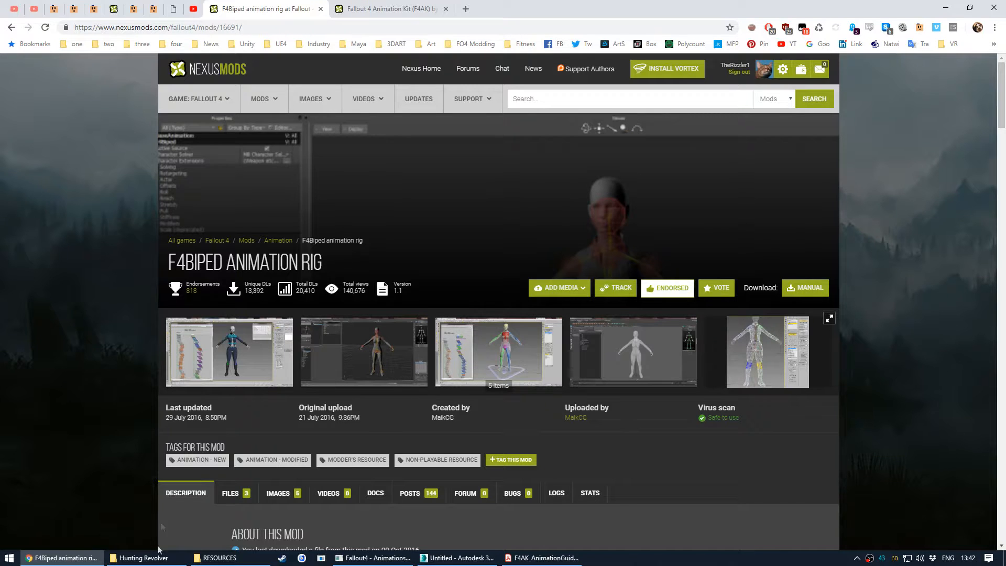
- Browse the Hunting Revolver project's Animations folder and its Converted 32 bit anims and Vanilla subfolders
click(140, 558)
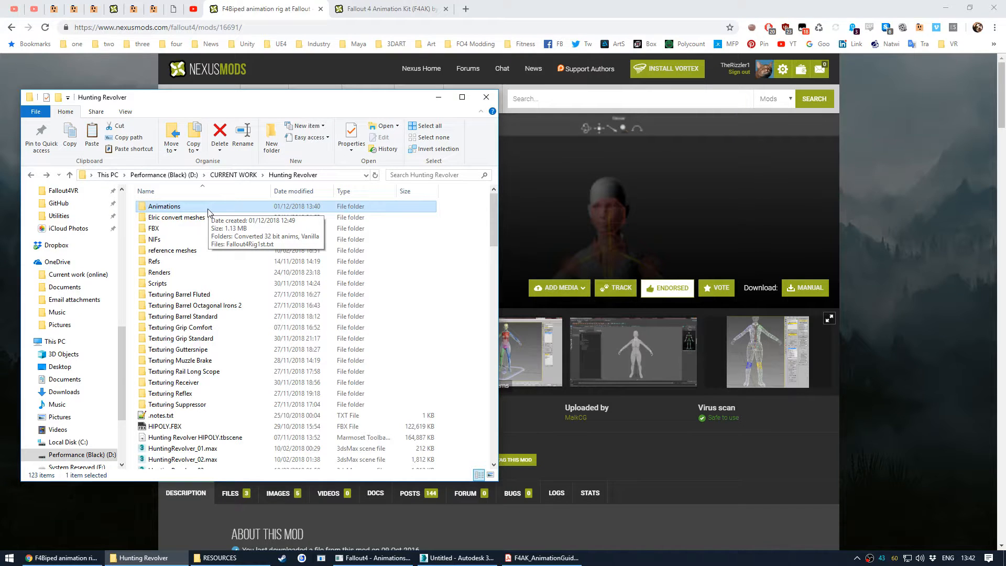
double_click(188, 207)
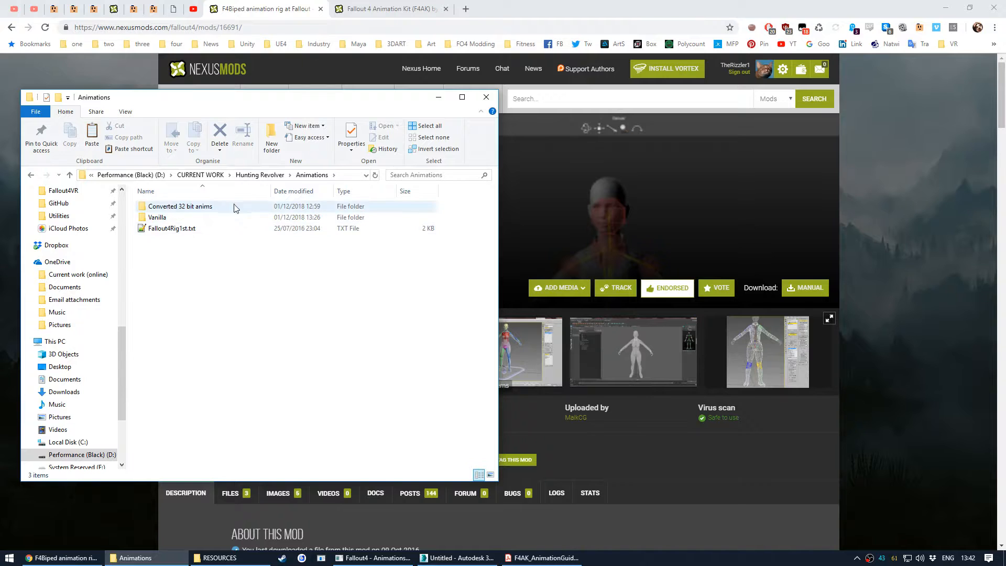
key(alt+Left)
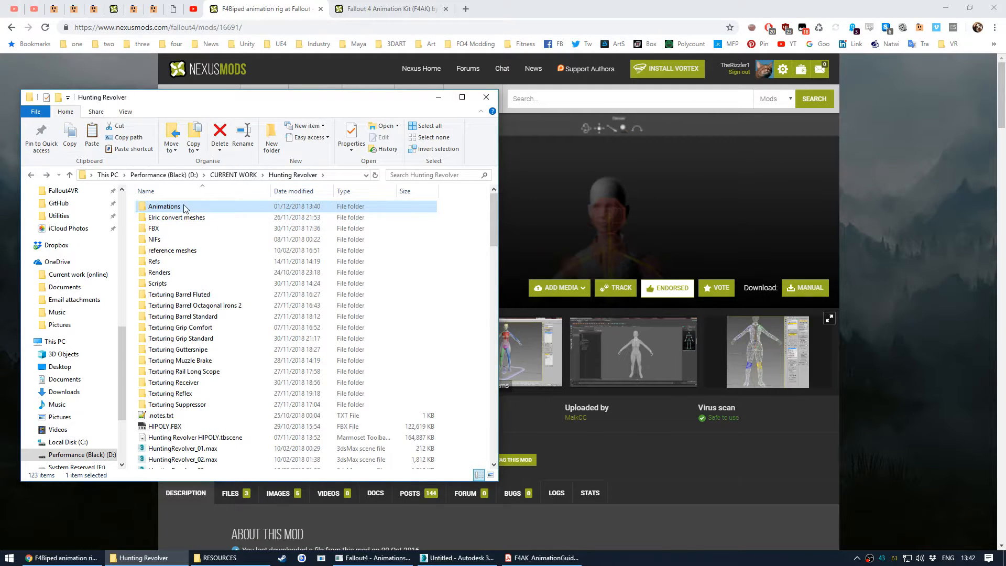
double_click(179, 207)
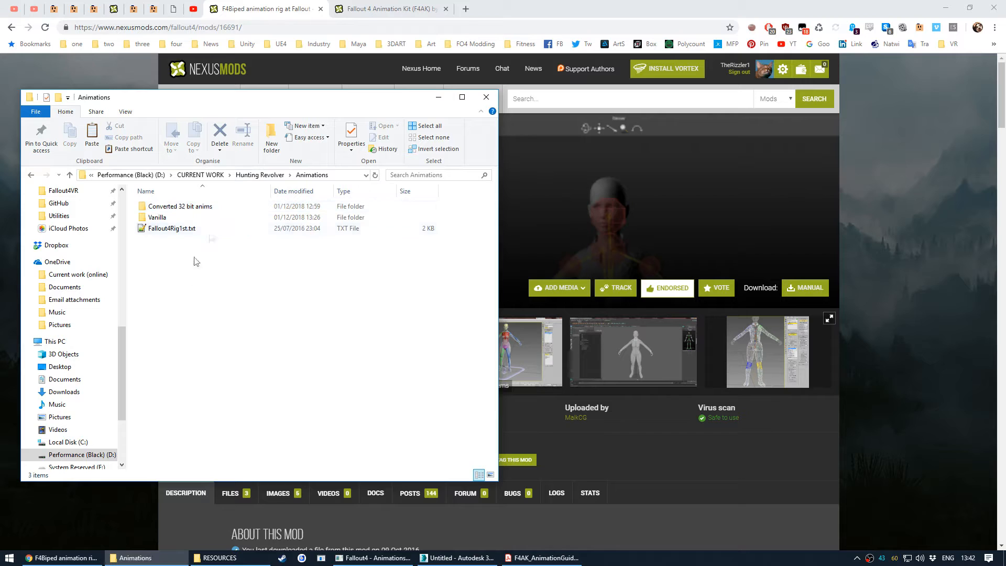
double_click(219, 208)
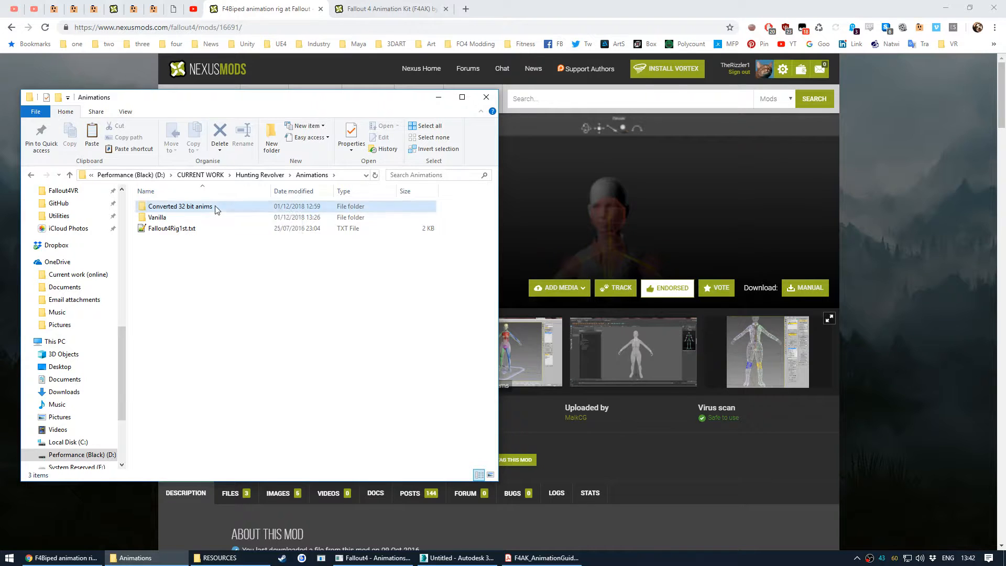
key(BackSpace)
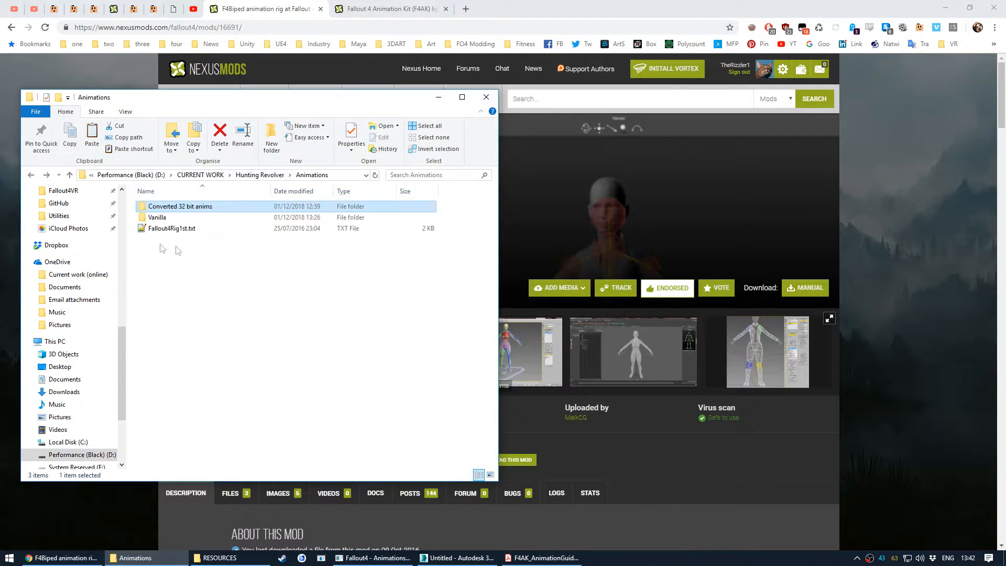
click(170, 219)
click(372, 557)
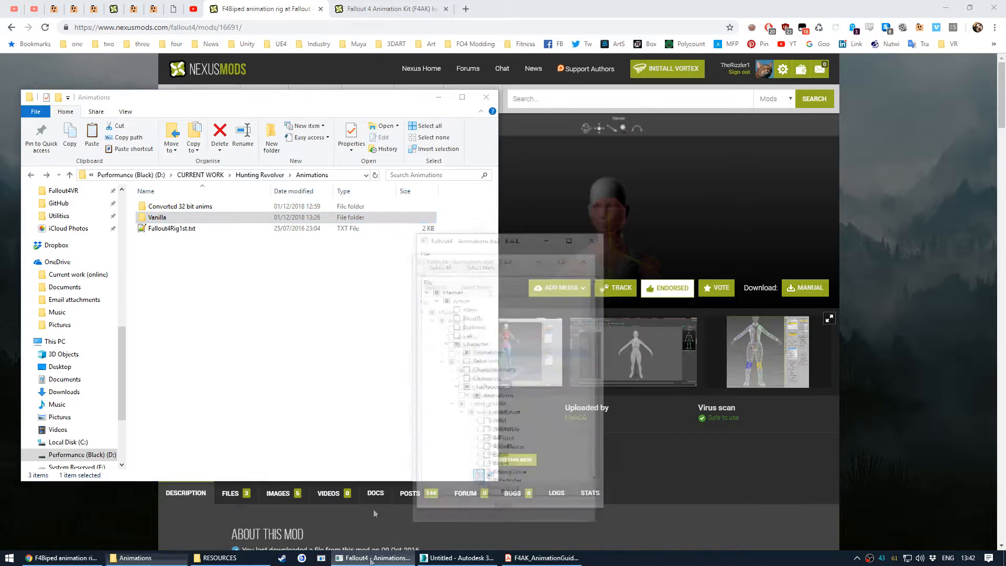
- Review the checked animation folders in the Fallout4 - Animations.ba2 archive extractor, then close that window
drag(475, 203, 457, 187)
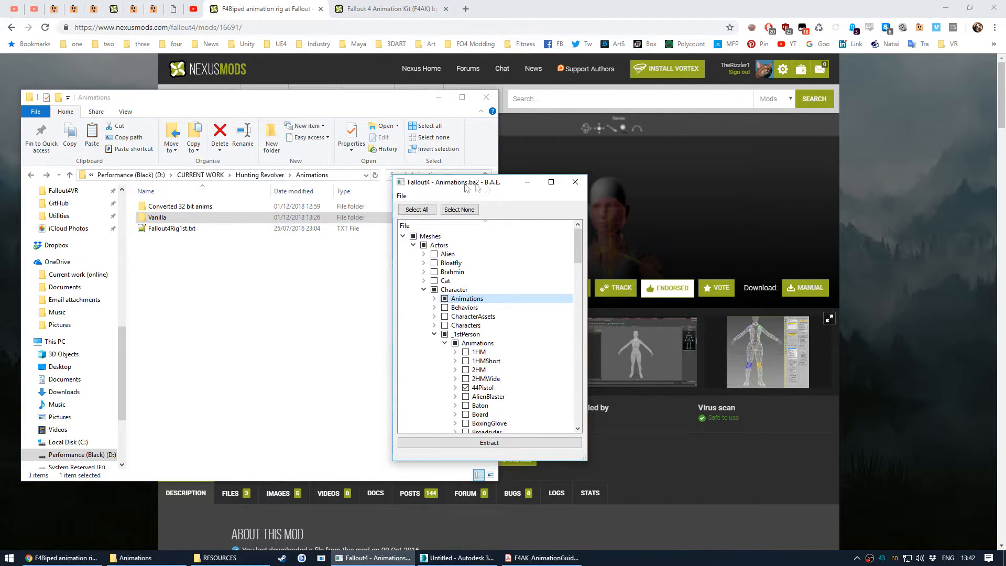
click(445, 344)
scroll(455, 362, down, 8)
scroll(454, 370, up, 8)
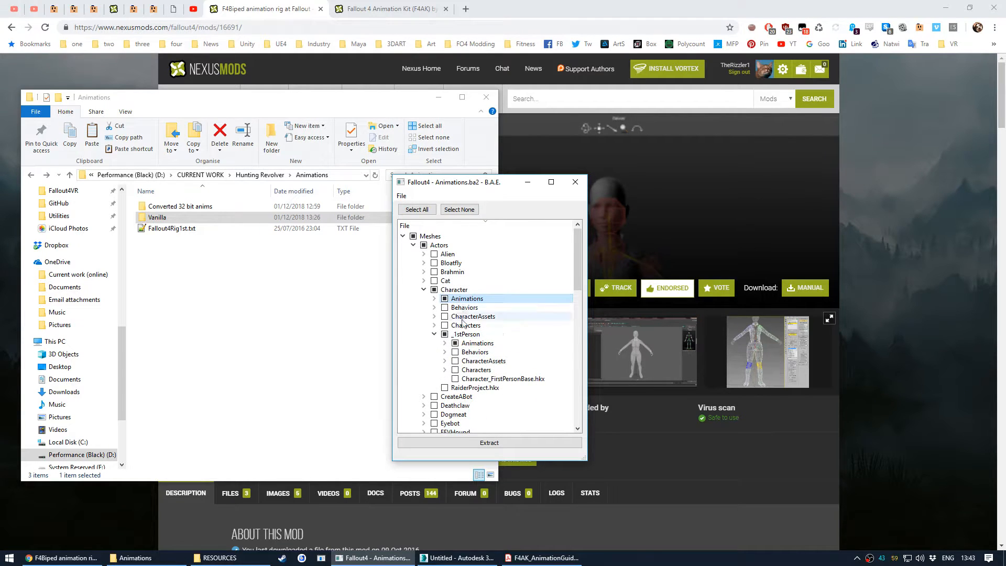
click(311, 178)
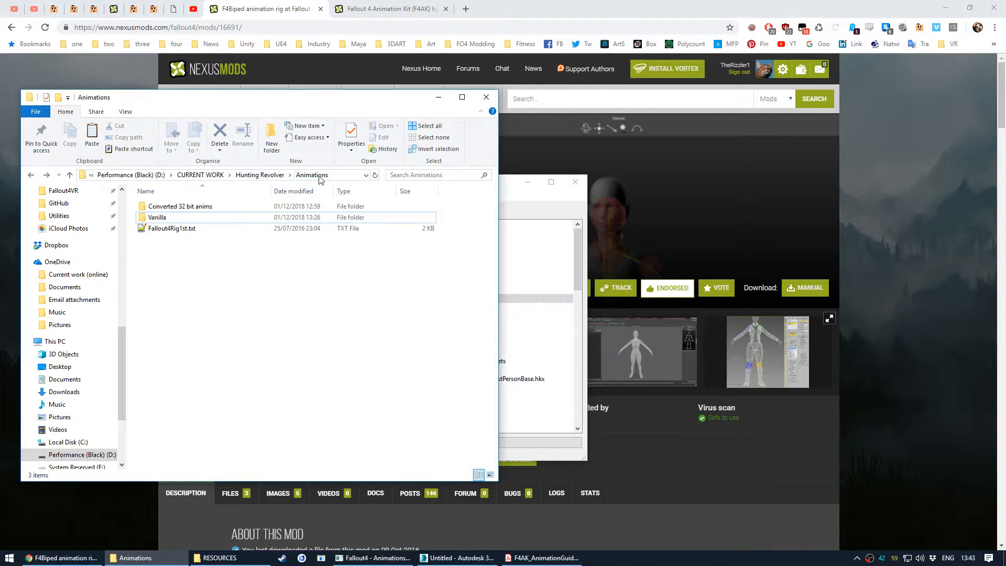
click(575, 182)
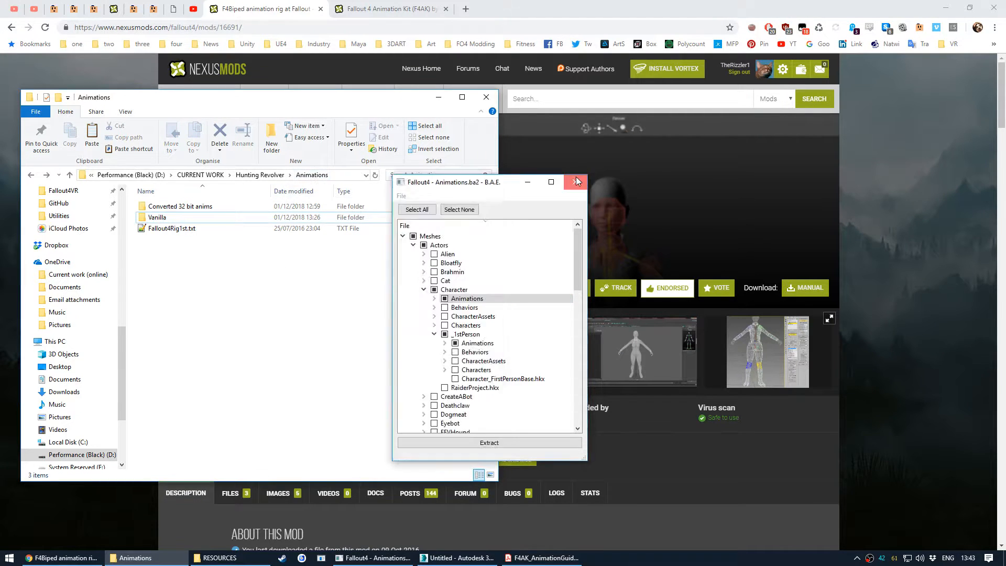
- Open the Vanilla folder and drill down through _1stPerson and Animations into the 44Pistol animation files
double_click(167, 218)
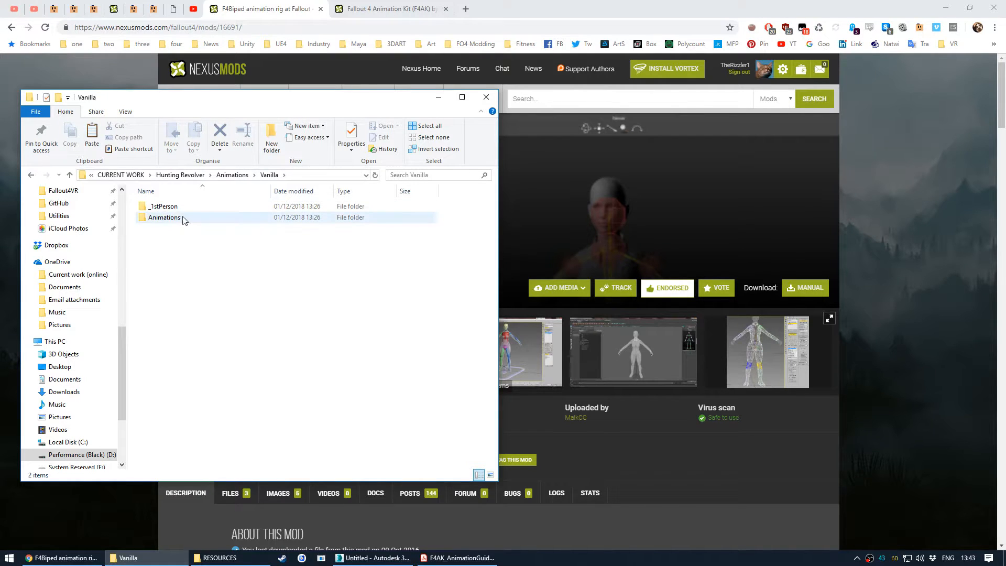
key(alt+Left)
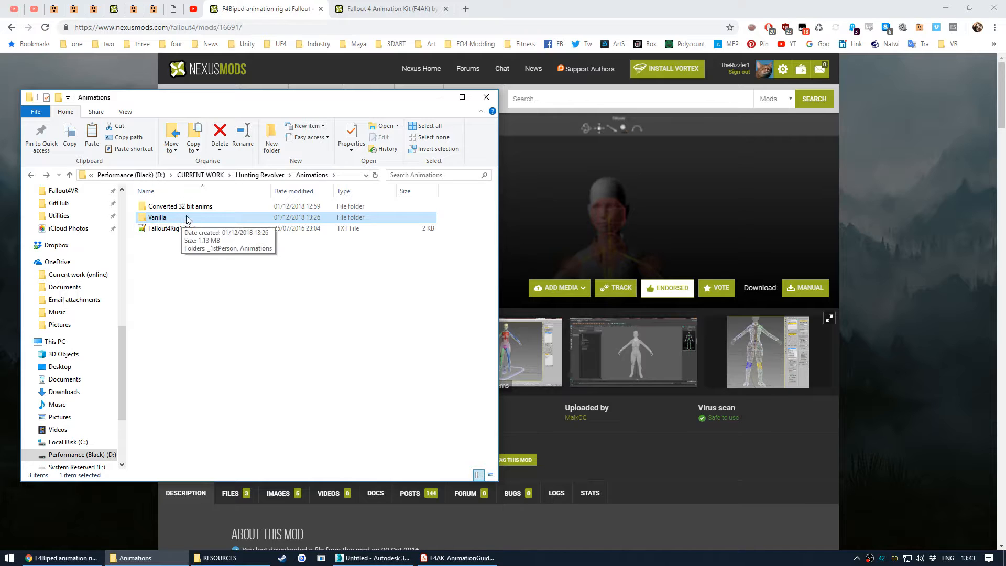
double_click(175, 218)
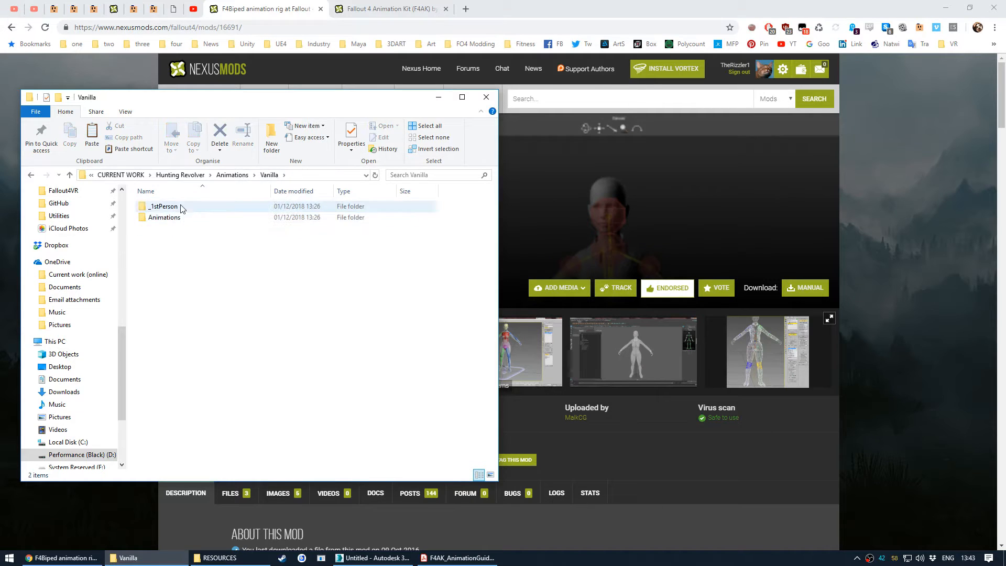
drag(175, 233, 190, 206)
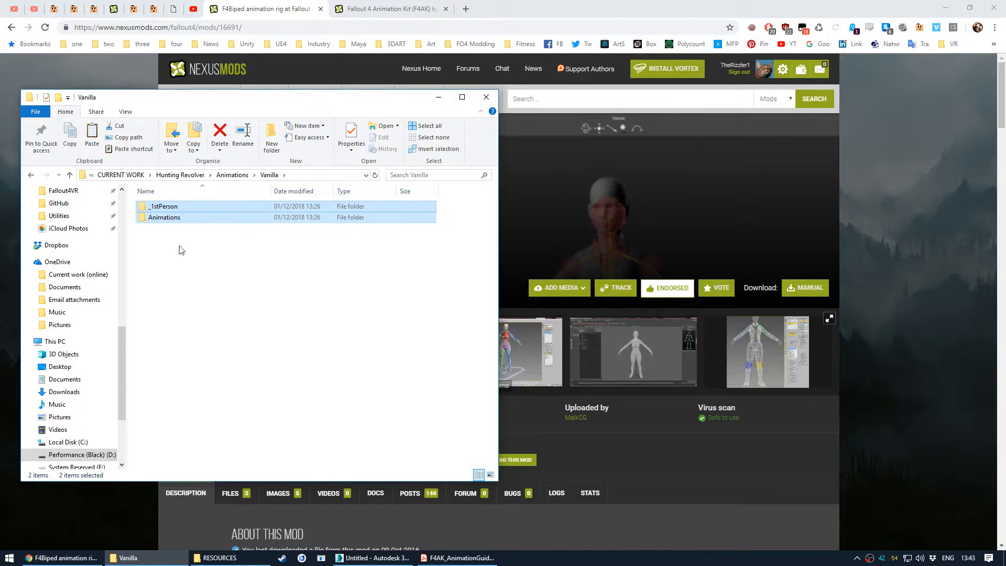
key(BackSpace)
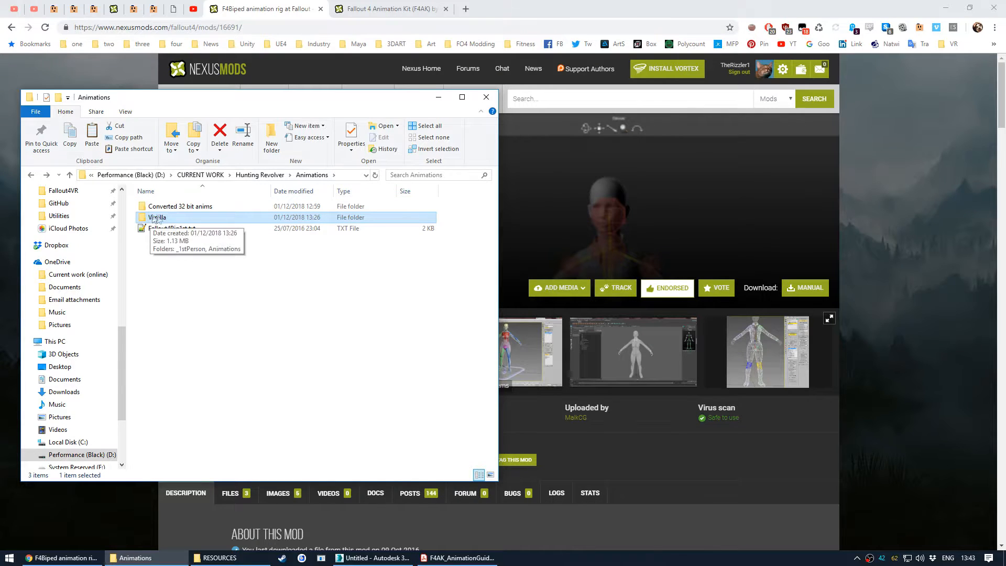
double_click(180, 218)
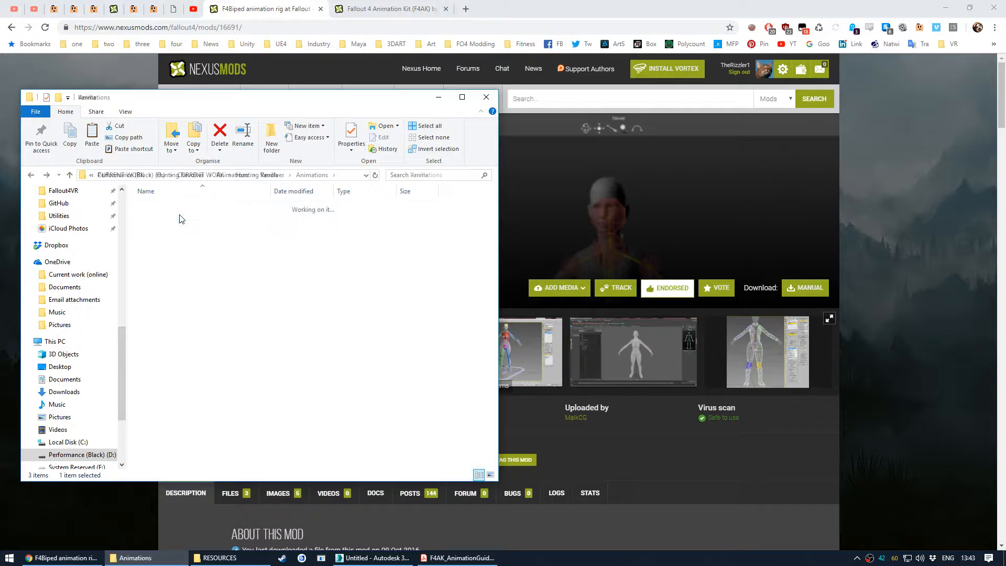
double_click(184, 207)
double_click(185, 208)
double_click(204, 209)
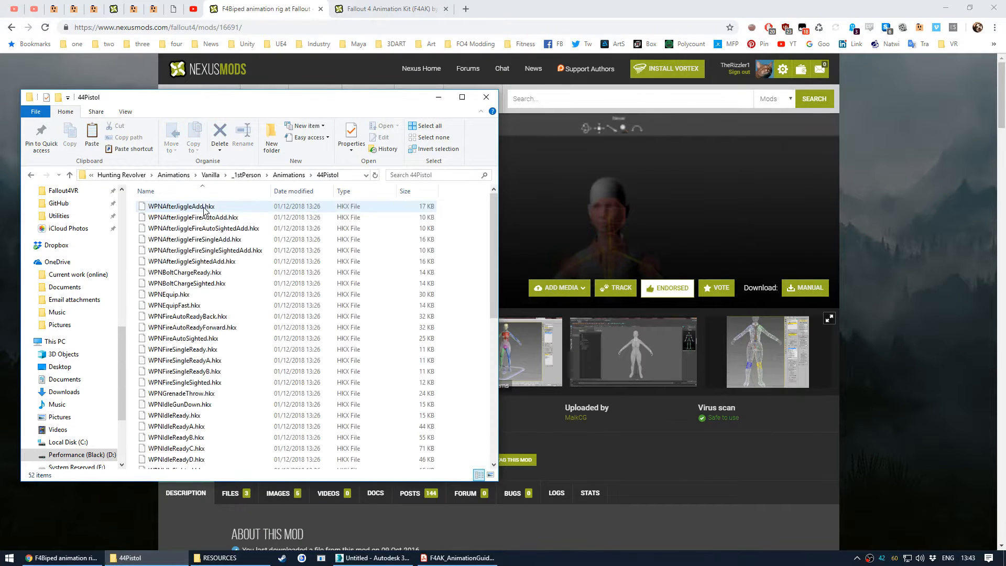
- Scroll through the 44Pistol HKX files, go back up to the Animations folder, and select Fallout4Rig1st.txt
scroll(234, 336, down, 8)
scroll(234, 356, up, 9)
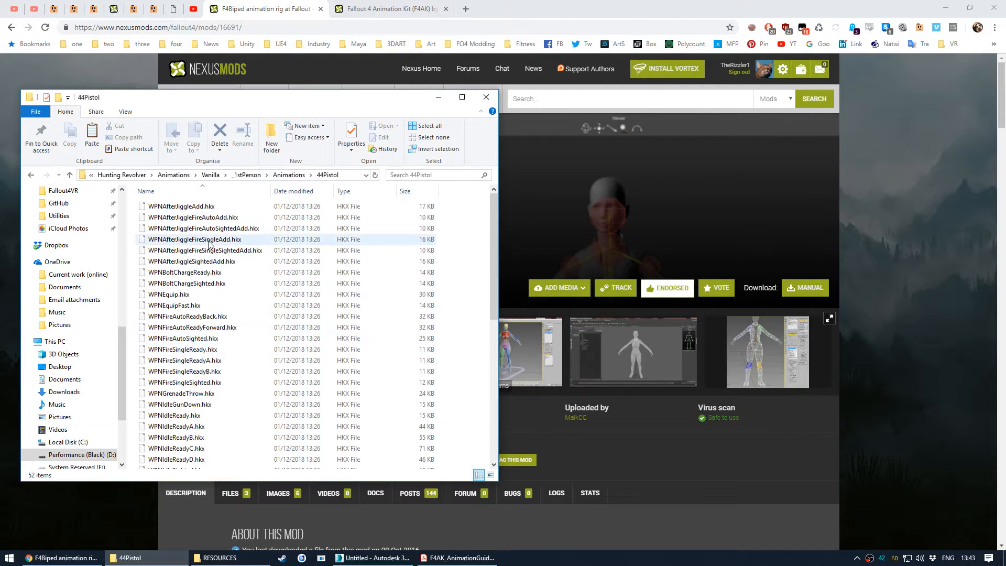
key(alt+Up)
key(alt+Up)
key(alt+Up)
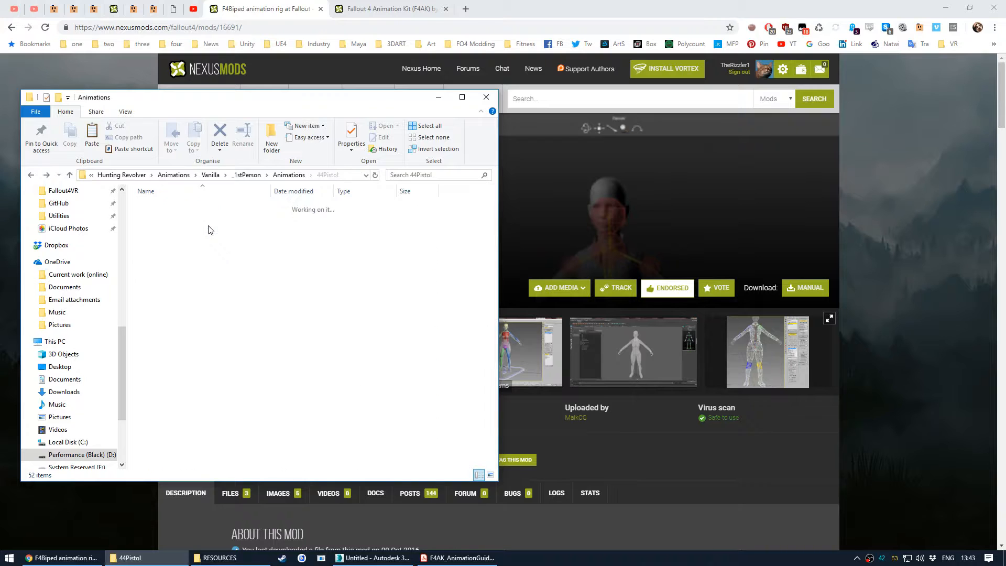
key(alt+Up)
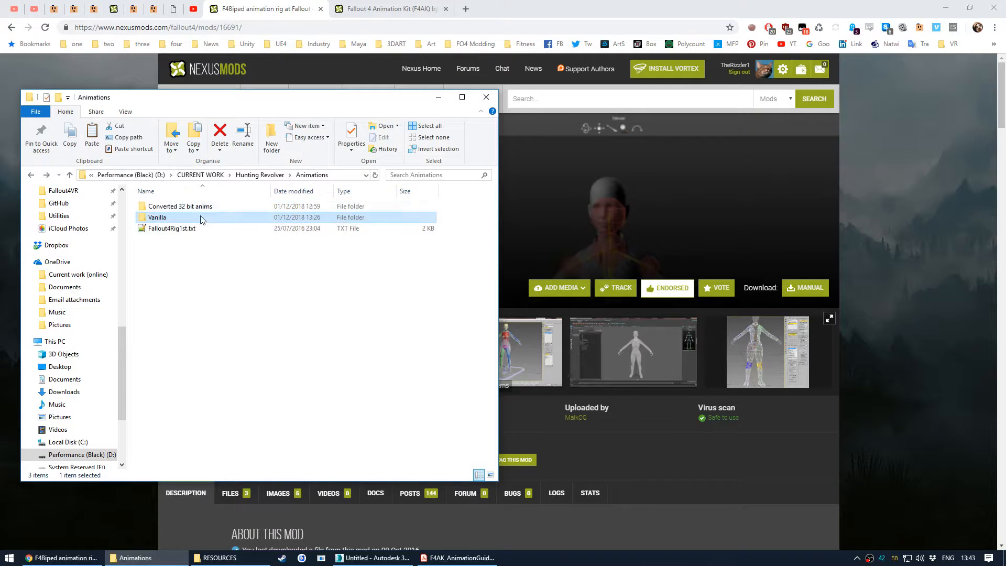
click(190, 233)
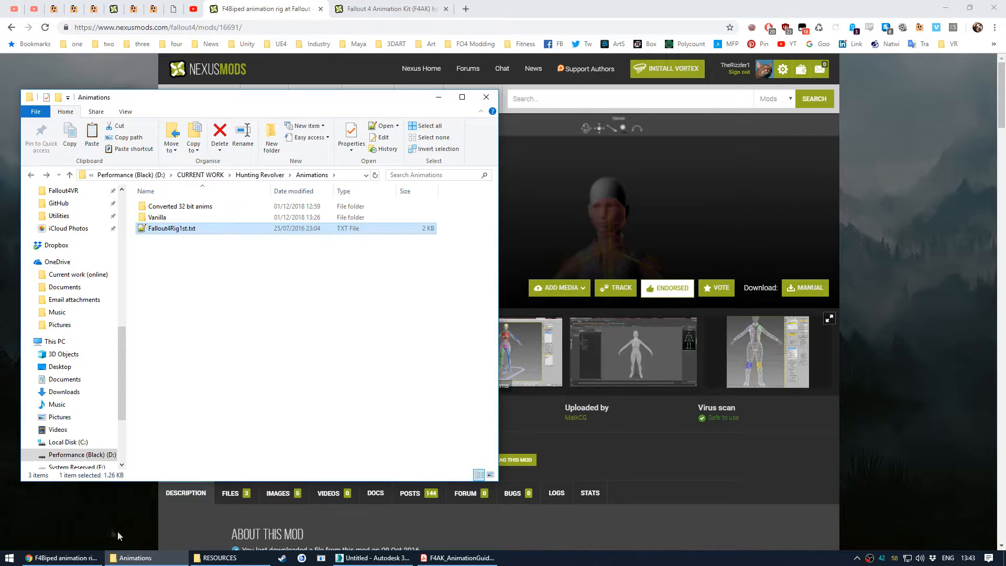
- Examine the F4Biped animation rig mod page and its gallery screenshot of the rig
click(143, 558)
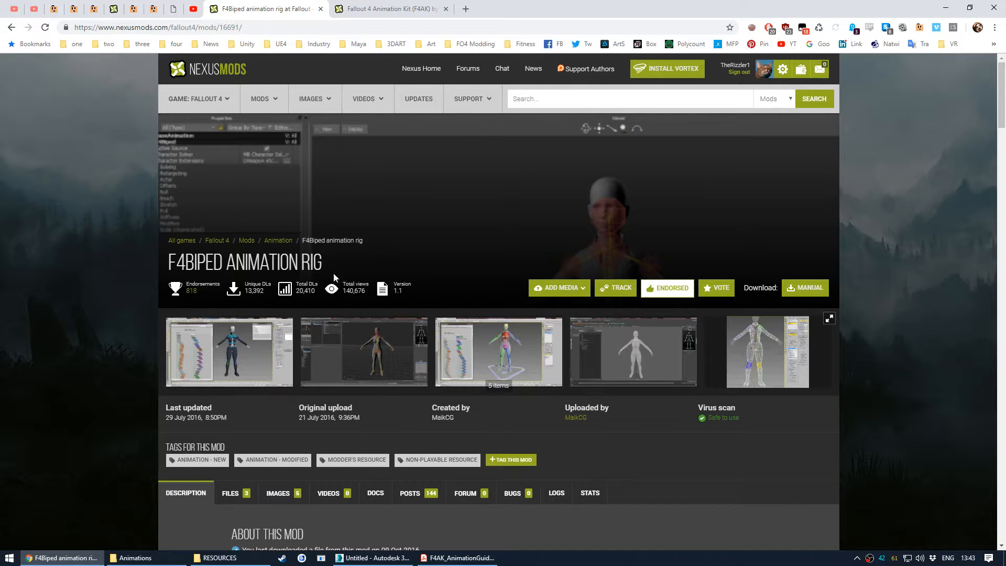
scroll(434, 340, down, 3)
click(508, 194)
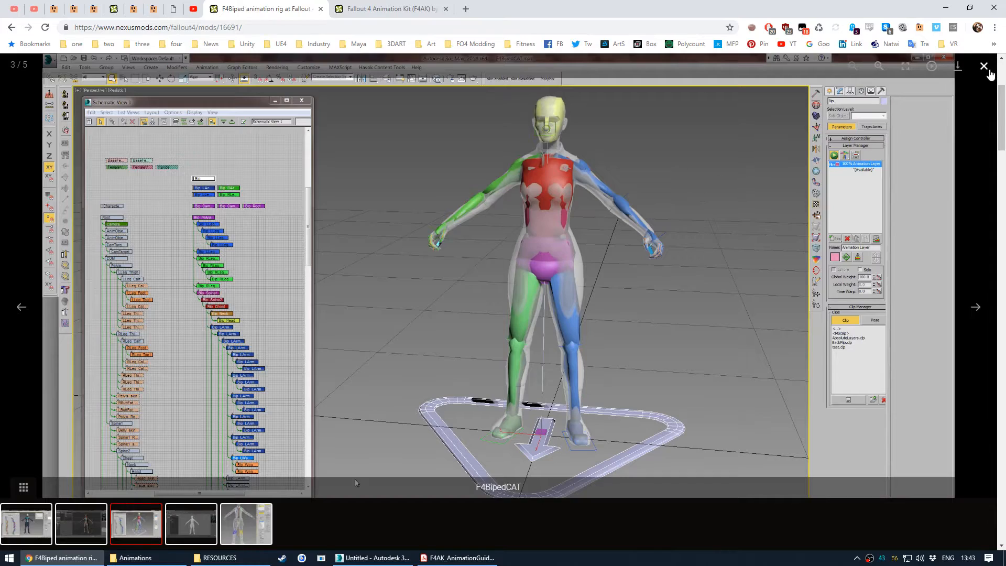
click(984, 67)
scroll(86, 259, down, 6)
scroll(88, 258, up, 6)
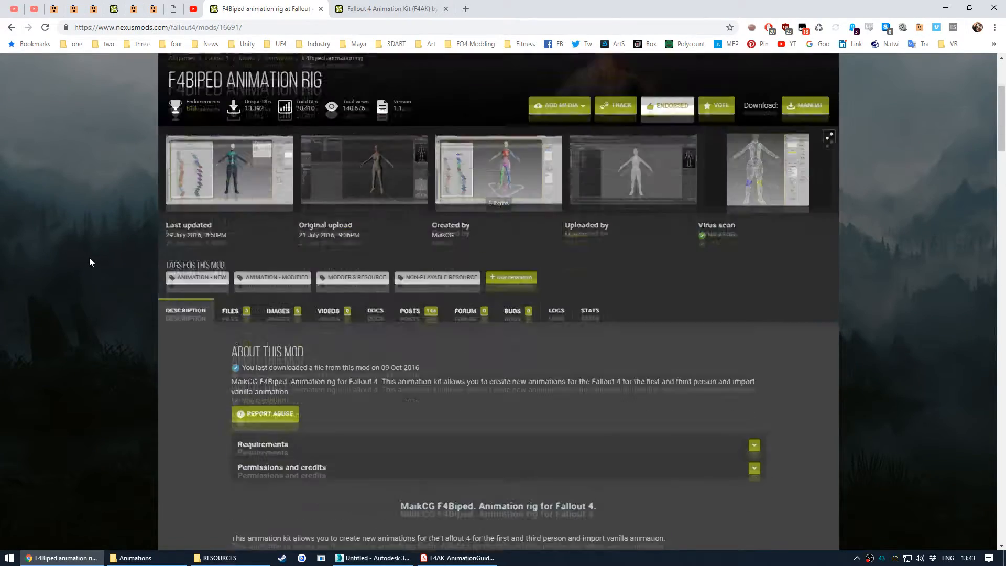
- Switch to the Fallout 4 Animation Kit (F4AK) mod page and read through its description and FAQ
click(383, 9)
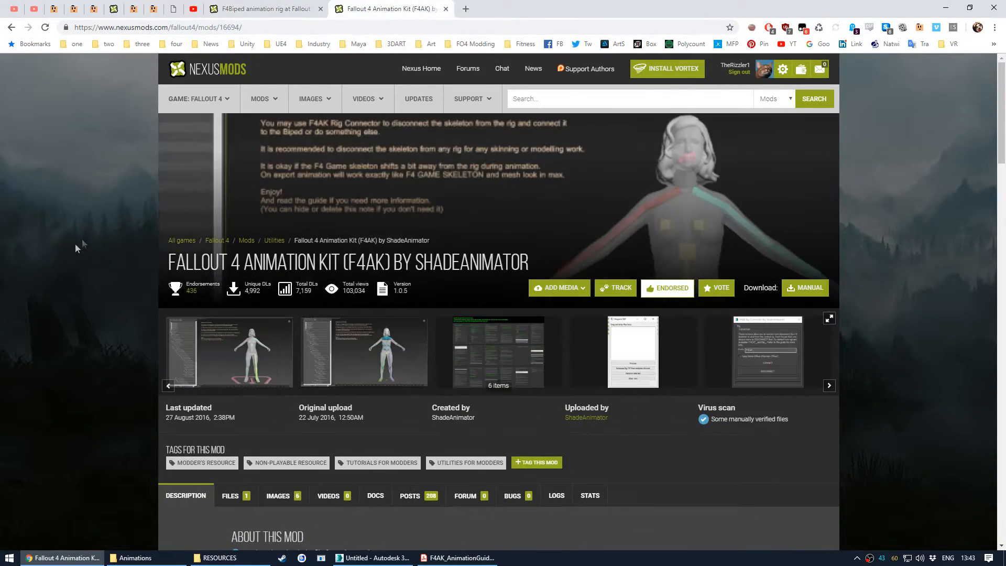
scroll(99, 218, down, 3)
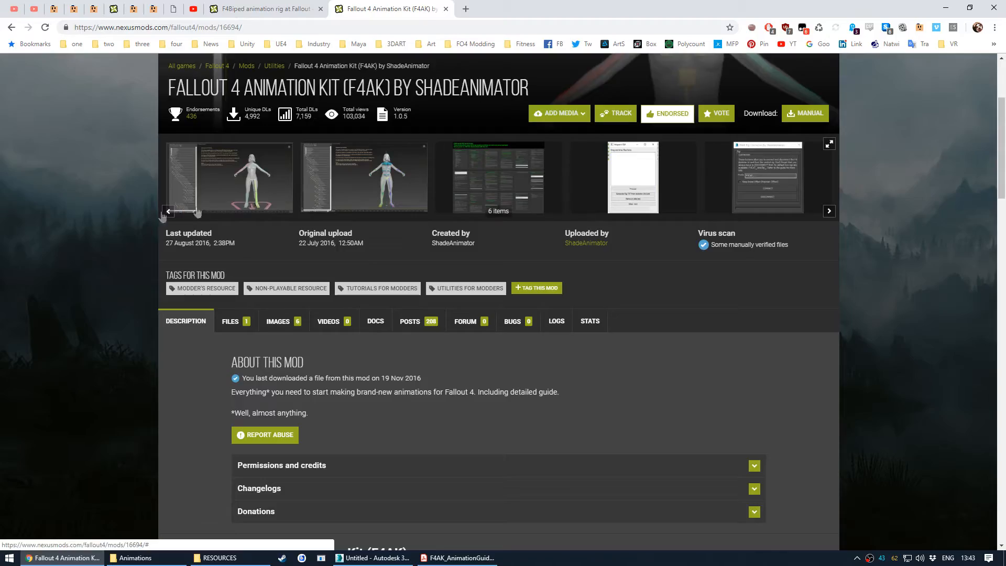
scroll(101, 269, down, 2)
scroll(99, 266, down, 6)
scroll(99, 251, down, 6)
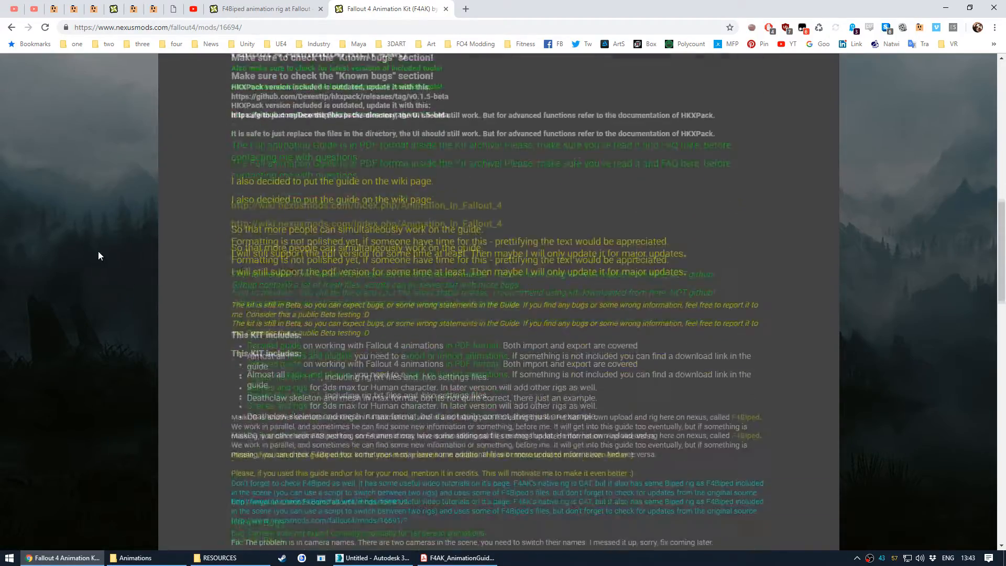
scroll(100, 253, down, 7)
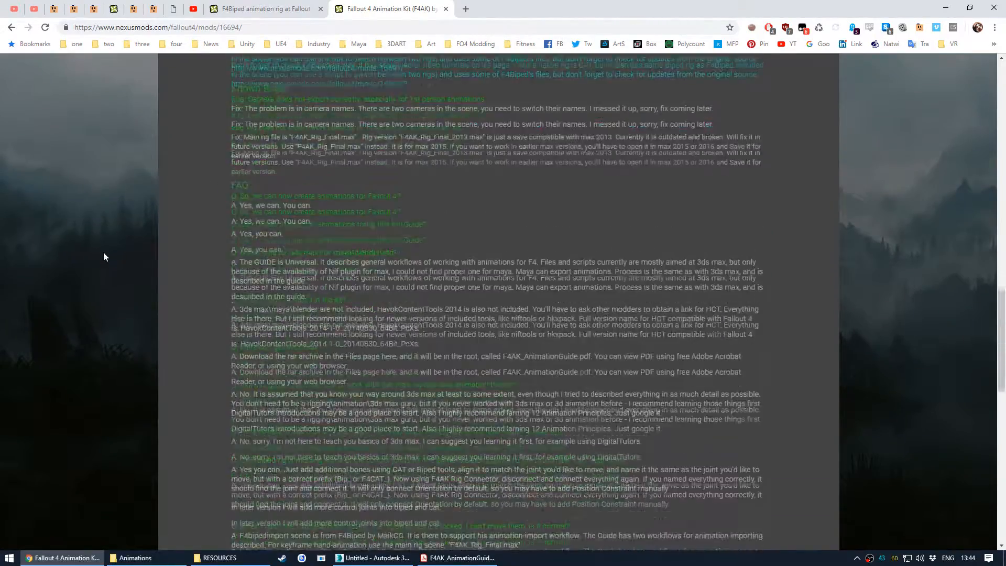
scroll(104, 257, down, 8)
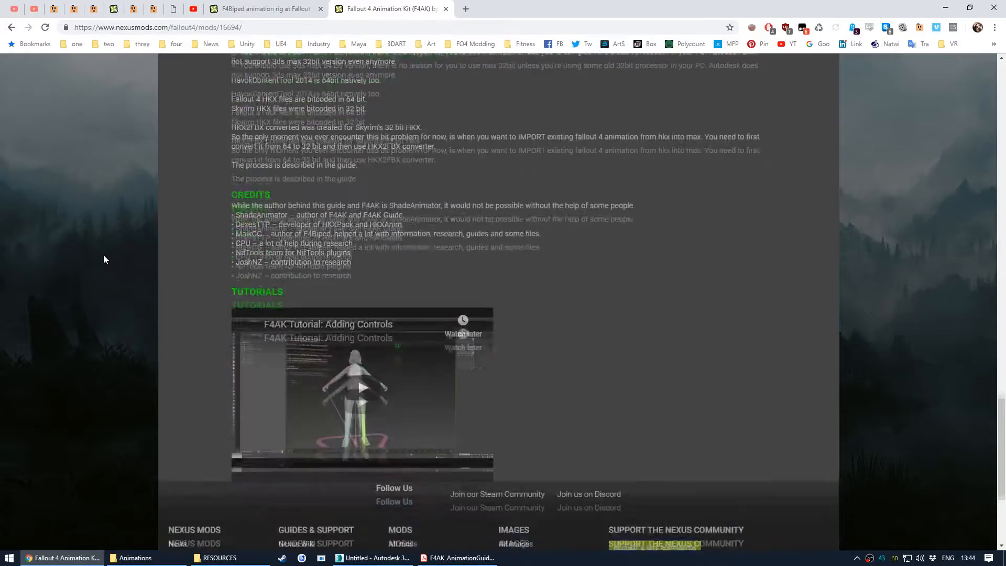
scroll(103, 259, up, 2)
scroll(100, 307, up, 3)
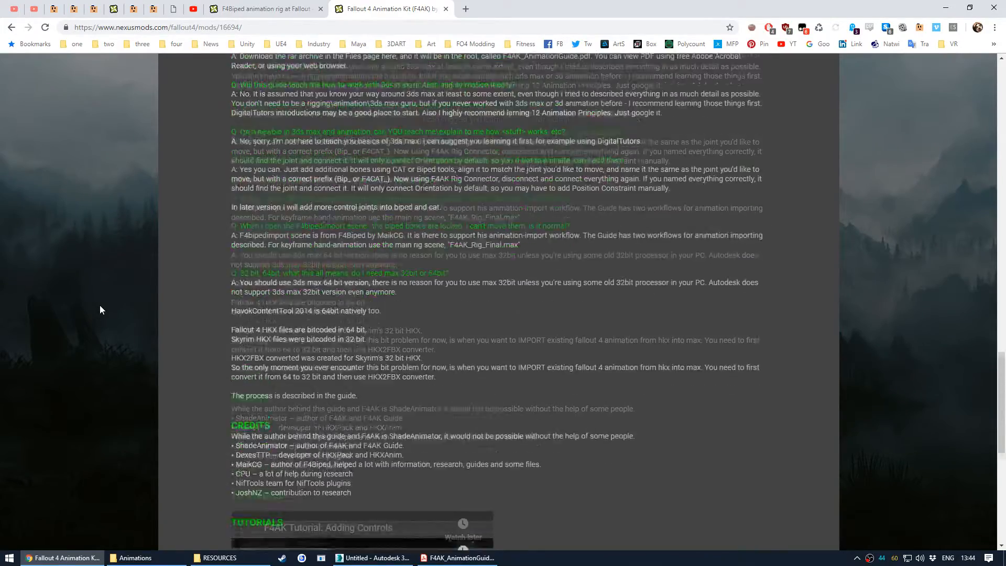
scroll(99, 305, down, 3)
scroll(109, 313, up, 20)
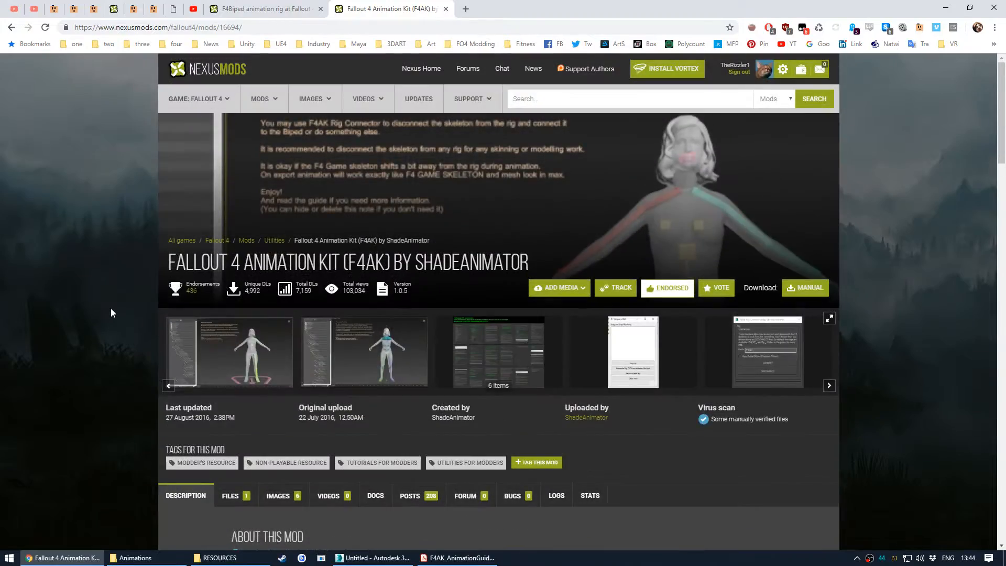
scroll(111, 307, down, 4)
scroll(109, 306, up, 4)
- Bring up the RESOURCES folder in the Fallout 4 Modding directory after glancing at the F4Biped mod tab
click(265, 10)
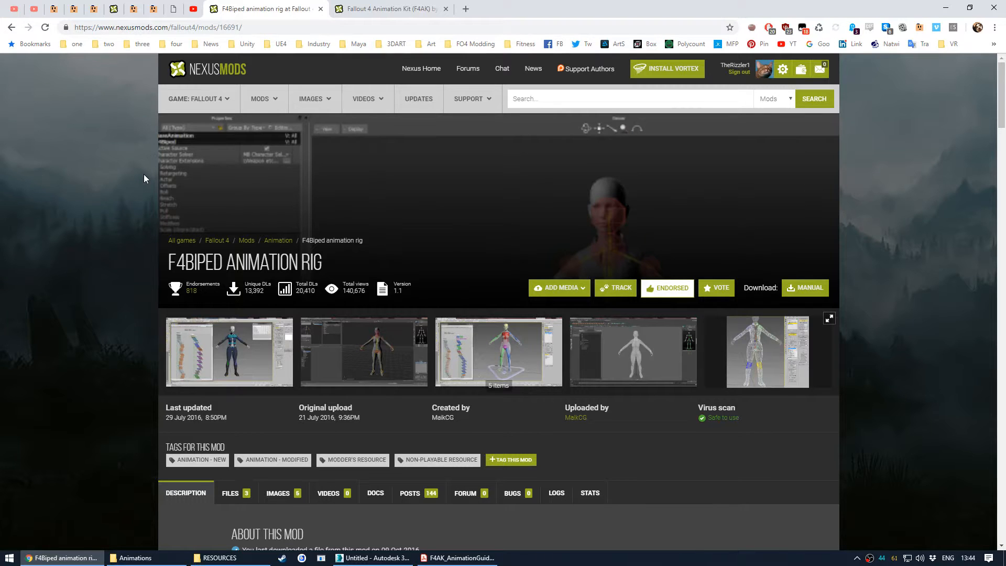
click(390, 5)
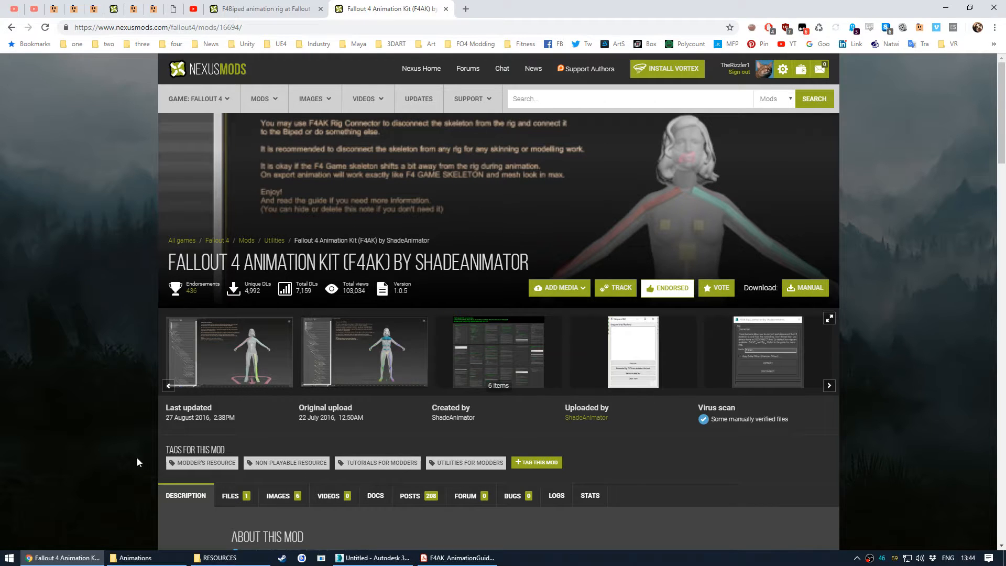
click(220, 557)
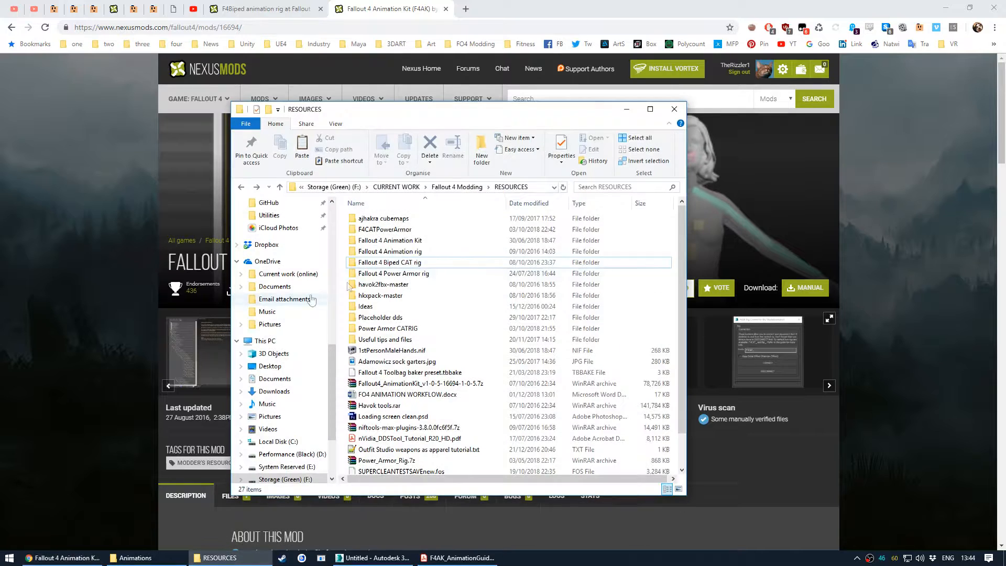
- Browse the Fallout 4 Animation Kit folder, looking into its Tools, FBX and HCT_Presets subfolders
double_click(439, 242)
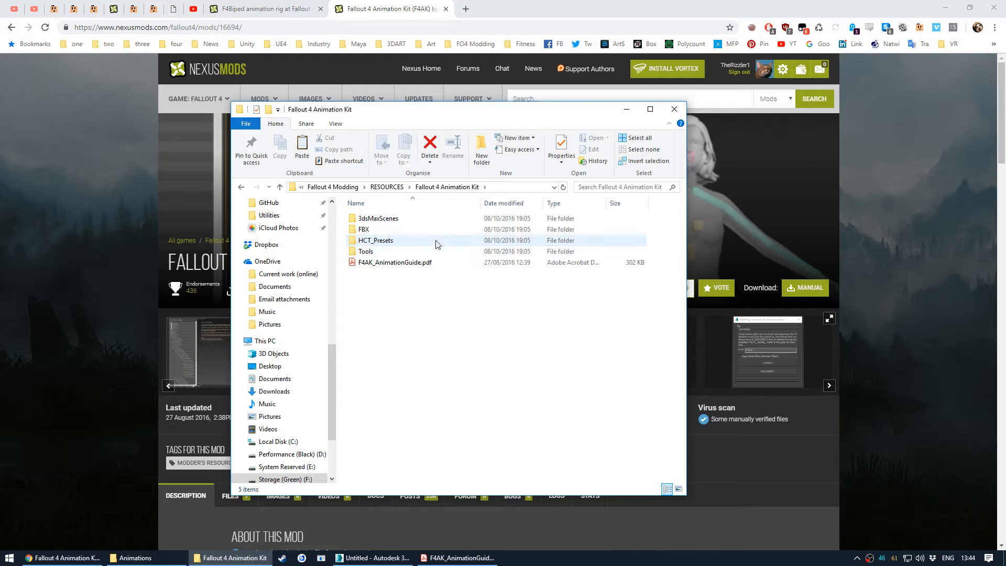
double_click(421, 251)
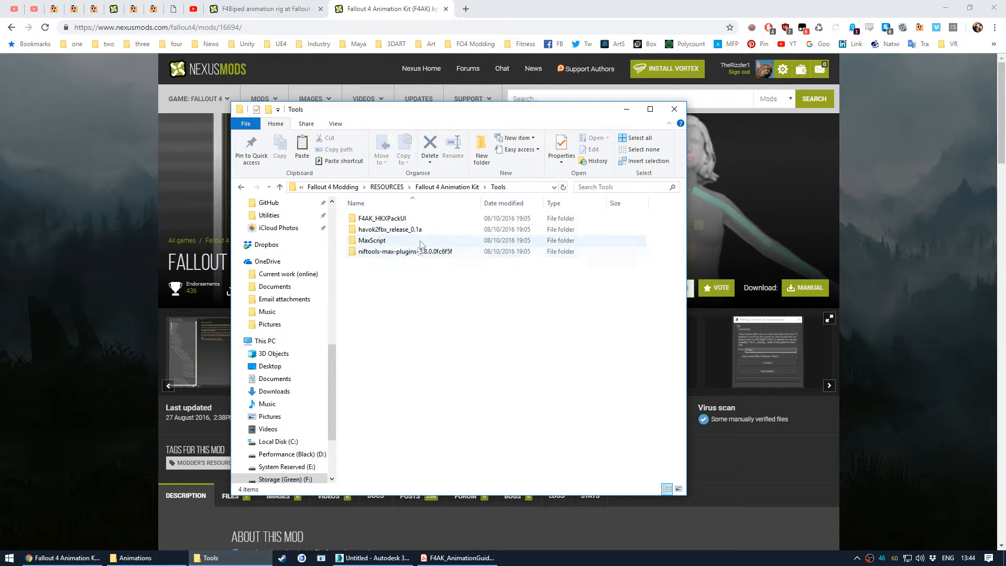
click(392, 219)
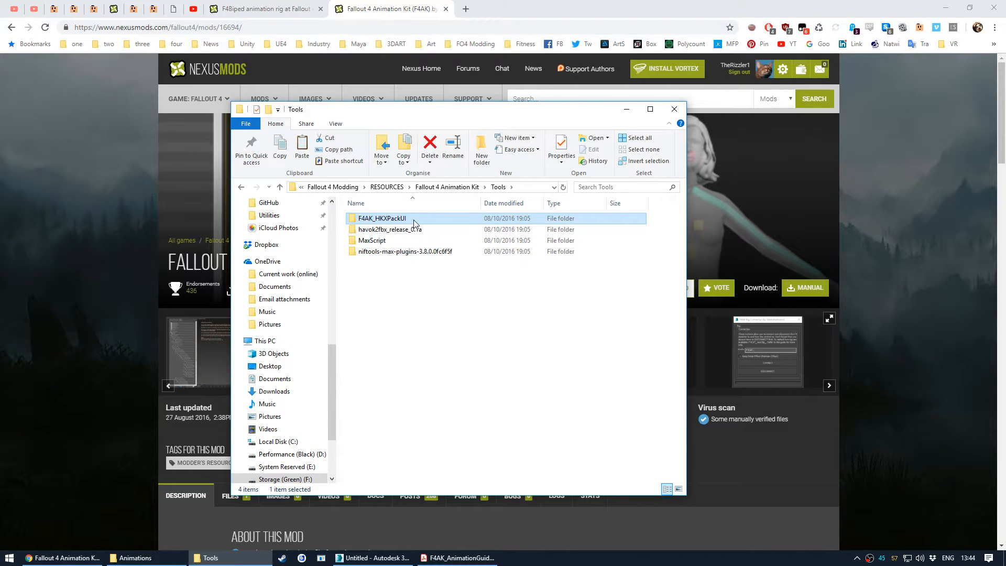
mouse_move(415, 222)
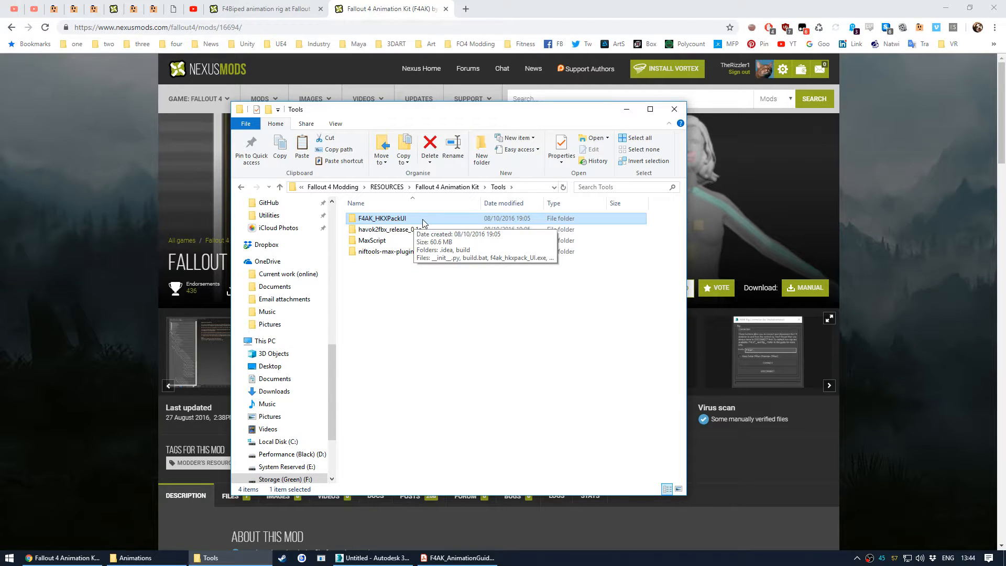
key(BackSpace)
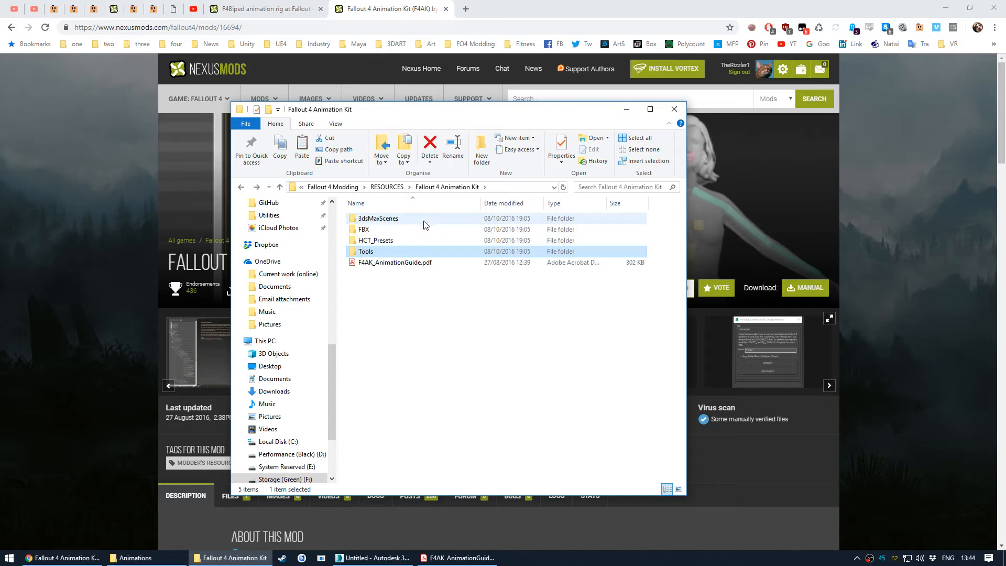
double_click(424, 230)
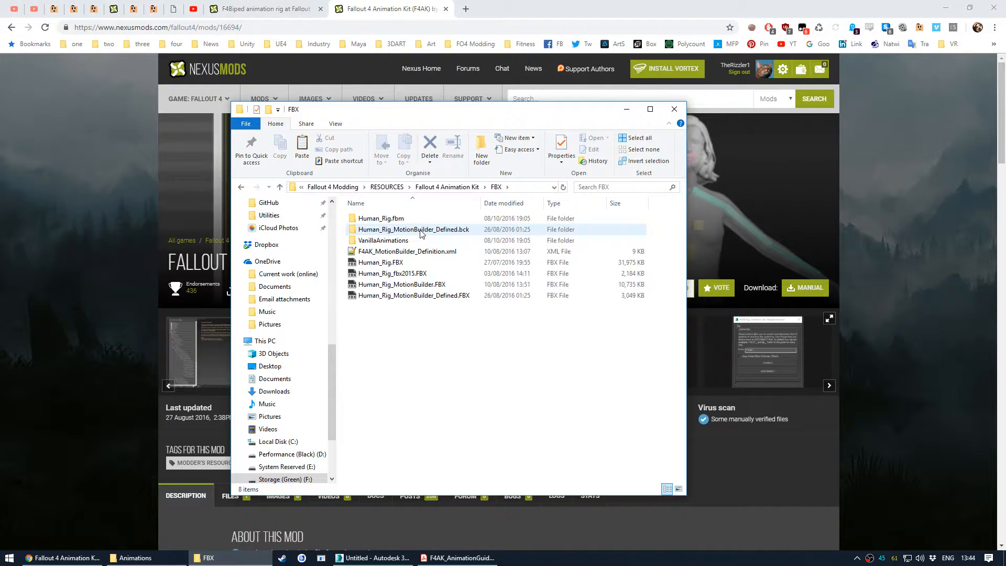
key(BackSpace)
double_click(419, 241)
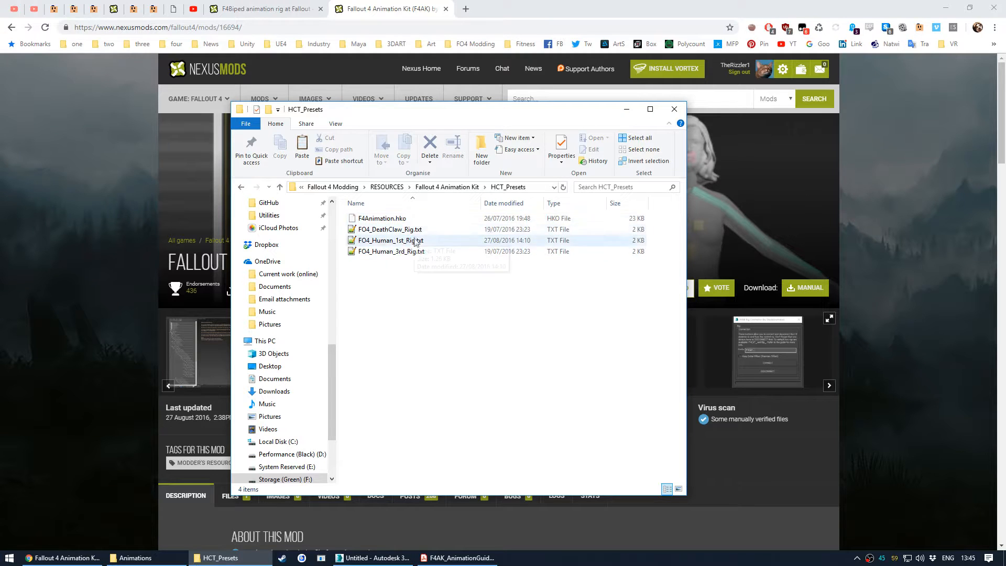
key(BackSpace)
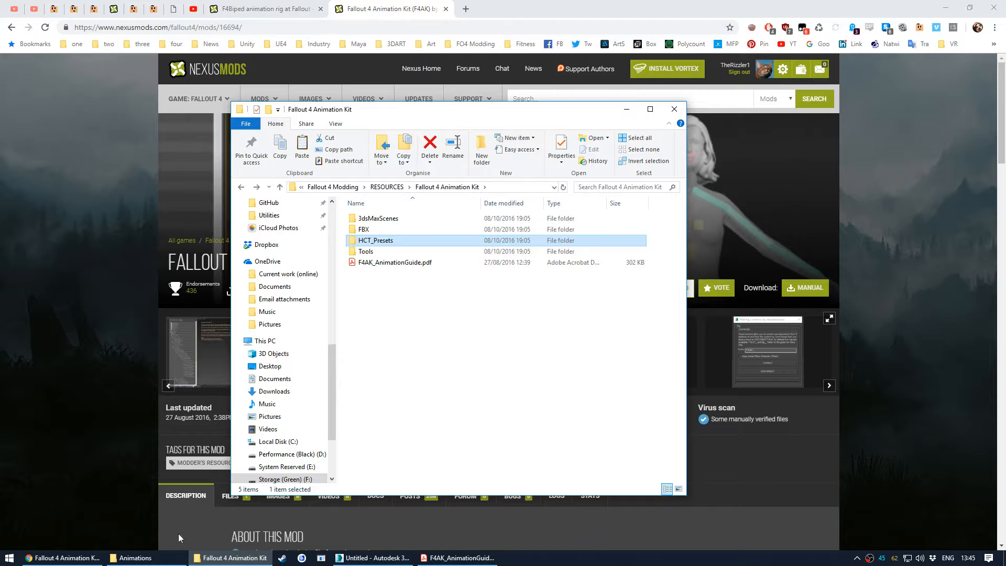
- Switch to 3ds Max and open F4BipedCATImport.max from the Fallout 4 Biped CAT rig folder, continuing past missing files
click(241, 558)
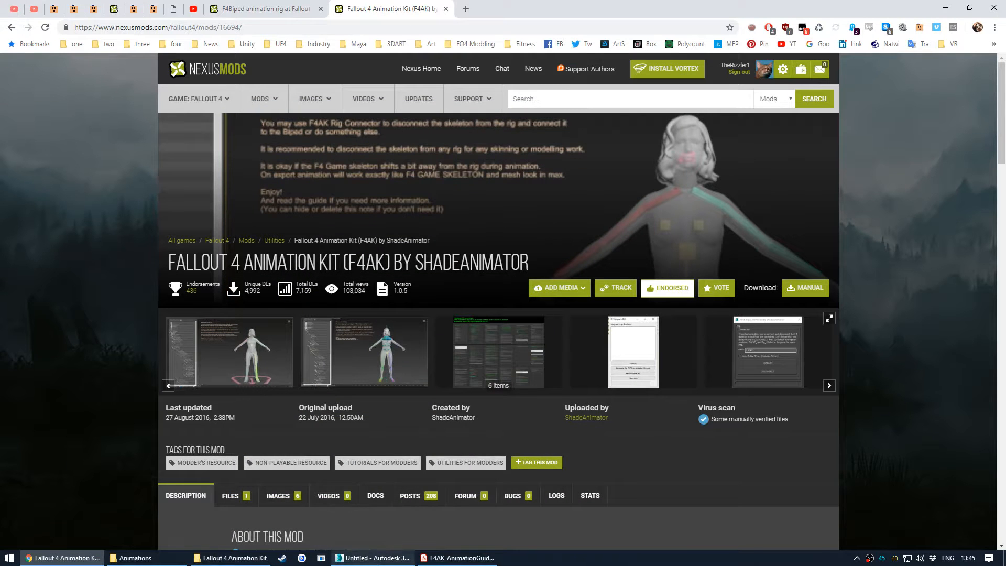
click(372, 558)
click(230, 558)
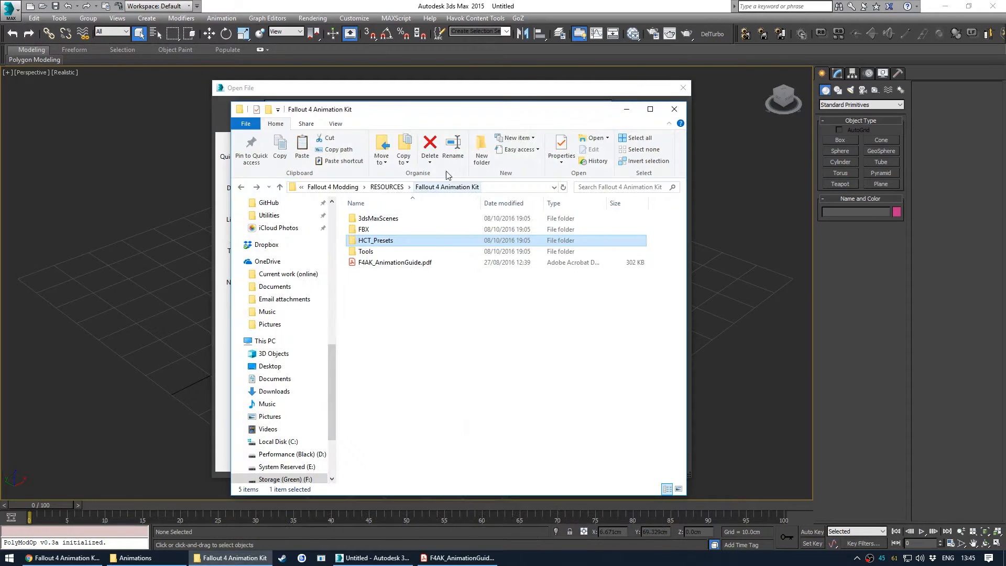
click(430, 188)
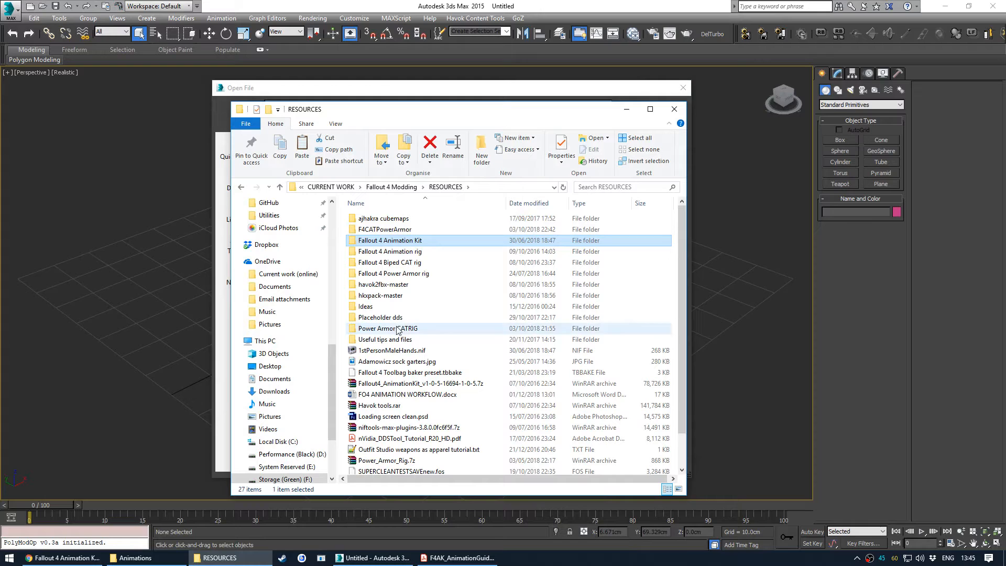
double_click(426, 262)
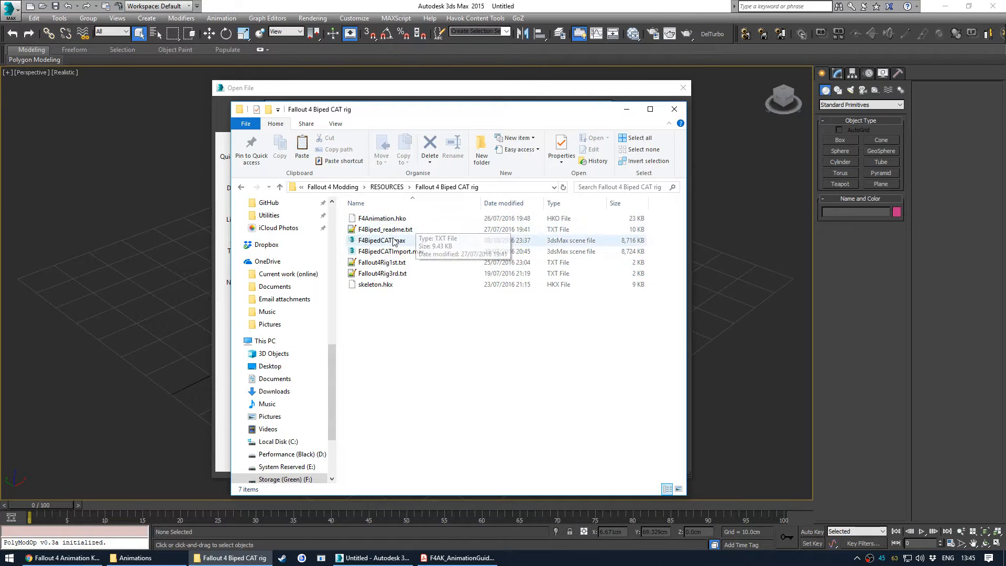
click(417, 252)
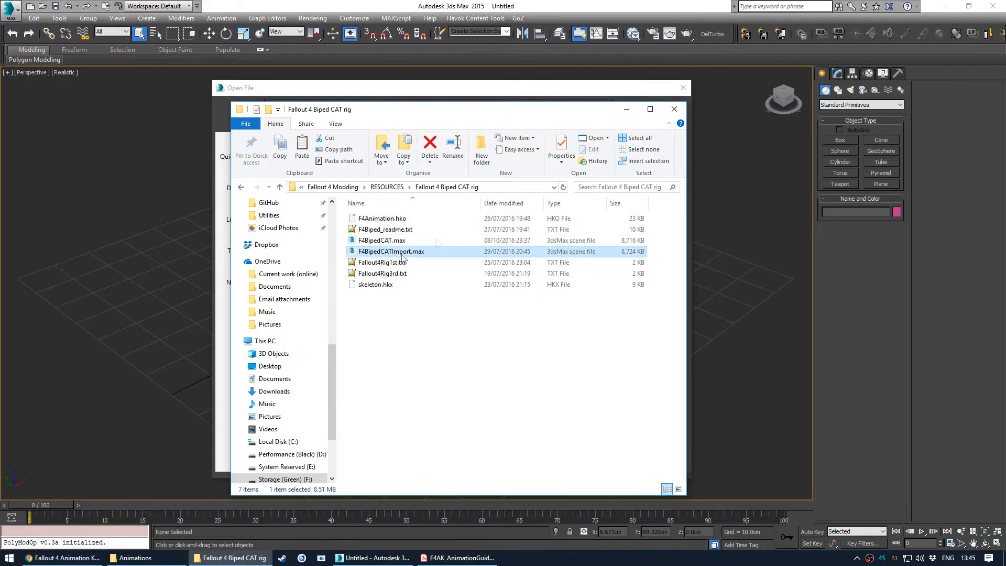
click(626, 109)
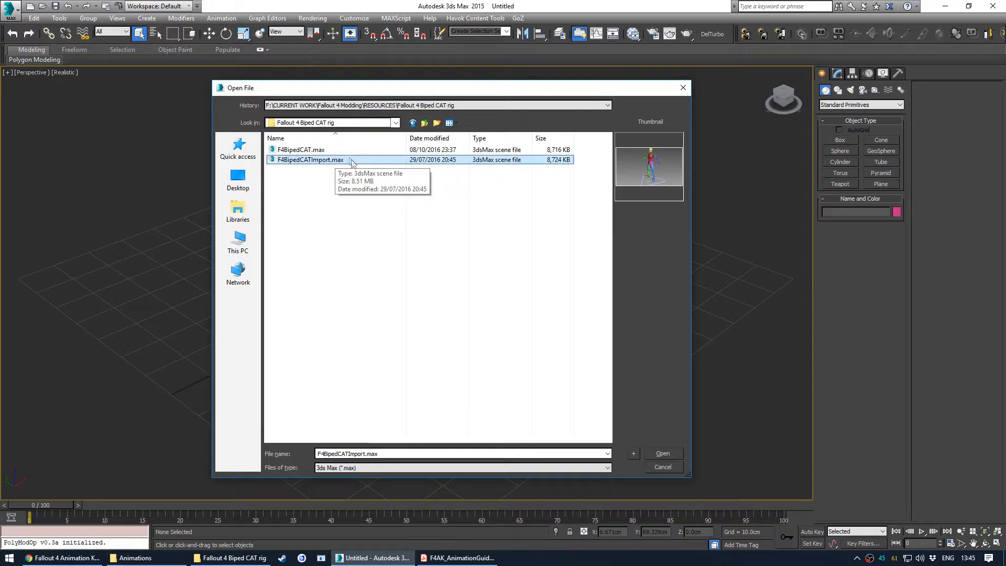
click(334, 151)
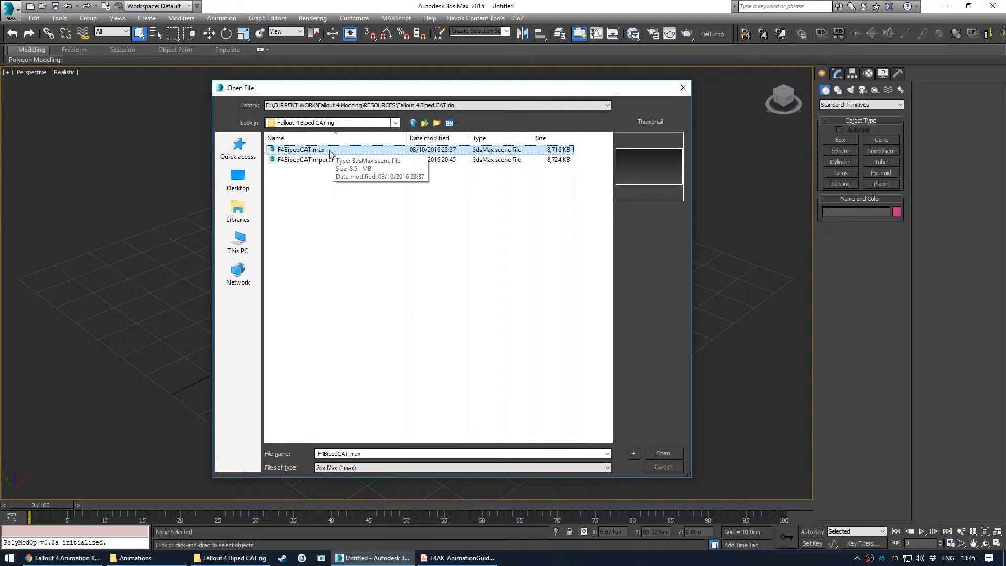
double_click(349, 160)
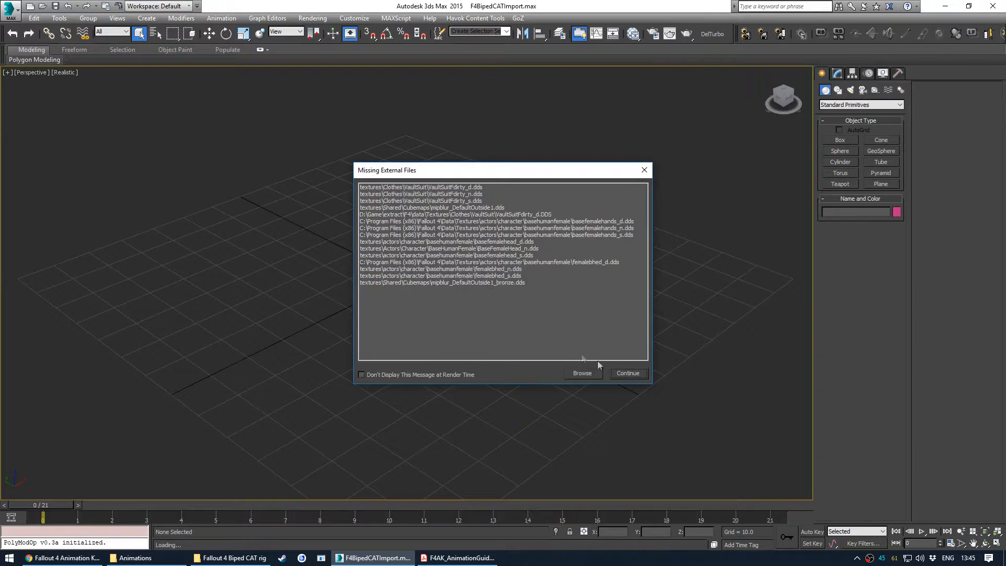
key(Return)
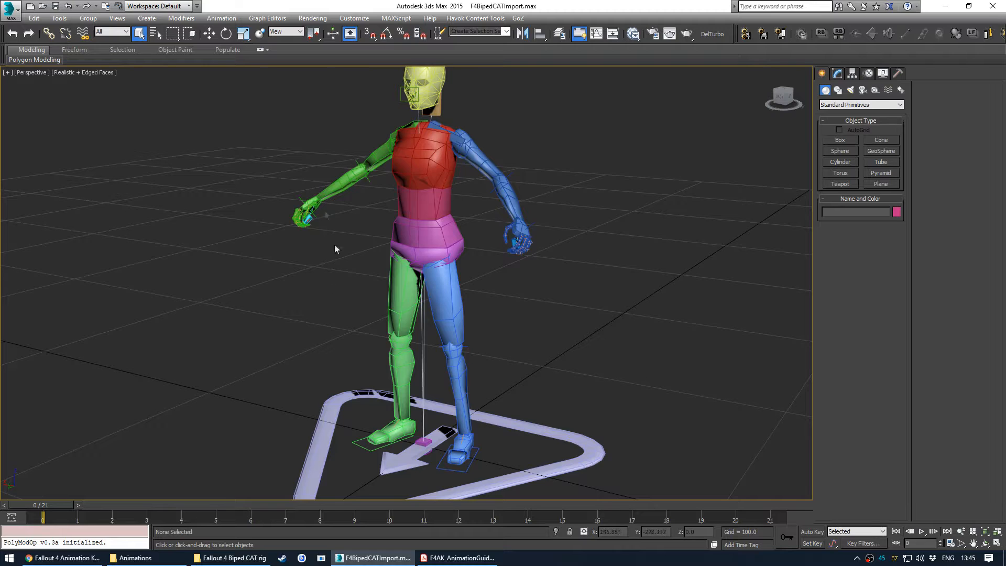
- Close the F4AK_AnimationGuide PDF window
right_click(457, 558)
click(467, 540)
mouse_move(436, 245)
middle_down()
mouse_move(443, 232)
mouse_move(438, 269)
mouse_move(443, 242)
middle_up()
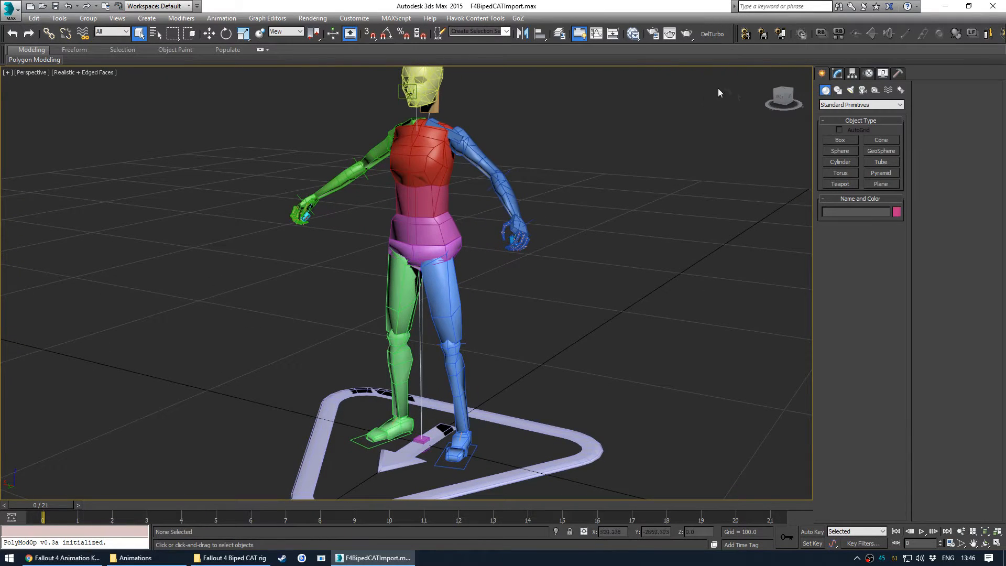
- Open the Havok Content Tools Filter Manager and choose the ConvertAnimation_x32 configuration set
click(763, 35)
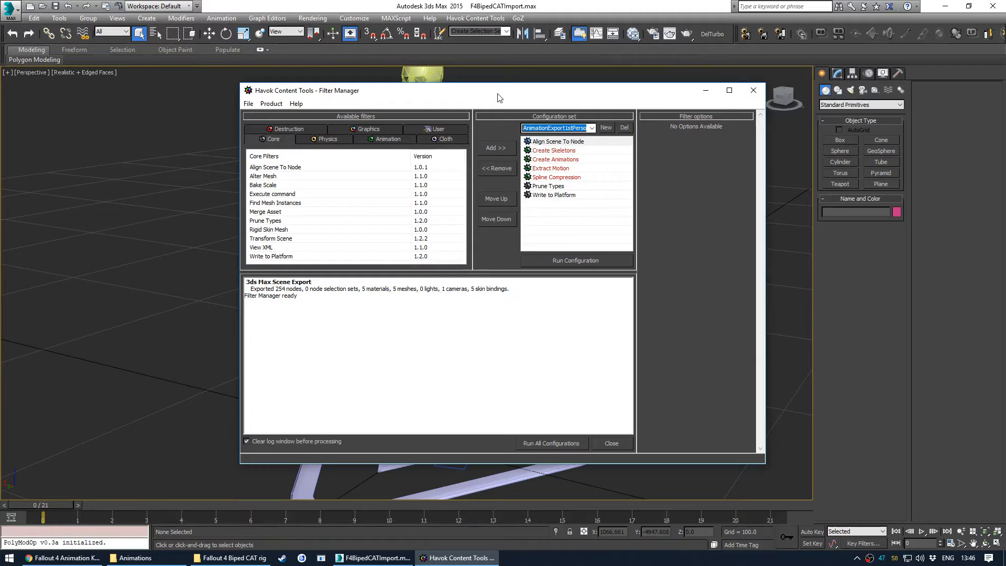
drag(501, 99, 454, 105)
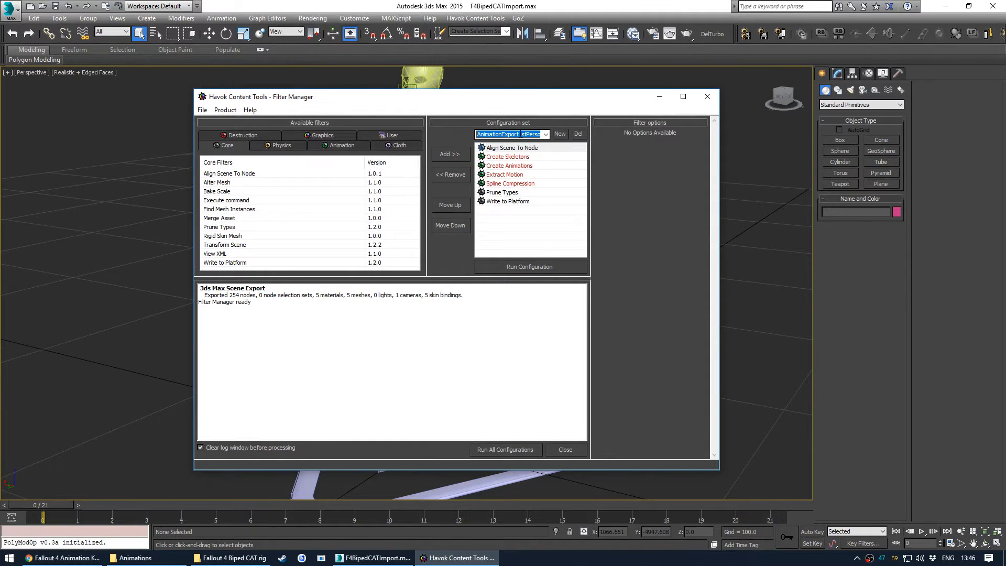
click(545, 134)
click(504, 147)
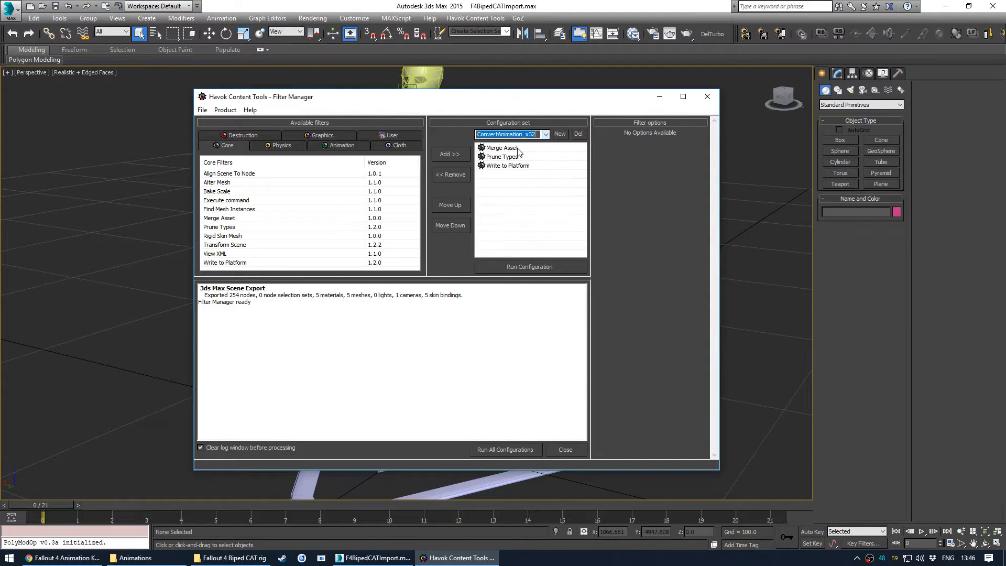
- Set the Merge Asset filename to a vanilla HKX file from Hunting Revolver\Animations\Vanilla\_1stPerson\Animations\44Pistol
click(504, 149)
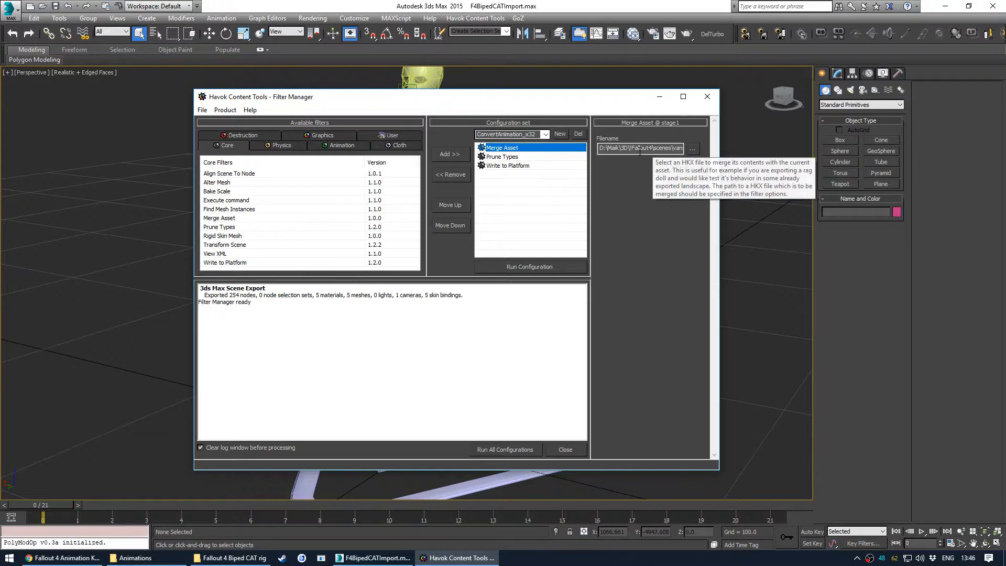
click(673, 149)
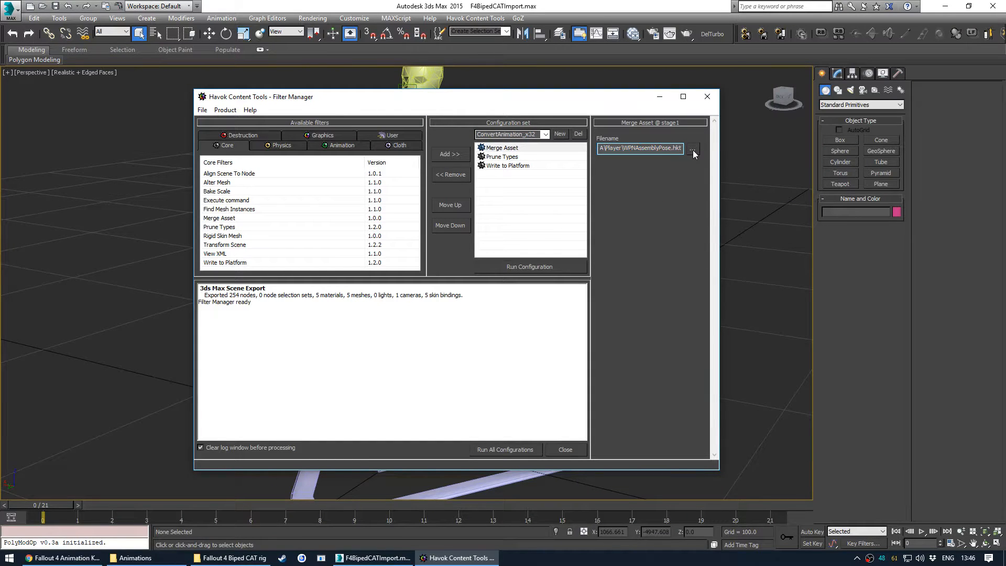
click(693, 150)
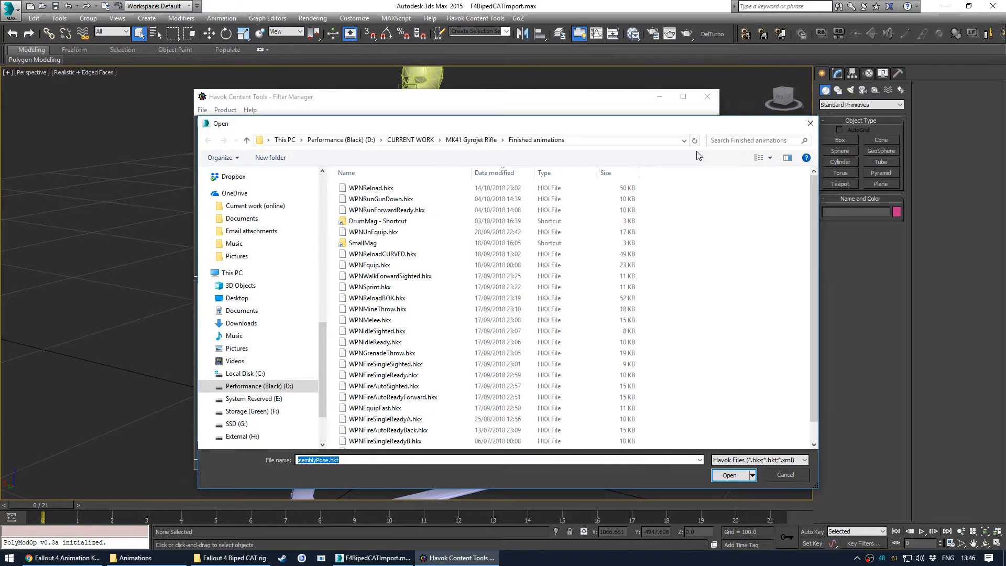
scroll(233, 262, up, 10)
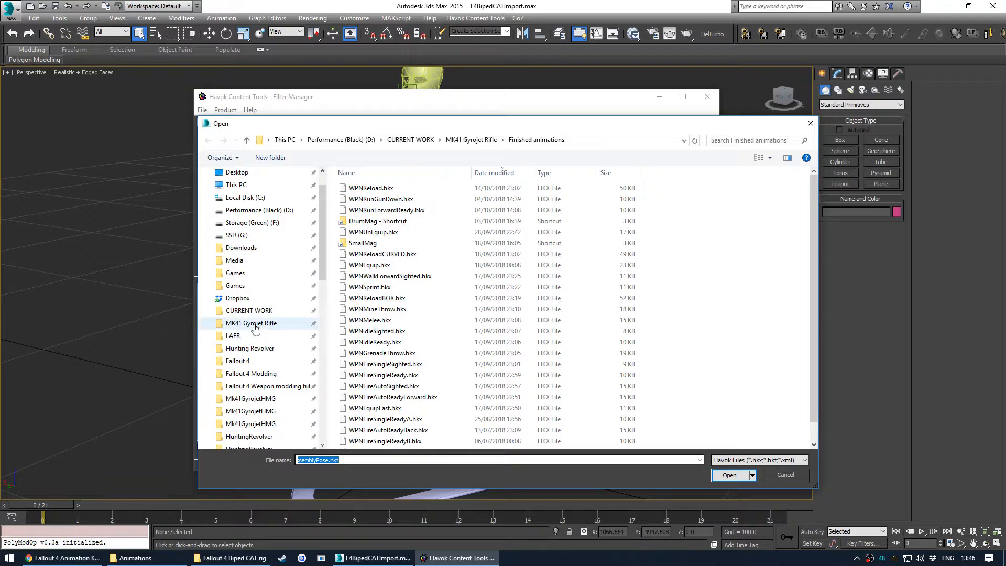
click(255, 348)
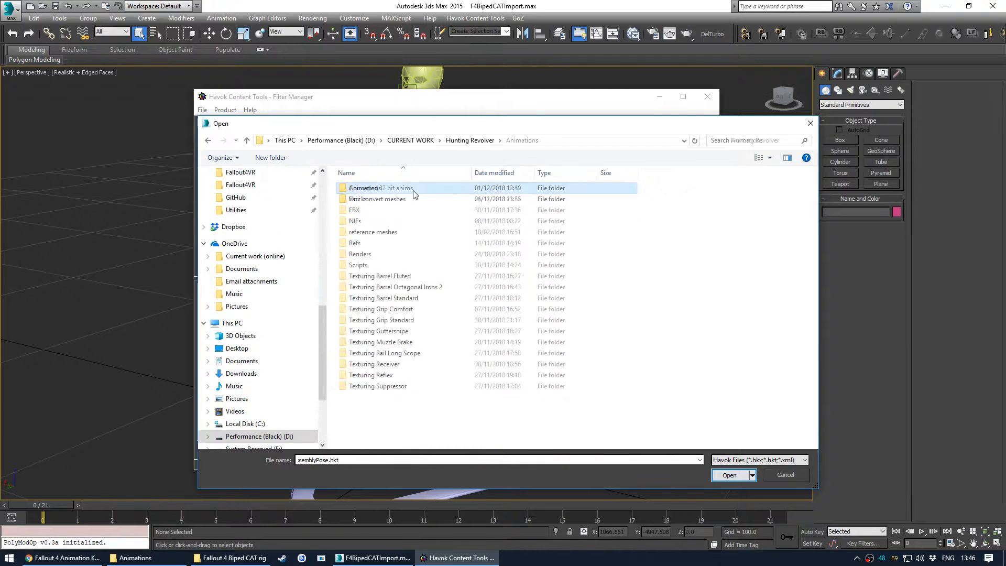
double_click(414, 188)
double_click(417, 199)
double_click(418, 189)
double_click(417, 188)
double_click(418, 189)
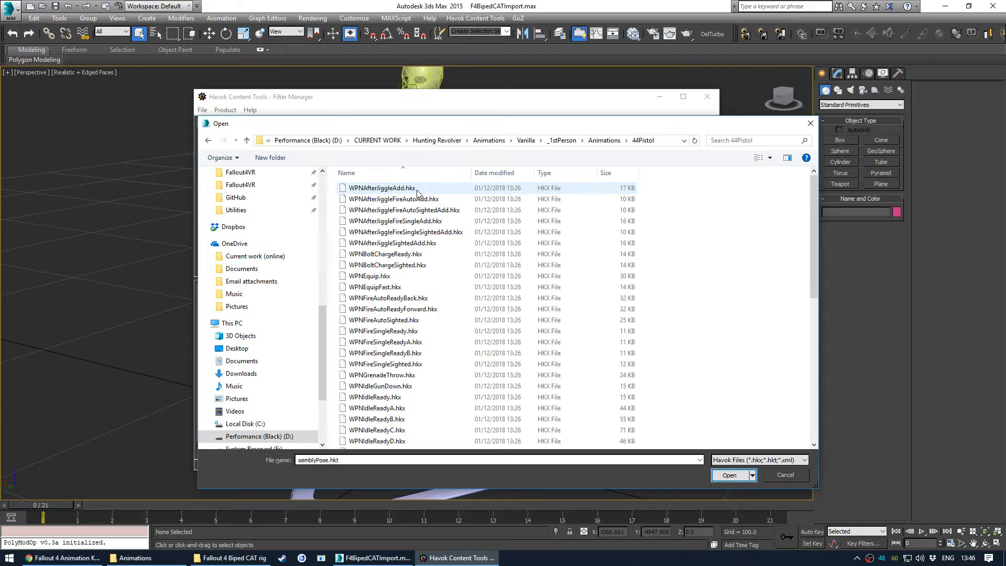
scroll(412, 315, down, 7)
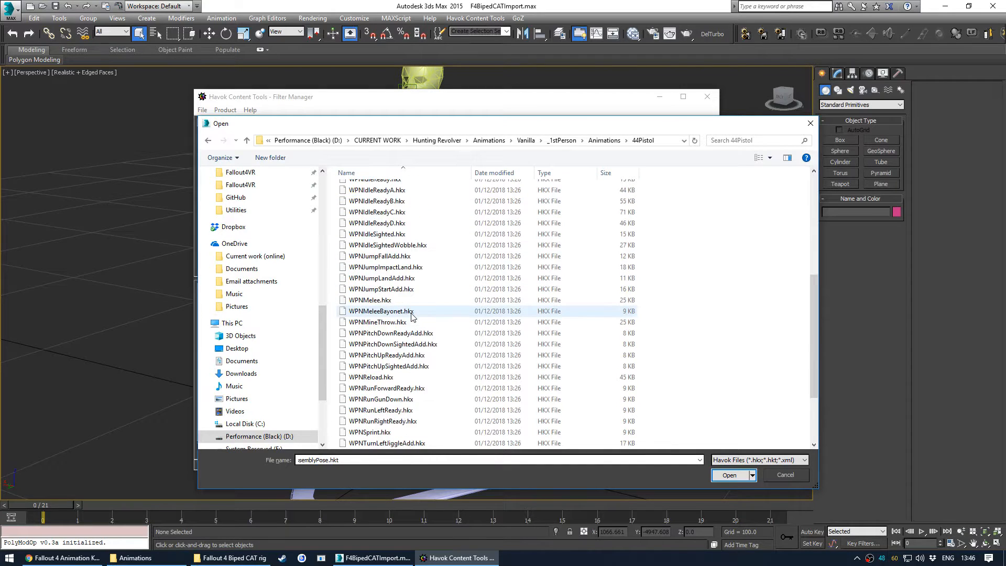
scroll(412, 315, down, 3)
double_click(404, 288)
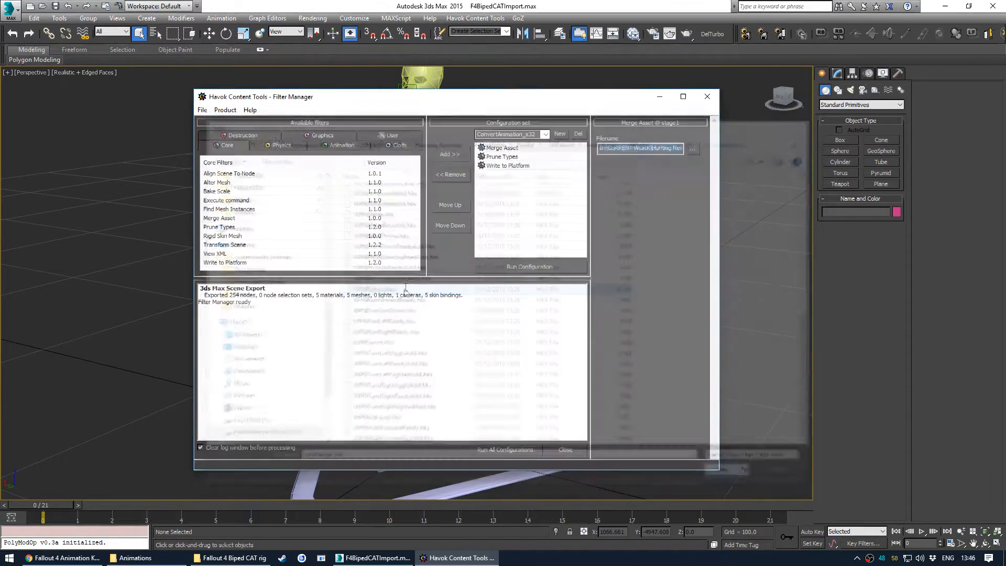
- Set the Write to Platform output to WPNReload.hkx in the Converted 32 bit anims folder and run the configuration
click(506, 167)
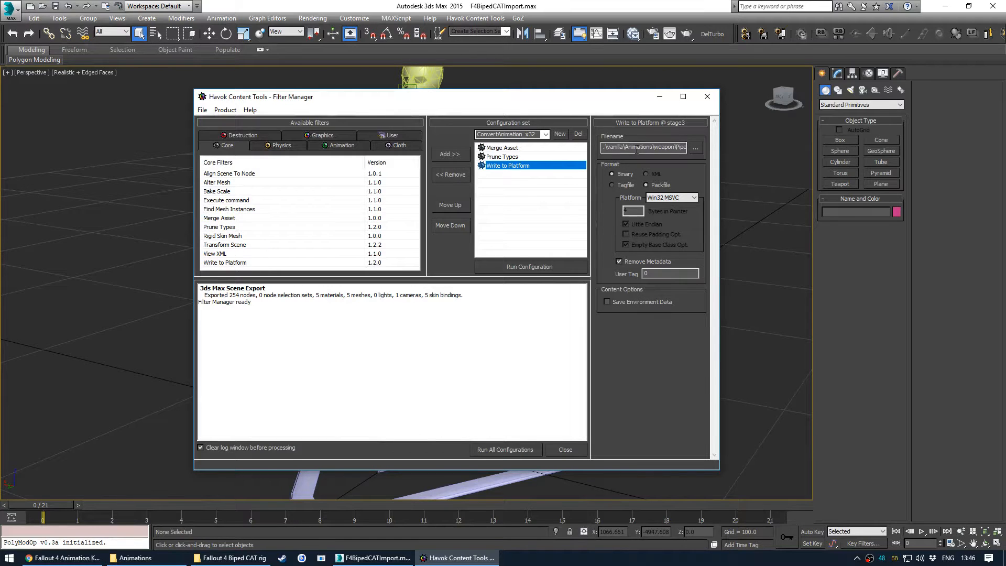
double_click(637, 149)
click(654, 148)
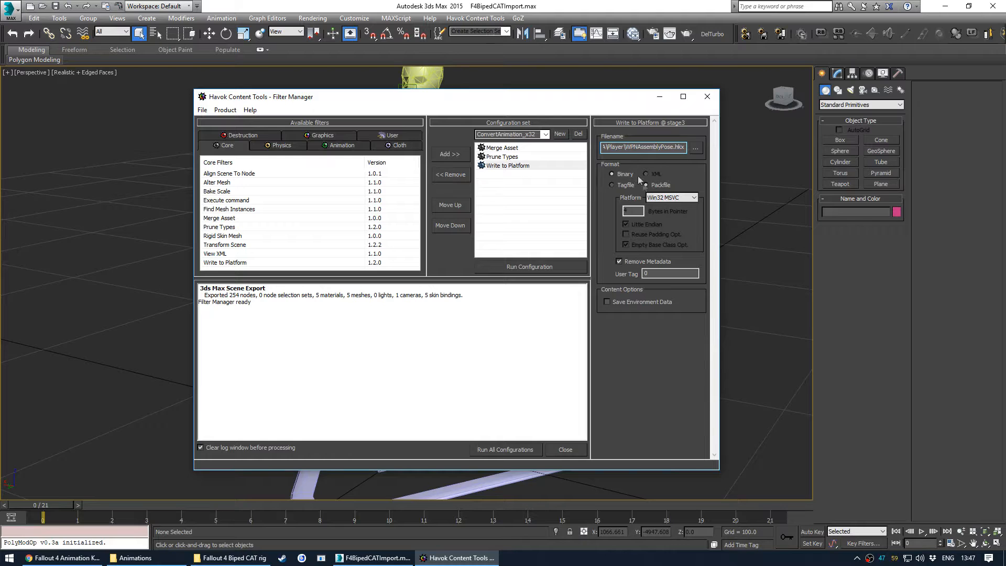
click(697, 149)
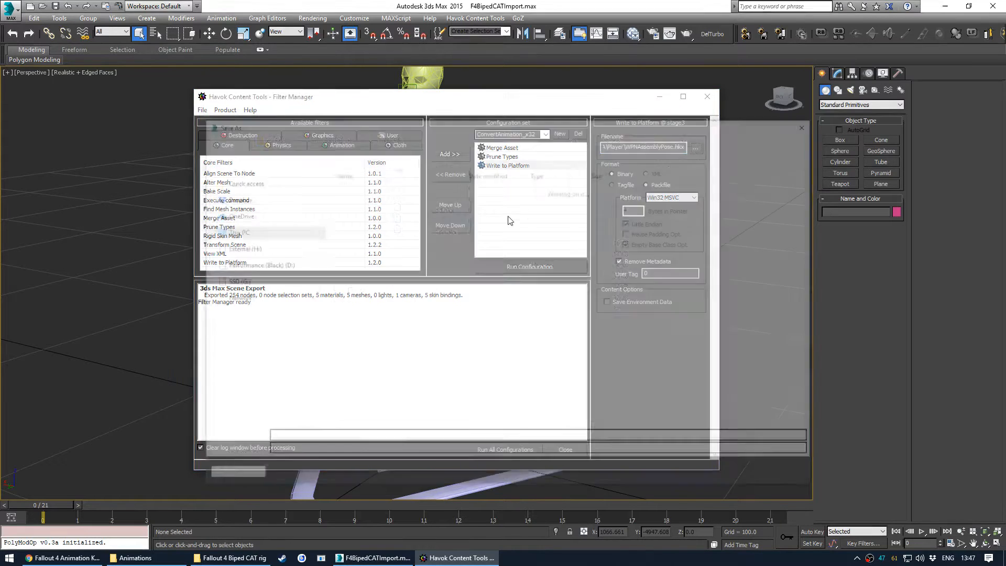
scroll(278, 271, up, 4)
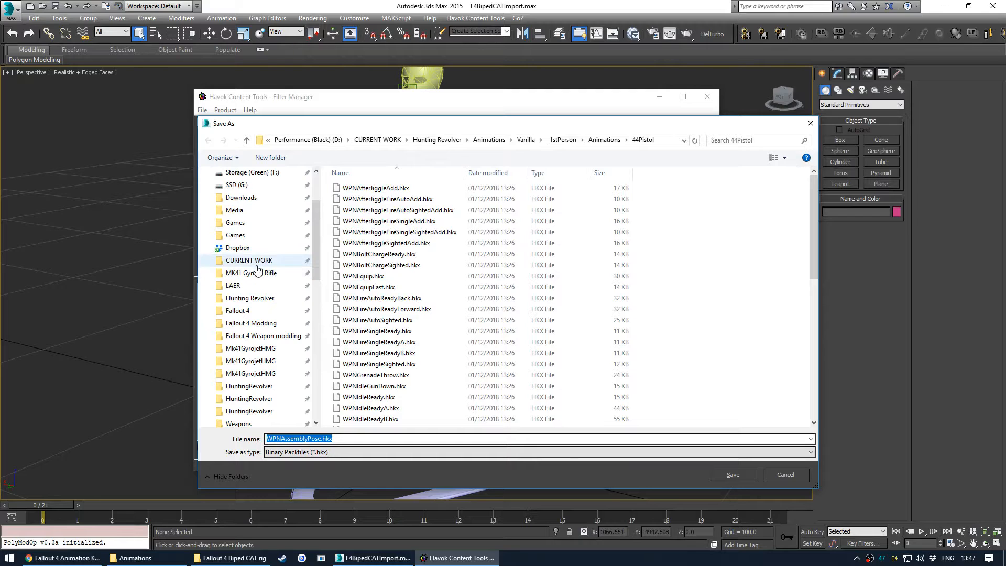
click(489, 140)
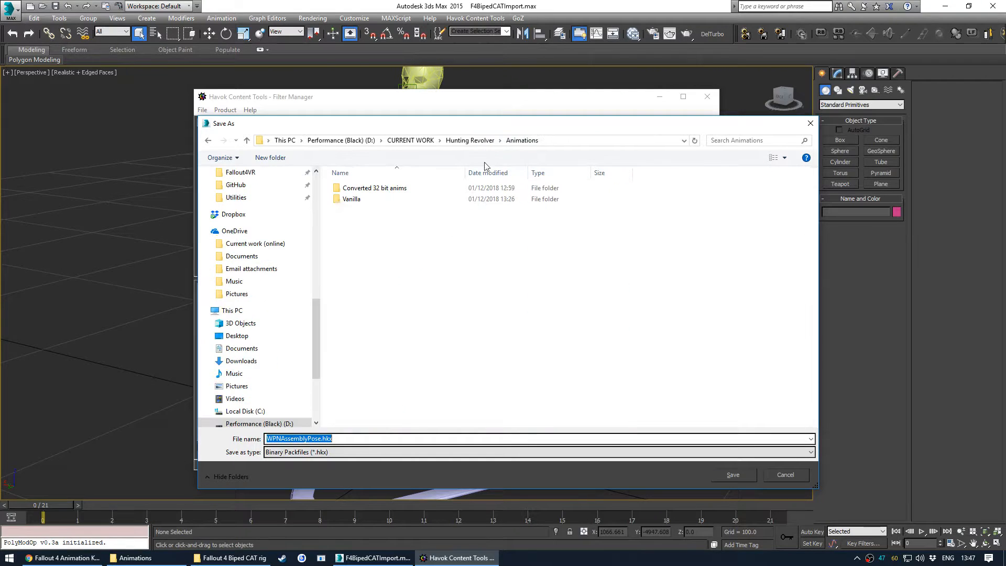
double_click(372, 189)
double_click(337, 440)
drag(281, 439, 321, 439)
text(Reload)
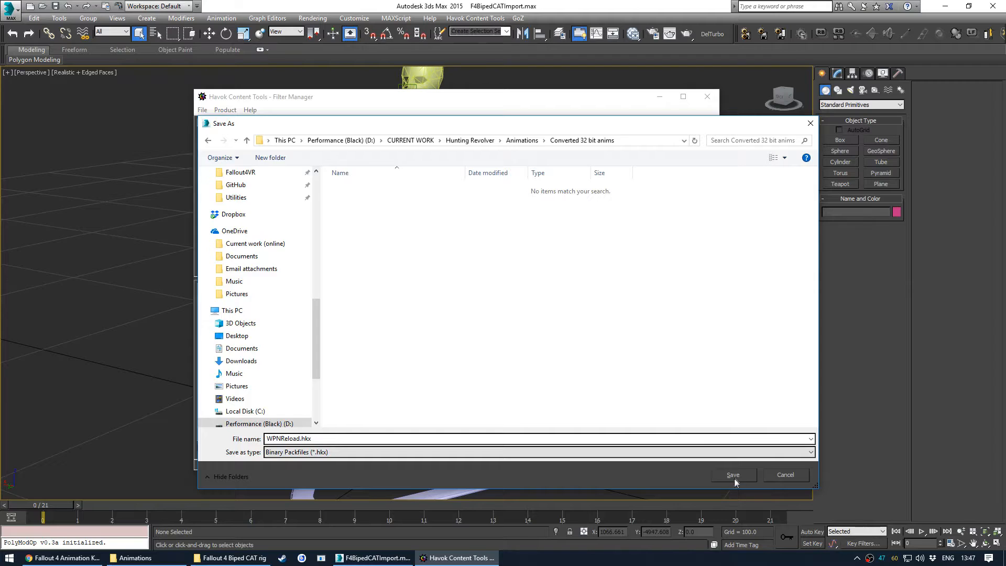
click(733, 476)
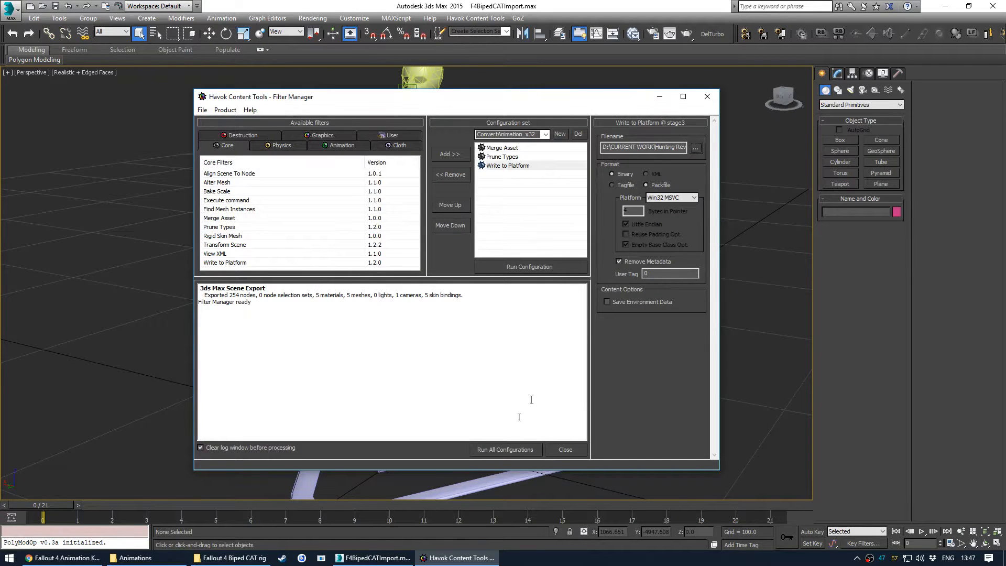
click(529, 267)
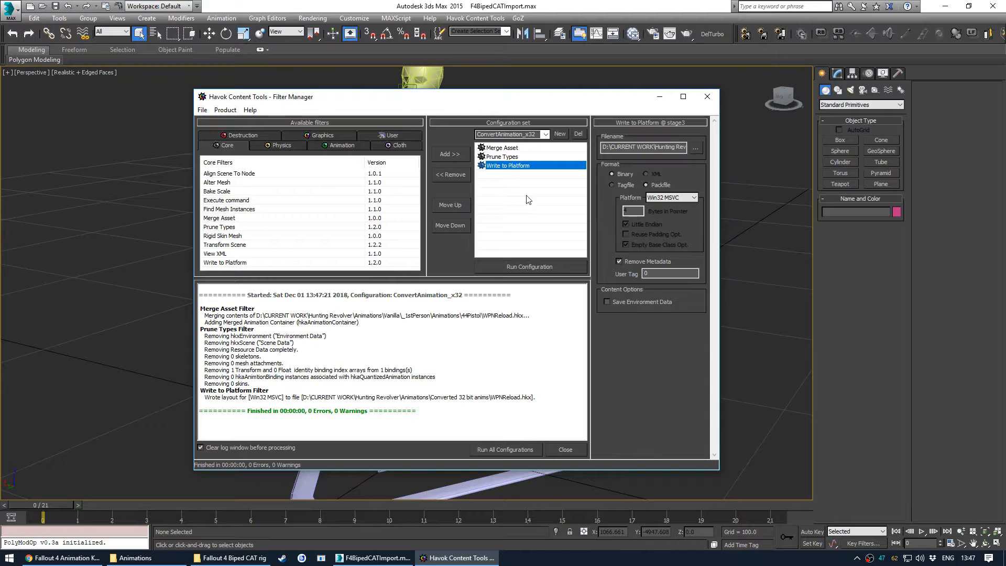
- Switch the output format to an XML Tagfile and export the same animation as WPNReload.xml into that folder
click(628, 184)
click(648, 173)
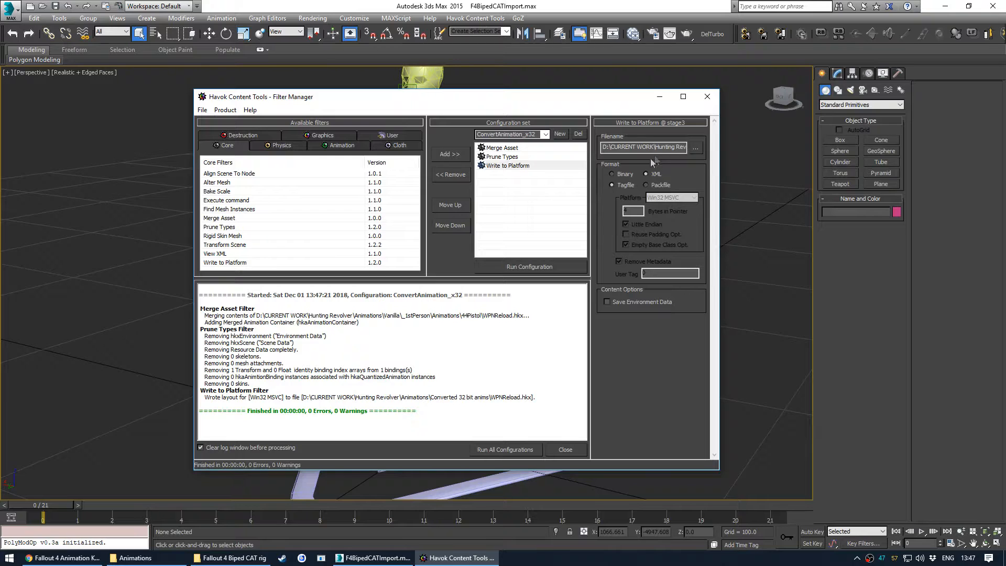
click(697, 150)
click(334, 442)
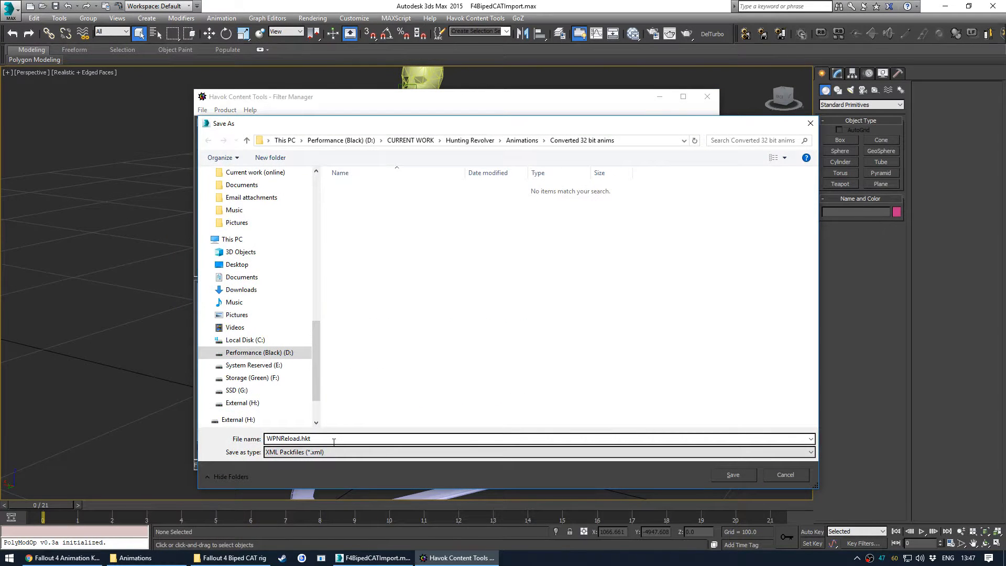
key(BackSpace)
key(BackSpace)
key(BackSpace)
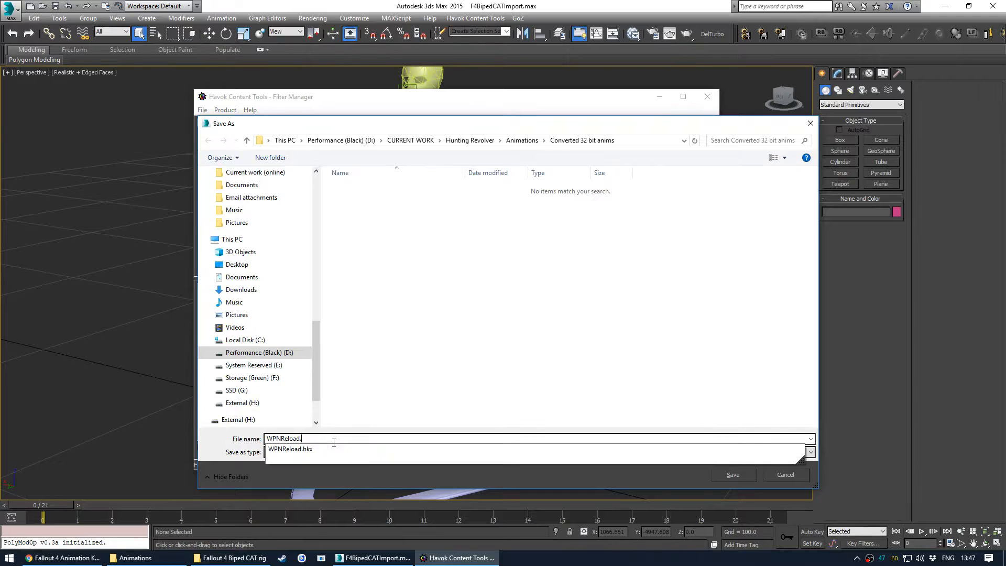
text(xml)
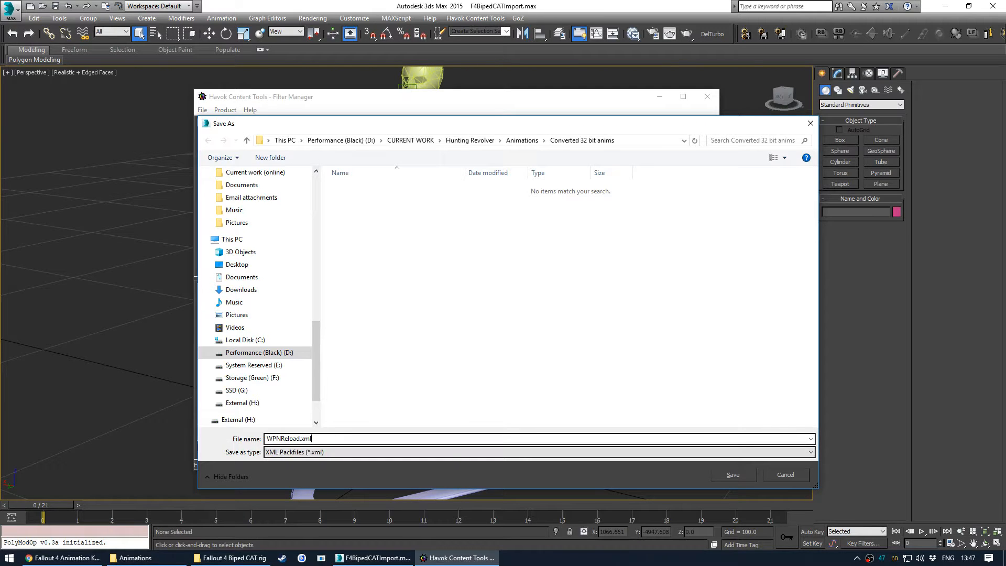
double_click(309, 439)
click(320, 438)
click(721, 472)
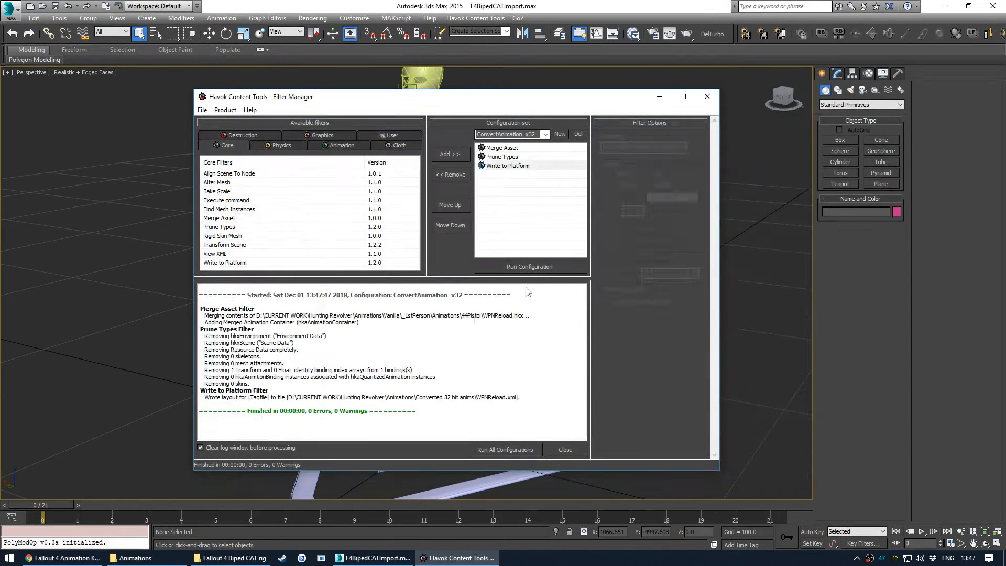
- Open the Converted 32 bit anims folder in File Explorer and group its files by type
click(136, 558)
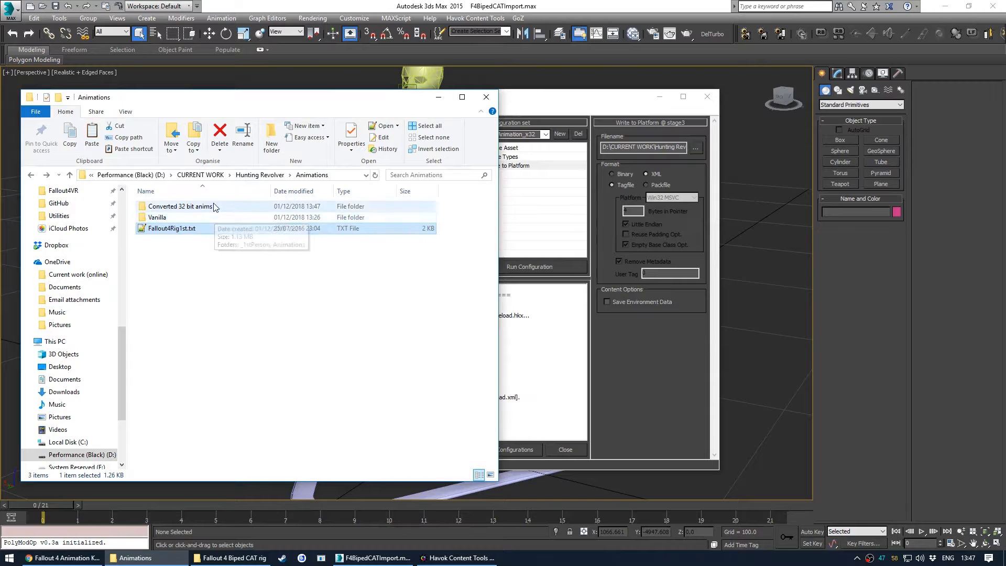
double_click(214, 207)
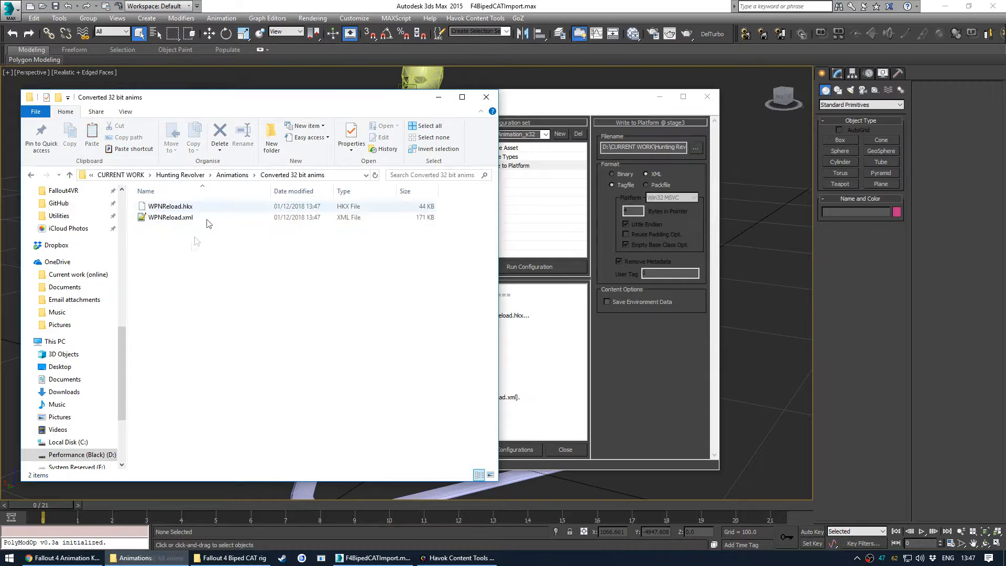
right_click(229, 282)
mouse_move(247, 310)
click(370, 332)
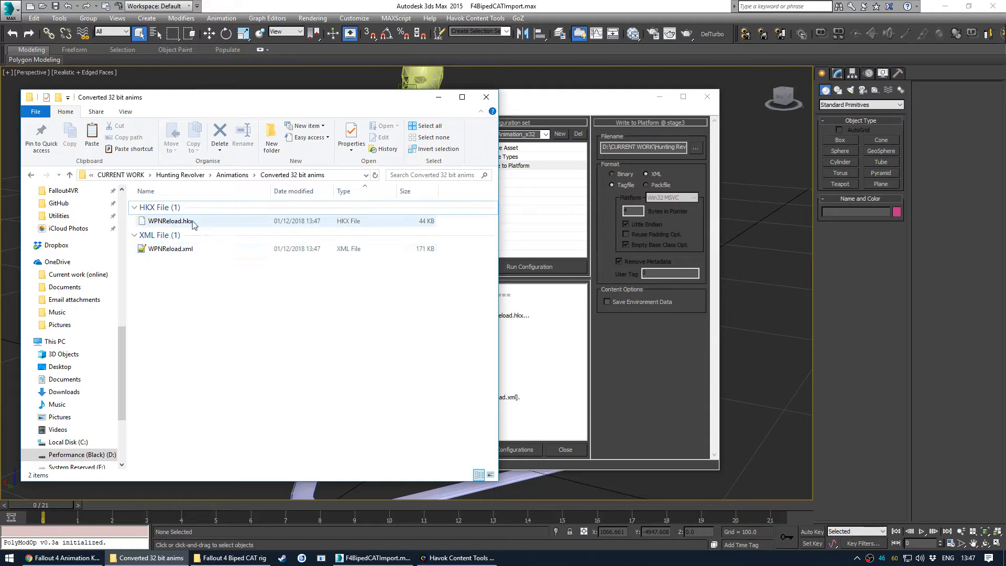
- Open WPNReload.xml in Notepad++ and scroll to its annotation tracks
double_click(170, 249)
scroll(406, 186, down, 20)
scroll(432, 257, down, 20)
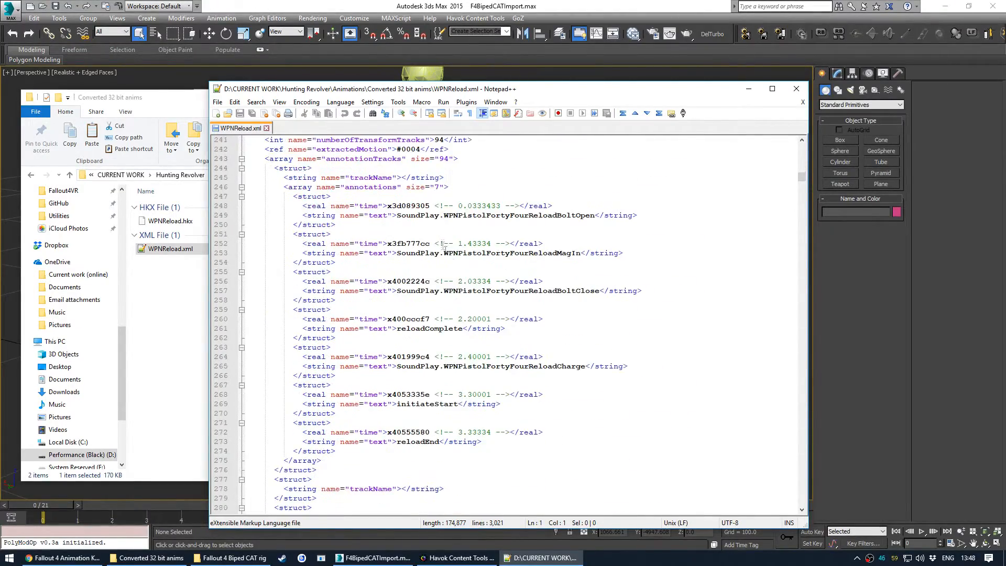
scroll(445, 202, up, 3)
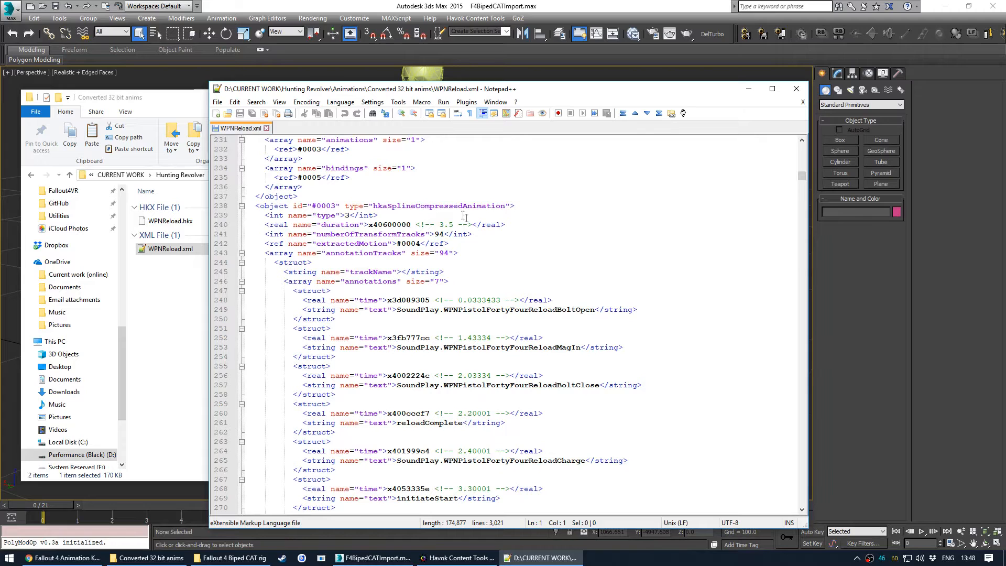
scroll(441, 236, down, 3)
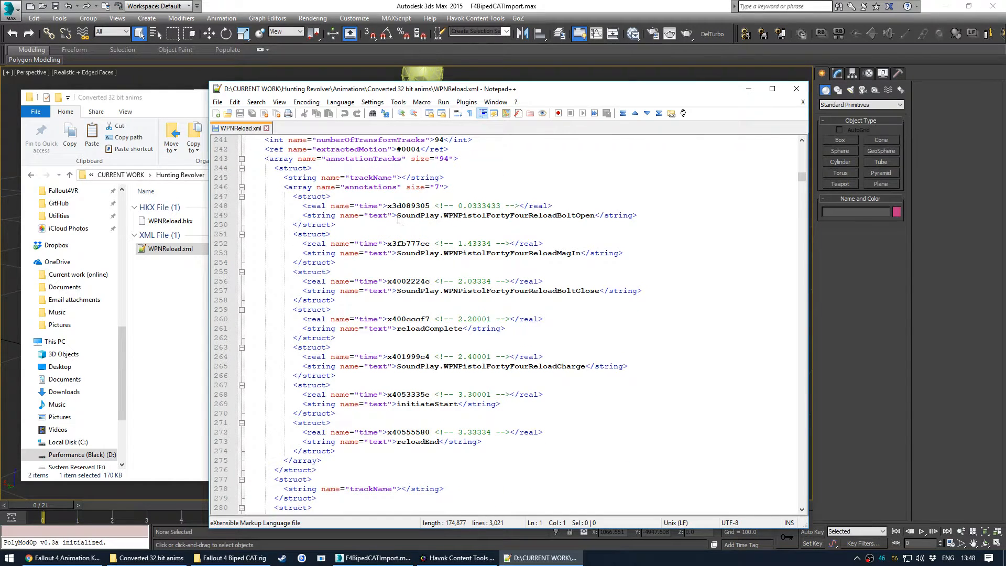
- Examine the annotation event names such as the SoundPlay and reload entries, then close the file
drag(398, 216, 593, 216)
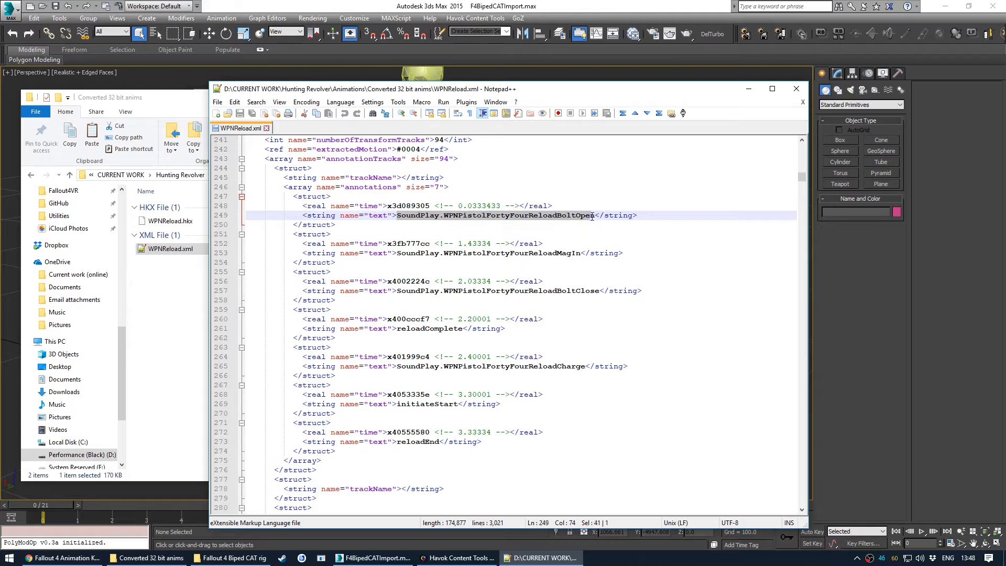
drag(398, 253, 580, 253)
drag(398, 291, 595, 291)
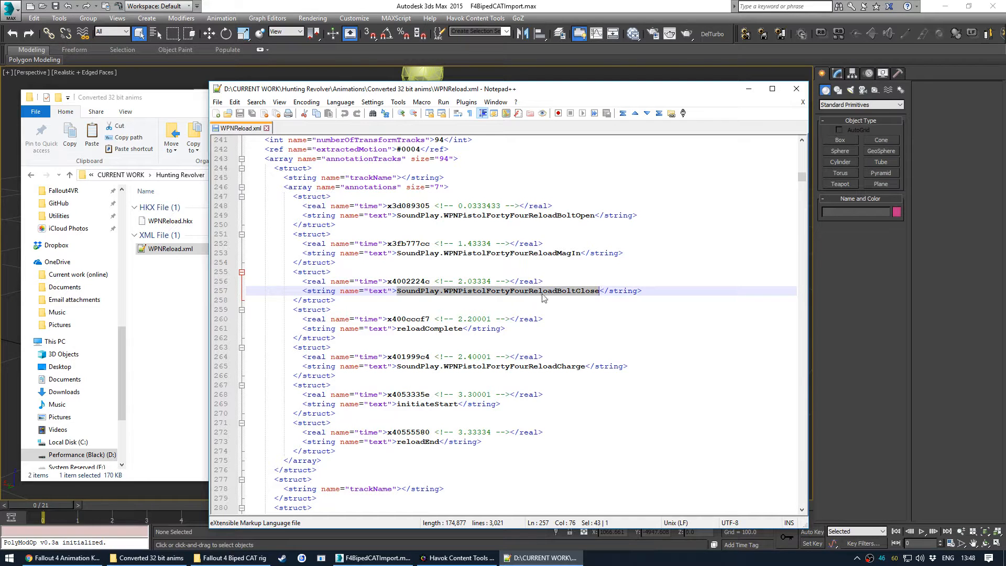
drag(444, 291, 600, 292)
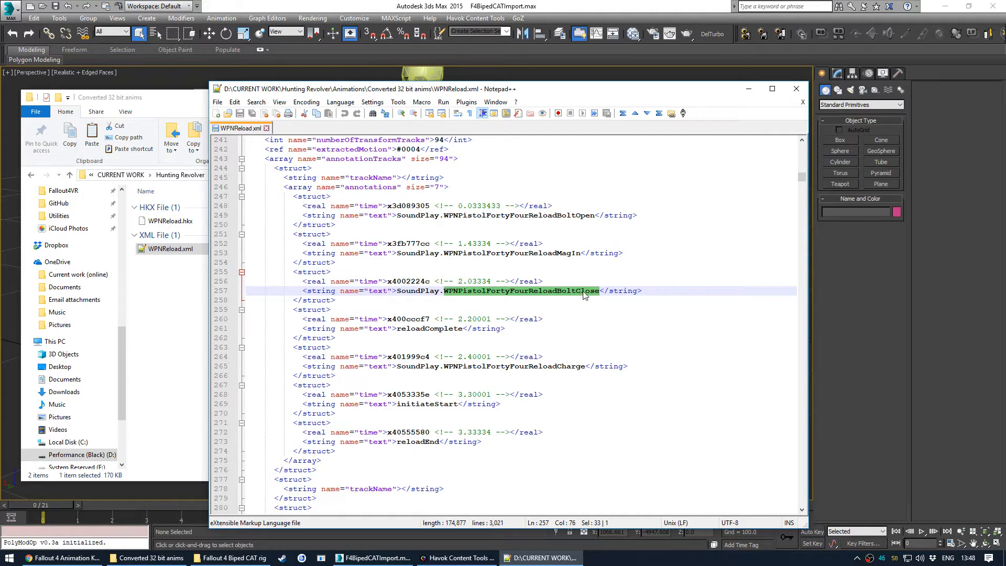
drag(397, 293, 443, 293)
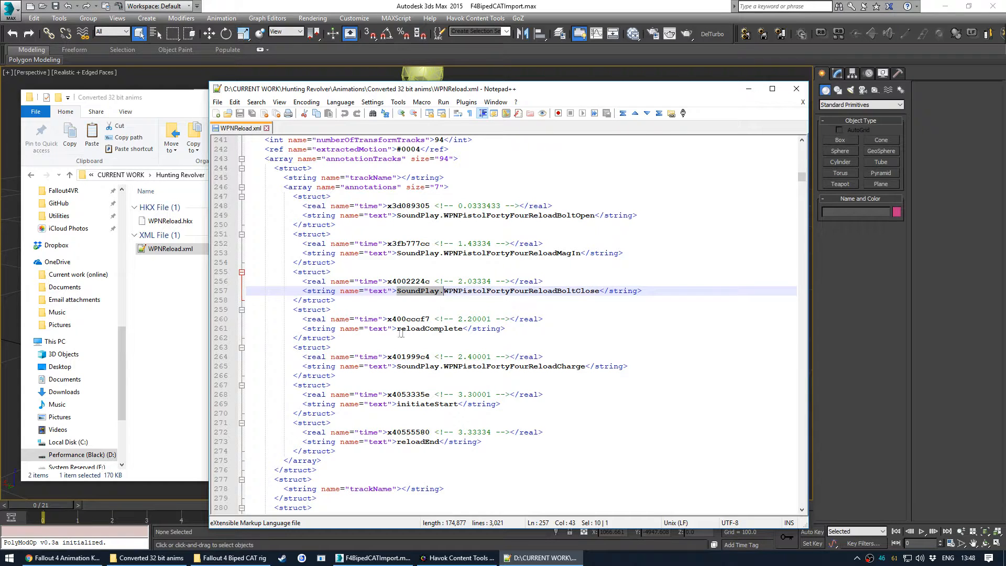
drag(397, 329, 463, 328)
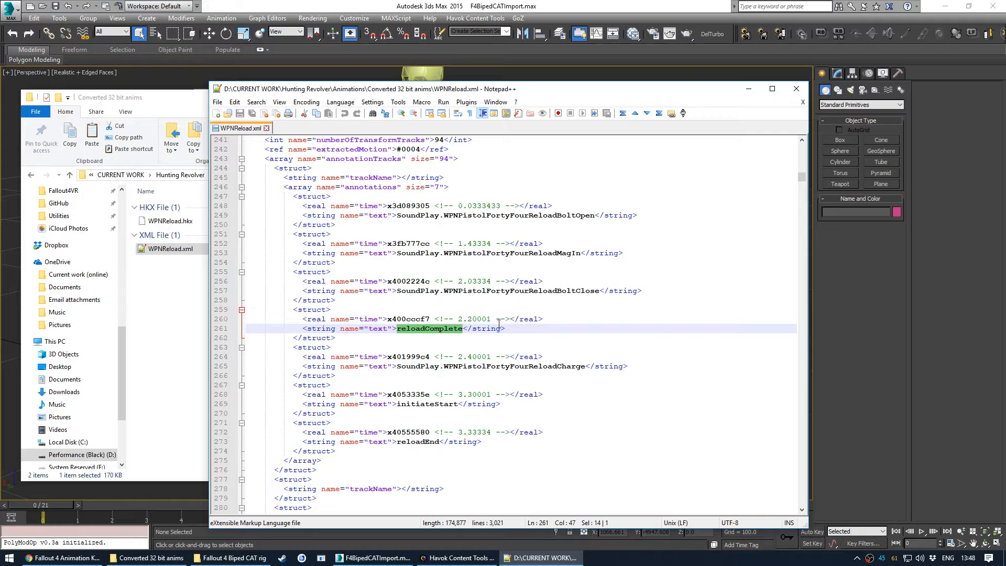
drag(398, 443, 439, 445)
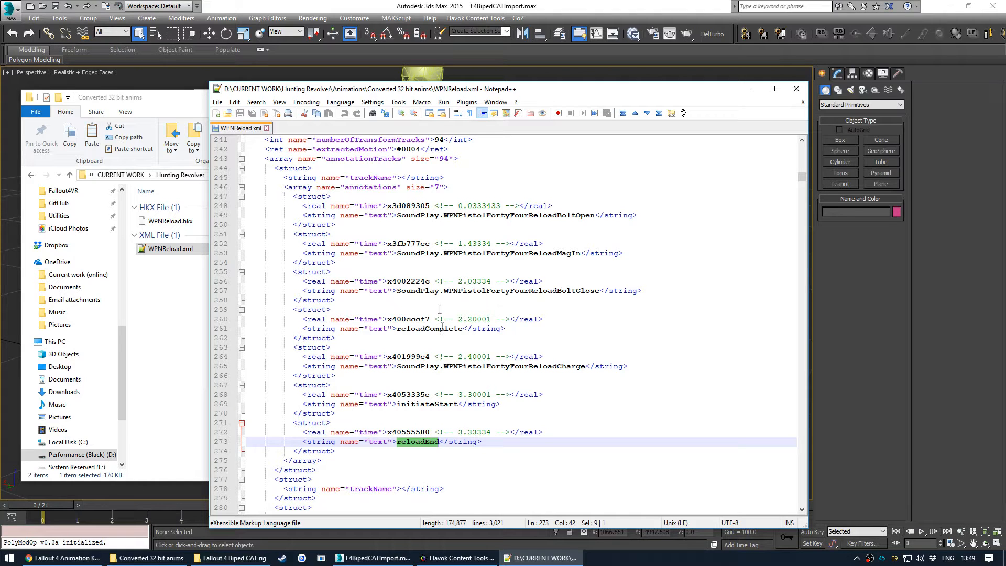
double_click(414, 216)
drag(414, 216, 524, 217)
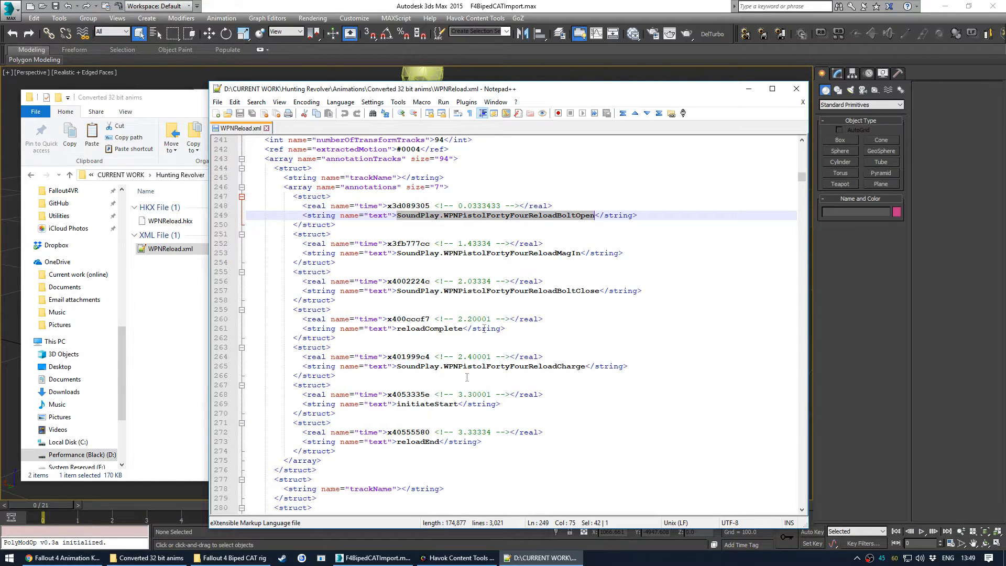
click(796, 88)
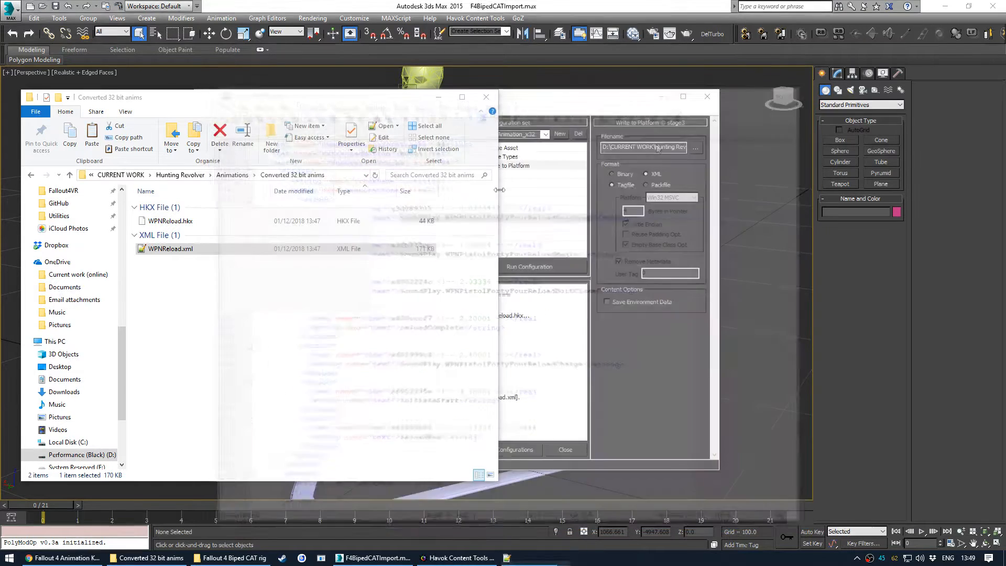
click(209, 224)
click(197, 288)
click(189, 223)
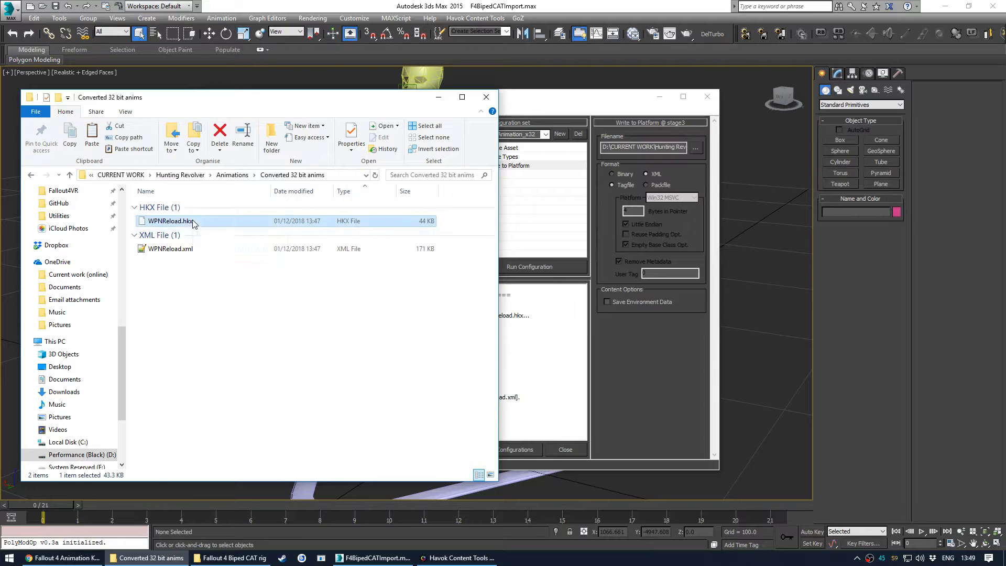
click(184, 295)
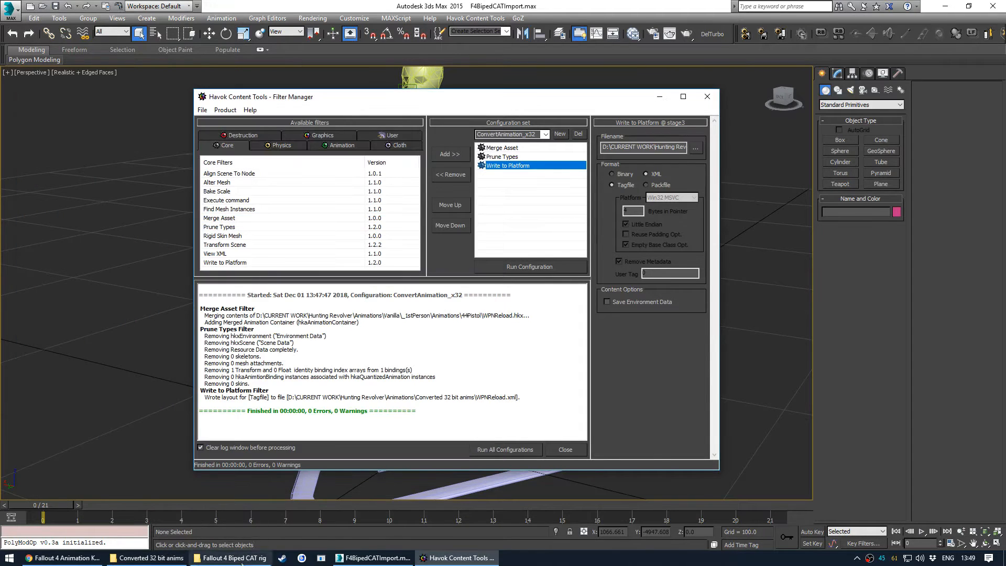
- Launch f4ak_hkxpack_UI.exe from the Fallout 4 Animation Kit Tools\F4AK_HKXPackUI folder and dismiss the runtime error
click(260, 533)
click(400, 187)
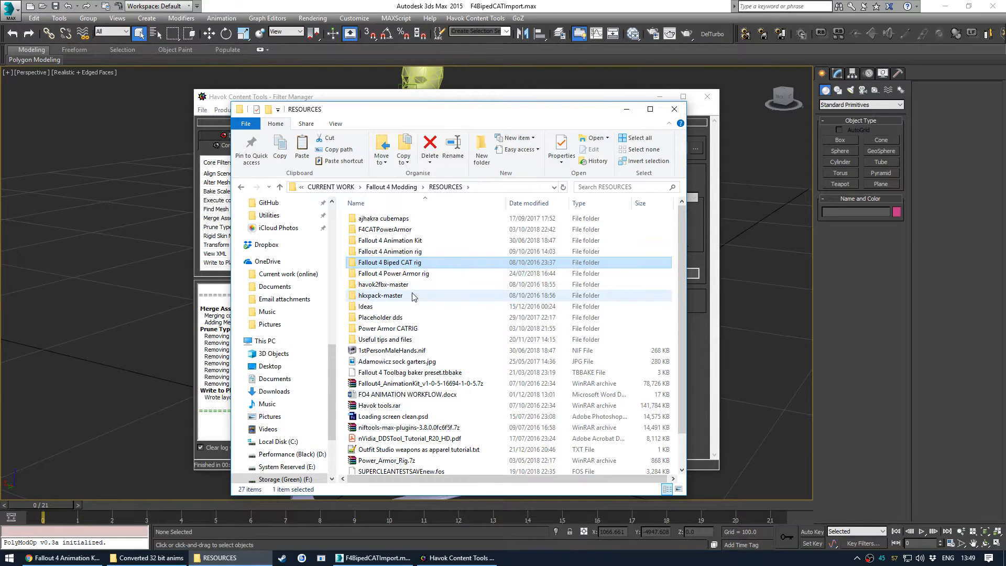
double_click(414, 240)
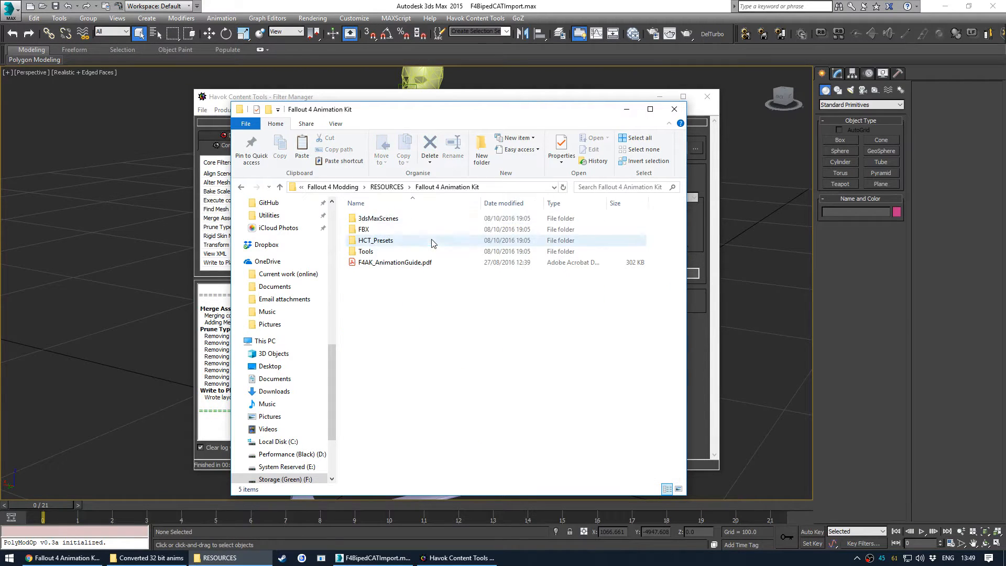
double_click(414, 251)
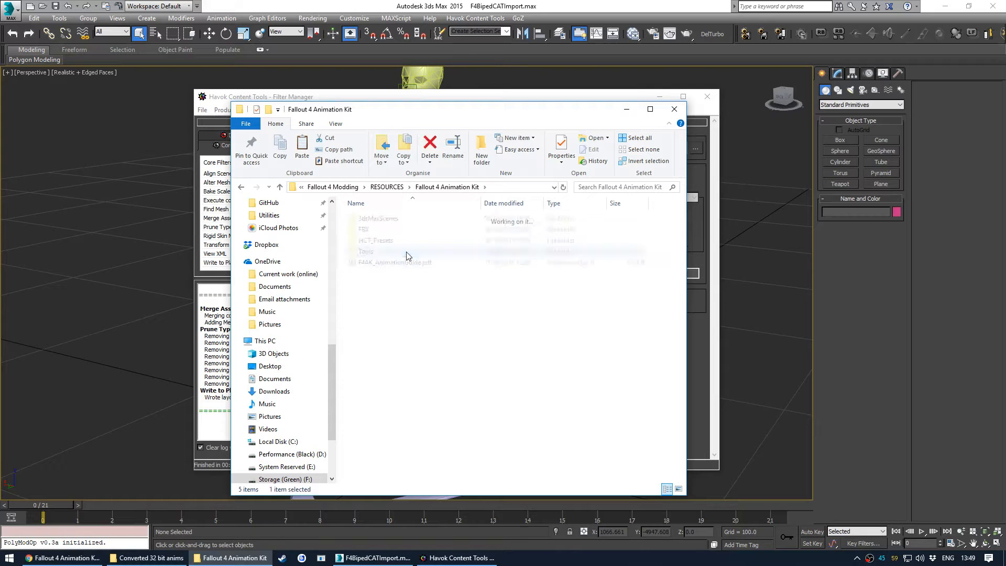
double_click(415, 220)
double_click(382, 263)
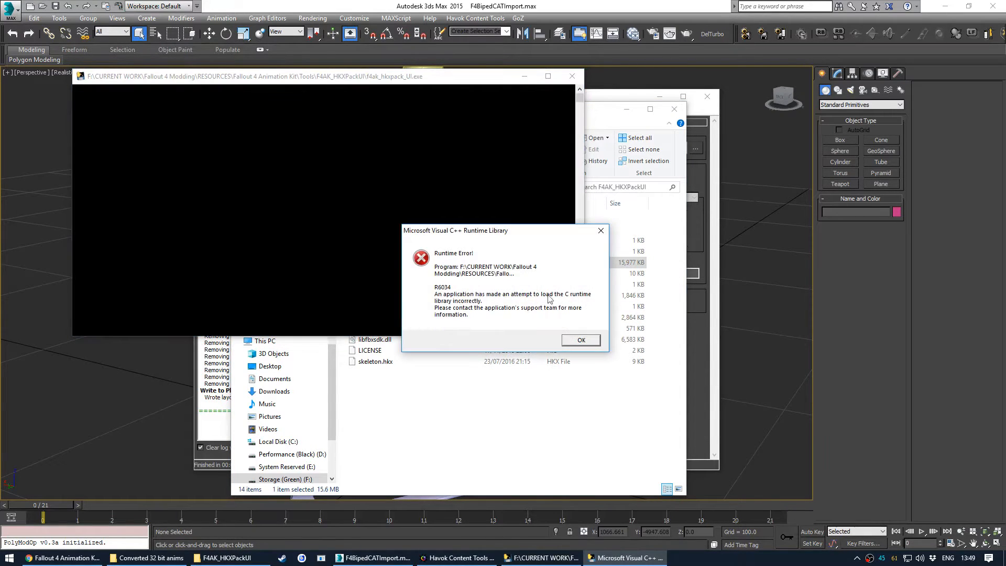
click(577, 341)
- Arrange the hkxpack GUI window beside the Converted 32 bit anims folder with WPNReload.hkx selected
drag(316, 179, 342, 145)
click(167, 557)
click(182, 221)
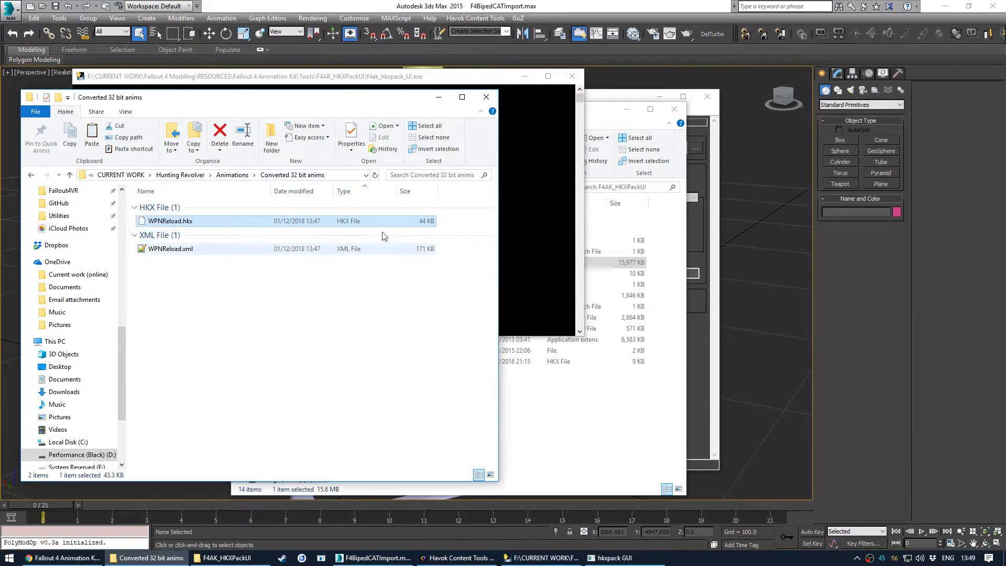
click(560, 564)
click(613, 558)
drag(352, 146, 620, 240)
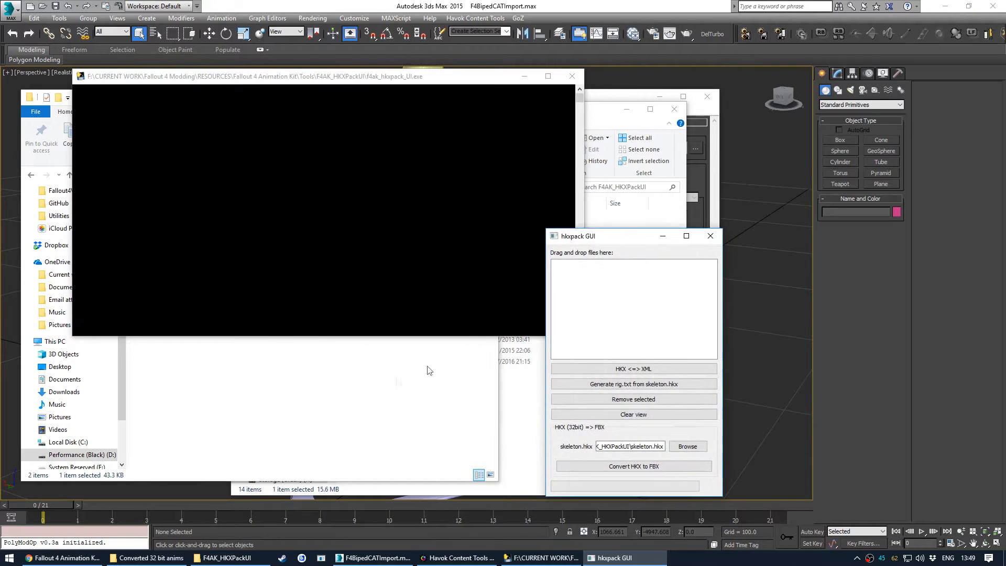
- Convert WPNReload.hkx from the Converted 32 bit anims folder to FBX with the hkxpack GUI
click(152, 557)
click(170, 221)
drag(170, 221, 596, 300)
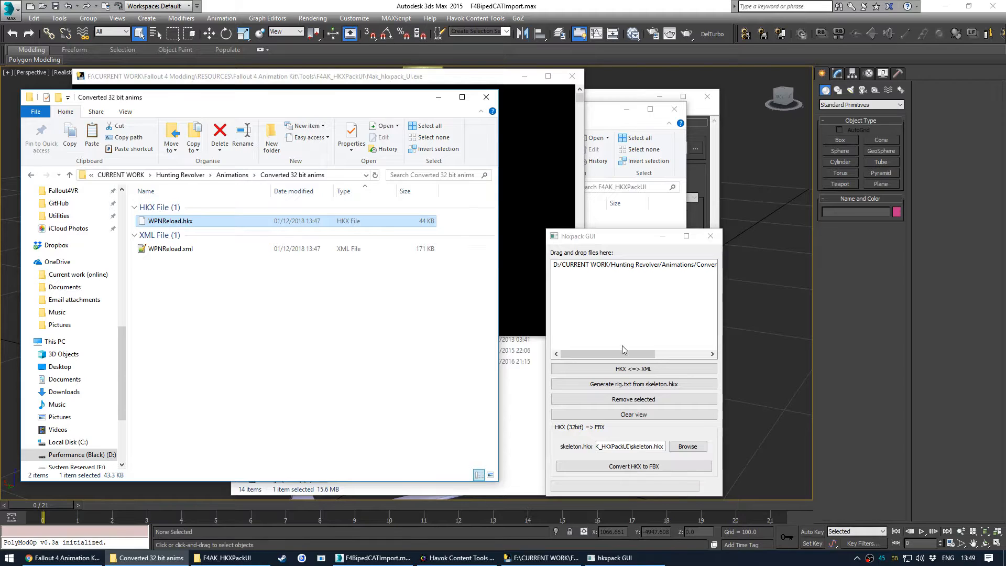
click(637, 466)
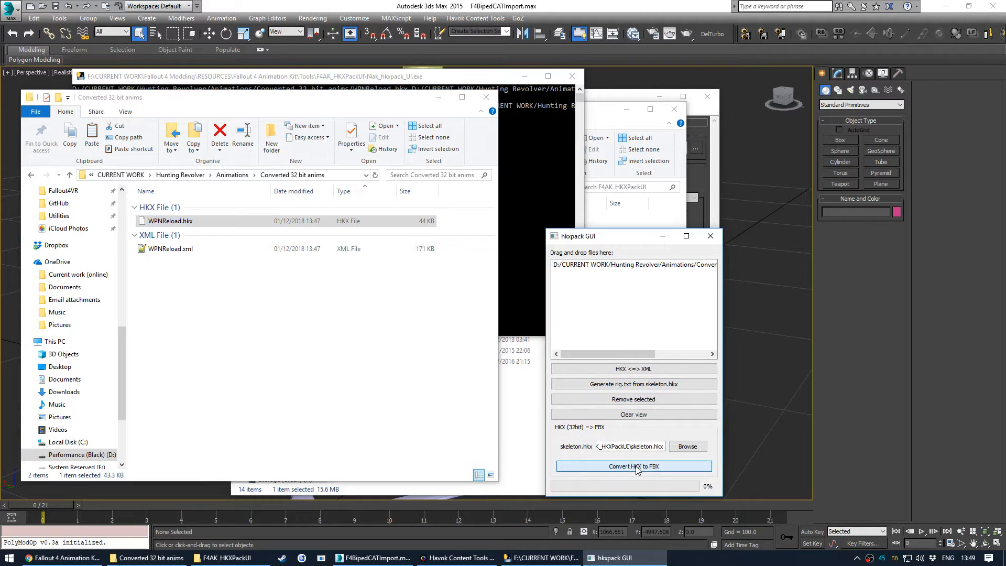
click(171, 224)
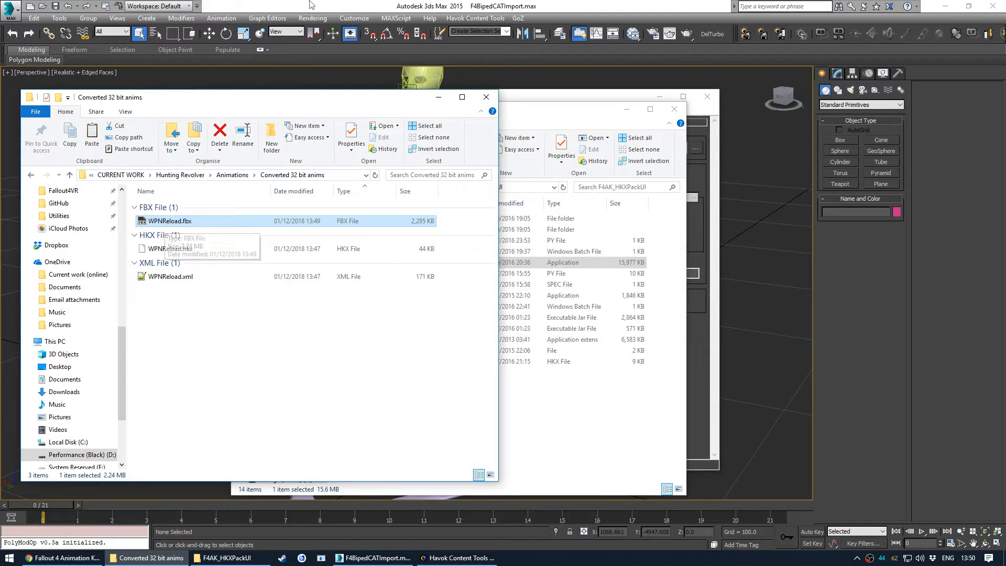
- Close the Havok Content Tools Filter Manager window and return to the 3ds Max scene
key(alt+Tab)
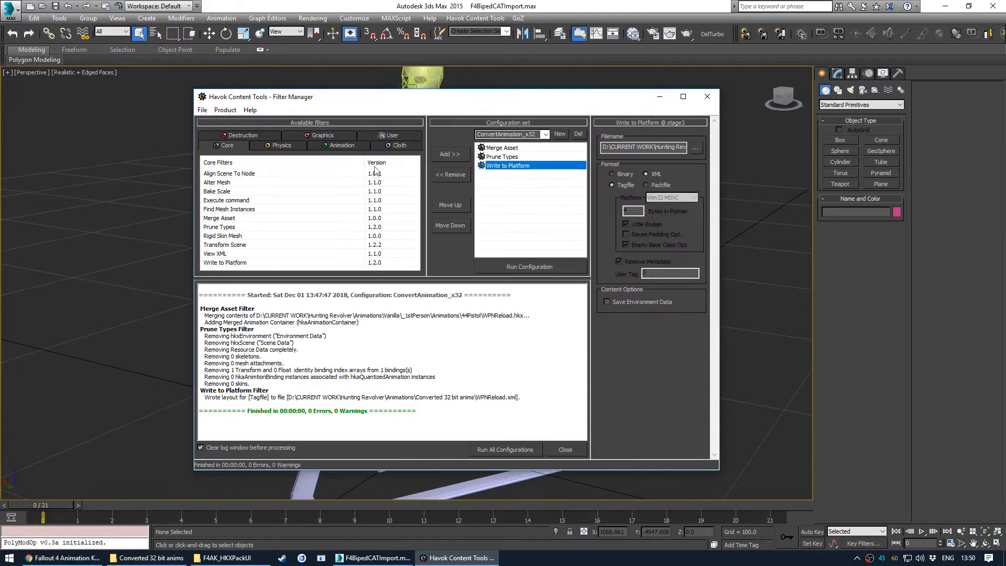
click(707, 97)
click(519, 313)
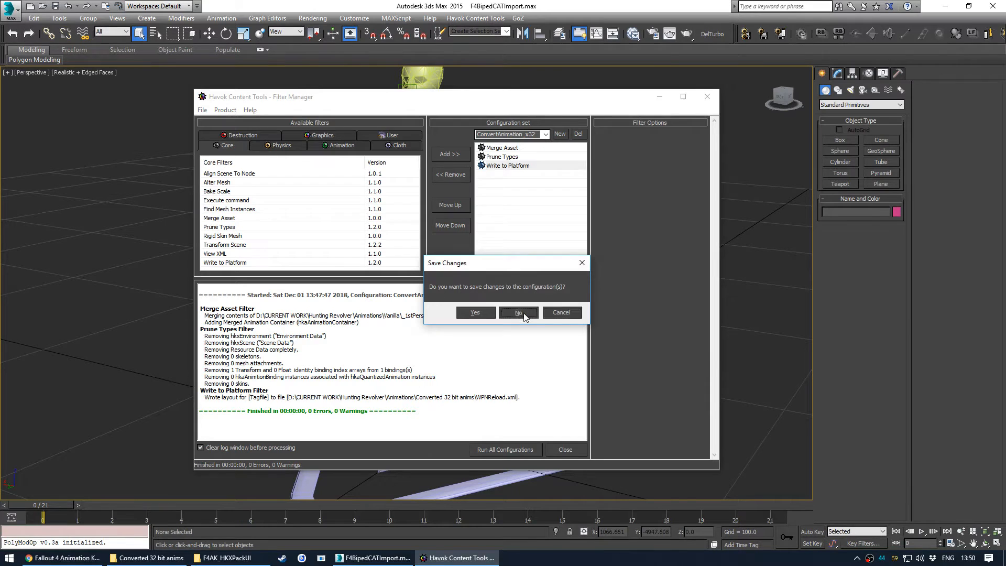
- Choose WPNReload.fbx from the Hunting Revolver Converted 32 bit anims folder for import
click(8, 7)
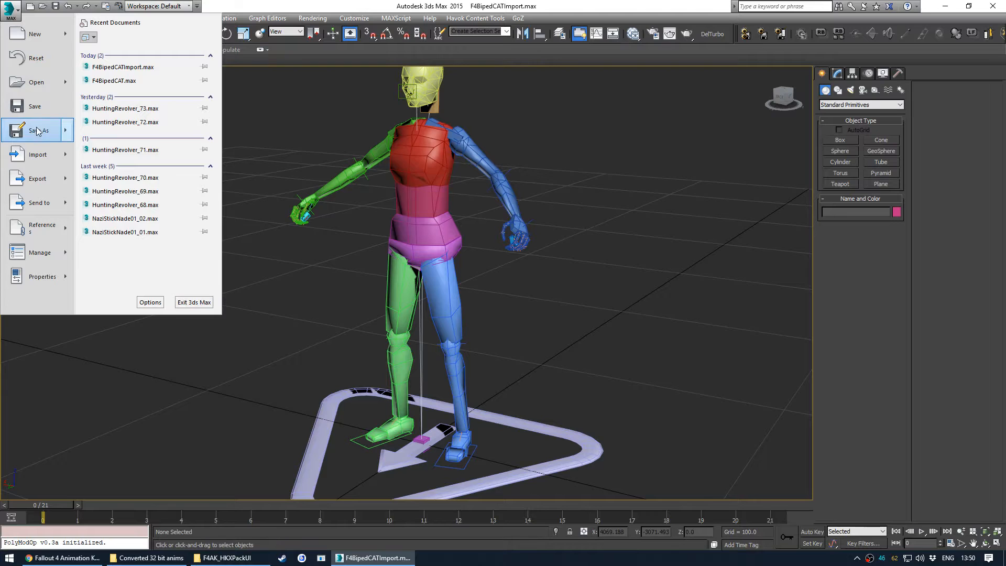
mouse_move(37, 157)
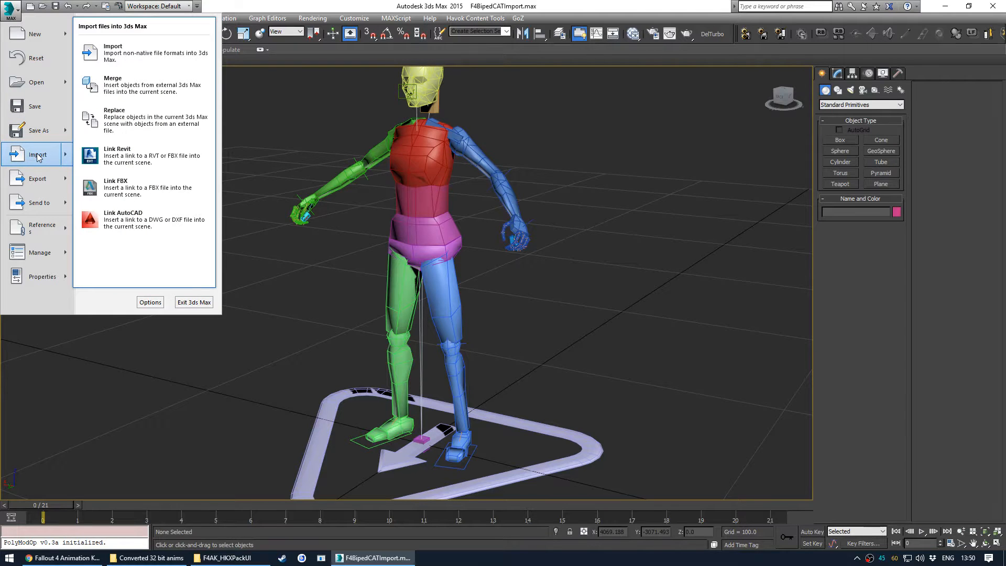
click(37, 157)
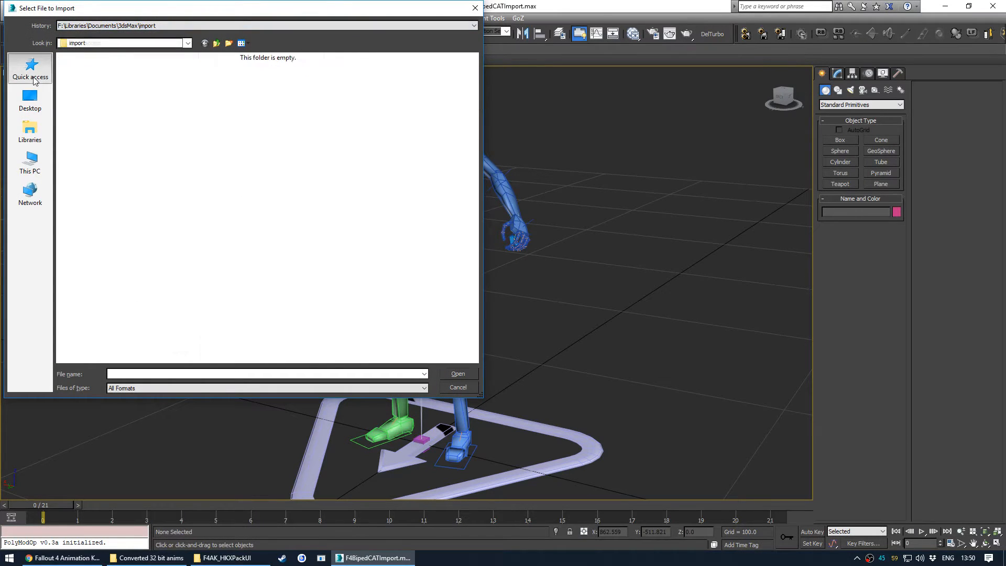
double_click(123, 212)
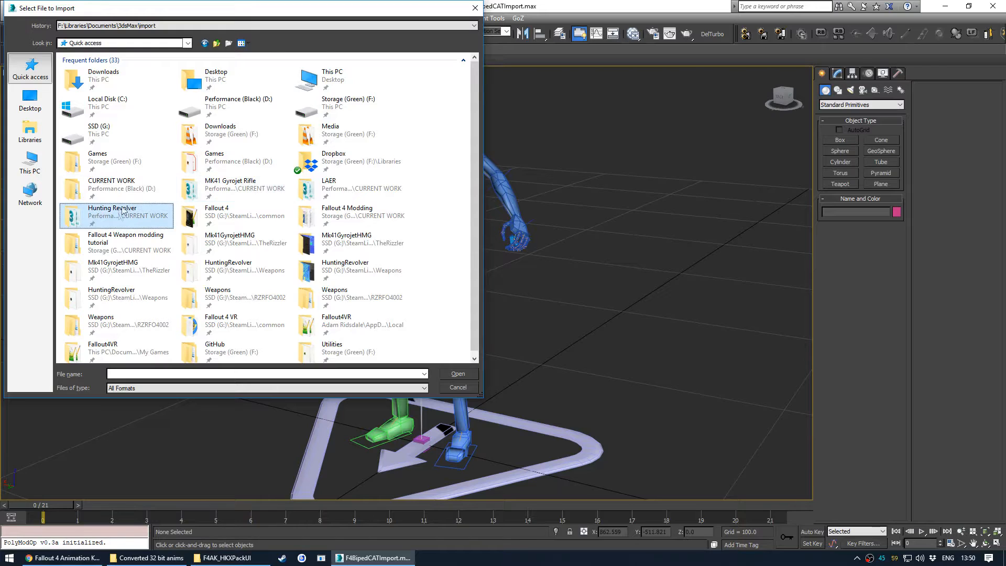
double_click(147, 71)
double_click(142, 72)
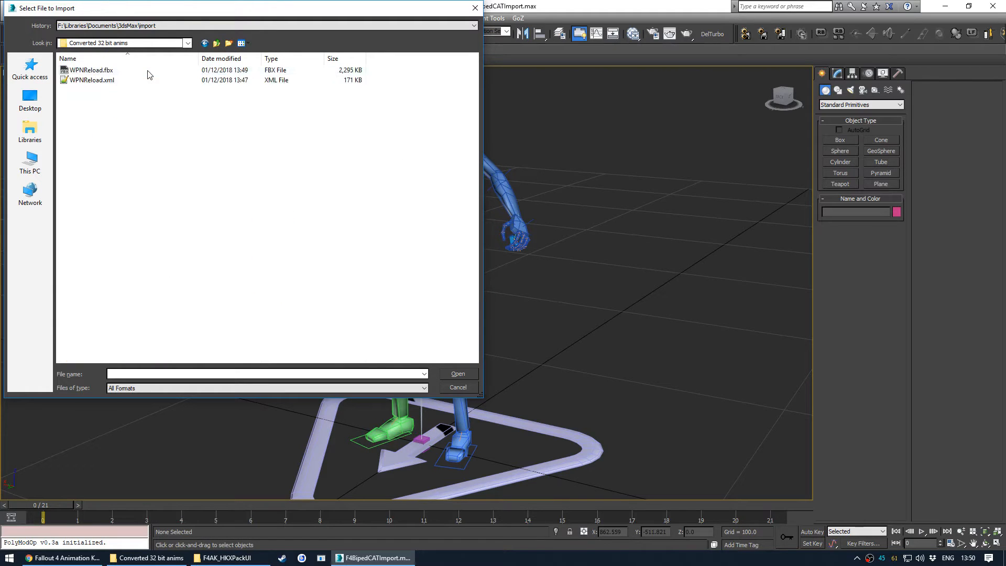
click(131, 74)
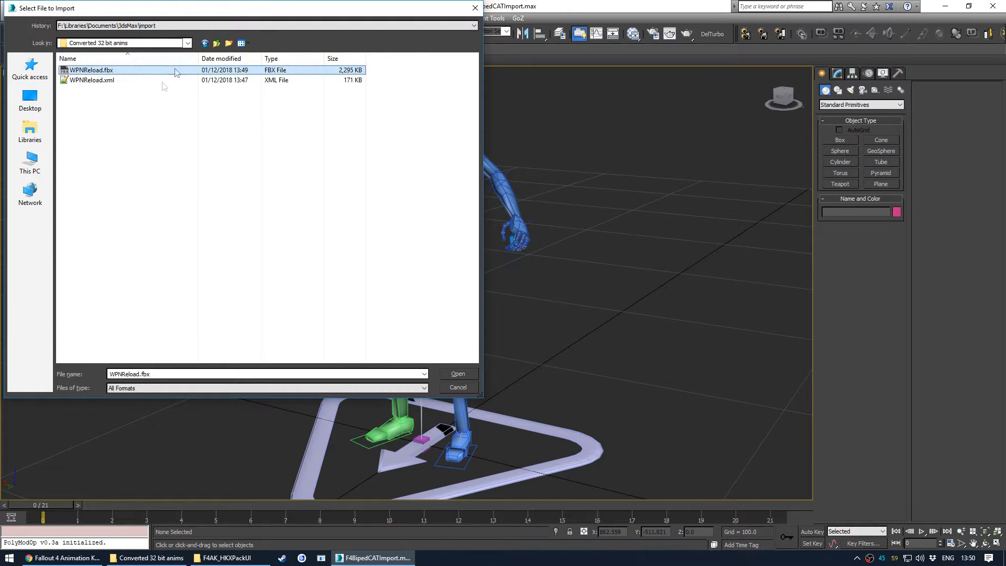
click(457, 375)
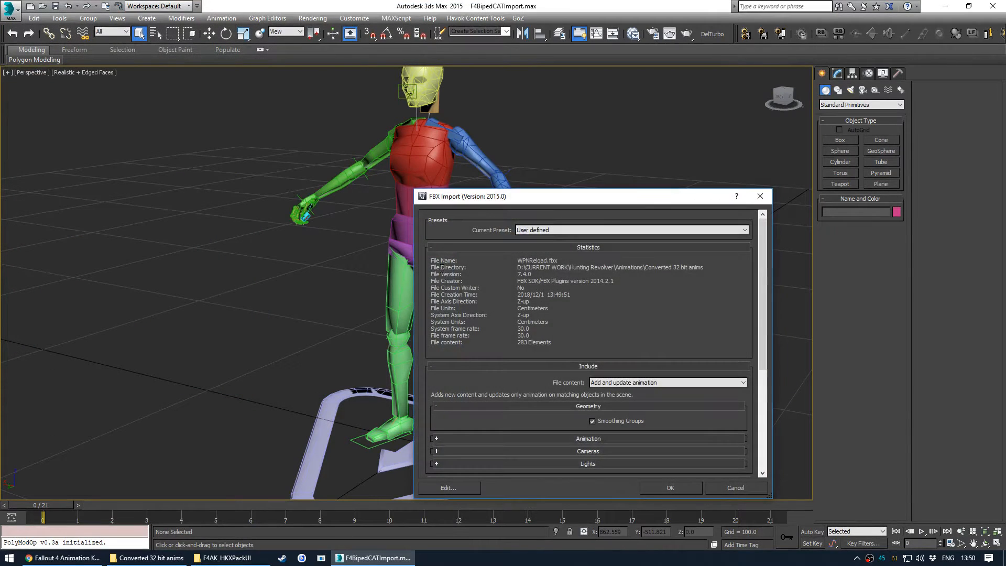
- Review the FBX import Animation options and import with Add and update animation file content
drag(422, 121, 385, 100)
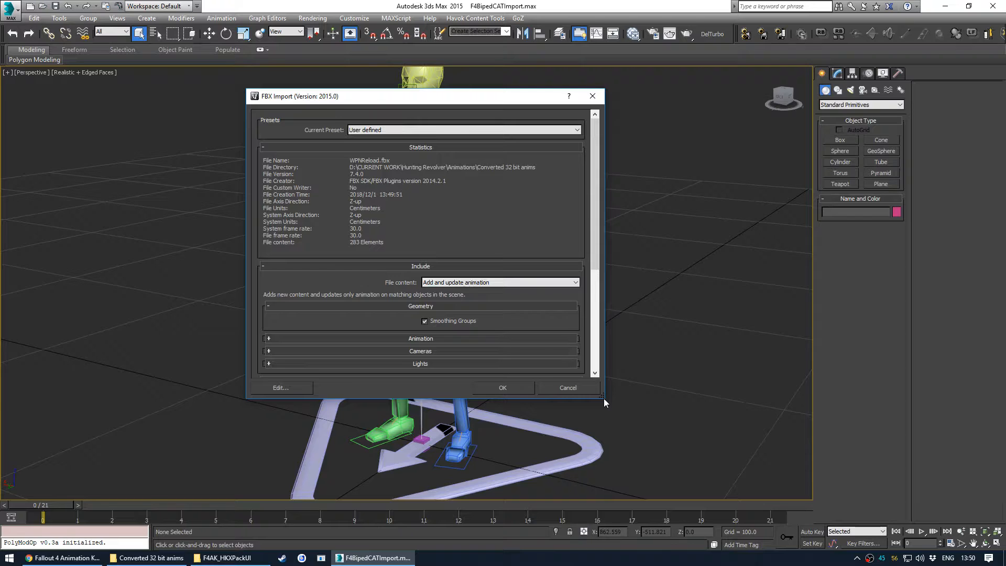
drag(604, 398, 684, 484)
scroll(555, 312, down, 4)
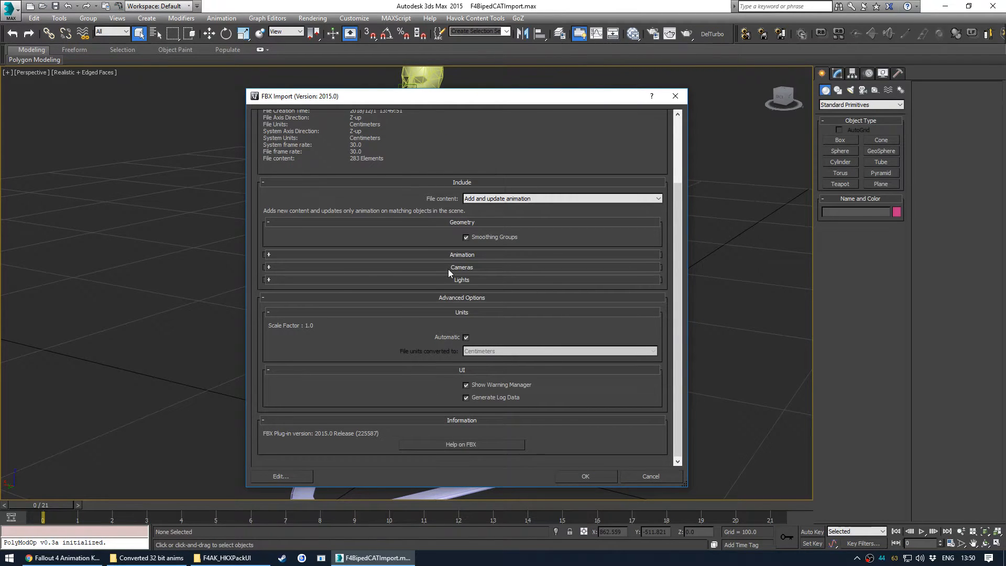
click(461, 255)
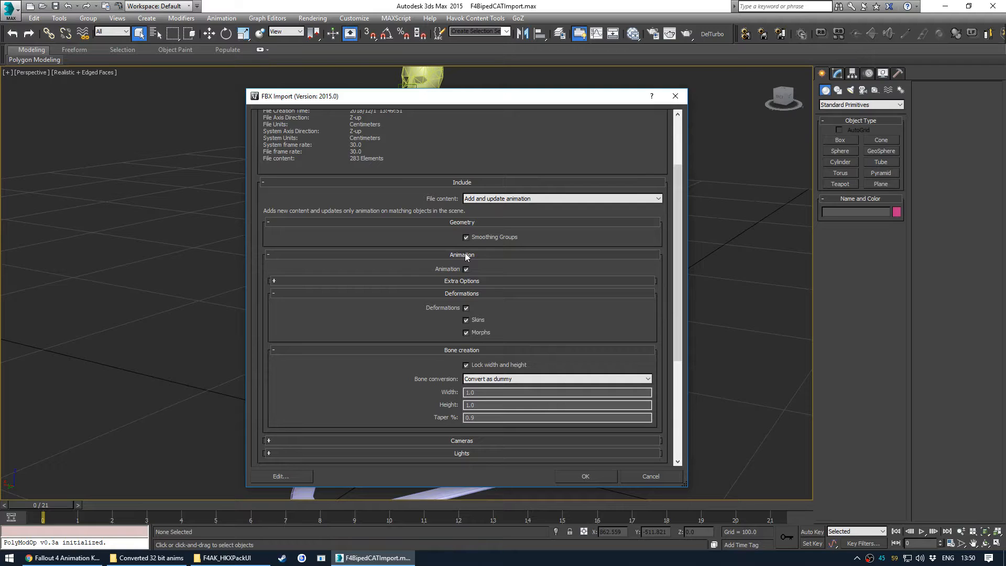
click(499, 255)
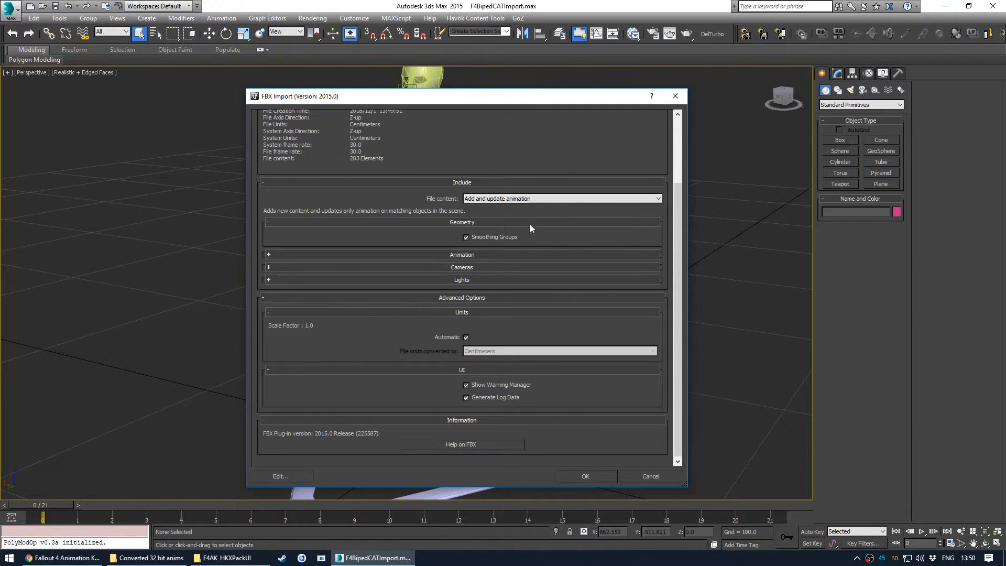
click(593, 481)
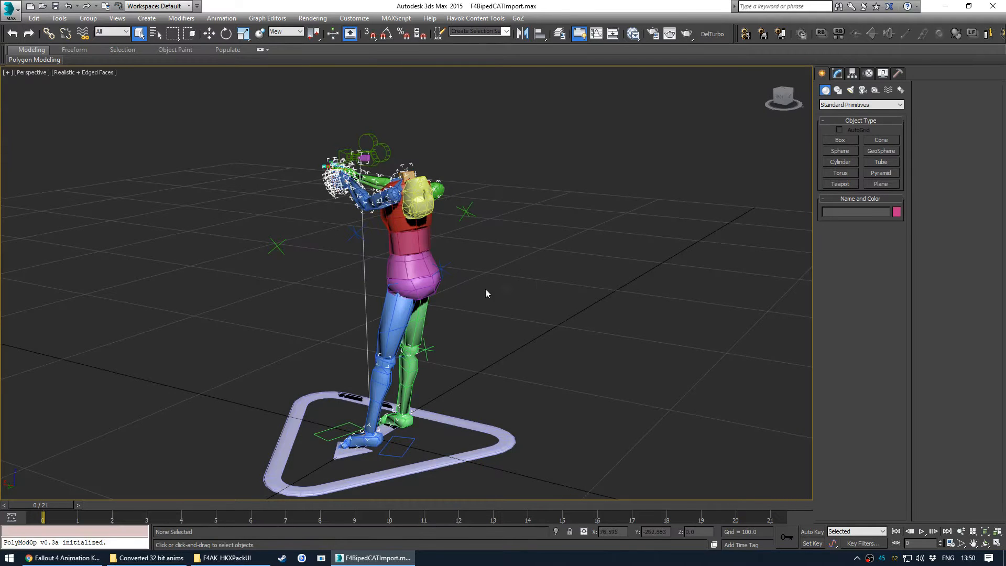
- Set the animation end time to frame 100 in Time Configuration
middle_drag(405, 303, 496, 275)
scroll(446, 307, up, 4)
scroll(445, 307, down, 4)
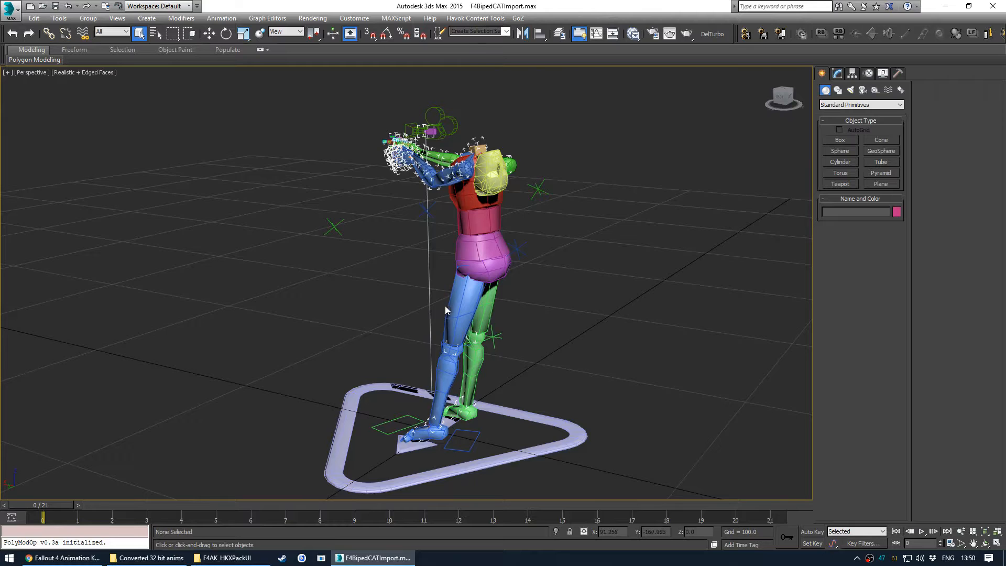
middle_drag(445, 306, 407, 302)
mouse_move(58, 505)
mouse_down()
mouse_move(691, 495)
mouse_move(483, 474)
mouse_move(55, 501)
mouse_move(768, 498)
mouse_move(780, 520)
mouse_move(274, 479)
mouse_move(41, 503)
mouse_up()
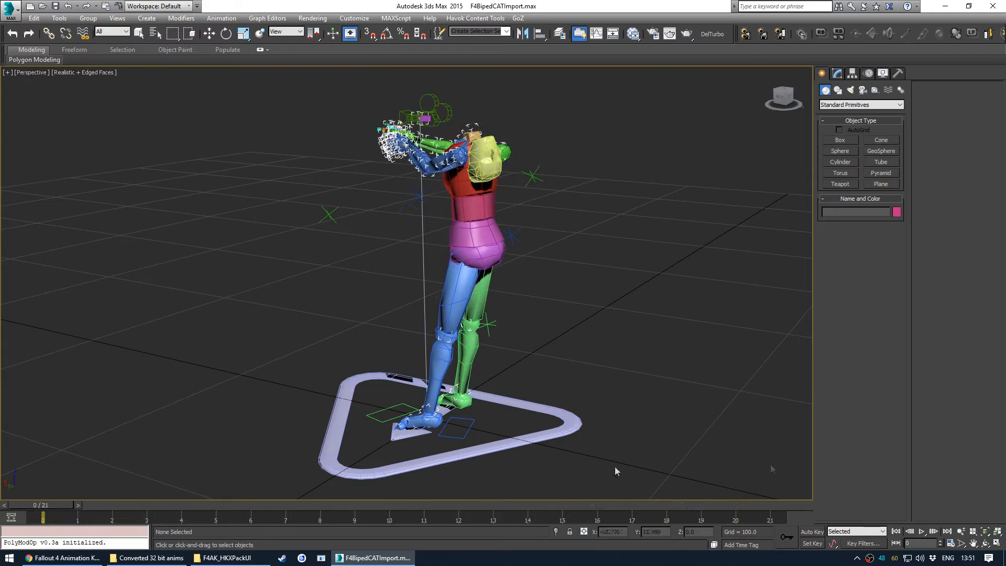
click(951, 544)
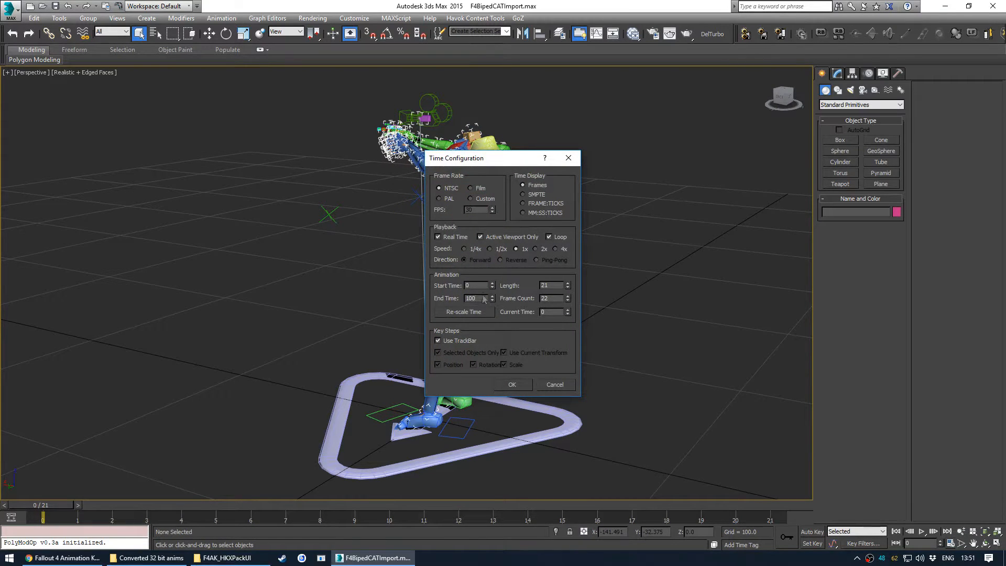
click(519, 385)
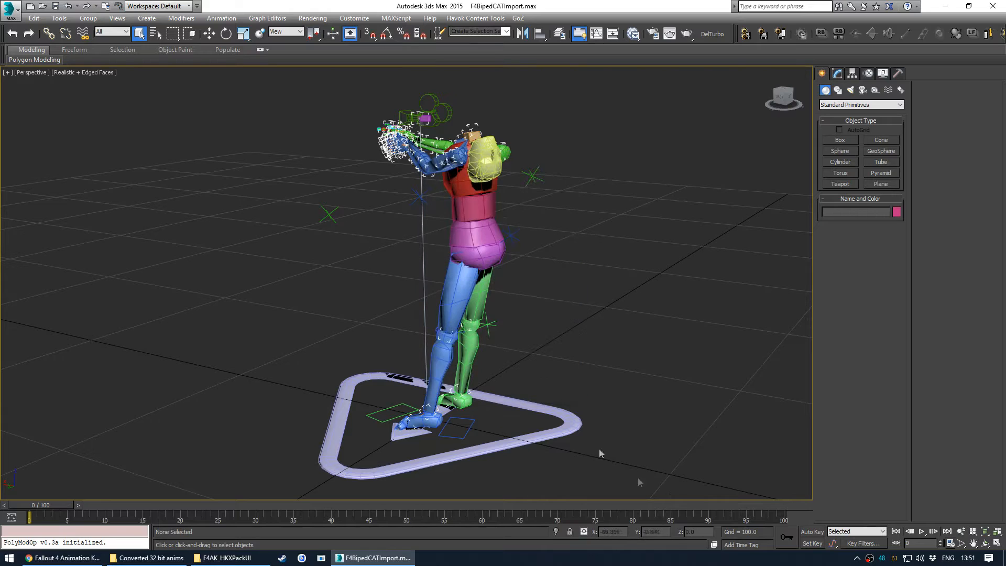
click(950, 543)
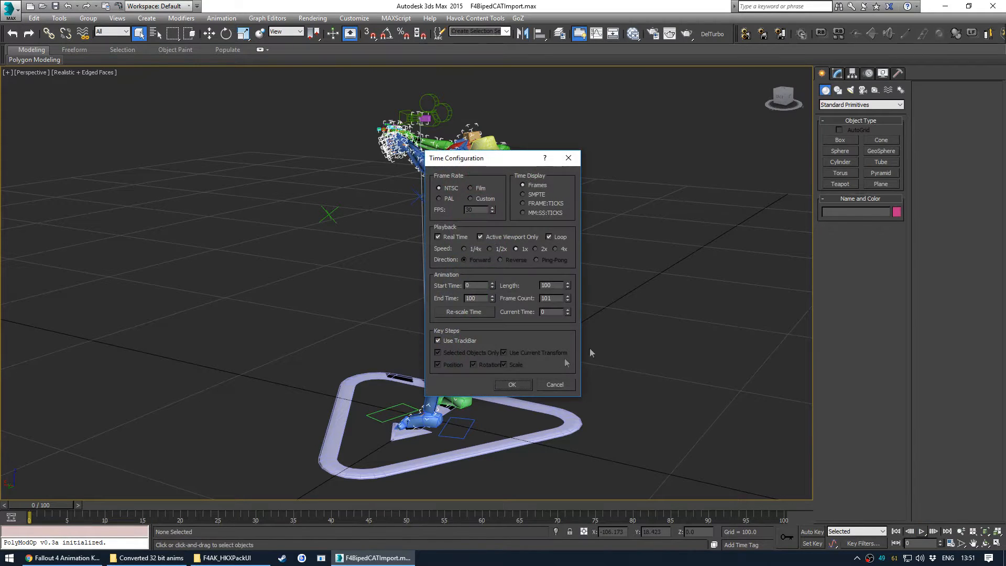
click(555, 384)
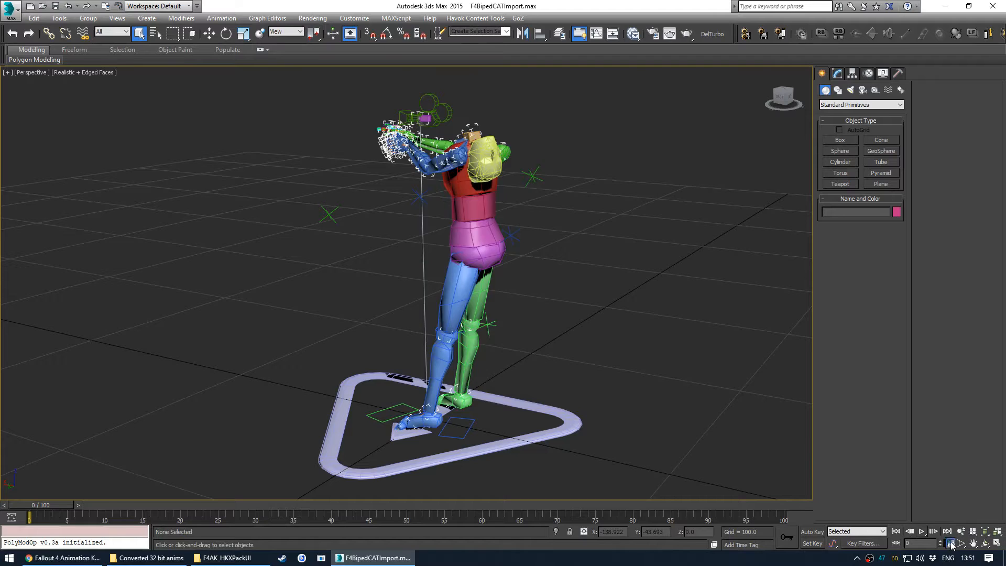
click(951, 544)
drag(497, 157, 657, 146)
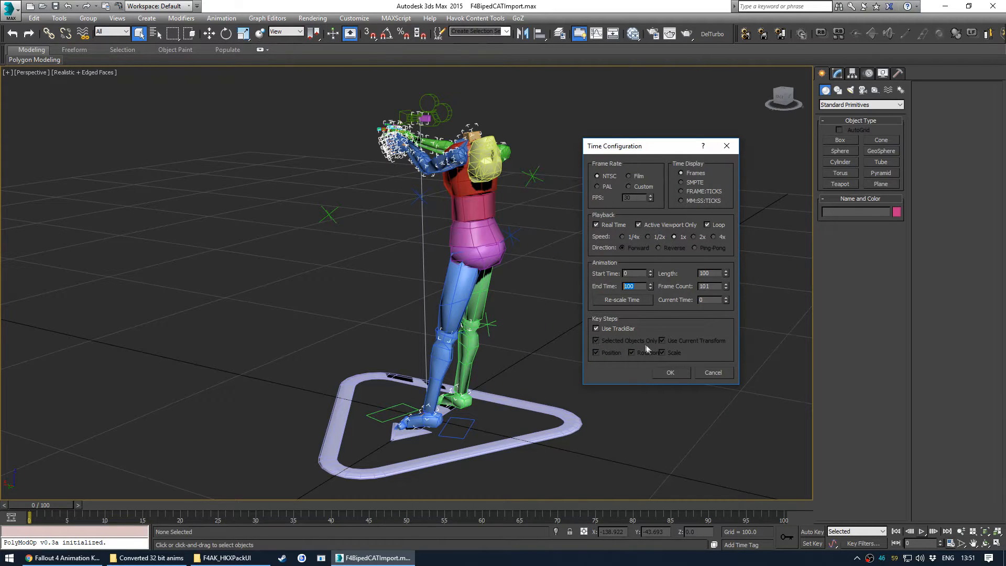
click(714, 373)
- Extend the animation end time to 105 frames and scrub to the final frame
drag(53, 506, 842, 508)
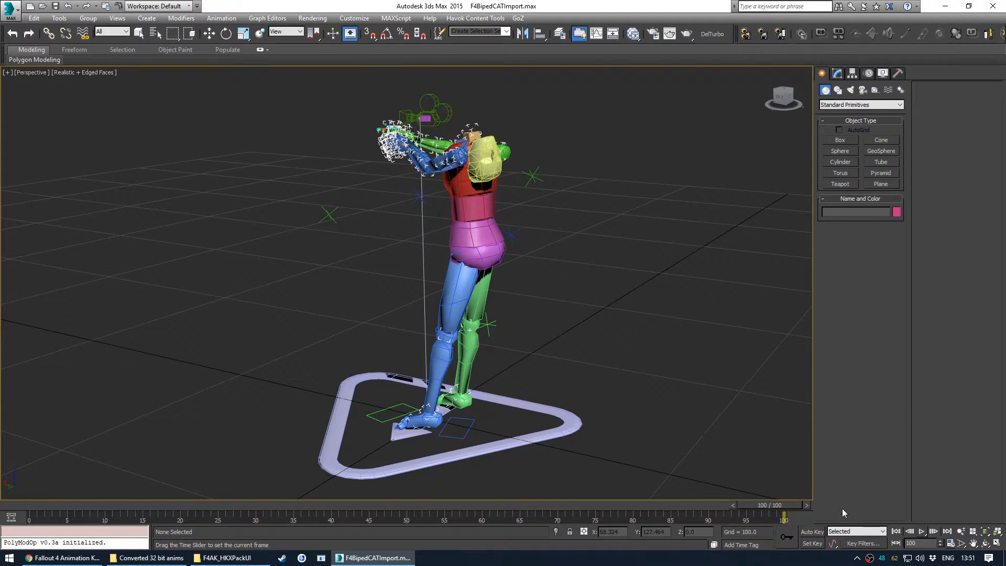
click(951, 544)
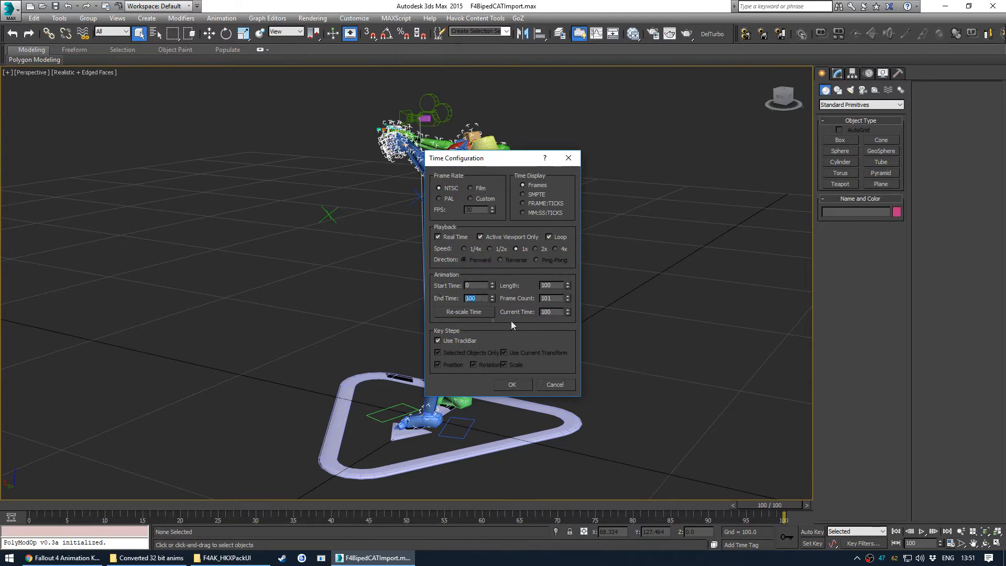
click(512, 384)
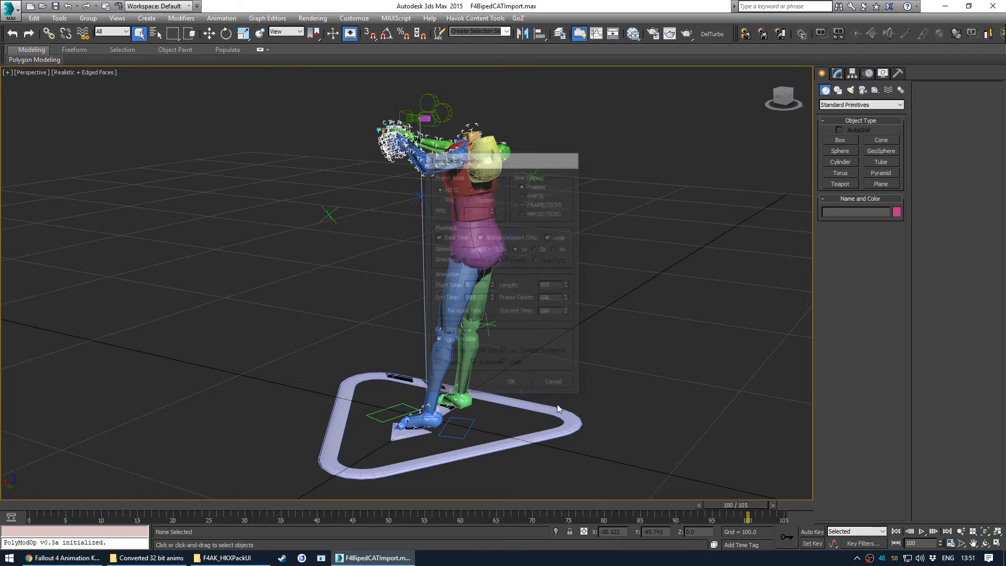
drag(728, 505, 777, 513)
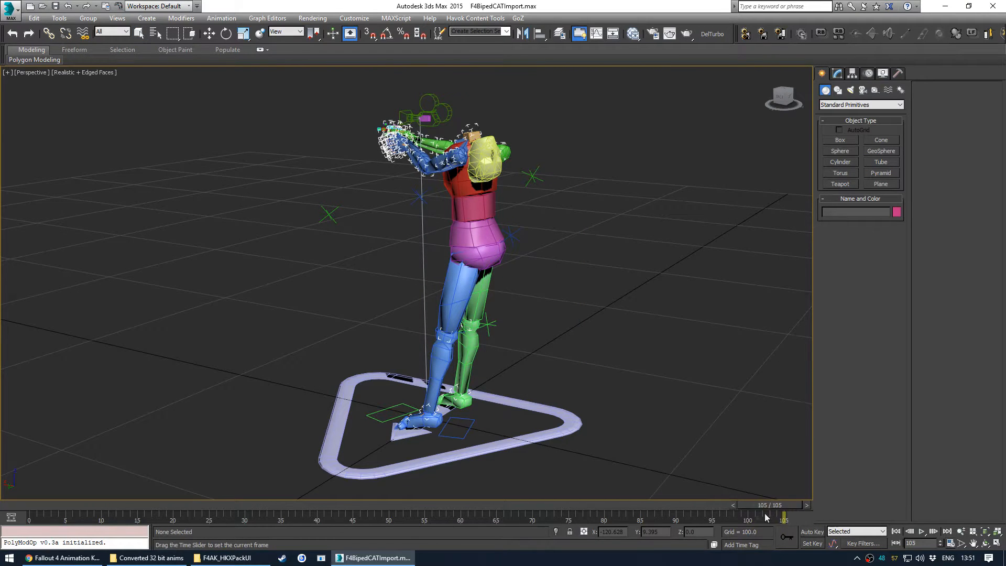
- Select the Root node in Schematic View and rotate it to 0 degrees around Z so the rig faces forward
key(q)
middle_drag(352, 370, 355, 302)
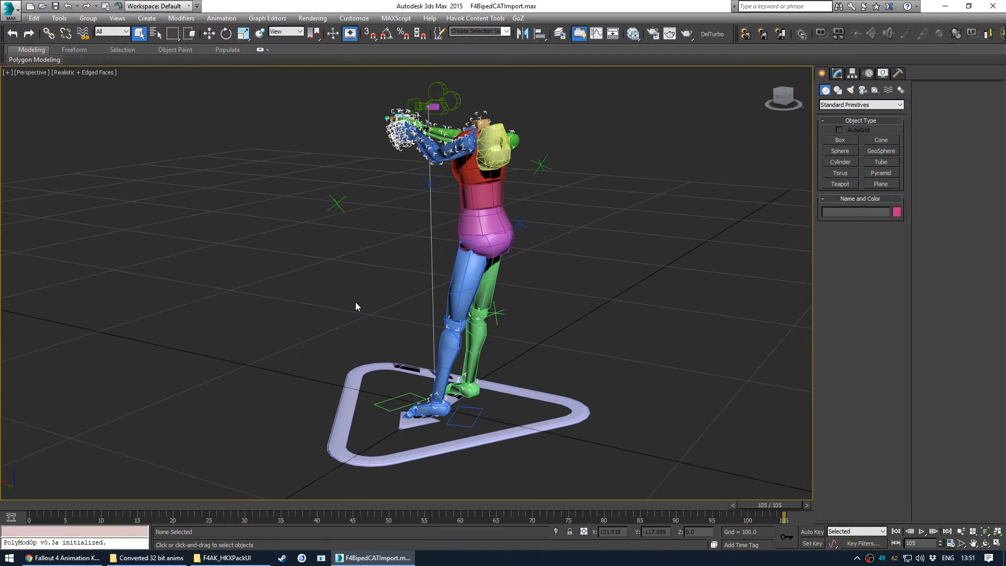
middle_drag(438, 323, 432, 407)
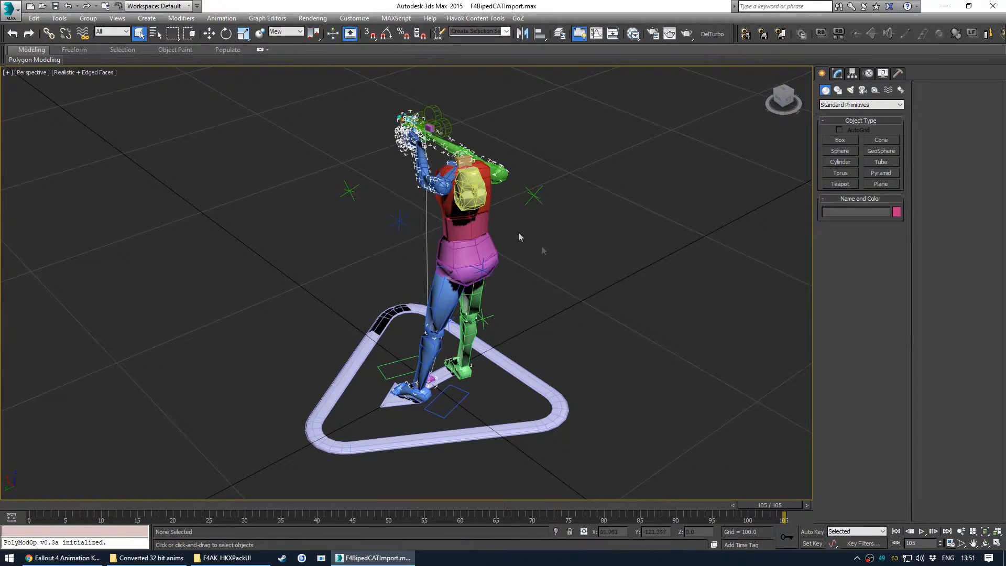
alt+middle_drag(452, 257, 424, 252)
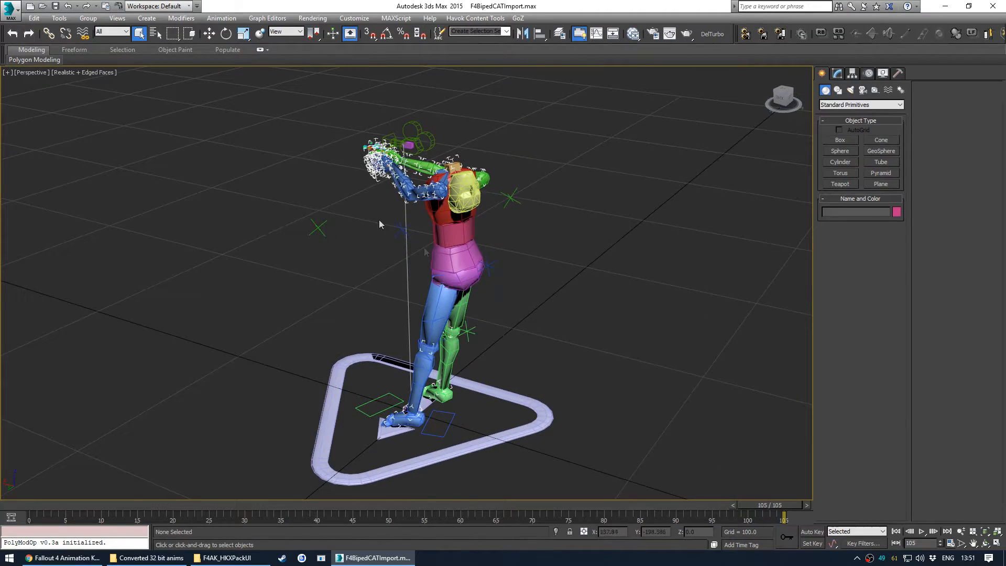
alt+middle_drag(470, 290, 464, 194)
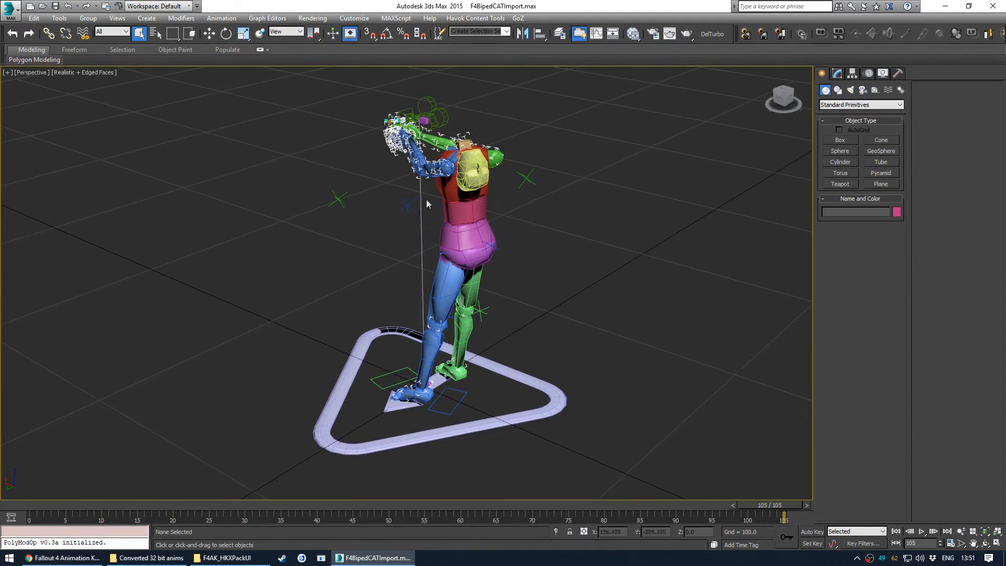
key(ctrl+shift+s)
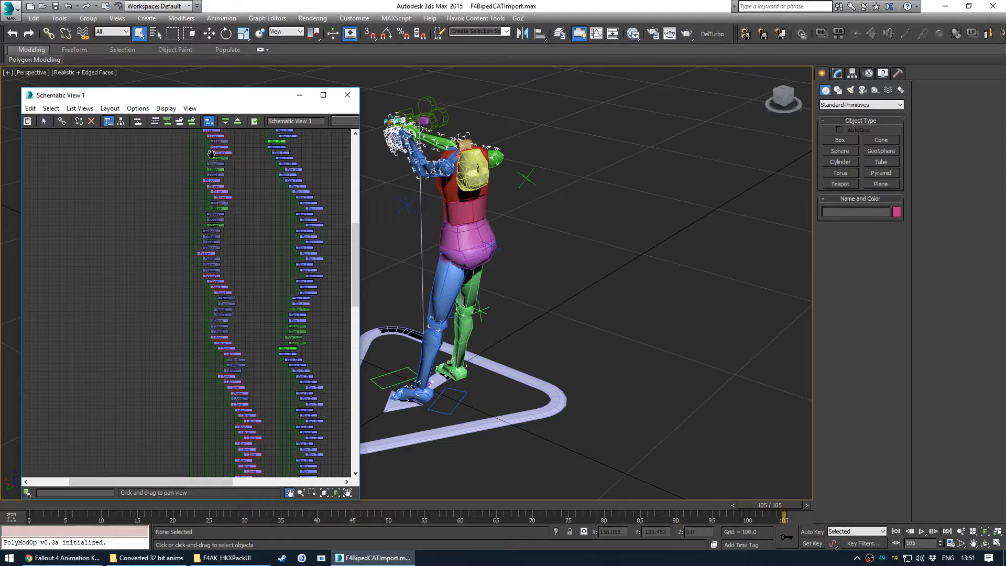
scroll(192, 266, up, 8)
click(183, 285)
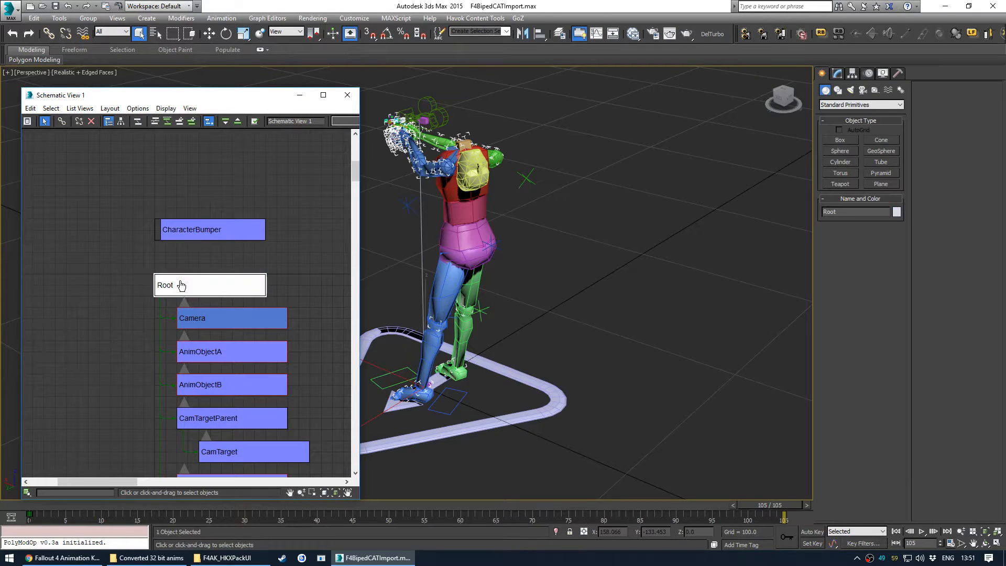
middle_drag(454, 384, 564, 353)
key(e)
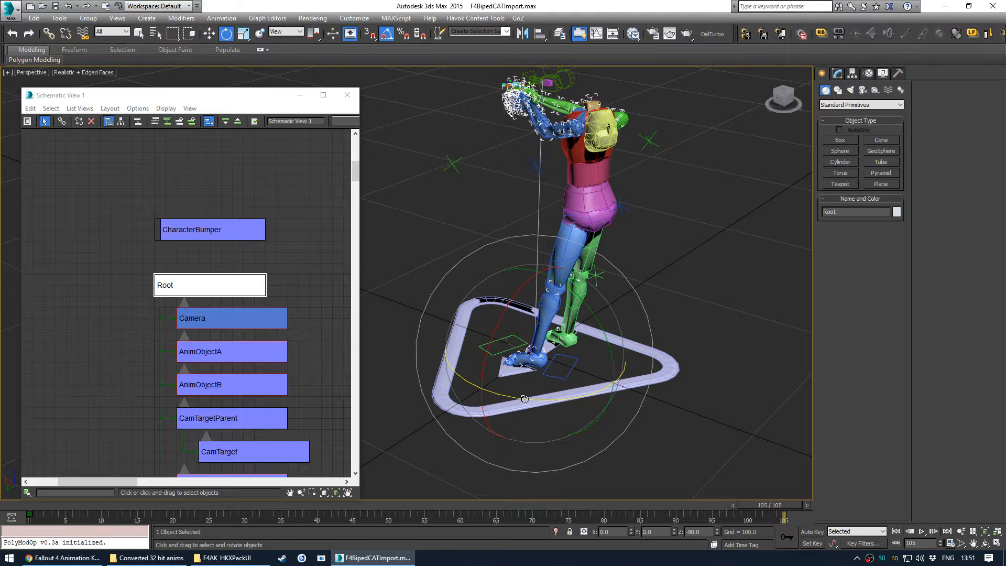
drag(525, 399, 553, 396)
middle_drag(529, 292, 508, 327)
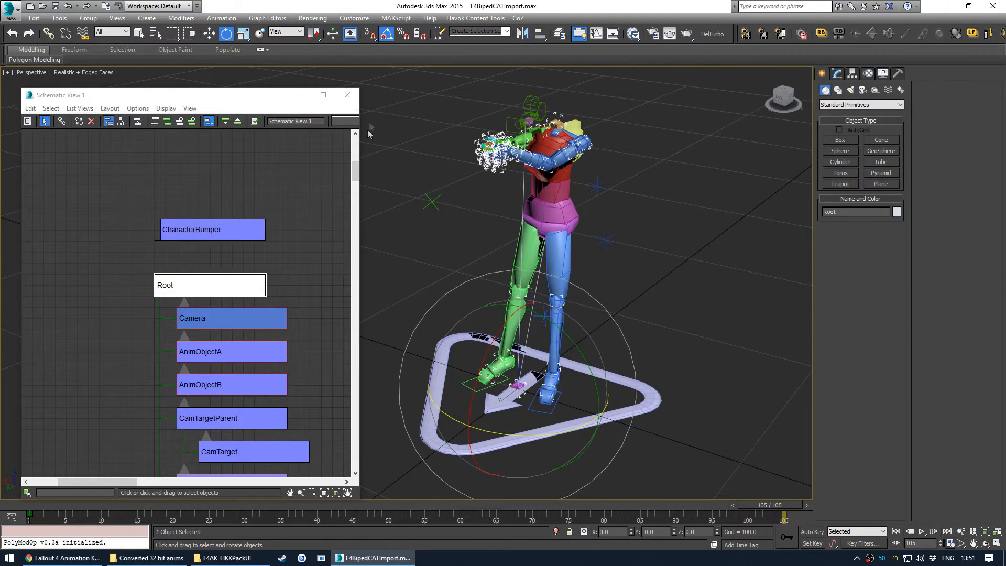
- Close the Schematic View and switch the Back viewport to the Camera view
click(348, 95)
click(379, 250)
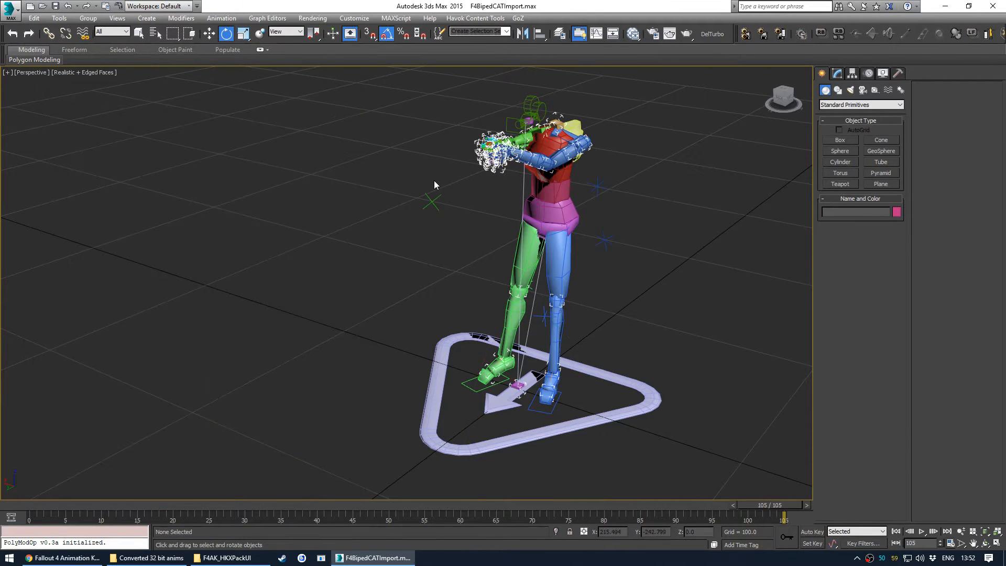
key(alt+w)
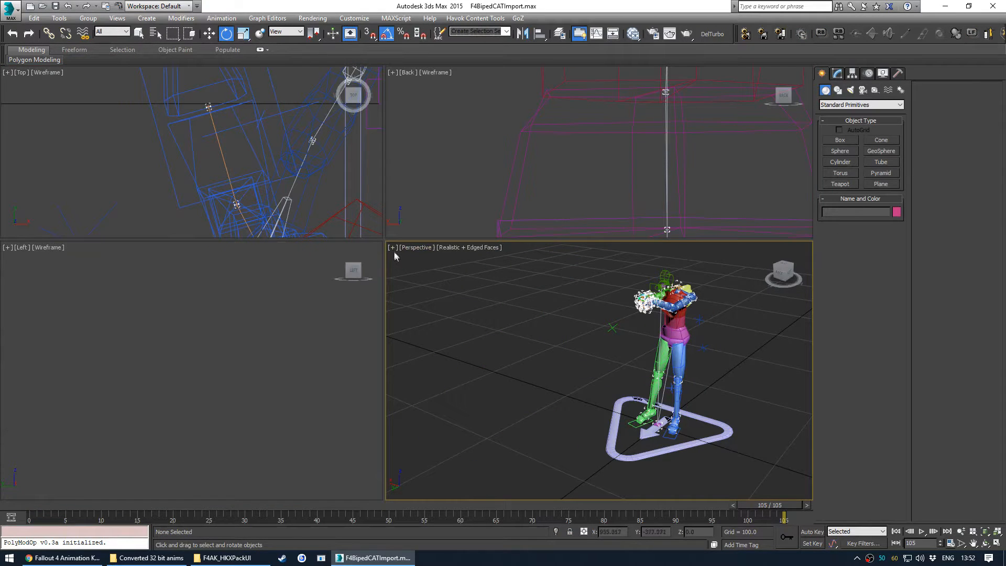
click(156, 280)
click(446, 112)
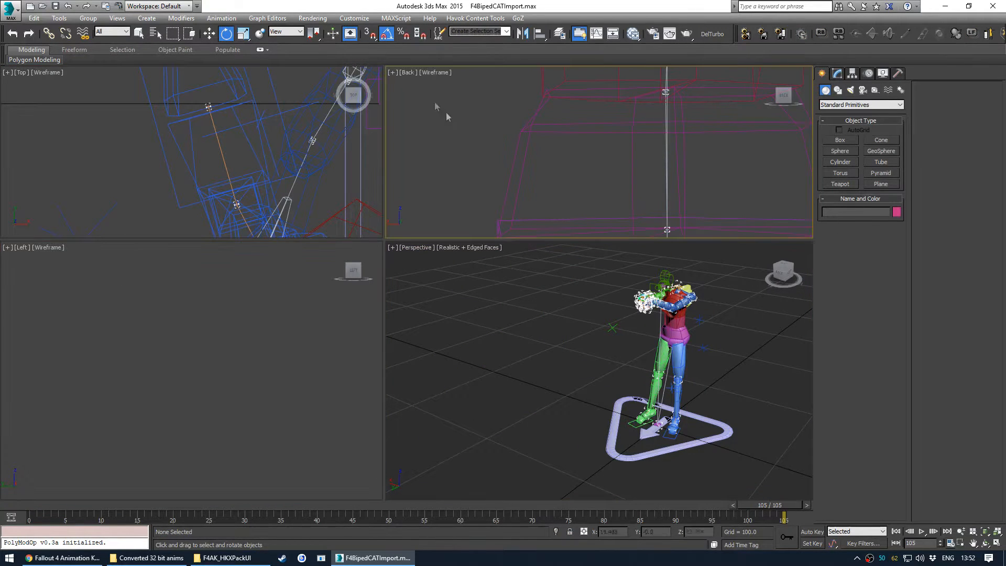
click(392, 73)
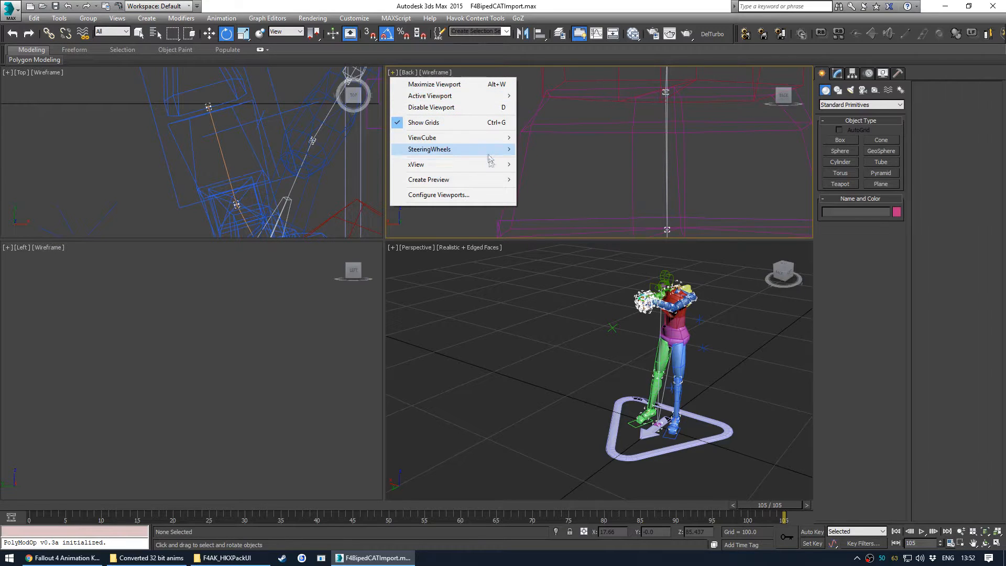
click(406, 74)
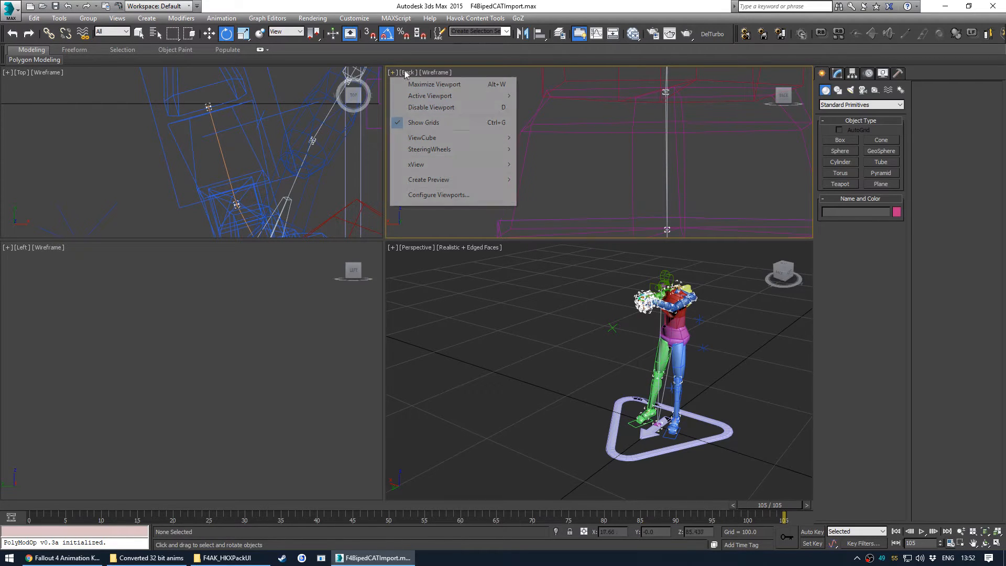
mouse_move(422, 83)
click(576, 84)
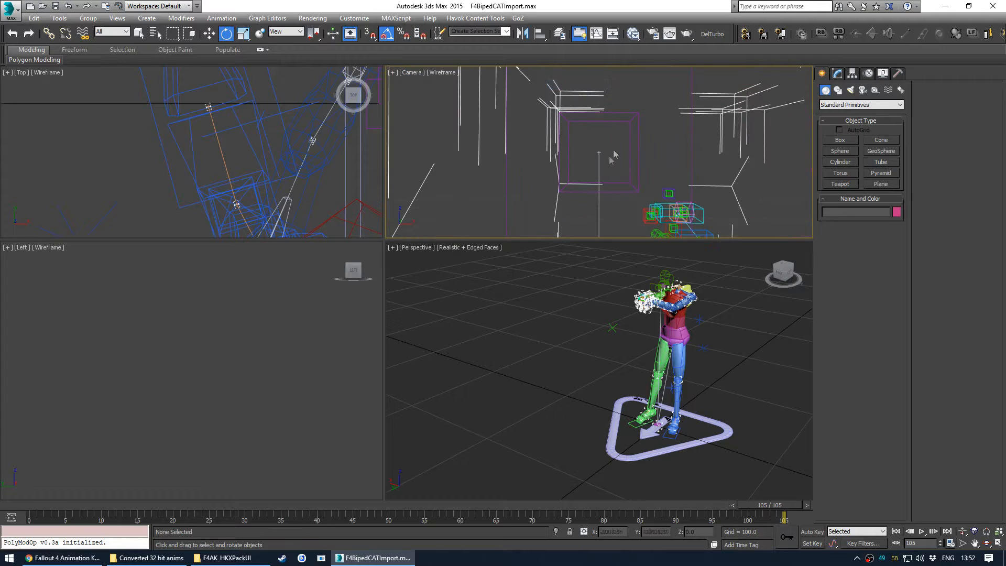
- Maximize the Camera viewport and set it to shaded display
key(alt+w)
mouse_move(53, 60)
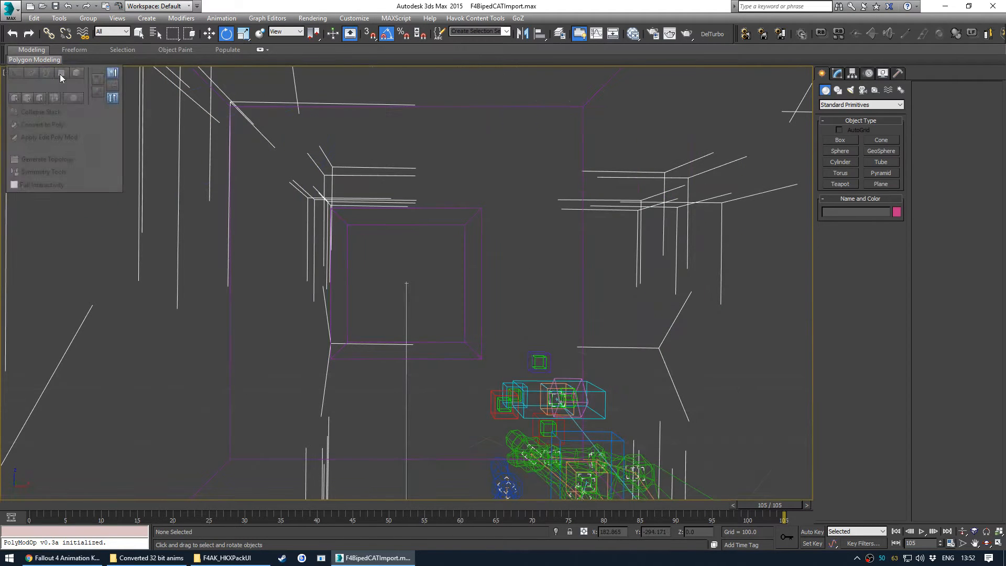
click(57, 72)
click(78, 94)
right_click(311, 282)
click(368, 247)
- Unhide all hidden objects in the scene
mouse_move(32, 501)
mouse_down()
mouse_move(127, 492)
mouse_move(480, 498)
mouse_move(31, 500)
mouse_up()
key(e)
right_click(265, 193)
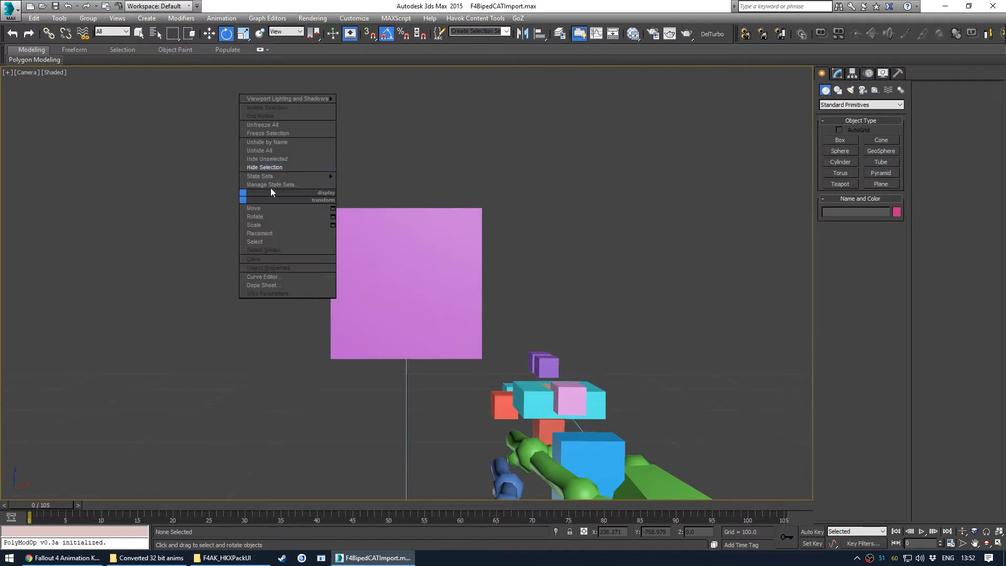
click(294, 150)
click(545, 311)
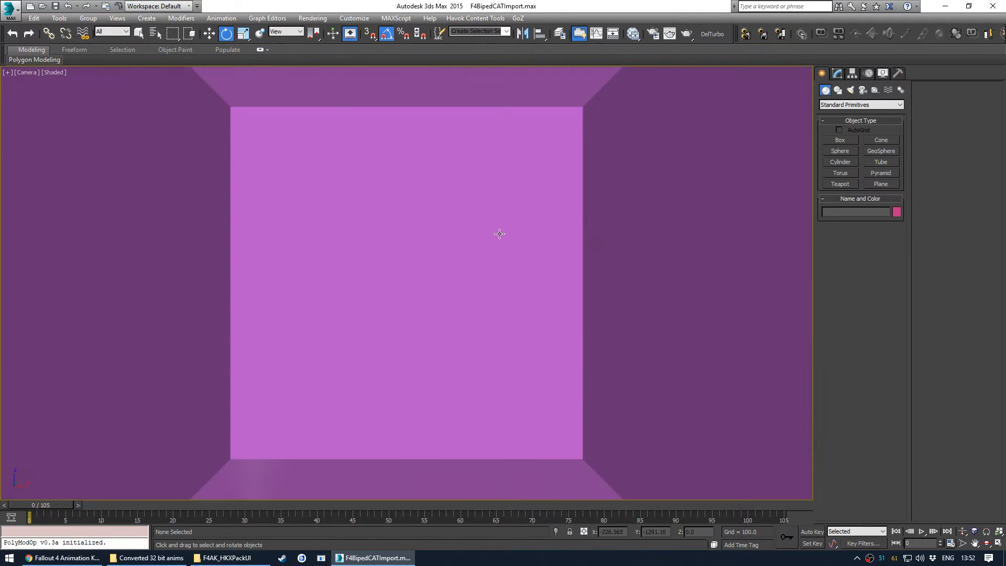
- Return to the maximized Perspective viewport
key(alt+w)
click(499, 340)
key(alt+w)
alt+middle_drag(421, 337, 396, 331)
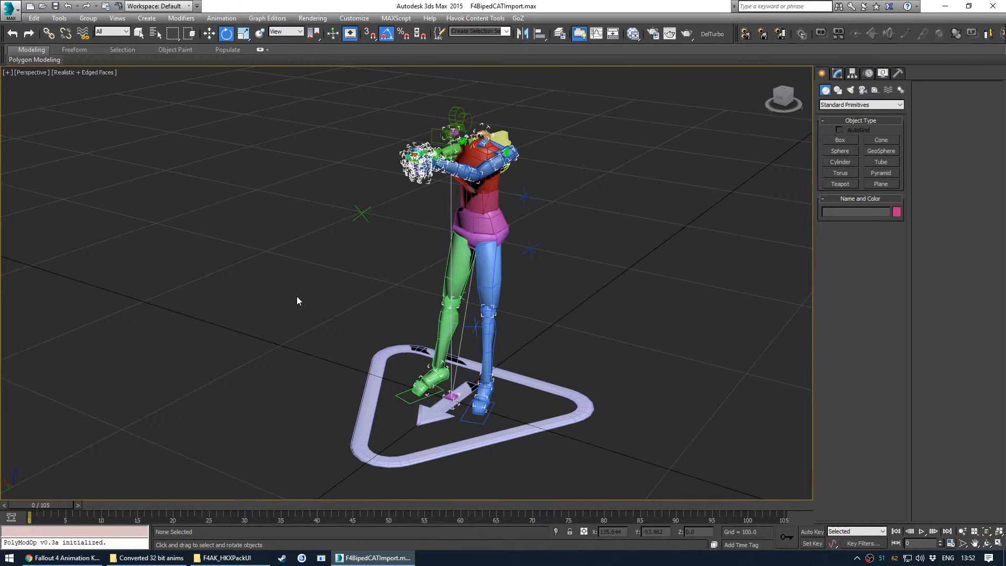
- Select the CAT rig's base and collapse its layers from frame 0 to 105 at one frame per sample
click(581, 404)
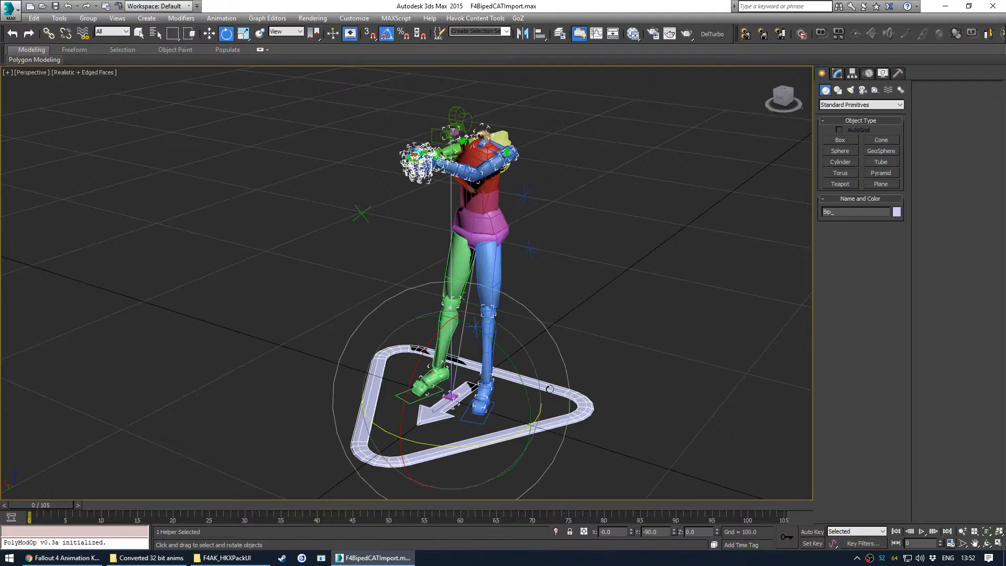
click(839, 73)
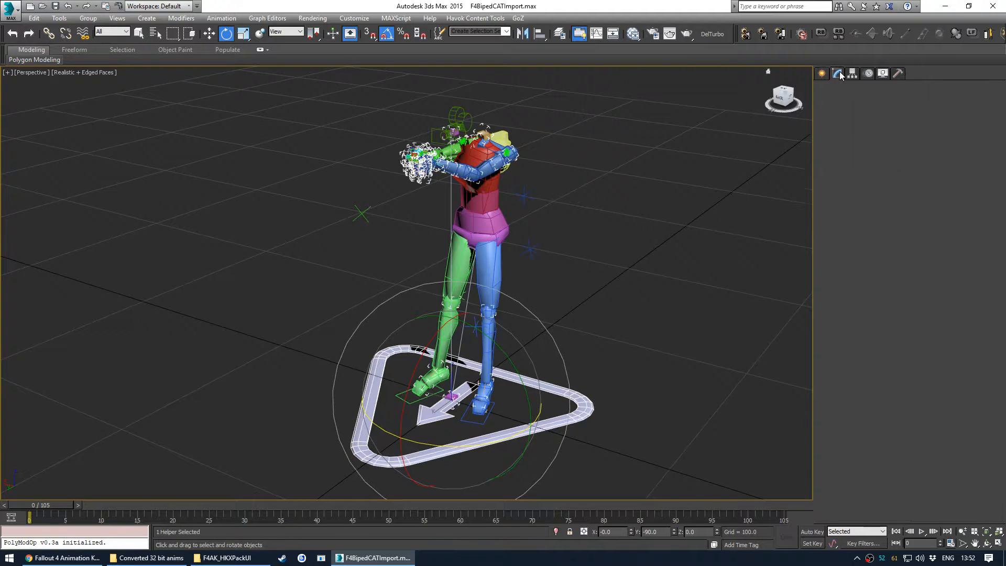
click(868, 74)
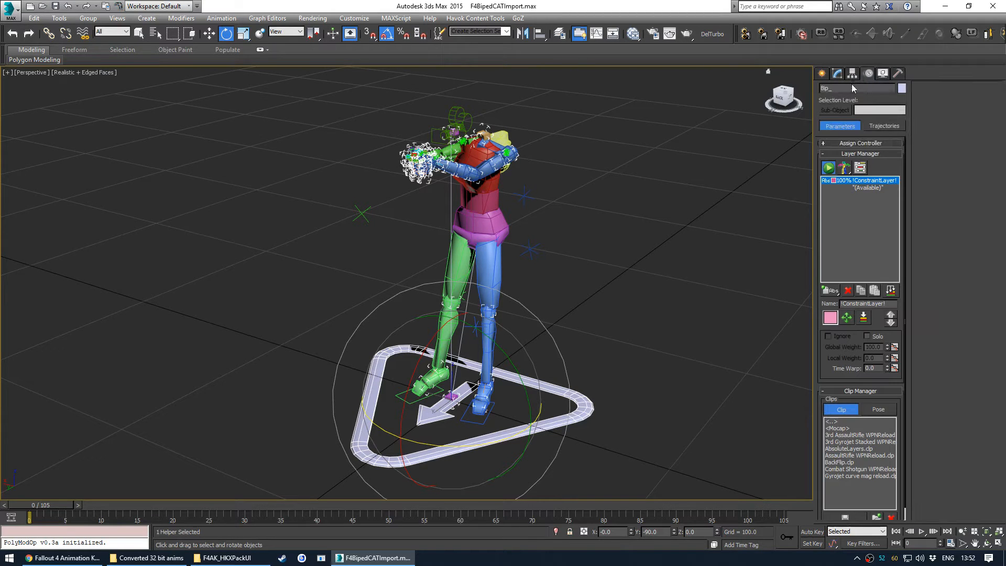
click(869, 189)
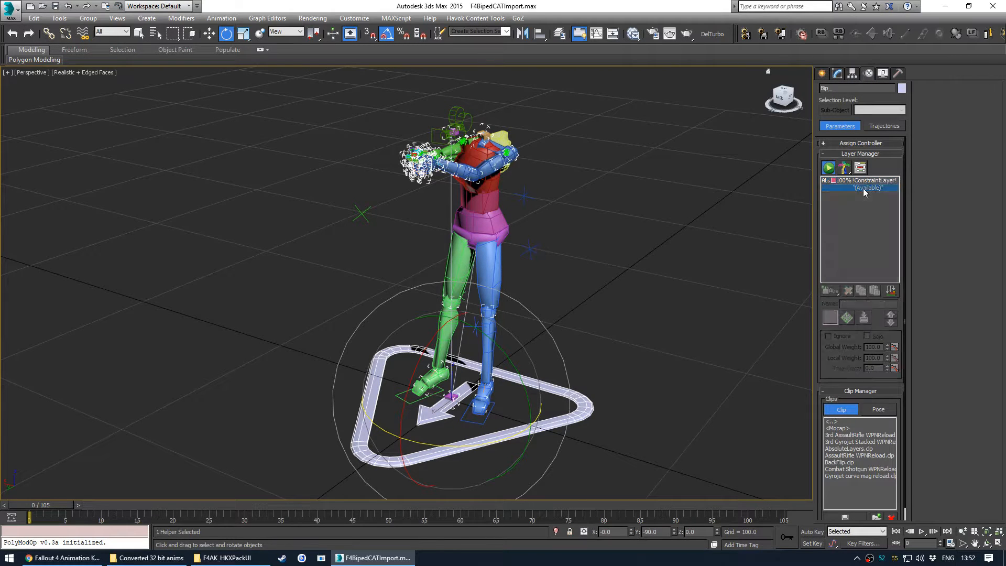
click(891, 291)
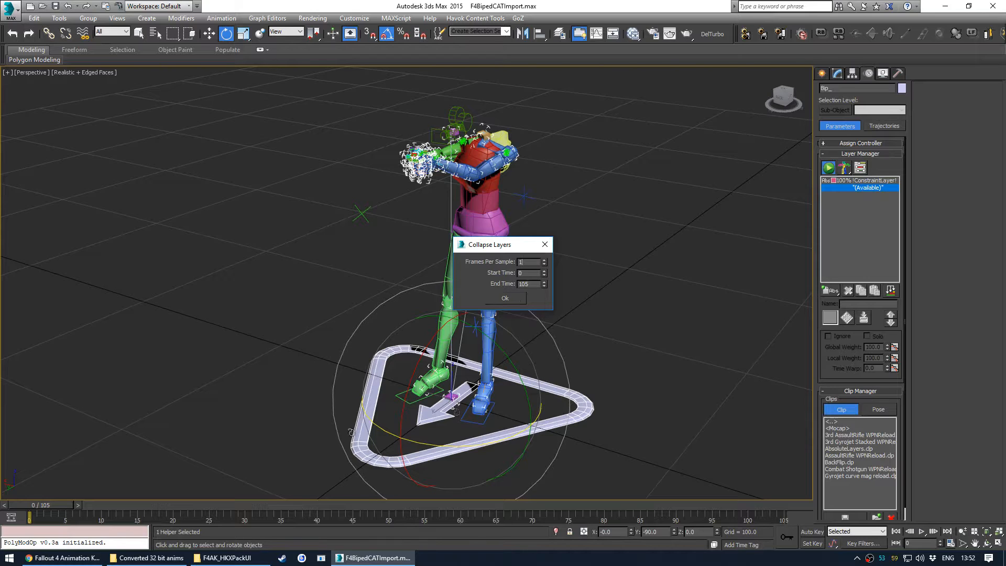
click(507, 301)
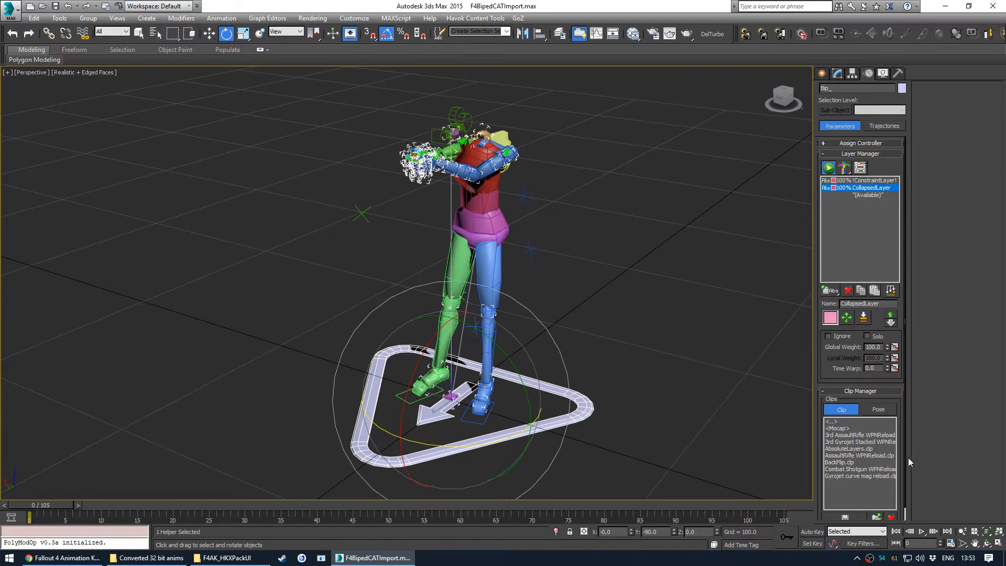
- Save a CAT clip named 44 WPNReload containing only the CollapsedLayer, not the entire layer stack
scroll(893, 383, down, 1)
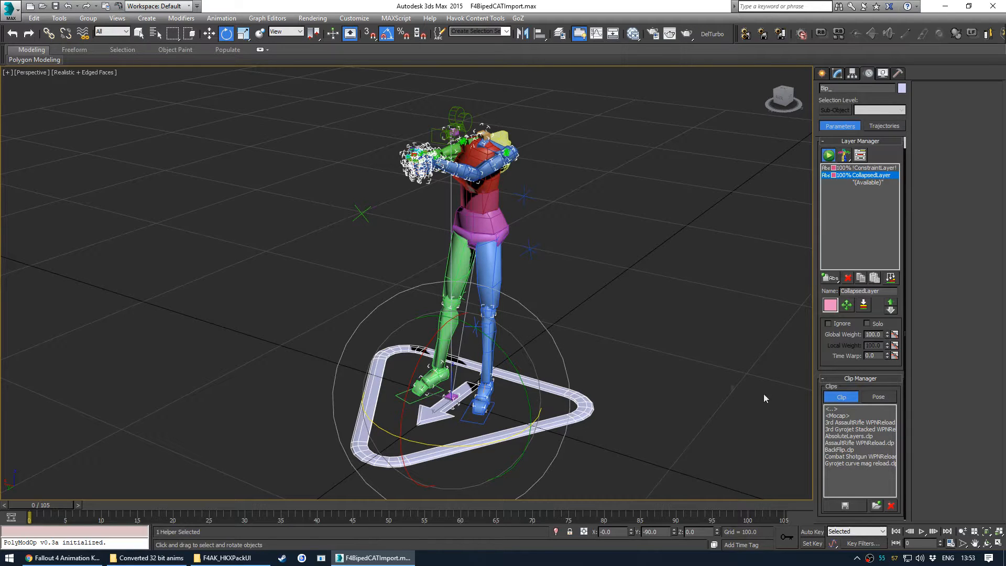
click(845, 506)
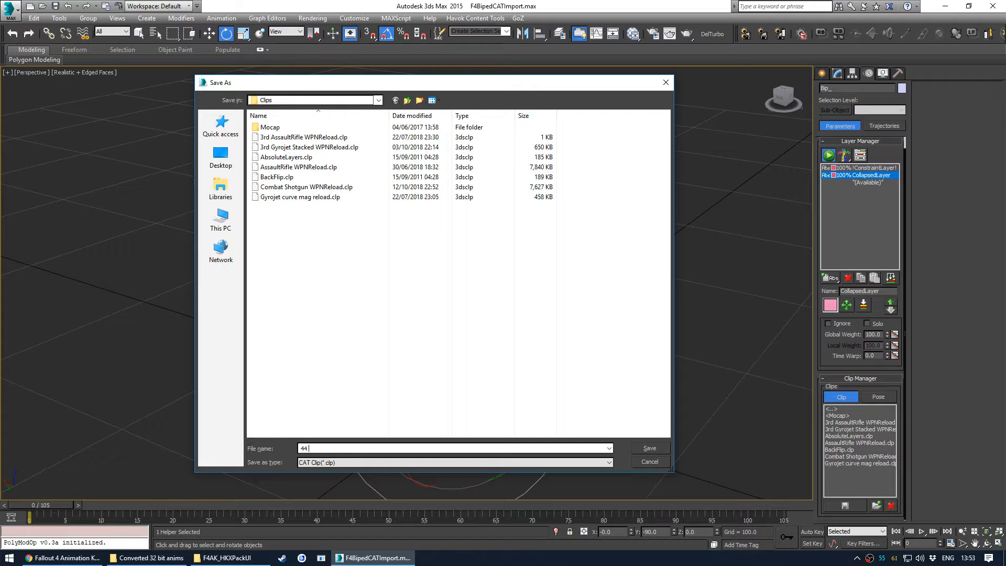
text(load)
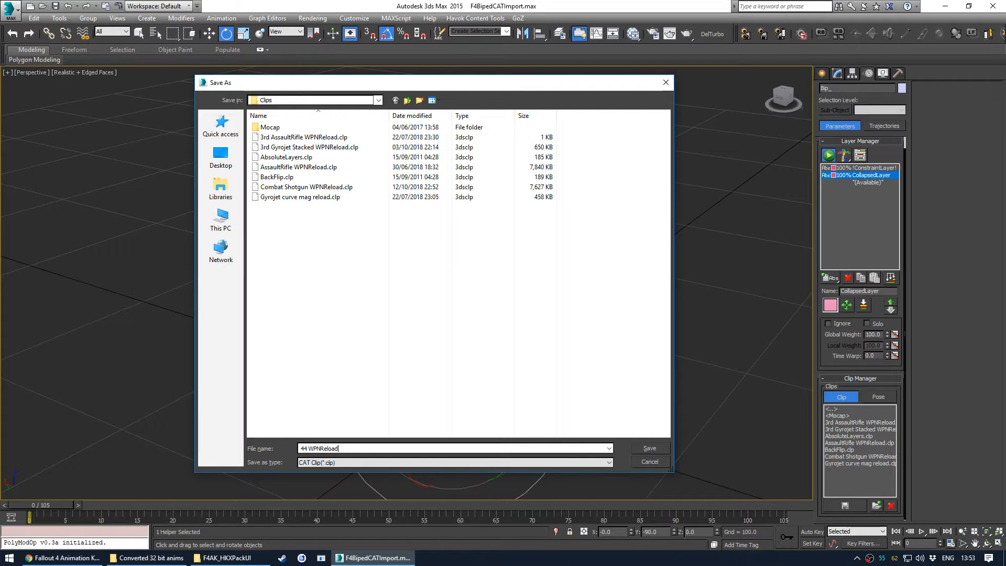
key(Return)
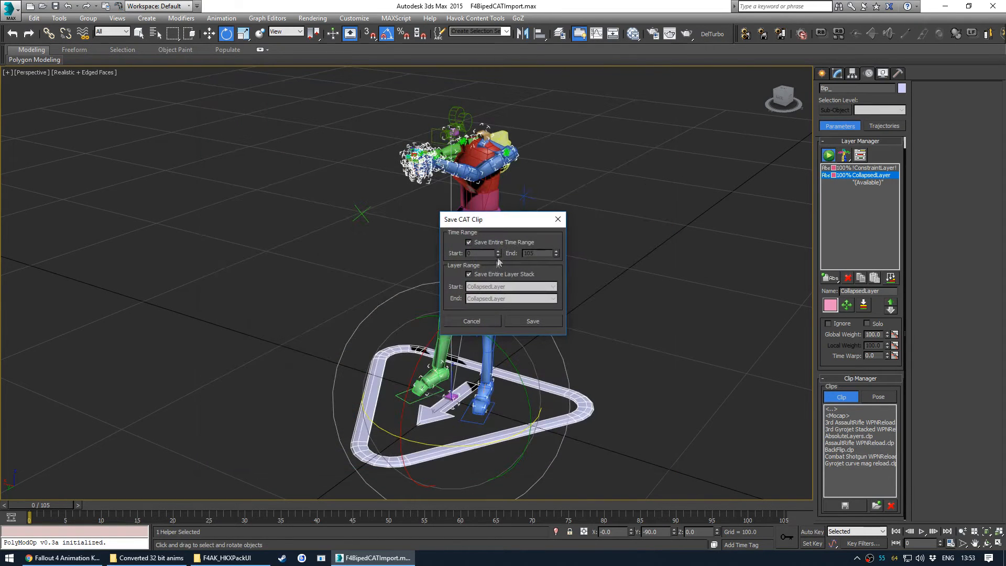
click(483, 275)
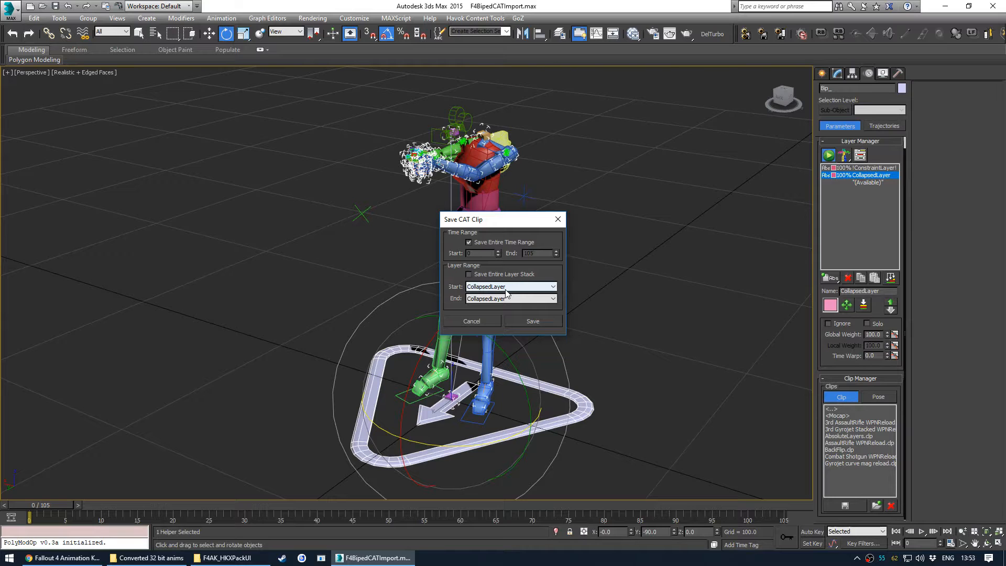
click(525, 321)
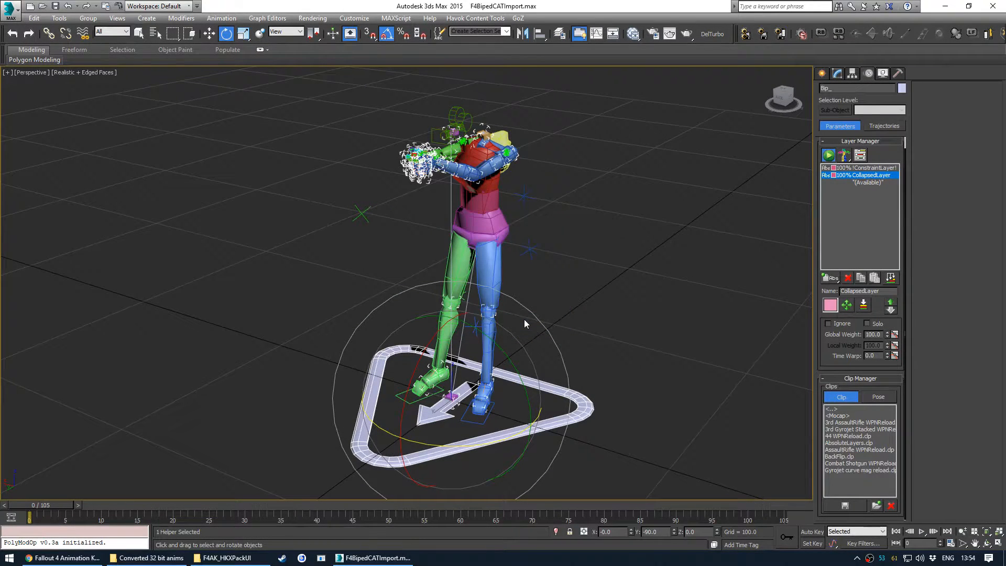
- Check the new 44 WPNReload clip in the Clip Manager list
click(625, 274)
click(537, 386)
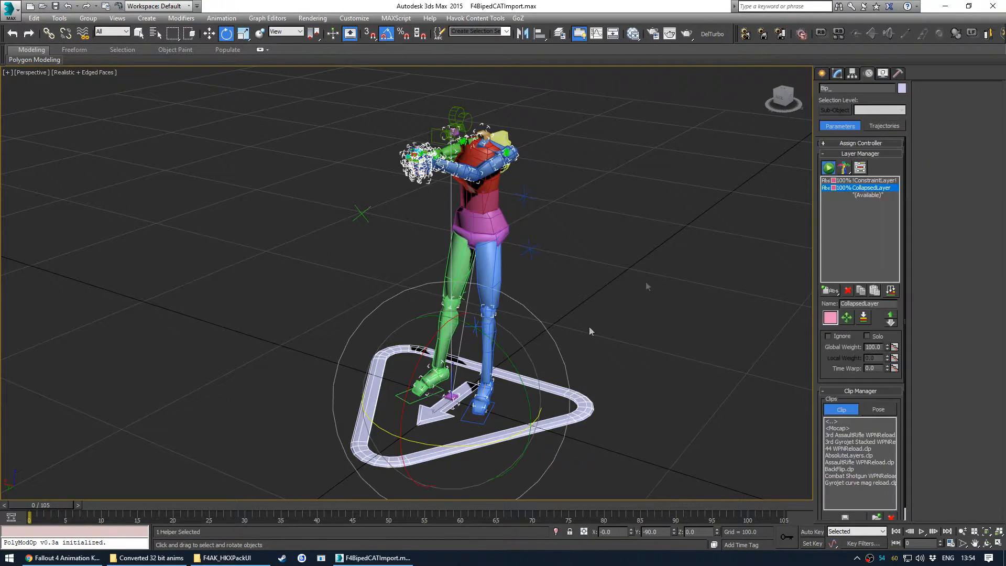
click(854, 449)
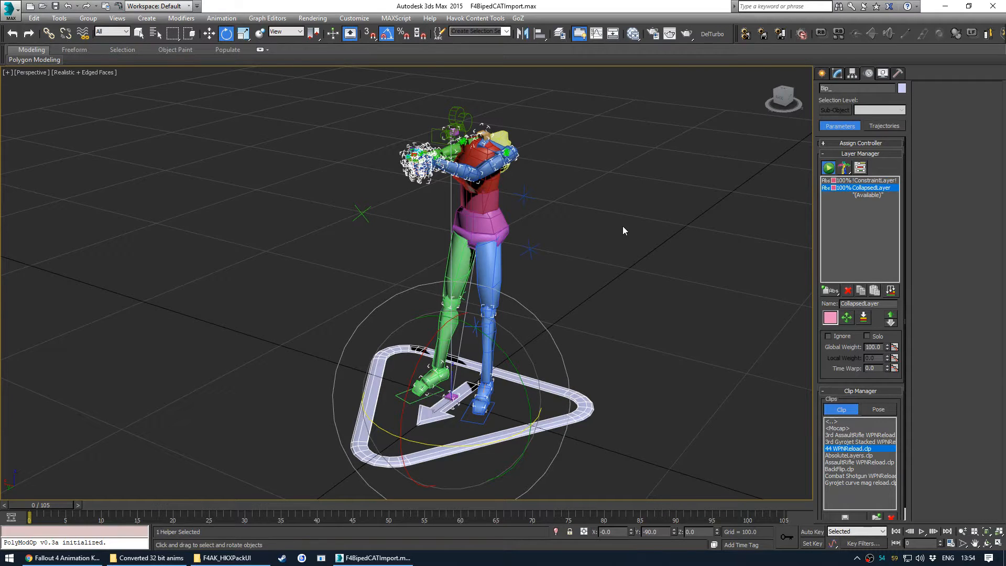
click(278, 240)
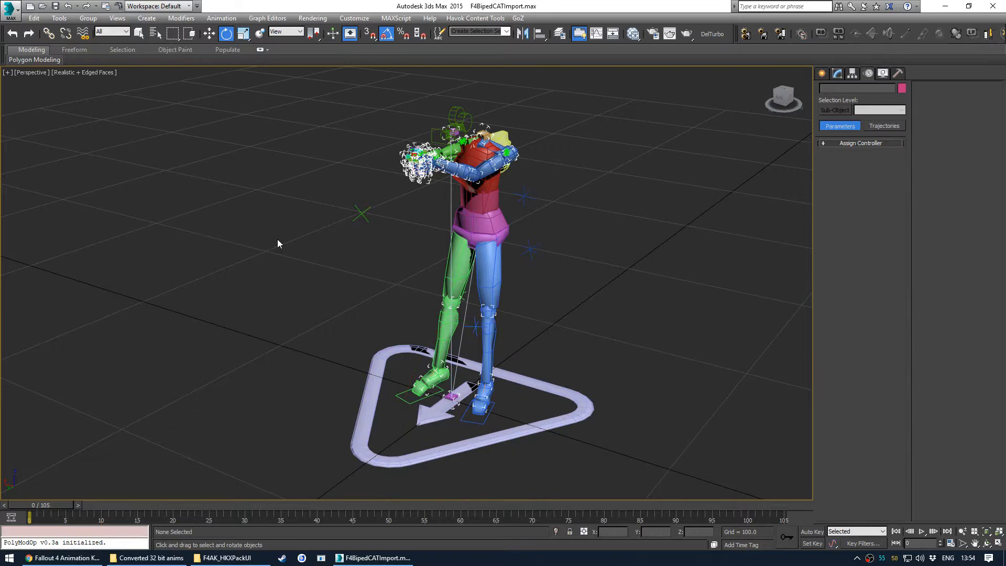
- Open the F4BipedCAT.max scene file from the Fallout 4 Biped CAT rig folder
key(ctrl+o)
click(502, 297)
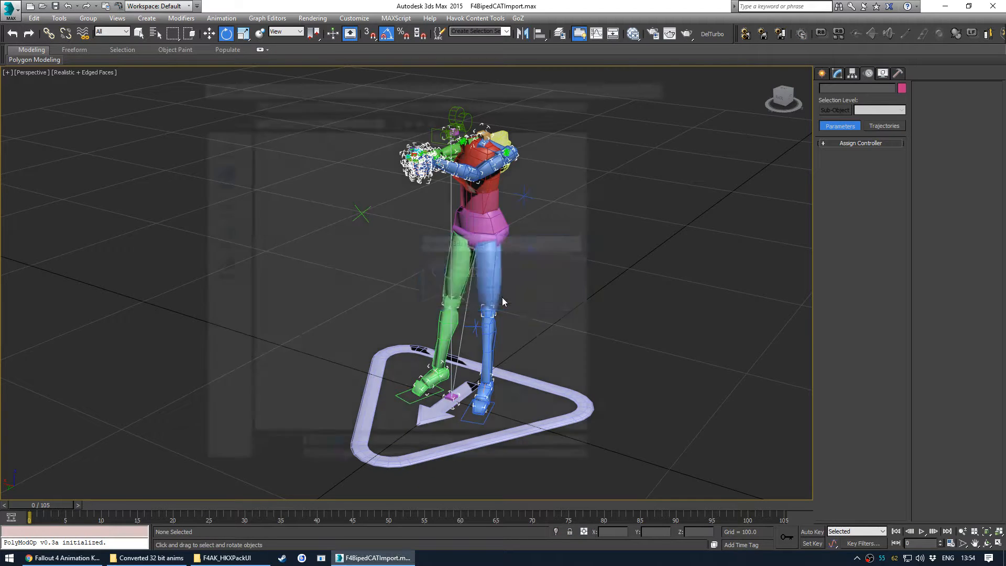
click(288, 144)
double_click(289, 145)
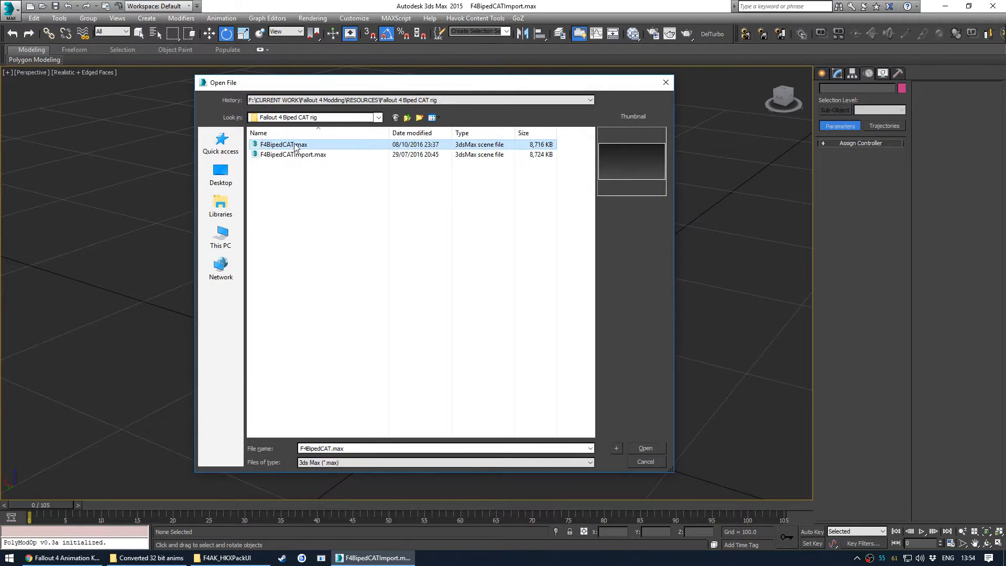
click(625, 373)
mouse_move(524, 283)
alt+middle_down()
mouse_move(486, 293)
mouse_move(537, 297)
mouse_move(527, 293)
alt+middle_up()
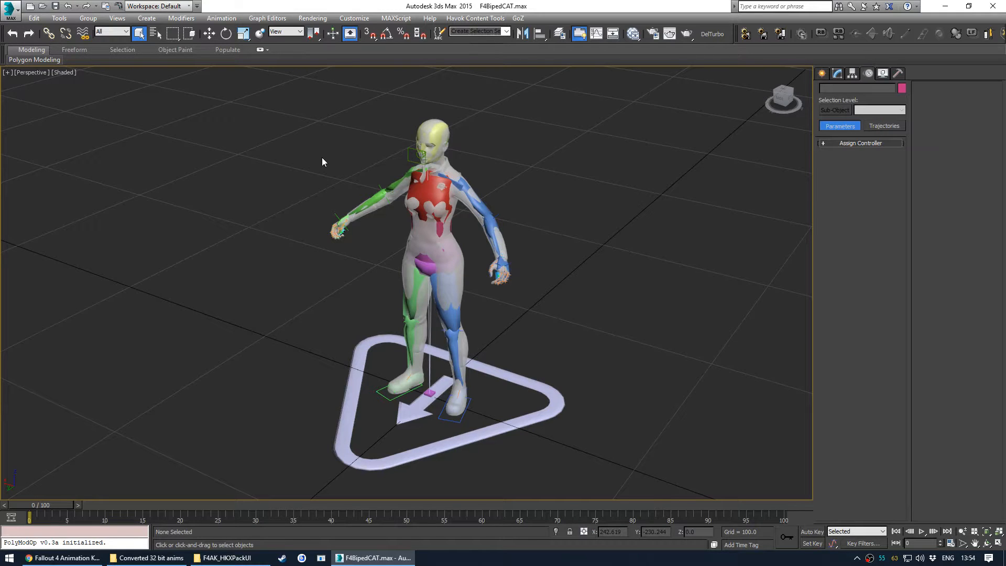
- Select the CAT rig's base and load the 44 WPNReload clip with Scale Data turned off
click(519, 376)
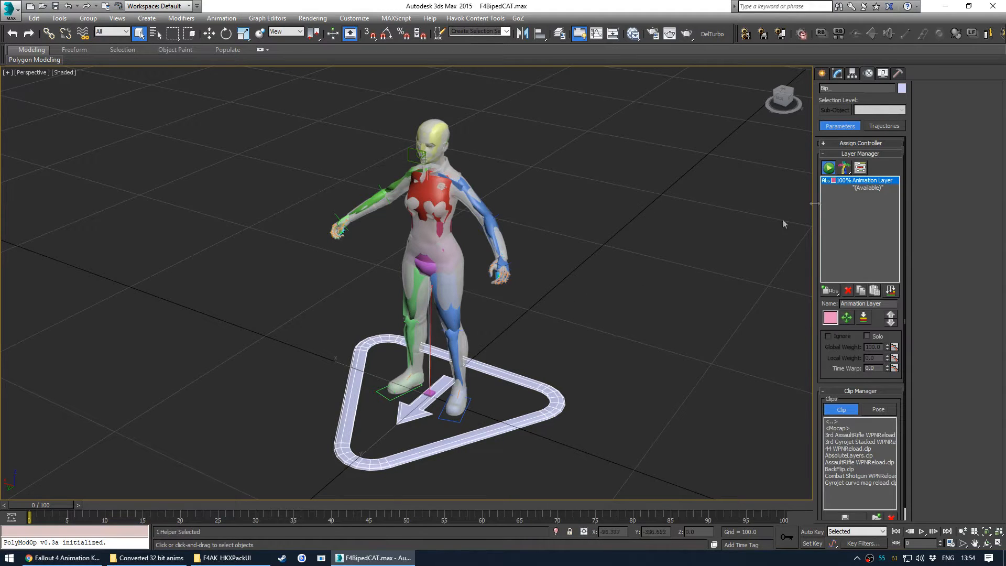
double_click(846, 449)
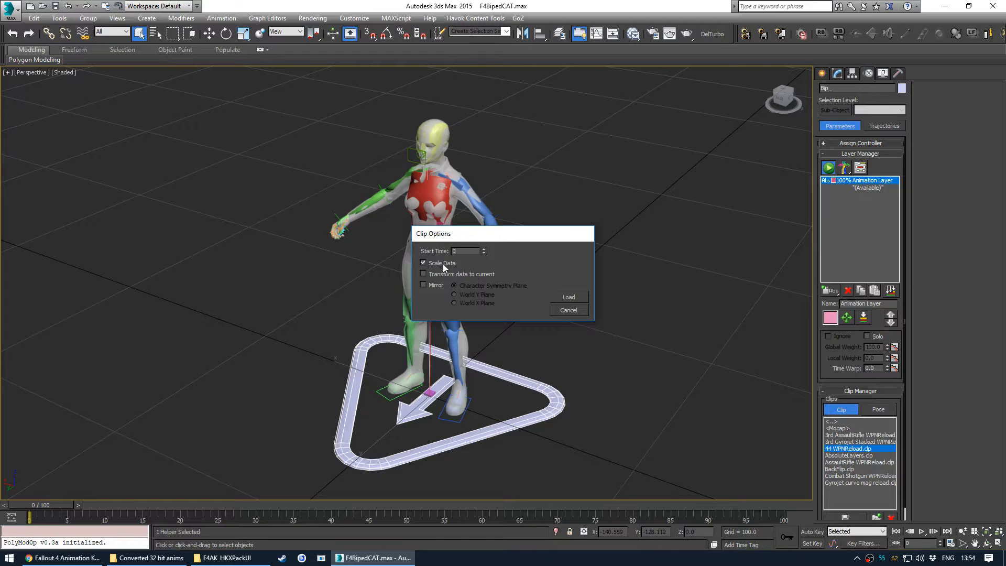
click(444, 265)
click(567, 302)
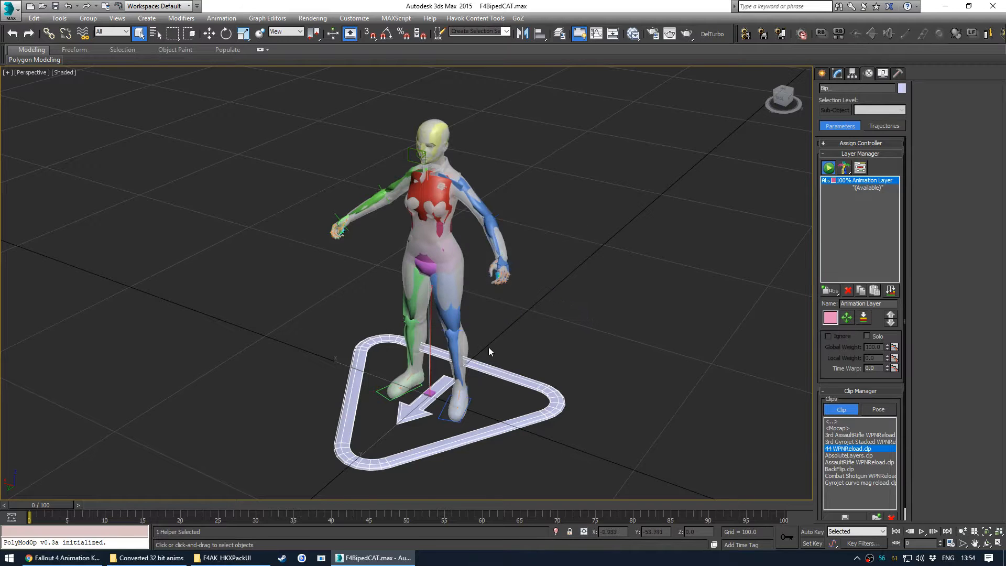
- Scrub the timeline to preview the loaded reload animation on the rig
drag(57, 505, 2, 472)
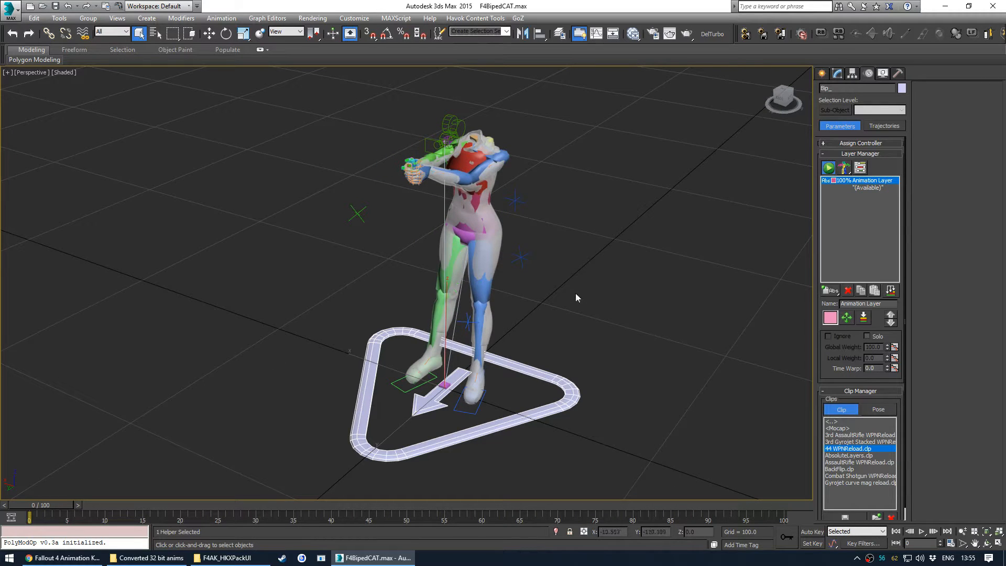
middle_drag(576, 294, 562, 296)
key(alt+w)
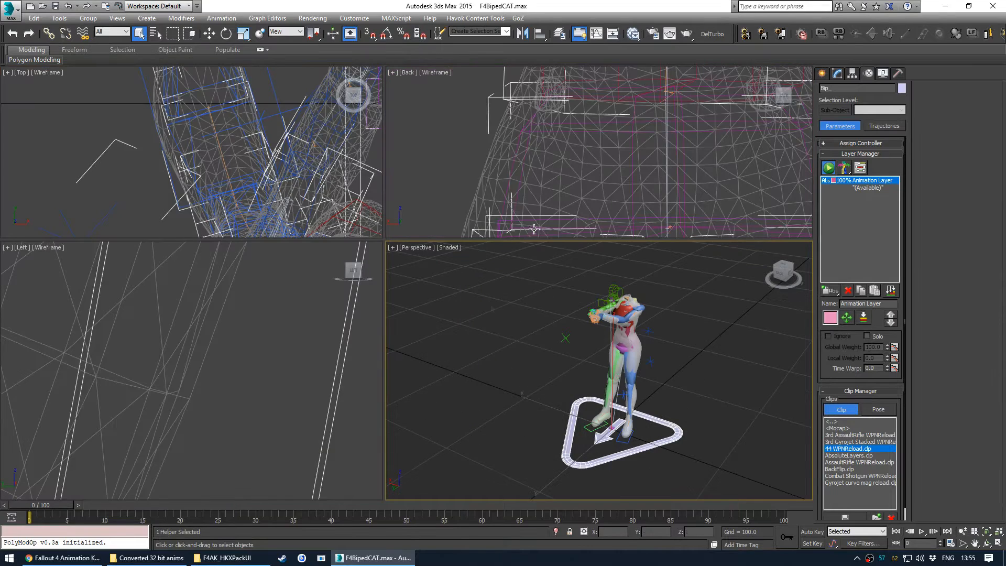
- Switch the Back viewport to the Camera view in shaded mode and maximize it
click(433, 72)
click(410, 73)
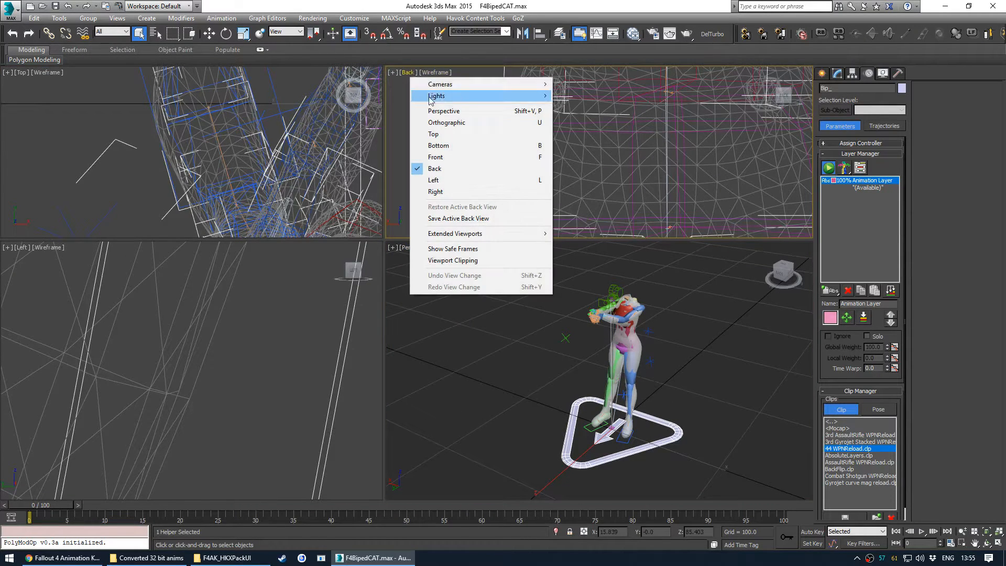
mouse_move(430, 82)
click(579, 83)
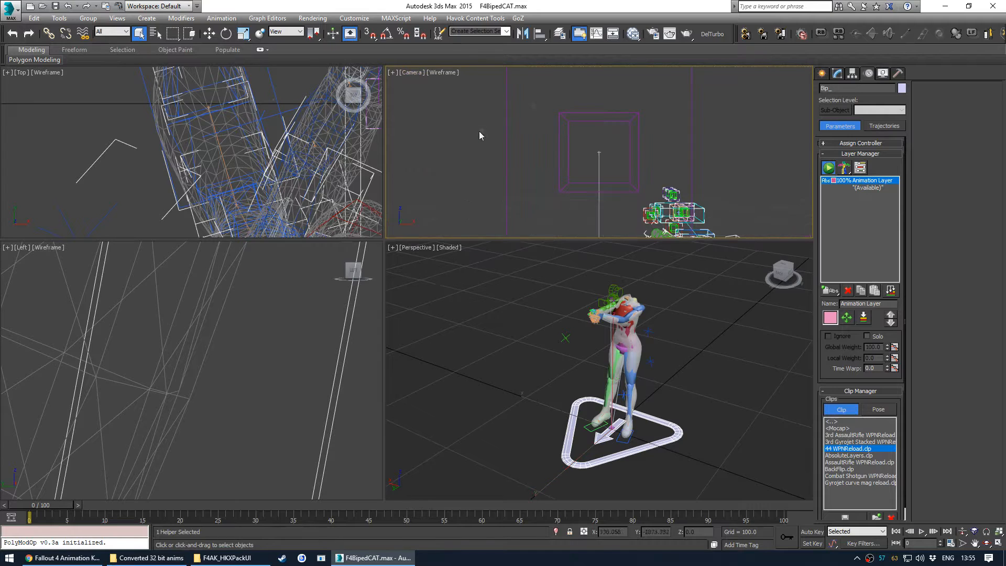
click(446, 109)
click(450, 74)
click(461, 93)
key(w)
key(alt+w)
- Play and scrub the reload animation through the camera view, then restore the four-viewport layout
drag(38, 504, 722, 489)
key(slash)
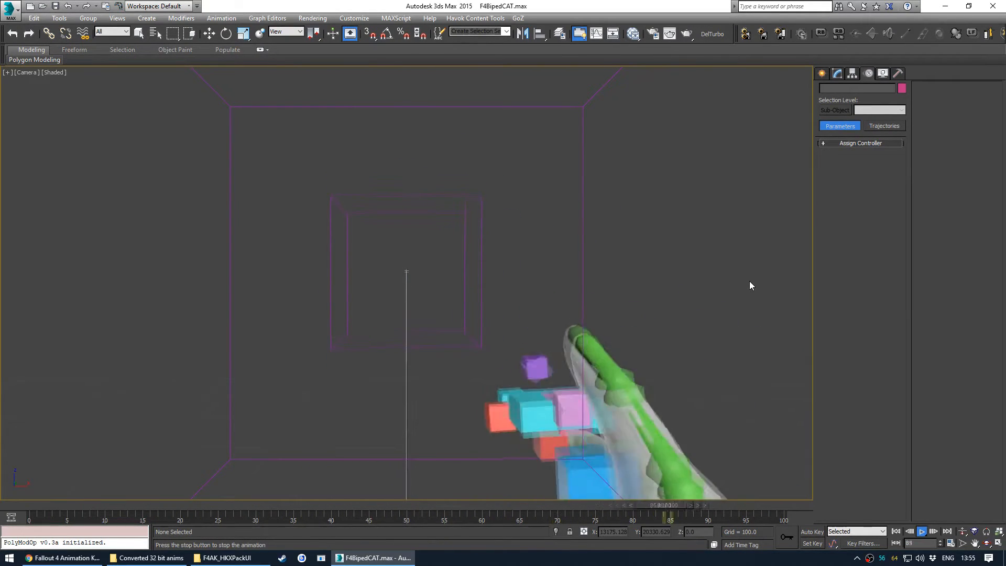
key(slash)
click(48, 502)
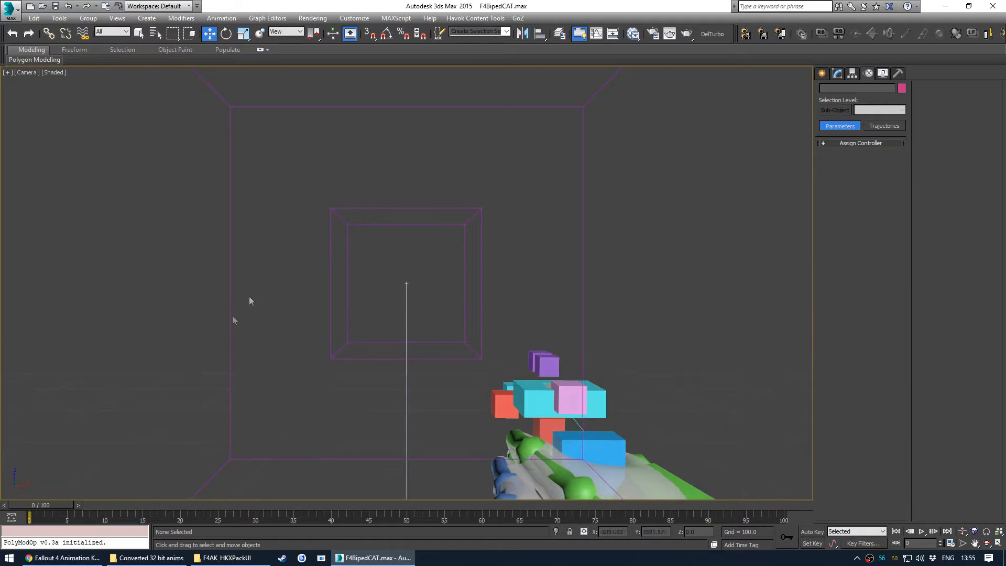
click(566, 391)
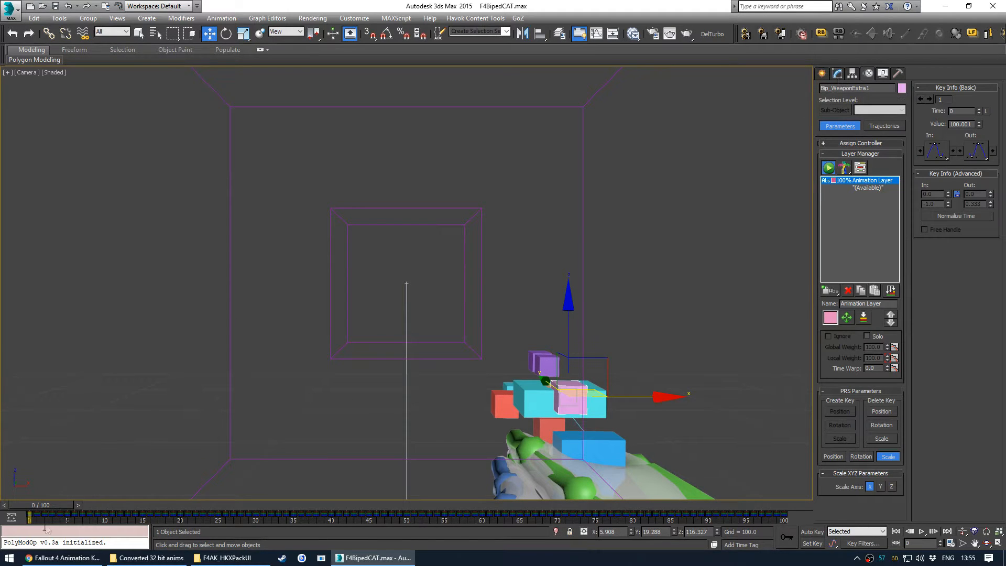
drag(57, 504, 87, 369)
key(w)
click(410, 300)
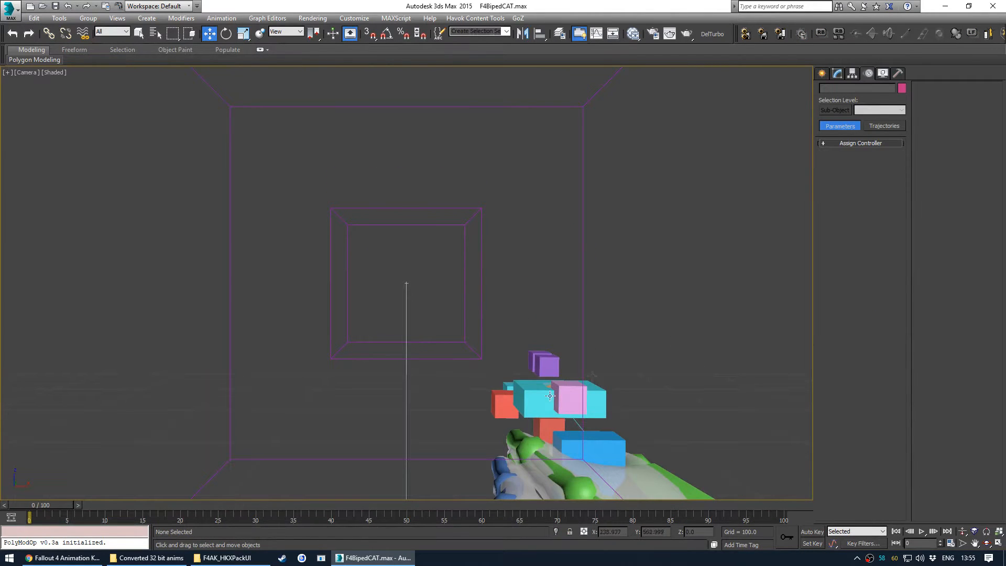
key(alt+w)
middle_drag(511, 344, 471, 302)
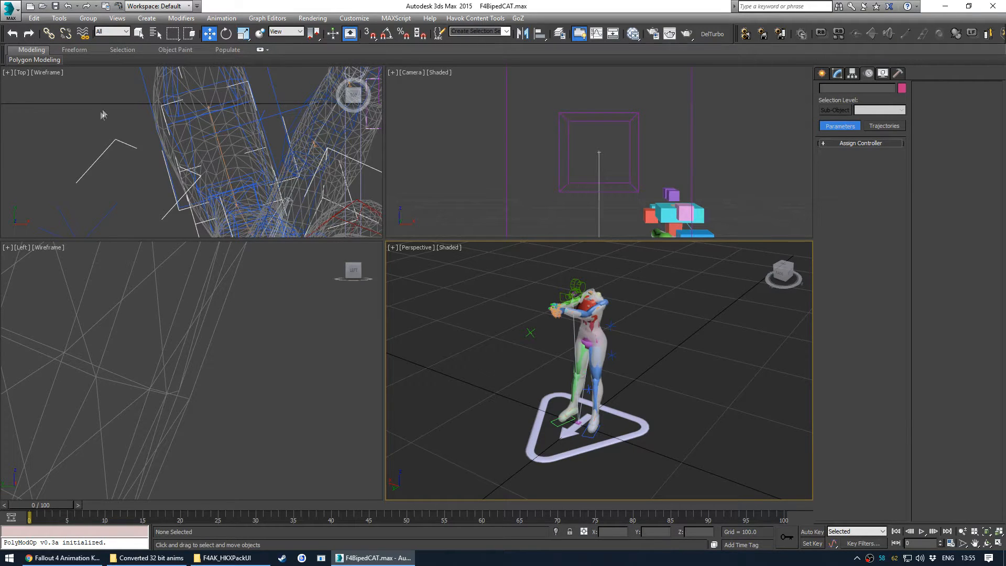
- Save the scene as WPNReload.max in the Hunting Revolver Animations folder
click(7, 10)
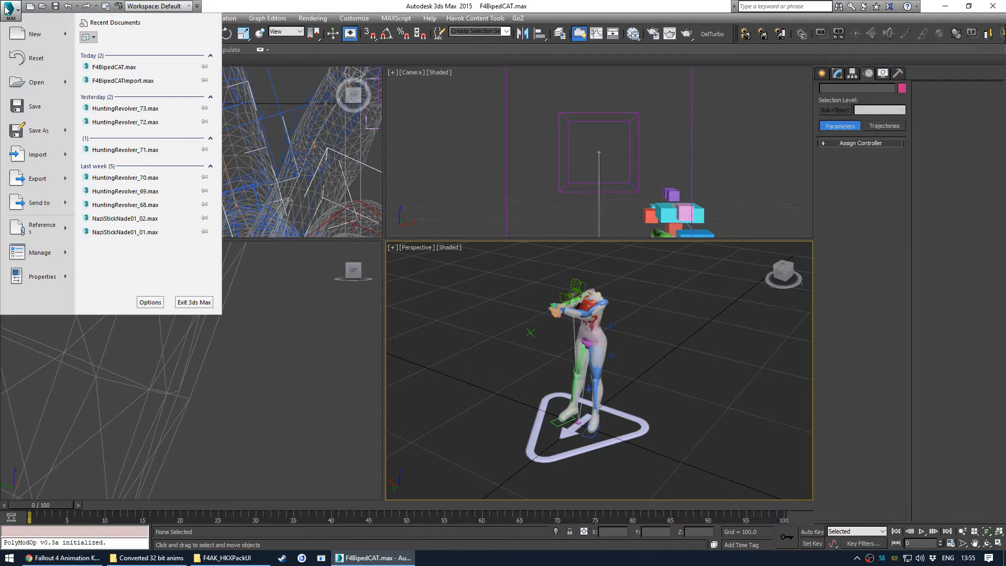
click(38, 129)
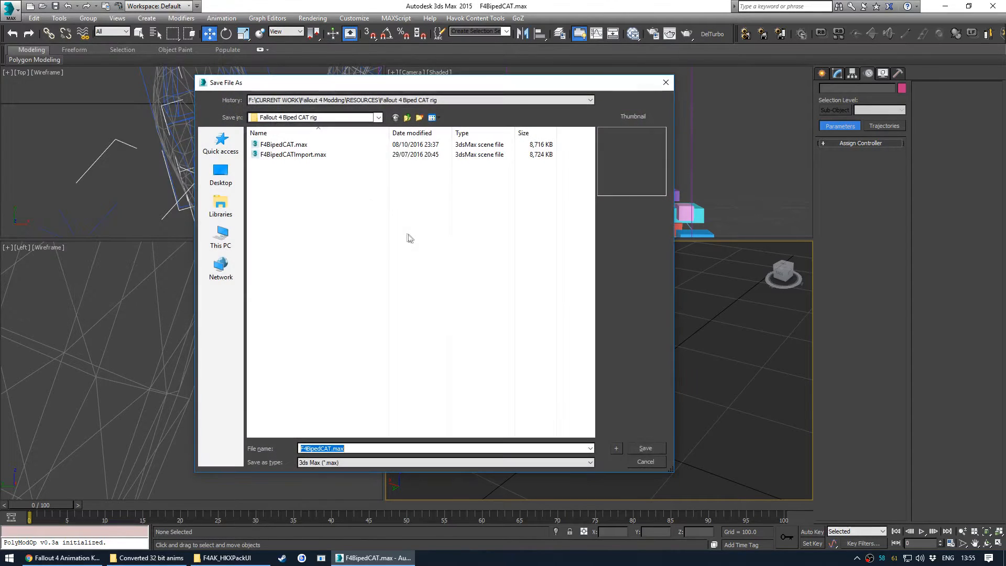
click(234, 145)
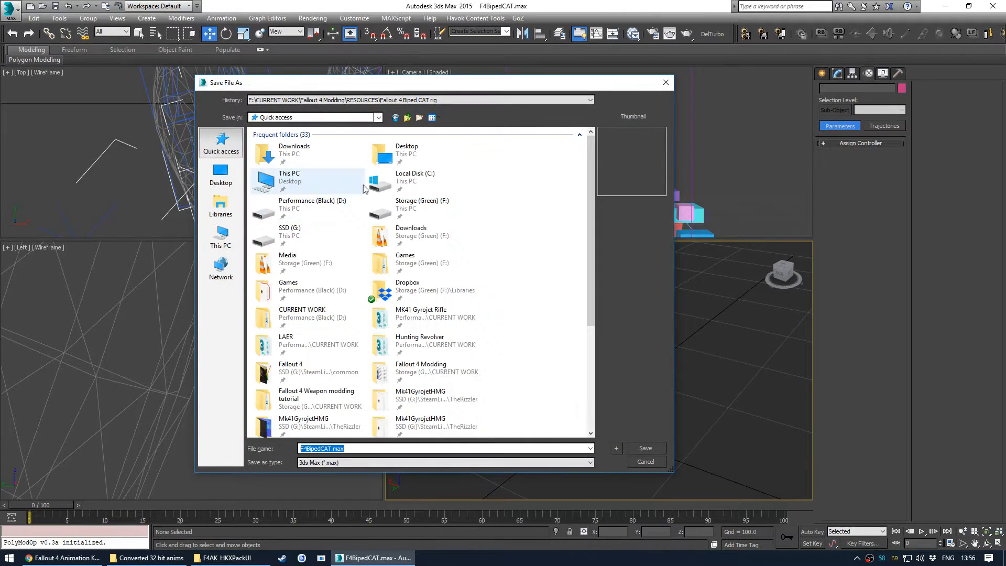
double_click(439, 342)
double_click(340, 145)
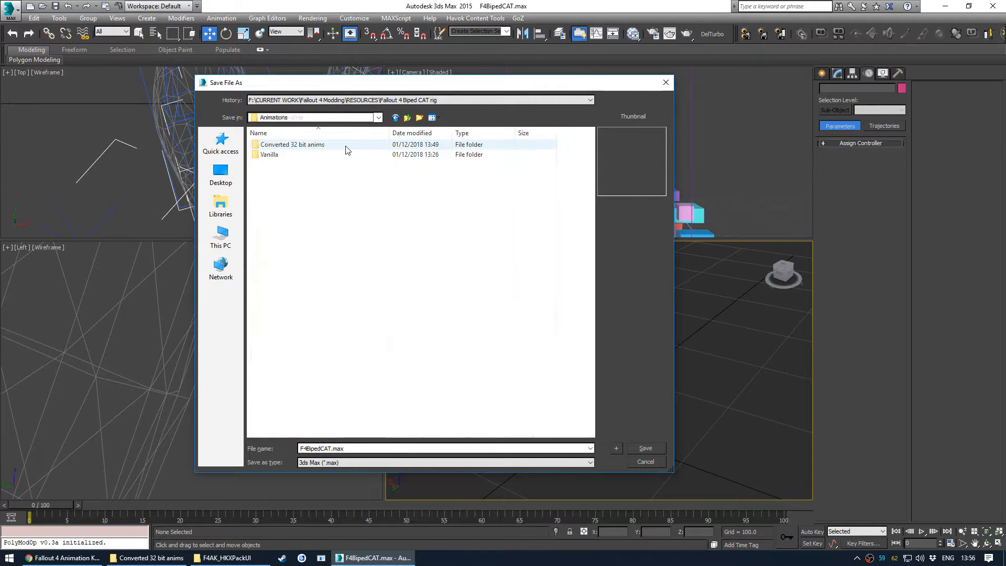
click(350, 448)
key(Right)
key(Left)
key(Left)
key(Left)
key(Left)
key(shift+Home)
text(WPNReload)
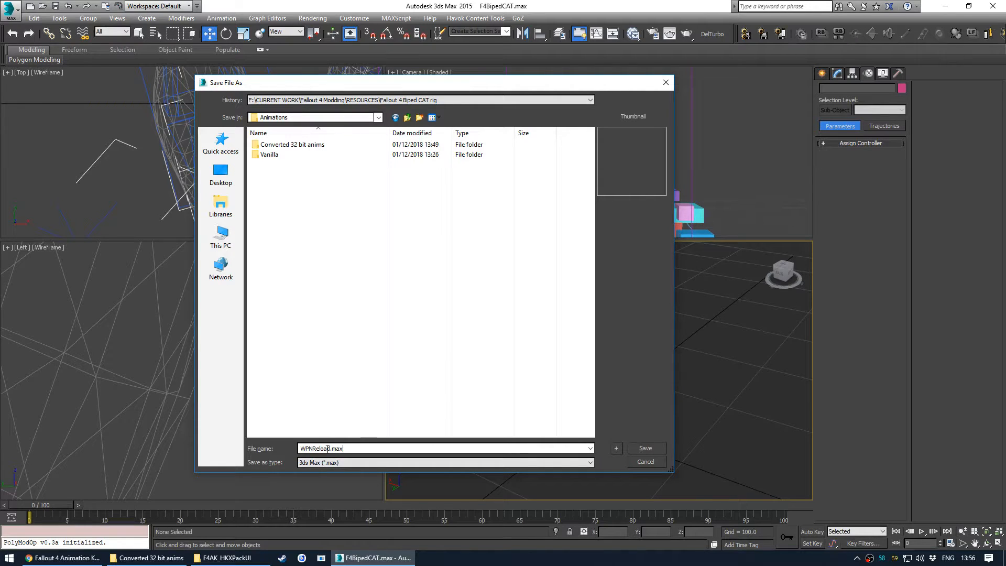
click(634, 448)
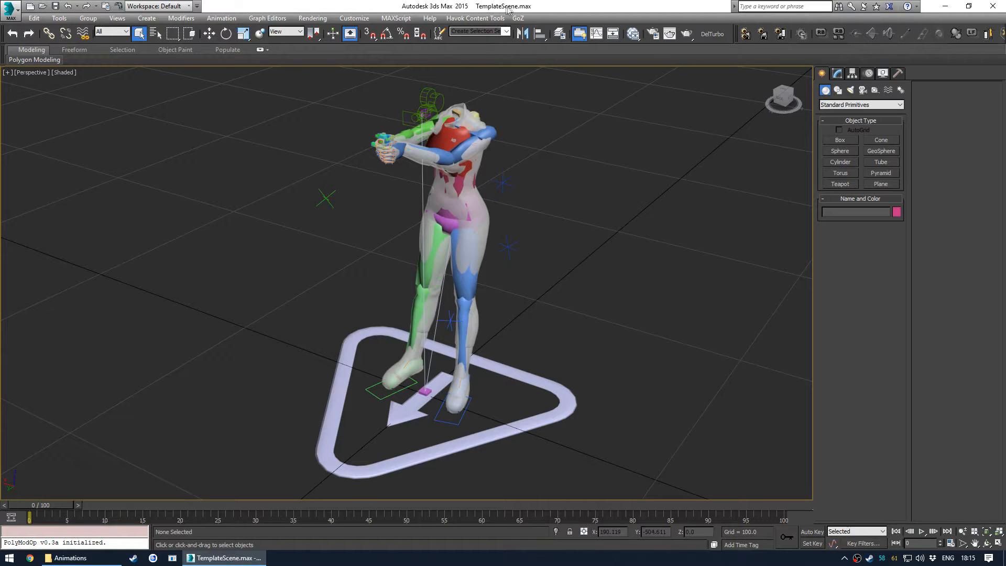
- Browse the import dialog to the HuntingRevolver folder and delete the HuntingRevolverReceiver_1.nif file
middle_drag(497, 270, 492, 268)
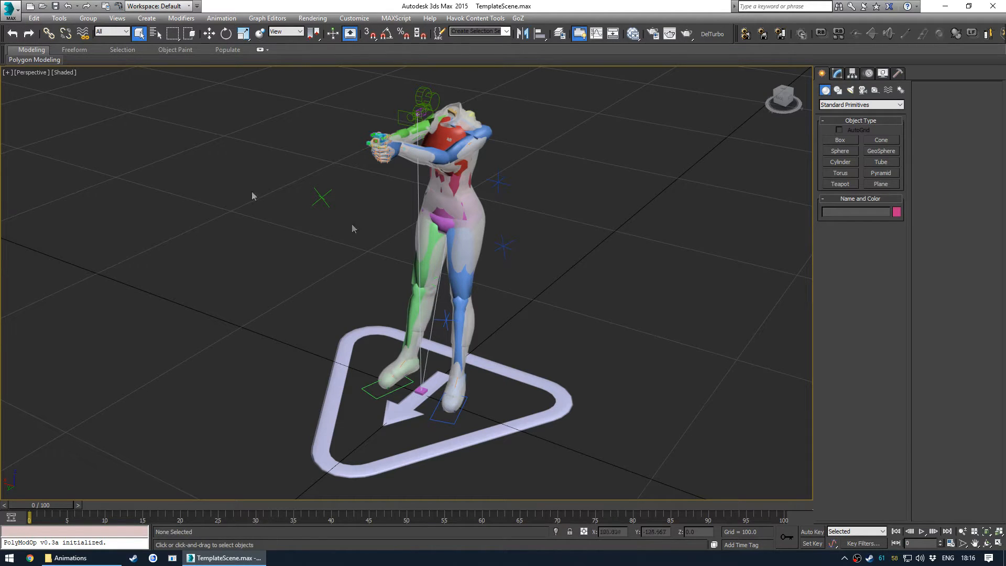
click(9, 9)
click(18, 156)
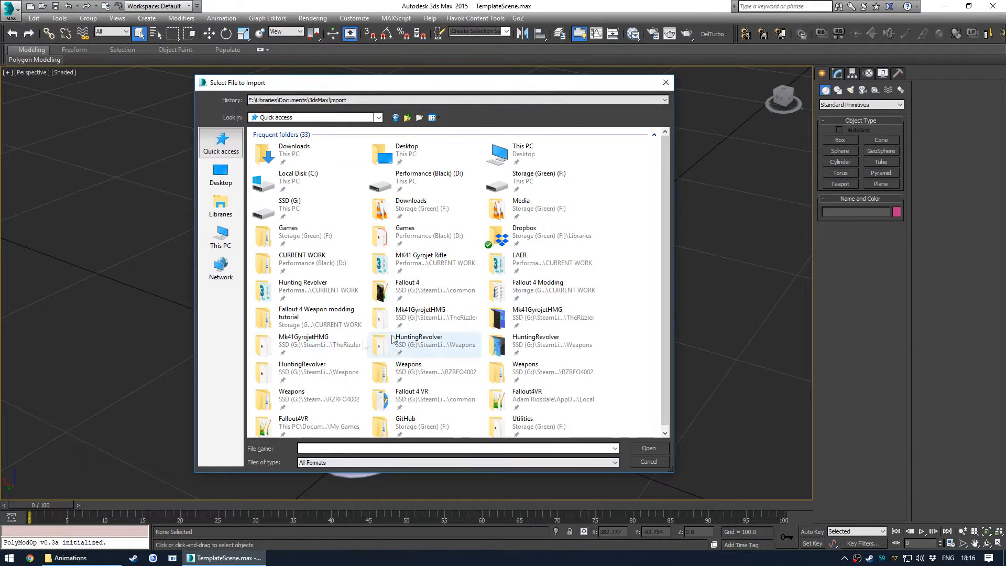
double_click(426, 346)
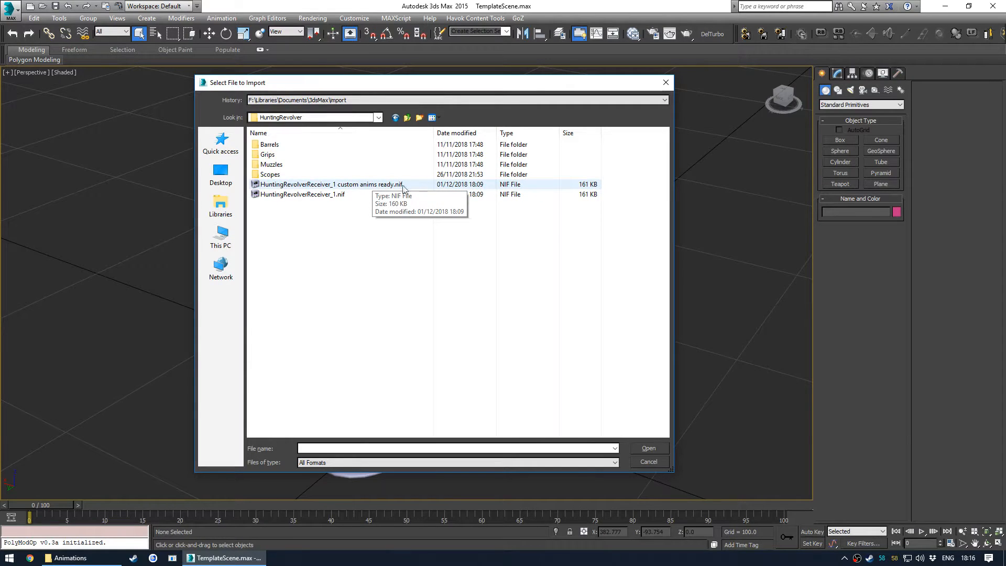
click(344, 196)
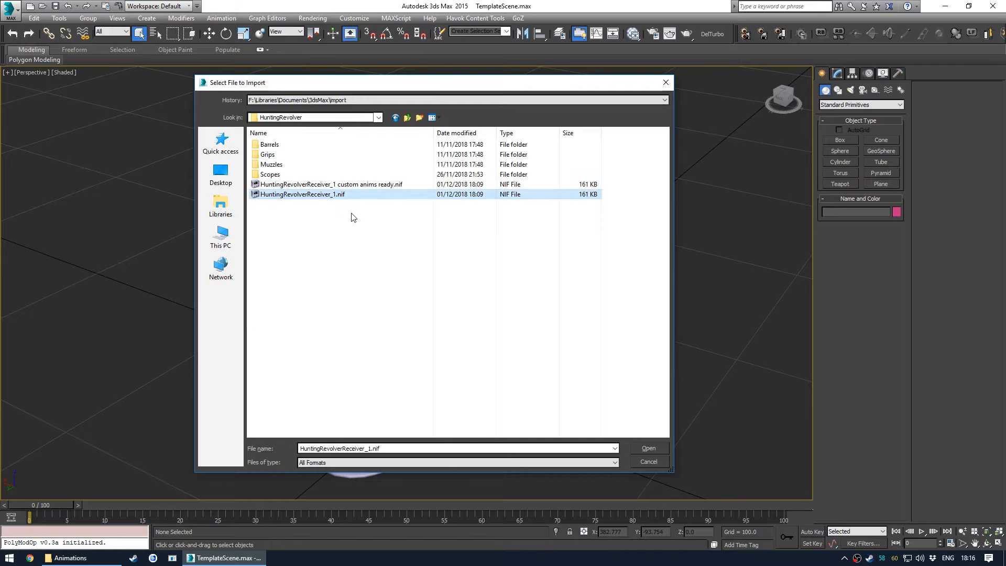
key(Delete)
- Import HuntingRevolverReceiver_1 custom anims ready.nif with the default Fallout 4 import options
click(365, 187)
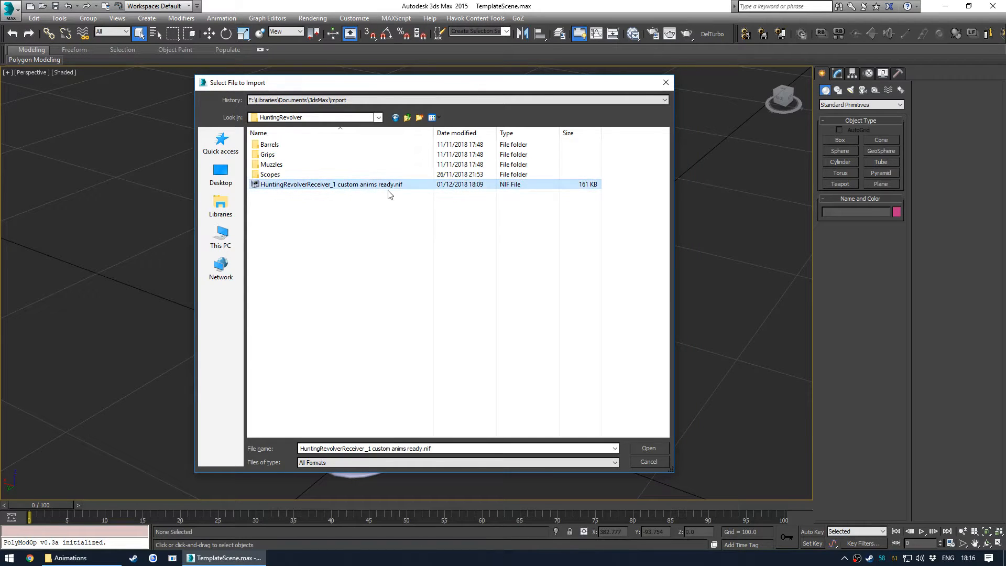
click(351, 186)
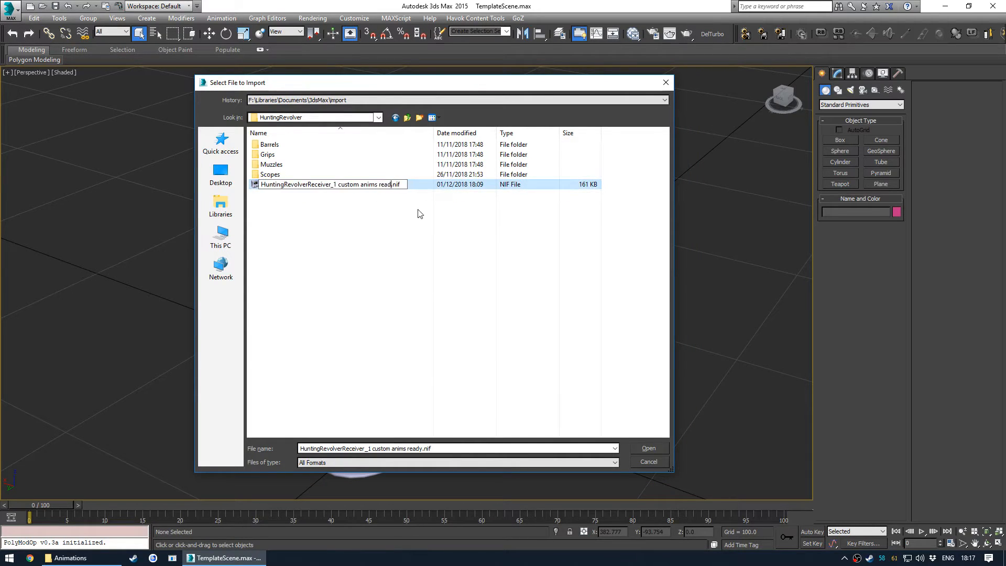
click(419, 213)
double_click(367, 186)
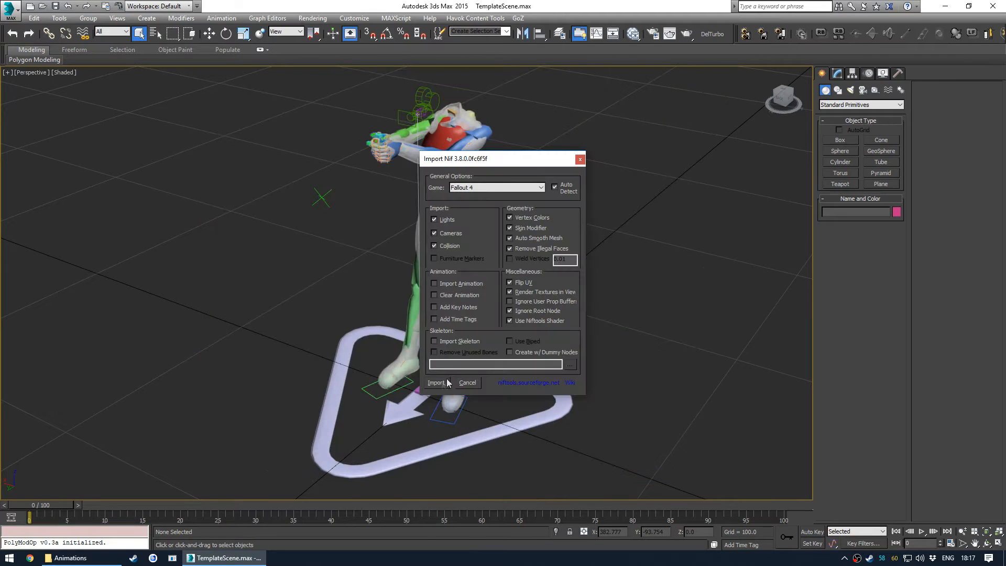
click(440, 386)
- Zoom in on the imported revolver in the rig's hands to inspect it
key(z)
alt+middle_drag(449, 263, 375, 276)
scroll(442, 299, down, 7)
scroll(408, 248, up, 7)
scroll(346, 287, up, 3)
scroll(292, 292, down, 5)
alt+middle_drag(292, 292, 452, 287)
scroll(480, 331, down, 5)
- Open Schematic View and examine the rig and weapon node hierarchy
click(613, 34)
scroll(232, 210, down, 4)
middle_drag(241, 305, 252, 277)
scroll(220, 293, up, 6)
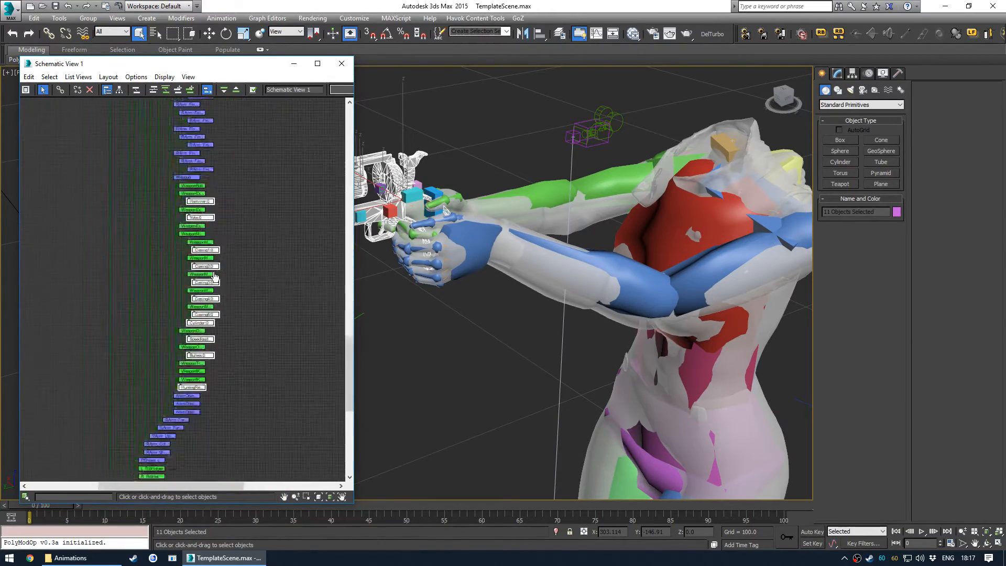
scroll(213, 198, down, 8)
middle_drag(251, 277, 253, 340)
scroll(226, 293, up, 6)
scroll(205, 348, down, 7)
middle_drag(205, 348, 167, 218)
middle_drag(127, 248, 135, 189)
mouse_move(151, 305)
middle_down()
mouse_move(173, 207)
mouse_move(162, 240)
mouse_move(164, 218)
middle_up()
scroll(174, 285, up, 5)
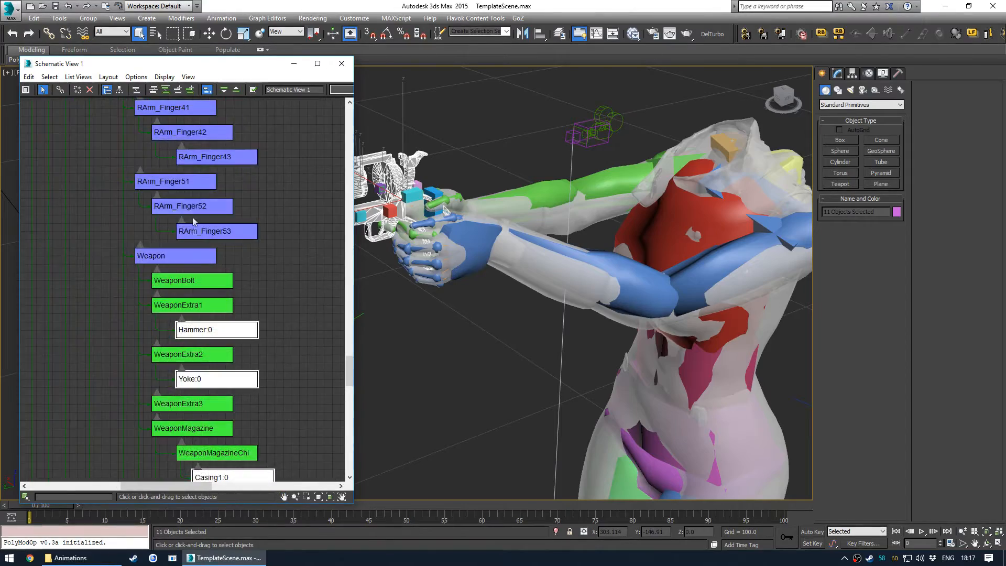
middle_drag(200, 206, 198, 301)
middle_drag(190, 152, 183, 312)
middle_drag(189, 191, 182, 280)
mouse_move(195, 196)
middle_down()
mouse_move(206, 318)
mouse_move(177, 283)
middle_up()
scroll(193, 233, up, 5)
scroll(181, 282, down, 3)
mouse_move(171, 155)
middle_down()
mouse_move(161, 186)
mouse_move(164, 287)
middle_up()
middle_drag(270, 217, 93, 285)
middle_drag(236, 182, 171, 321)
middle_drag(186, 158, 219, 298)
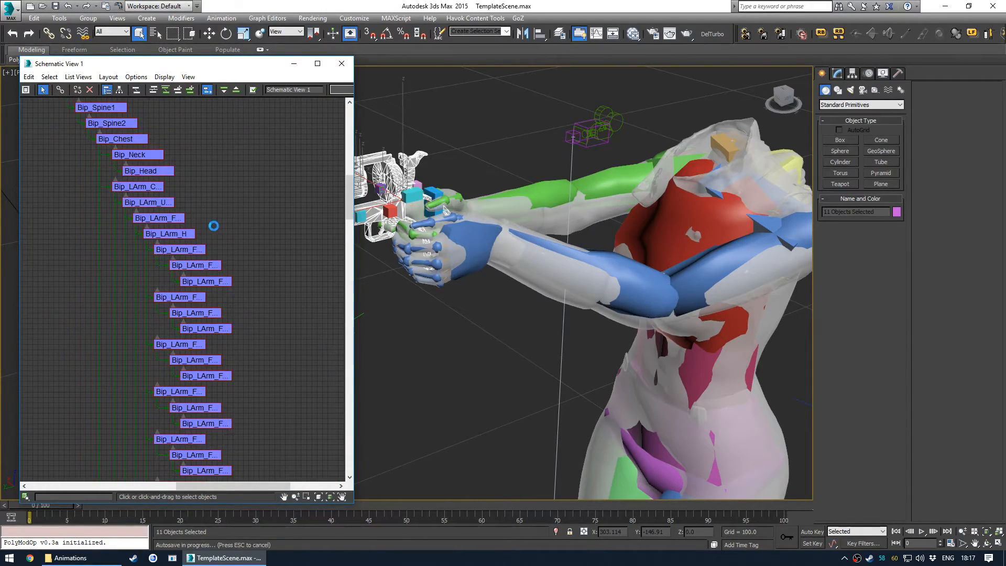
middle_drag(181, 164, 233, 299)
scroll(212, 216, down, 3)
middle_drag(201, 205, 189, 309)
scroll(179, 268, up, 4)
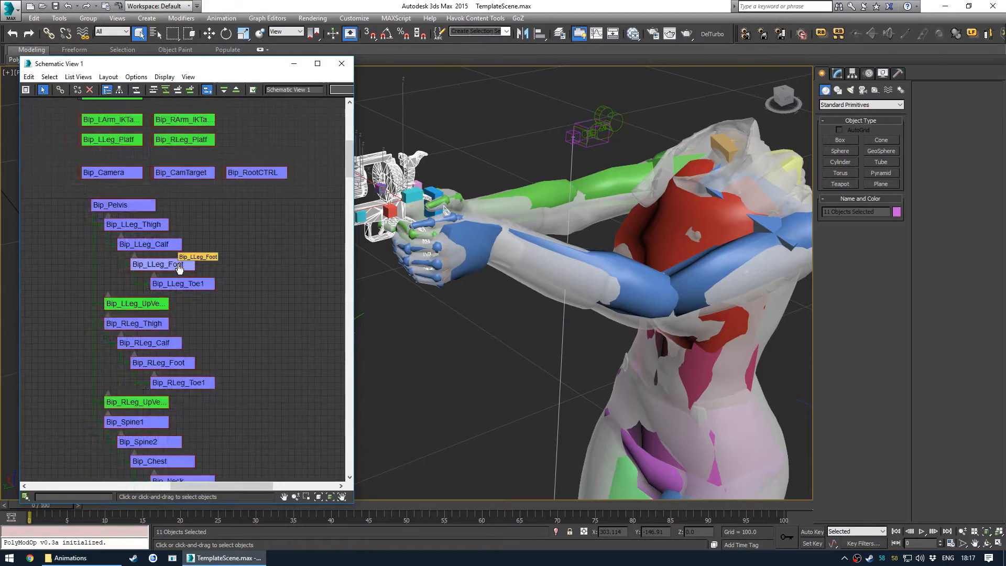
scroll(179, 268, up, 1)
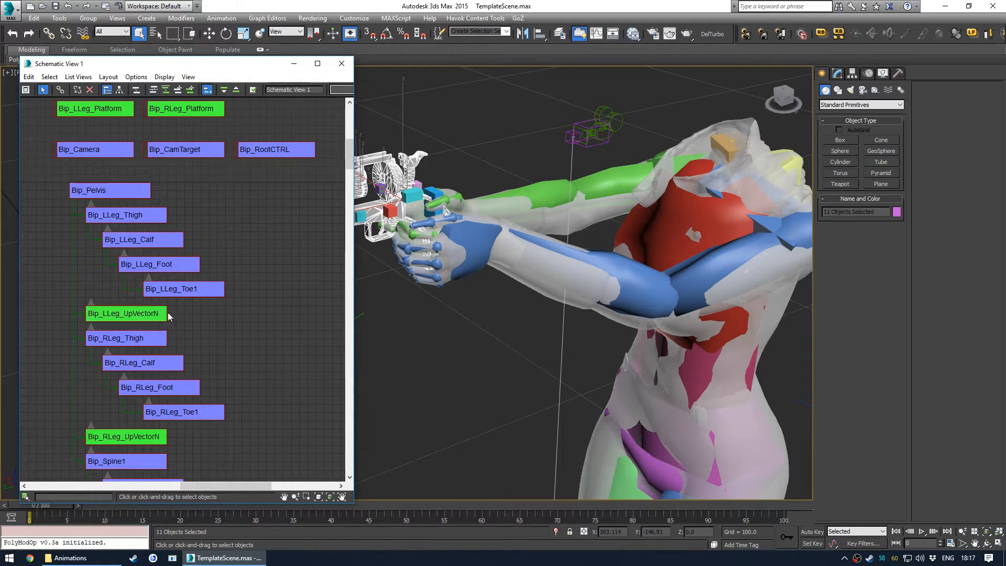
scroll(176, 291, down, 5)
middle_drag(222, 338, 216, 241)
middle_drag(228, 359, 237, 210)
middle_drag(245, 336, 249, 215)
middle_drag(232, 340, 233, 222)
middle_drag(236, 340, 265, 183)
middle_drag(234, 314, 262, 220)
middle_drag(226, 299, 226, 180)
middle_drag(230, 336, 221, 211)
scroll(221, 232, up, 3)
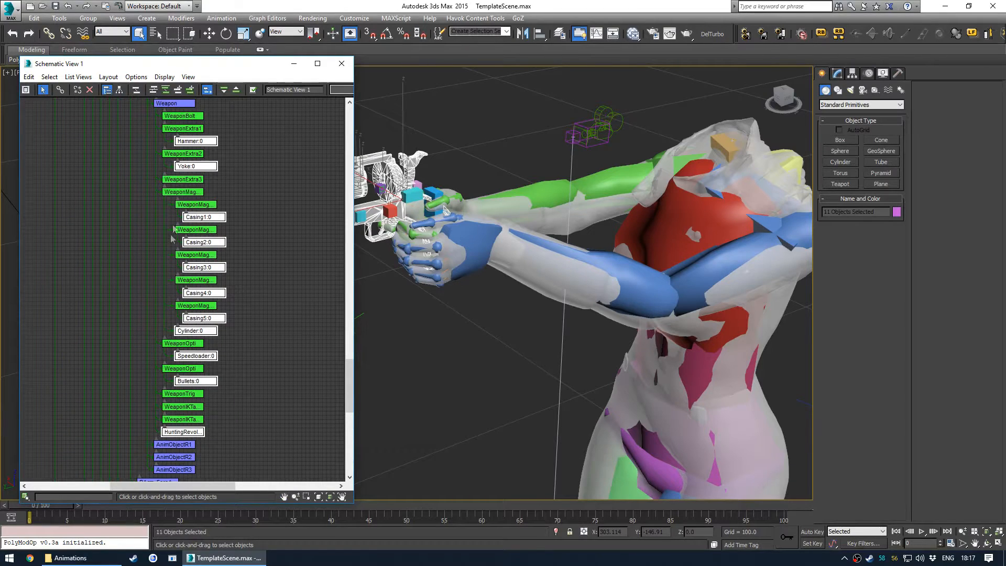
click(238, 354)
scroll(225, 325, up, 4)
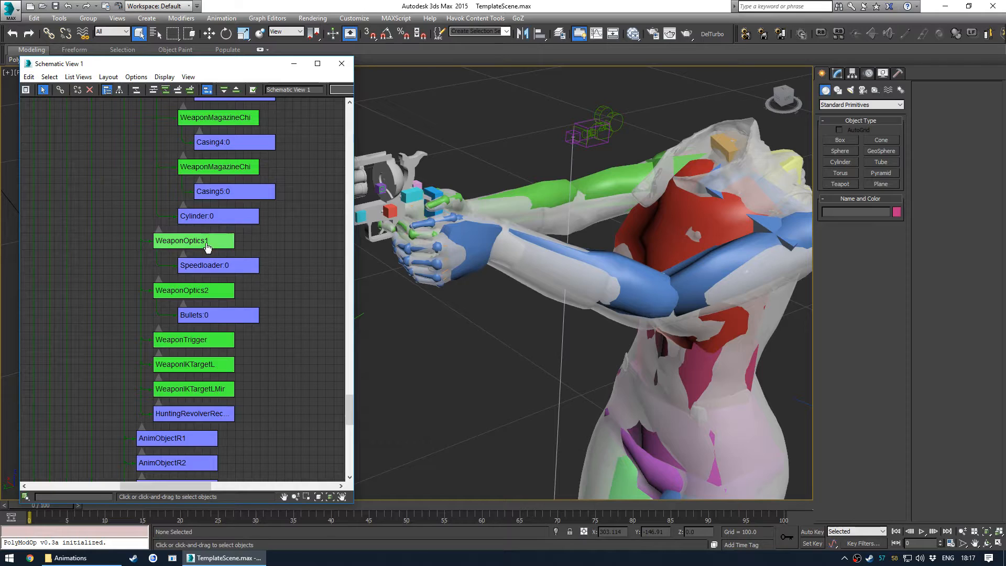
- Select the Speedloader:0 and Bullets:0 nodes and inspect each on the revolver
click(207, 266)
middle_drag(422, 233, 568, 308)
scroll(494, 266, up, 4)
alt+middle_drag(494, 266, 444, 274)
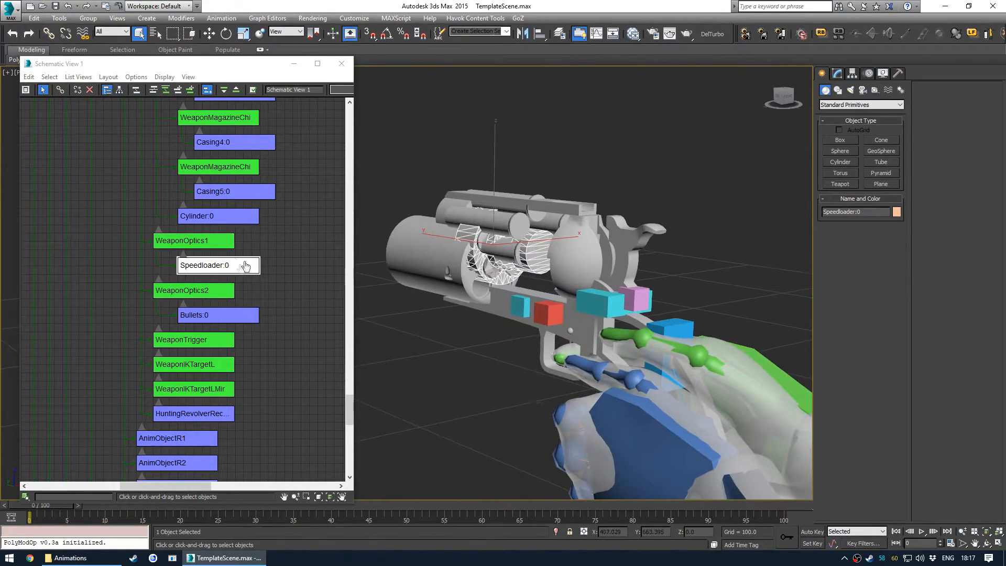
middle_drag(247, 289, 237, 166)
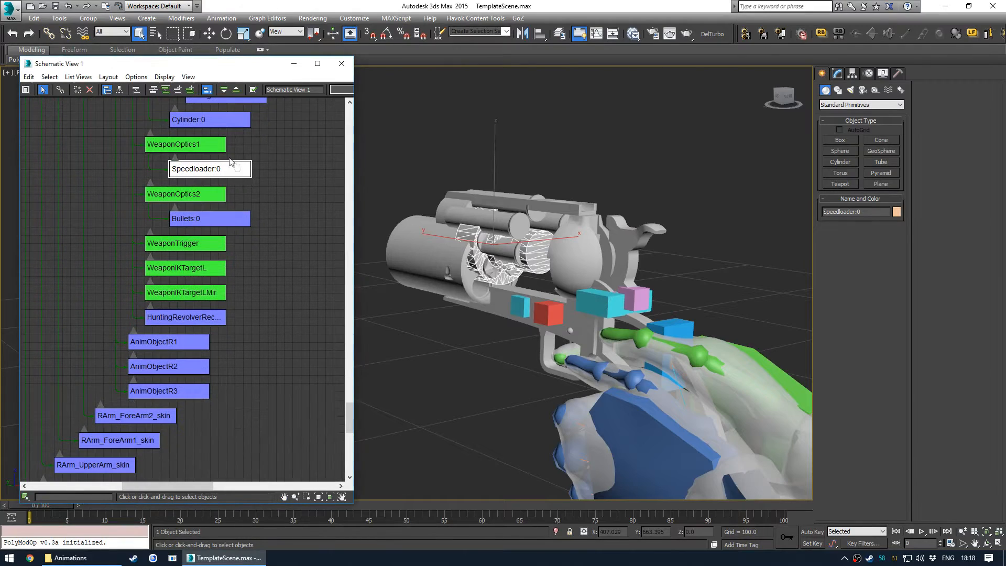
click(199, 220)
alt+middle_drag(467, 278, 437, 270)
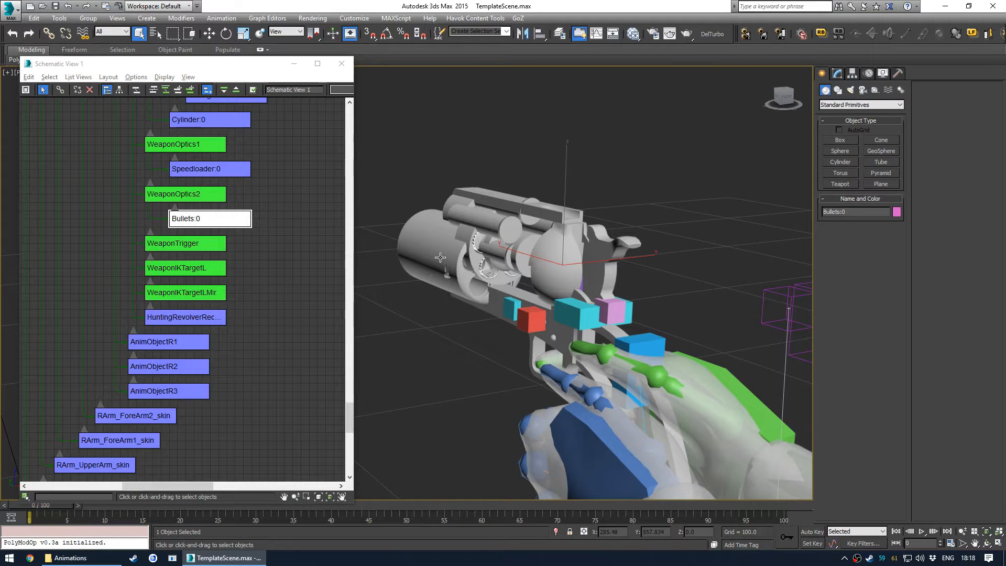
- Isolate the revolver's cylinder, casing, speedloader and bullet nodes and orbit around them to inspect them
click(437, 276)
middle_drag(242, 146, 219, 318)
scroll(218, 318, down, 4)
middle_drag(215, 258, 219, 321)
scroll(211, 256, up, 2)
middle_drag(230, 386, 229, 326)
click(209, 235)
key(z)
middle_drag(293, 279, 289, 243)
drag(270, 211, 214, 372)
alt+middle_drag(516, 364, 476, 363)
key(alt+q)
middle_drag(427, 341, 512, 352)
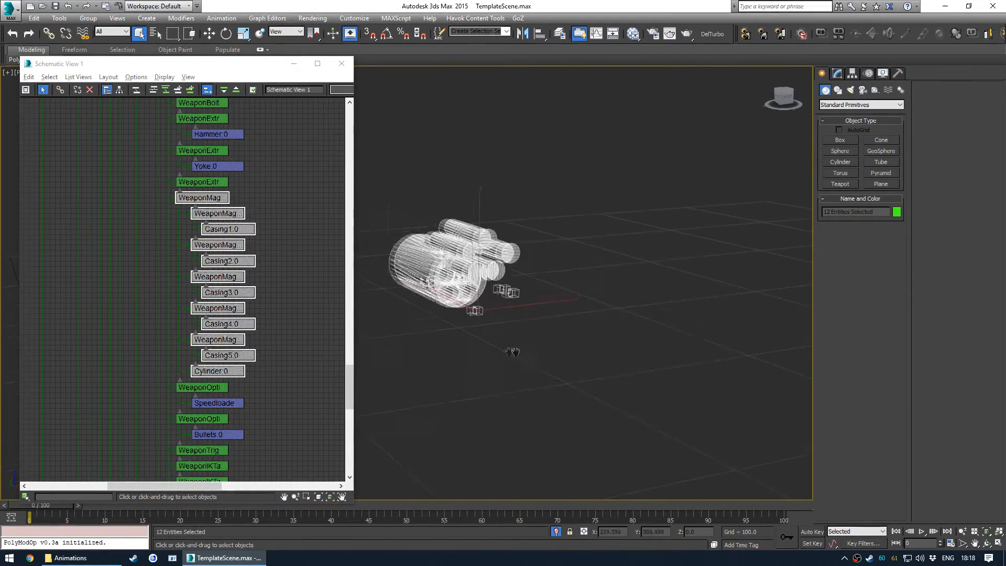
scroll(499, 323, up, 3)
middle_drag(487, 319, 604, 362)
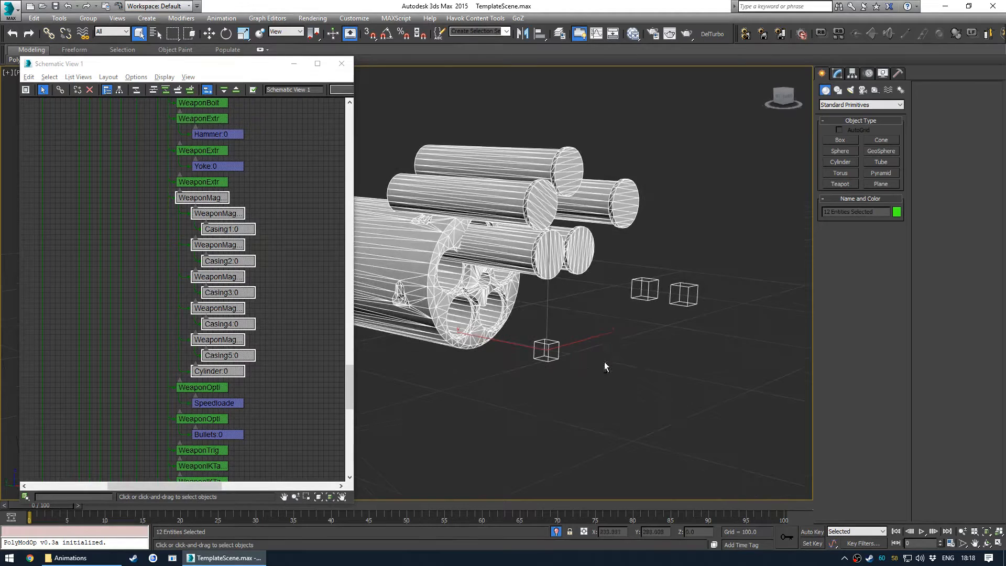
click(604, 362)
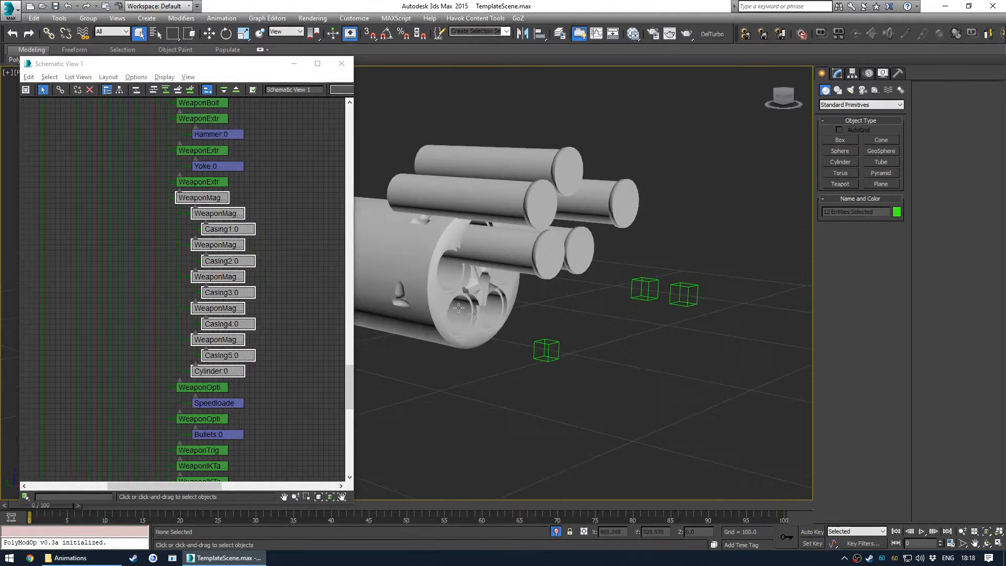
- Select Cylinder:0, use the Parent reference coordinate system, and zero its position
click(427, 292)
key(w)
alt+middle_drag(535, 379, 503, 320)
middle_drag(480, 248, 503, 265)
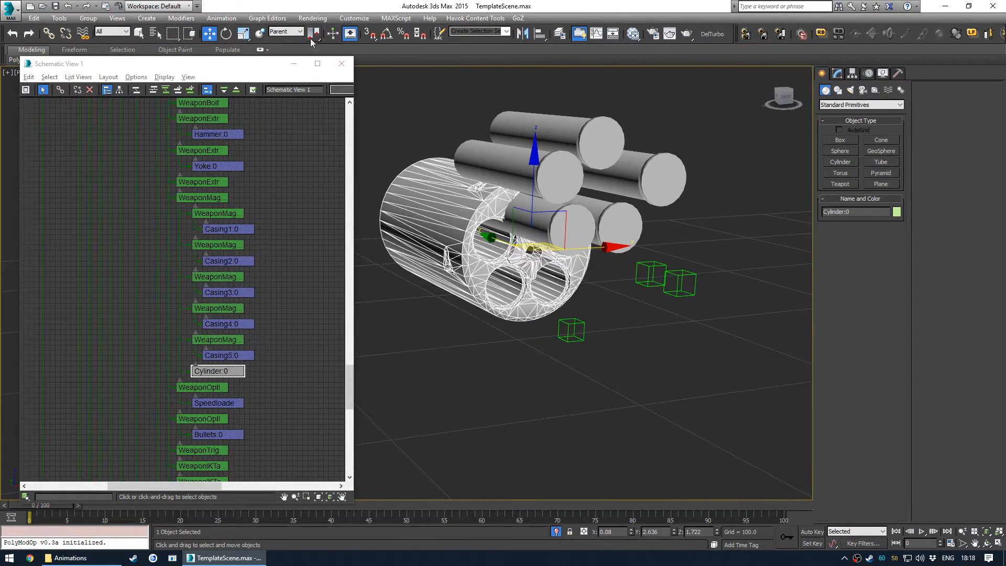
click(292, 32)
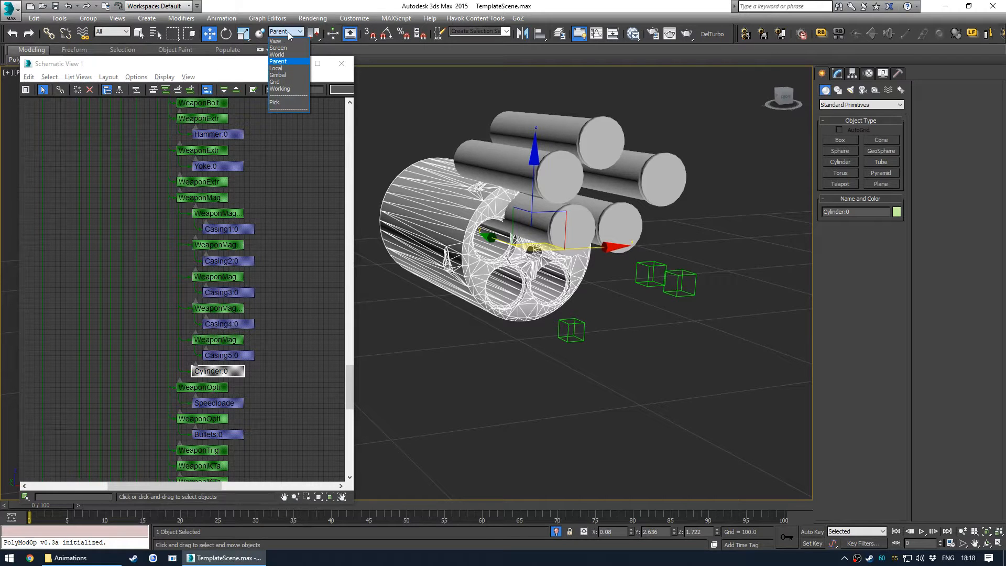
click(291, 62)
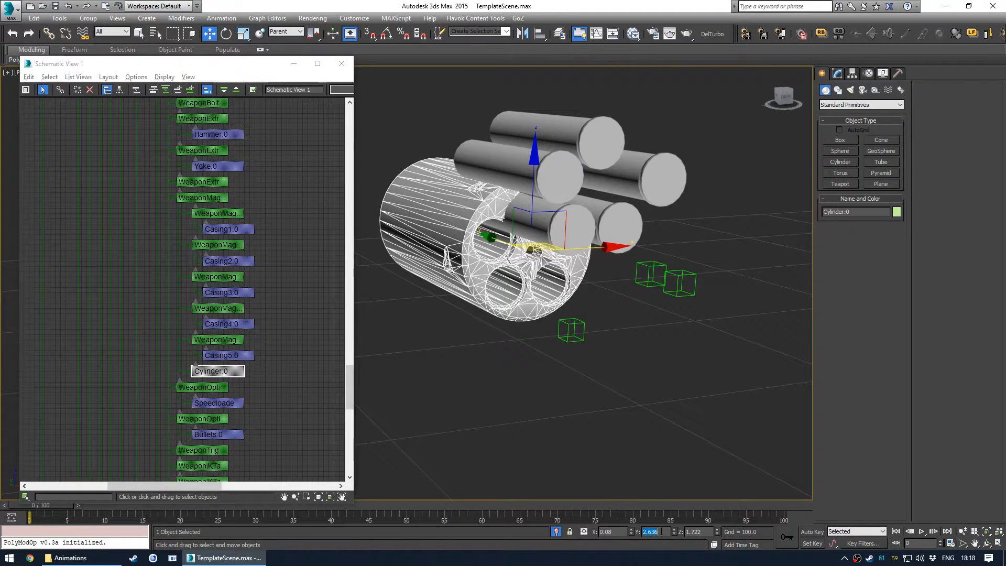
key(Tab)
text(0)
key(Return)
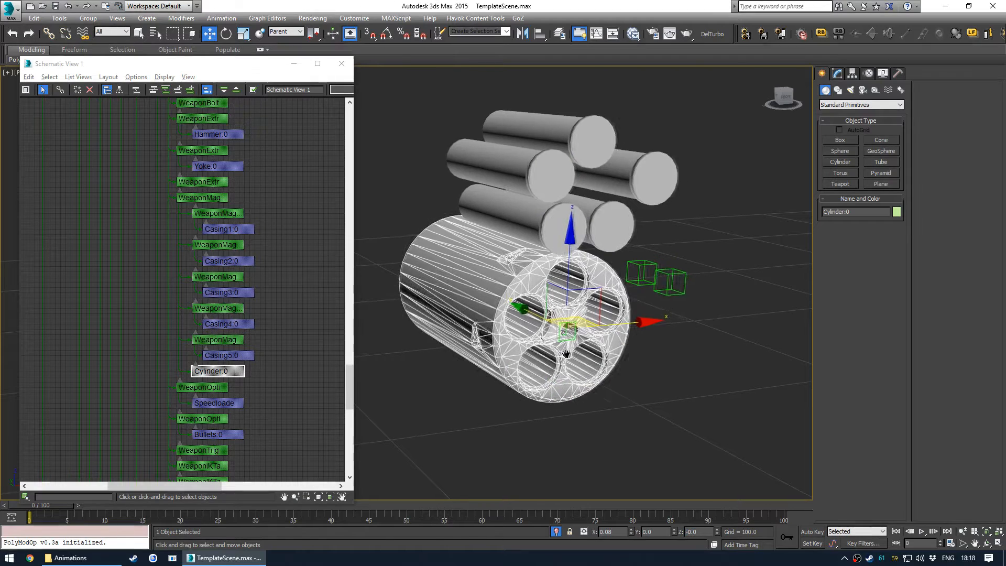
- Zero the positions of Casing5:0, Casing4:0 and Casing3:0 relative to their parent bones
click(236, 358)
right_click(675, 532)
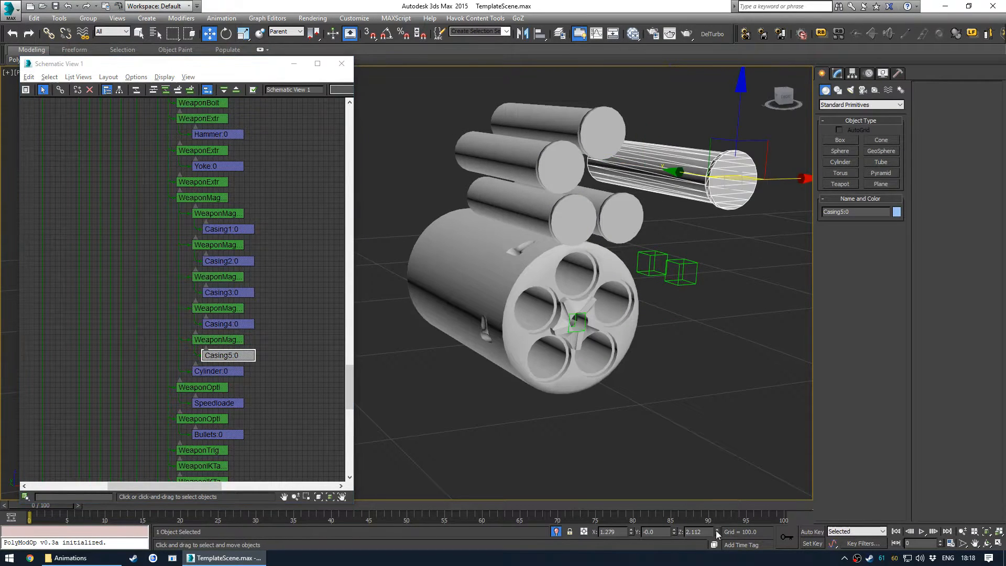
right_click(717, 530)
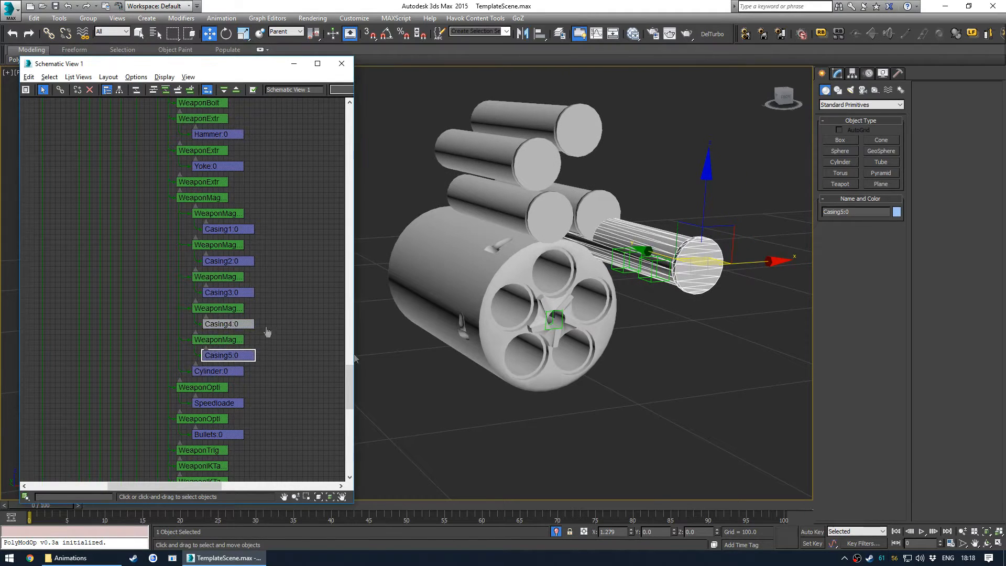
click(229, 325)
right_click(717, 531)
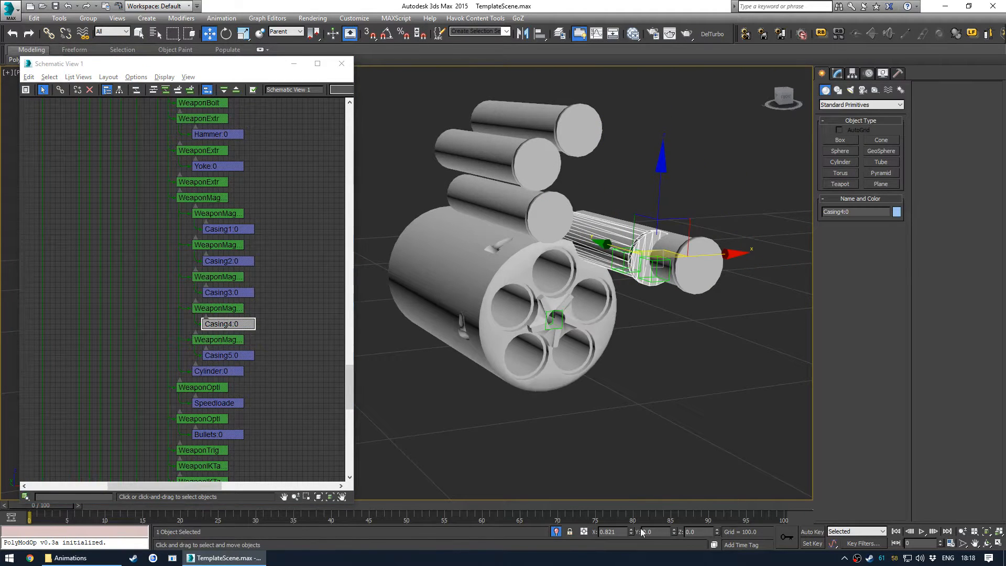
right_click(631, 532)
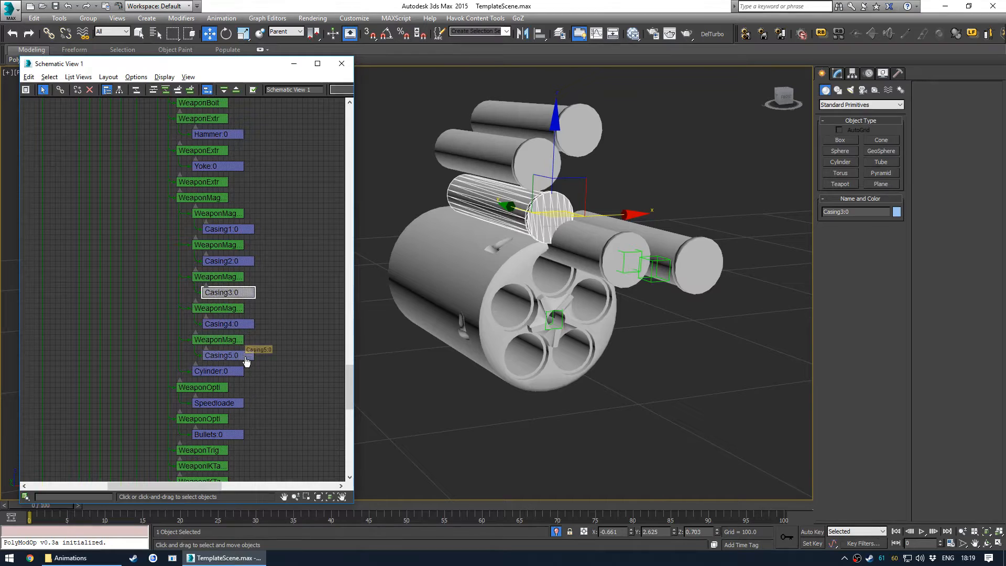
click(246, 356)
right_click(631, 531)
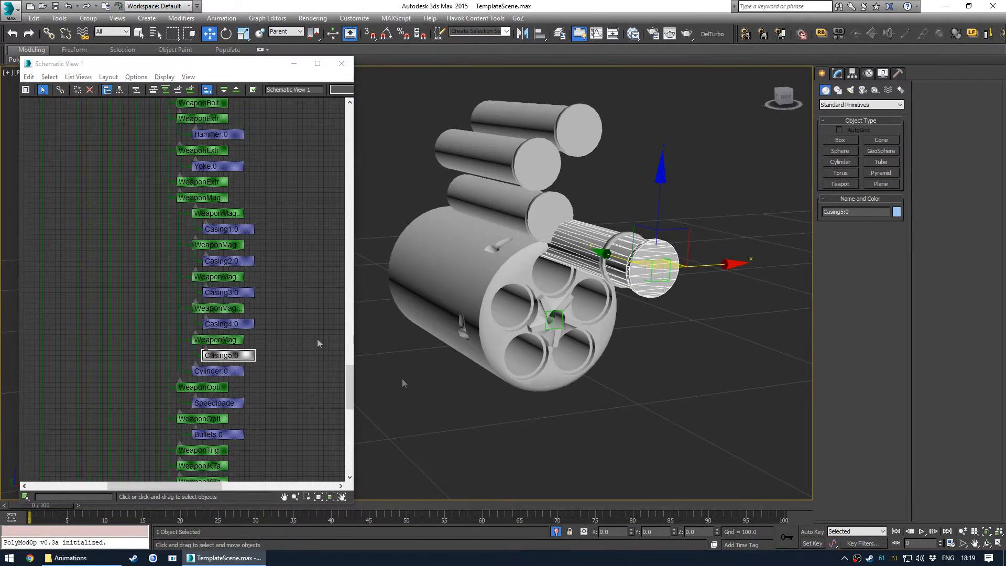
click(237, 292)
right_click(631, 531)
right_click(675, 532)
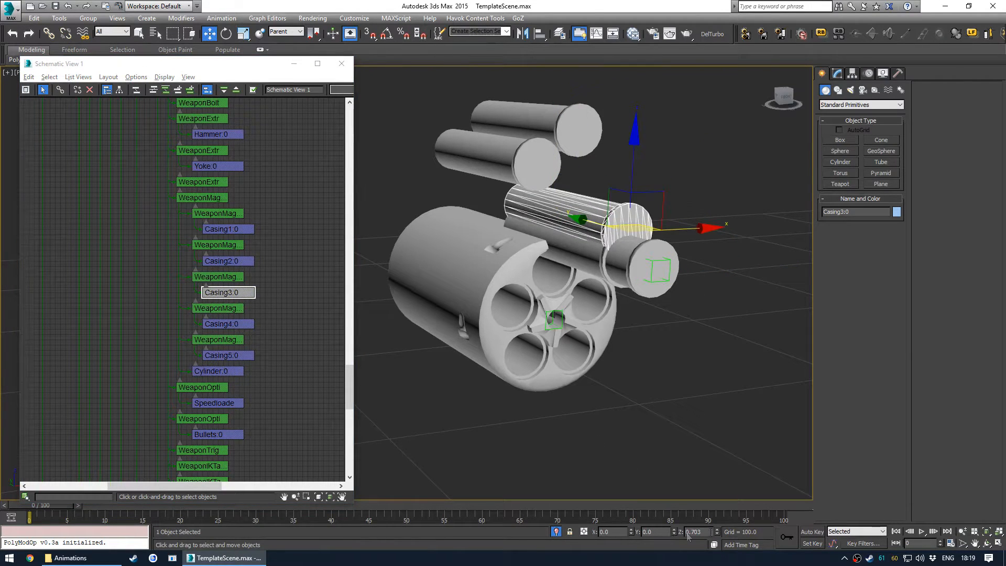
right_click(717, 531)
- Zero the positions of Casing2:0 and Casing1:0 relative to their parent bones
click(228, 261)
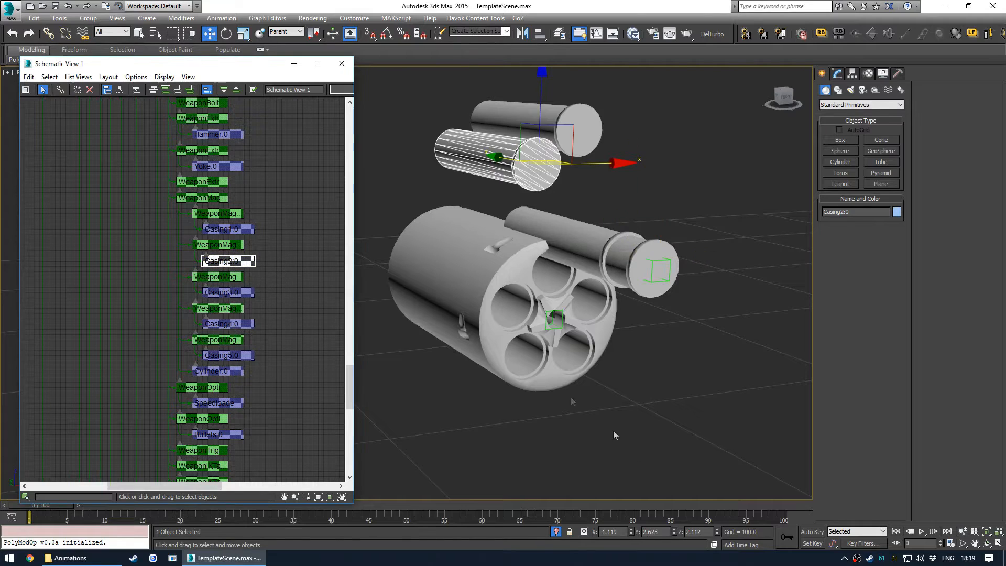
right_click(632, 531)
right_click(674, 531)
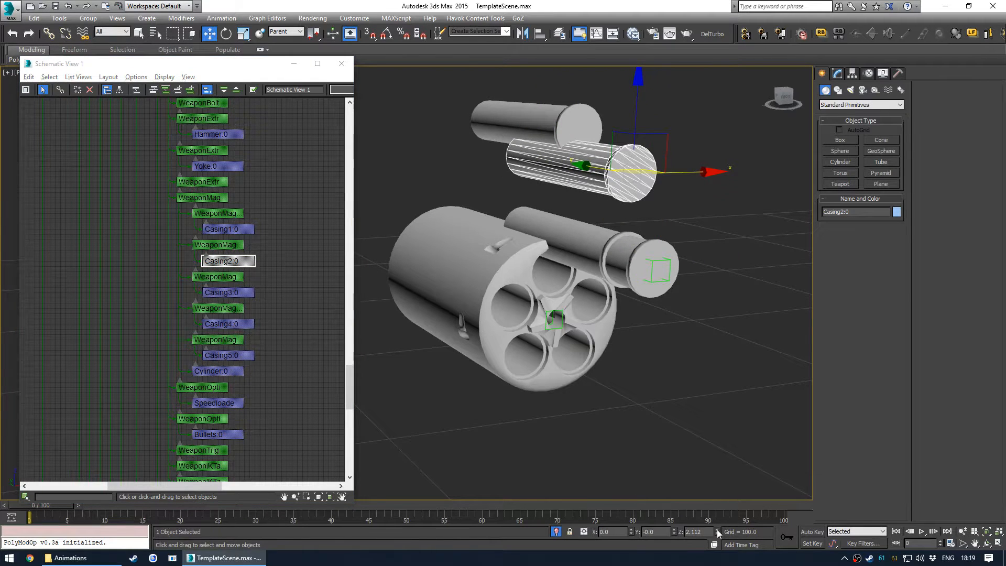
right_click(717, 531)
click(228, 229)
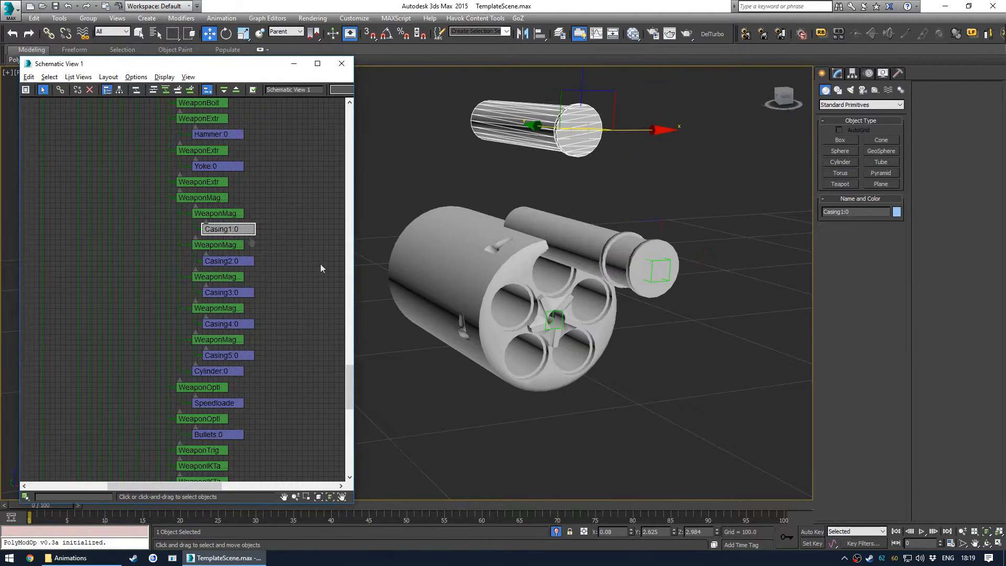
right_click(631, 532)
right_click(675, 532)
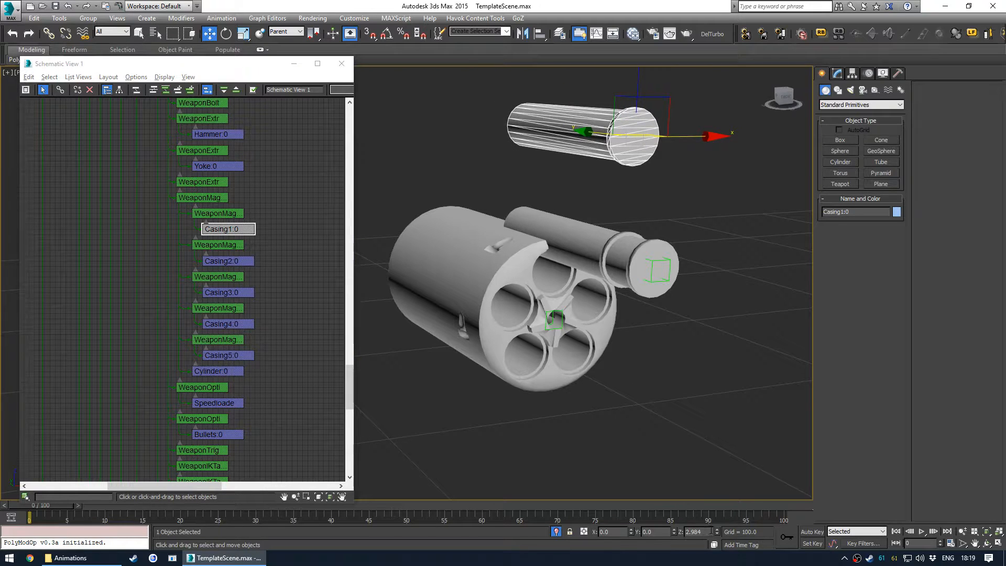
right_click(716, 532)
- Select the HuntingRevolverReceiver:0 mesh and zero its position relative to its parent bone
alt+middle_drag(660, 430, 641, 343)
click(641, 343)
middle_drag(588, 283, 592, 322)
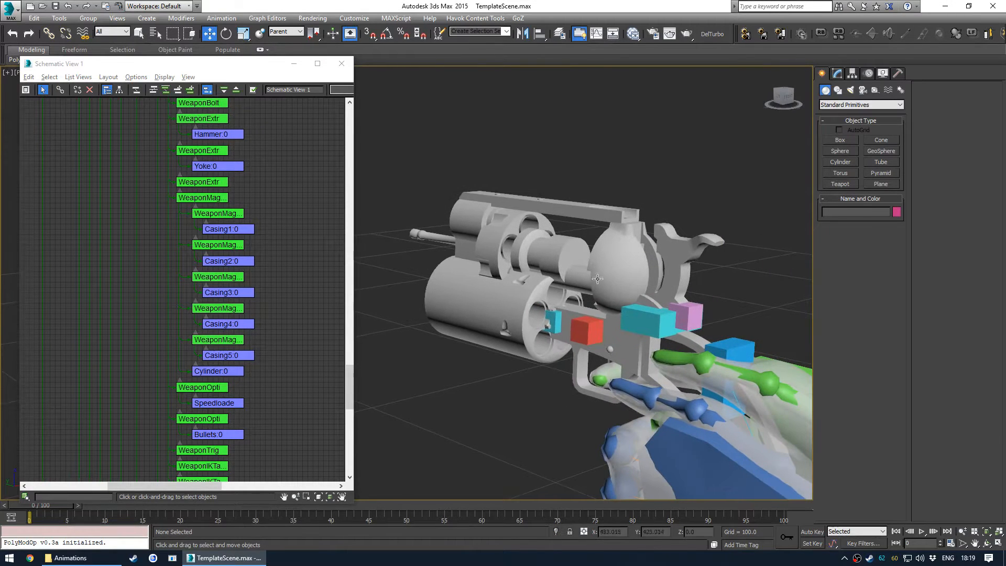
click(599, 272)
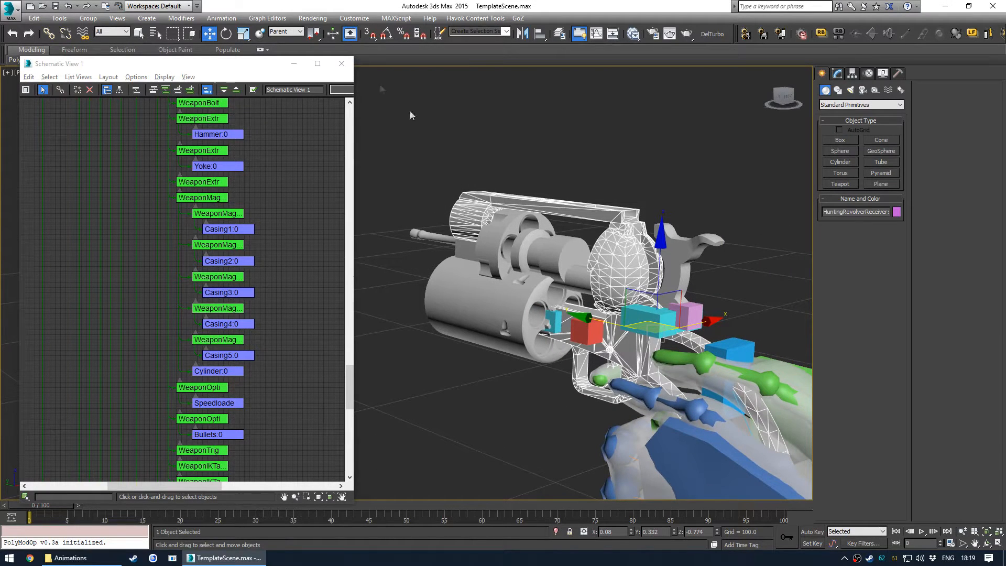
right_click(674, 532)
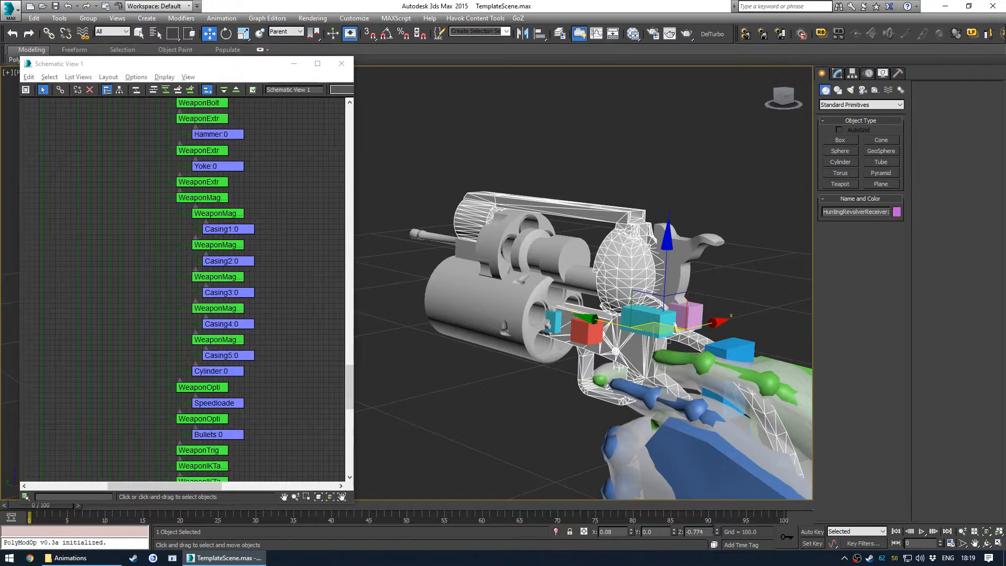
right_click(718, 532)
- Select the Bip_RWeapon bone and the WeaponExtra1 helper to inspect their properties
middle_drag(693, 351, 626, 359)
scroll(200, 234, down, 6)
middle_drag(201, 238, 256, 265)
scroll(213, 297, up, 7)
scroll(225, 315, up, 4)
middle_drag(260, 337, 232, 329)
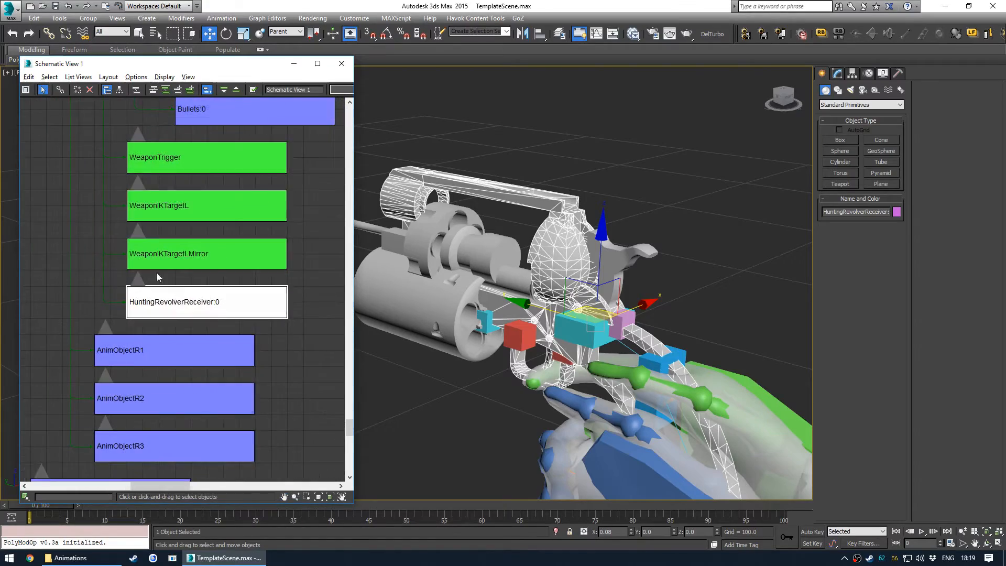
scroll(157, 276, down, 9)
middle_drag(190, 110, 215, 184)
alt+middle_drag(614, 333, 576, 331)
click(566, 328)
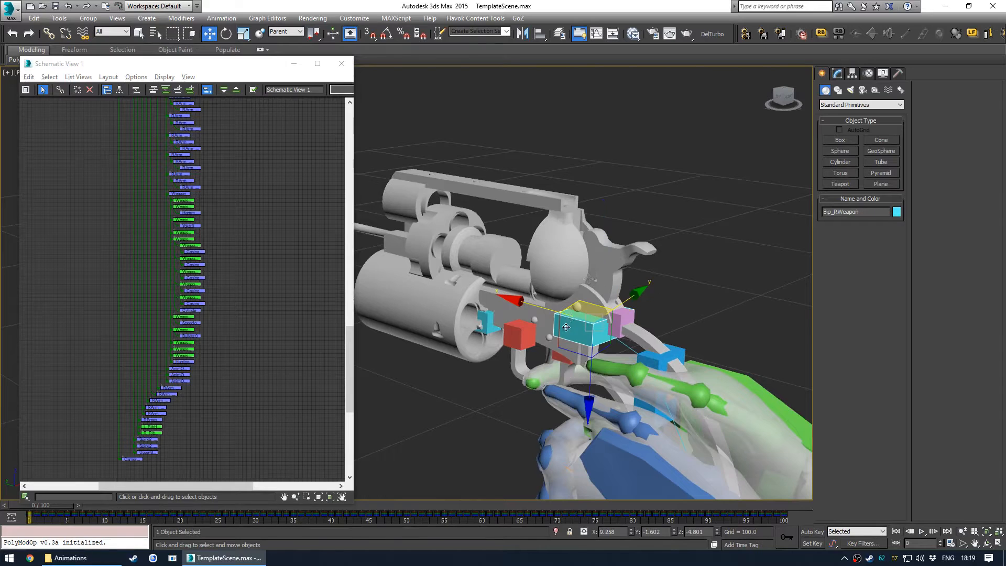
click(838, 73)
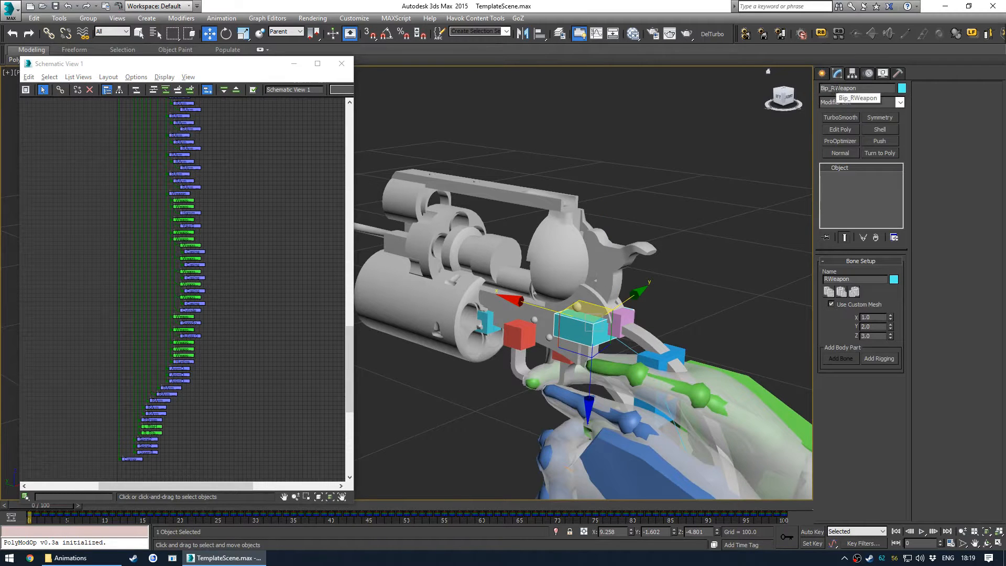
middle_drag(559, 333, 562, 319)
click(612, 254)
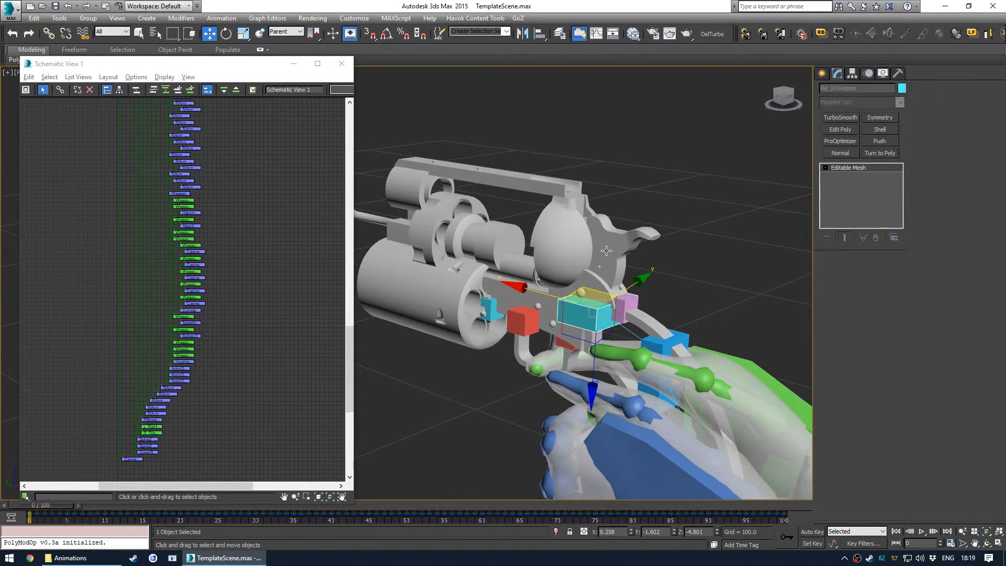
alt+middle_drag(606, 272, 575, 292)
click(631, 240)
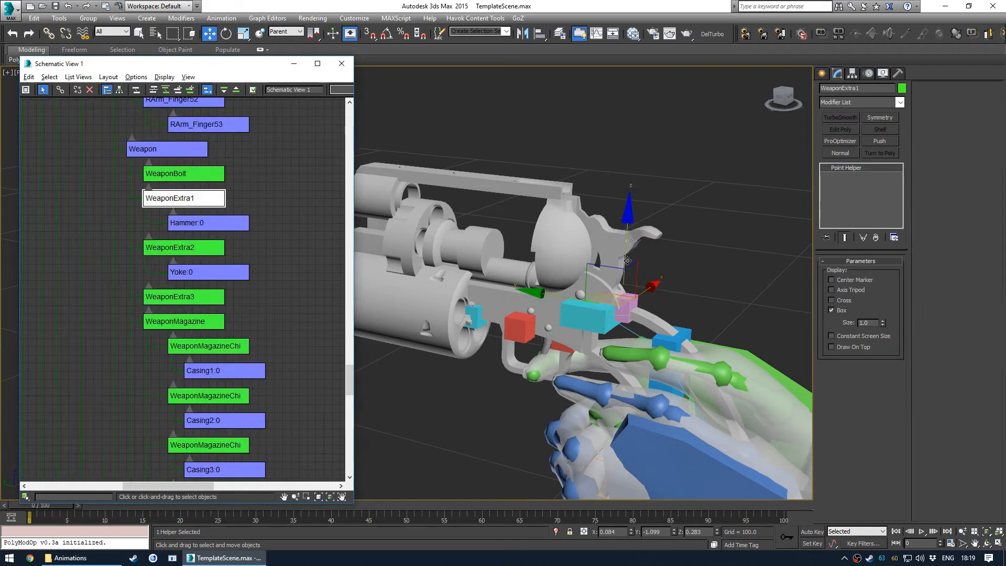
- Select Hammer:0 and zero its position relative to its WeaponExtra1 parent
click(195, 222)
drag(631, 533, 633, 538)
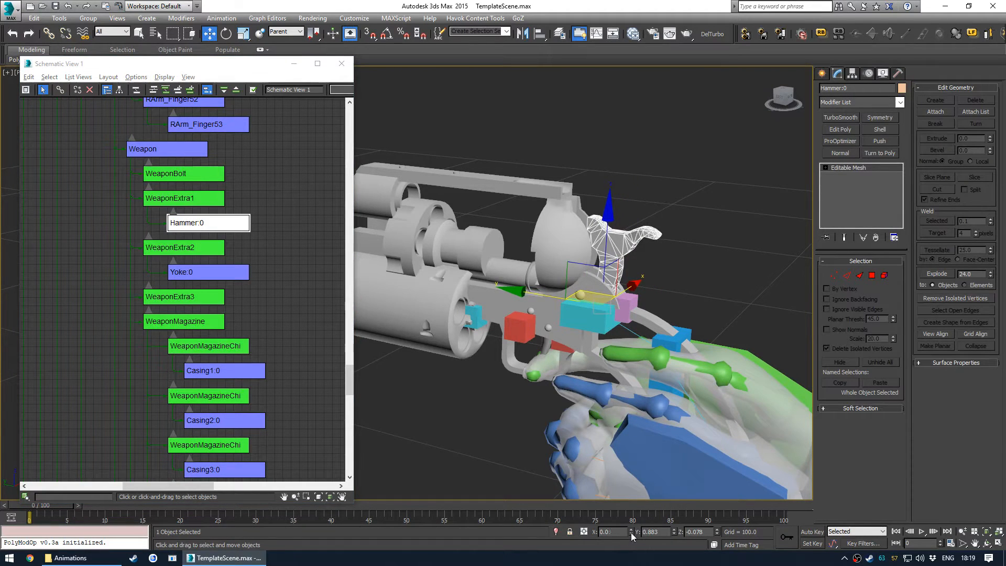
right_click(674, 532)
right_click(717, 532)
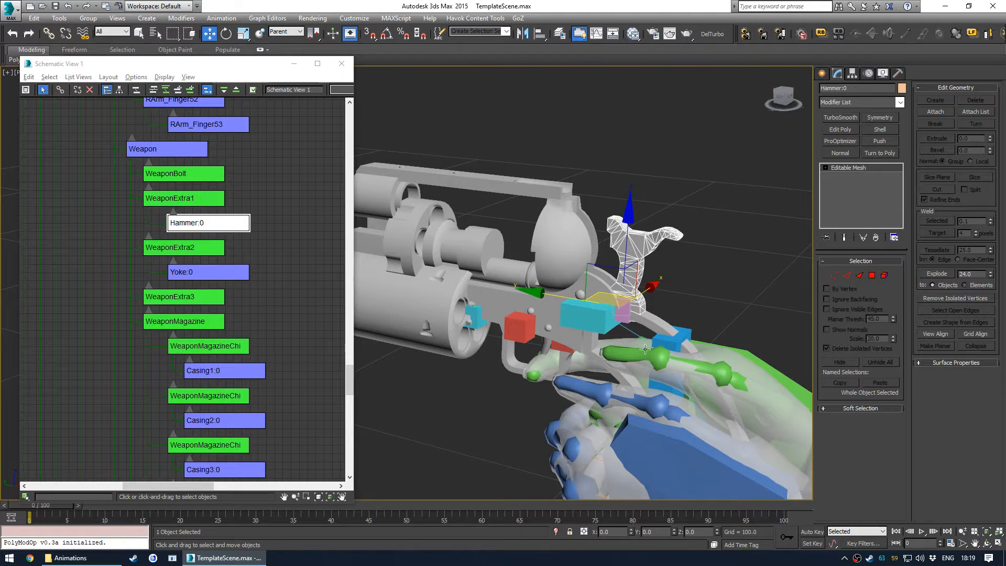
- Isolate the WeaponExtra1 bone with the hammer and scrub through the timeline to inspect it
ctrl+click(622, 313)
key(alt+q)
alt+middle_drag(624, 353, 661, 330)
click(661, 329)
click(530, 383)
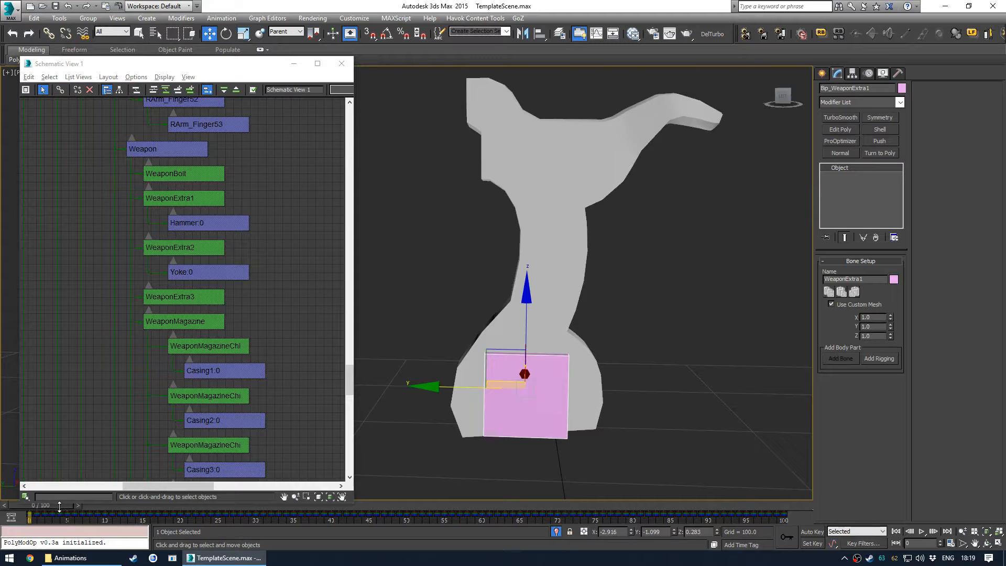
drag(112, 503, 112, 477)
drag(53, 505, 333, 503)
key(w)
middle_drag(555, 480, 539, 321)
key(alt+q)
scroll(539, 398, down, 3)
alt+middle_drag(540, 397, 530, 378)
middle_drag(522, 416, 547, 354)
drag(325, 504, 32, 491)
middle_drag(579, 279, 576, 309)
alt+middle_drag(575, 309, 561, 323)
scroll(553, 275, up, 5)
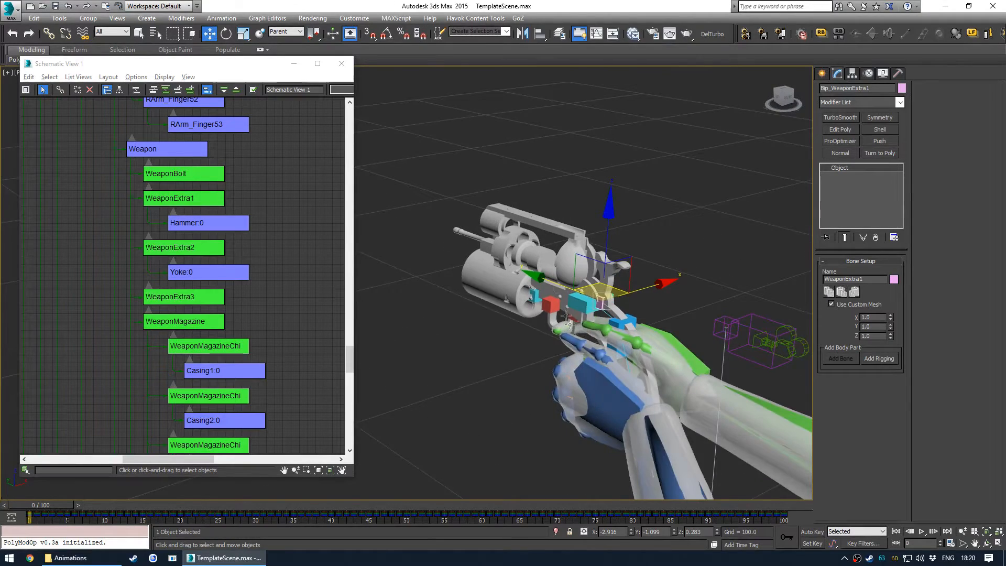
- Select Speedloader:0 and zero its position relative to its parent bone
click(549, 264)
scroll(213, 174, down, 5)
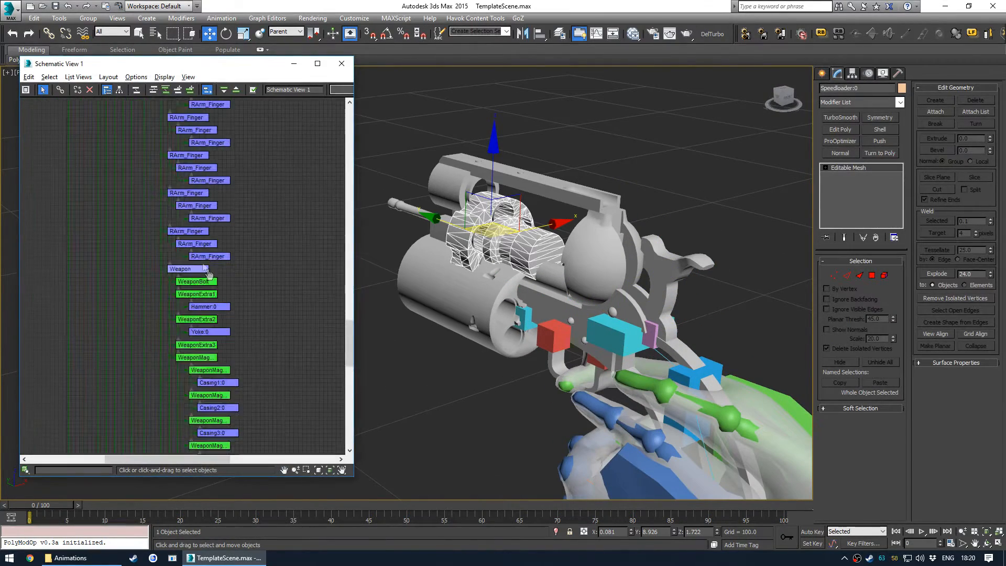
right_click(632, 534)
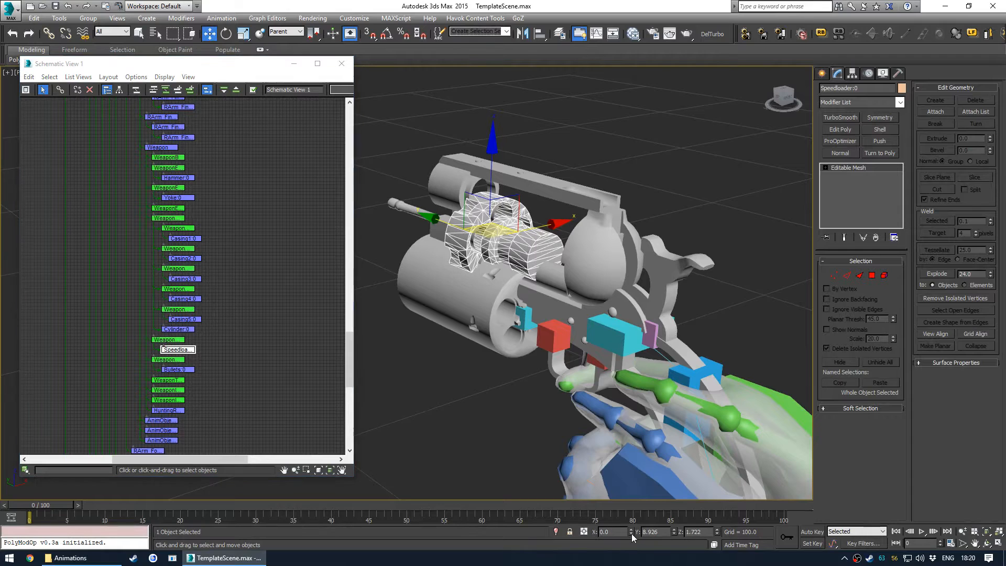
right_click(674, 533)
right_click(717, 531)
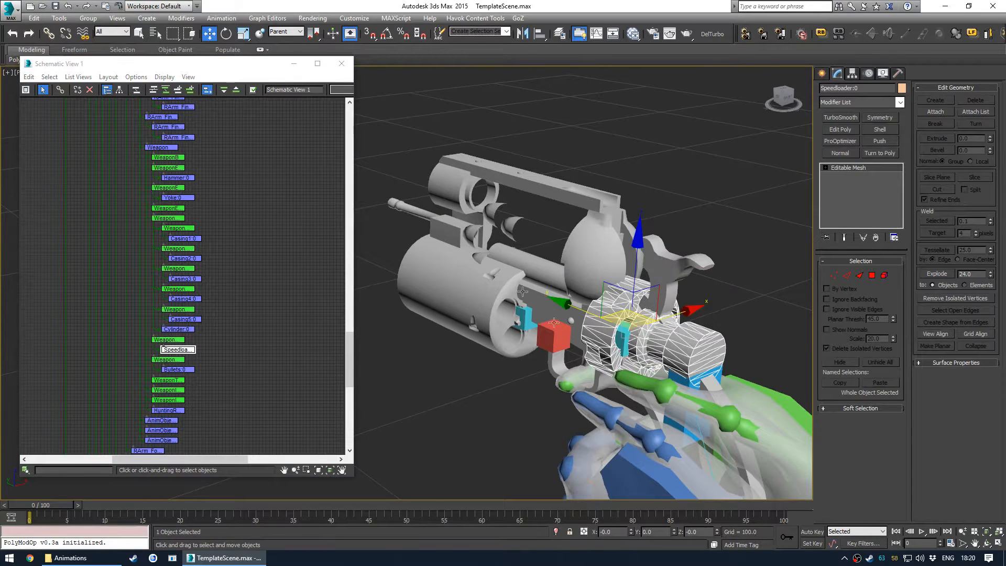
- Select Bullets:0 and zero its position relative to its WeaponOptics2 parent
click(178, 369)
right_click(631, 532)
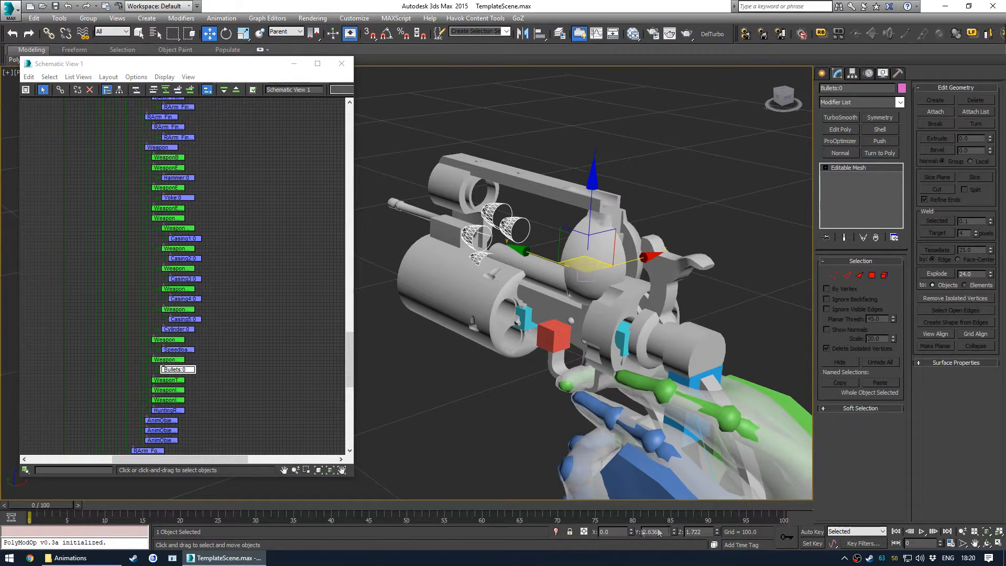
right_click(674, 532)
right_click(717, 531)
alt+middle_drag(592, 383, 542, 364)
scroll(160, 366, up, 1)
scroll(162, 367, up, 2)
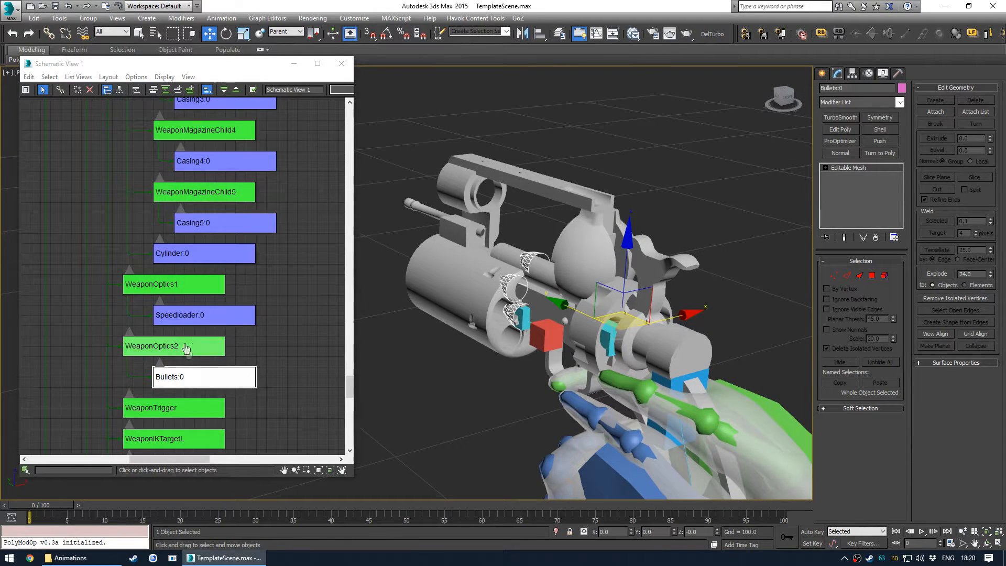
scroll(207, 307, down, 3)
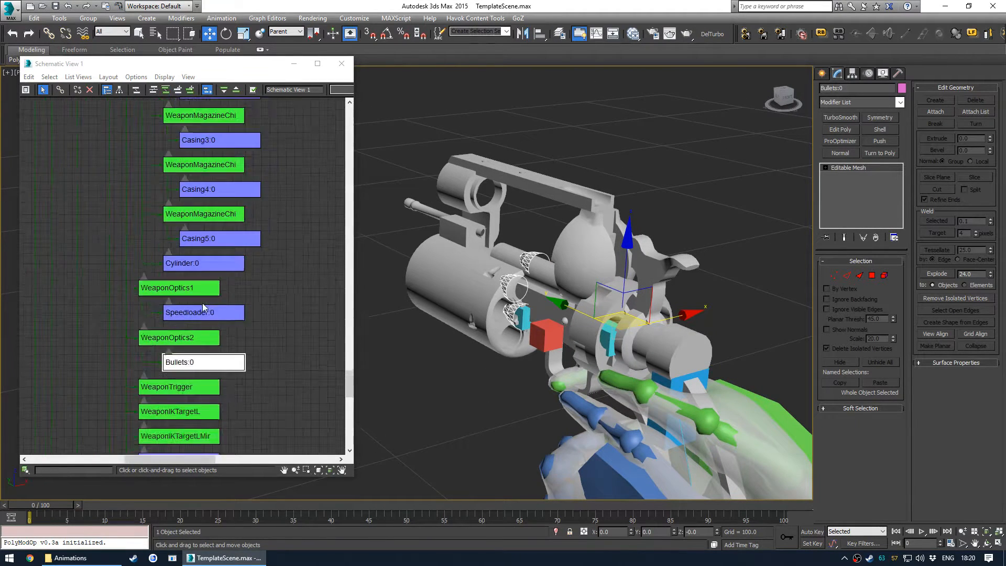
- Select Yoke:0 and zero its Y and Z position relative to its WeaponExtra parent bone
middle_drag(229, 283, 216, 366)
middle_drag(241, 282, 236, 298)
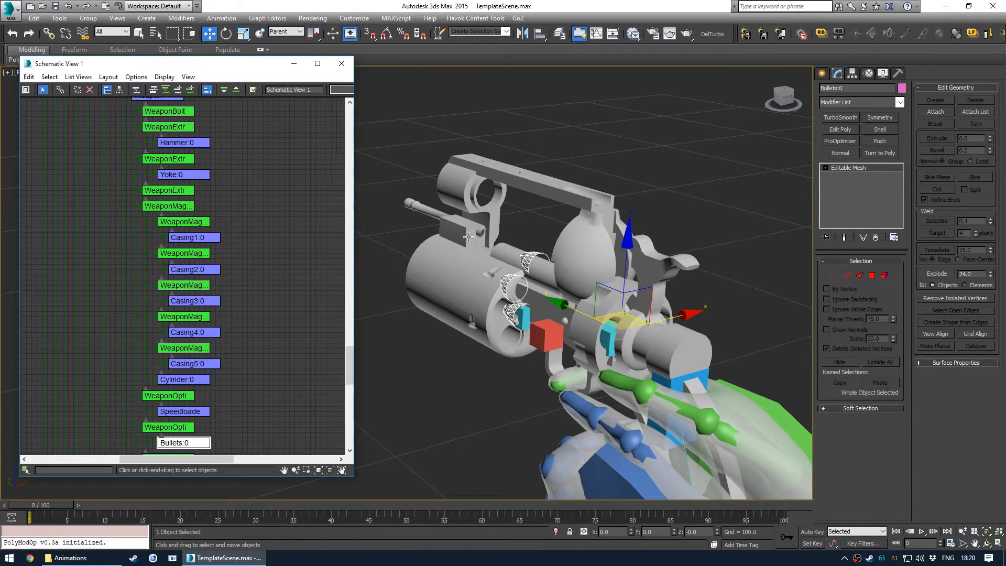
click(457, 230)
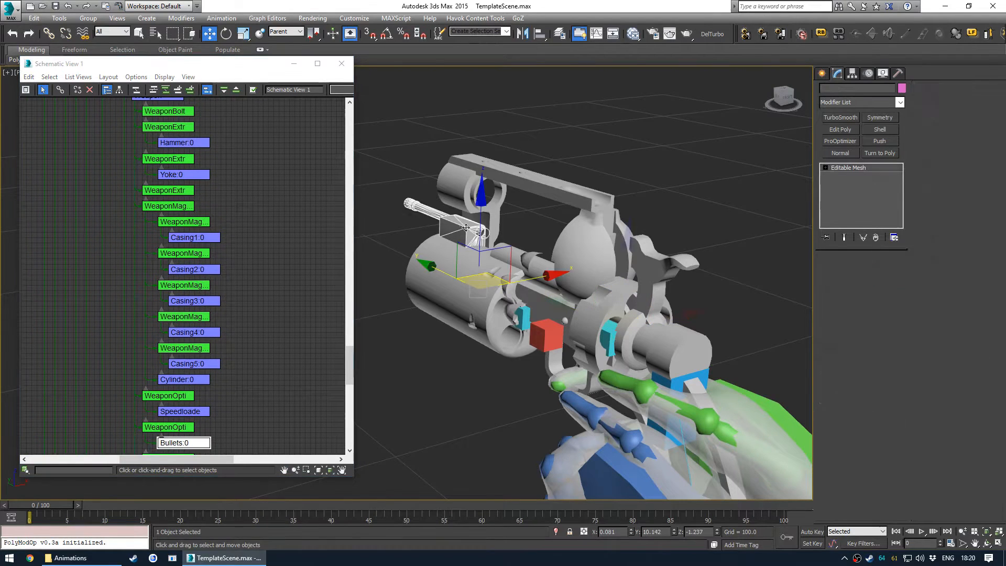
right_click(674, 533)
right_click(717, 533)
- Orbit and zoom around the revolver, selecting the receiver, to inspect how the aligned parts sit in the hand
scroll(629, 365, up, 1)
alt+middle_drag(629, 365, 550, 330)
scroll(644, 388, down, 3)
click(585, 331)
scroll(587, 337, up, 4)
scroll(587, 335, down, 6)
scroll(586, 326, up, 4)
scroll(586, 326, up, 4)
scroll(549, 376, down, 4)
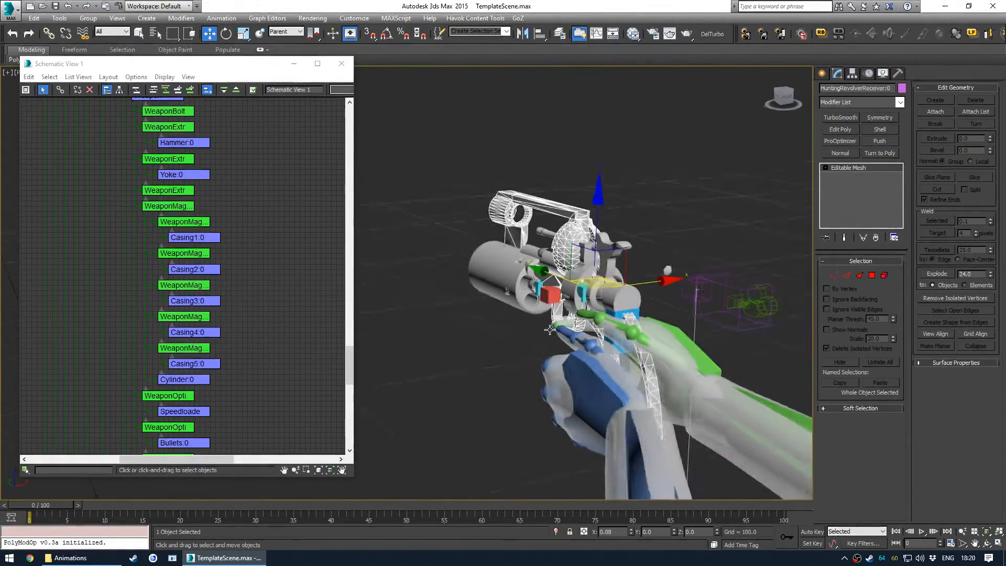
click(494, 355)
scroll(543, 320, up, 5)
scroll(554, 318, down, 3)
scroll(554, 319, down, 4)
middle_drag(555, 318, 546, 362)
scroll(557, 363, up, 2)
scroll(557, 364, down, 2)
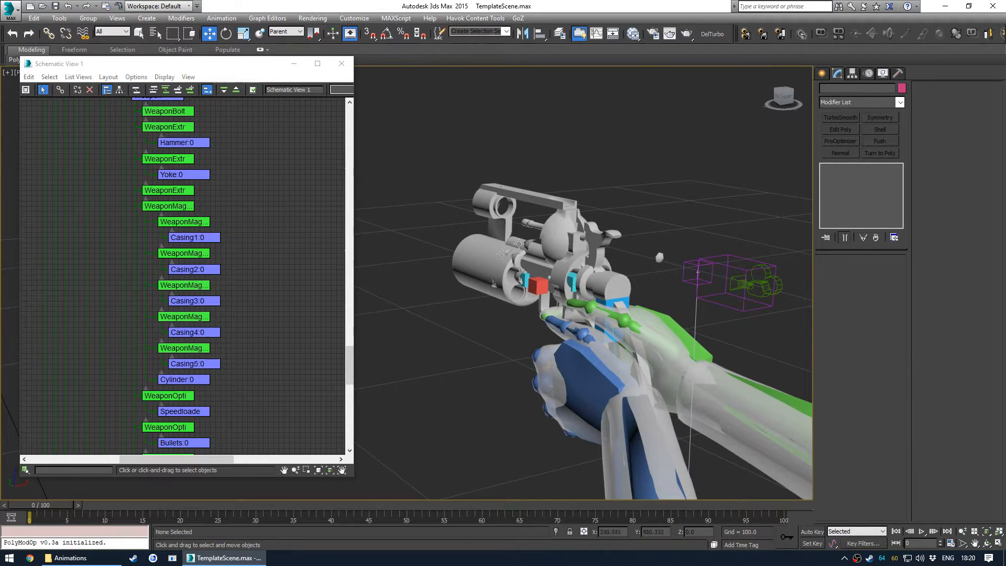
click(552, 226)
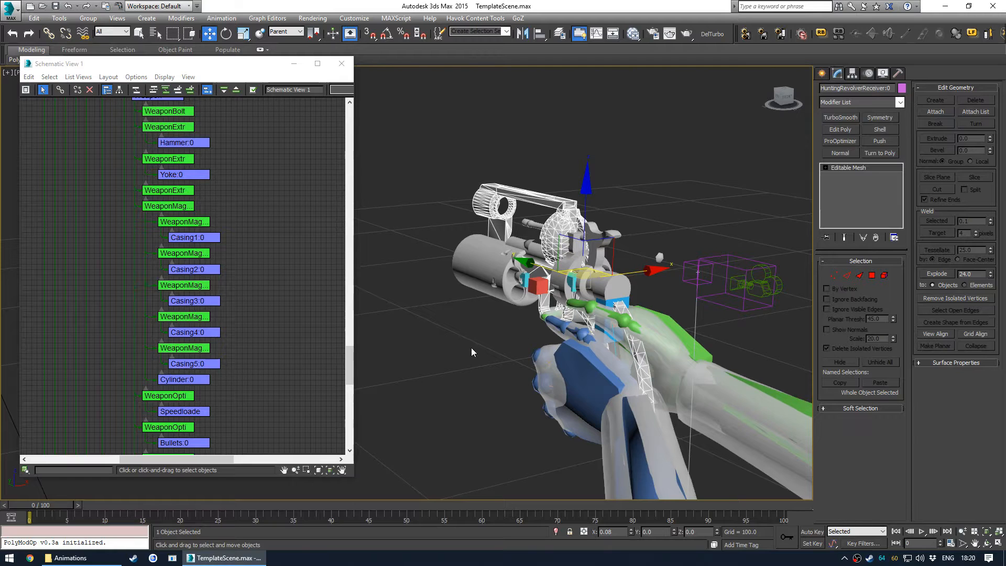
click(465, 334)
middle_drag(465, 334, 485, 325)
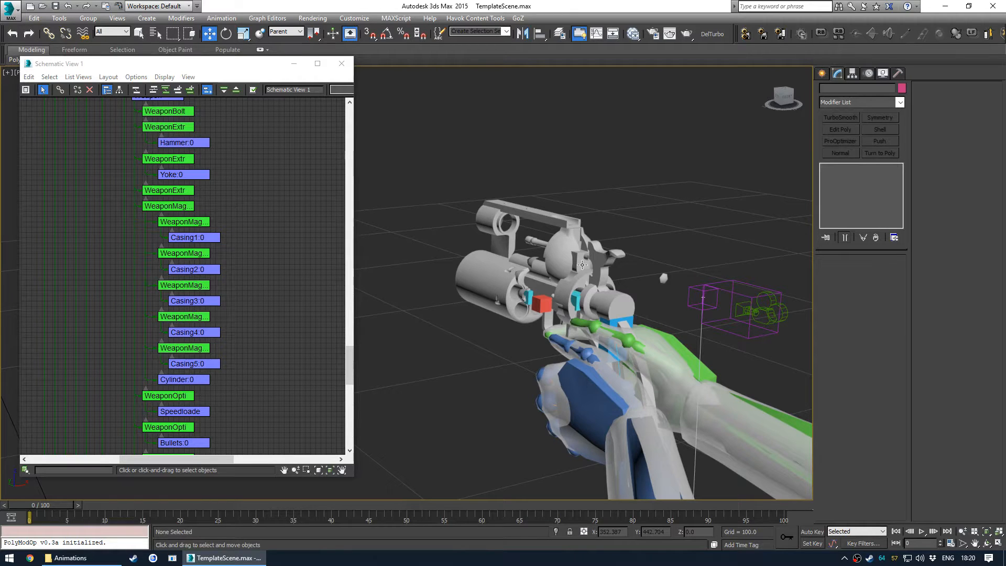
- Inspect the cylinder and the WeaponMagazine helper's placement by orbiting and zooming around the revolver and selecting them
alt+middle_drag(553, 275, 593, 289)
scroll(571, 313, down, 5)
middle_drag(421, 224, 524, 304)
scroll(551, 265, up, 4)
scroll(472, 293, up, 6)
alt+middle_drag(451, 285, 486, 273)
click(480, 270)
scroll(173, 244, down, 1)
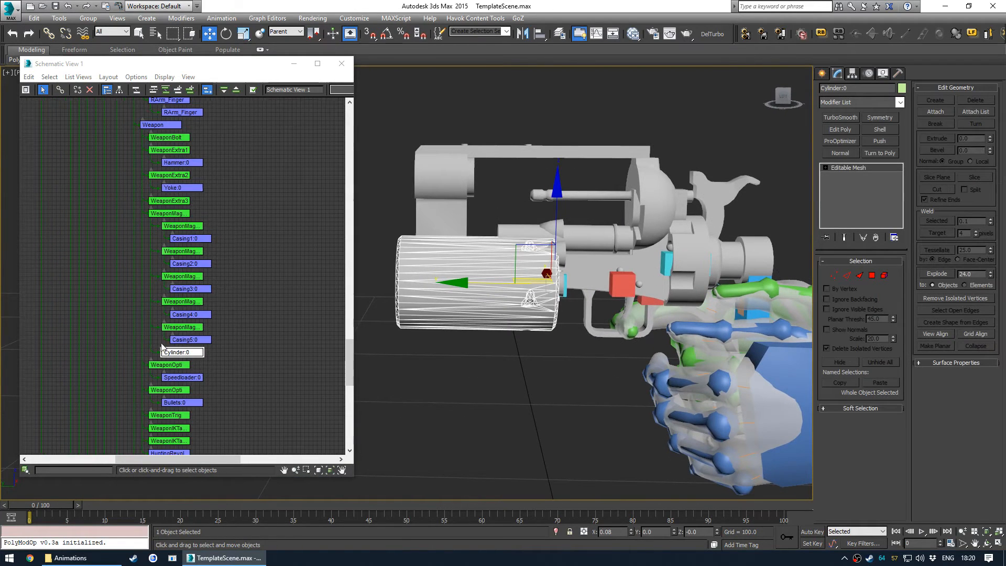
click(173, 214)
scroll(173, 215, up, 3)
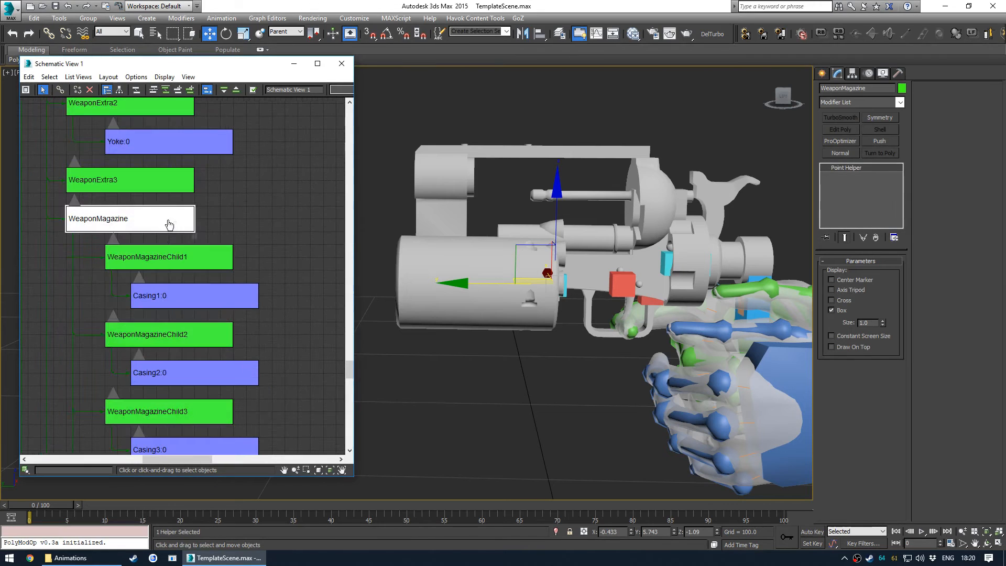
middle_drag(491, 259, 505, 270)
key(v)
click(523, 316)
middle_drag(493, 224, 650, 249)
scroll(566, 290, up, 4)
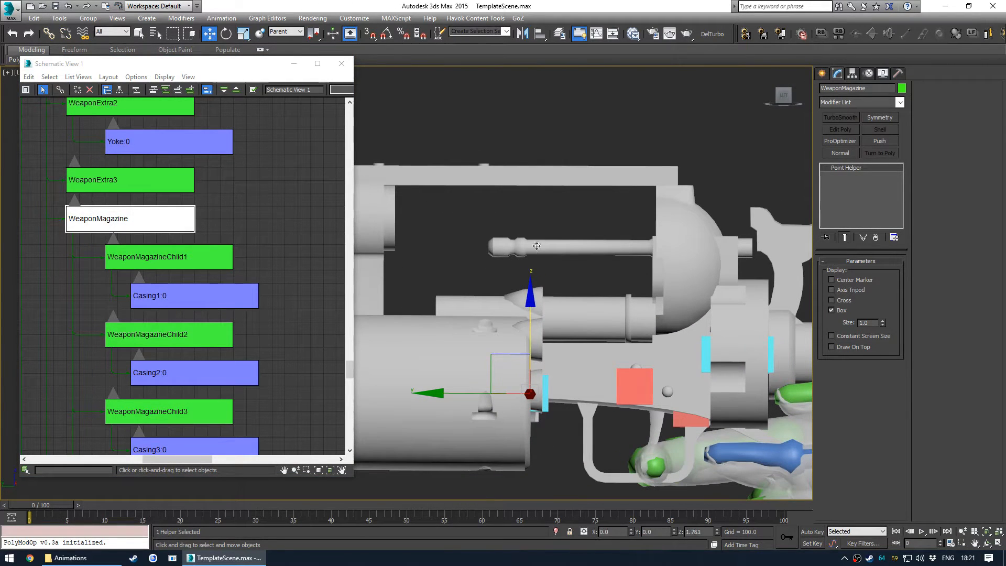
drag(54, 506, 51, 509)
scroll(127, 239, down, 8)
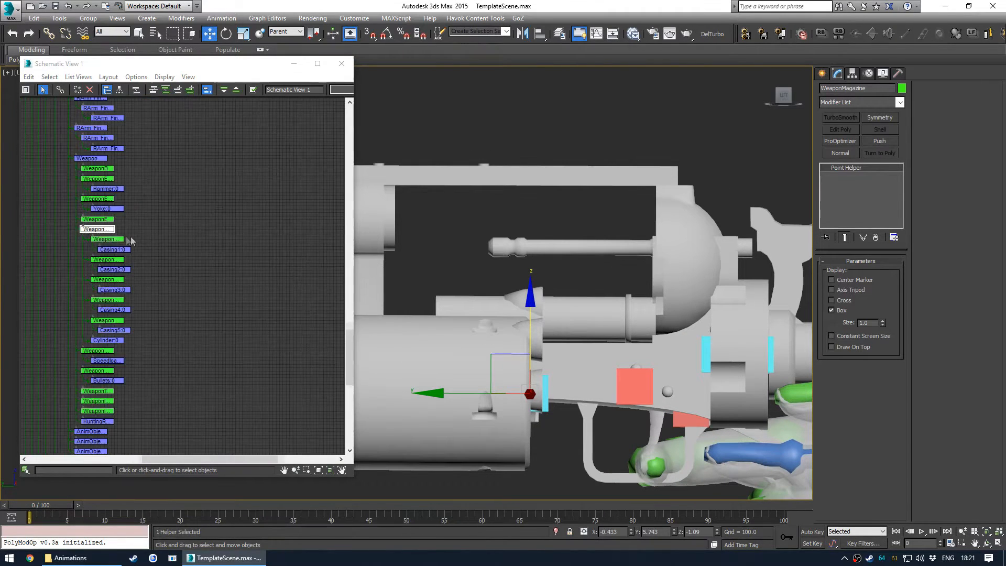
- Select every object in the scene from the schematic view
middle_drag(163, 104, 184, 225)
scroll(186, 215, up, 4)
scroll(188, 209, up, 4)
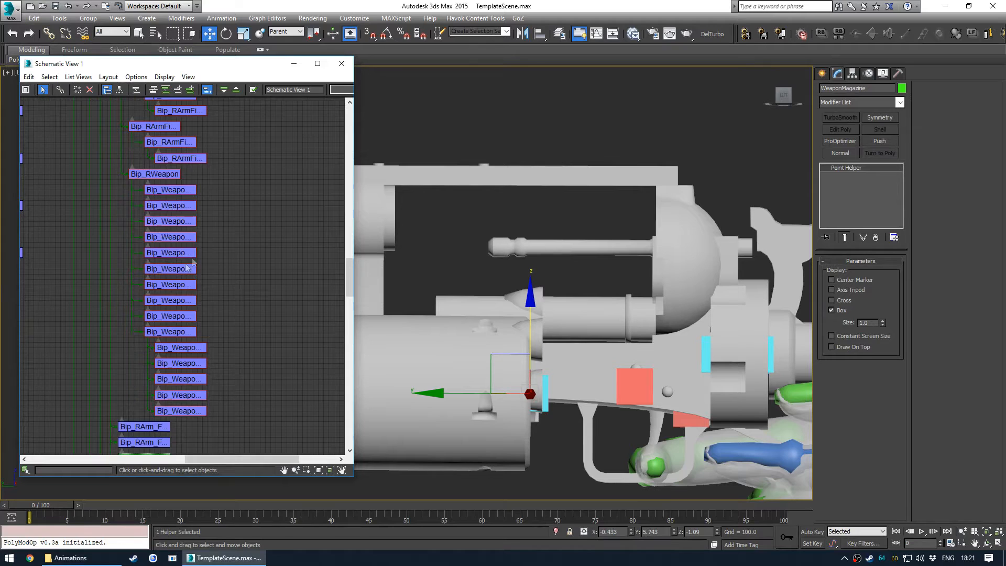
scroll(185, 206, down, 8)
scroll(191, 214, up, 8)
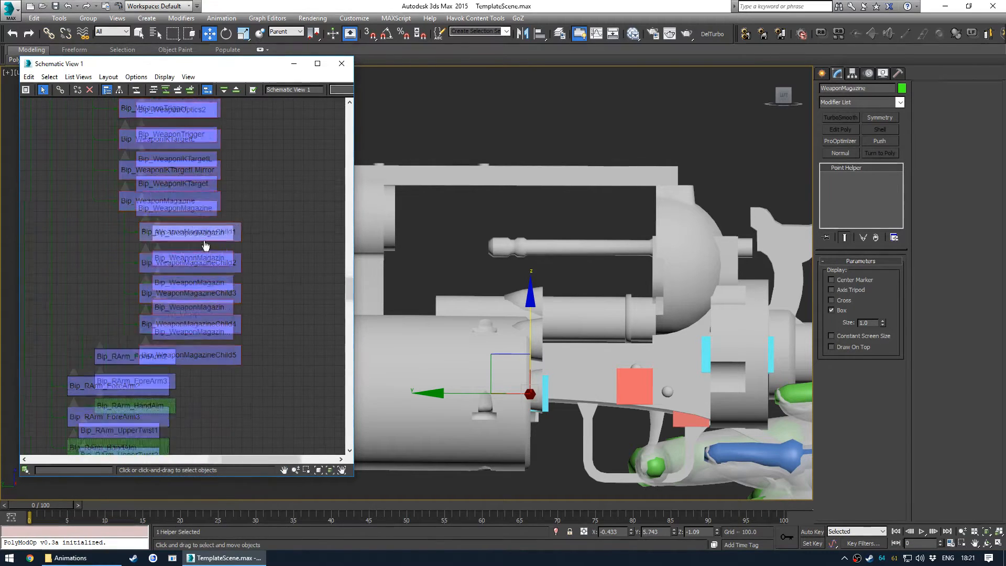
click(189, 206)
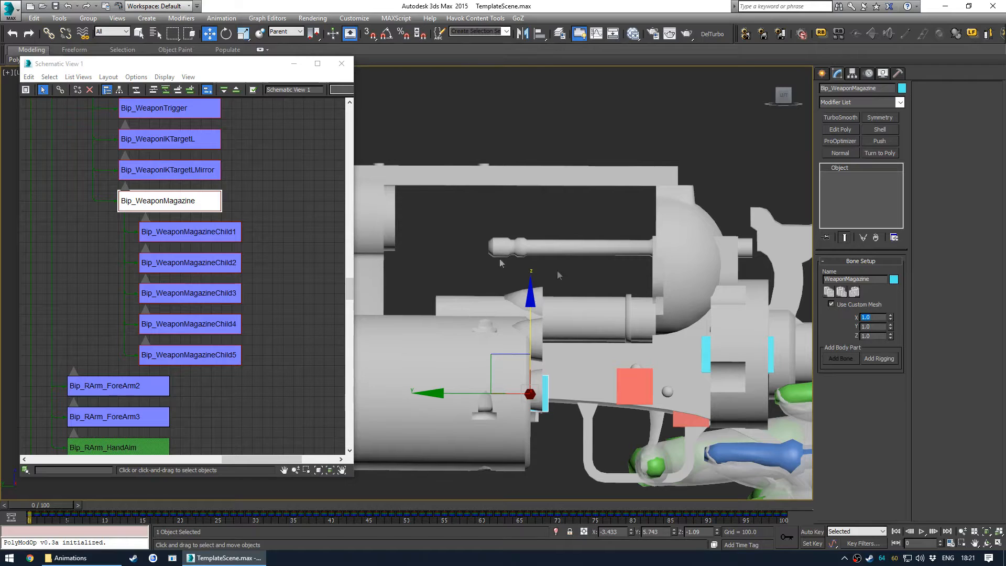
scroll(224, 237, down, 8)
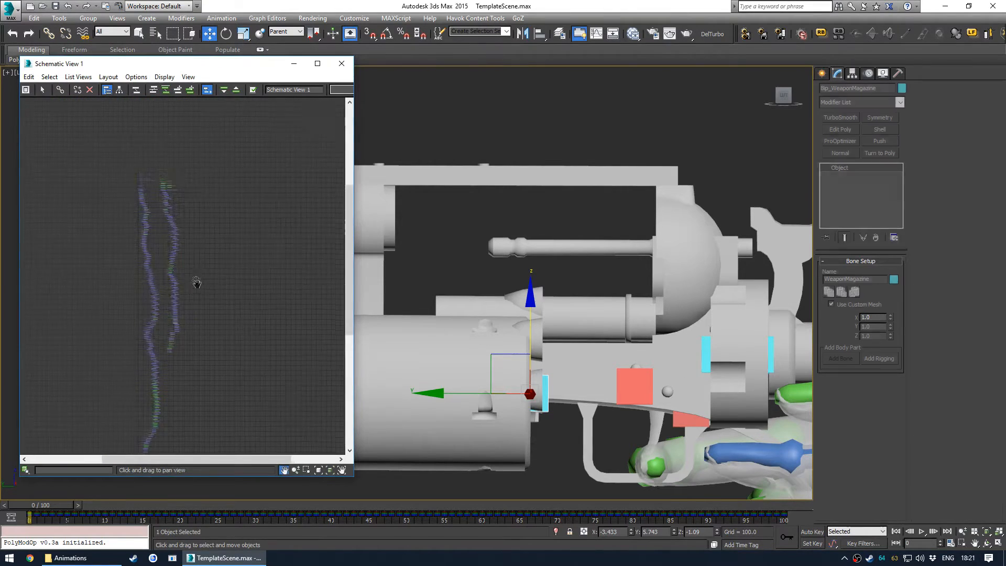
middle_drag(198, 258, 235, 239)
scroll(225, 281, up, 3)
key(ctrl+a)
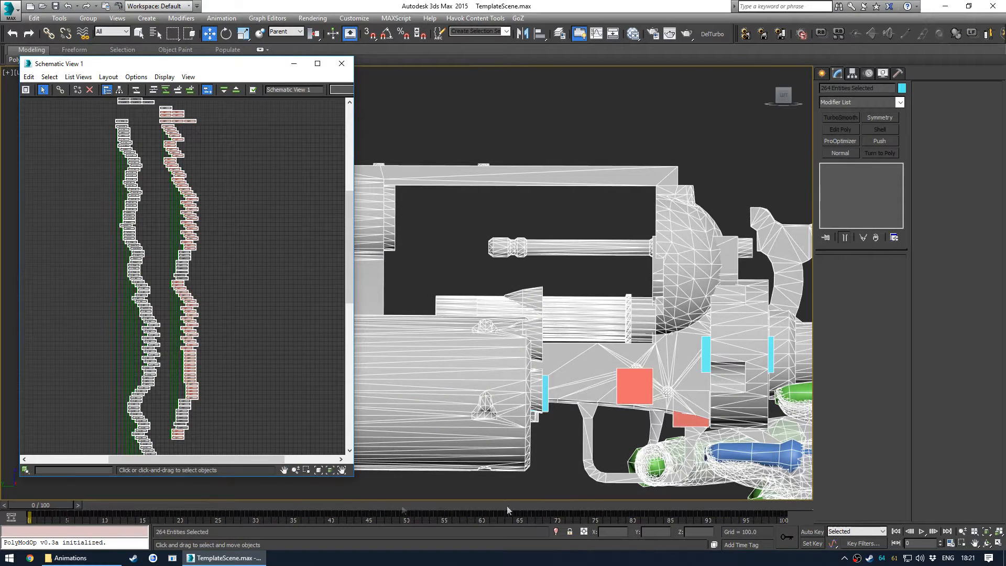
- Set the animation range to start at frame -5 and end at frame 120
click(950, 546)
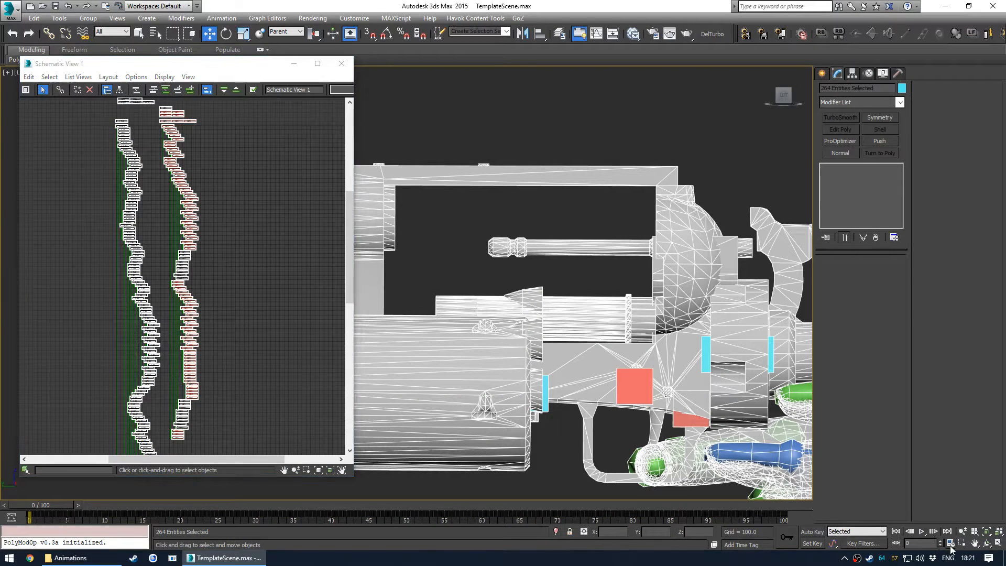
click(944, 540)
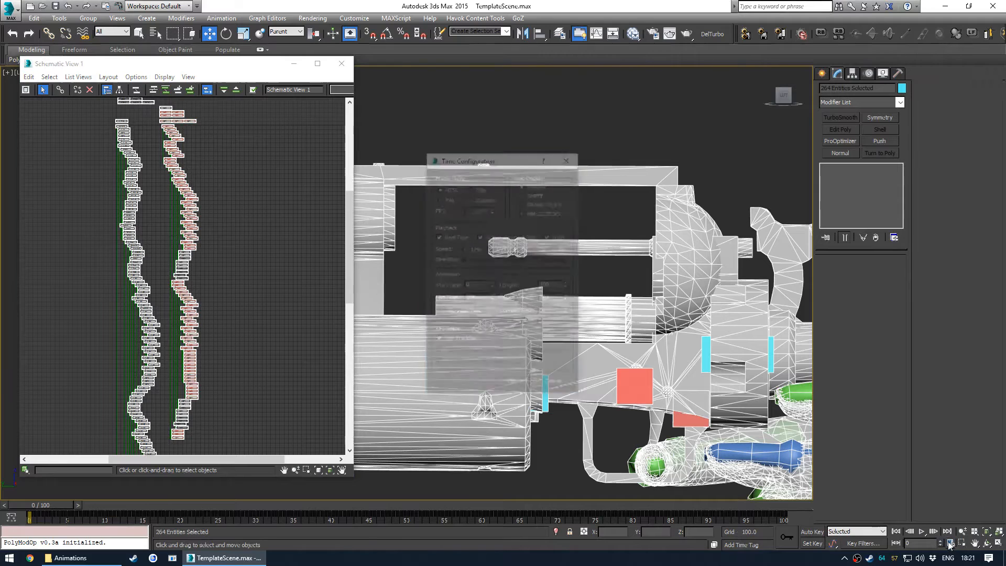
text(-5)
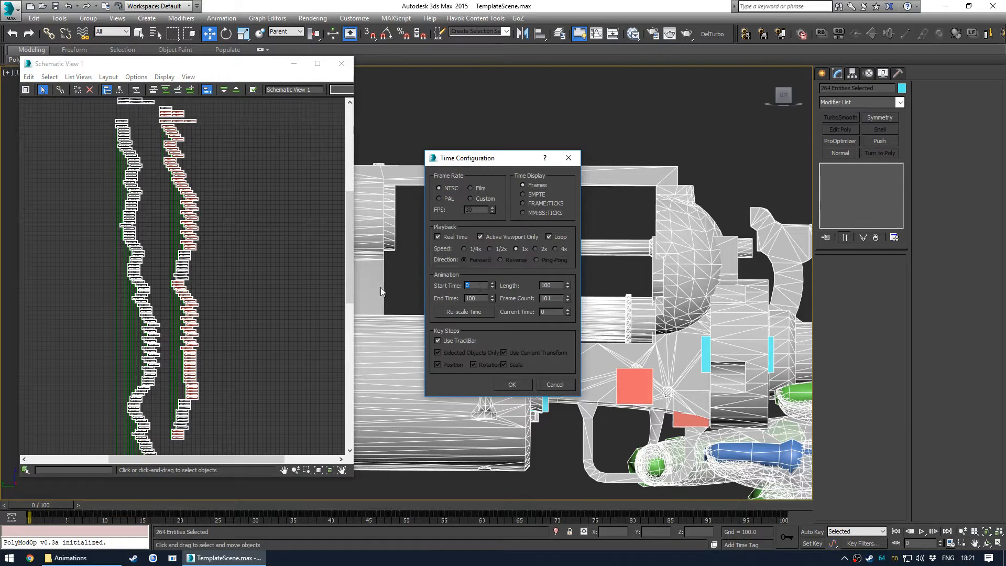
key(Tab)
text(1)
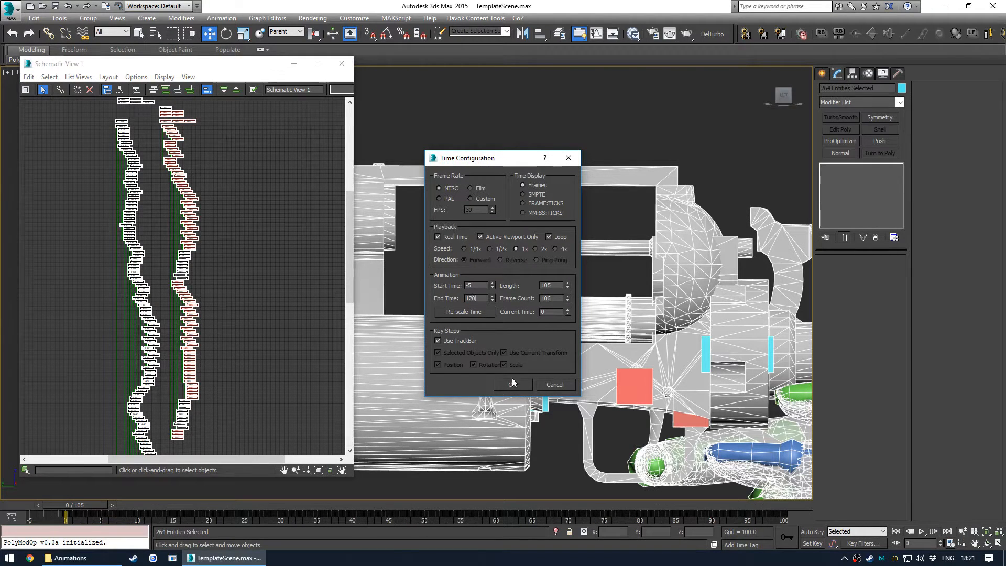
click(513, 384)
- Delete all keys across the timeline for the selected objects and return the time slider to frame 0
drag(77, 507, 45, 492)
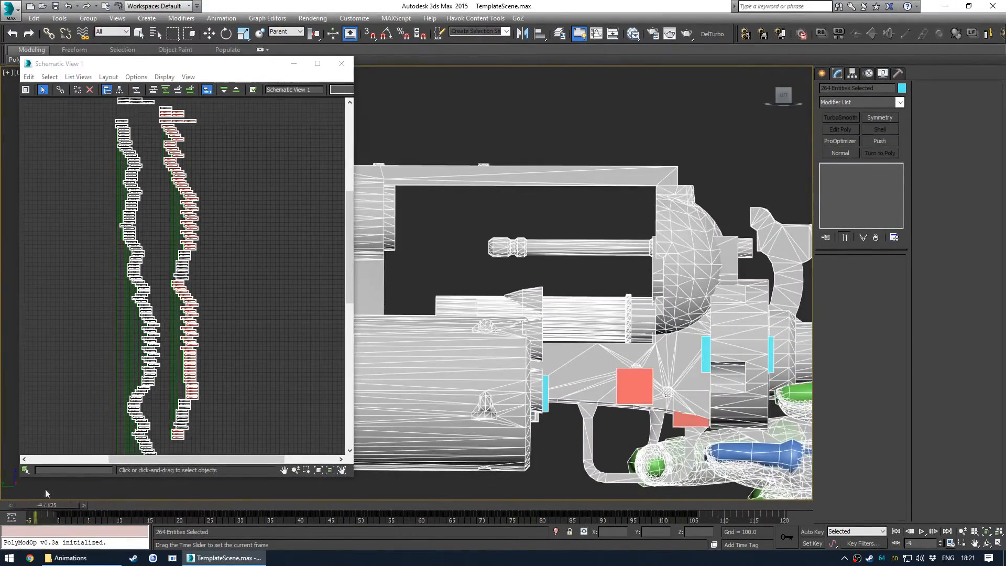
drag(712, 517, 81, 516)
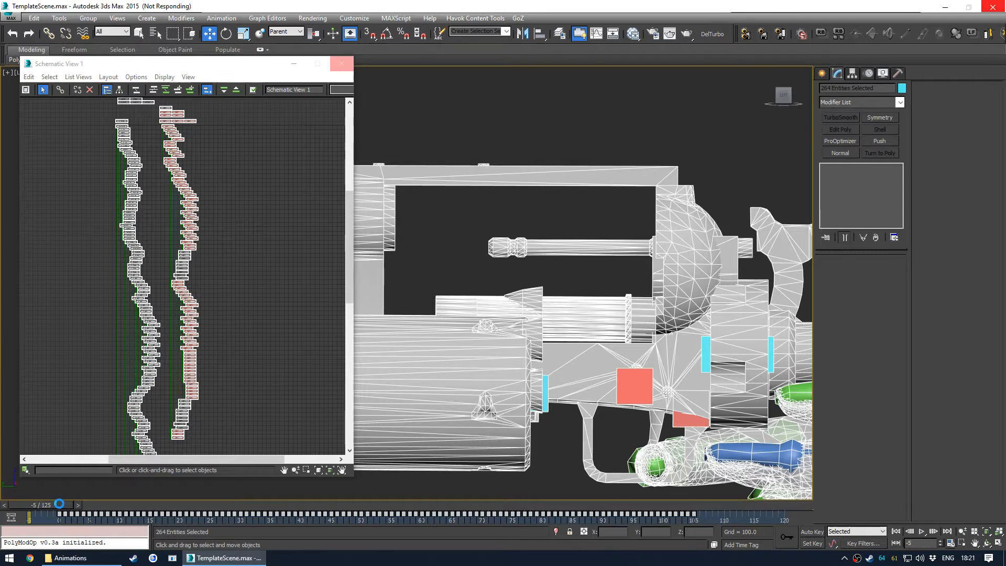
key(Delete)
drag(52, 502, 77, 504)
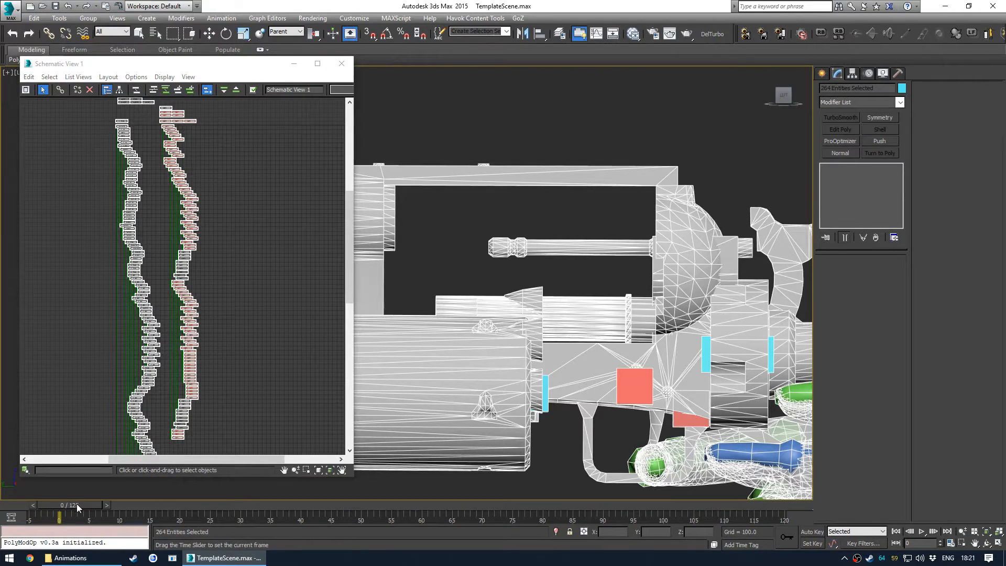
- Select the Bip_WeaponMagazine bone in the schematic view
click(254, 230)
scroll(203, 216, up, 5)
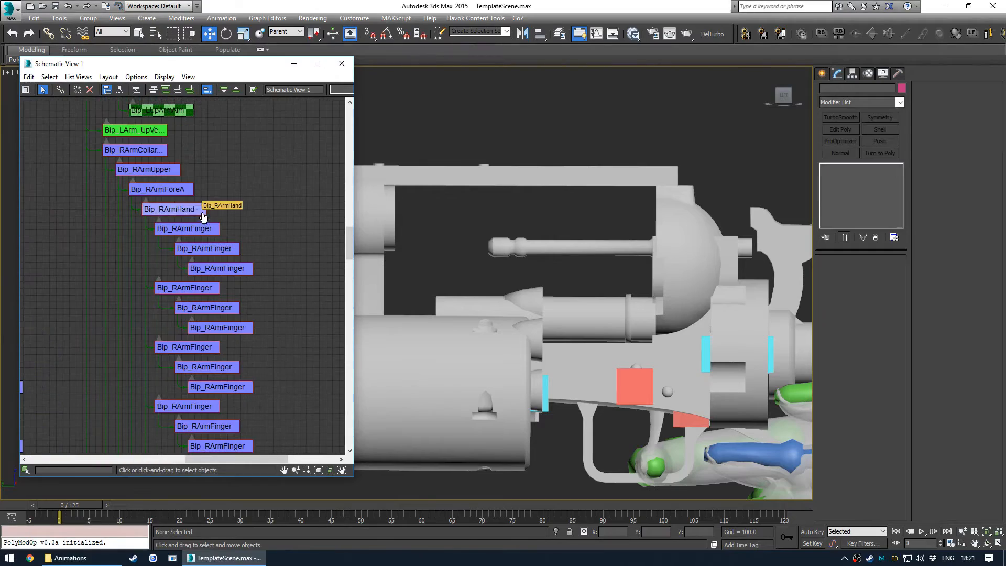
click(343, 66)
click(612, 34)
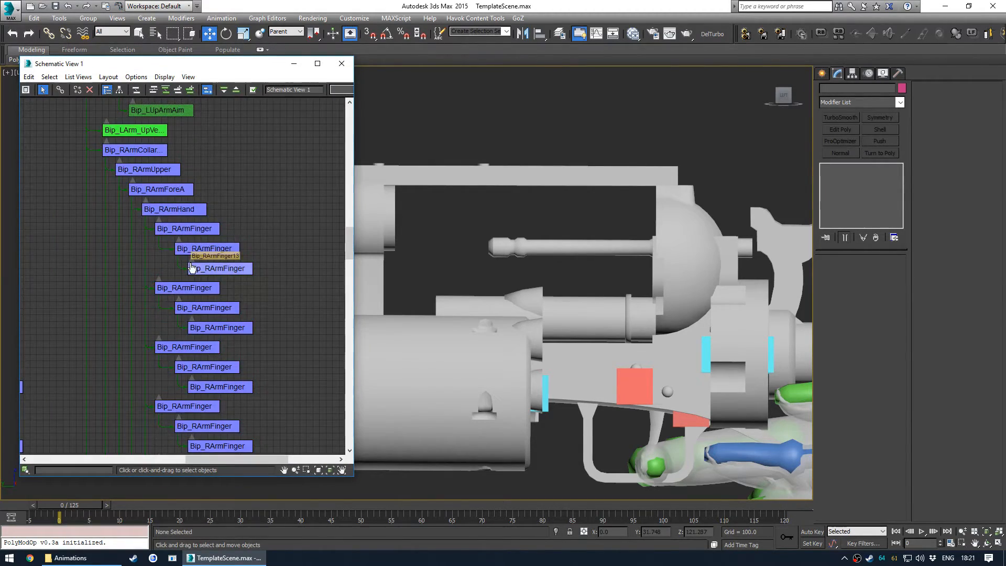
scroll(192, 267, down, 6)
middle_drag(220, 311, 216, 202)
scroll(207, 241, up, 5)
scroll(172, 220, up, 3)
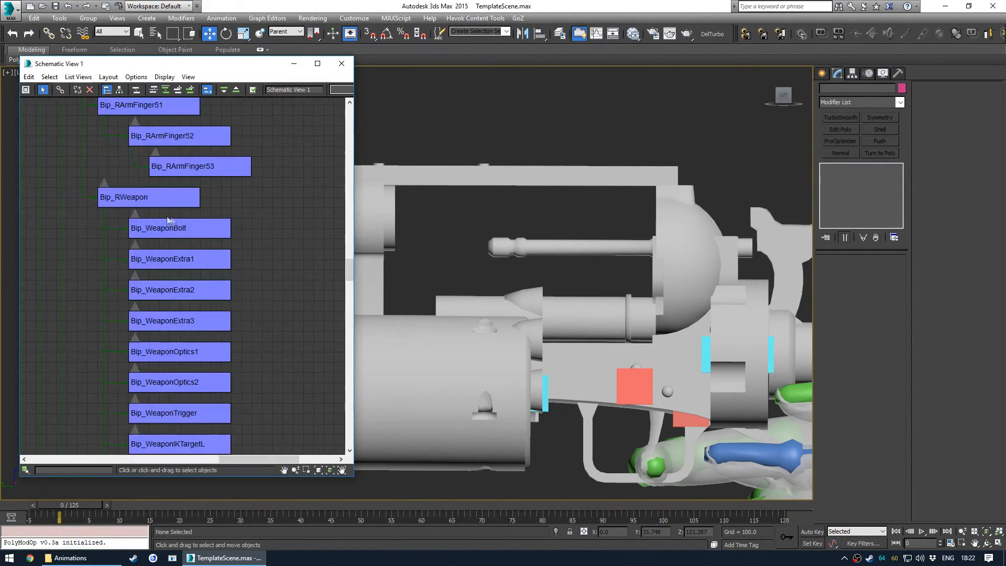
scroll(173, 220, down, 6)
scroll(209, 213, up, 4)
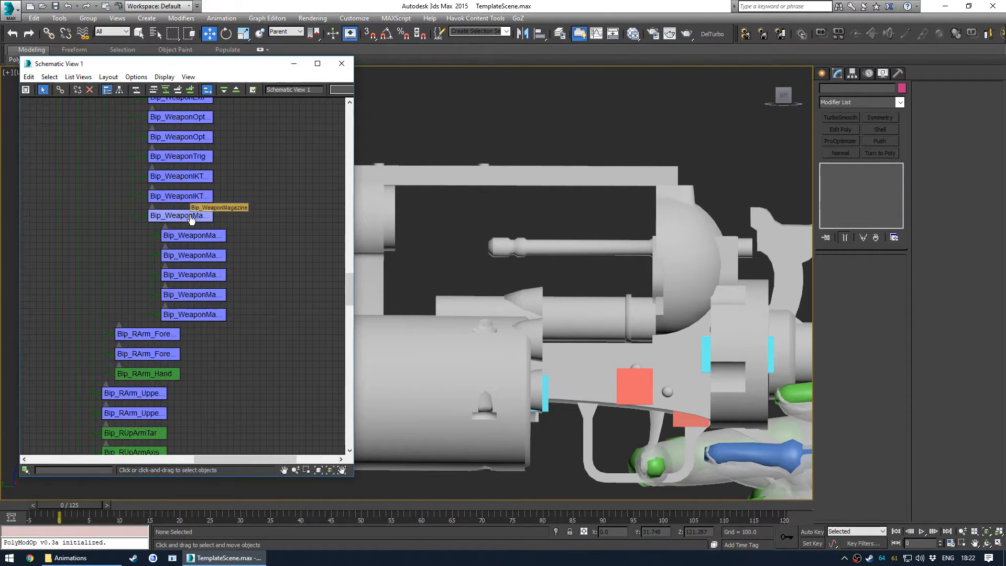
click(191, 220)
- Move the Bip_WeaponMagazine bone, snapping it to a vertex at the centre of the cylinder
drag(497, 355, 554, 336)
middle_drag(633, 411, 613, 337)
scroll(614, 337, up, 4)
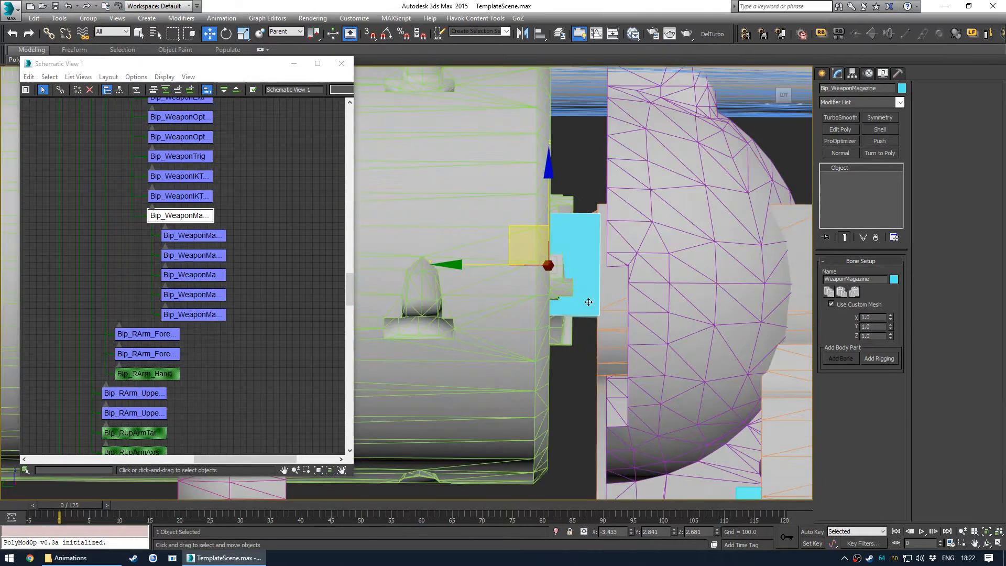
scroll(565, 193, down, 1)
drag(552, 161, 616, 257)
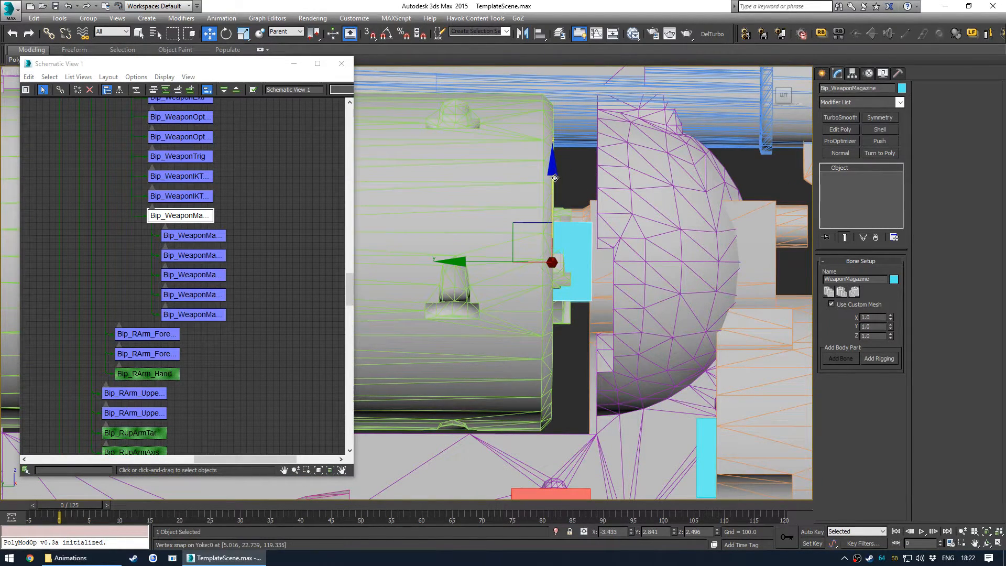
scroll(534, 238, down, 2)
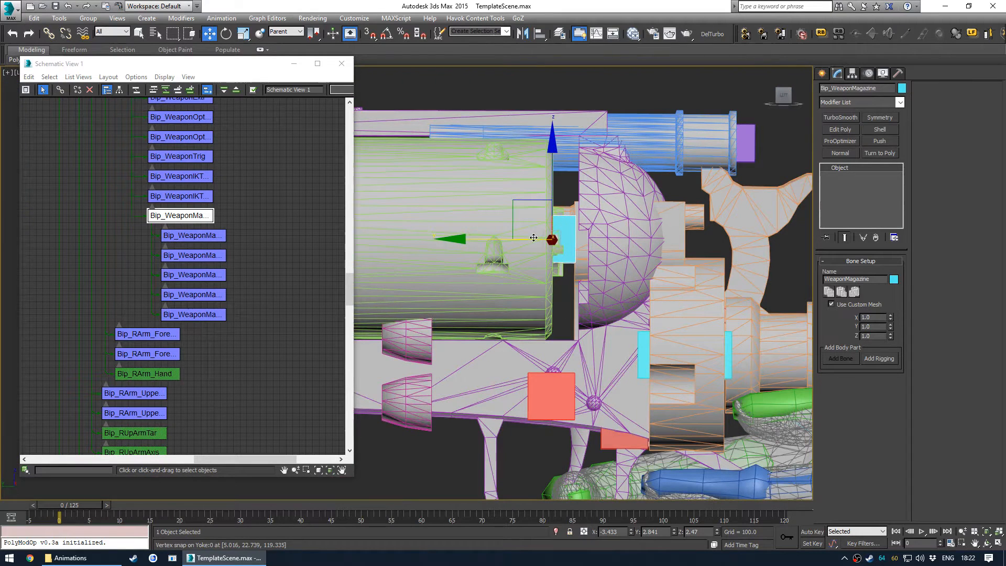
drag(462, 244, 463, 239)
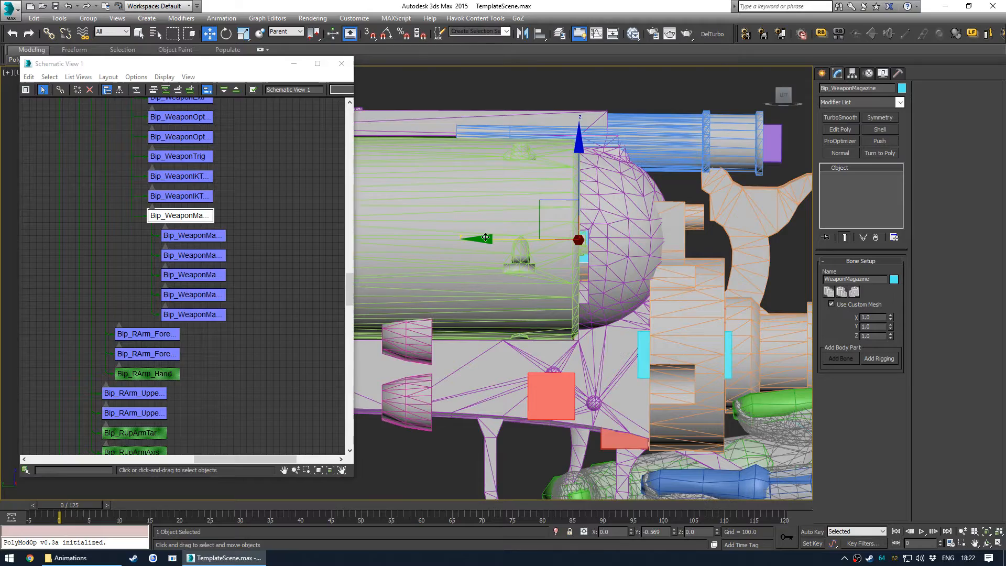
scroll(570, 244, up, 4)
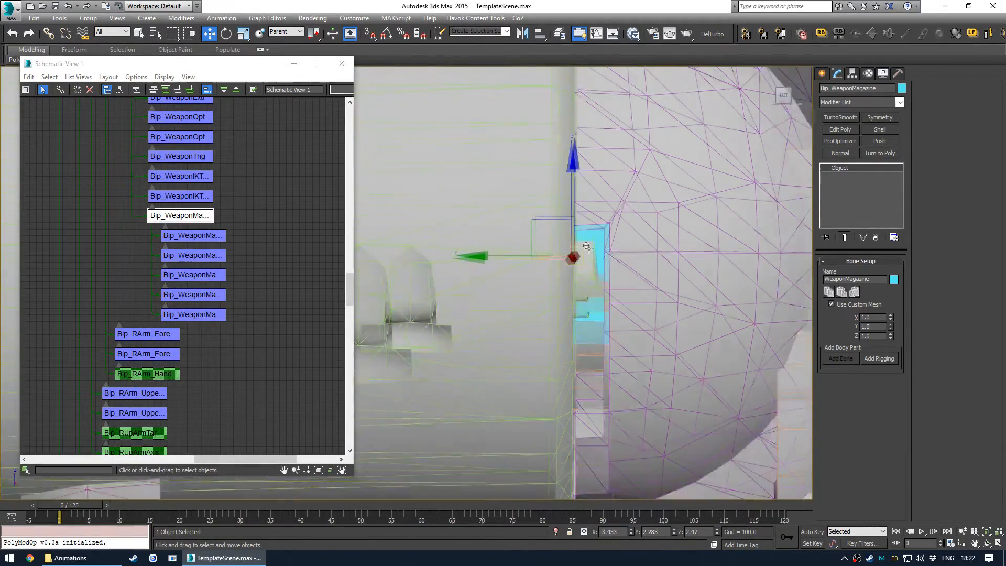
scroll(580, 240, down, 5)
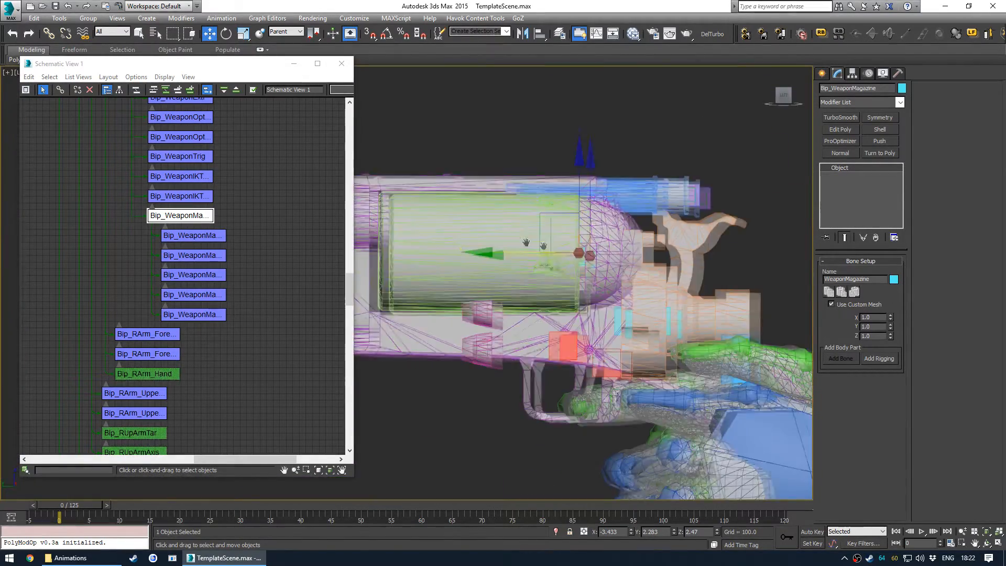
scroll(602, 241, up, 4)
scroll(629, 243, up, 4)
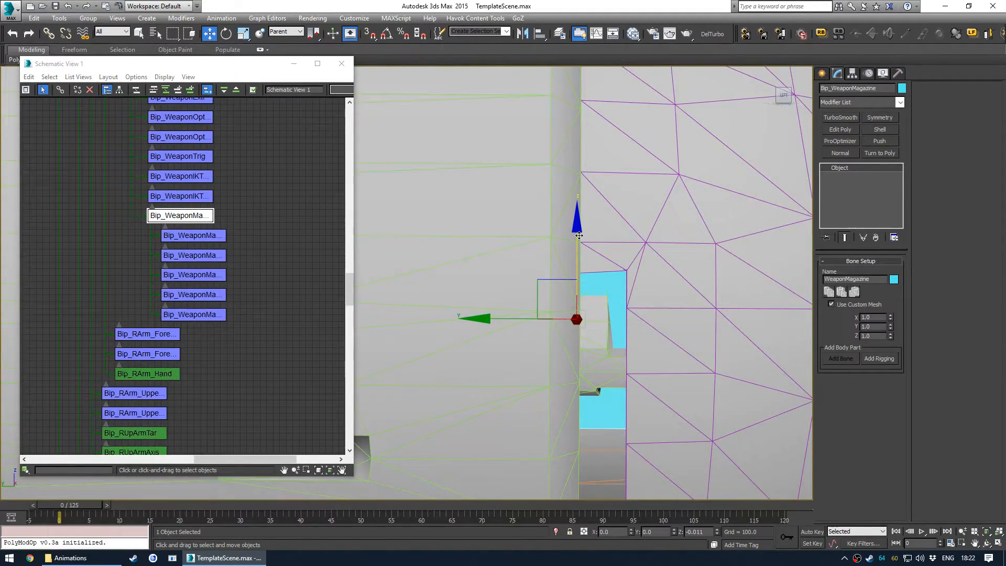
scroll(577, 232, down, 5)
alt+middle_drag(571, 236, 511, 261)
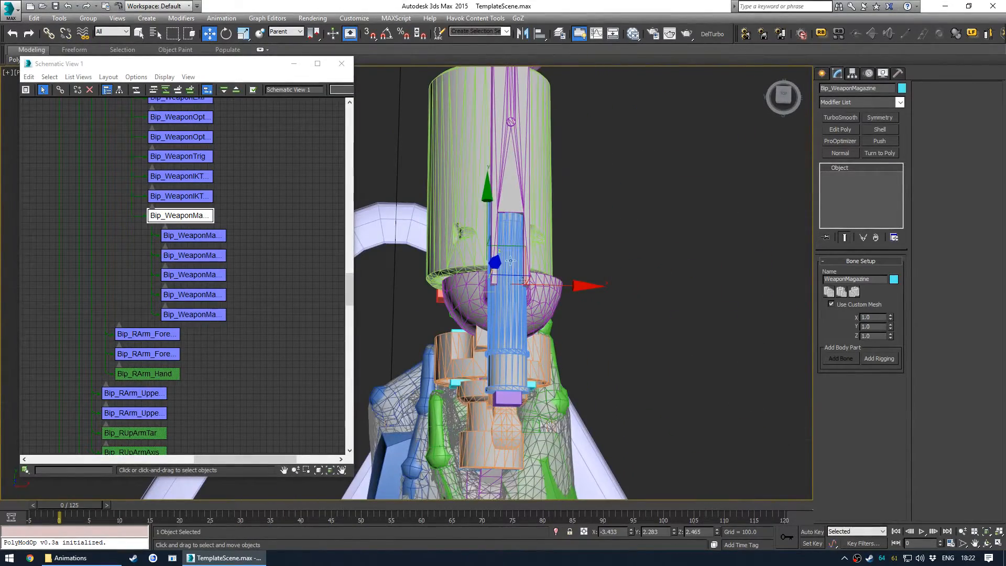
- Align the Bip_WeaponMagazine bone's X position to the target object's pivot point
key(alt+a)
click(427, 295)
click(539, 213)
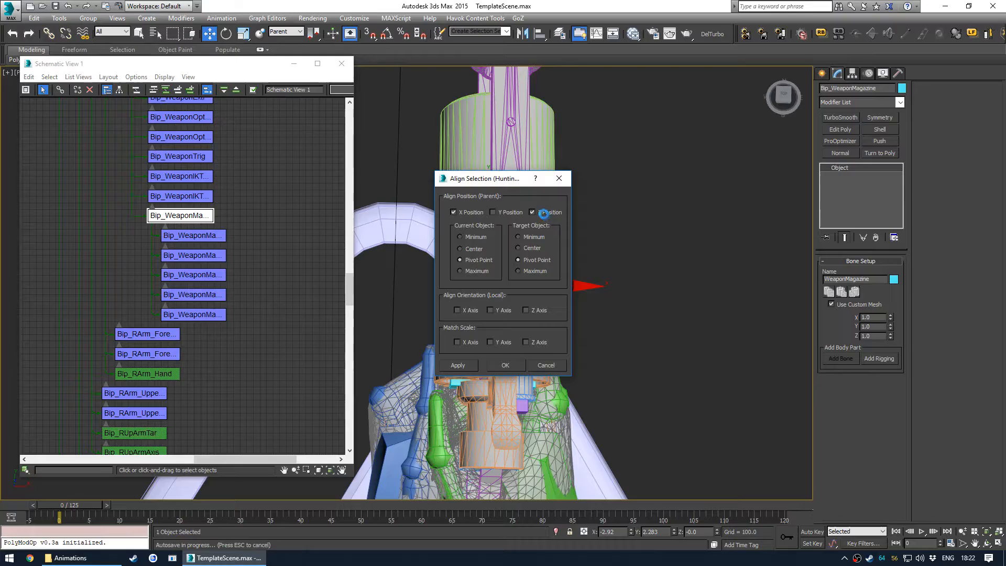
click(544, 212)
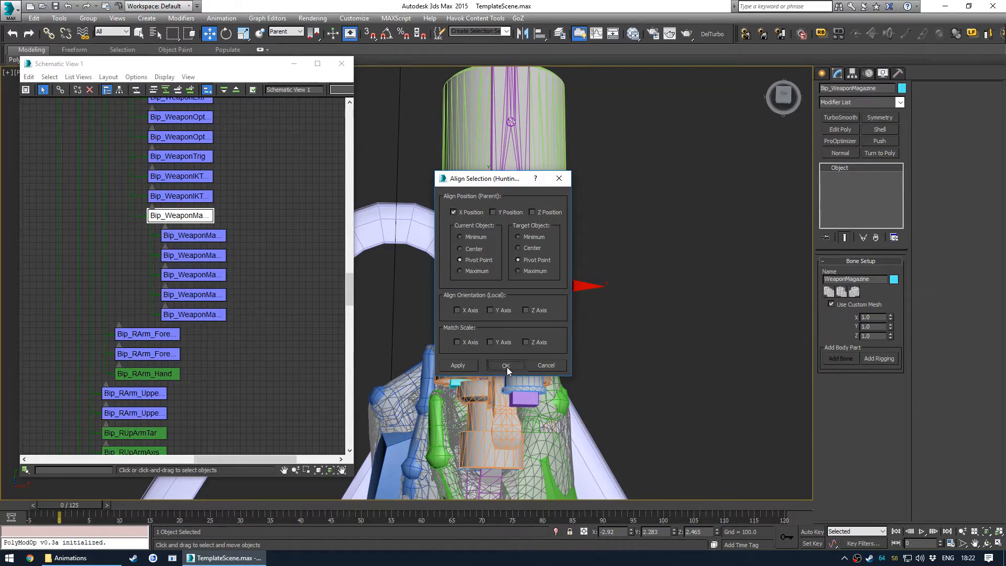
click(506, 366)
- Select the weapon magazine bones together with the cylinder and casing parts
alt+middle_drag(525, 273, 528, 252)
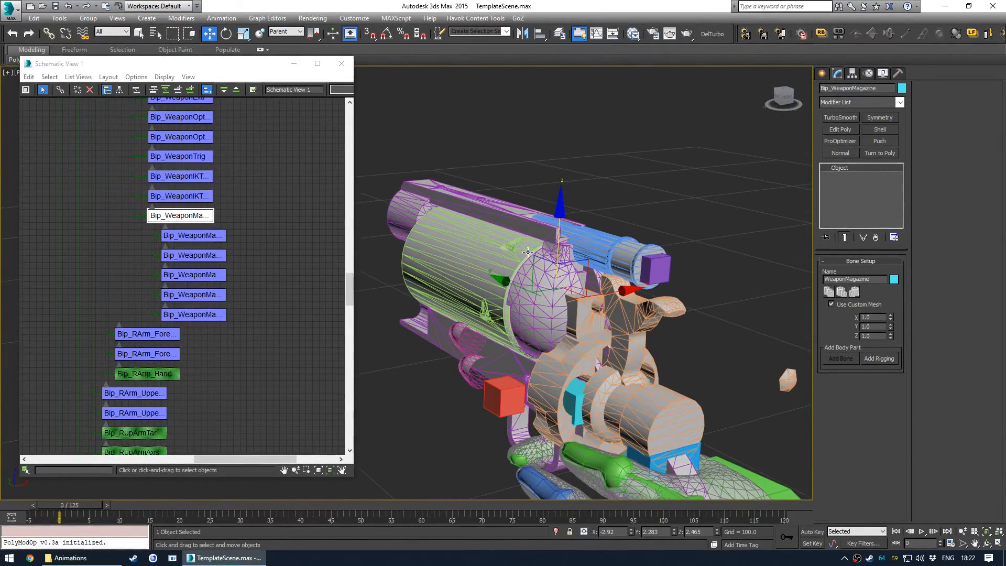
click(208, 236)
click(179, 219)
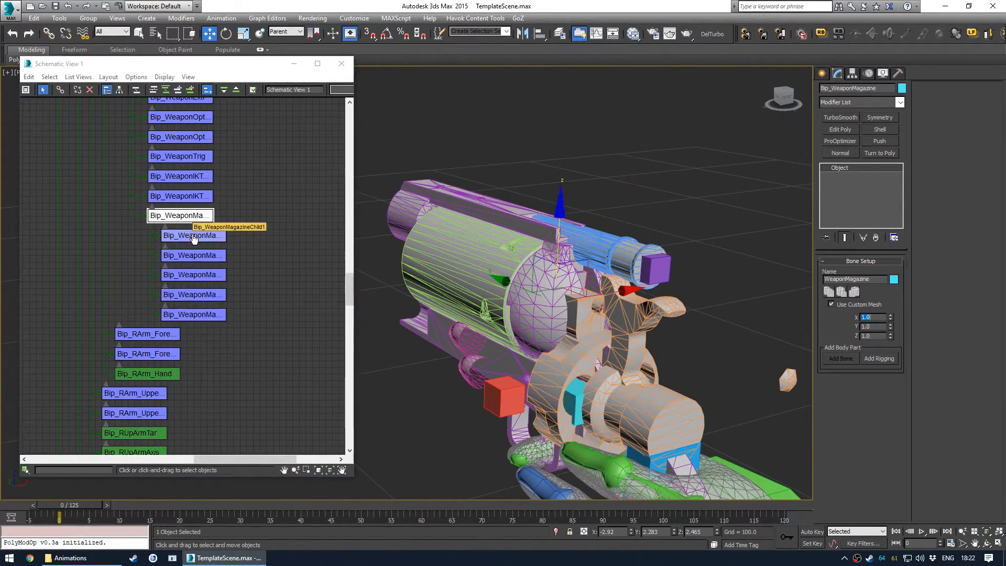
ctrl+click(193, 235)
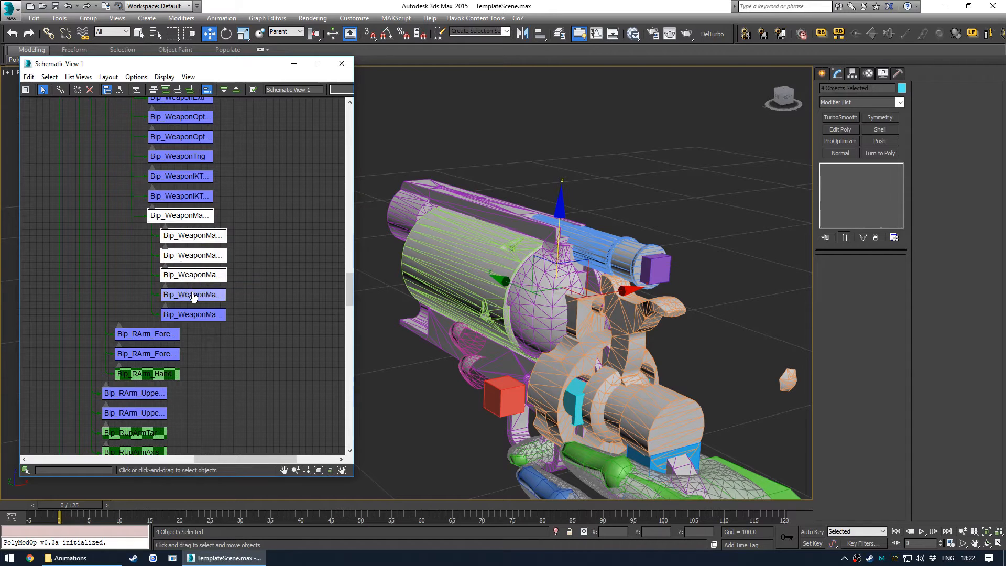
ctrl+click(190, 319)
ctrl+click(474, 252)
alt+middle_drag(504, 249, 631, 237)
ctrl+drag(631, 234, 640, 243)
scroll(151, 236, down, 5)
middle_drag(108, 288, 155, 173)
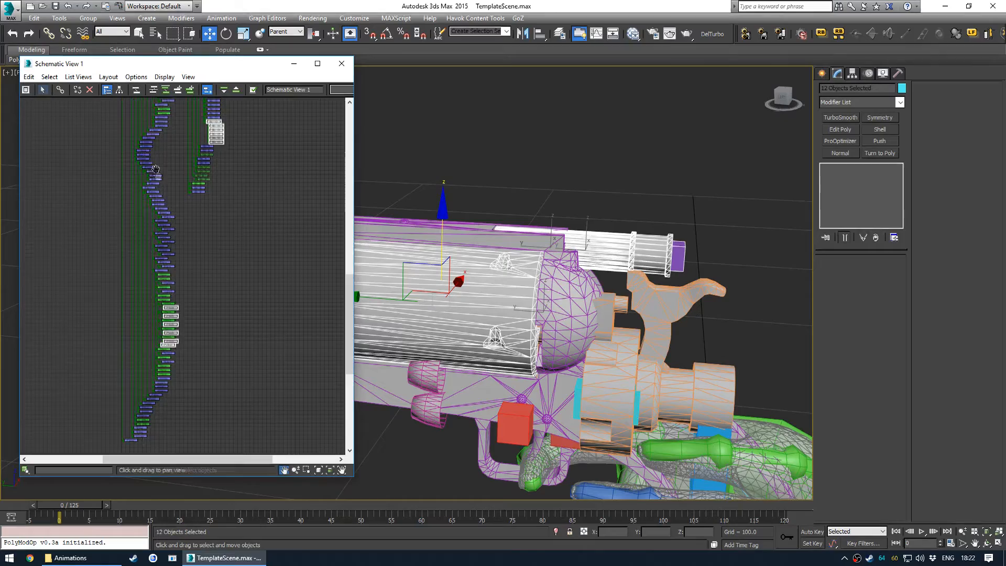
- Isolate the selected magazine parts in the viewport and clear the selection
scroll(160, 332, up, 5)
scroll(159, 333, up, 3)
middle_drag(242, 306, 229, 313)
key(alt+q)
middle_drag(503, 288, 483, 309)
click(683, 308)
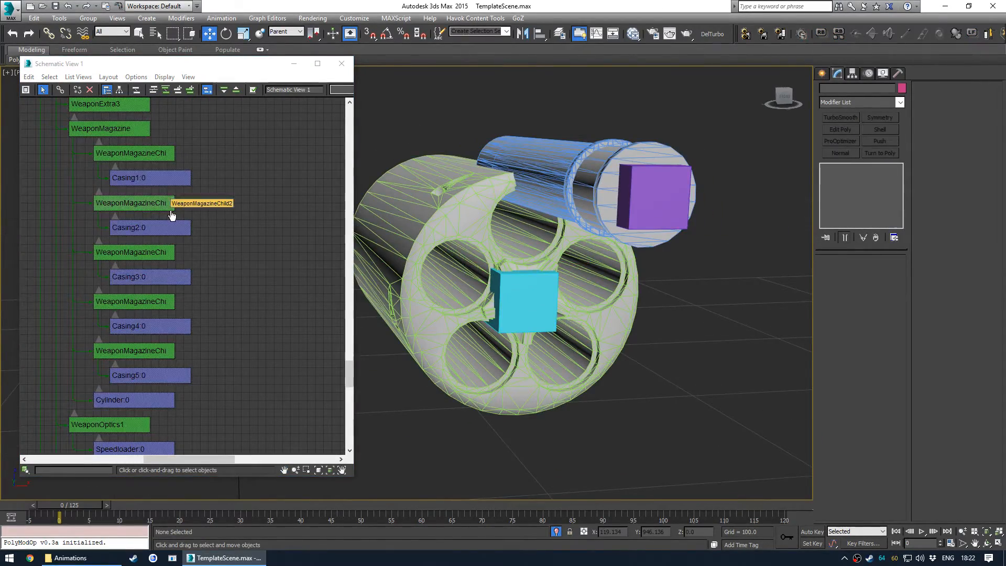
- Align Bip_WeaponMagazineChild1's X position to the cylinder's pivot point
scroll(172, 215, down, 8)
middle_drag(162, 192, 135, 303)
middle_drag(148, 144, 216, 301)
scroll(182, 241, up, 5)
scroll(199, 195, up, 2)
scroll(219, 241, down, 5)
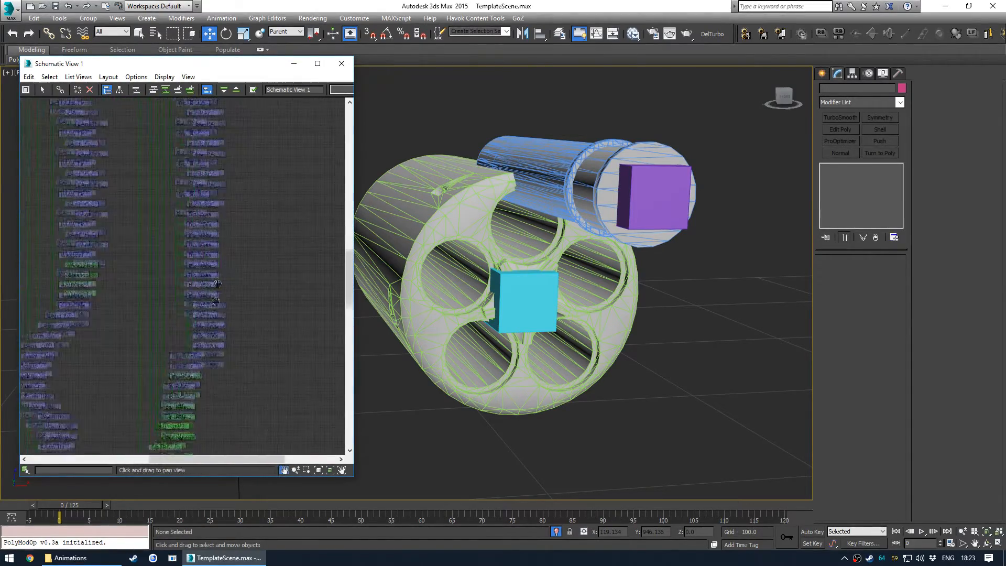
scroll(217, 284, up, 5)
click(205, 226)
alt+middle_drag(526, 241, 588, 184)
drag(588, 152, 452, 202)
alt+middle_drag(545, 241, 519, 291)
key(alt+a)
click(576, 263)
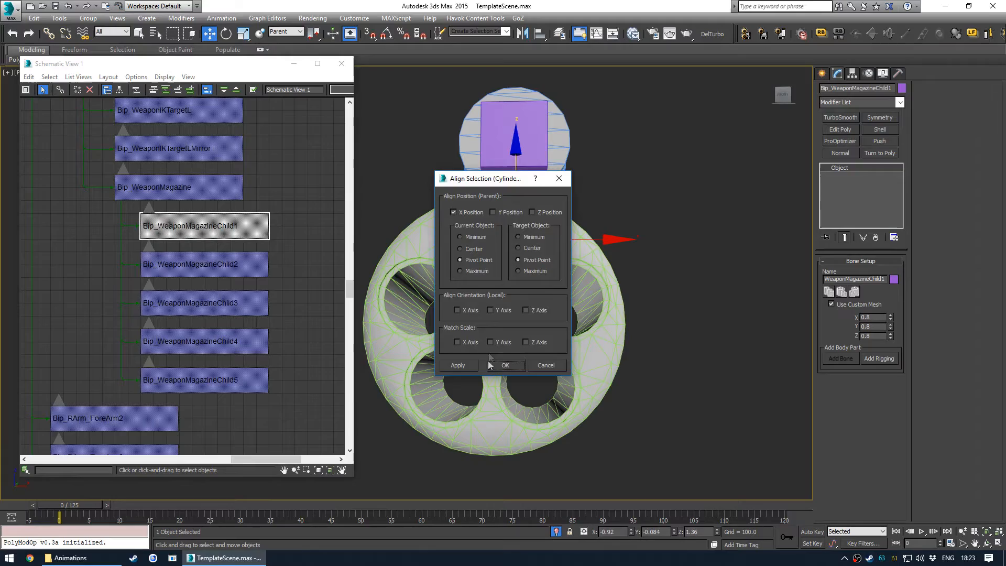
click(505, 365)
- Move Bip_WeaponMagazineChild1 with vertex snapping onto the first casing, Casing1:0
alt+middle_drag(502, 361, 511, 261)
scroll(499, 262, up, 3)
scroll(498, 261, up, 2)
drag(488, 141, 454, 237)
key(s)
mouse_move(454, 244)
alt+middle_down()
mouse_move(471, 245)
mouse_move(447, 233)
alt+middle_up()
drag(409, 233, 403, 232)
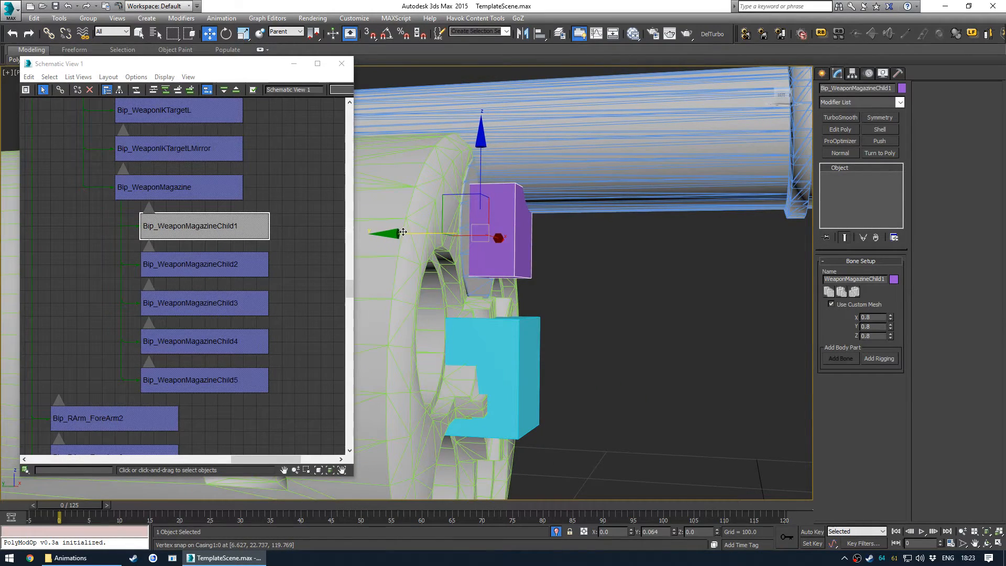
scroll(446, 231, down, 3)
alt+middle_drag(530, 248, 523, 245)
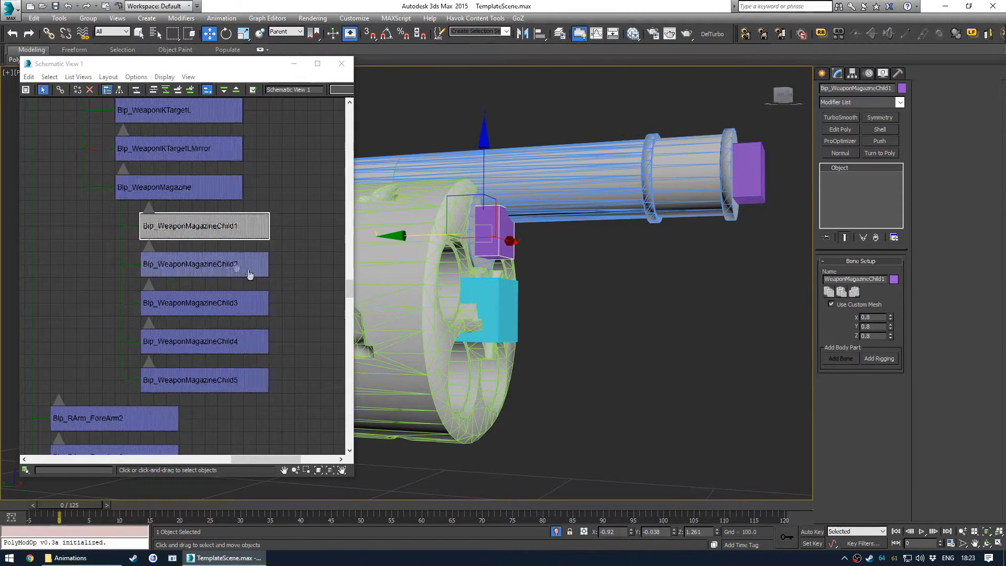
- Move Bip_WeaponMagazineChild2 into one of the cylinder's chambers
click(231, 264)
alt+middle_drag(398, 265, 435, 270)
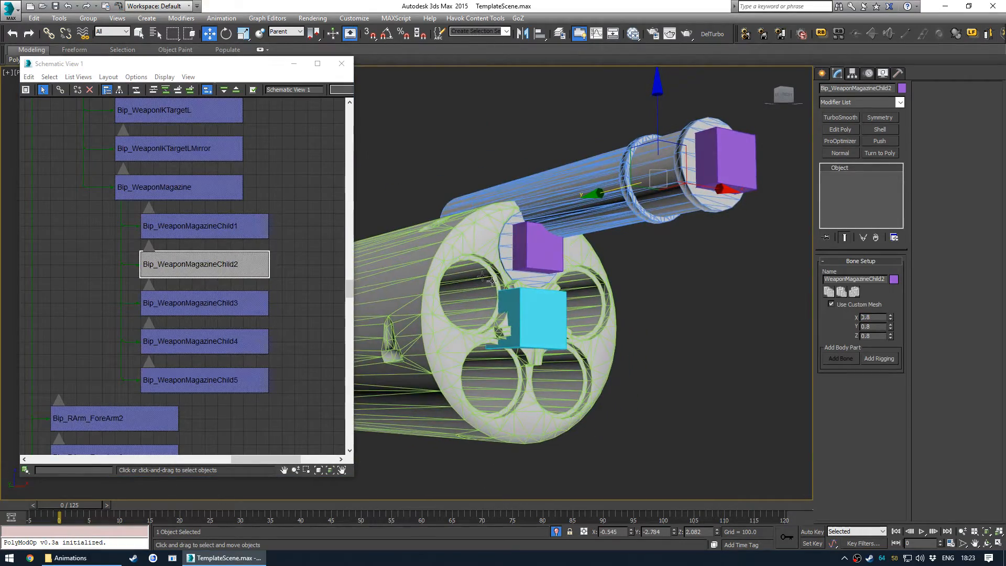
alt+middle_drag(541, 279, 593, 212)
alt+middle_drag(674, 159, 683, 145)
drag(688, 142, 598, 244)
alt+middle_drag(598, 246, 530, 286)
- Move the Bip_WeaponMagazineChild3, Child4 and Child5 bones into the remaining chambers of the cylinder
click(234, 307)
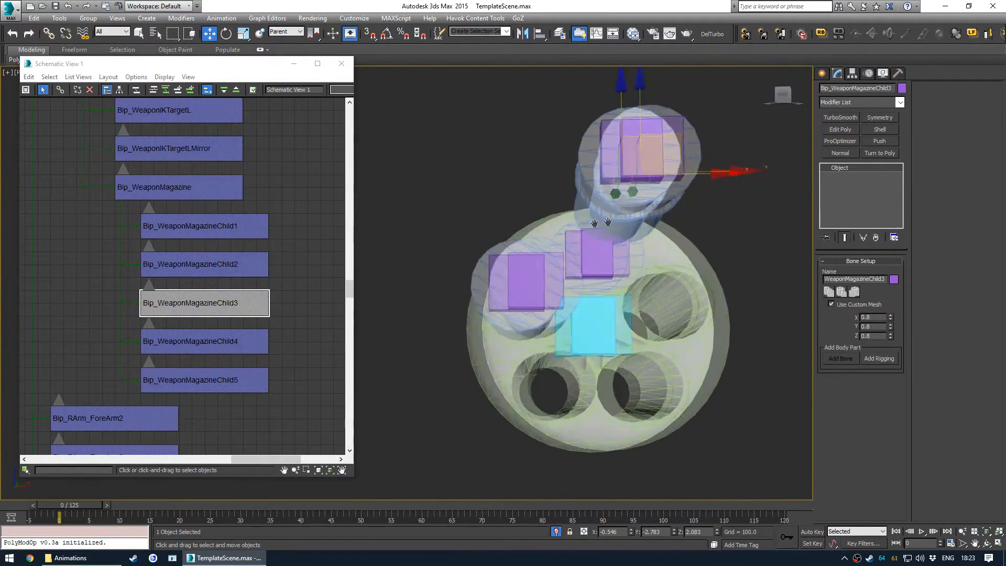
drag(591, 258, 564, 342)
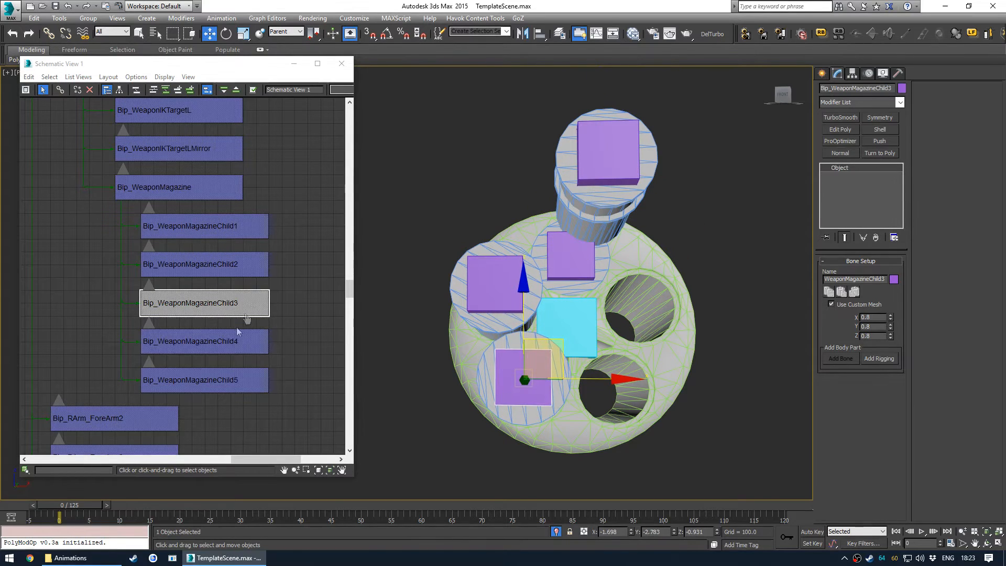
drag(638, 140, 654, 342)
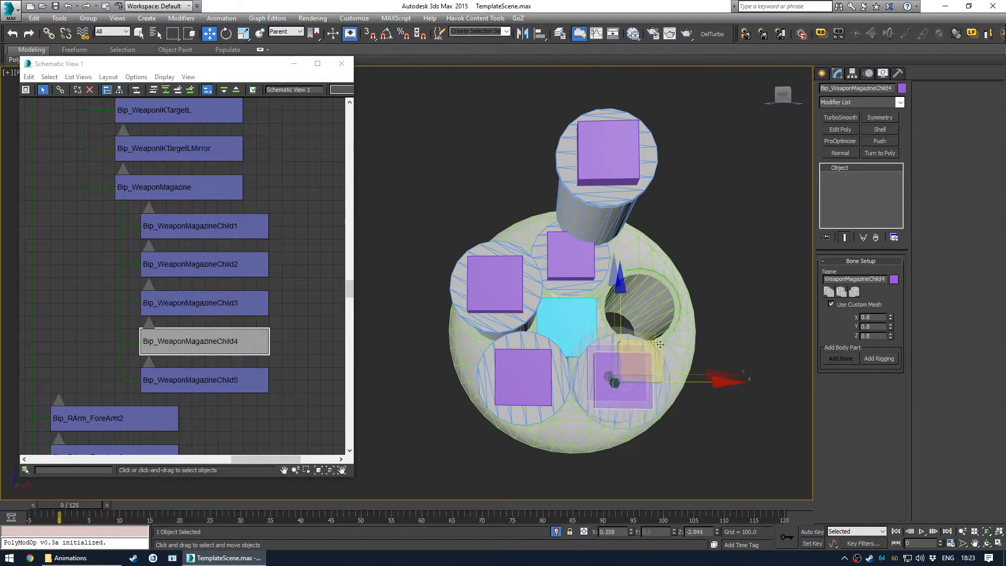
click(231, 387)
drag(645, 127, 715, 248)
alt+middle_drag(437, 294, 616, 326)
- Align Bip_WeaponMagazineChild2's Y position to the pivot point of Bip_WeaponMagazineChild1
click(257, 273)
alt+middle_drag(414, 217, 441, 212)
key(alt+a)
click(447, 190)
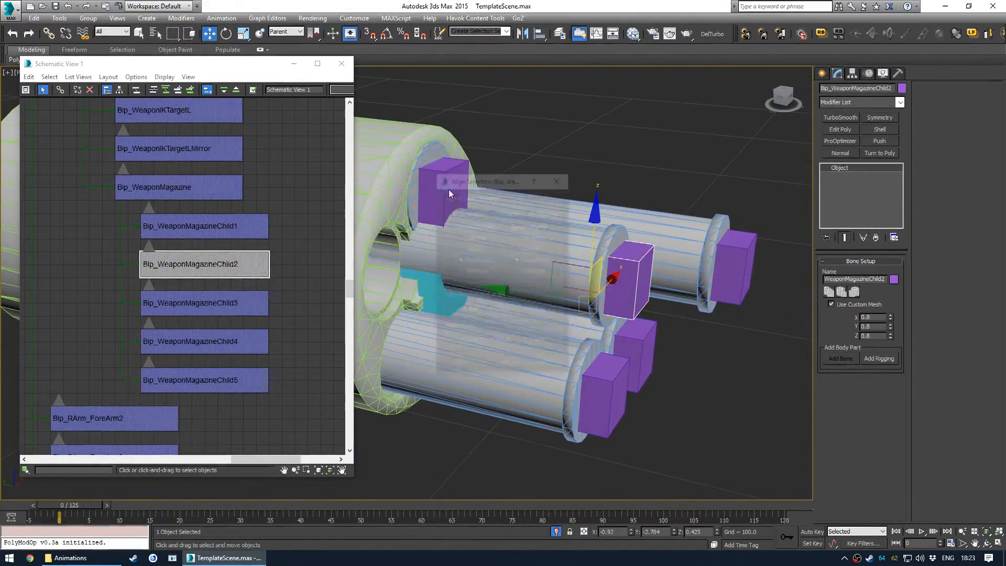
click(472, 212)
click(507, 212)
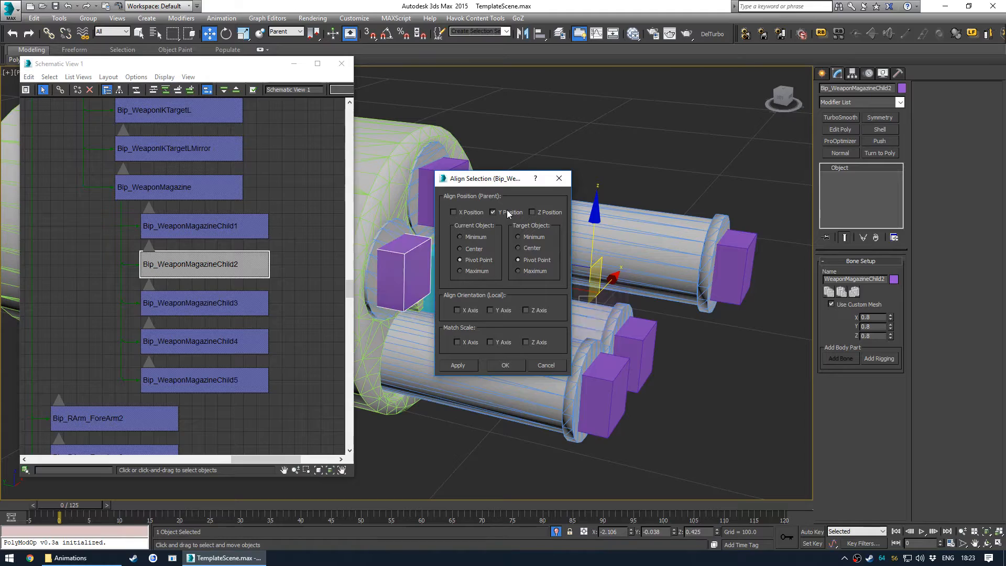
click(493, 362)
- Move Bip_WeaponMagazineChild2 with vertex snapping onto the second casing, Casing2:0
alt+middle_drag(466, 247, 485, 193)
drag(457, 172, 413, 254)
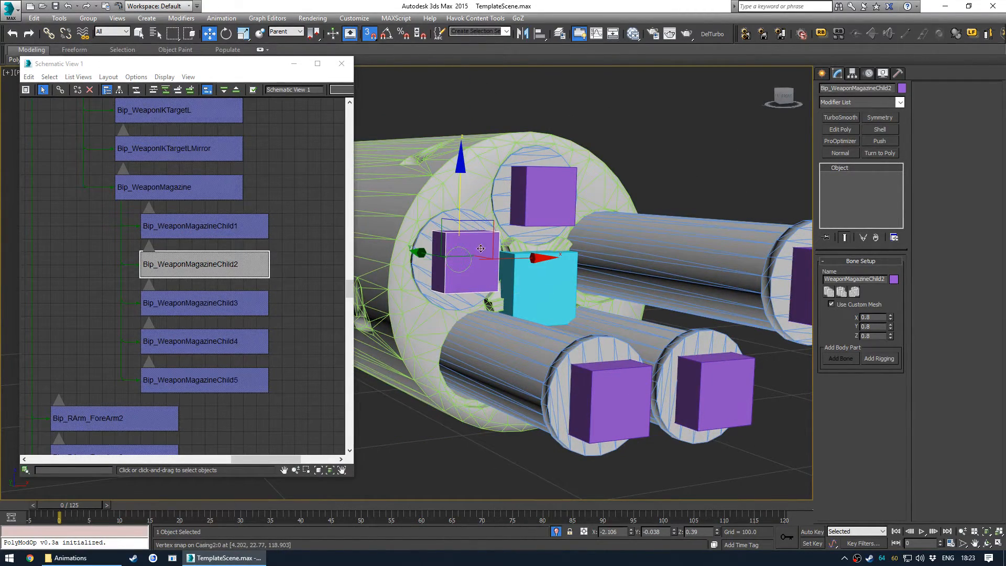
alt+middle_drag(446, 251, 474, 259)
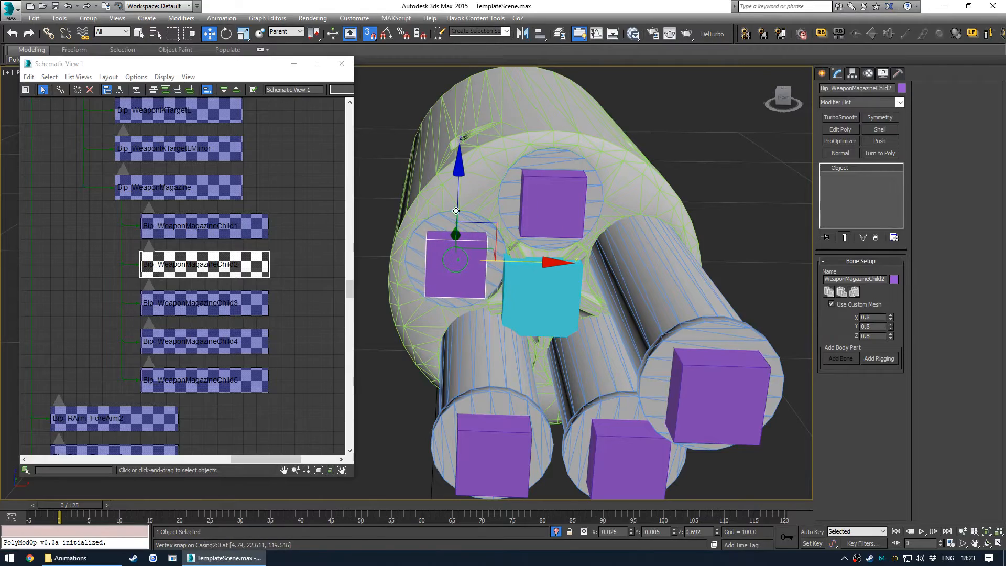
- Align Bip_WeaponMagazineChild3's Y position to a neighbouring magazine bone's pivot point
alt+middle_drag(461, 209, 558, 316)
click(673, 373)
alt+middle_drag(673, 373, 624, 388)
key(alt+a)
click(465, 256)
click(514, 368)
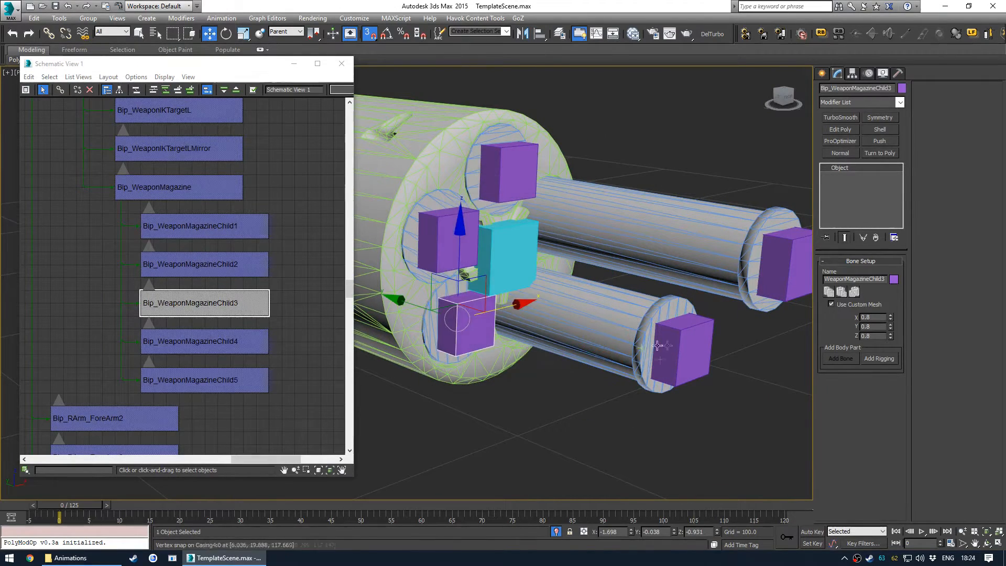
- Align Bip_WeaponMagazineChild4's Y position to a neighbouring magazine bone's pivot point
click(682, 348)
key(alt+a)
click(522, 236)
click(514, 369)
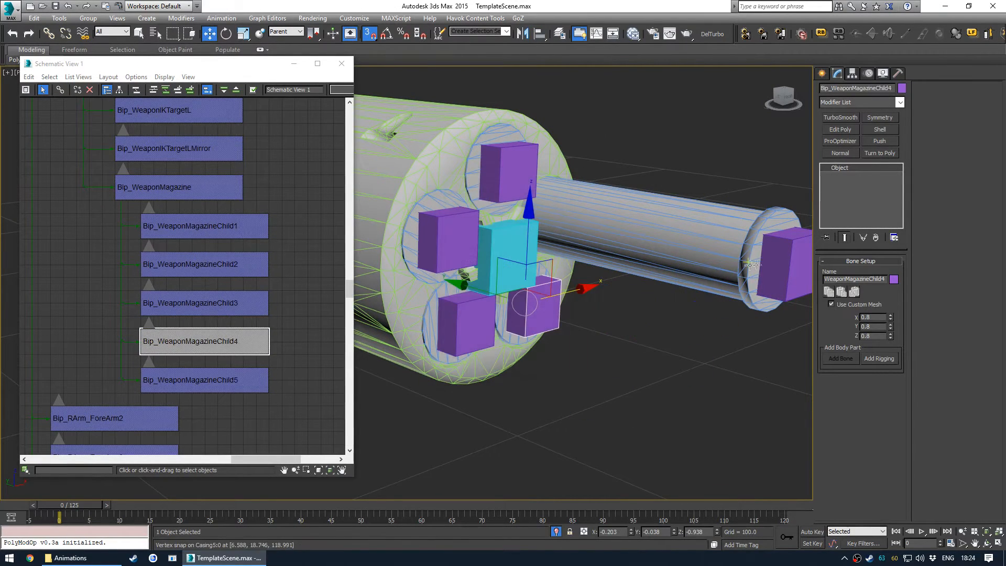
- Align Bip_WeaponMagazineChild5's Y position to a neighbouring magazine bone's pivot point
click(778, 259)
click(524, 166)
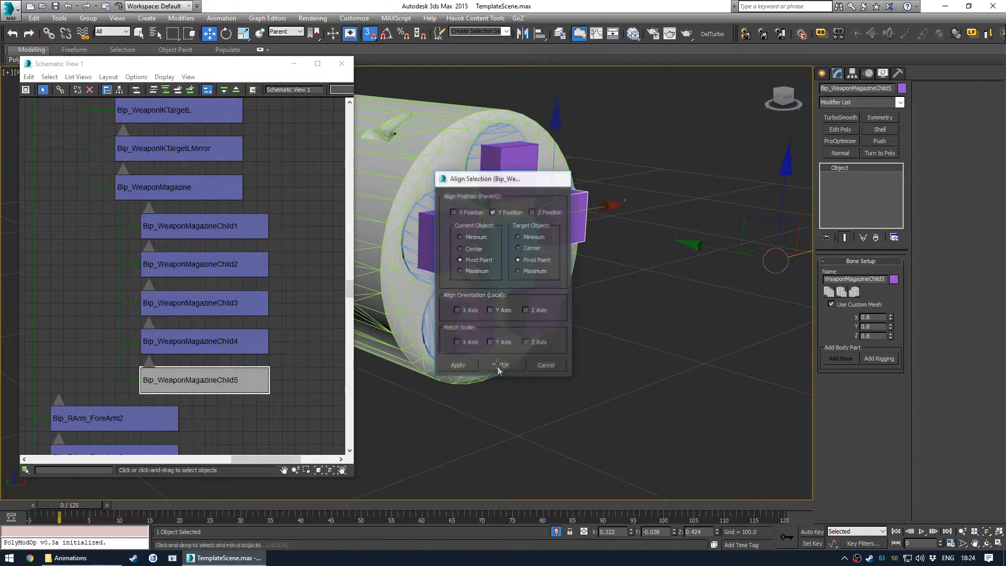
alt+middle_drag(634, 309, 558, 276)
scroll(558, 262, up, 4)
alt+middle_drag(550, 220, 576, 205)
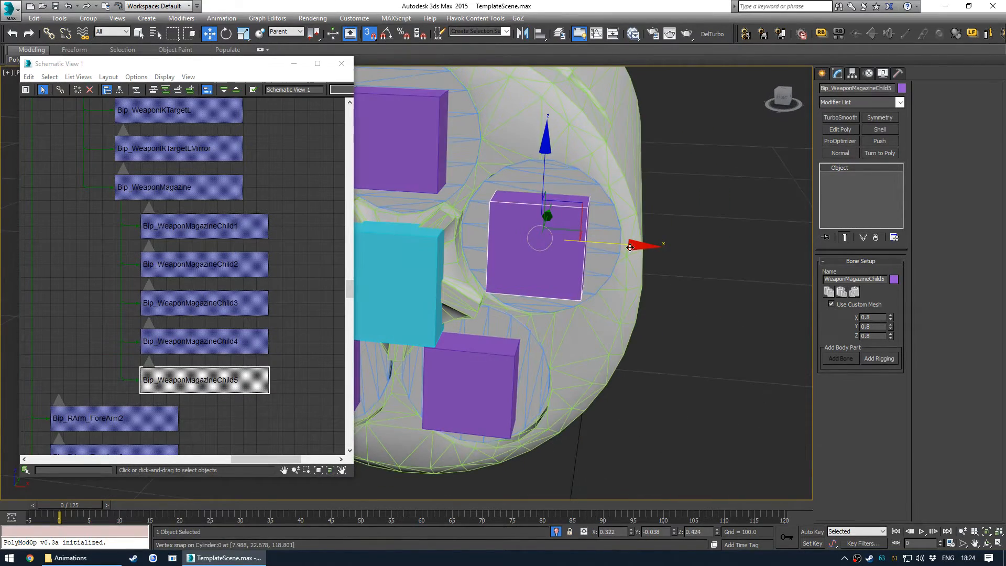
- Adjust Bip_WeaponMagazineChild5's position inside its chamber using vertex snapping
drag(577, 190, 619, 248)
alt+middle_drag(618, 248, 530, 309)
middle_drag(483, 346, 577, 292)
click(598, 317)
alt+middle_drag(603, 346, 610, 326)
drag(572, 242, 574, 414)
alt+middle_drag(506, 372, 545, 351)
- Adjust Bip_WeaponMagazineChild3's position inside its chamber and clear the selection
click(533, 320)
alt+middle_drag(533, 314, 529, 243)
drag(529, 241, 603, 343)
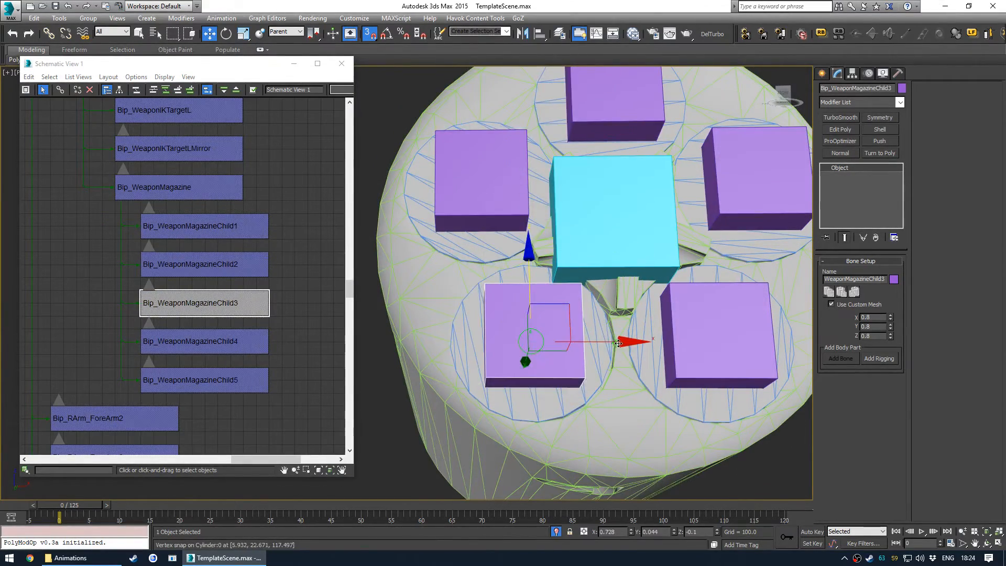
alt+middle_drag(603, 346, 610, 327)
drag(618, 338, 540, 421)
scroll(576, 362, down, 3)
alt+middle_drag(579, 359, 678, 423)
click(677, 423)
alt+middle_drag(632, 374, 534, 302)
scroll(552, 314, down, 4)
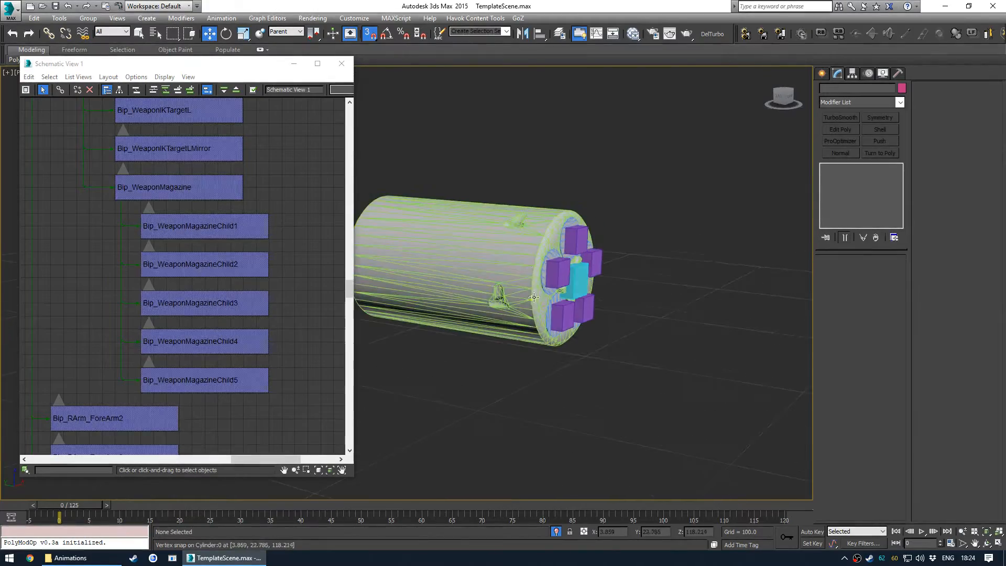
- Inspect the cylinder in isolation, then end isolation to bring back the full revolver and rig
drag(501, 394, 504, 396)
key(alt+q)
alt+middle_drag(606, 348, 574, 338)
click(720, 321)
scroll(561, 328, down, 2)
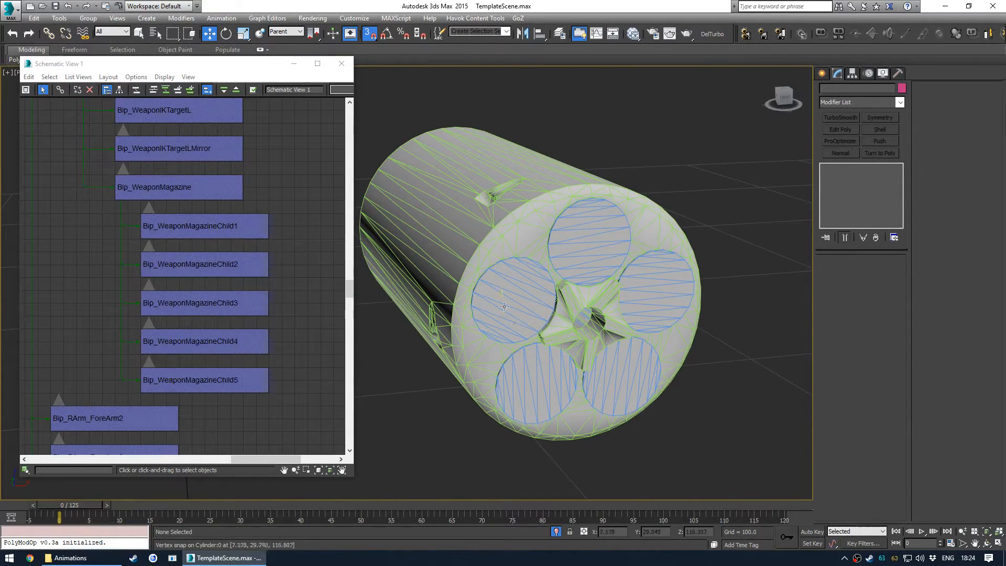
alt+middle_drag(573, 236, 585, 153)
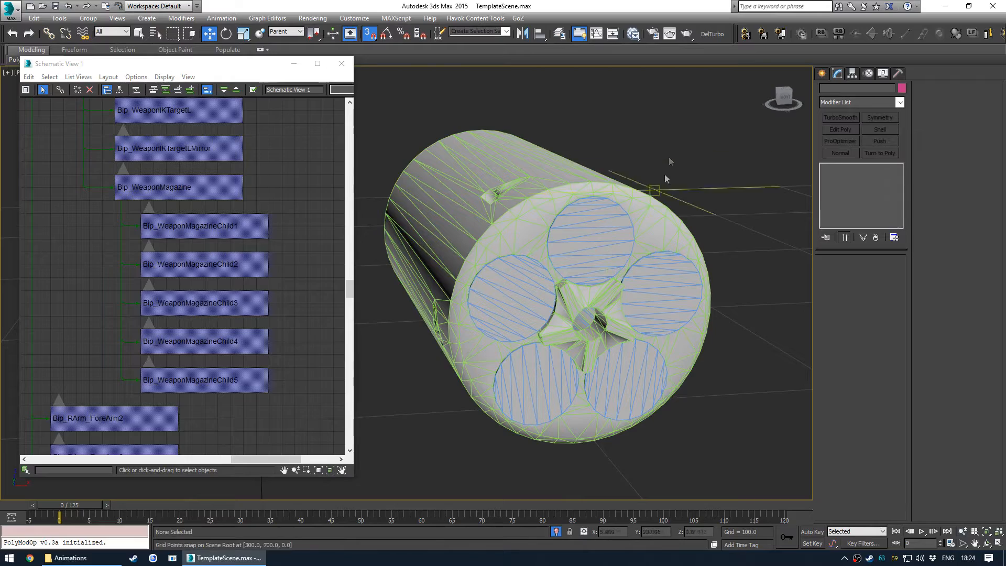
key(alt+q)
scroll(516, 271, down, 10)
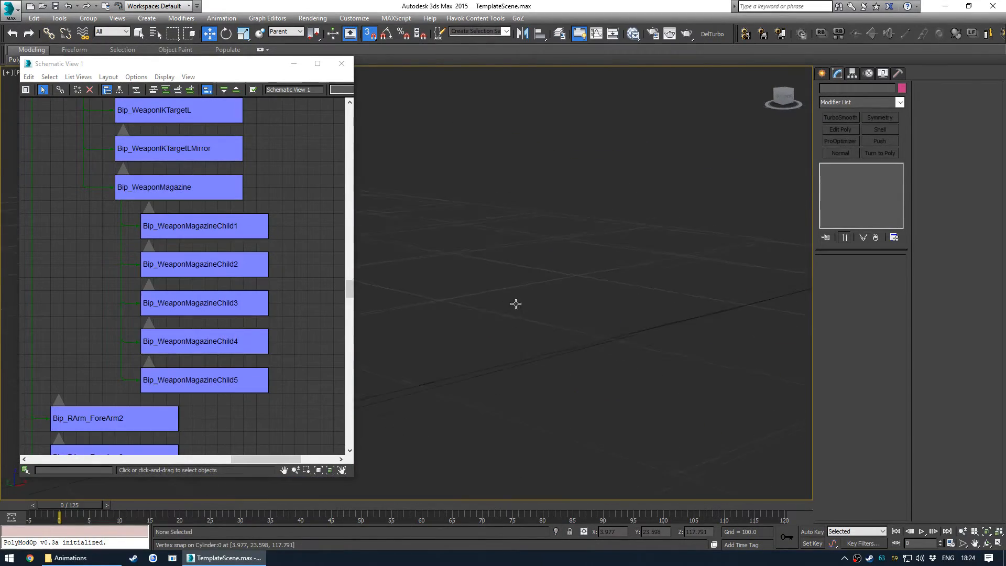
scroll(513, 240, up, 12)
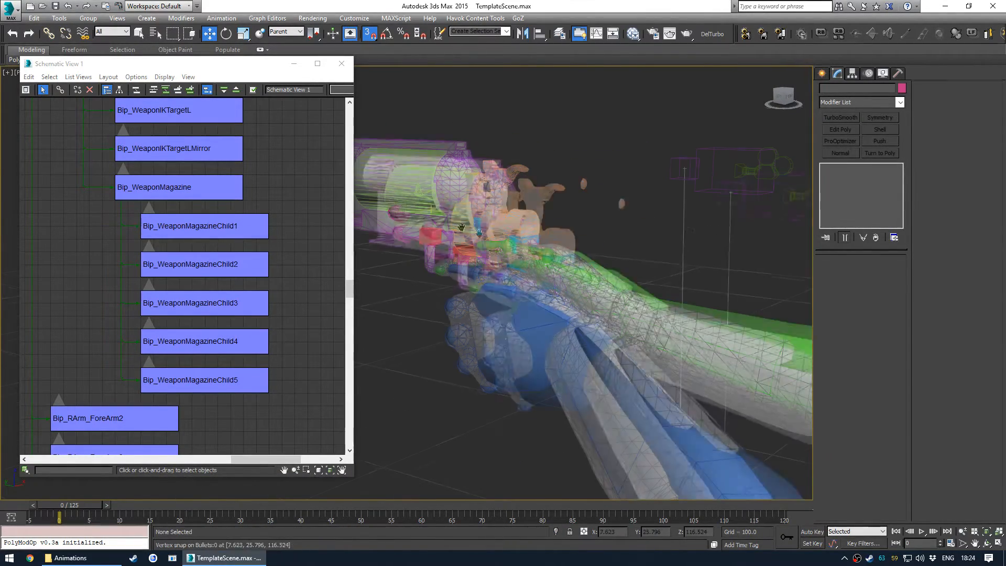
scroll(513, 240, up, 3)
- Change the HuntingRevolverReceiver:0 object's colour to blue
click(546, 240)
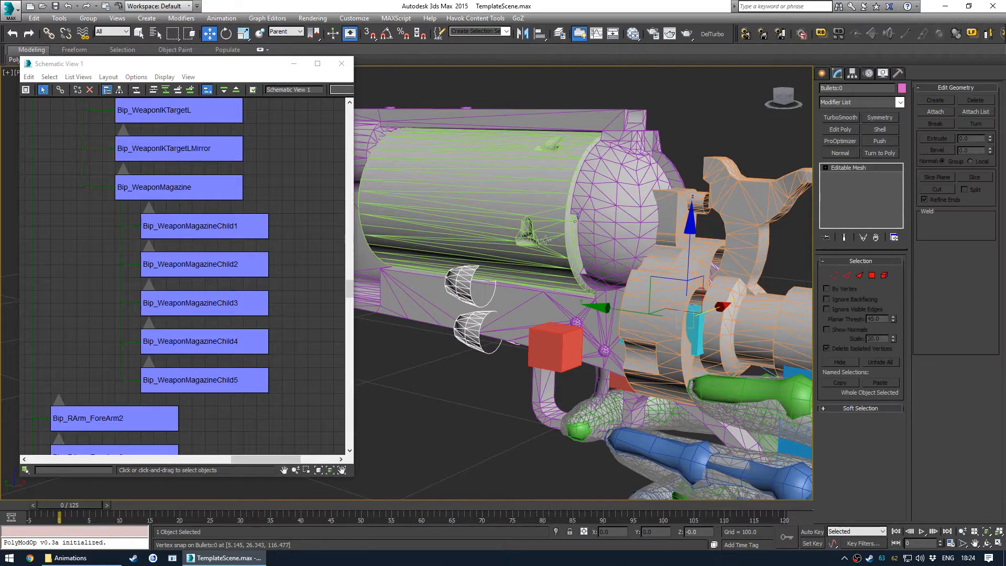
click(608, 186)
click(902, 88)
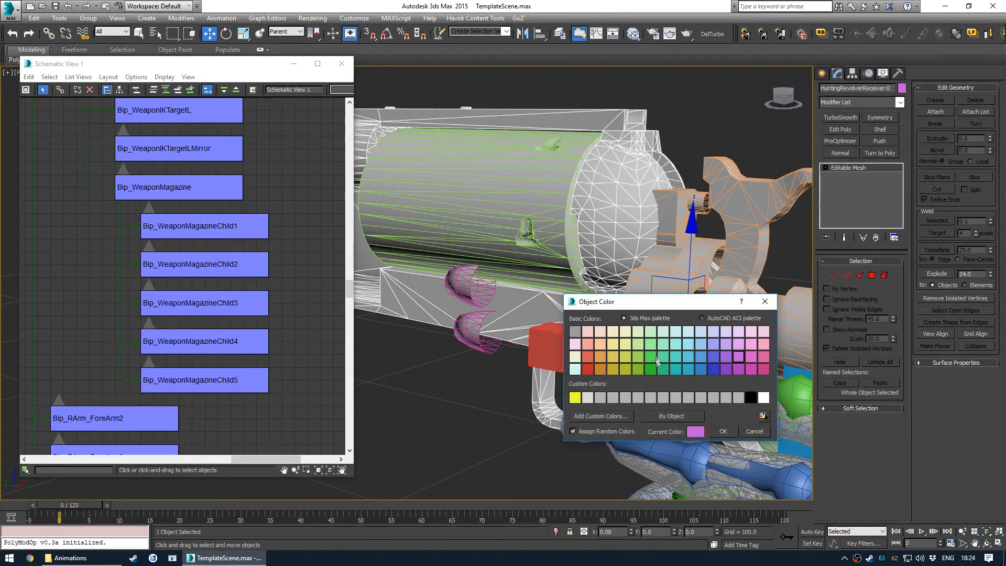
click(725, 433)
- Locate the WeaponOptics2 node holding the bullets in the schematic view
click(682, 116)
alt+middle_drag(642, 236, 561, 299)
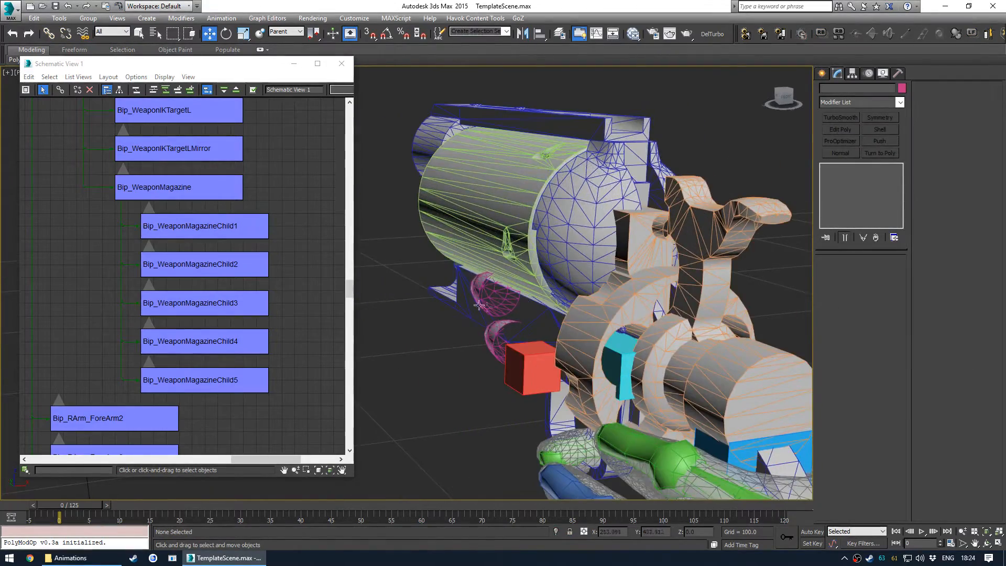
alt+middle_drag(477, 286, 503, 315)
scroll(200, 227, down, 5)
scroll(212, 247, up, 5)
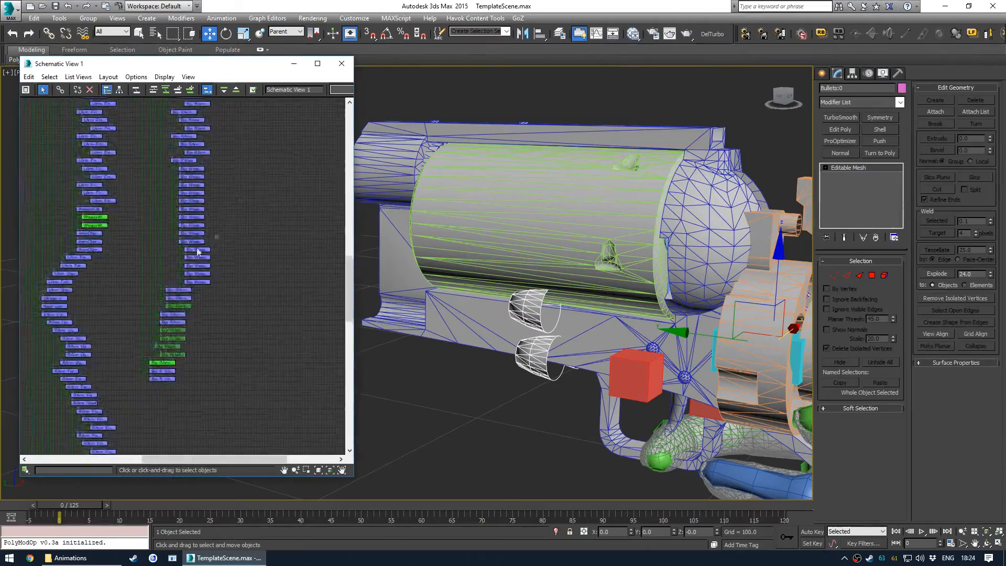
scroll(212, 251, down, 8)
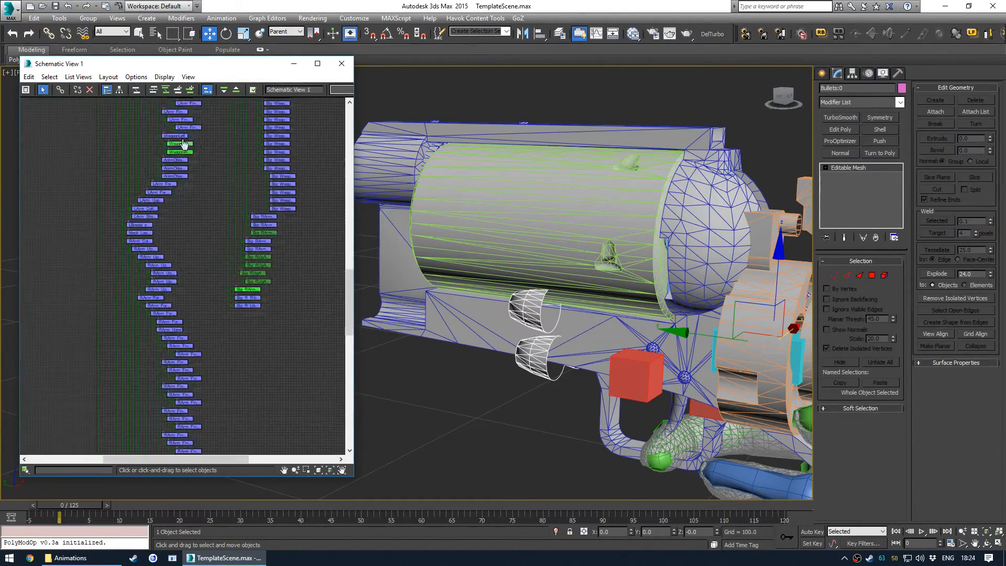
scroll(189, 279, up, 5)
click(180, 330)
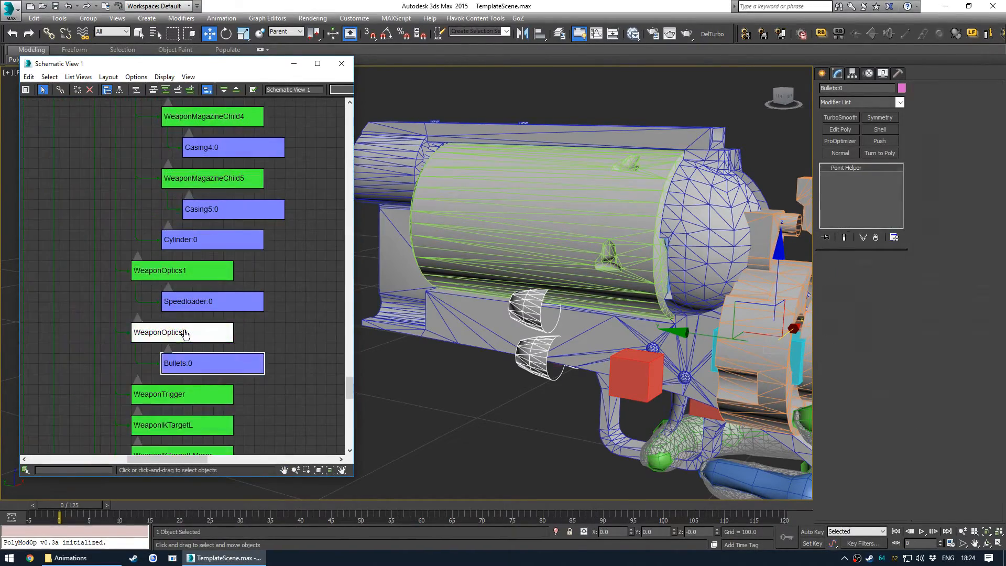
- Align Bip_WeaponOptics2's X and Y positions to the cylinder's pivot point
scroll(141, 241, down, 5)
scroll(208, 317, up, 10)
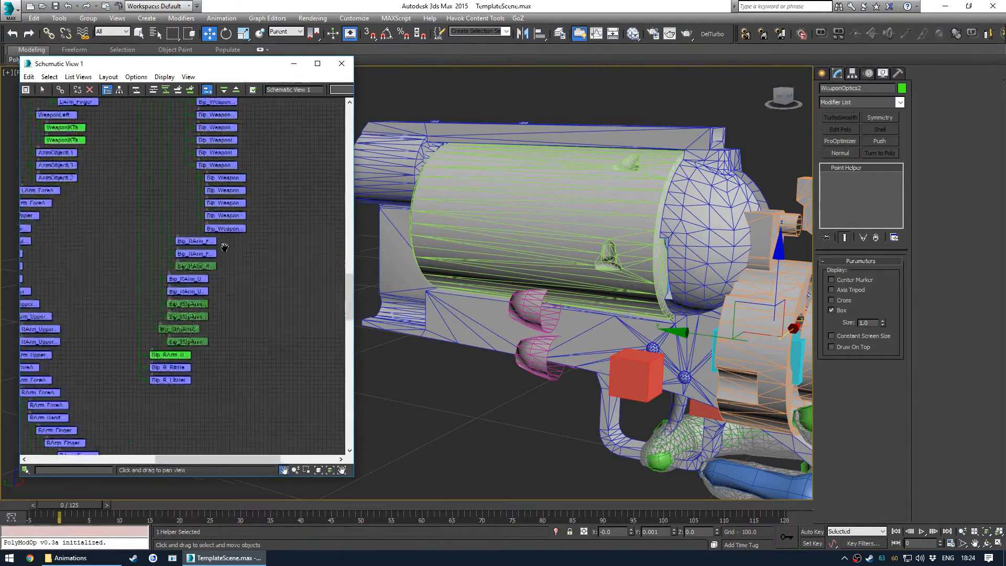
scroll(263, 253, up, 5)
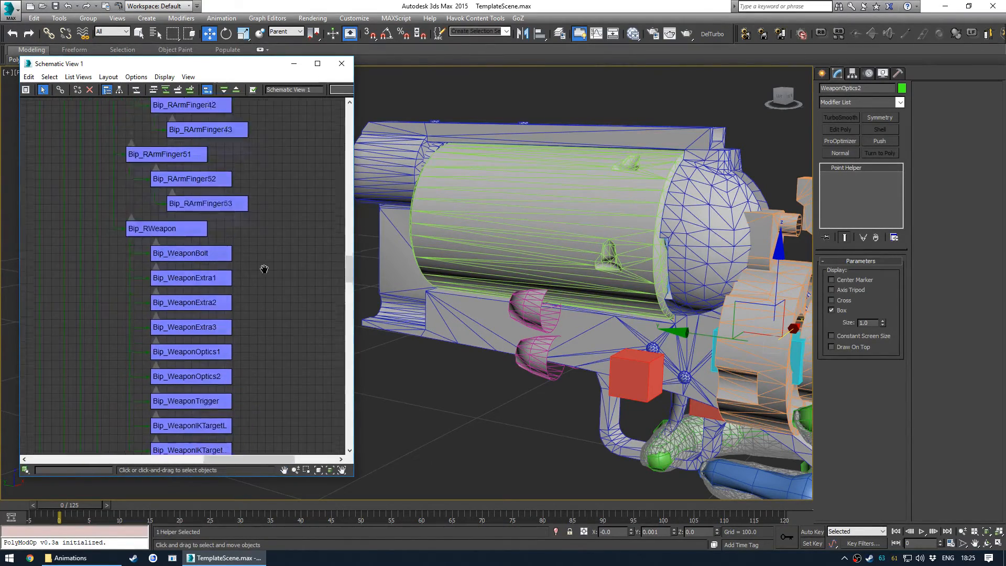
middle_drag(263, 244, 227, 205)
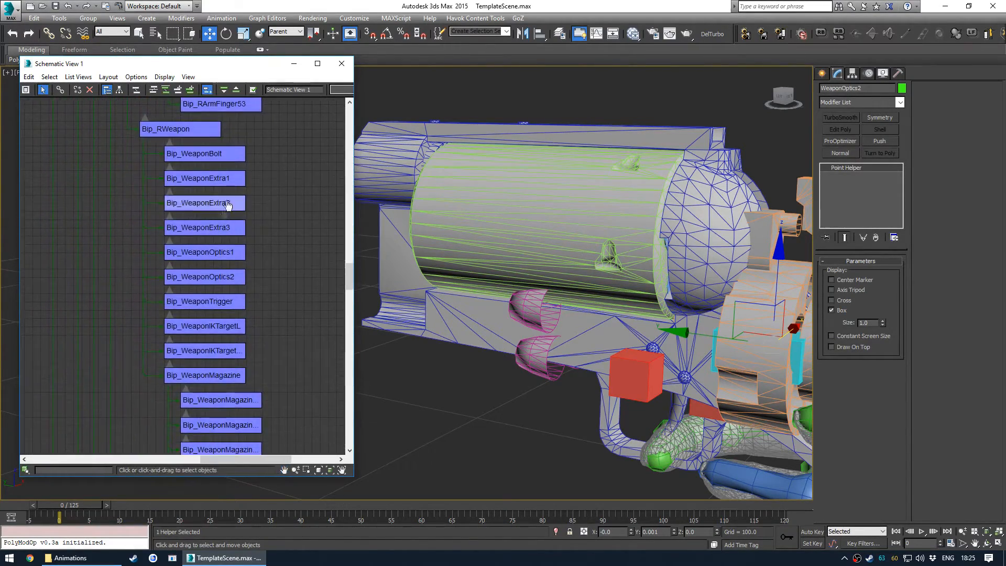
middle_drag(221, 313, 265, 269)
double_click(217, 225)
middle_drag(594, 274, 492, 285)
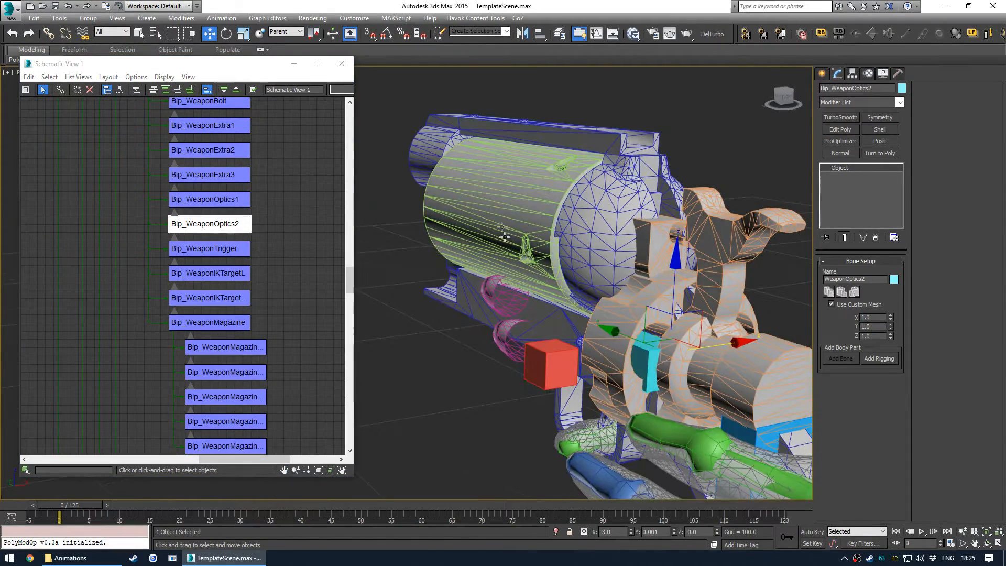
click(510, 208)
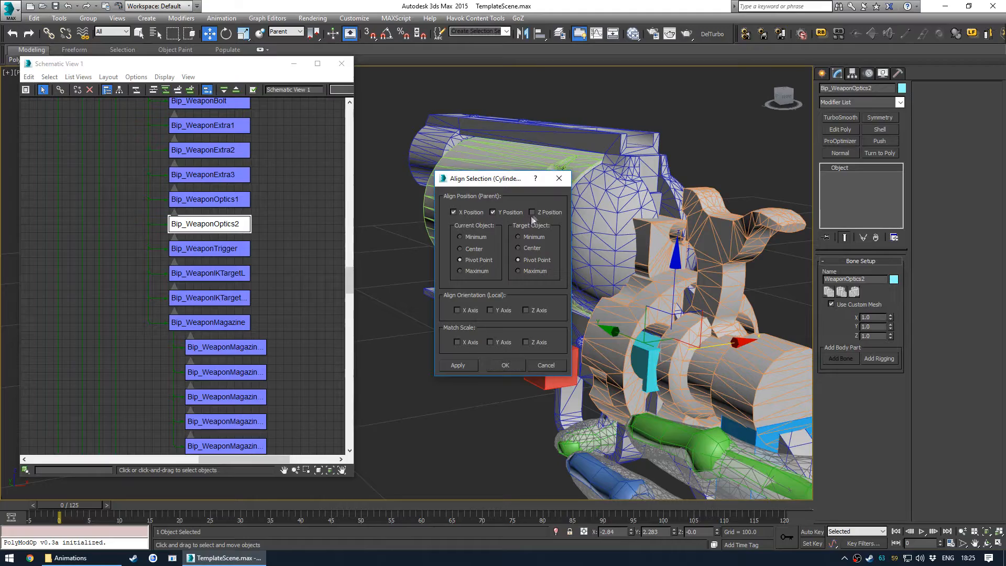
click(505, 361)
- Inspect Bip_WeaponOptics2's new position against the revolver cylinder in wireframe from several angles
alt+middle_drag(524, 246, 502, 248)
key(F3)
scroll(502, 249, up, 6)
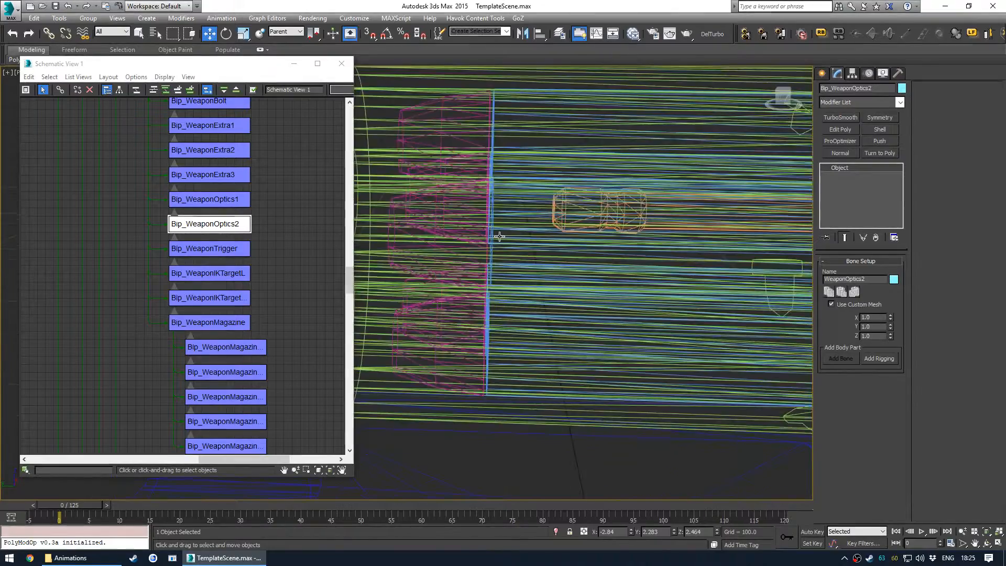
alt+middle_drag(513, 266, 515, 219)
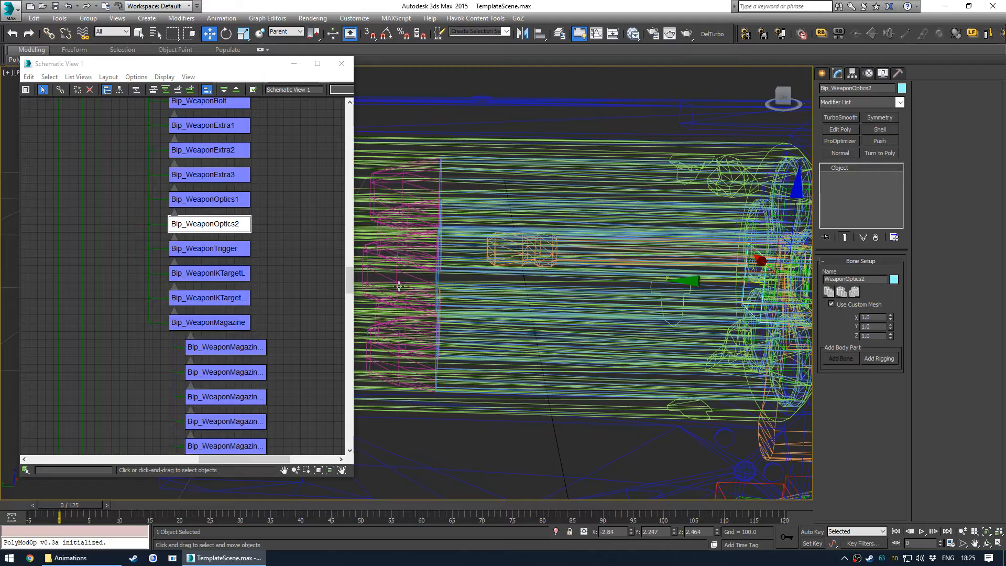
scroll(509, 261, down, 10)
alt+middle_drag(508, 261, 491, 320)
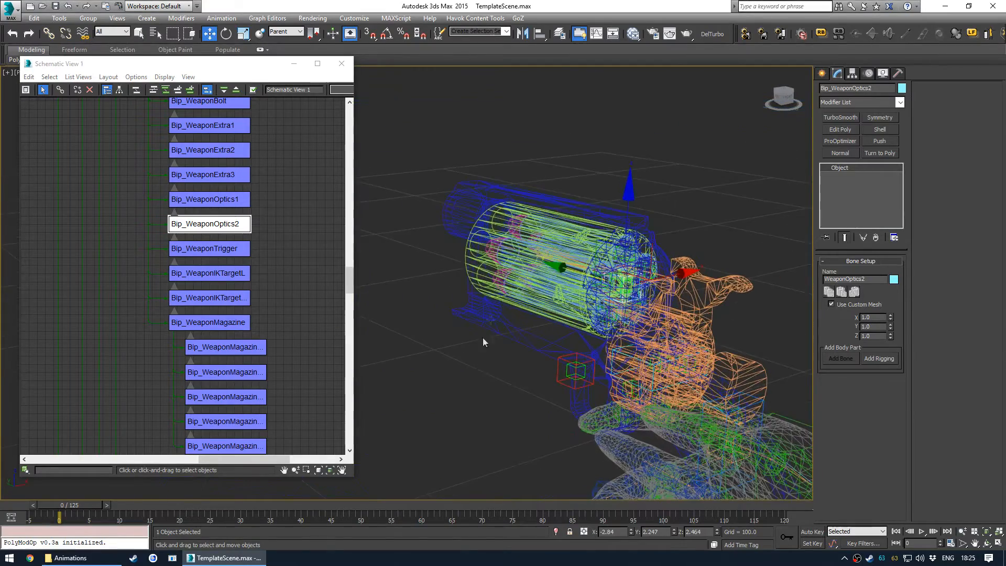
scroll(534, 307, down, 15)
alt+middle_drag(501, 317, 625, 240)
scroll(625, 241, up, 10)
middle_drag(616, 204, 385, 307)
scroll(203, 225, up, 3)
scroll(223, 213, down, 3)
scroll(225, 210, up, 5)
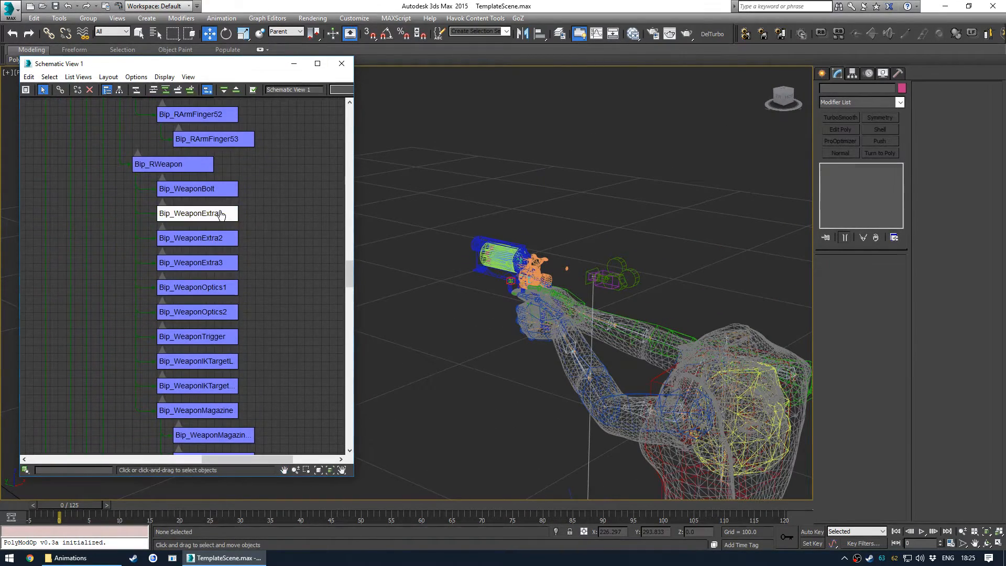
- Examine where Bip_WeaponExtra1 and Bip_WeaponOptics1 sit relative to the revolver and the rig
click(221, 214)
key(z)
alt+middle_drag(510, 271, 585, 255)
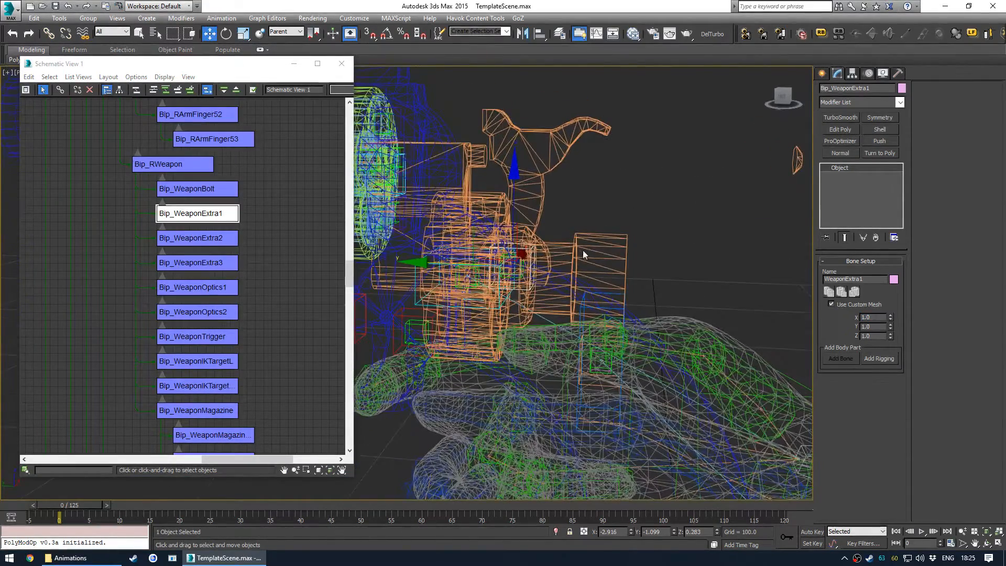
click(584, 255)
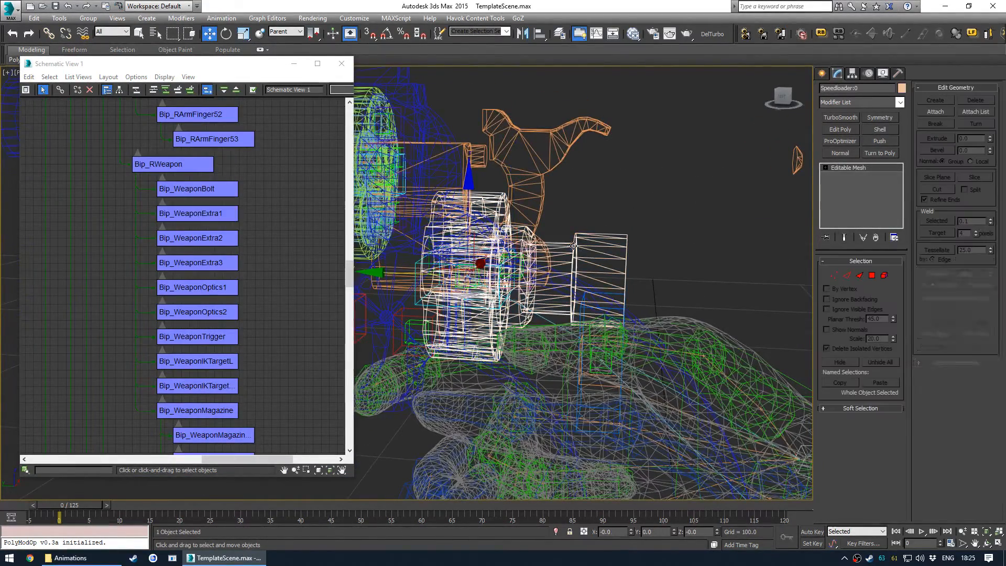
click(213, 280)
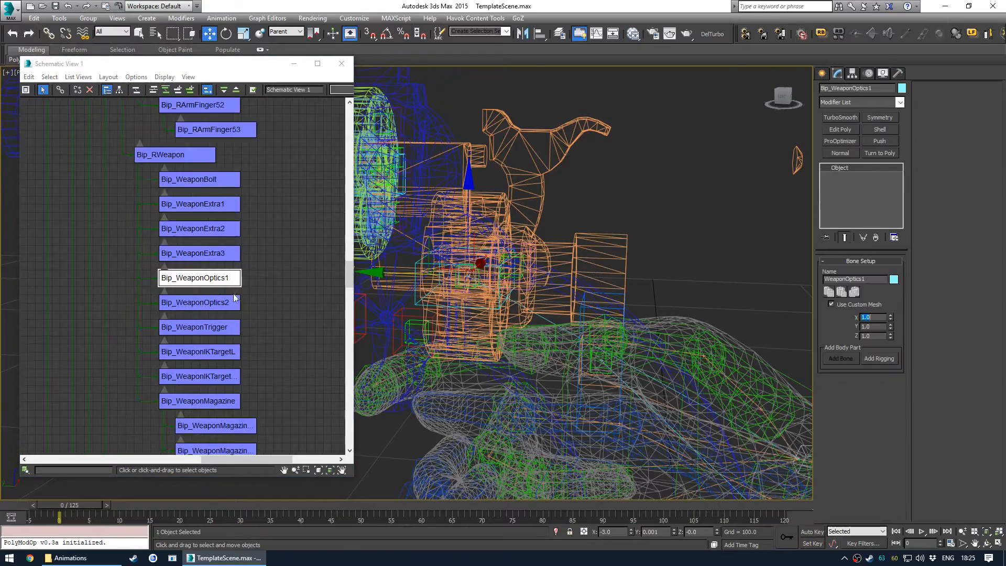
click(587, 241)
scroll(210, 368, up, 5)
scroll(272, 148, down, 5)
middle_drag(271, 148, 237, 240)
scroll(237, 240, up, 8)
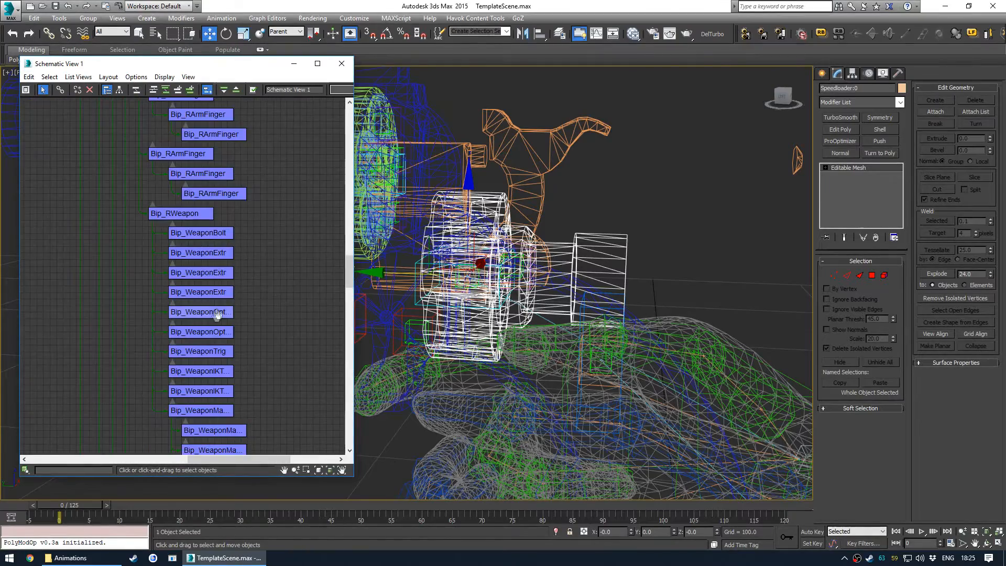
click(222, 272)
alt+middle_drag(398, 225, 446, 184)
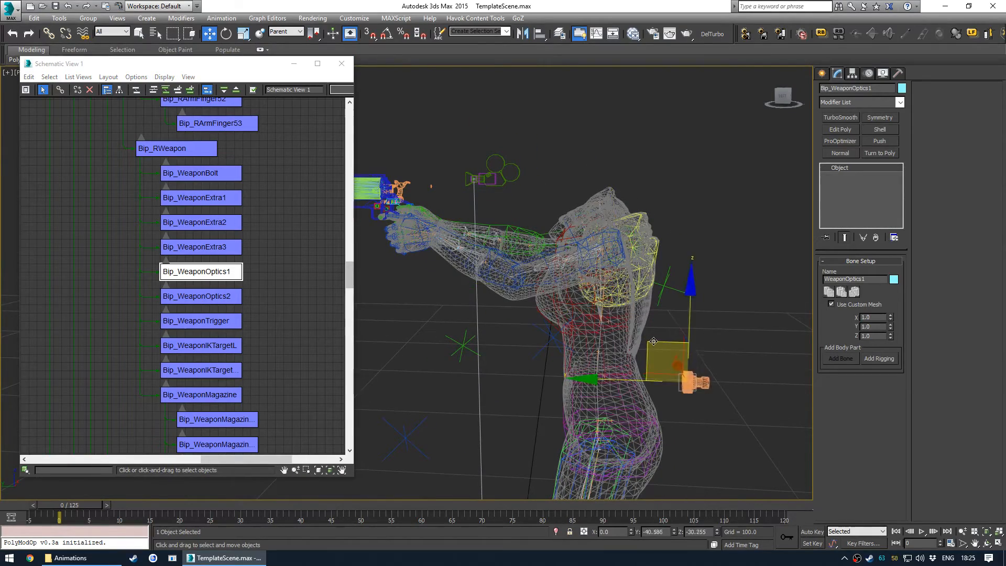
alt+middle_drag(661, 337, 608, 267)
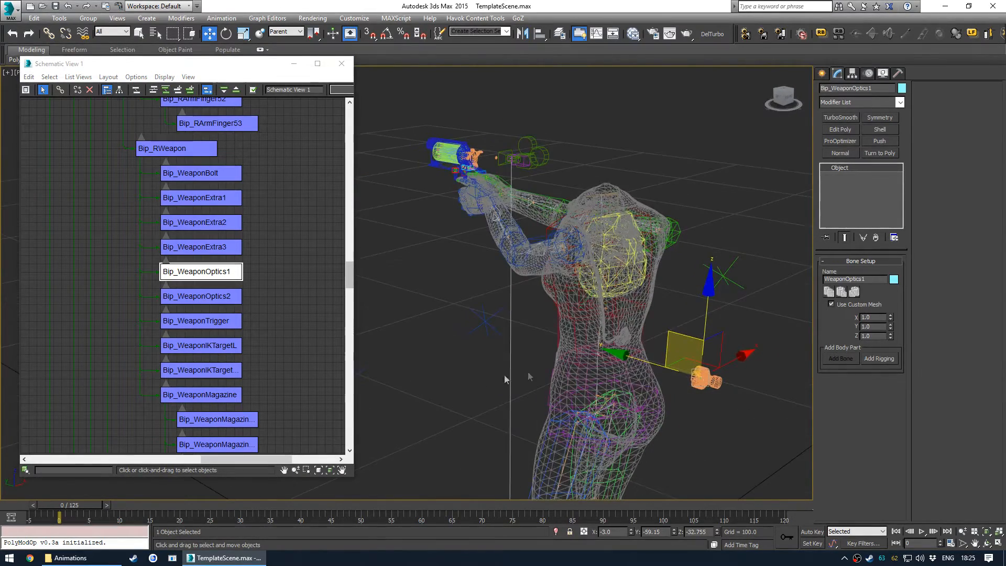
click(599, 252)
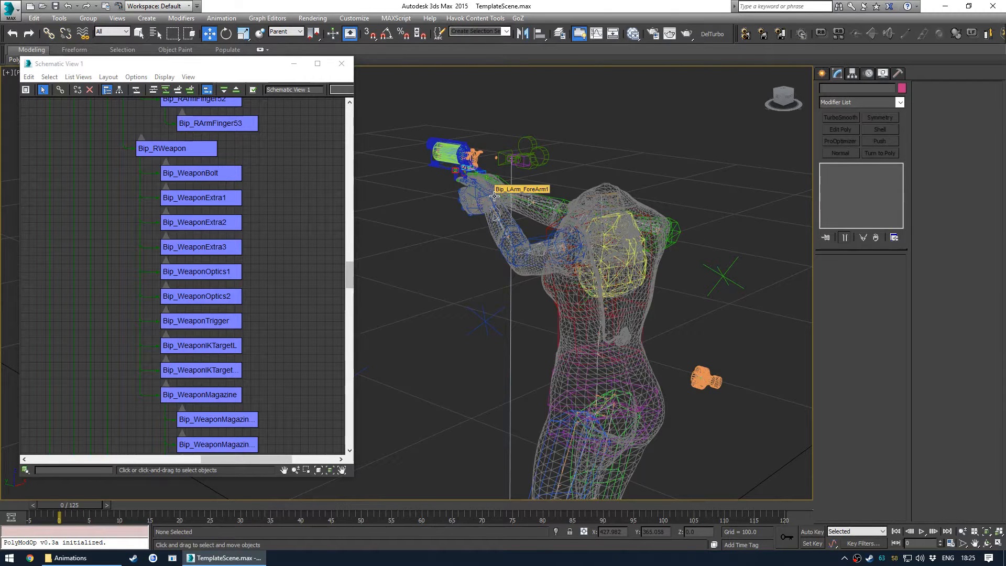
- Orbit around the revolver and browse the weapon bones in the schematic view
alt+middle_drag(483, 183, 513, 230)
middle_drag(759, 252, 429, 274)
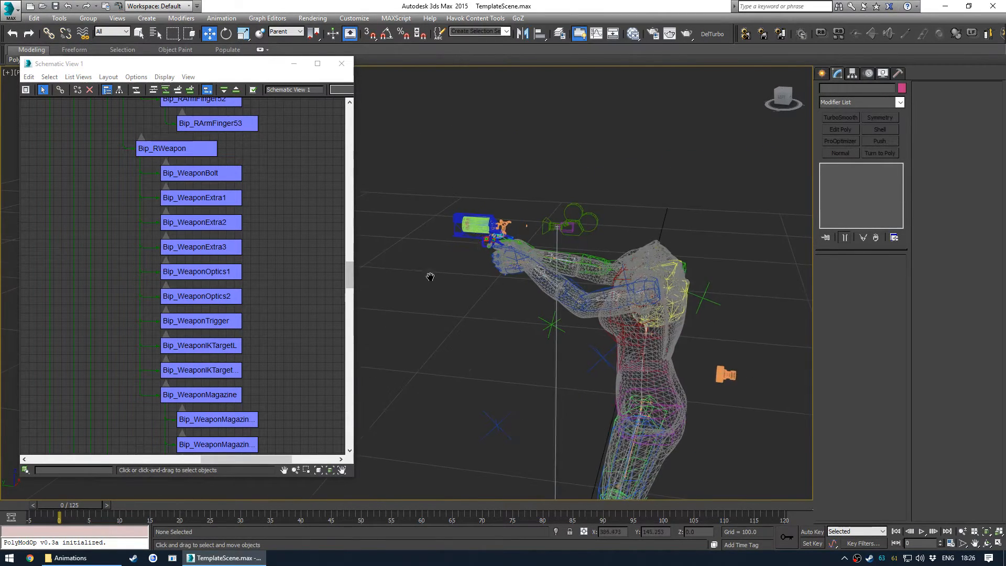
scroll(490, 225, up, 8)
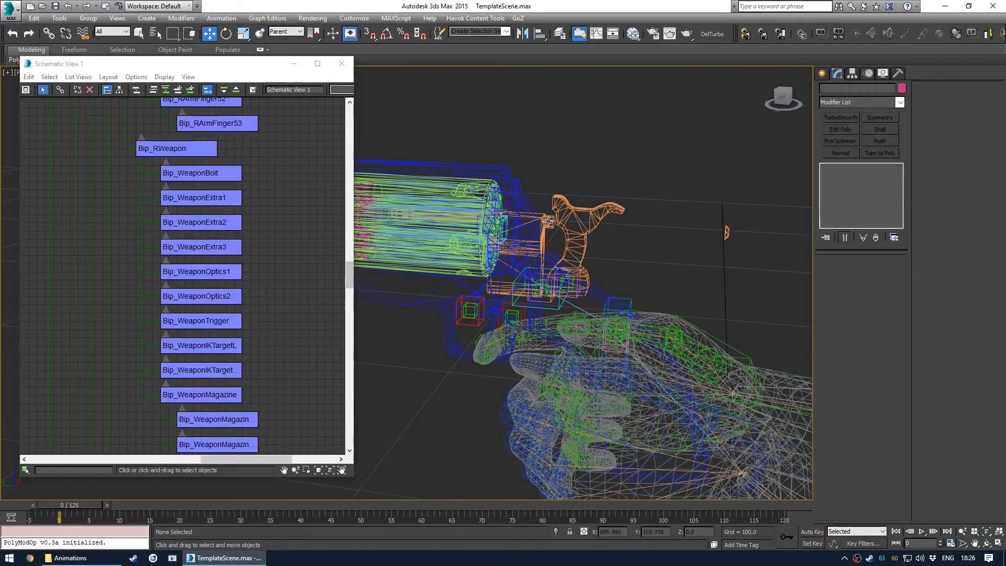
scroll(520, 249, down, 8)
middle_drag(600, 349, 559, 136)
scroll(548, 220, down, 5)
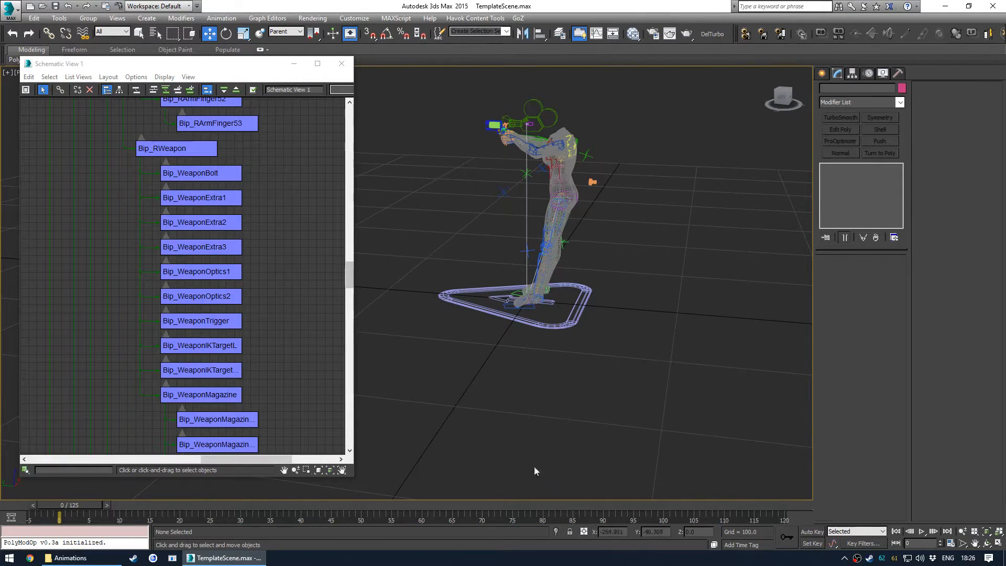
scroll(519, 142, up, 8)
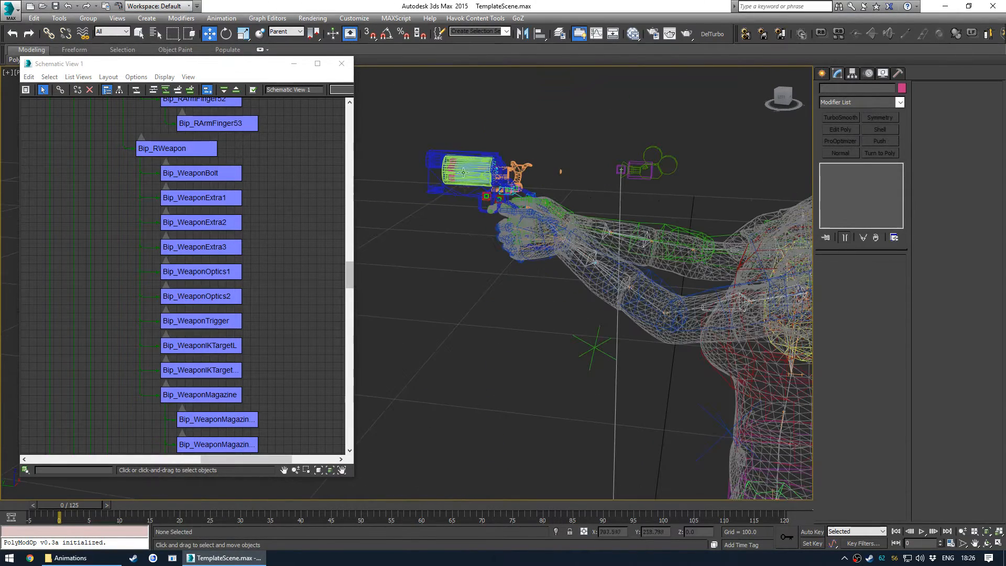
alt+middle_drag(503, 252, 506, 260)
scroll(510, 282, up, 4)
middle_drag(512, 302, 552, 239)
click(525, 259)
scroll(234, 231, down, 4)
middle_drag(214, 304, 218, 233)
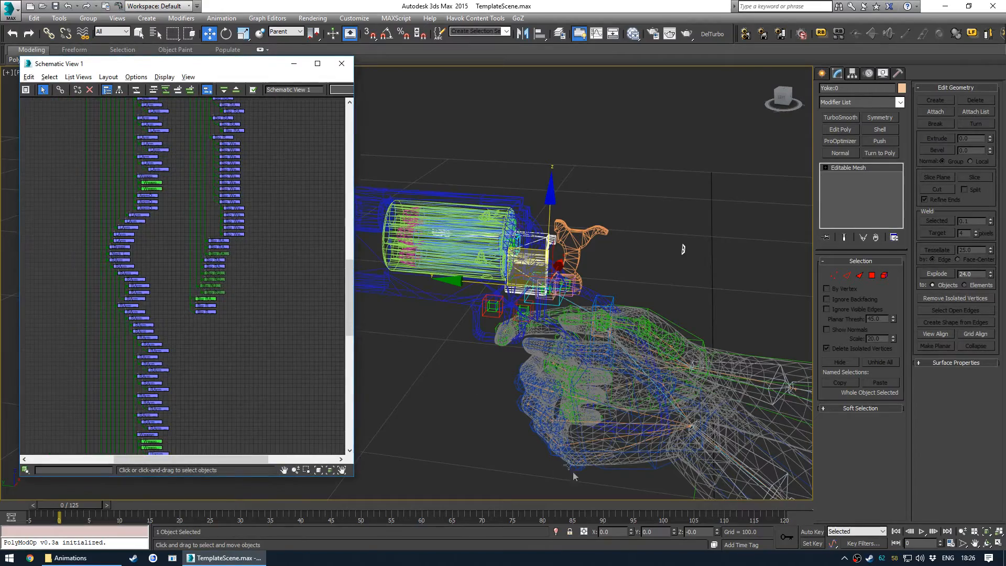
middle_drag(220, 297, 253, 142)
scroll(228, 244, up, 5)
click(176, 233)
scroll(178, 236, down, 3)
scroll(237, 223, up, 5)
mouse_move(229, 244)
middle_down()
mouse_move(242, 257)
mouse_move(237, 313)
middle_up()
middle_drag(240, 160, 247, 252)
middle_drag(251, 197, 255, 261)
- Select Bip_RWeapon and reset its X, Y and Z rotation values to zero
middle_drag(455, 294, 543, 301)
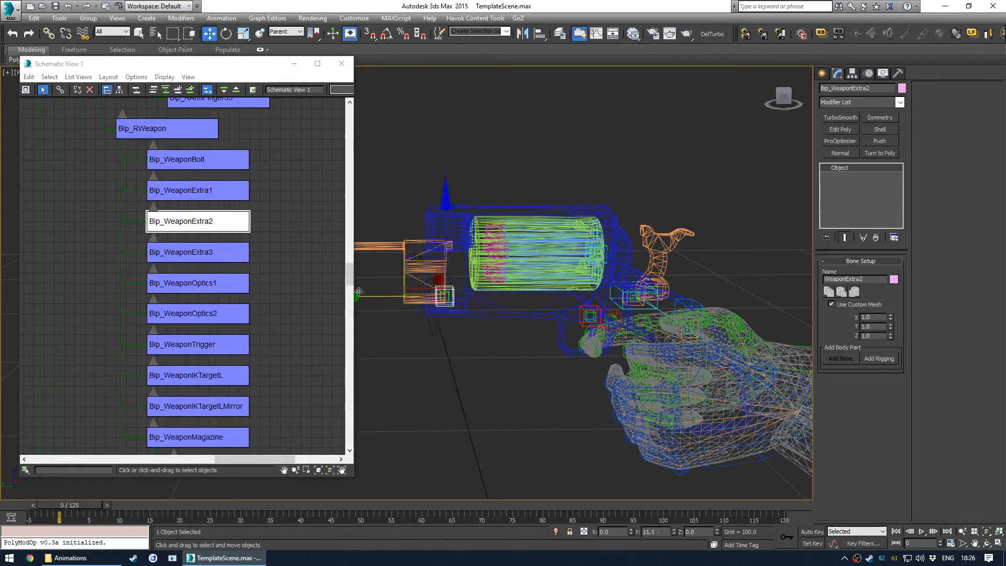
alt+middle_drag(369, 292, 579, 329)
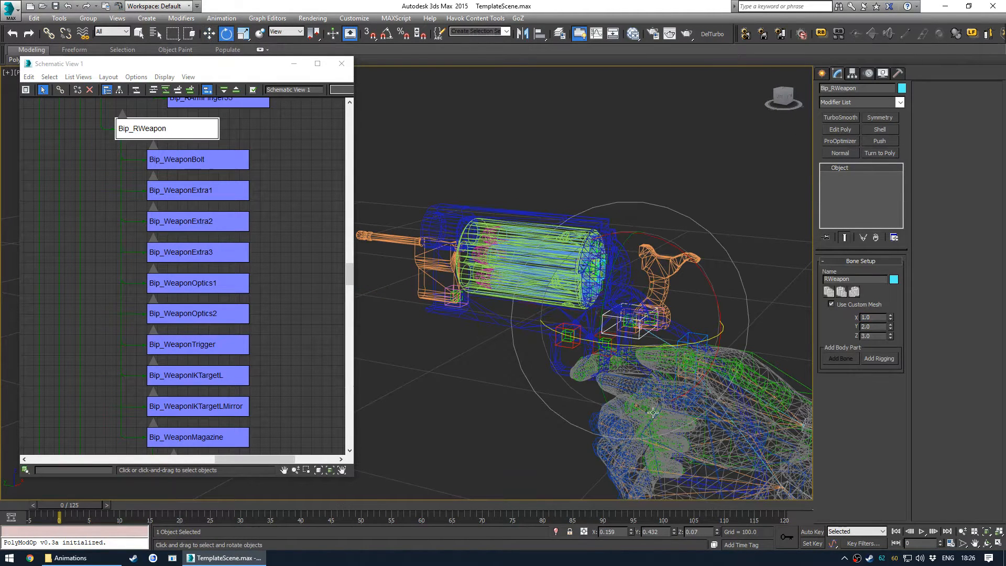
alt+middle_drag(627, 275, 534, 322)
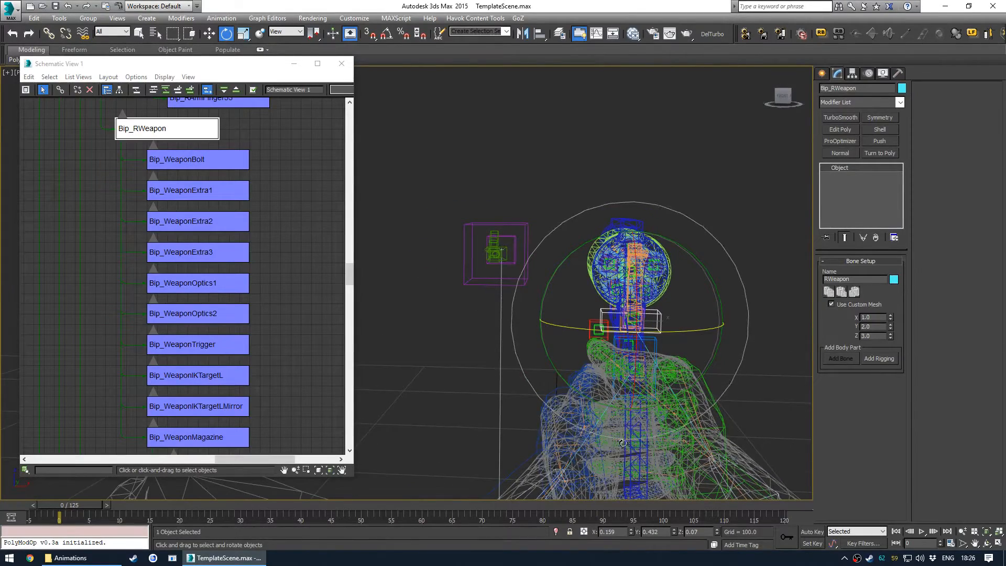
right_click(632, 532)
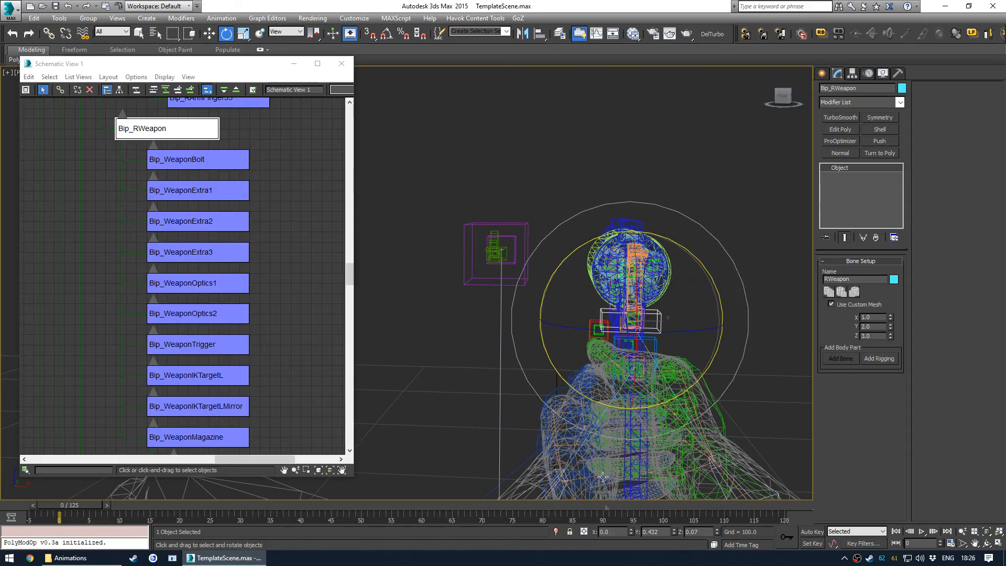
right_click(674, 532)
right_click(717, 532)
- Examine the revolver's hammer and yoke parts from different angles
alt+middle_drag(626, 393, 522, 323)
alt+middle_drag(571, 365, 515, 354)
middle_drag(514, 357, 518, 319)
alt+middle_drag(517, 320, 600, 346)
click(665, 299)
scroll(240, 212, down, 6)
middle_drag(203, 307, 220, 229)
scroll(220, 229, up, 5)
middle_drag(286, 159, 257, 262)
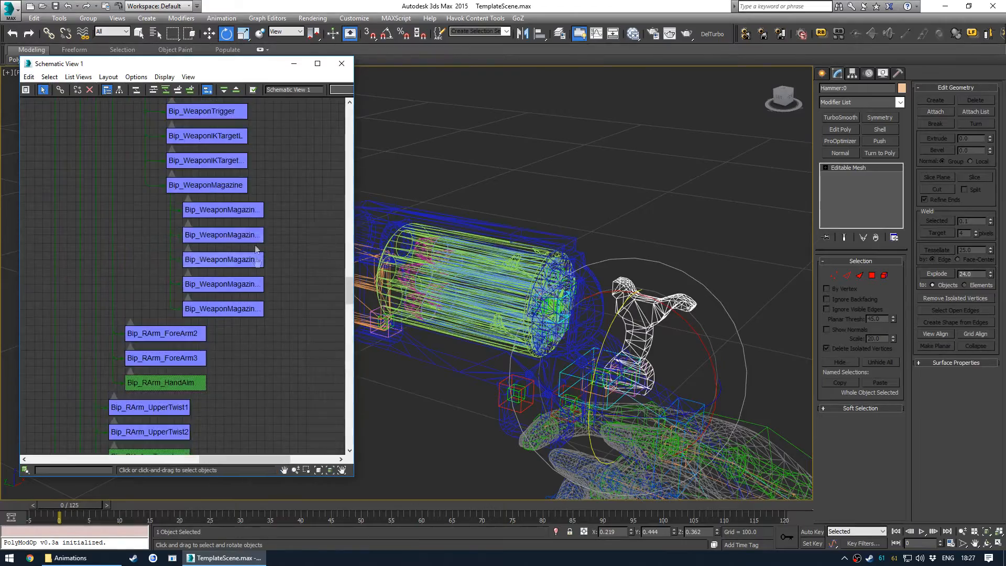
scroll(262, 272, down, 2)
middle_drag(367, 342, 505, 314)
click(428, 332)
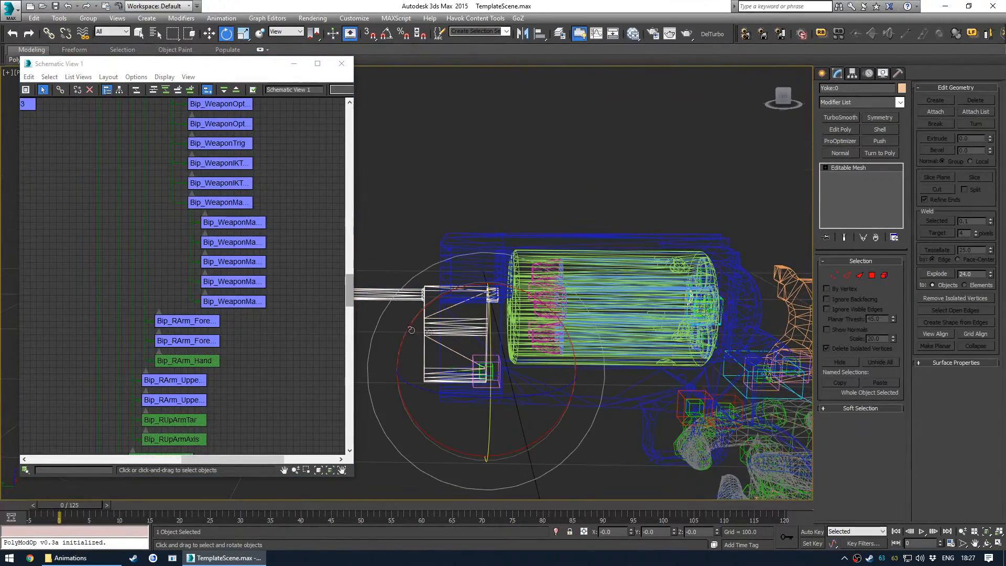
scroll(275, 178, up, 2)
middle_drag(256, 154, 248, 263)
middle_drag(255, 162, 244, 296)
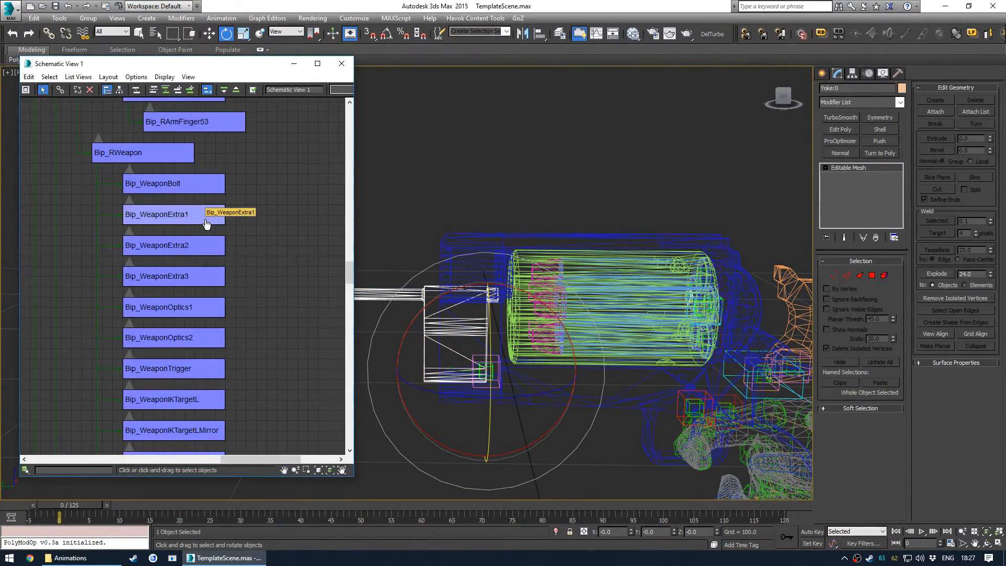
- Select Bip_WeaponExtra2 and move it onto the revolver's receiver below the cylinder
click(203, 246)
key(w)
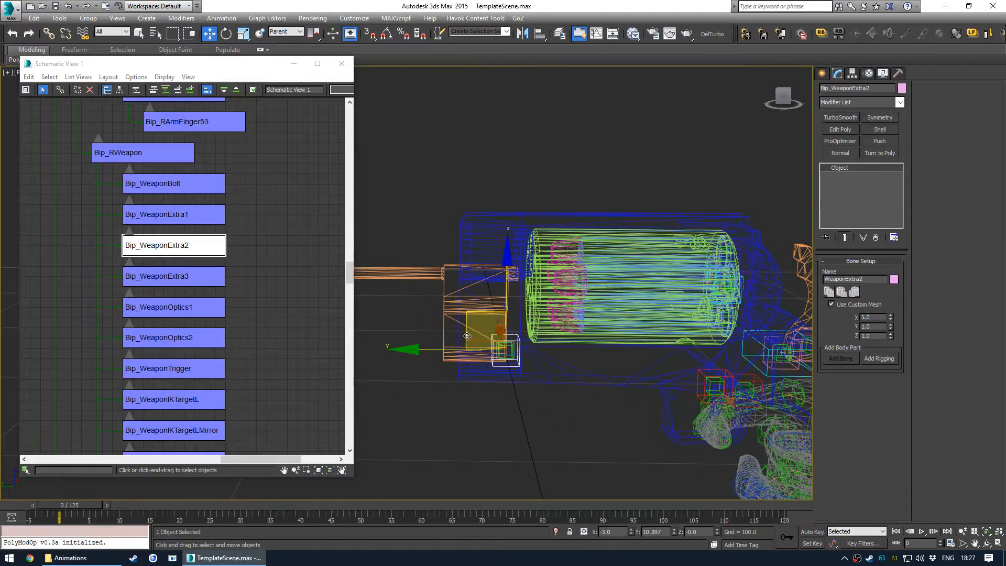
drag(469, 311, 483, 327)
mouse_move(482, 327)
alt+middle_down()
mouse_move(516, 357)
mouse_move(505, 383)
mouse_move(513, 364)
mouse_move(566, 353)
alt+middle_up()
scroll(506, 380, up, 4)
key(F3)
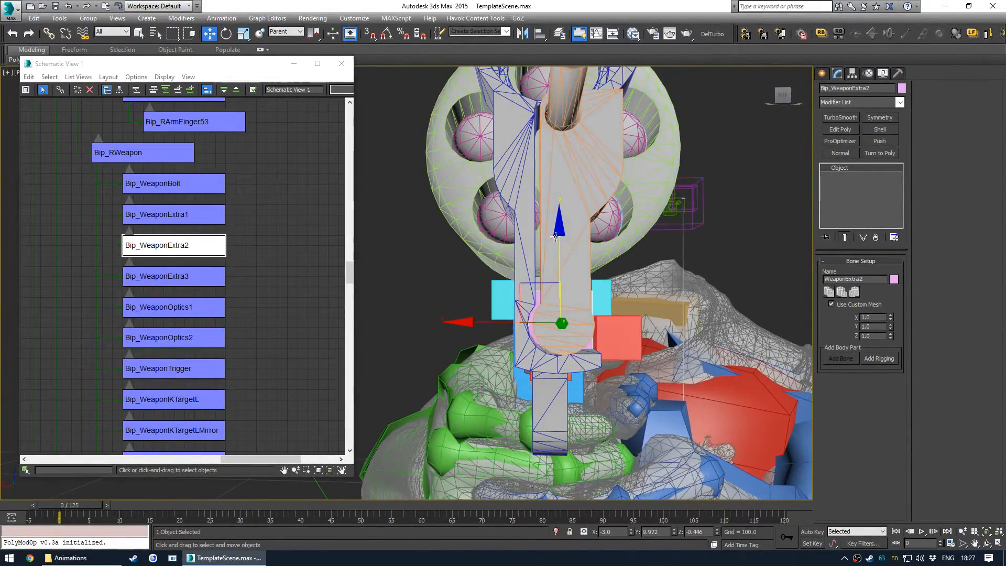
alt+middle_drag(470, 320, 546, 268)
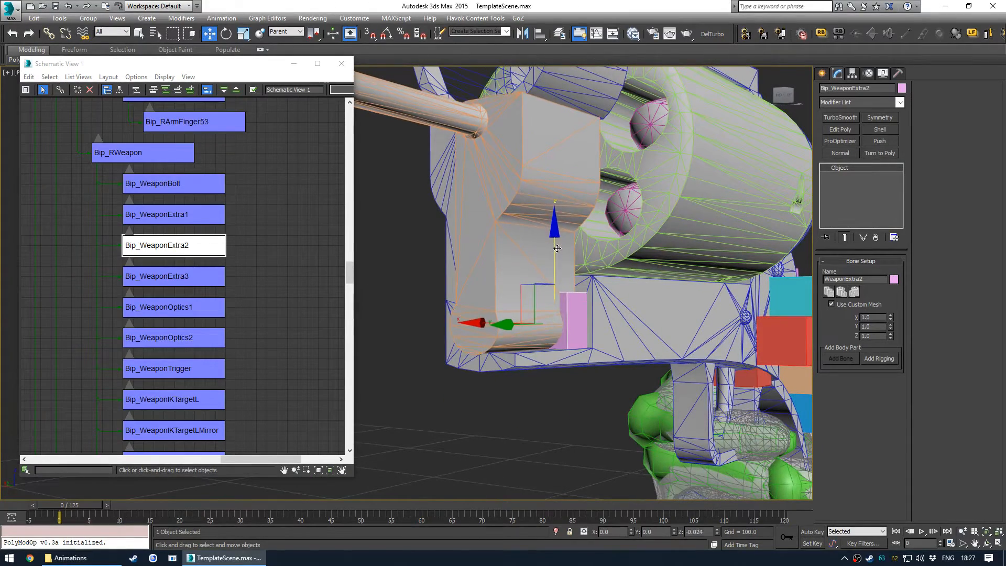
- Isolate the bone with the receiver and vertex-snap Bip_WeaponExtra2 onto a receiver vertex, then end isolation
ctrl+click(602, 319)
key(alt+q)
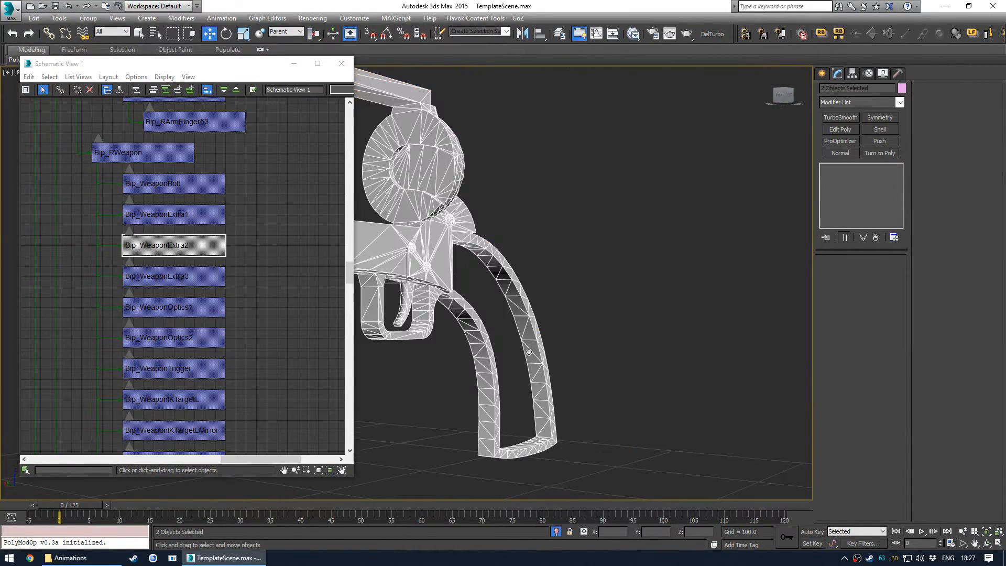
alt+middle_drag(603, 320, 582, 351)
click(582, 351)
middle_drag(474, 320, 613, 316)
scroll(555, 294, up, 6)
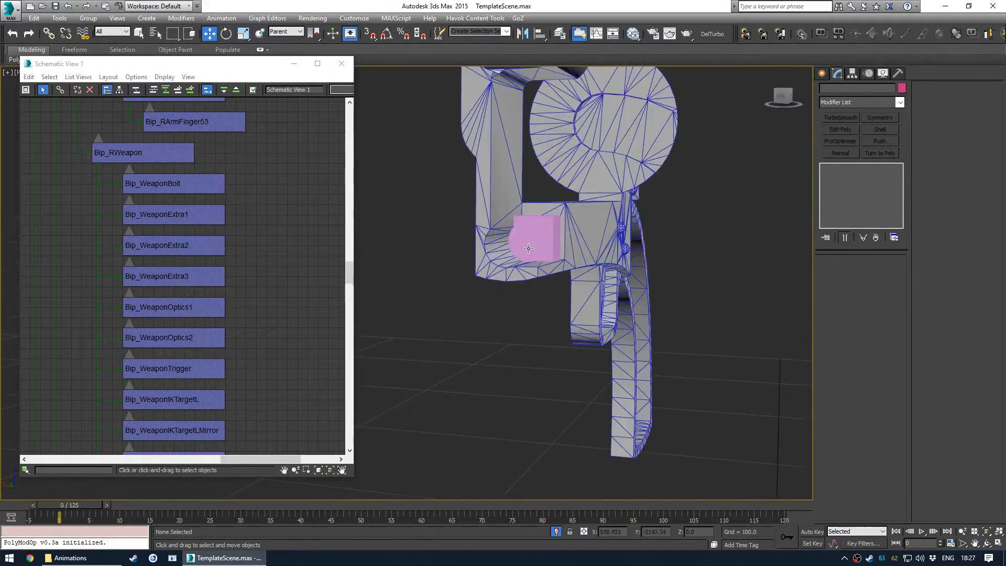
click(556, 275)
alt+middle_drag(556, 275, 571, 297)
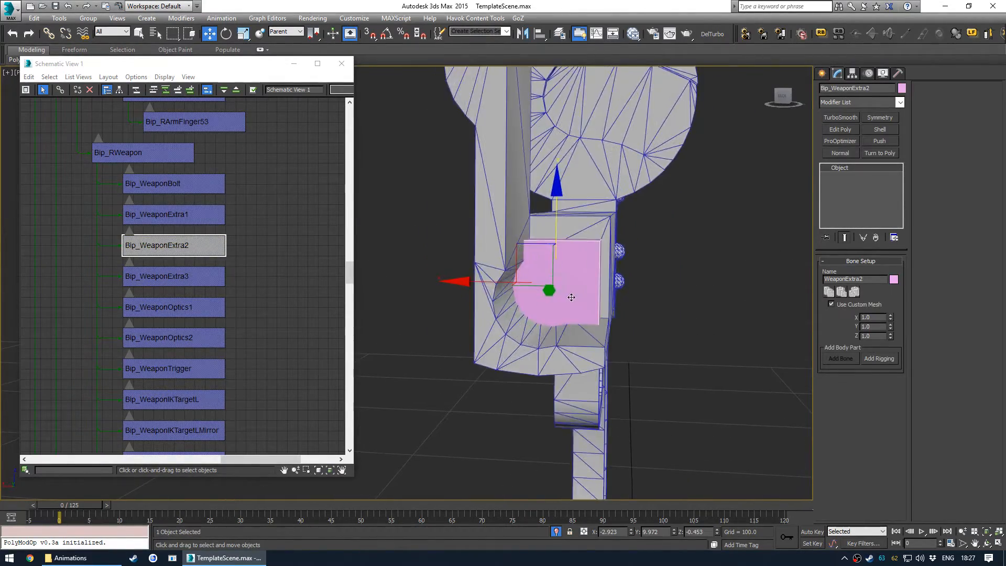
key(F3)
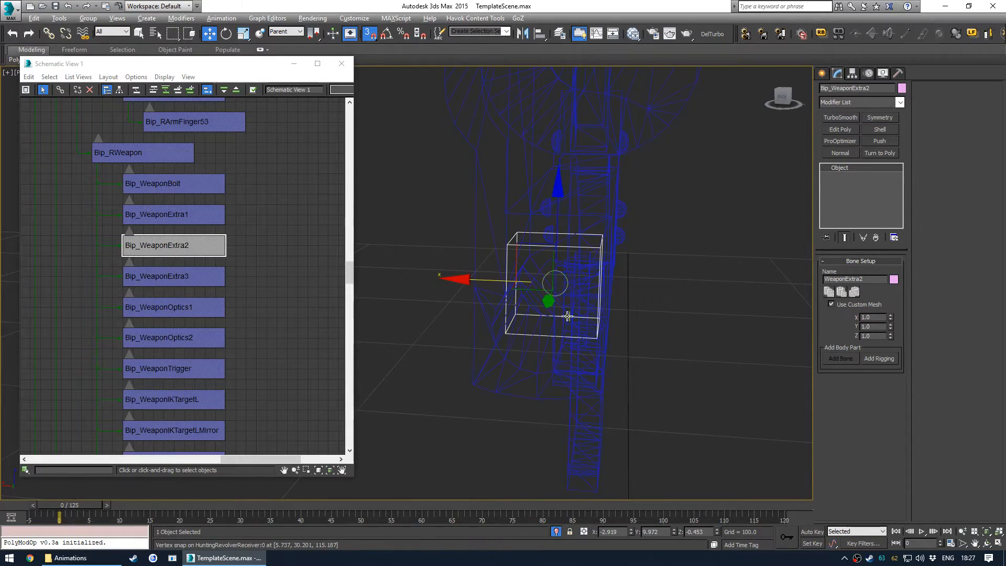
key(F3)
mouse_move(557, 303)
middle_down()
mouse_move(537, 315)
mouse_move(591, 319)
middle_up()
key(alt+q)
key(s)
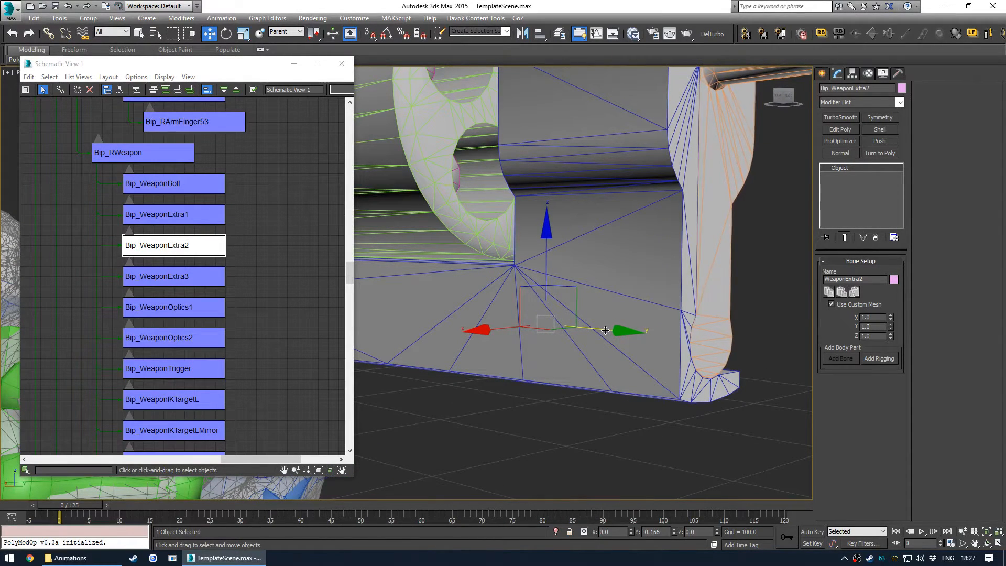
- Switch to the Left view and vertex-snap Bip_WeaponExtra1 onto the small ball on the receiver beside the cylinder
alt+middle_drag(661, 366, 497, 339)
scroll(498, 338, down, 3)
alt+middle_drag(555, 359, 483, 320)
scroll(475, 337, up, 5)
scroll(475, 337, down, 6)
scroll(503, 322, up, 5)
alt+middle_drag(502, 322, 591, 334)
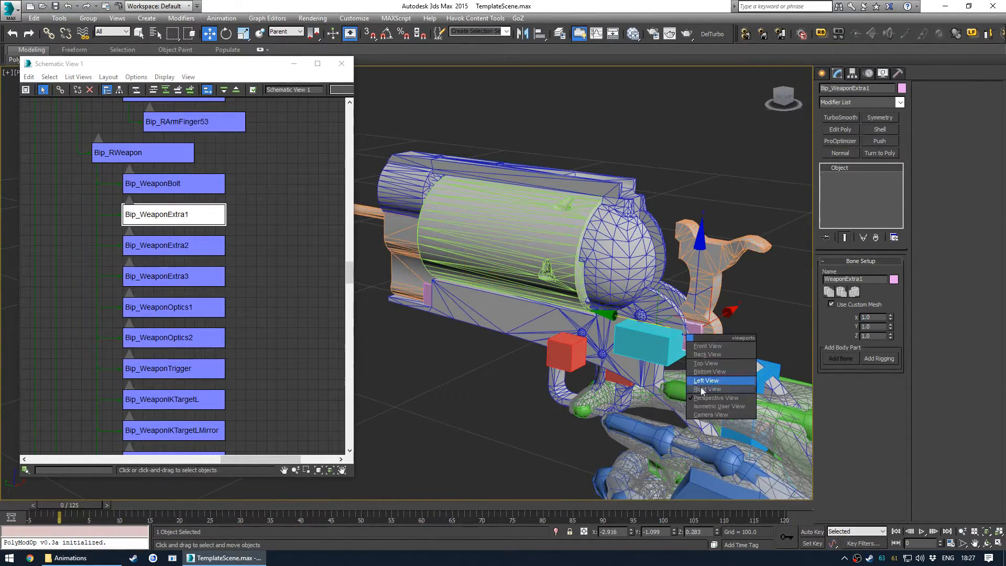
click(705, 380)
scroll(580, 259, up, 8)
scroll(576, 272, down, 3)
scroll(568, 302, up, 2)
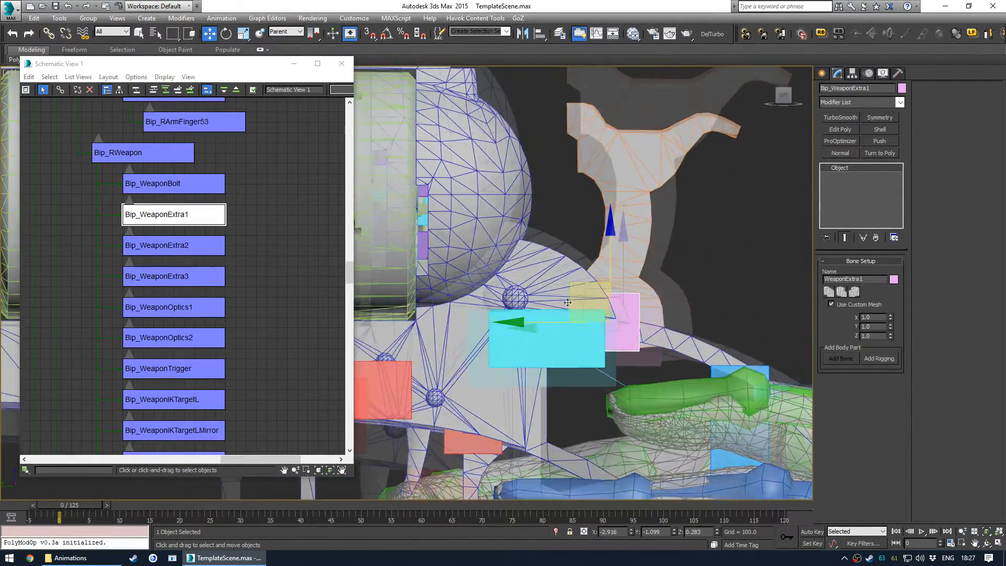
scroll(568, 303, up, 3)
drag(652, 335, 449, 294)
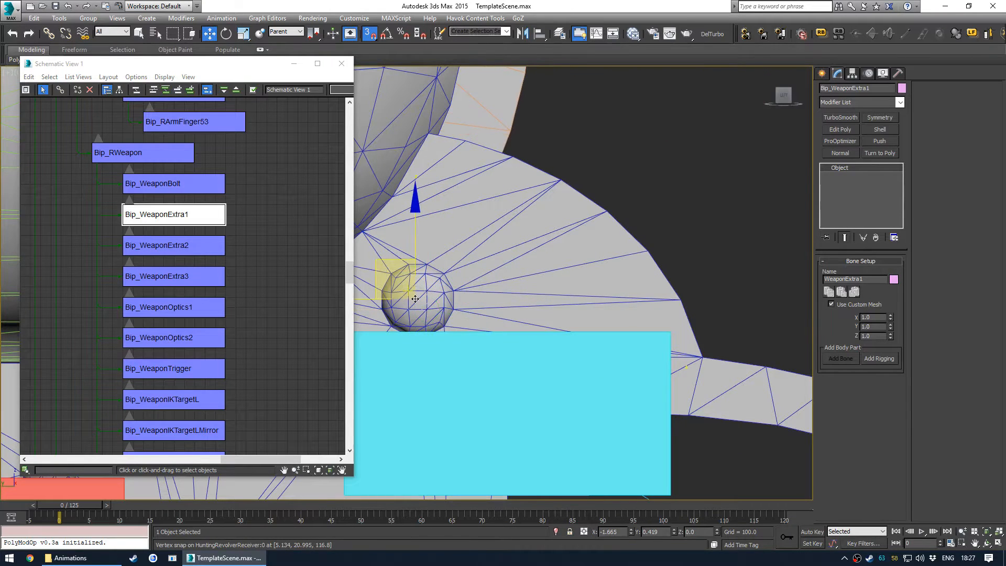
middle_drag(416, 299, 514, 301)
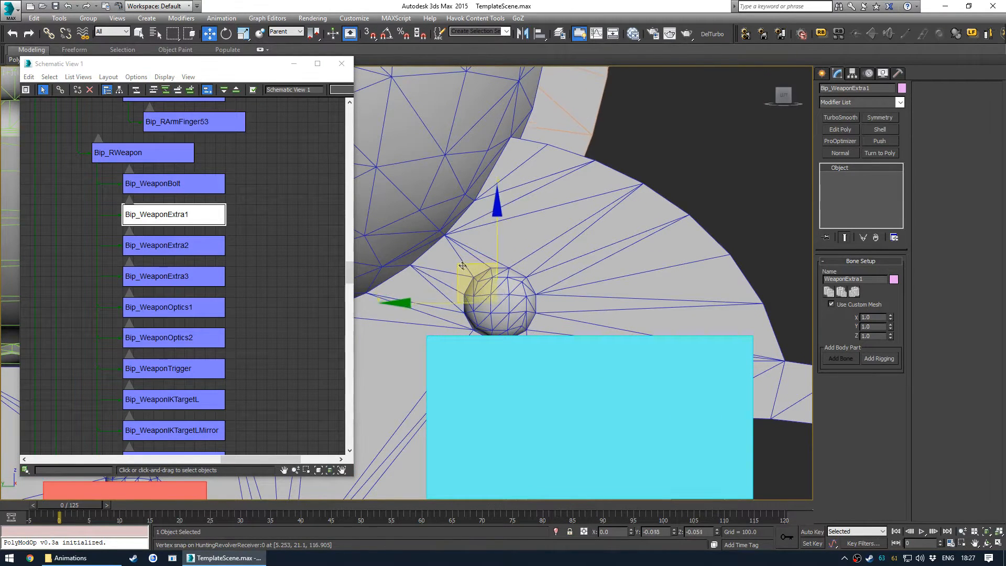
- Import HuntingRevolverBarrelStandard_1.nif from the revolver's Barrels folder with the default NIF import options
scroll(465, 268, up, 10)
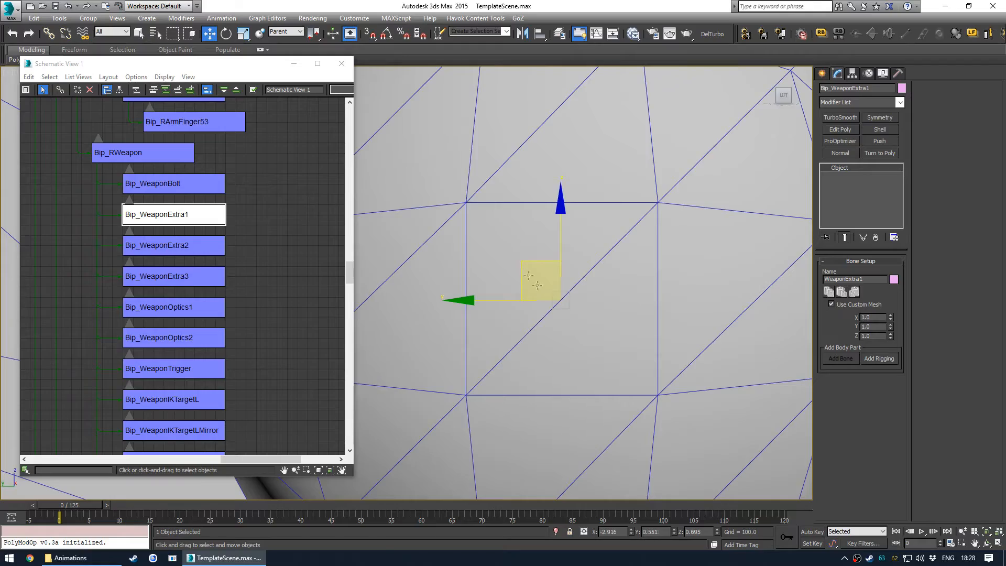
scroll(539, 299, down, 12)
alt+middle_drag(538, 302, 573, 326)
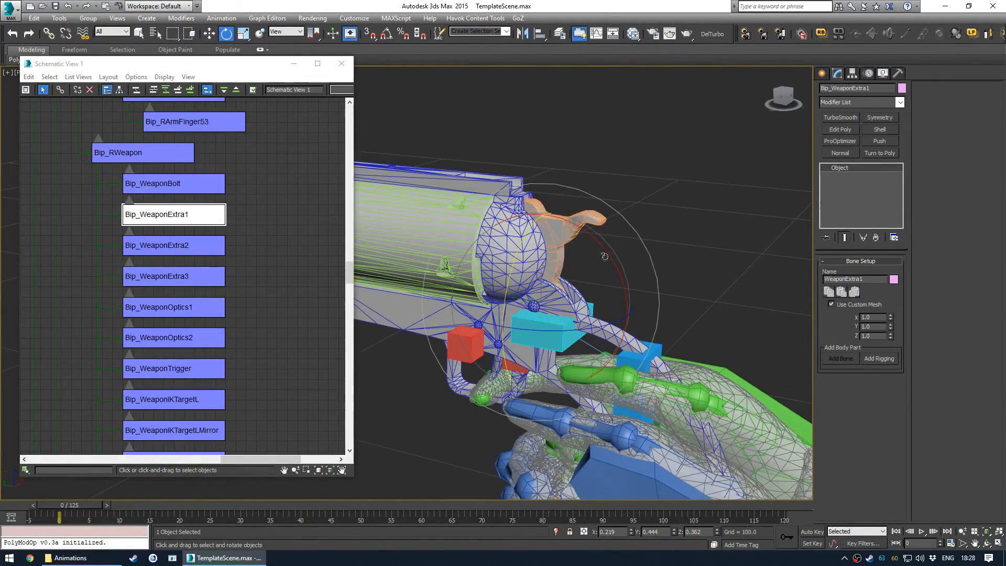
click(676, 293)
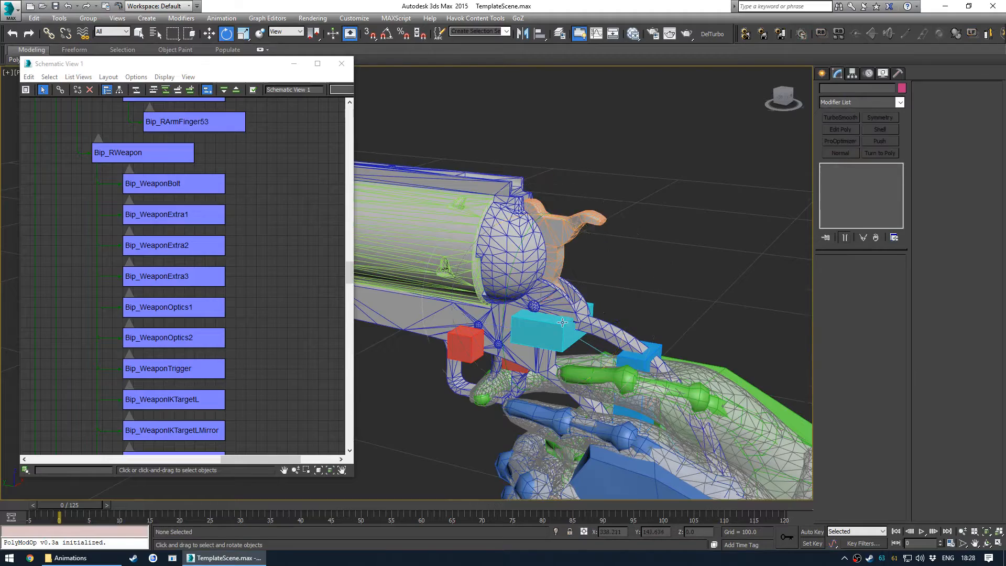
scroll(655, 304, down, 5)
alt+middle_drag(593, 314, 687, 287)
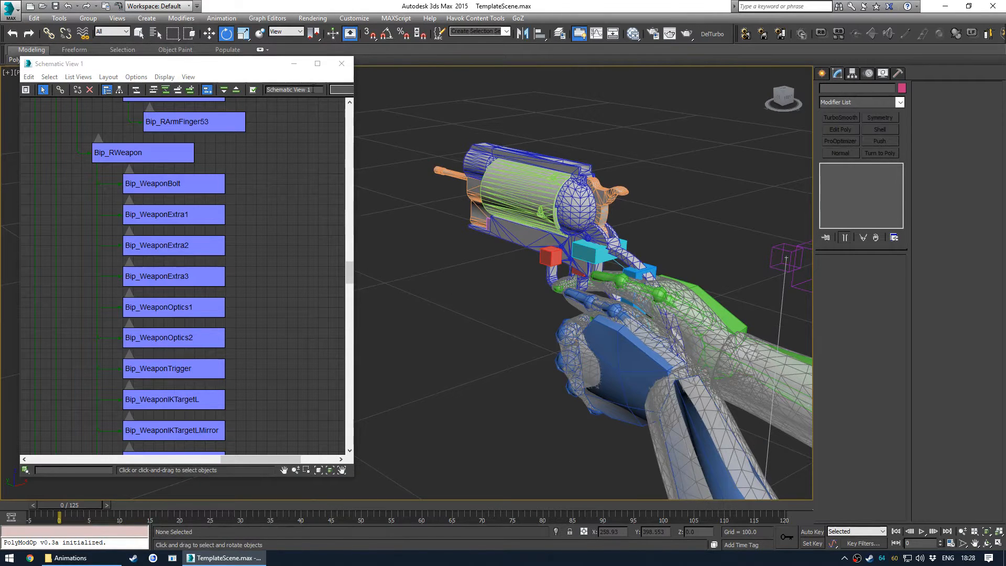
click(345, 63)
alt+middle_drag(438, 225, 482, 213)
key(F4)
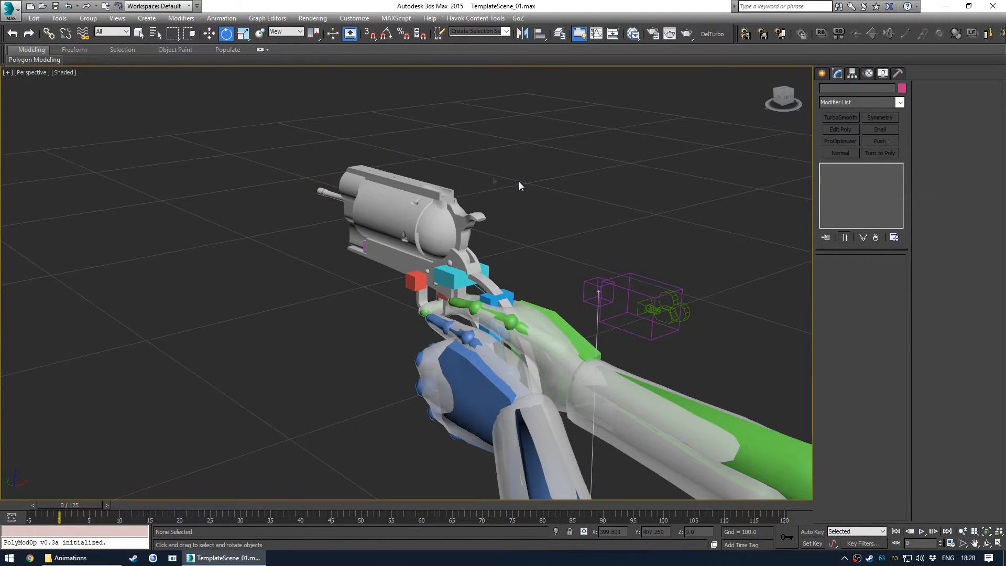
click(10, 12)
click(31, 196)
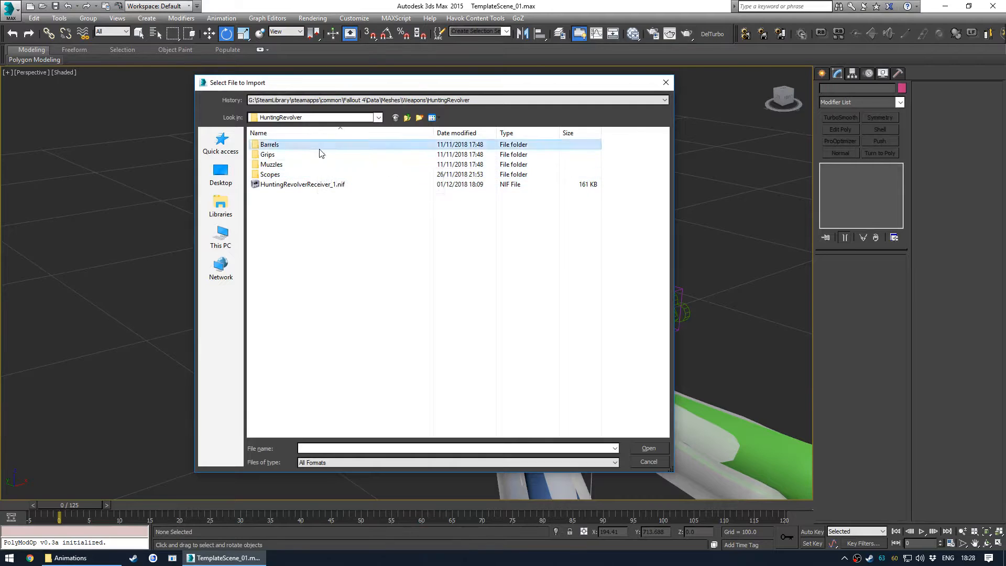
double_click(269, 144)
double_click(329, 164)
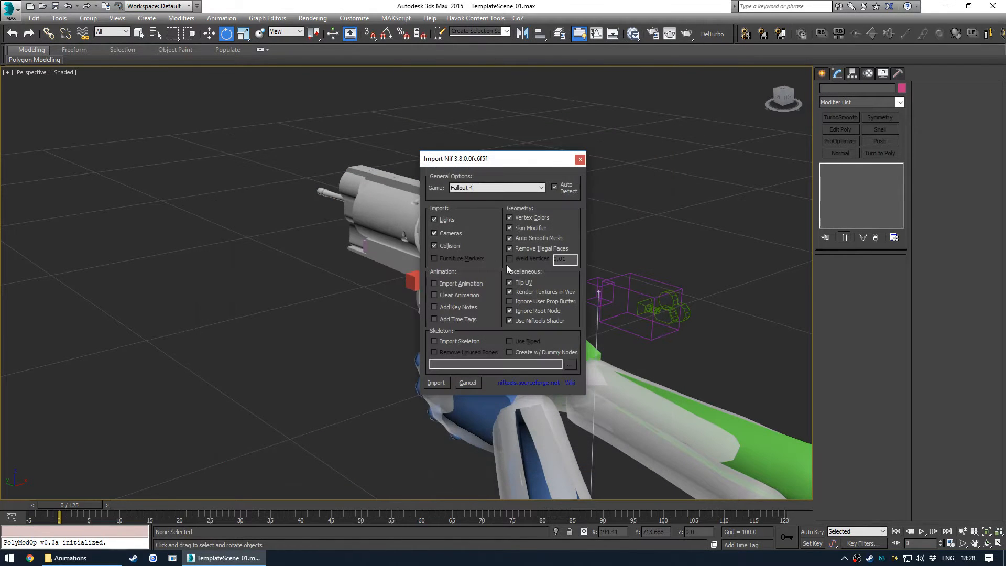
click(436, 382)
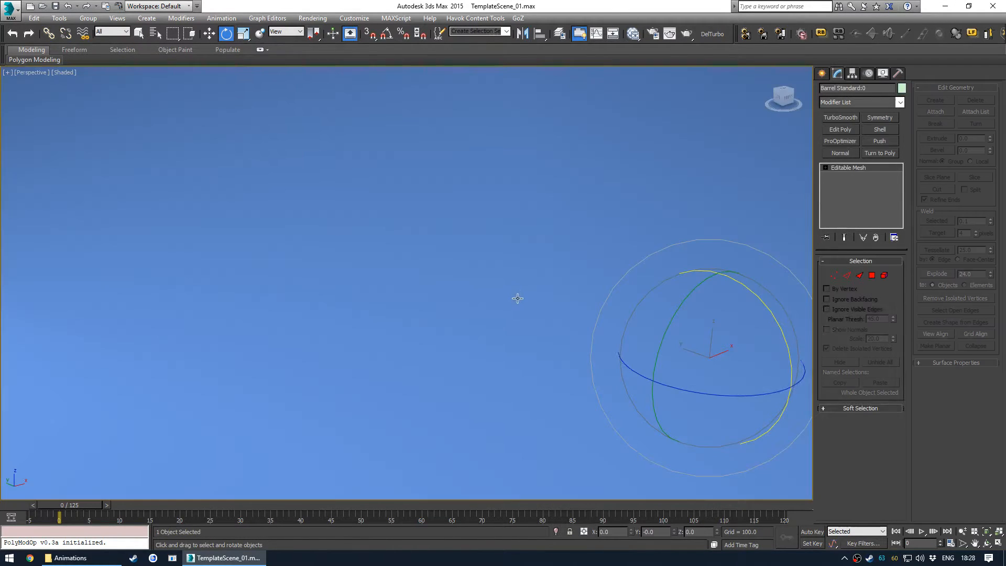
- Move the imported barrel up from the ground to the revolver in the character's hand
scroll(513, 285, down, 10)
key(w)
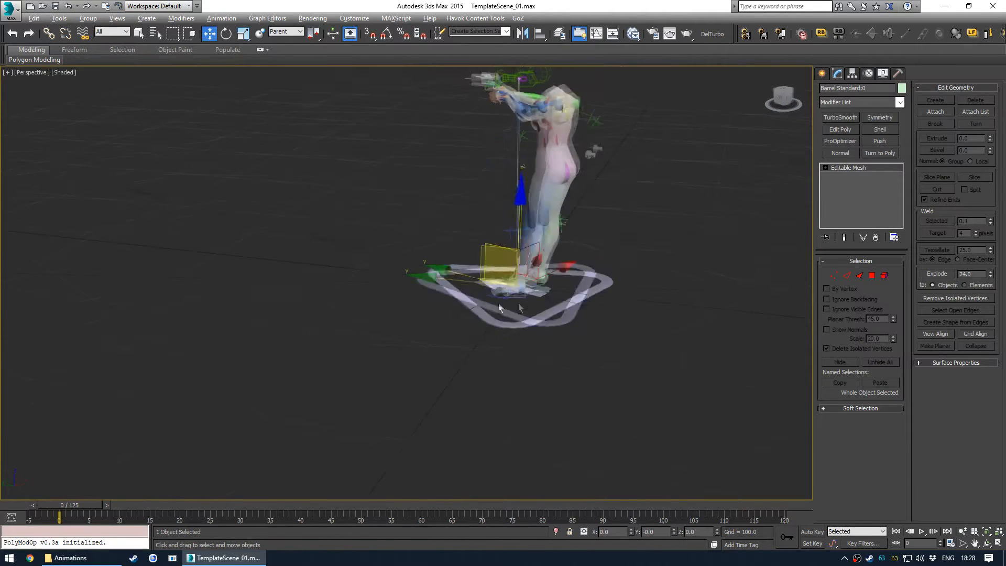
alt+middle_drag(492, 313, 477, 281)
drag(455, 255, 408, 159)
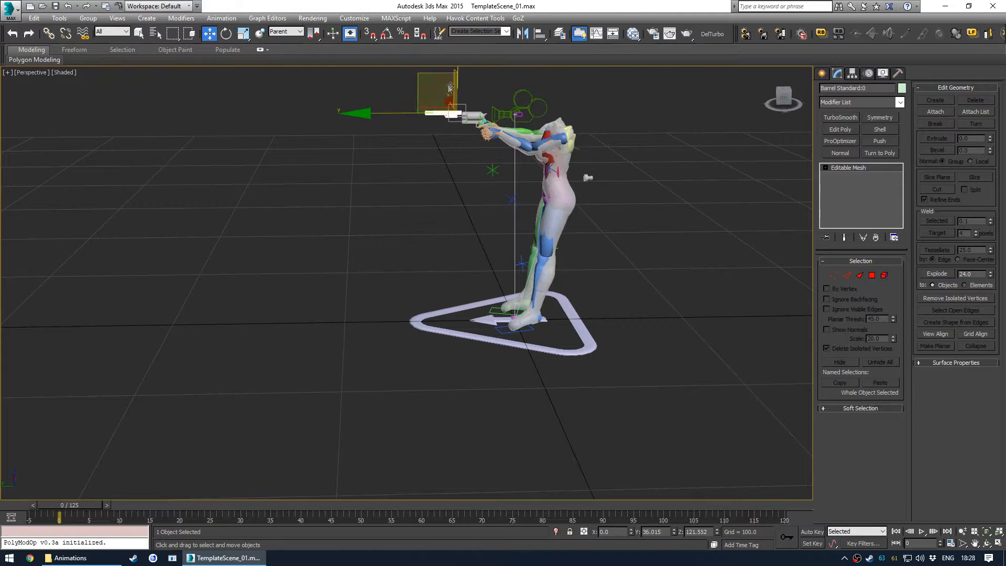
scroll(452, 90, up, 10)
scroll(482, 205, down, 12)
scroll(476, 214, up, 7)
scroll(490, 233, up, 10)
middle_drag(449, 209, 561, 267)
middle_drag(288, 113, 373, 197)
click(373, 197)
click(544, 363)
alt+middle_drag(531, 283, 507, 265)
drag(432, 179, 446, 138)
key(shift+z)
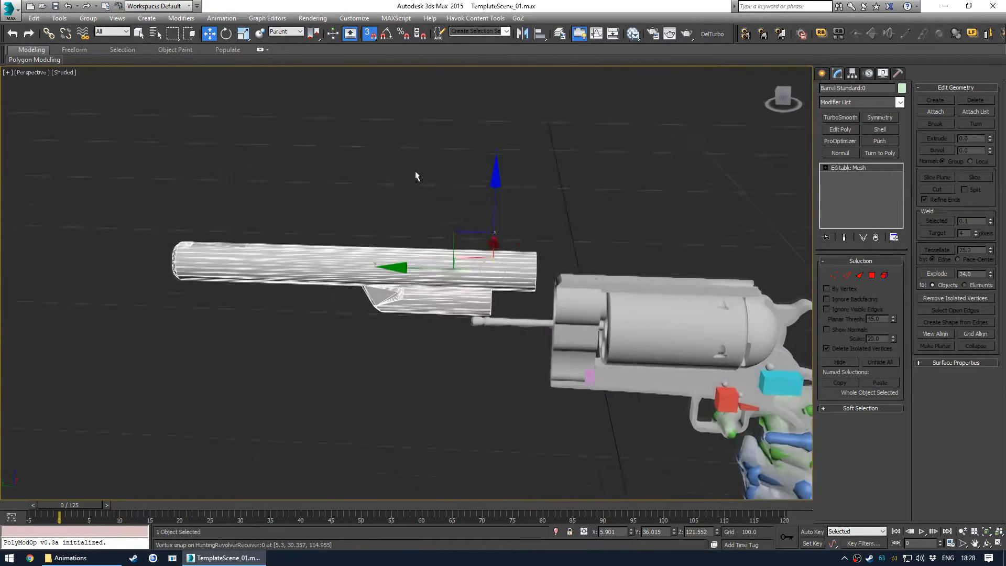
- Vertex-snap the barrel onto the front of the revolver receiver and check its fit in wireframe
drag(405, 266, 575, 295)
scroll(574, 295, up, 3)
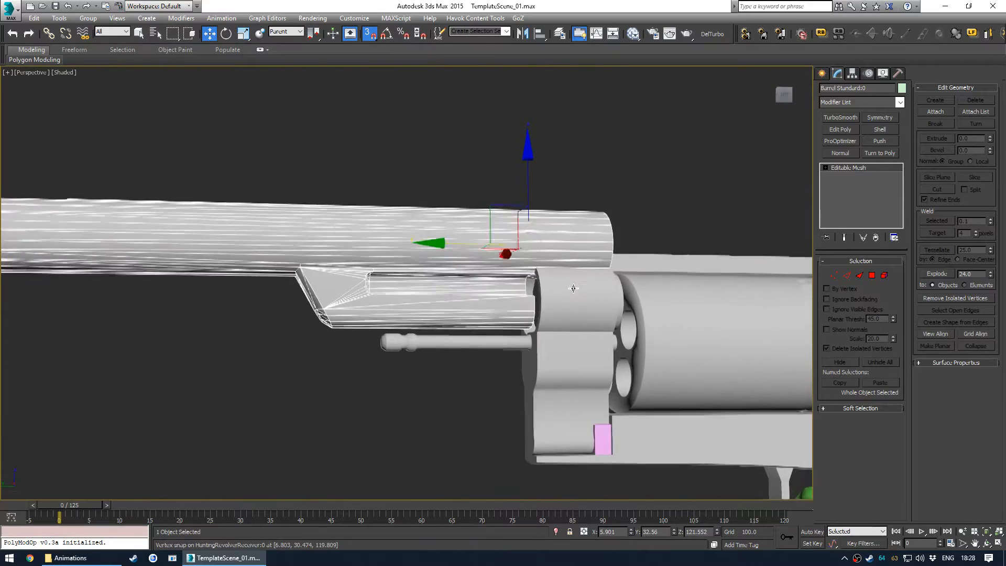
drag(535, 171, 546, 299)
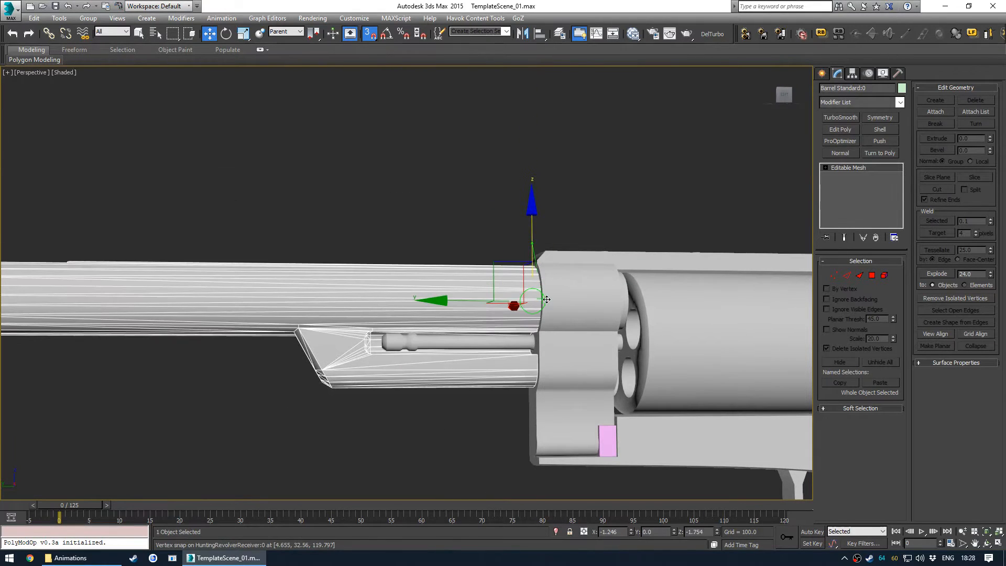
alt+middle_drag(556, 332, 519, 331)
click(535, 376)
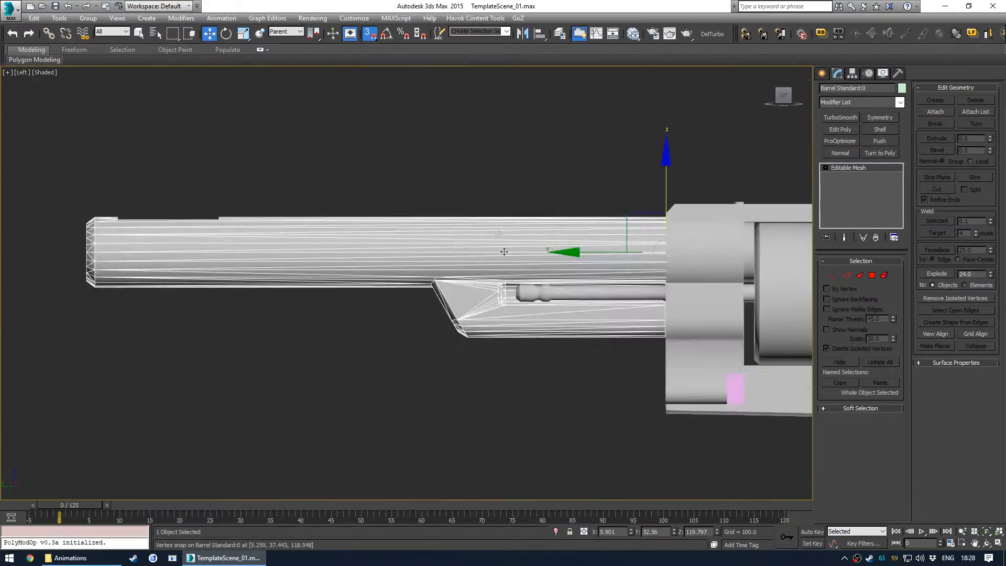
key(F3)
scroll(586, 252, up, 4)
key(p)
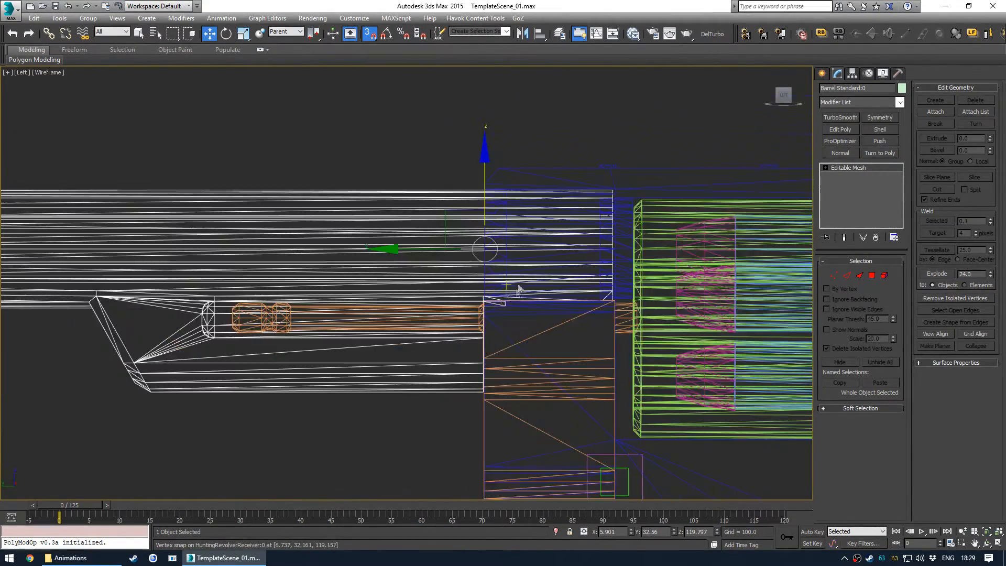
key(F3)
scroll(515, 314, up, 5)
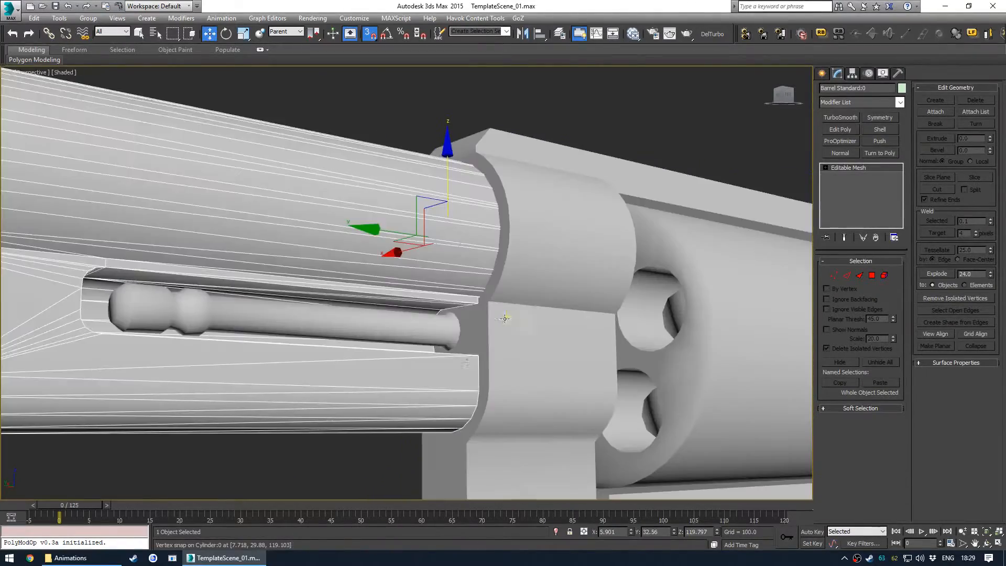
scroll(379, 327, down, 8)
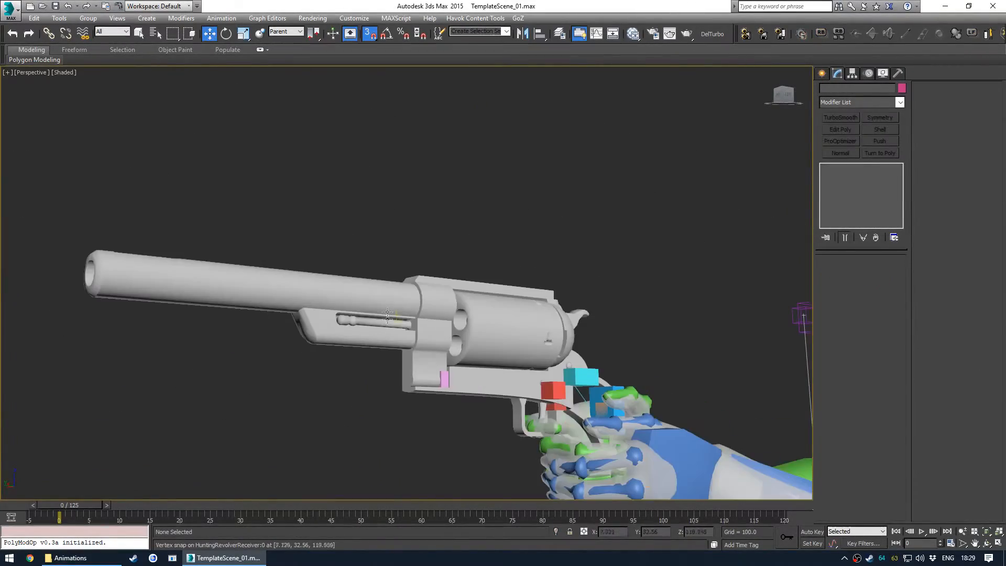
- Link the barrel to the revolver receiver as its parent
alt+middle_drag(379, 327, 430, 233)
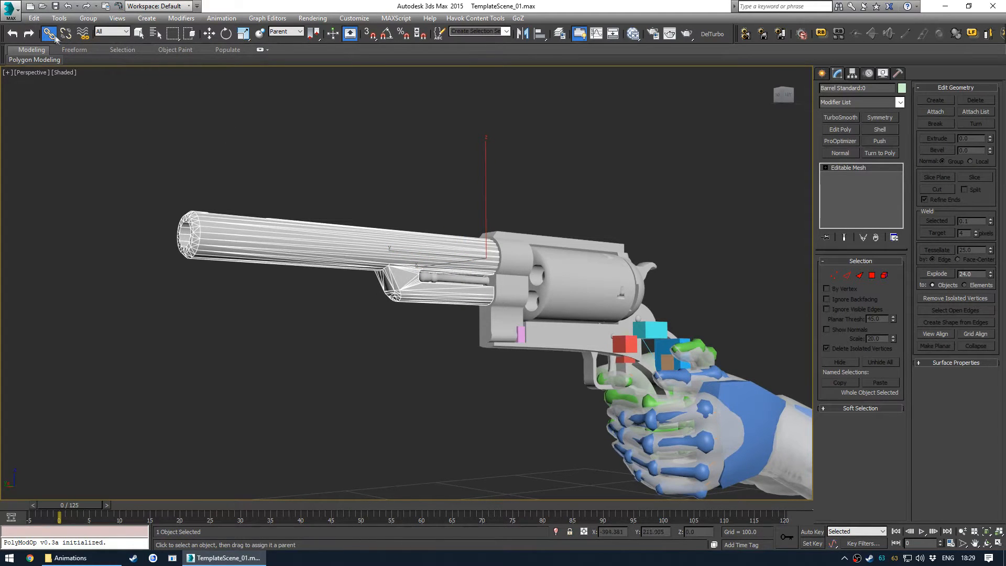
drag(385, 245, 506, 246)
right_click(509, 174)
click(509, 175)
alt+middle_drag(519, 220, 548, 304)
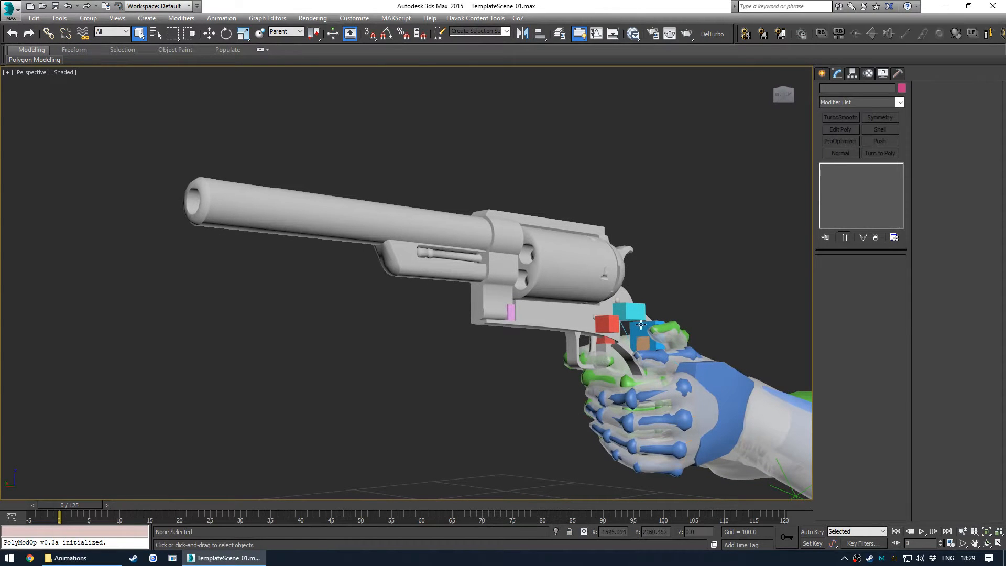
- Try rotating the receiver to test that the barrel follows, then undo the rotation
alt+middle_drag(640, 326, 462, 291)
click(478, 322)
key(e)
drag(461, 292, 498, 307)
key(ctrl+z)
- Orbit around the revolver to inspect the attached barrel
click(275, 315)
middle_drag(463, 385, 623, 321)
scroll(462, 349, down, 2)
scroll(528, 348, down, 5)
scroll(349, 211, up, 5)
alt+middle_drag(346, 235, 376, 237)
middle_drag(596, 273, 315, 259)
scroll(330, 162, up, 4)
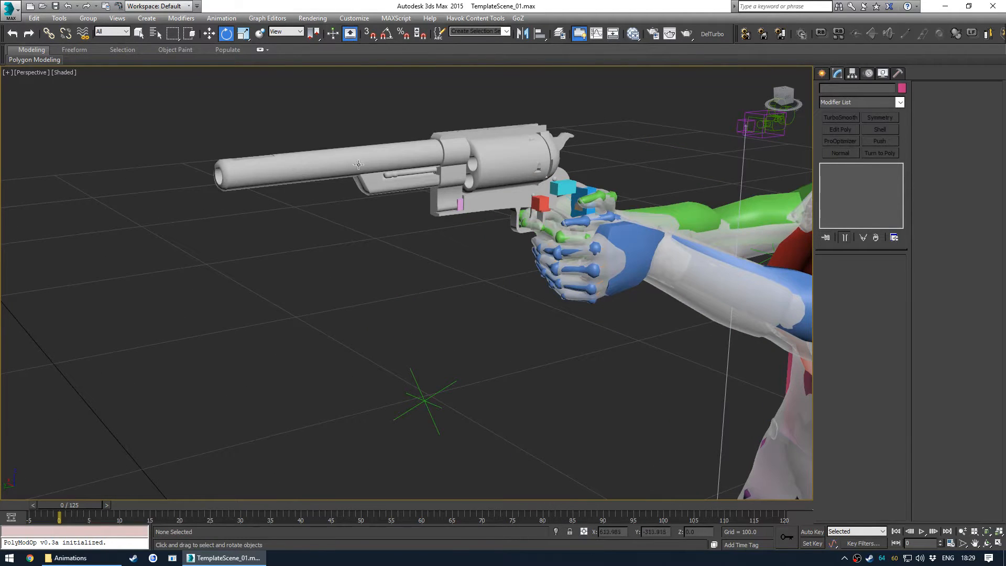
click(359, 164)
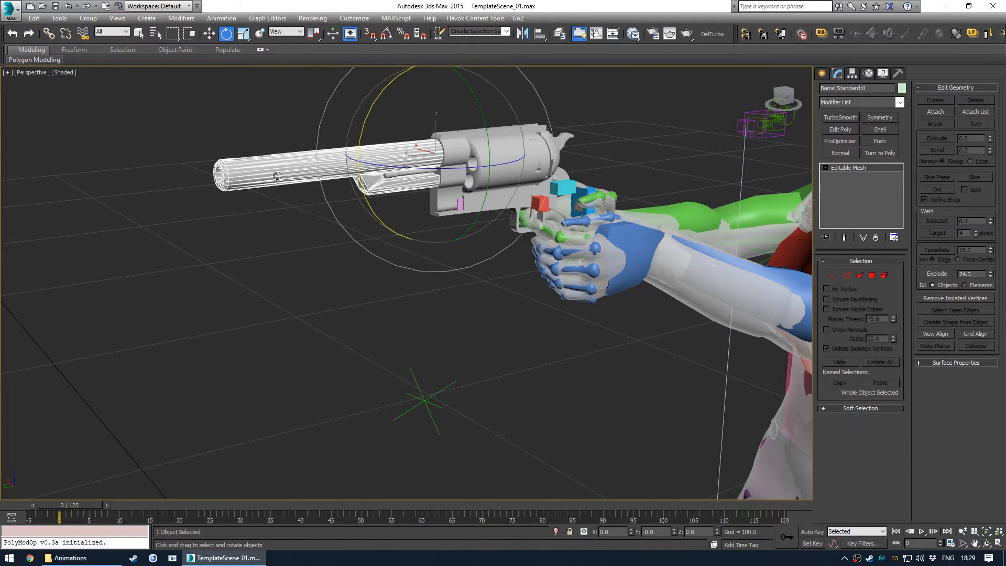
alt+middle_drag(326, 216, 273, 284)
click(202, 247)
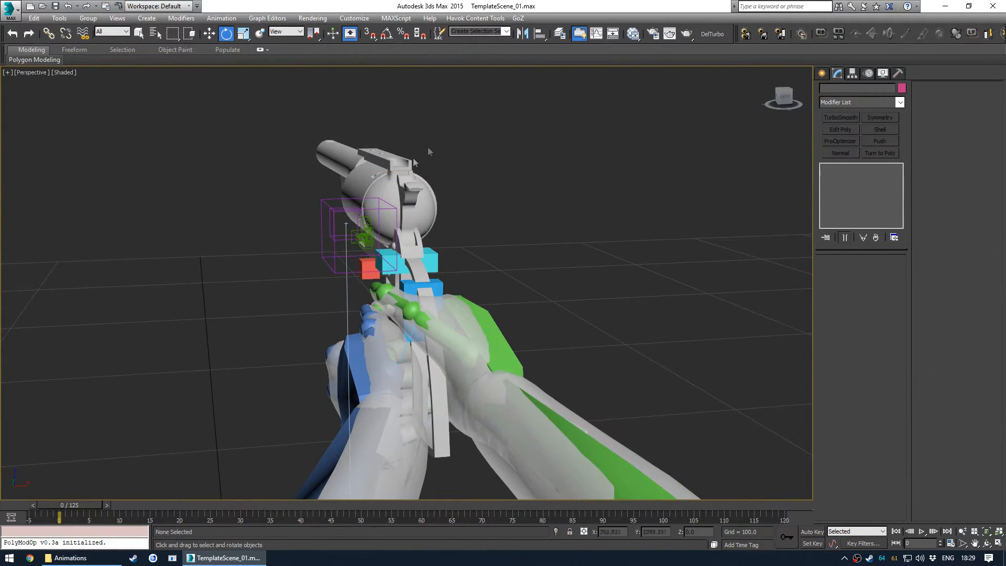
alt+middle_drag(321, 232, 470, 287)
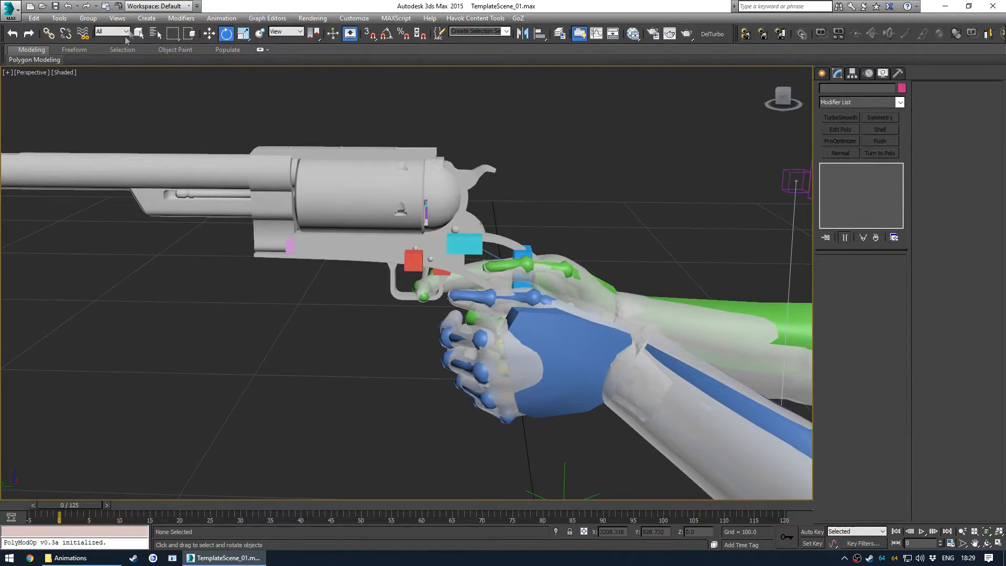
- Import HuntingRevolverGripStandard_1.nif from the revolver's Grips folder
click(4, 7)
click(46, 160)
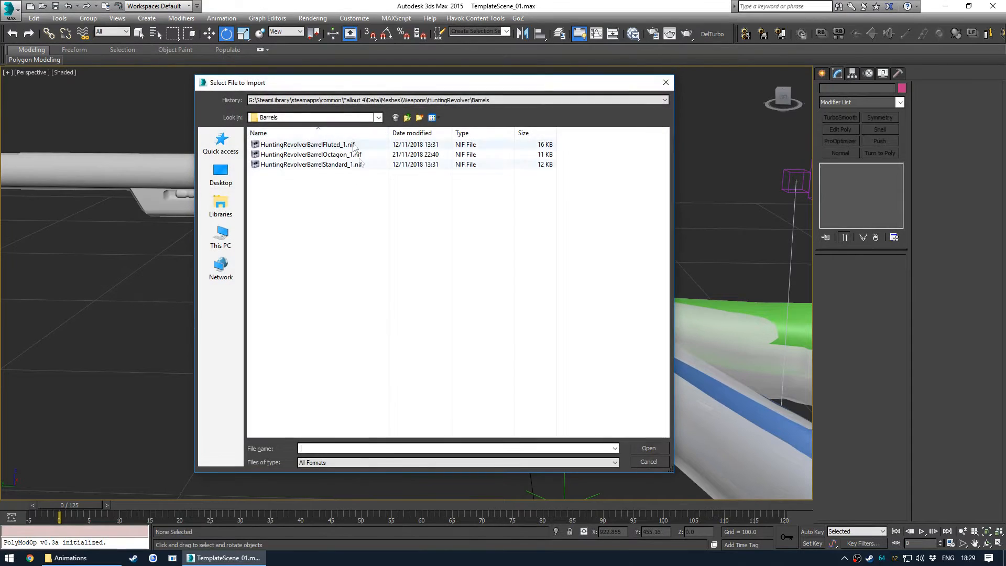
click(403, 119)
double_click(278, 155)
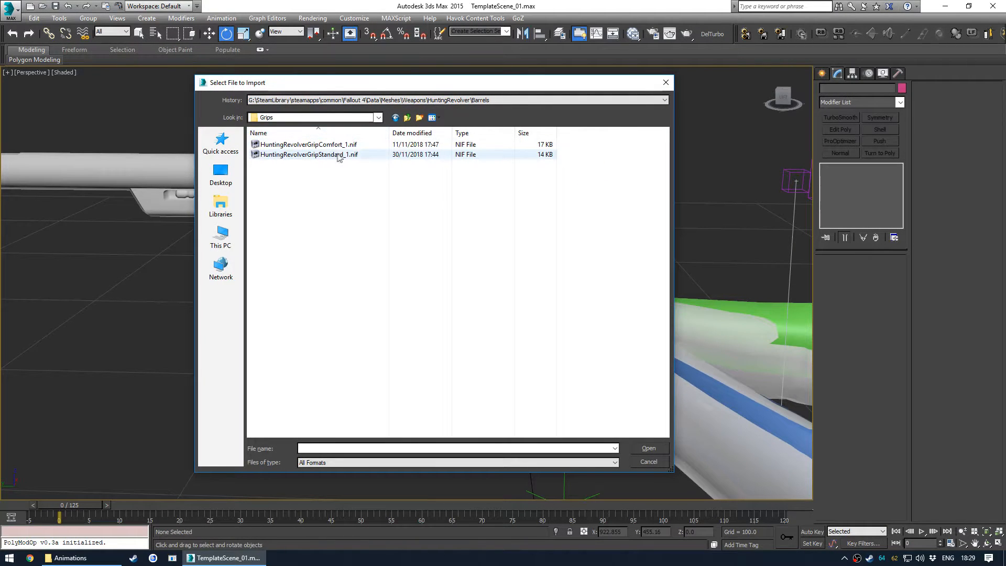
double_click(339, 156)
click(439, 383)
- Isolate the receiver together with the imported grip and switch to the Left view
key(z)
scroll(459, 326, down, 12)
key(w)
middle_drag(401, 172, 481, 335)
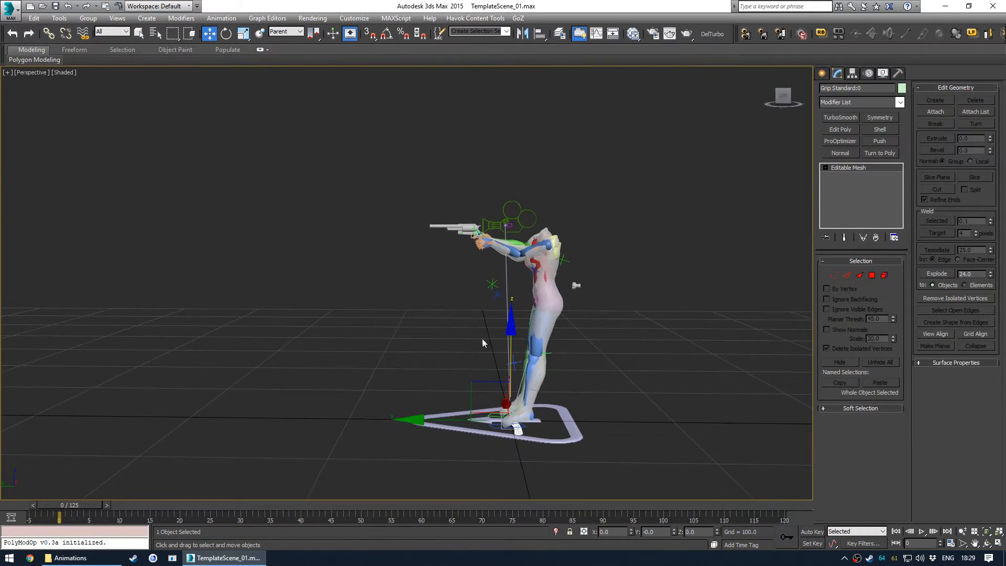
scroll(469, 230, up, 10)
ctrl+click(455, 242)
key(alt+q)
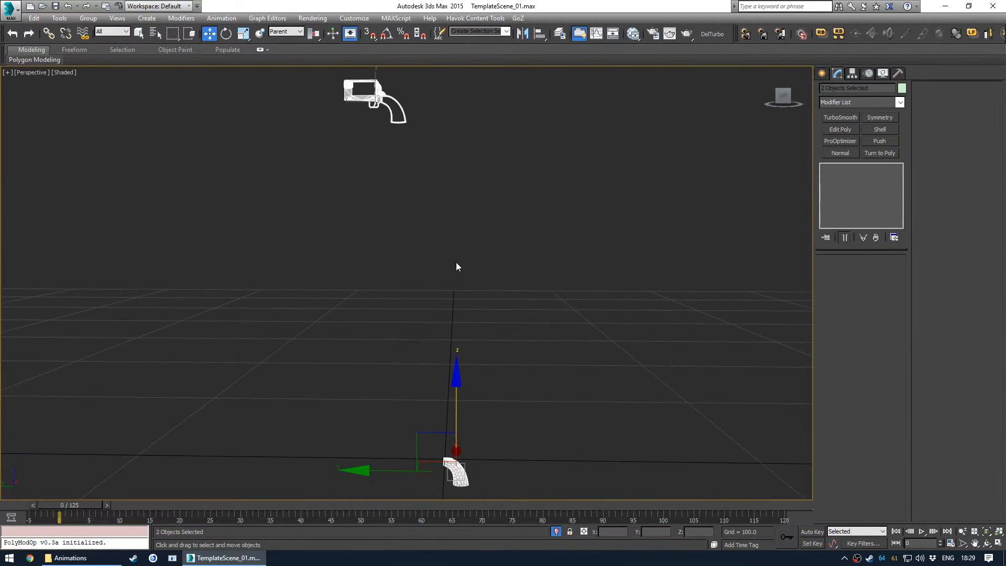
click(456, 262)
key(v)
click(483, 304)
scroll(483, 301, down, 2)
click(459, 418)
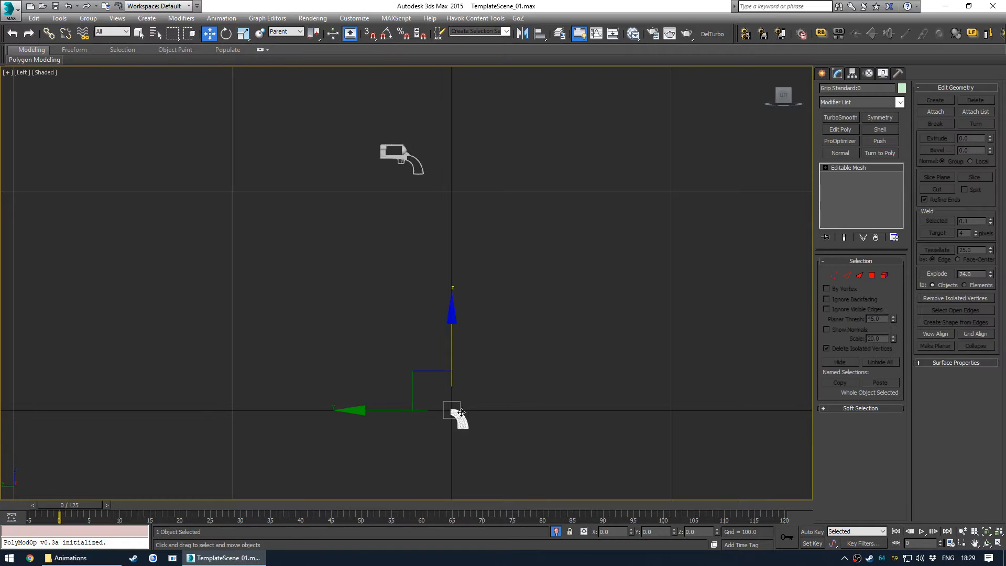
- Vertex-snap the grip onto the back of the receiver below the hammer
scroll(390, 134, up, 5)
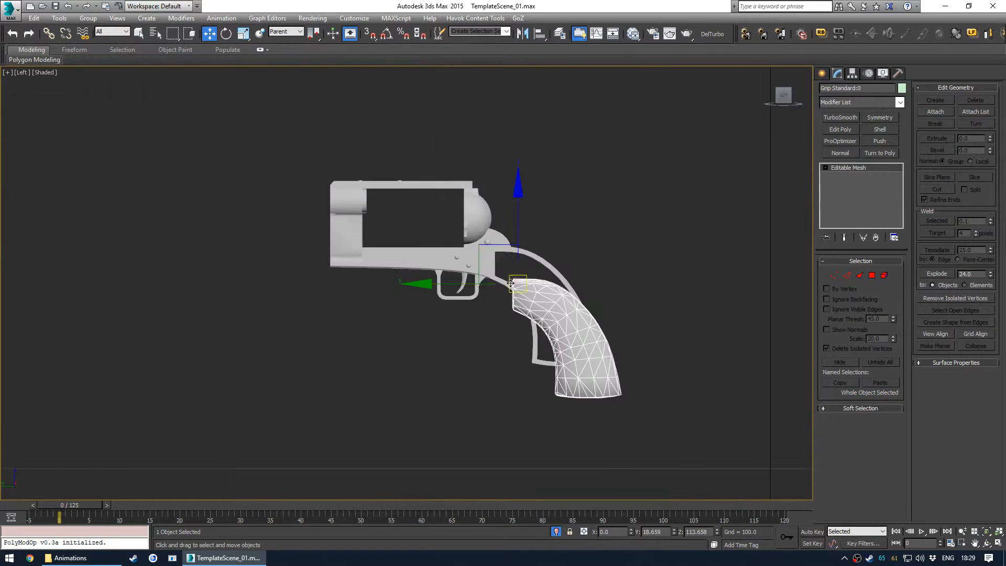
scroll(502, 282, up, 3)
key(s)
drag(503, 247, 472, 199)
alt+middle_drag(469, 215, 454, 258)
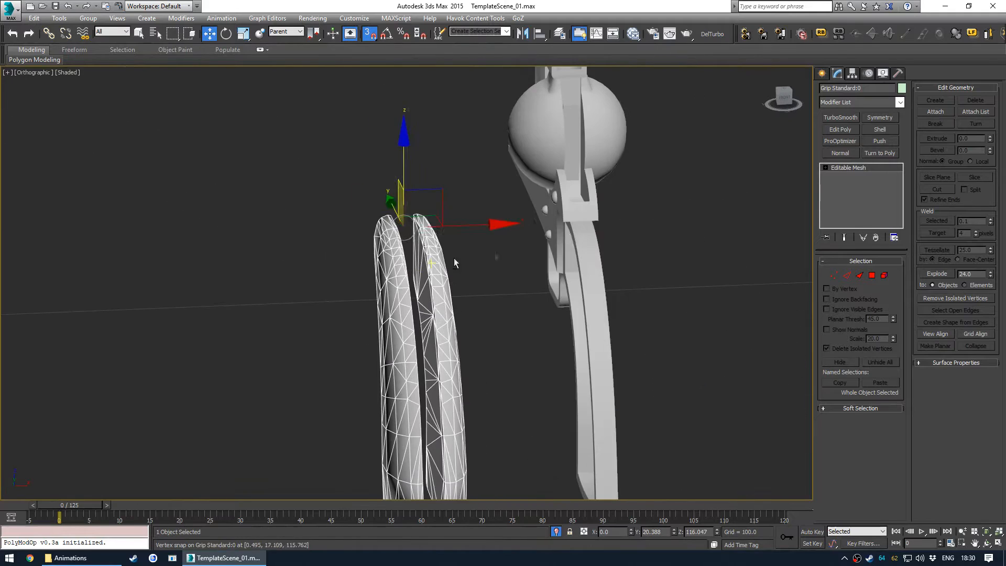
key(alt+a)
click(567, 226)
click(504, 365)
alt+middle_drag(501, 359, 252, 157)
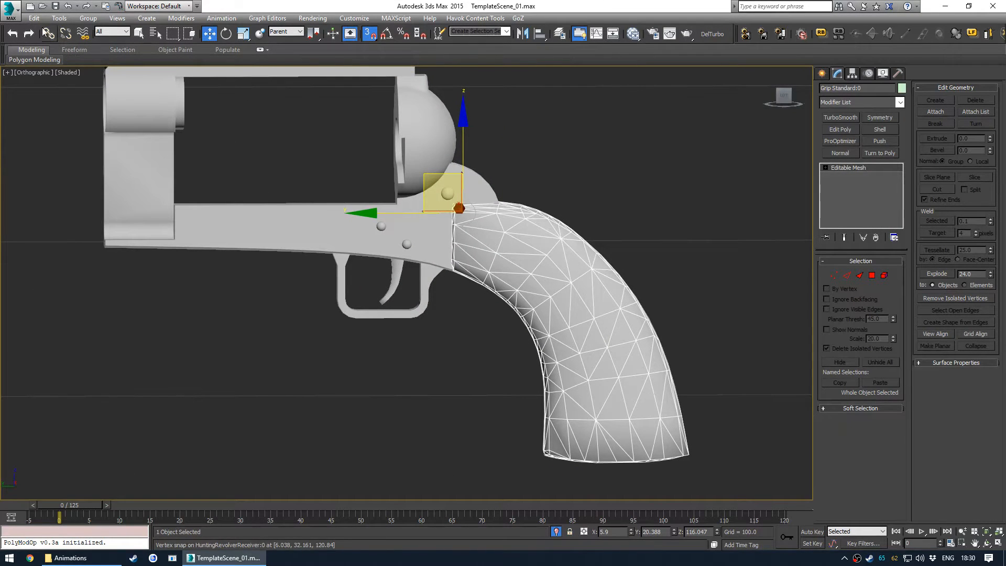
drag(435, 225, 435, 224)
- Link the grip to HuntingRevolverReceiver:0 using the Schematic View
key(q)
click(570, 159)
click(511, 228)
ctrl+click(428, 224)
key(alt+s)
scroll(229, 218, down, 6)
middle_drag(229, 218, 217, 196)
scroll(206, 329, up, 8)
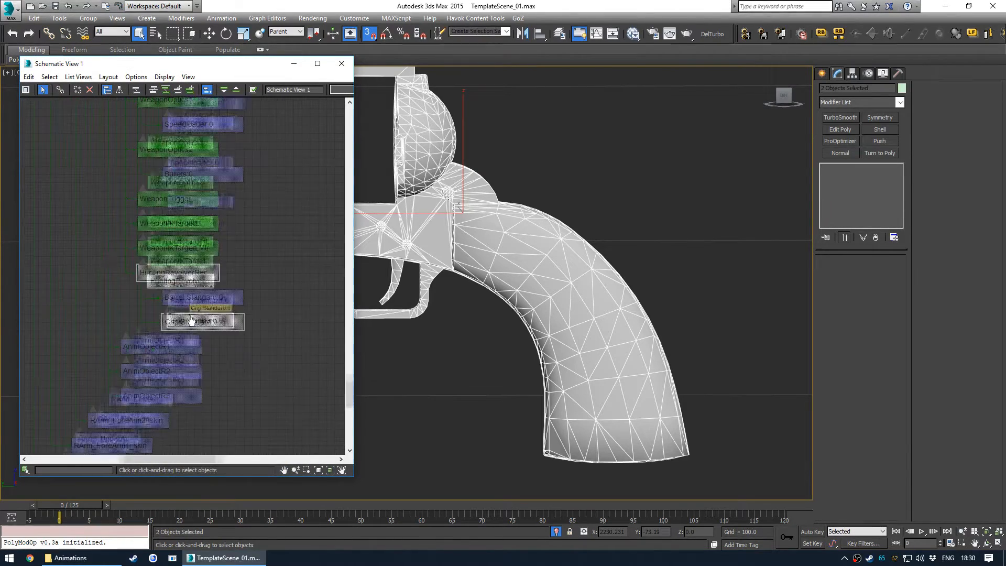
click(282, 277)
middle_drag(446, 206, 680, 257)
scroll(680, 258, down, 4)
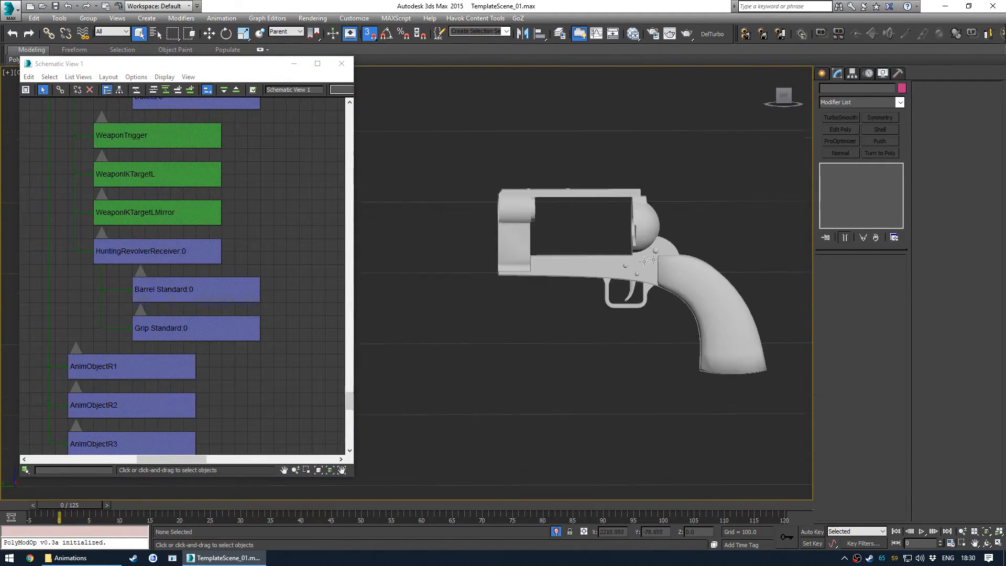
- End isolation, select the receiver, barrel and grip nodes, and isolate them
key(alt+q)
drag(264, 344, 215, 257)
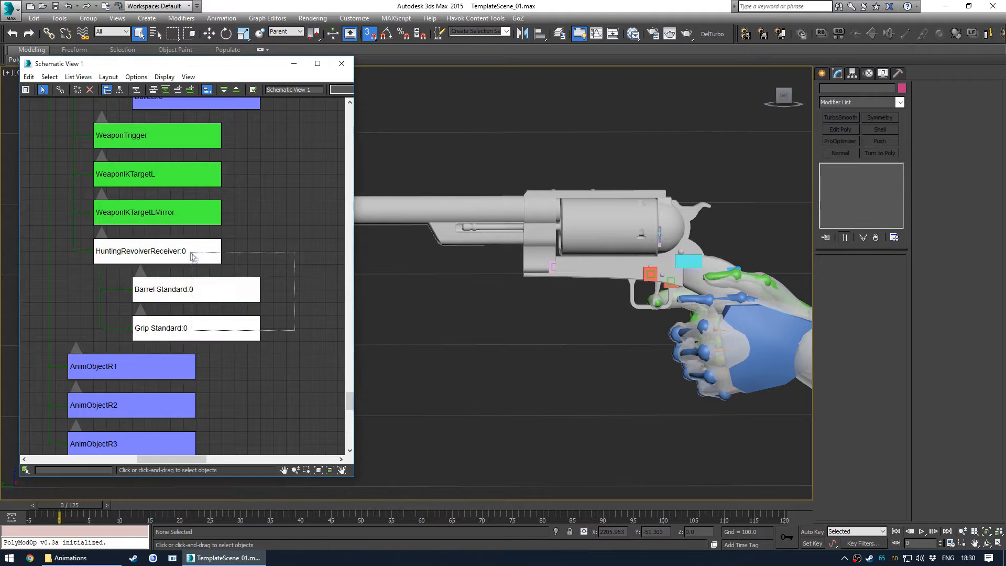
key(alt+q)
click(512, 270)
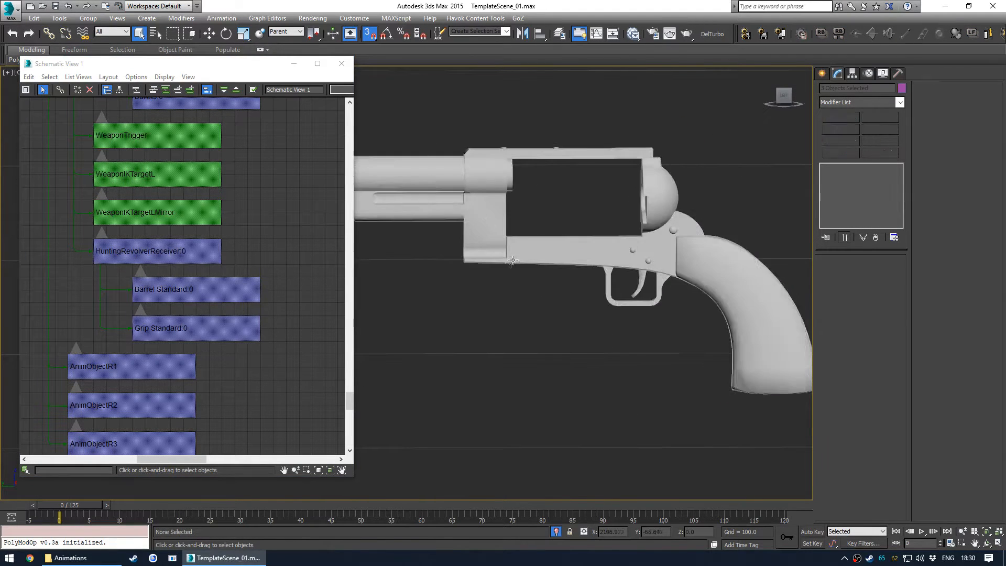
- End the isolation and return to the Perspective view to look over the assembled revolver
scroll(509, 281, down, 3)
key(alt+q)
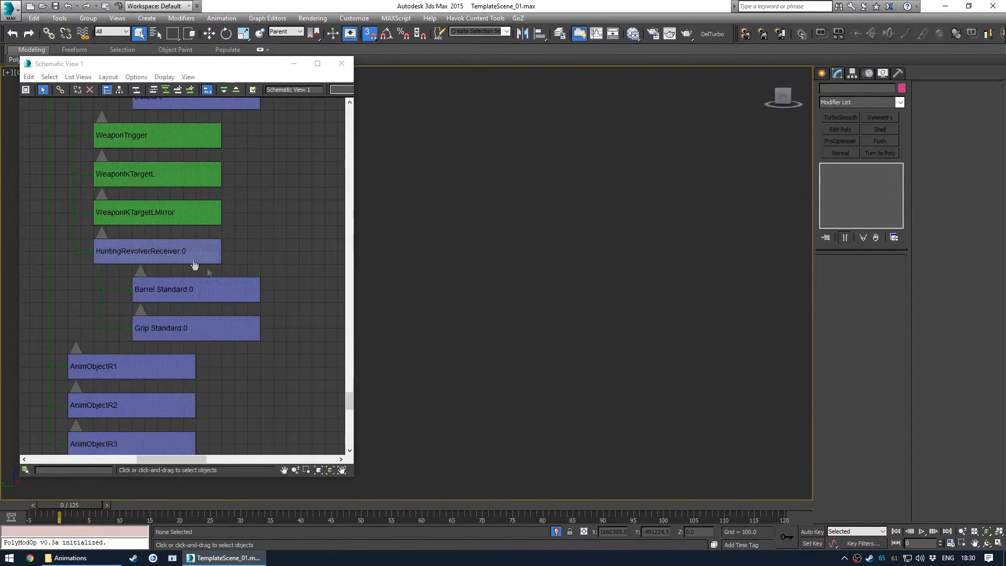
key(p)
key(z)
mouse_move(500, 287)
middle_down()
mouse_move(594, 281)
mouse_move(468, 316)
mouse_move(504, 302)
middle_up()
alt+middle_drag(504, 303, 578, 308)
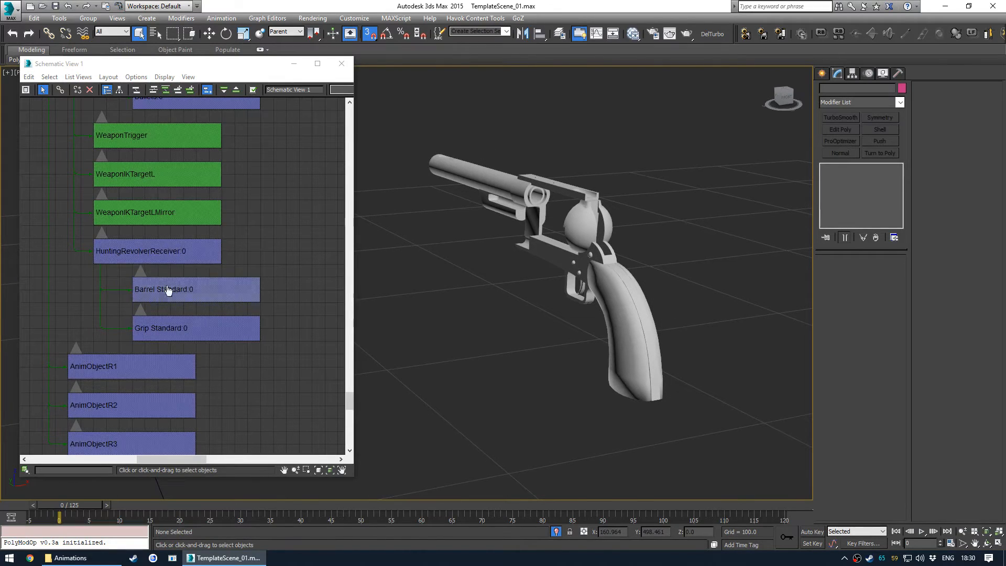
- Switch the Schematic View to Hierarchy Mode, browse the hierarchy, and close the Schematic View
scroll(187, 224, down, 6)
middle_drag(200, 166, 211, 236)
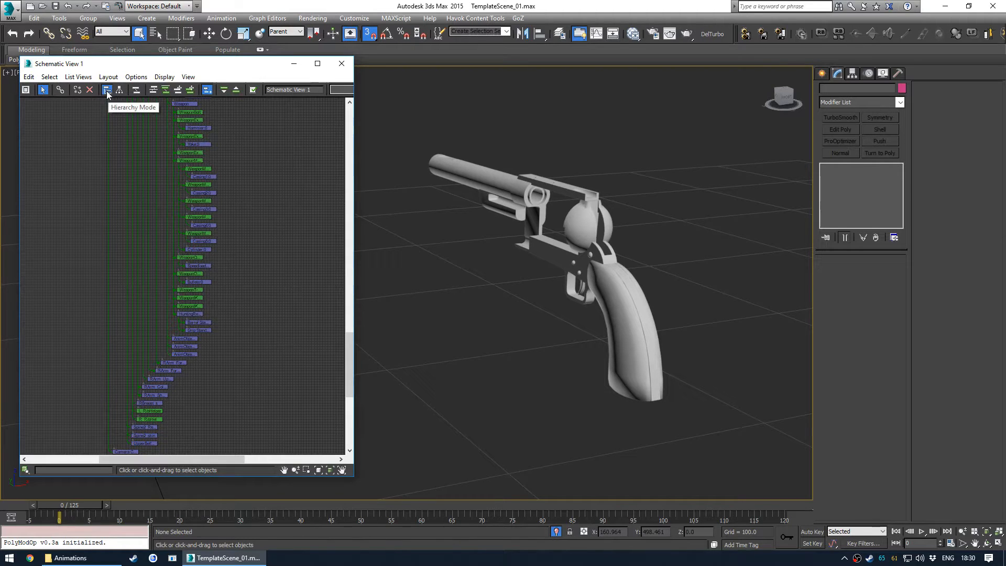
click(119, 90)
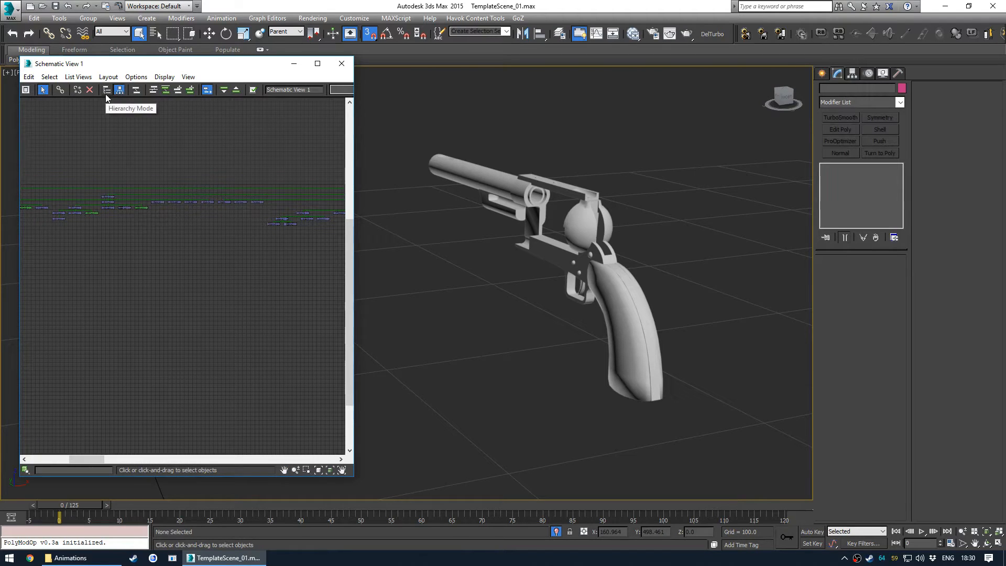
middle_drag(135, 153, 349, 205)
scroll(160, 193, up, 5)
middle_drag(223, 187, 169, 213)
scroll(237, 197, down, 3)
mouse_move(263, 335)
middle_down()
mouse_move(244, 144)
mouse_move(262, 222)
middle_up()
mouse_move(276, 365)
middle_down()
mouse_move(273, 267)
mouse_move(262, 265)
middle_up()
mouse_move(255, 357)
middle_down()
mouse_move(253, 252)
mouse_move(256, 337)
mouse_move(255, 319)
middle_up()
middle_drag(256, 158, 243, 306)
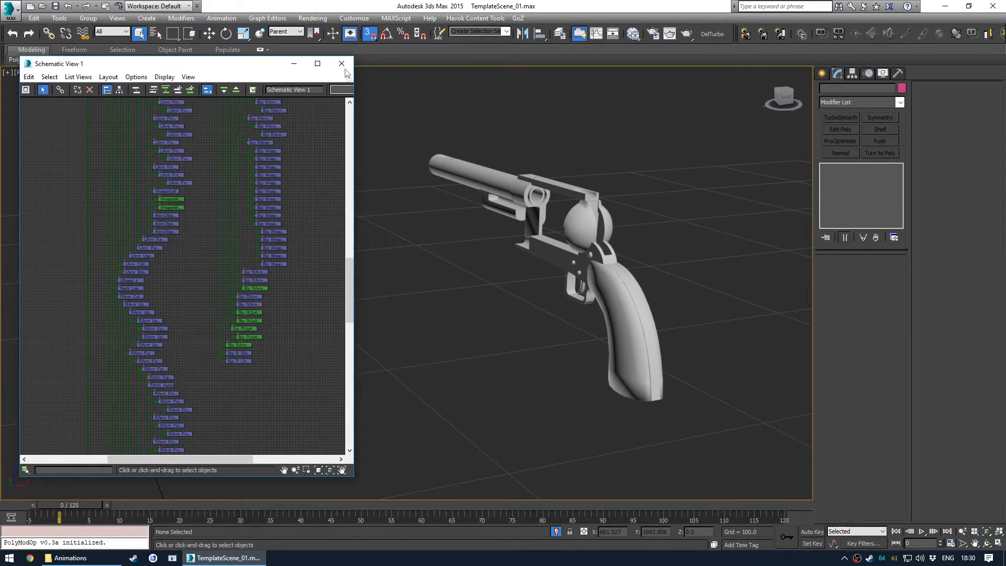
click(341, 63)
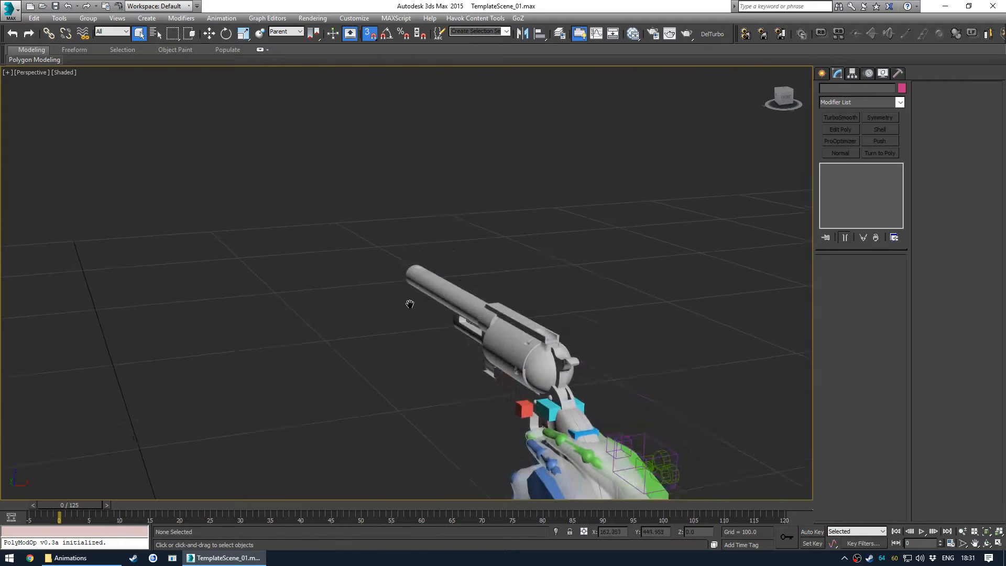
- Import HuntingRevolverIrons_1.nif from the HuntingRevolver Scopes folder
click(3, 8)
click(71, 150)
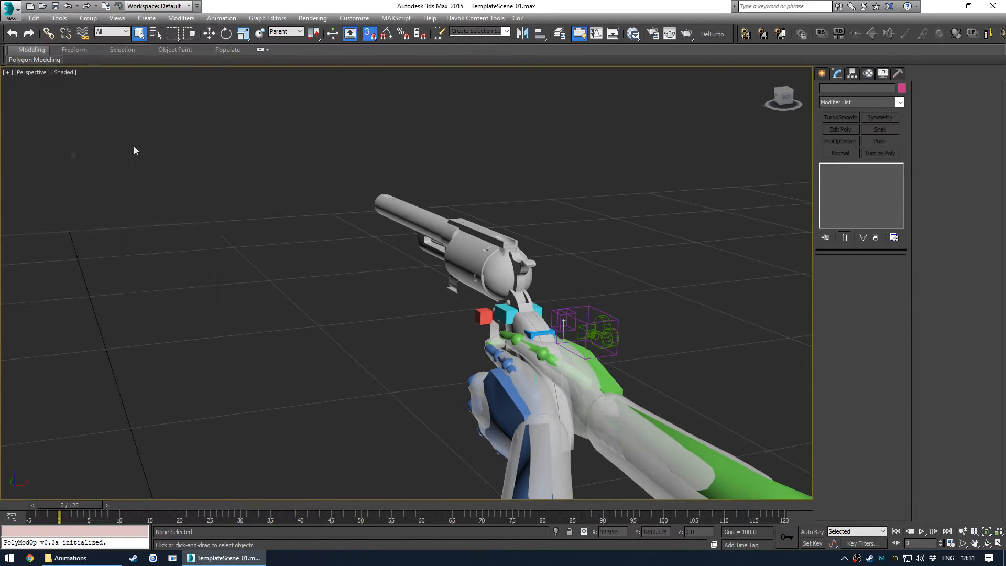
click(407, 118)
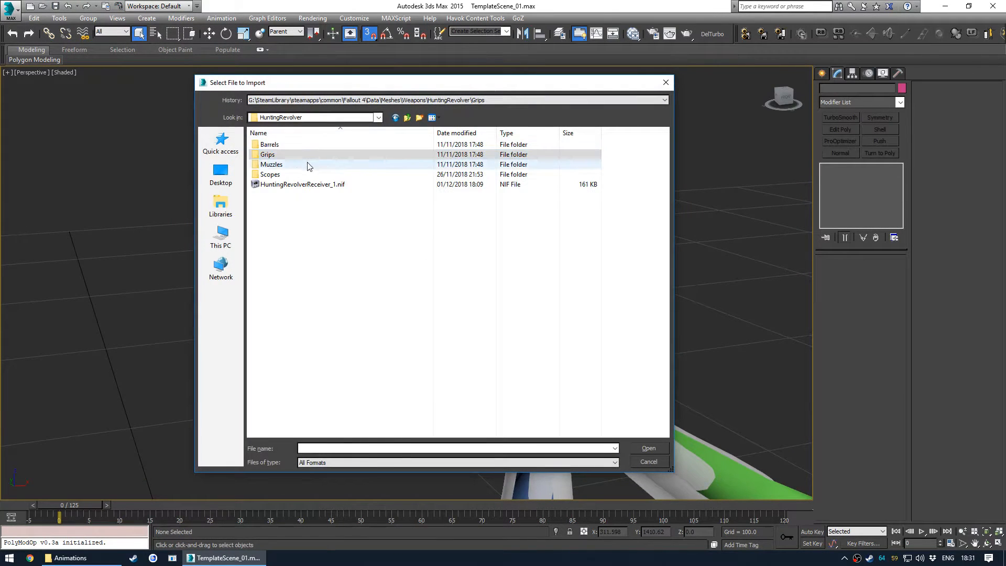
click(309, 191)
double_click(301, 179)
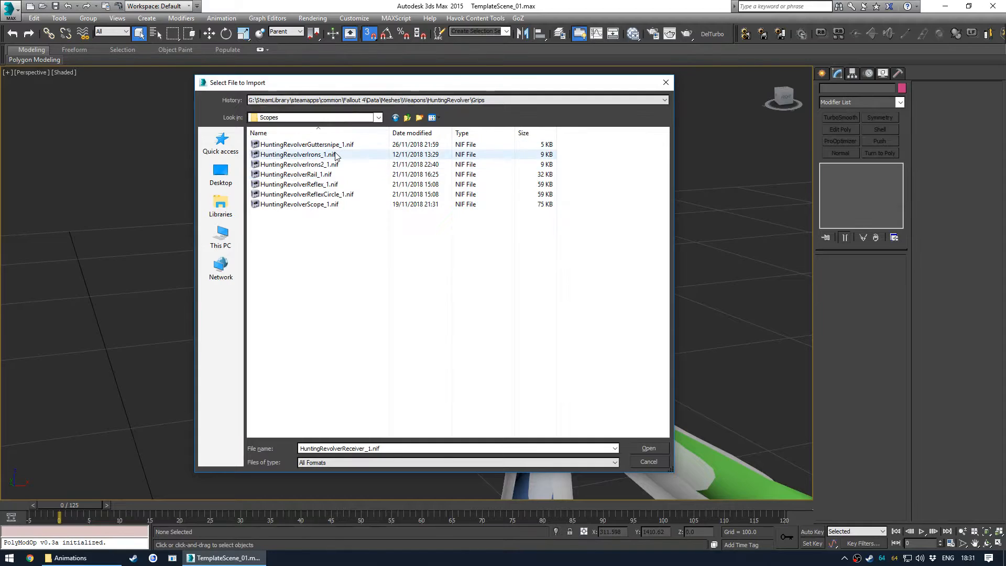
double_click(313, 154)
click(437, 383)
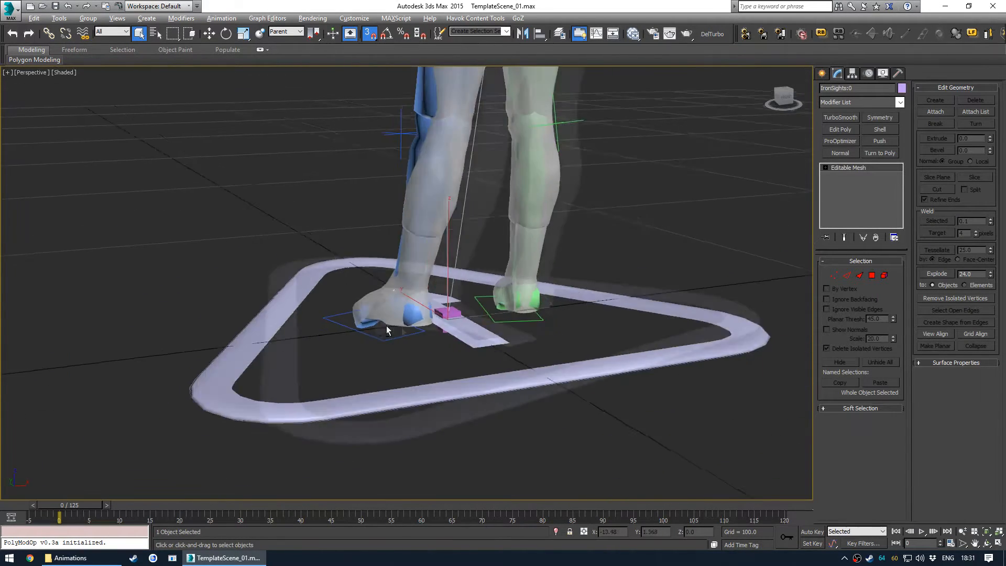
- Vertex-snap move the iron sights onto the revolver receiver
alt+middle_drag(386, 330, 447, 326)
key(w)
scroll(444, 331, down, 6)
drag(447, 336, 419, 167)
scroll(436, 231, up, 8)
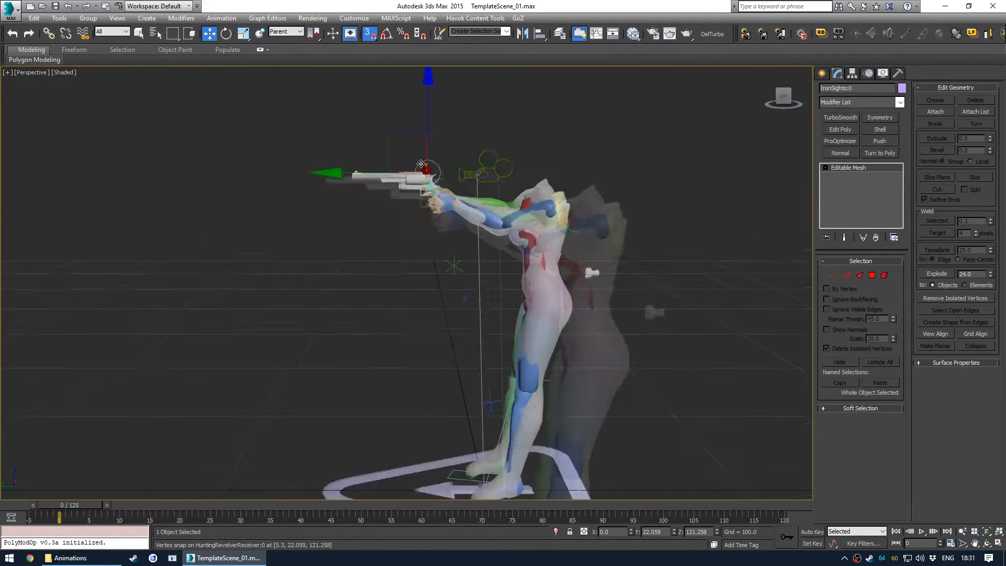
- Align the iron sights' X position to the receiver, pivot point to pivot point
scroll(436, 231, up, 4)
alt+middle_drag(436, 230, 394, 286)
key(alt+a)
click(394, 287)
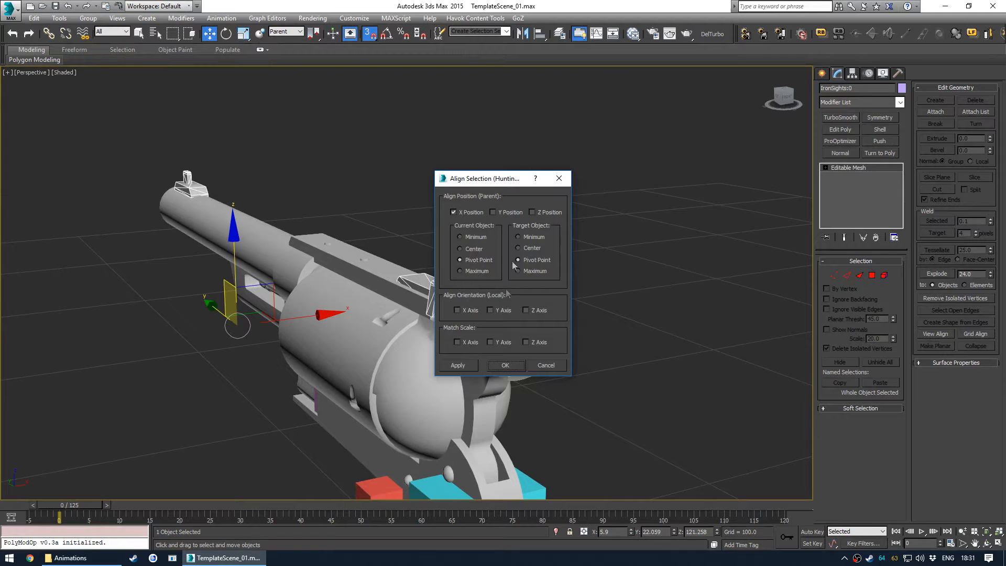
click(510, 370)
- Vertex-snap the iron sights onto the top of the barrel in the Left view and check them in Perspective
alt+middle_drag(530, 283, 659, 230)
scroll(658, 230, up, 4)
key(v)
click(626, 267)
scroll(588, 229, up, 10)
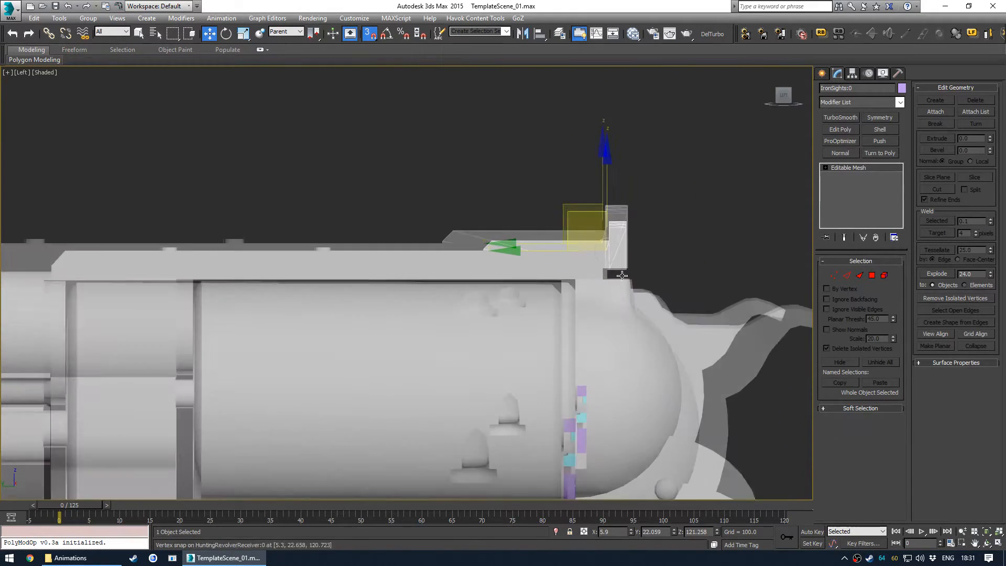
key(F4)
mouse_move(556, 172)
mouse_down()
mouse_move(558, 137)
mouse_move(591, 214)
mouse_up()
scroll(518, 292, down, 5)
alt+middle_drag(518, 292, 496, 307)
key(p)
scroll(416, 338, up, 4)
middle_drag(262, 367, 319, 333)
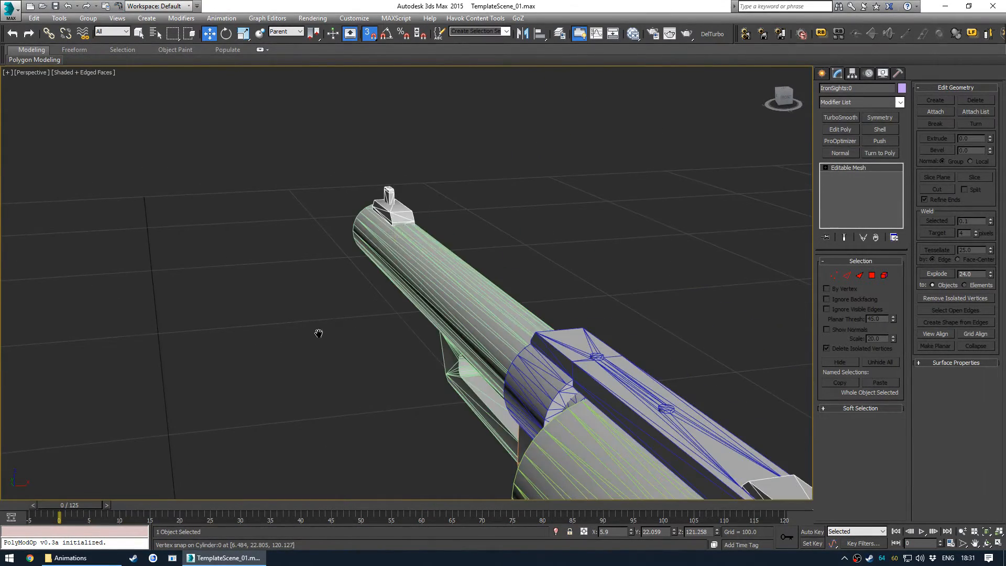
scroll(406, 212, up, 5)
alt+middle_drag(390, 240, 286, 270)
click(390, 246)
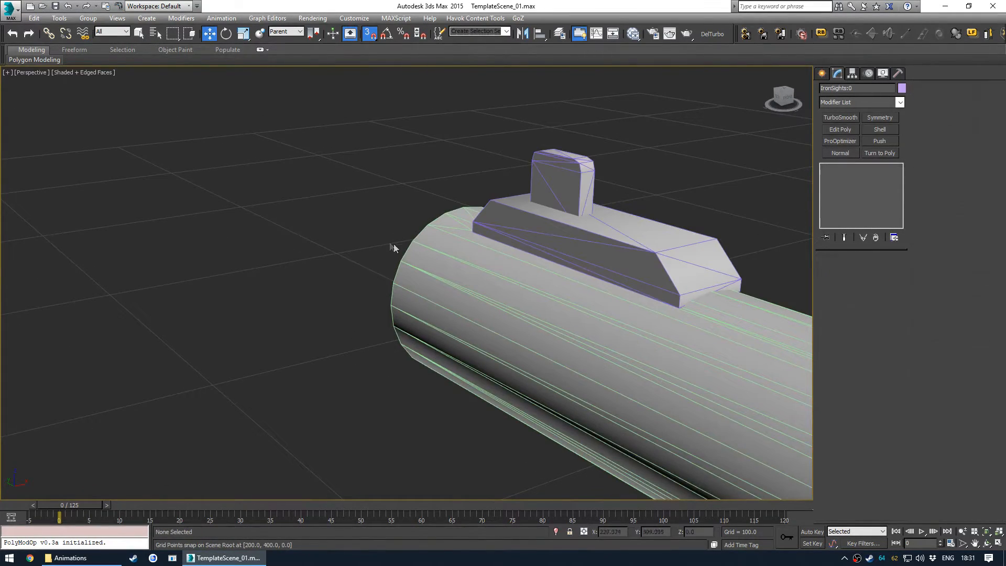
- Turn off snapping and link the iron sights to the revolver receiver
key(s)
scroll(435, 257, down, 6)
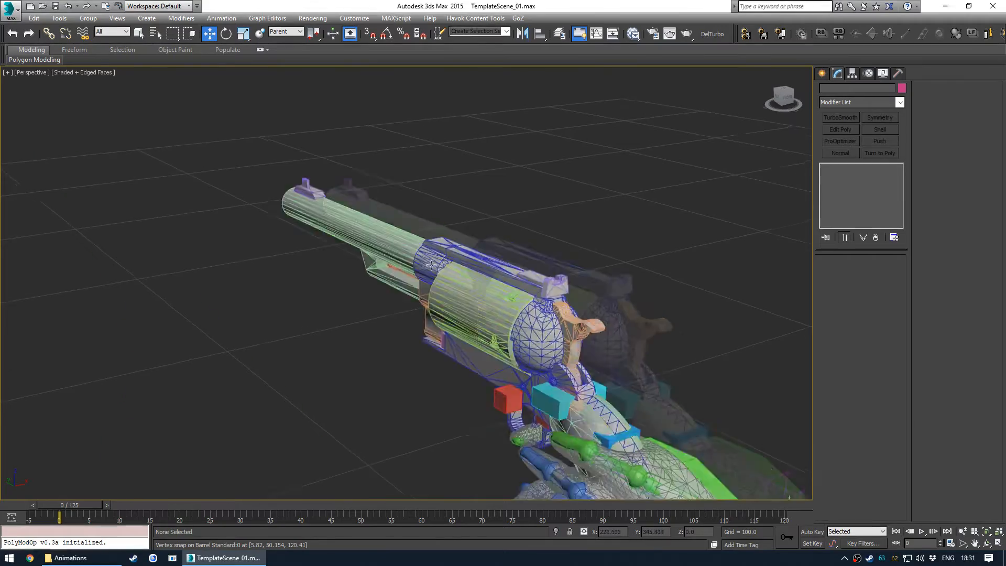
scroll(434, 265, down, 4)
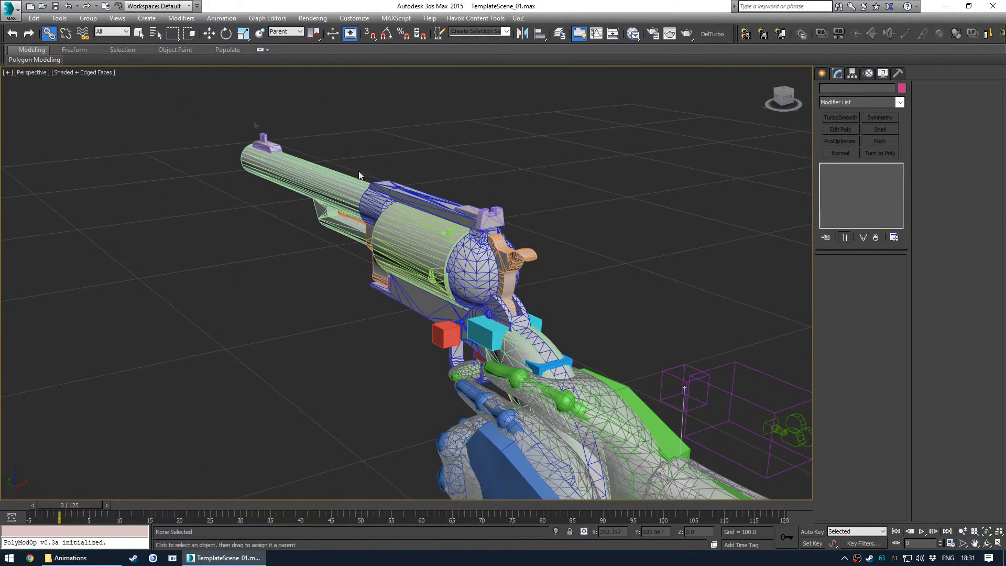
drag(489, 220, 476, 245)
- Open the Layer Explorer beside the viewport
key(q)
click(567, 237)
mouse_move(524, 283)
alt+middle_down()
mouse_move(498, 285)
mouse_move(516, 284)
alt+middle_up()
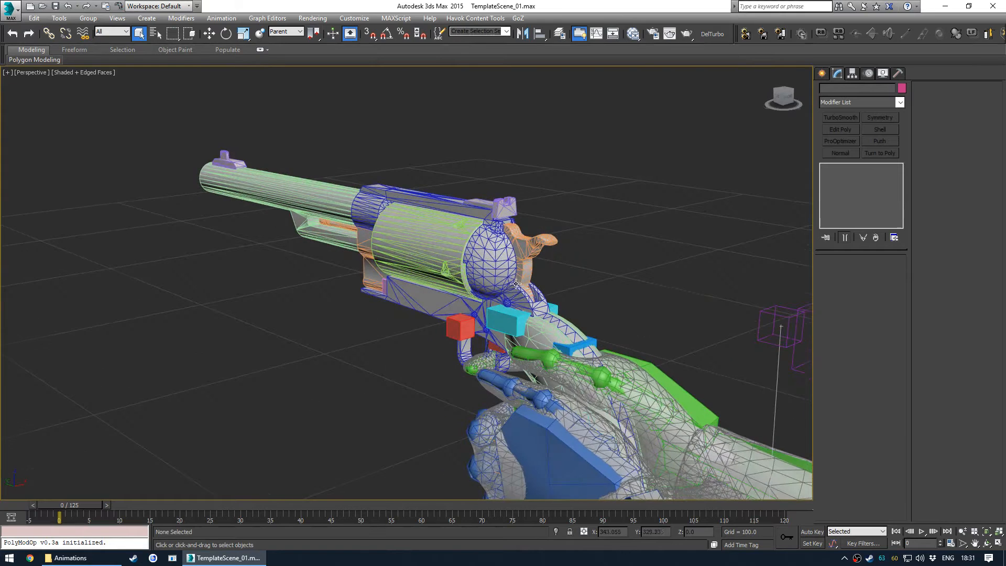
click(447, 241)
key(l)
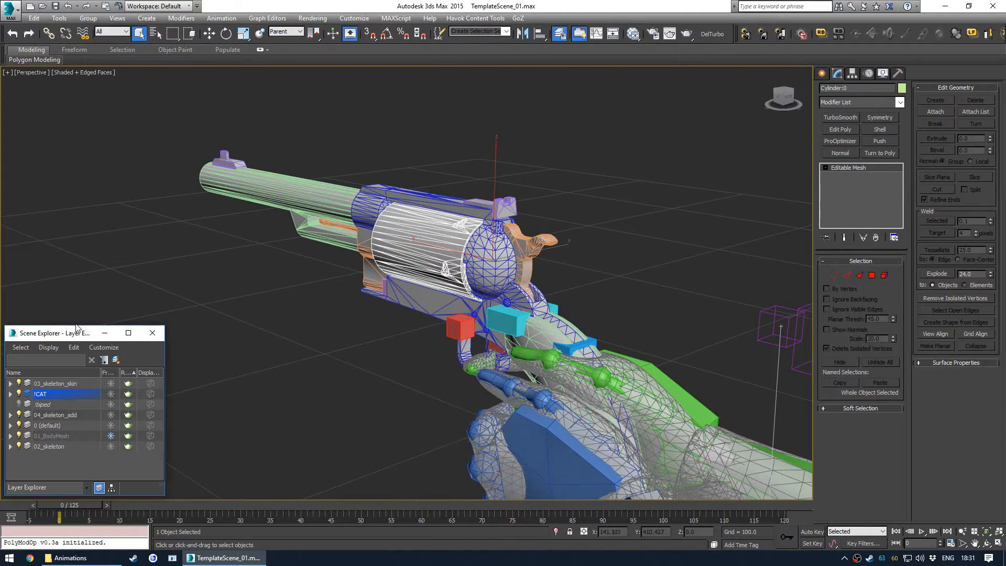
drag(74, 326, 108, 197)
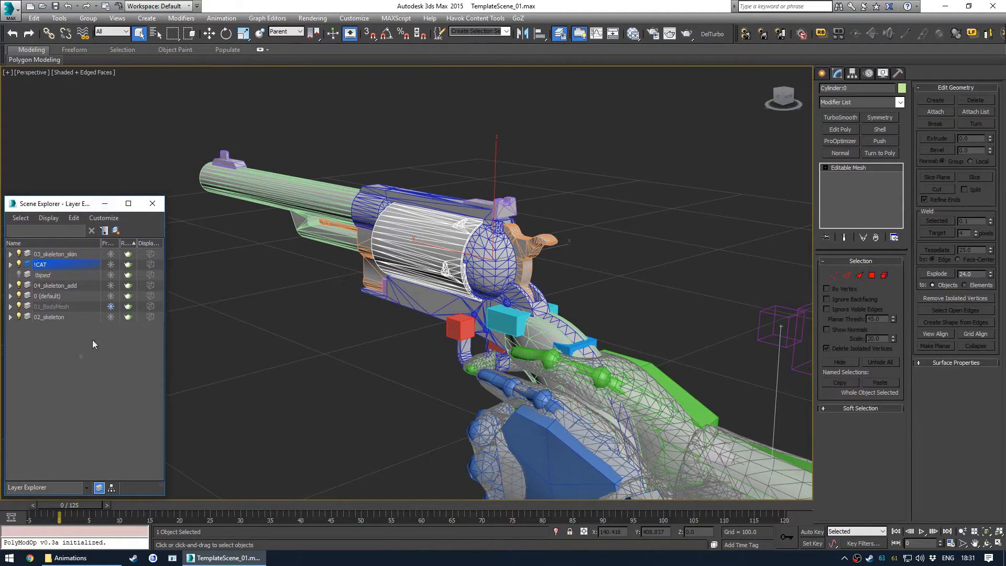
click(92, 340)
middle_drag(300, 283, 311, 279)
key(s)
middle_drag(227, 229, 243, 205)
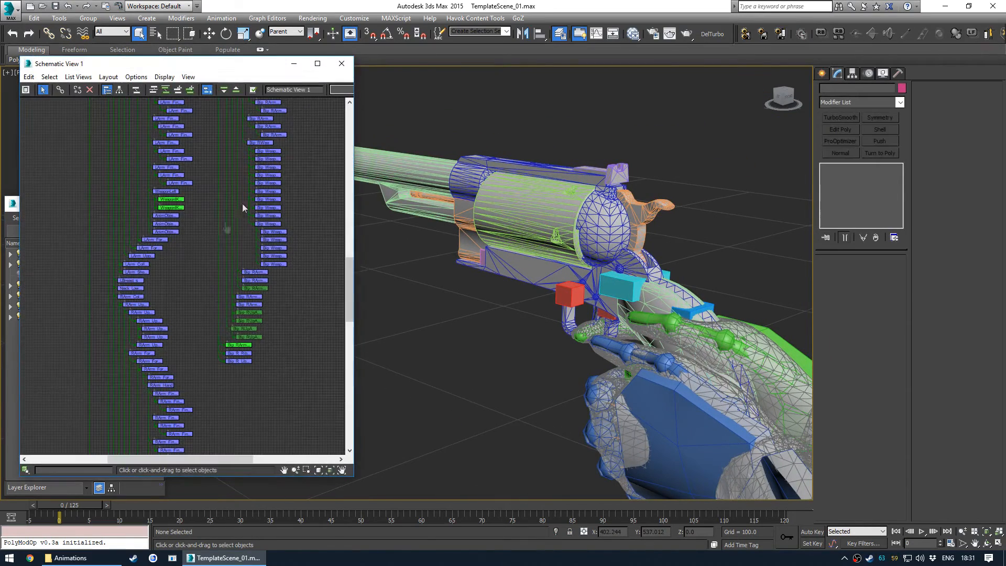
click(340, 63)
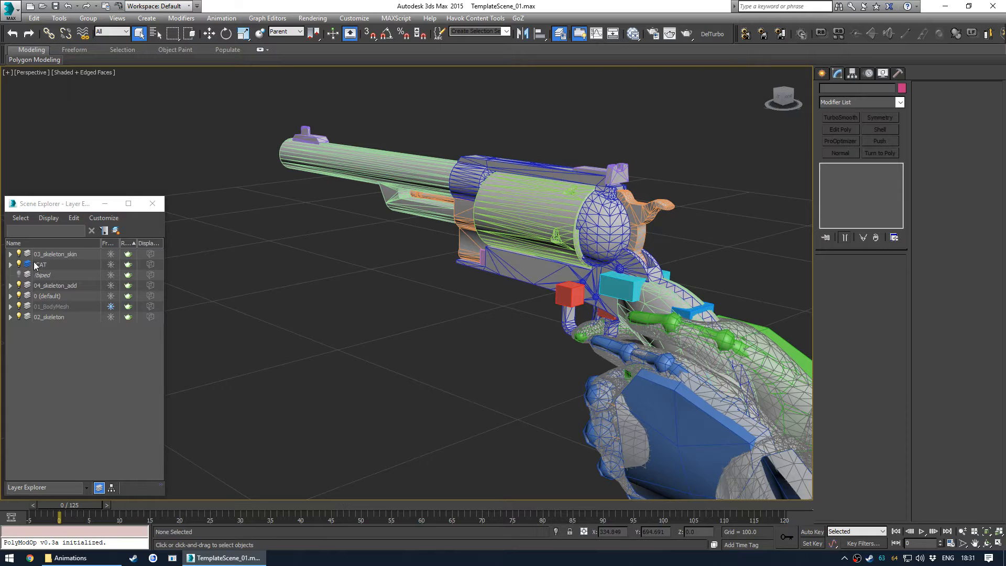
- Select all revolver meshes, including receiver, barrel, grip, sights, cylinder, yoke, casings, speedloader and bullets, via the Schematic View
click(308, 135)
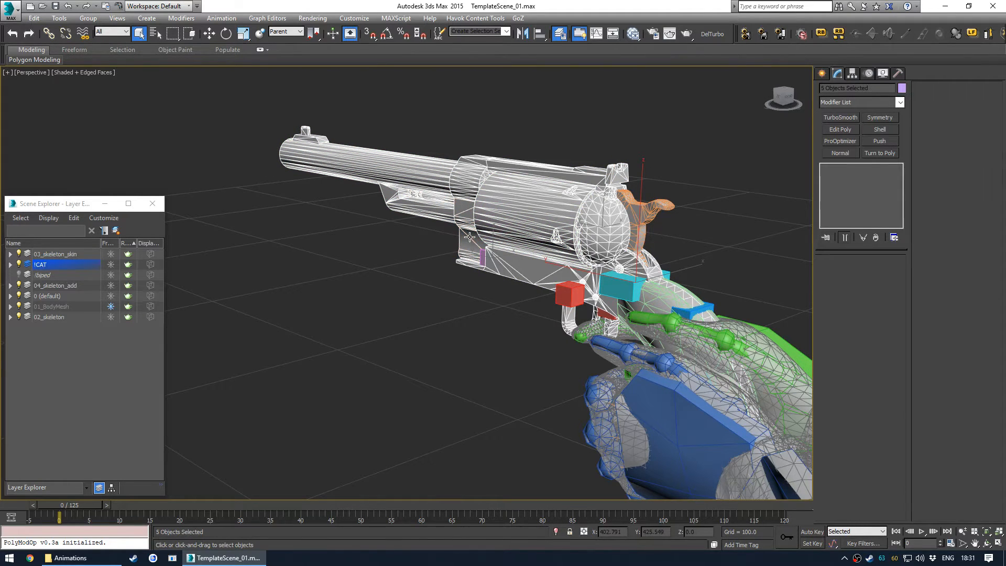
ctrl+click(635, 214)
key(alt+s)
scroll(172, 418, up, 6)
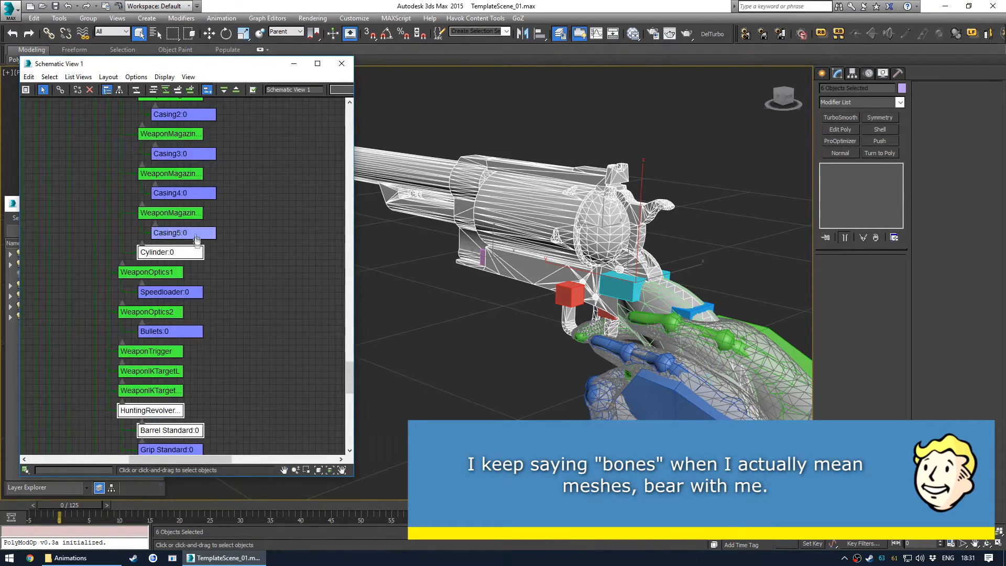
middle_drag(251, 168, 220, 328)
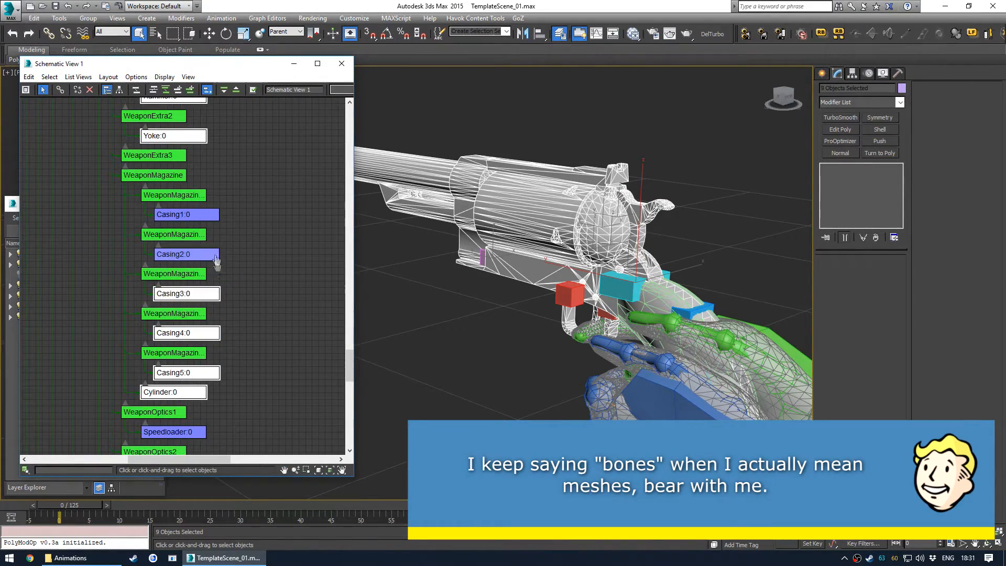
ctrl+click(215, 257)
ctrl+click(212, 216)
scroll(227, 304, down, 3)
scroll(246, 244, up, 3)
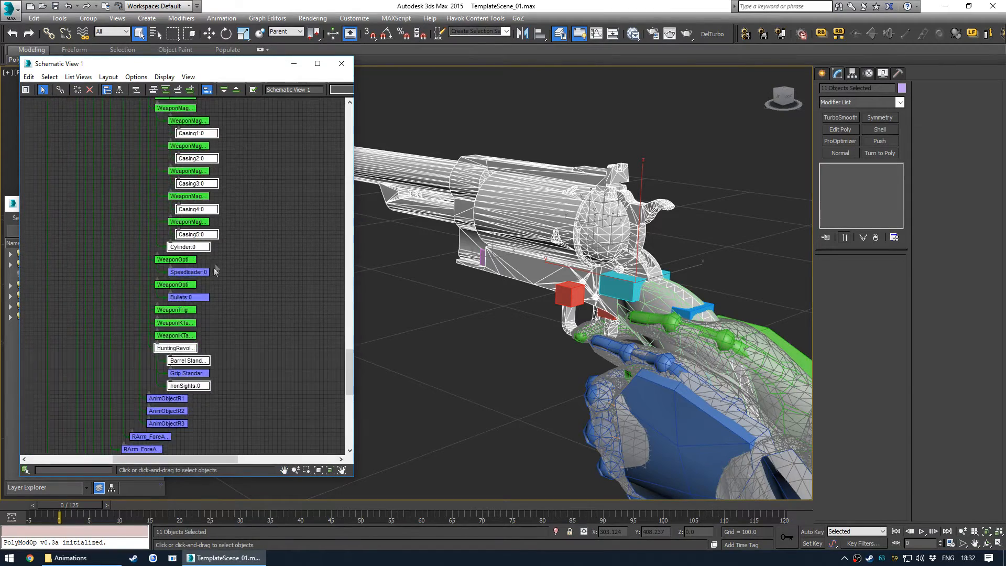
ctrl+click(183, 324)
scroll(194, 283, down, 3)
scroll(207, 244, up, 3)
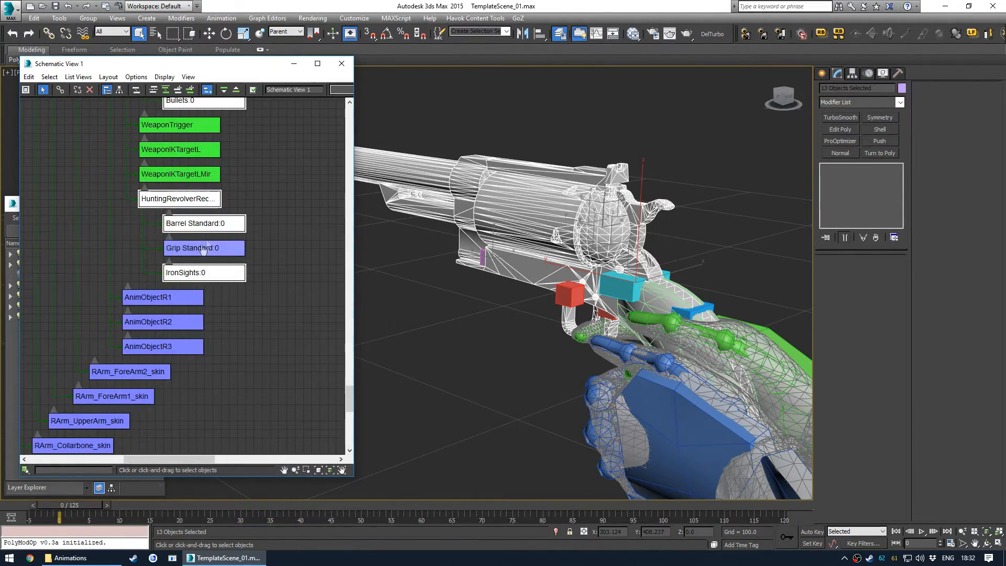
scroll(261, 223, down, 2)
click(344, 65)
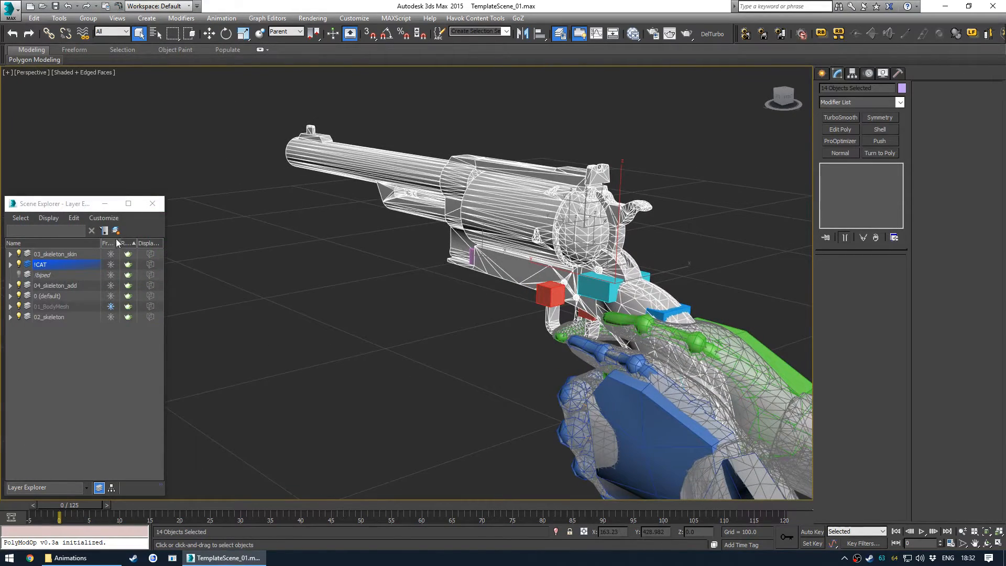
- Create a WeaponMesh layer from the selected revolver meshes and freeze it
click(116, 231)
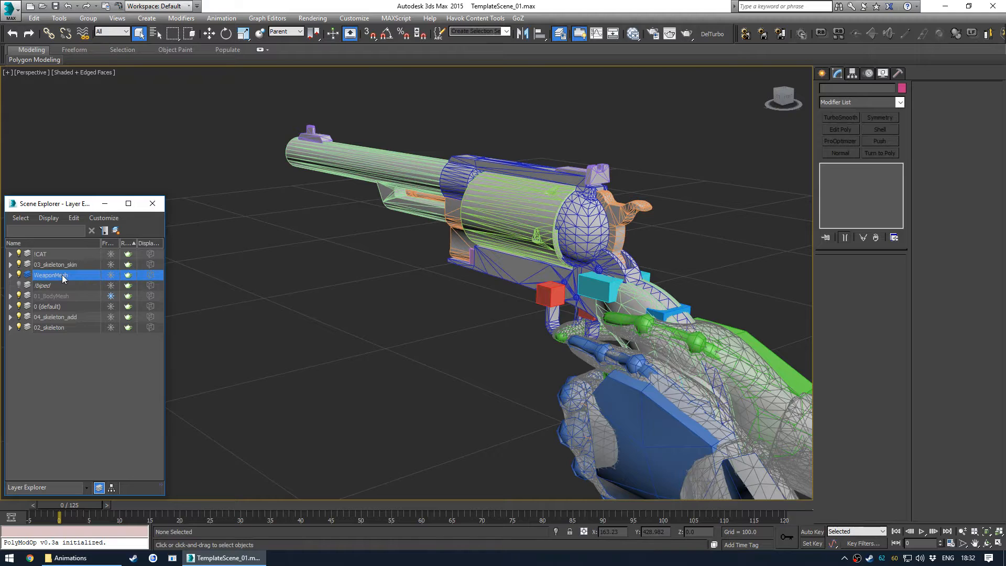
click(114, 276)
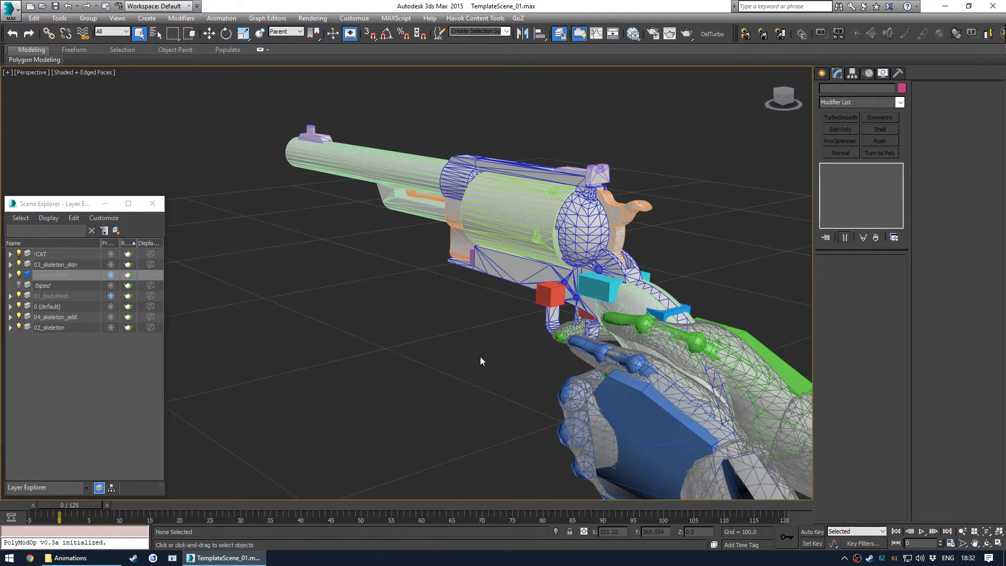
- Turn off edged faces, inspect the frozen weapon against the rig, and close the Layer Explorer
key(F4)
click(540, 284)
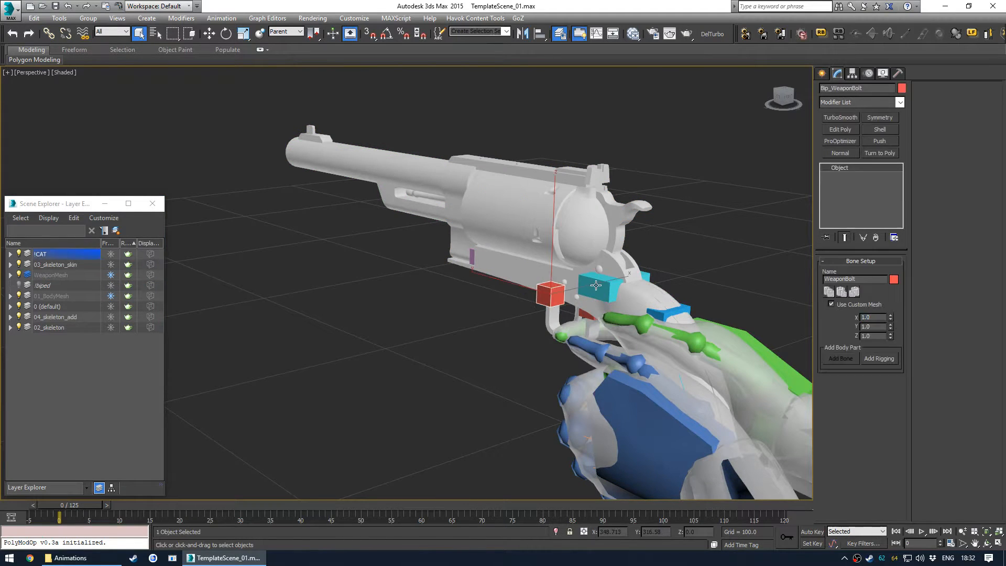
click(511, 195)
click(436, 171)
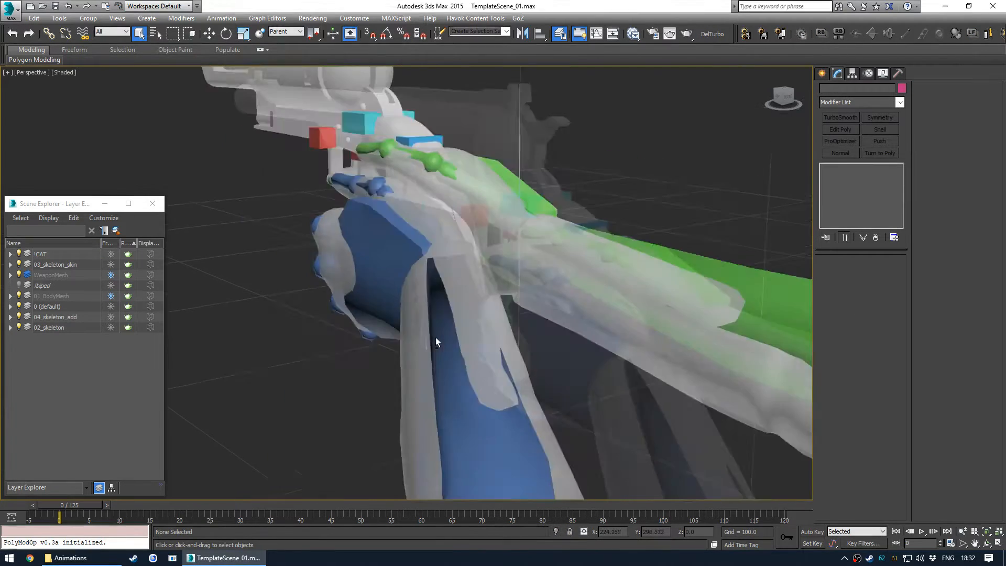
alt+middle_drag(436, 340, 415, 330)
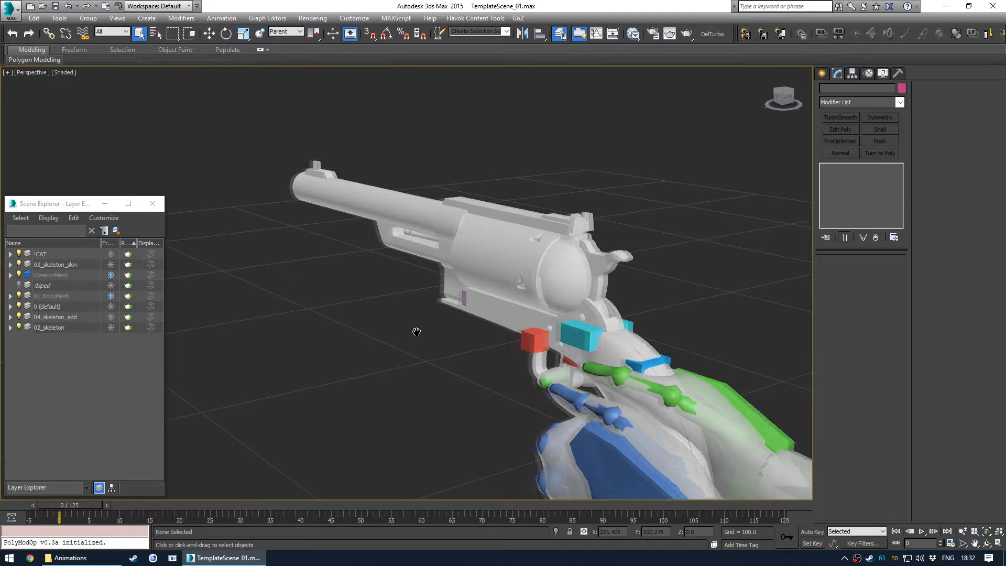
click(152, 203)
- Import HuntingRevolverScope_1.nif from the Scopes folder
click(10, 9)
click(37, 155)
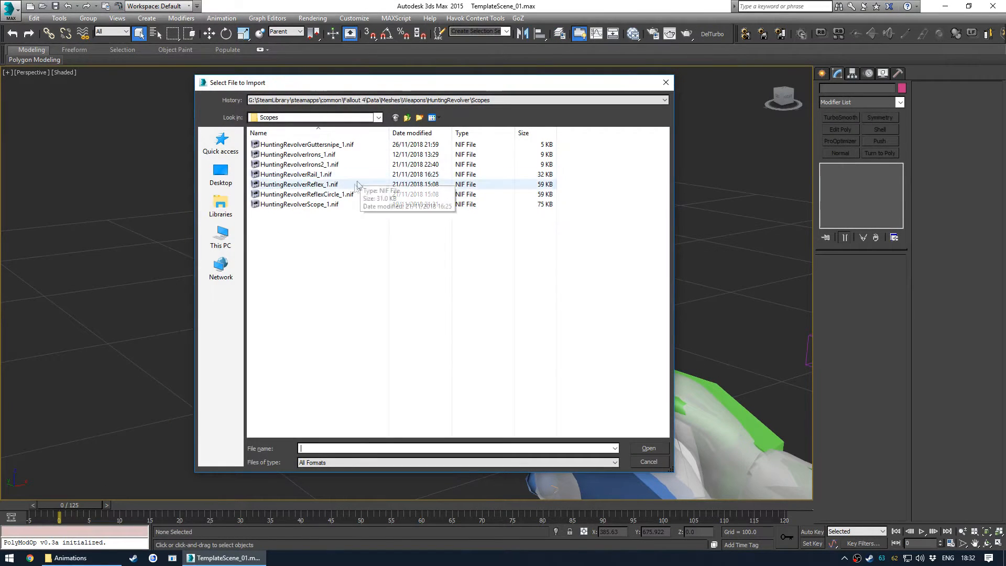
double_click(352, 204)
click(443, 386)
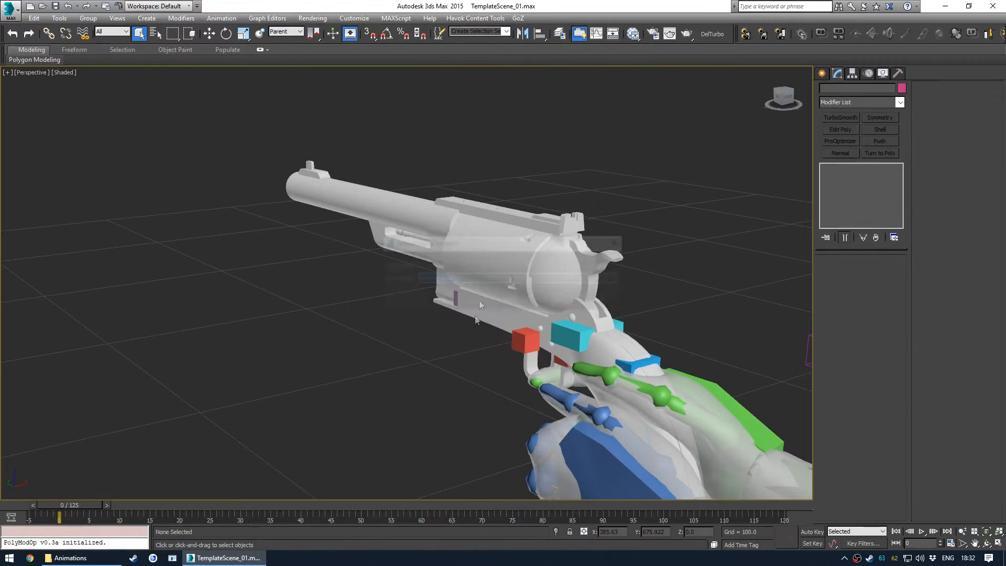
- Move the two selected imported scope objects up from the rig's feet onto the revolver, above the receiver
click(559, 299)
scroll(393, 270, down, 5)
scroll(393, 270, down, 10)
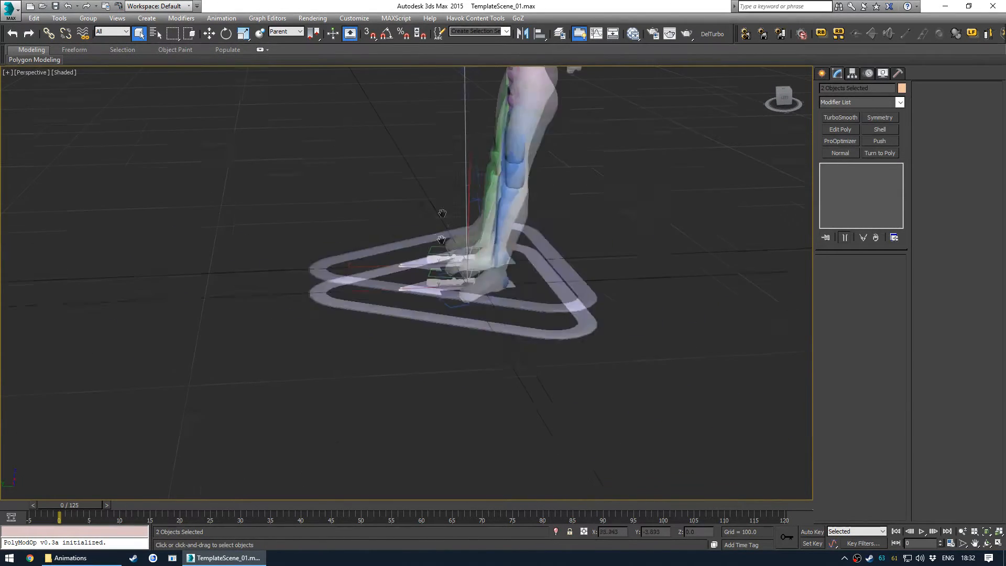
key(w)
drag(411, 391, 355, 72)
scroll(384, 88, up, 6)
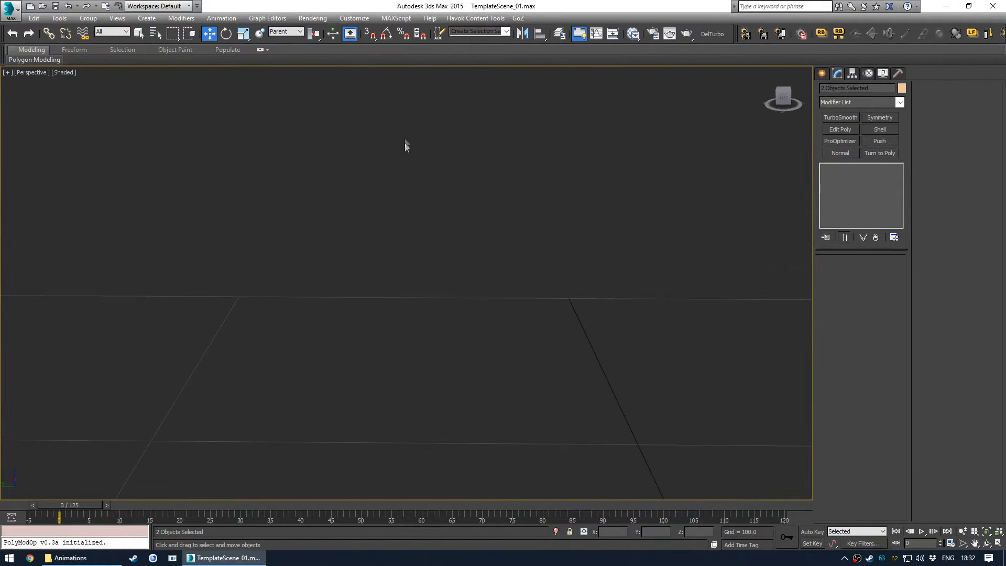
scroll(407, 140, down, 3)
alt+middle_drag(443, 232, 357, 223)
alt+middle_drag(481, 385, 496, 336)
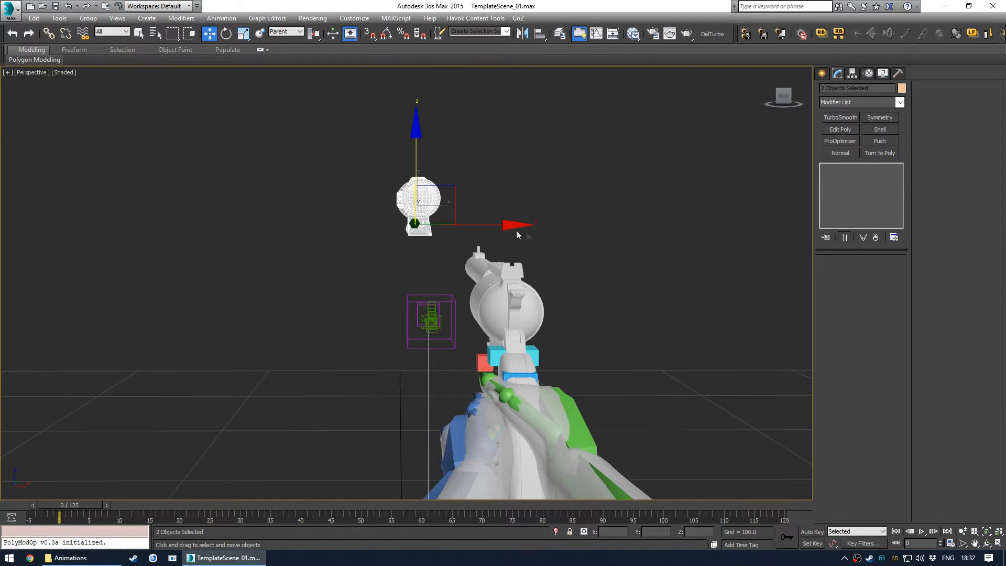
drag(453, 185, 528, 216)
alt+middle_drag(473, 328, 571, 288)
scroll(496, 277, up, 5)
alt+middle_drag(495, 274, 476, 282)
- Open Schematic View to find the scope nodes, then select Long Scope:0 and shift it along the top of the receiver
key(alt+s)
scroll(214, 212, down, 6)
middle_drag(214, 211, 256, 345)
scroll(277, 250, up, 8)
click(277, 264)
middle_drag(279, 272, 236, 273)
key(c)
drag(164, 239, 245, 236)
click(163, 269)
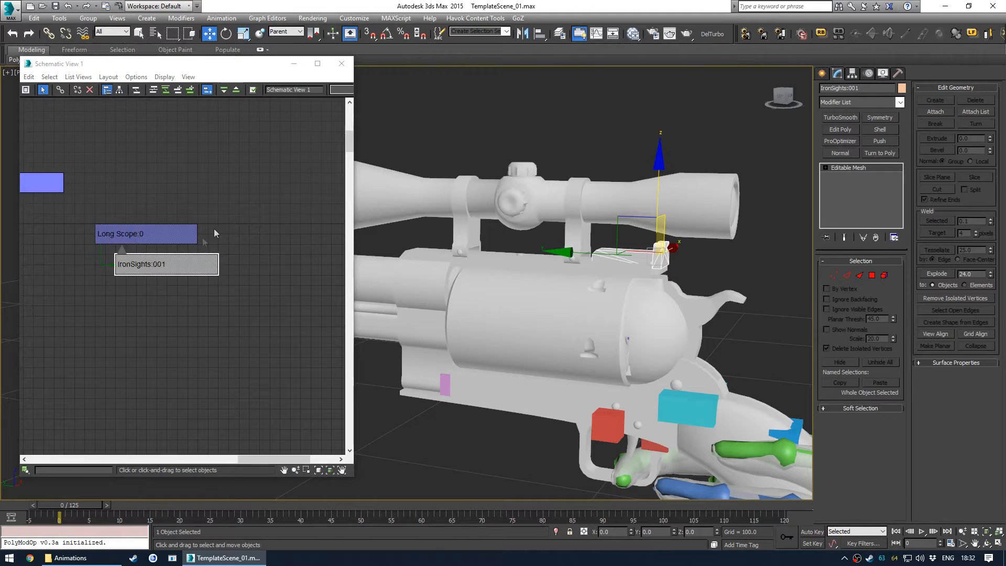
click(184, 235)
alt+middle_drag(506, 250, 564, 259)
- Switch to Left view and lower the Long Scope so its mounts sit on the receiver's top rail
key(v)
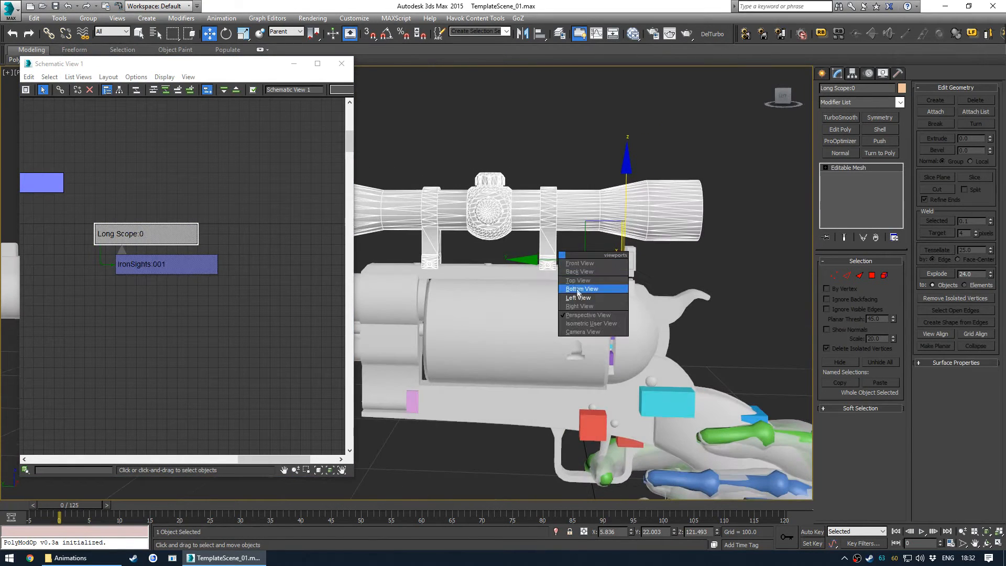
click(579, 291)
key(l)
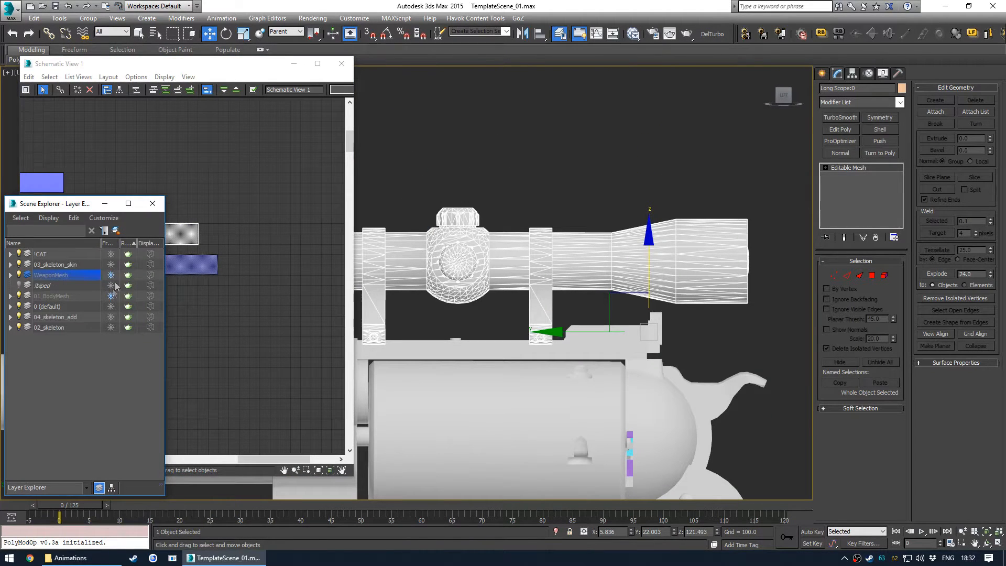
click(152, 204)
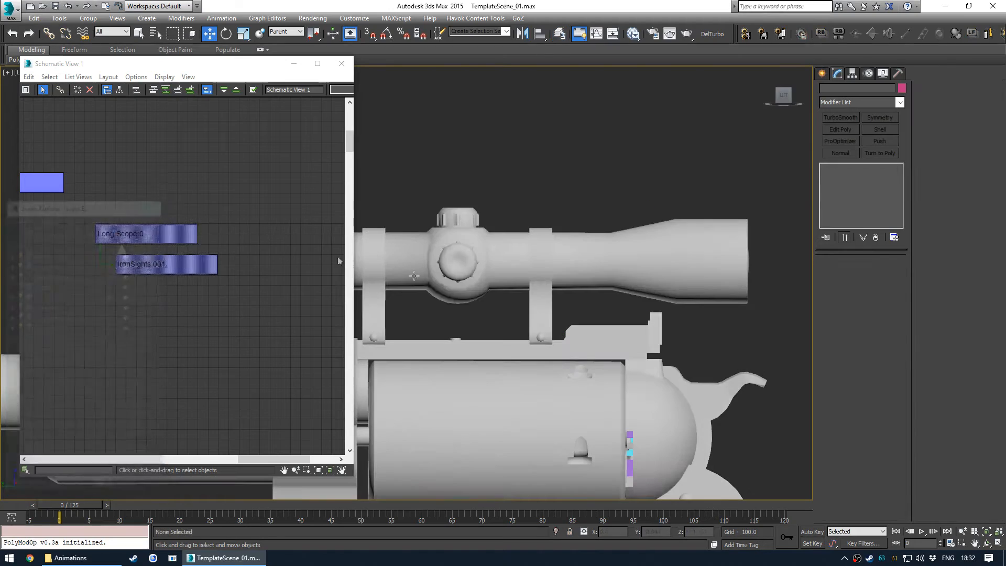
middle_drag(614, 294, 585, 264)
click(174, 239)
scroll(577, 267, up, 4)
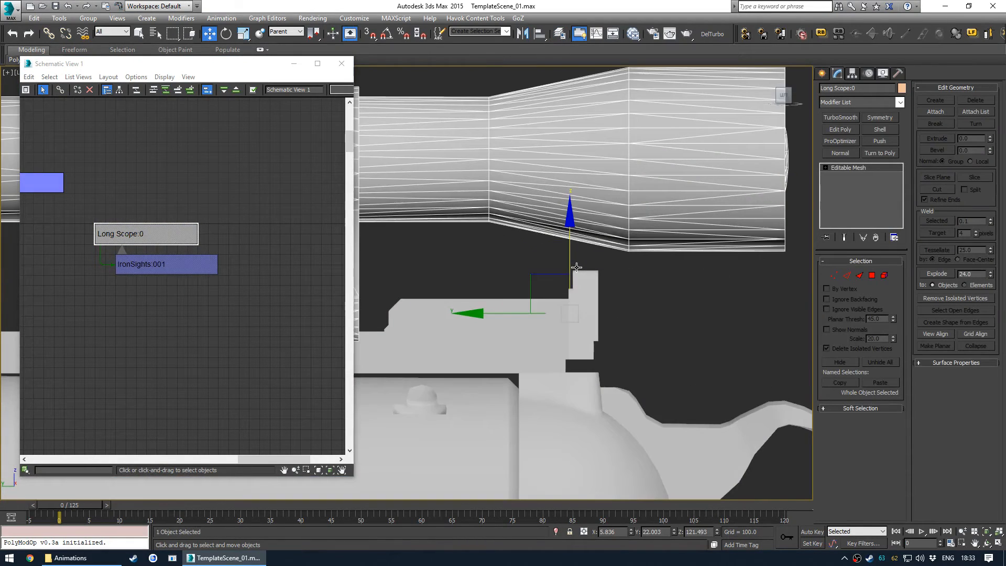
drag(538, 283, 543, 311)
alt+middle_drag(543, 311, 541, 337)
- Return to Perspective view and link the Long Scope to the revolver receiver as its parent
key(p)
scroll(623, 315, down, 2)
click(550, 132)
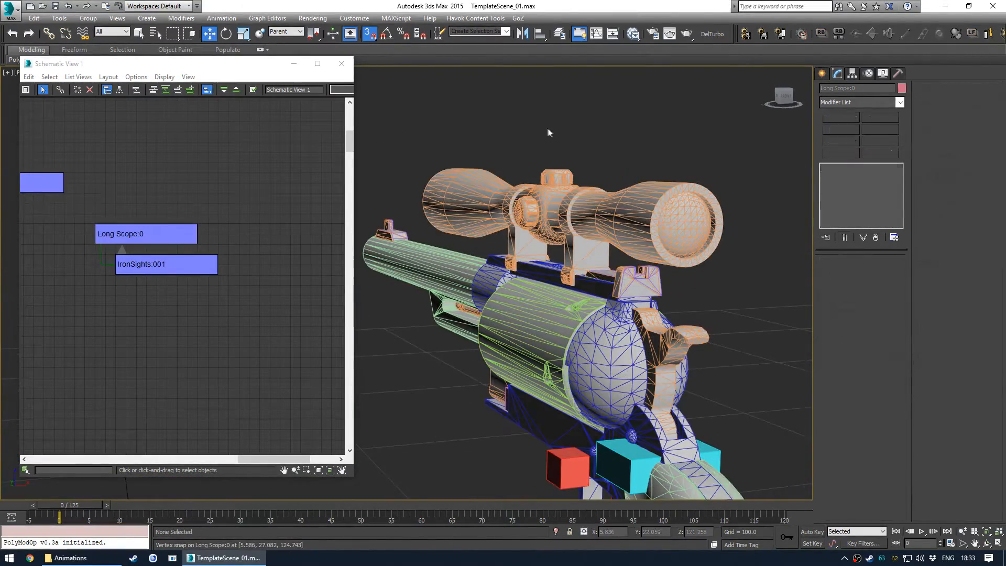
click(487, 215)
drag(537, 269, 537, 269)
key(q)
click(381, 215)
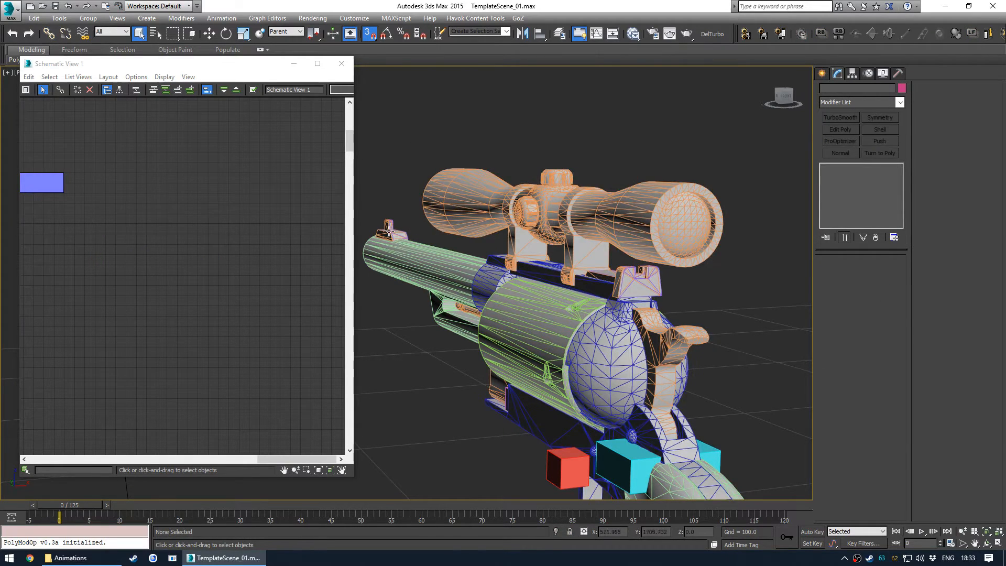
- Inspect the scope on the receiver and check the HuntingRevolverReceiver hierarchy in Schematic View, then close it
scroll(393, 237, up, 6)
scroll(392, 237, down, 4)
scroll(392, 237, up, 5)
alt+middle_drag(393, 236, 472, 296)
scroll(431, 289, down, 5)
scroll(487, 337, down, 3)
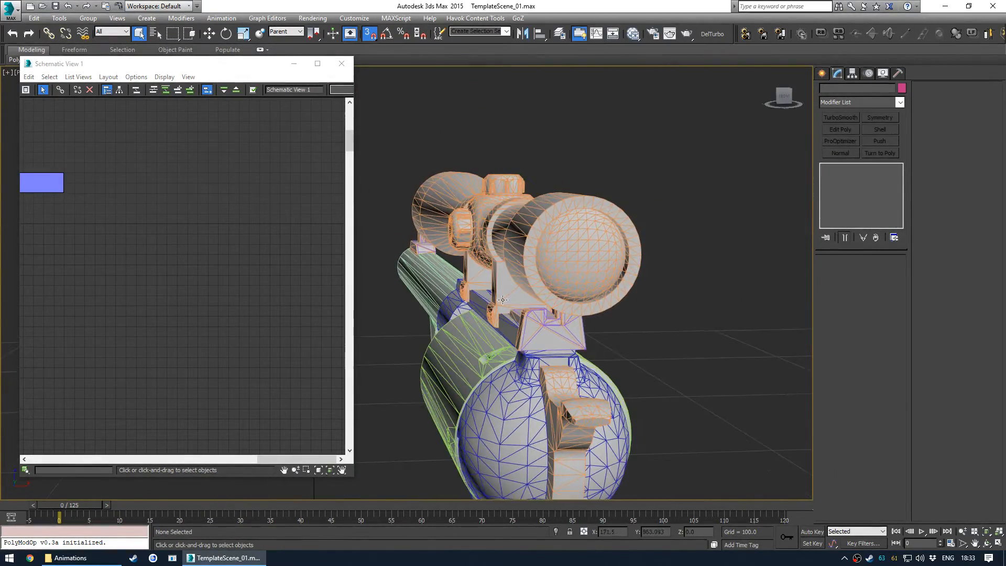
click(507, 306)
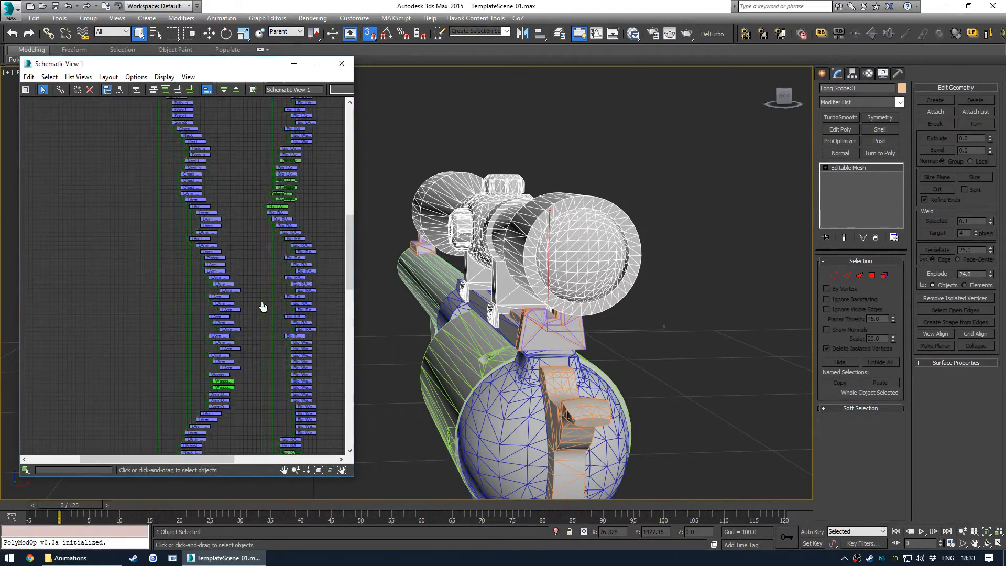
middle_drag(268, 245, 231, 104)
middle_drag(220, 357, 241, 125)
middle_drag(244, 403, 243, 223)
scroll(209, 325, up, 5)
click(286, 334)
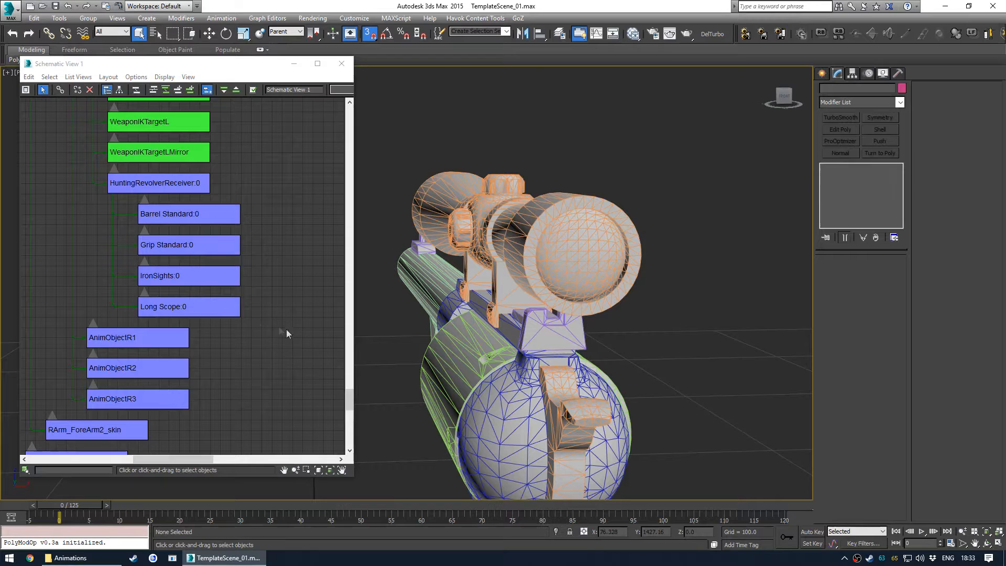
click(342, 64)
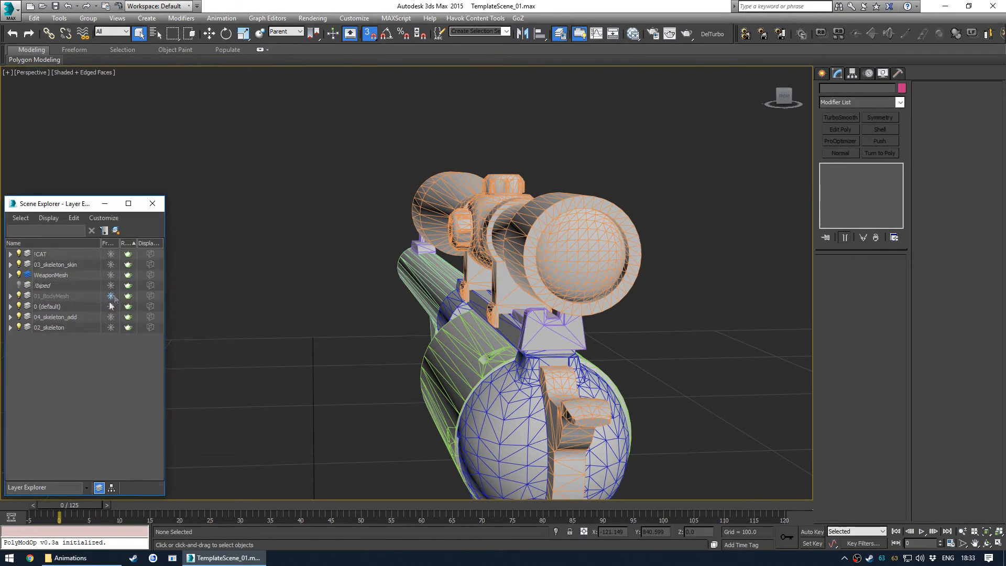
- Temporarily hide the Long Scope in the WeaponMesh layer and examine the iron sights on top of the receiver
click(10, 275)
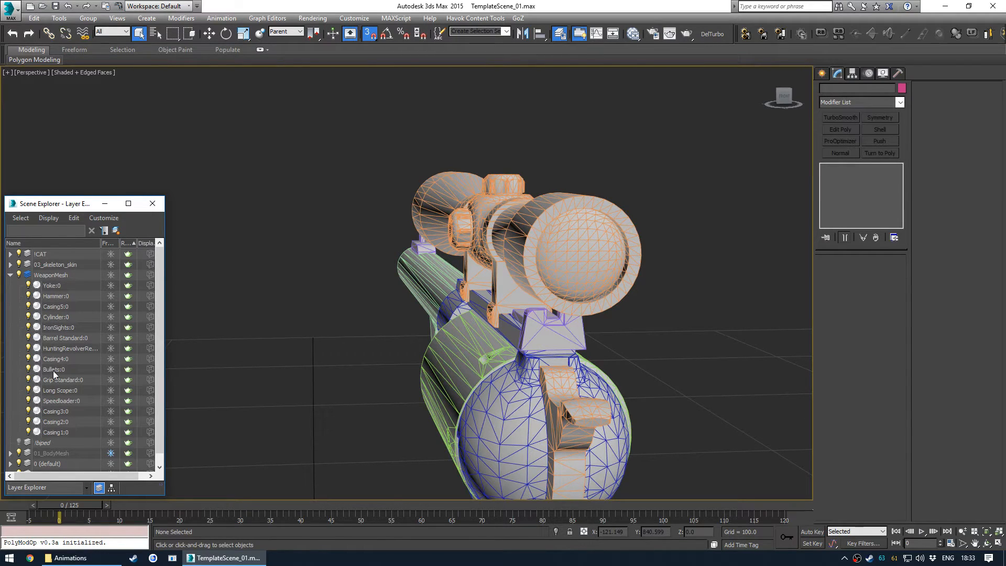
click(28, 391)
click(28, 389)
click(524, 323)
middle_drag(467, 338, 465, 269)
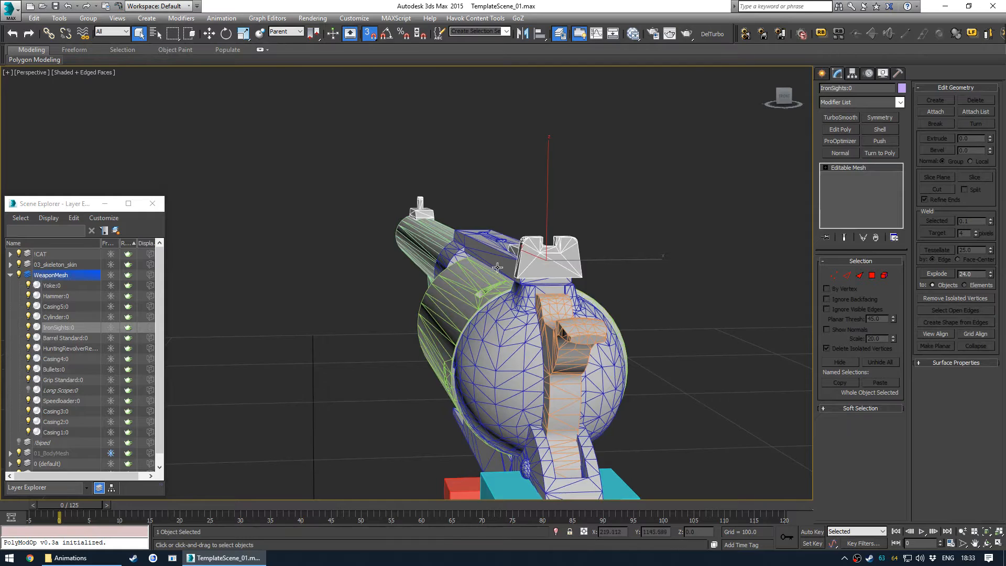
scroll(500, 268, up, 2)
middle_drag(502, 300, 483, 307)
click(674, 260)
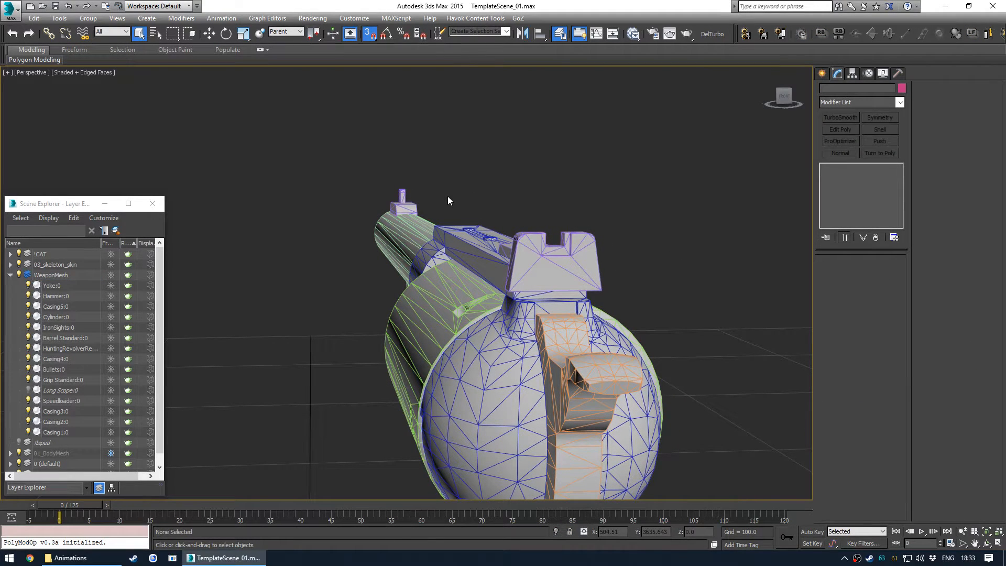
click(396, 198)
alt+middle_drag(397, 197, 484, 272)
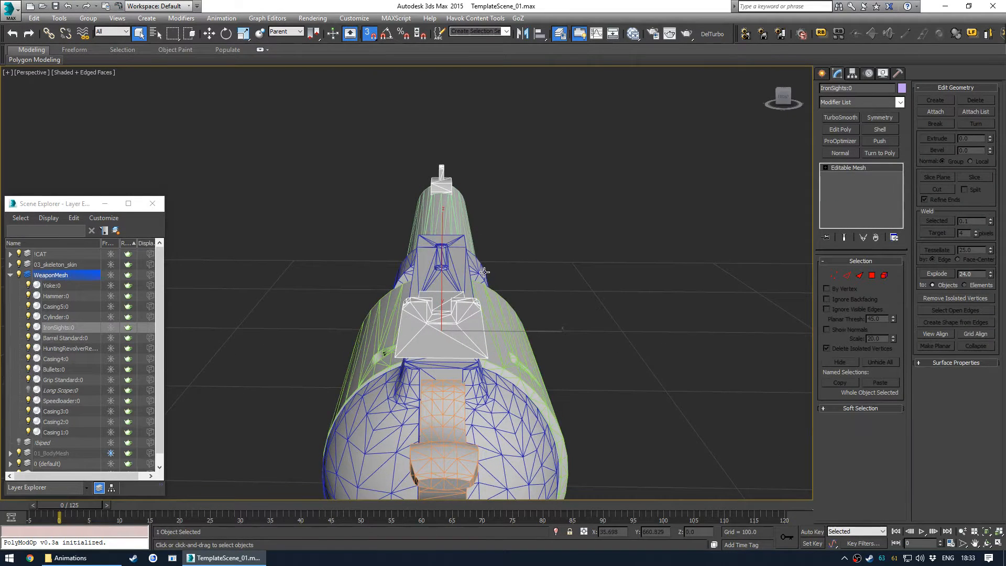
key(w)
scroll(472, 329, up, 1)
mouse_move(437, 308)
alt+middle_down()
mouse_move(485, 268)
mouse_move(469, 267)
mouse_move(511, 283)
mouse_move(373, 310)
alt+middle_up()
click(495, 175)
scroll(494, 209, down, 2)
key(s)
scroll(477, 291, down, 3)
- Unhide the Long Scope and freeze the WeaponMesh layer, viewing in shaded mode without edged faces
key(F4)
click(110, 275)
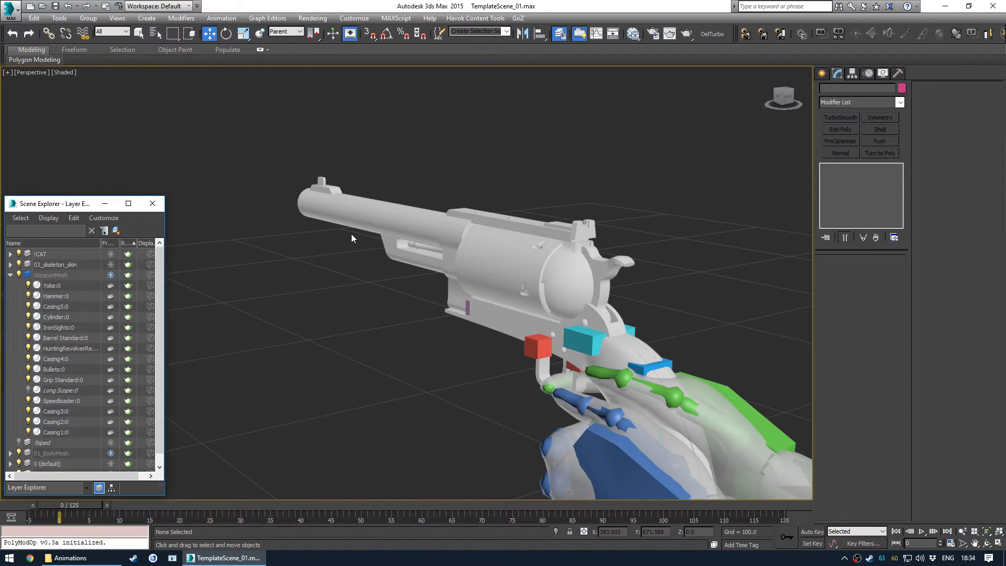
click(29, 390)
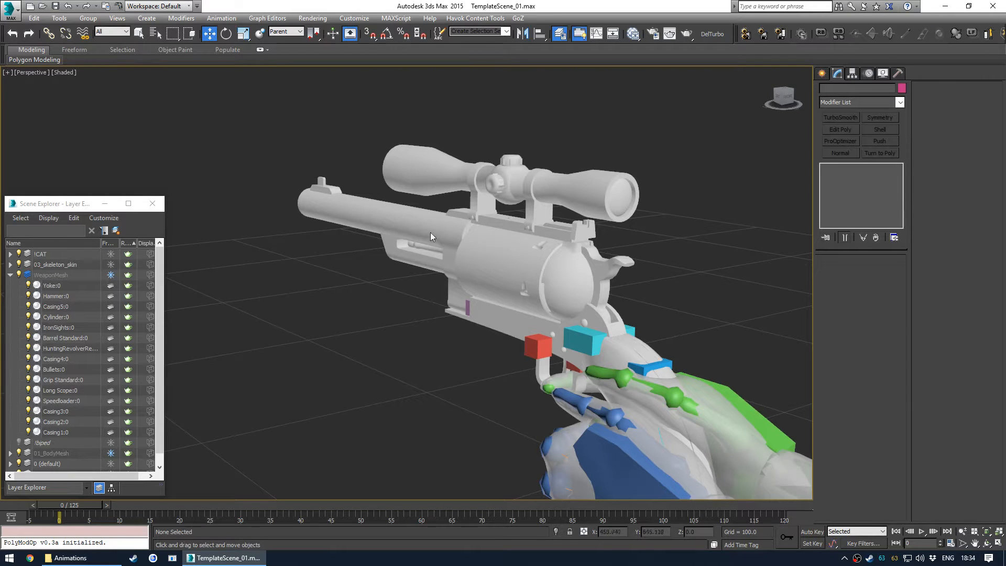
- Select the Bip_RWeapon bone near the hand and move it with the Move tool
alt+middle_drag(499, 281, 536, 315)
scroll(487, 313, up, 5)
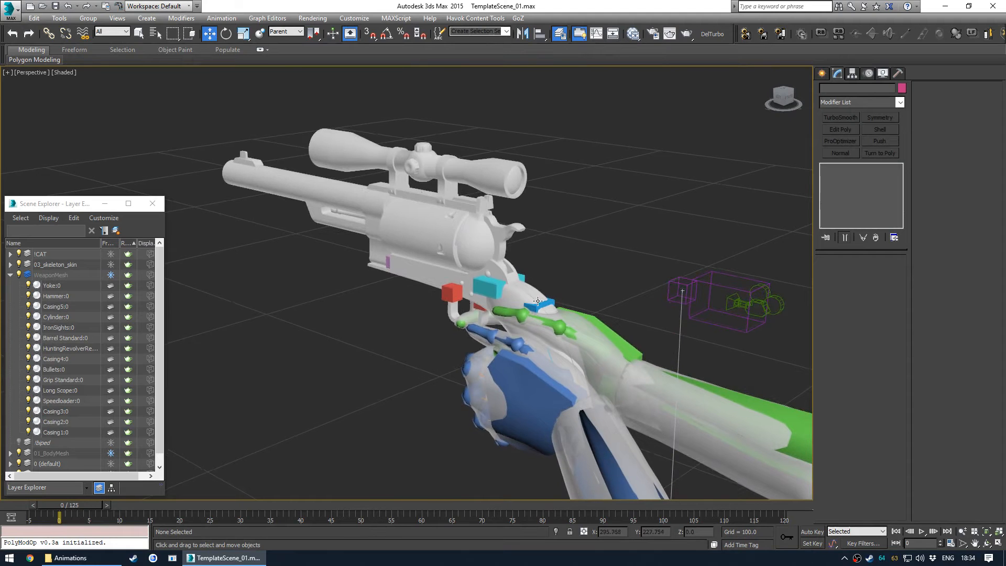
click(489, 285)
alt+middle_drag(490, 285, 524, 292)
key(w)
alt+middle_drag(469, 245, 406, 272)
scroll(417, 275, up, 2)
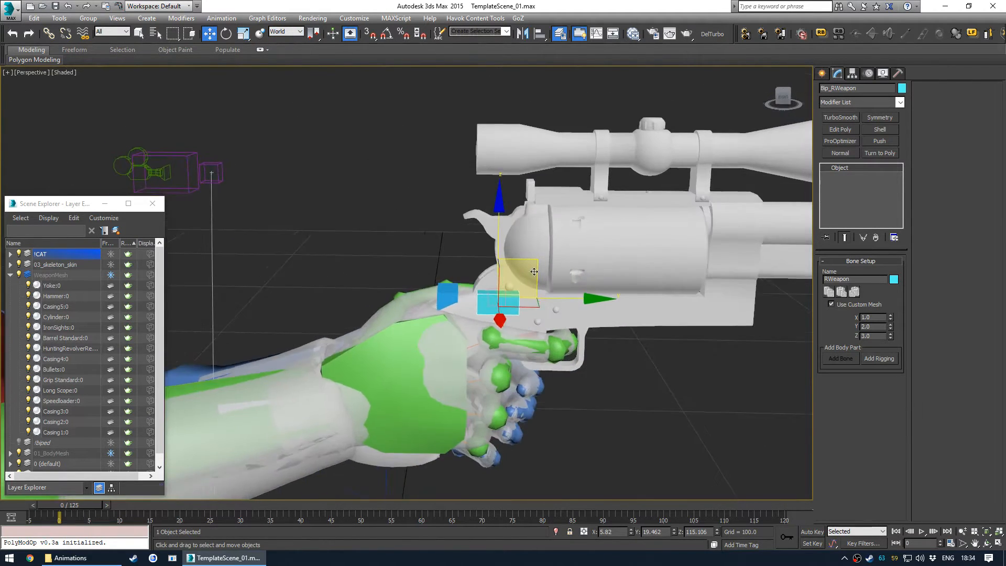
alt+middle_drag(533, 260, 647, 269)
click(647, 269)
alt+middle_drag(492, 261, 569, 298)
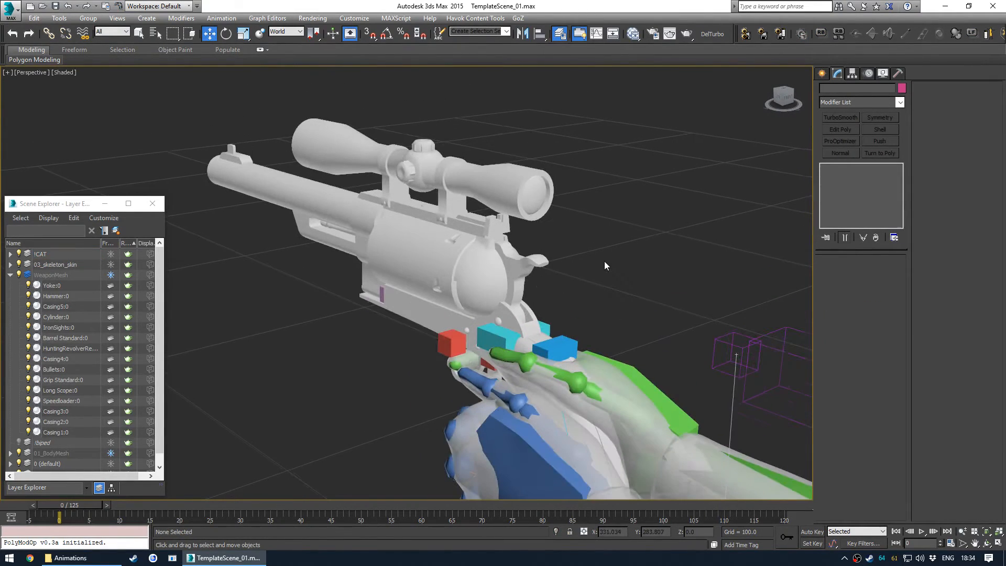
- Save the scene as TemplateScene_02.max and collapse the WeaponMesh layer
key(ctrl+s)
click(11, 277)
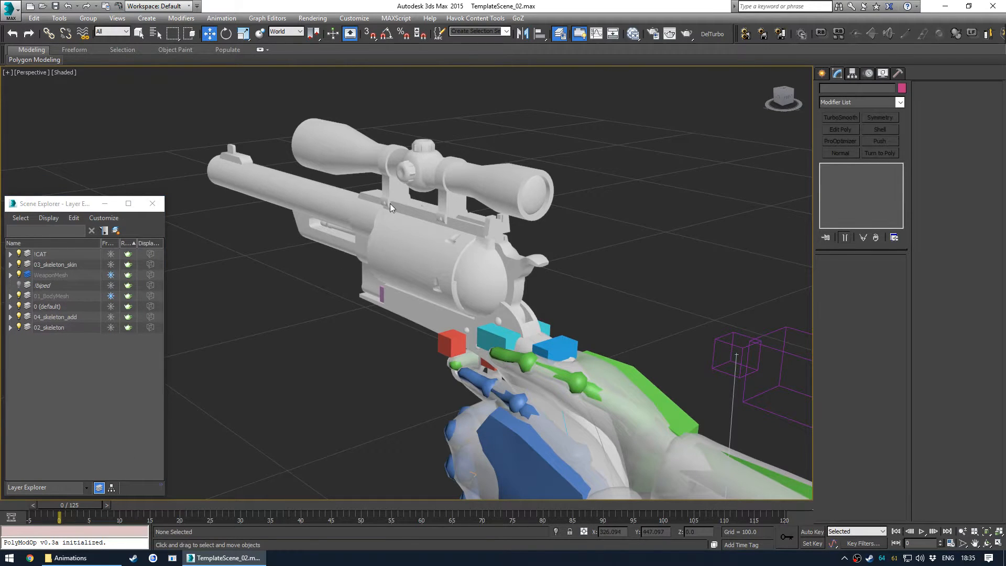
- Browse the weapon bones under Bip_RWeapon in Schematic View, then close it
key(alt+s)
scroll(261, 197, down, 6)
middle_drag(218, 212, 237, 336)
middle_drag(240, 184, 268, 176)
scroll(217, 304, up, 2)
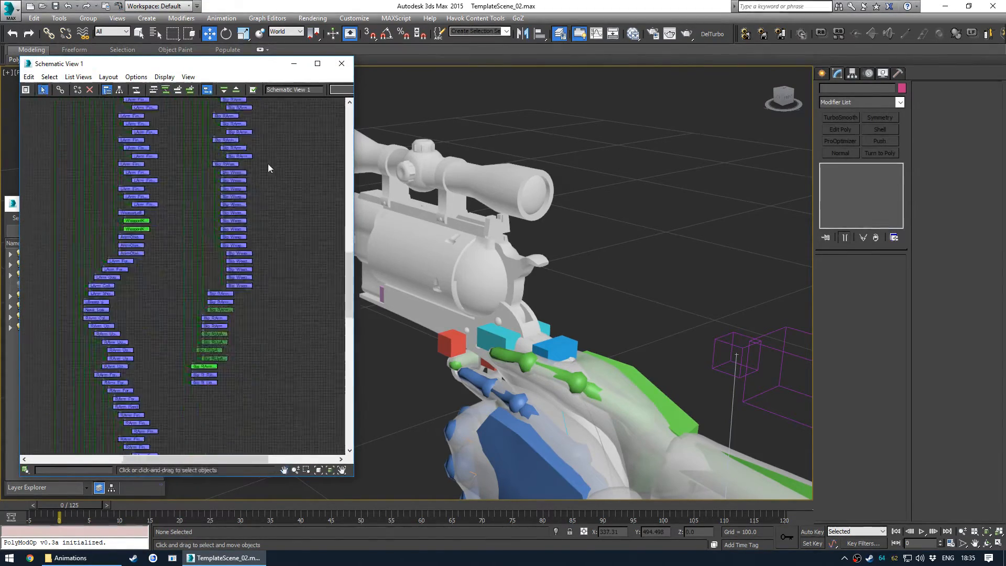
scroll(257, 179, up, 6)
click(173, 181)
scroll(194, 205, down, 10)
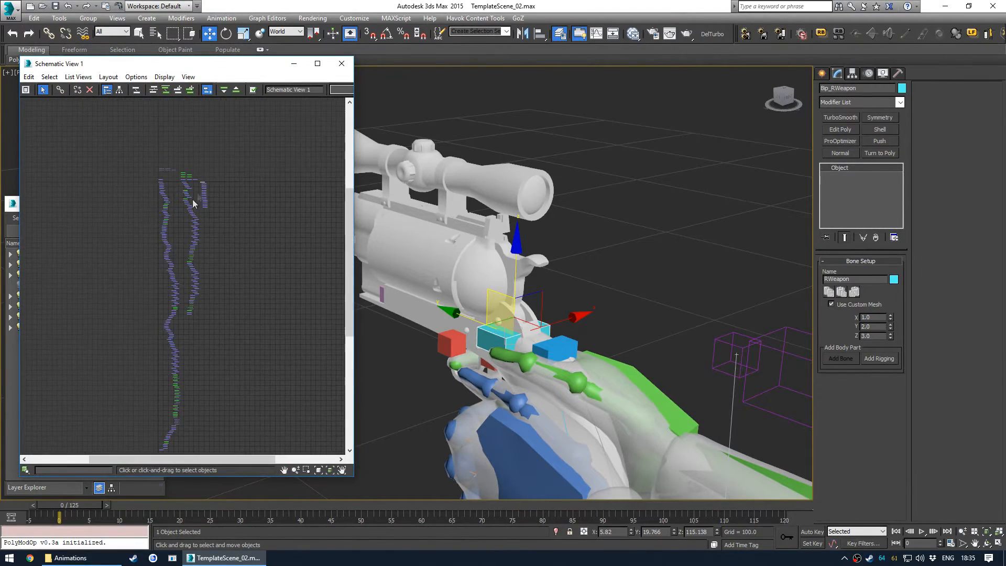
scroll(202, 189, up, 8)
click(210, 173)
scroll(208, 171, up, 3)
middle_drag(233, 160, 225, 126)
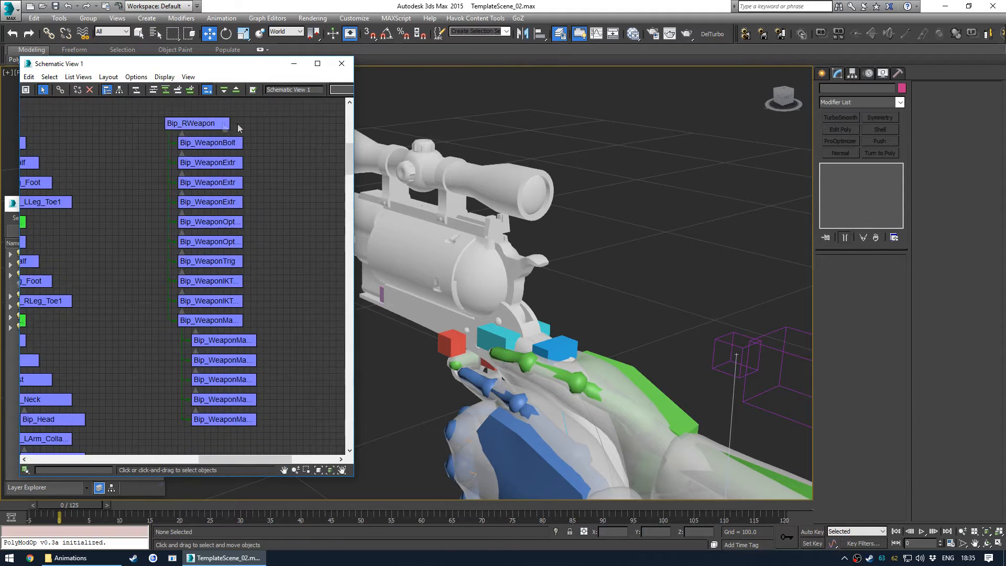
scroll(274, 262, down, 4)
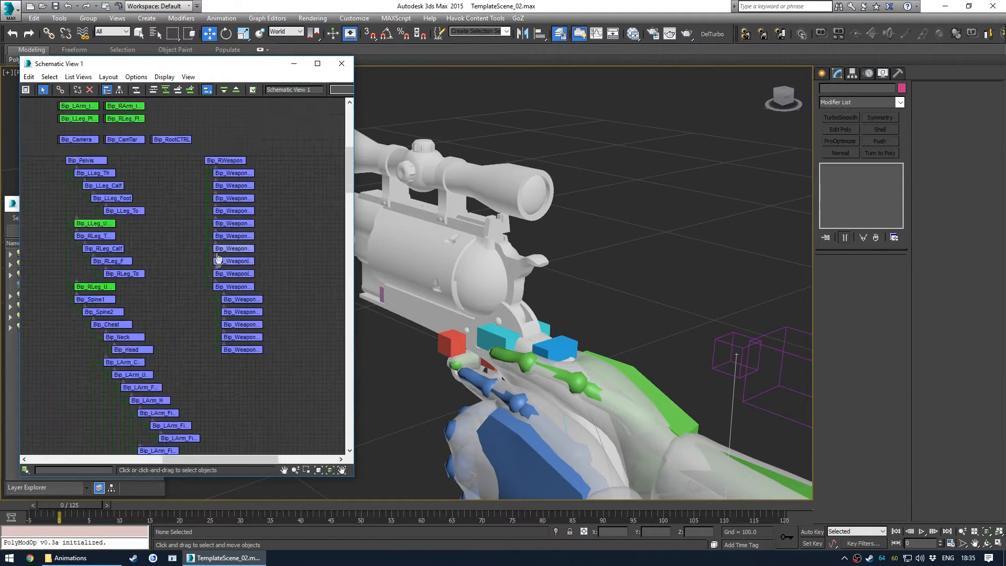
scroll(219, 251, down, 2)
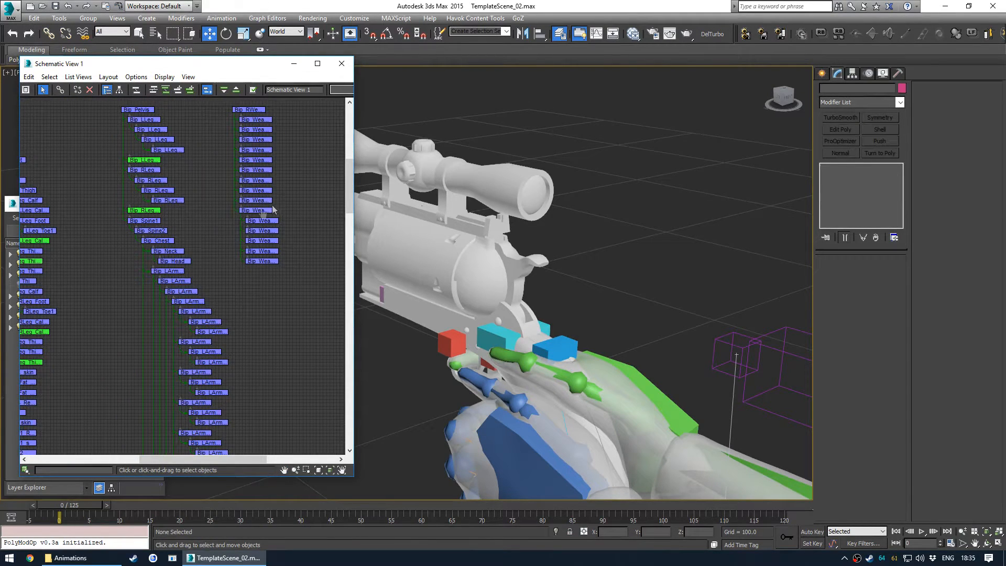
click(251, 114)
scroll(251, 113, up, 2)
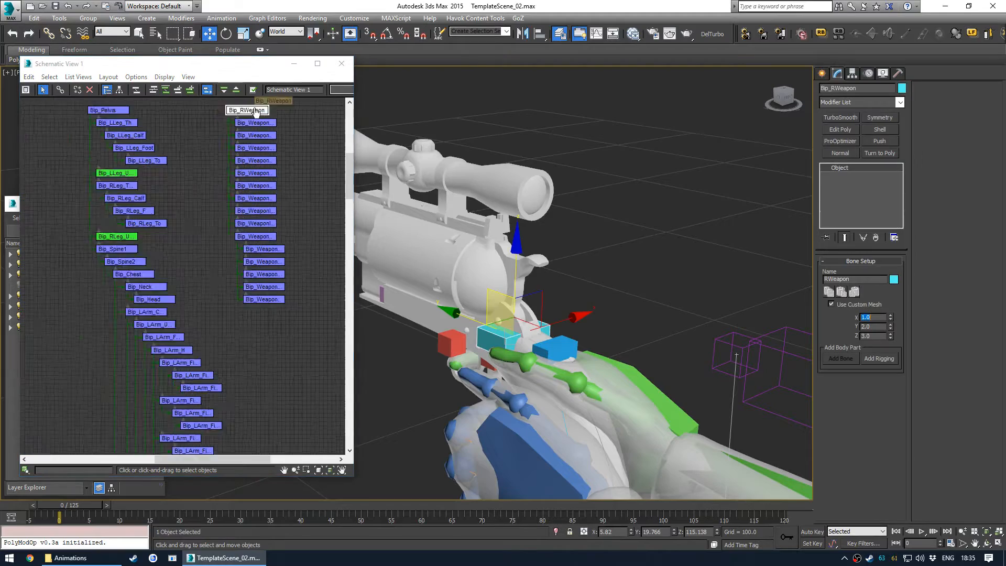
click(296, 145)
scroll(131, 328, down, 4)
scroll(146, 347, up, 3)
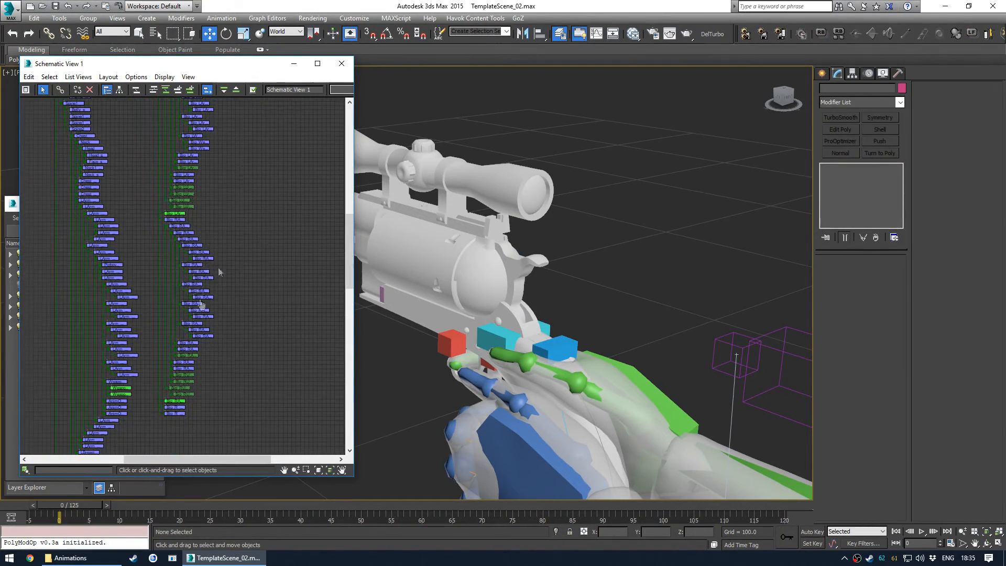
scroll(220, 247, up, 5)
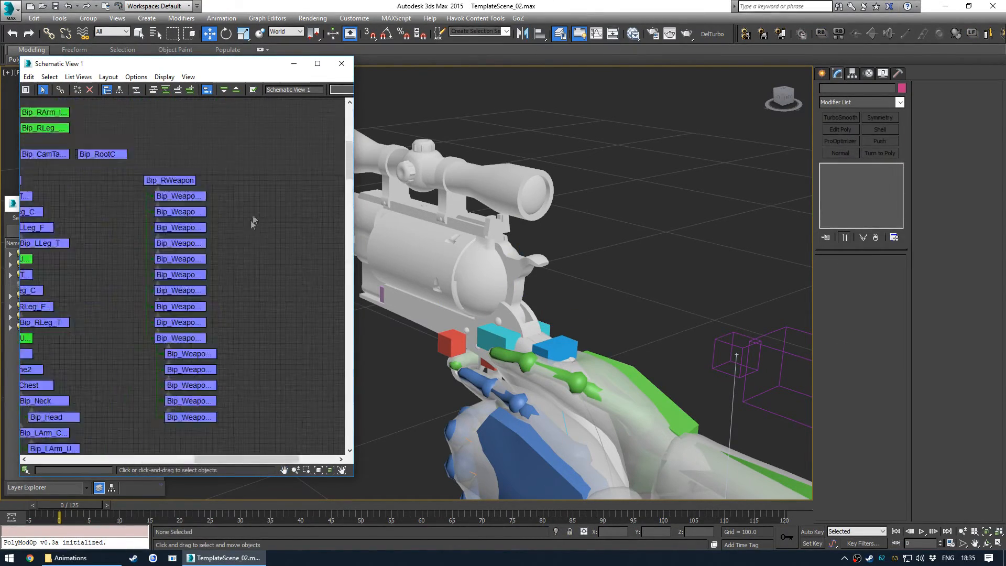
middle_drag(249, 281, 241, 268)
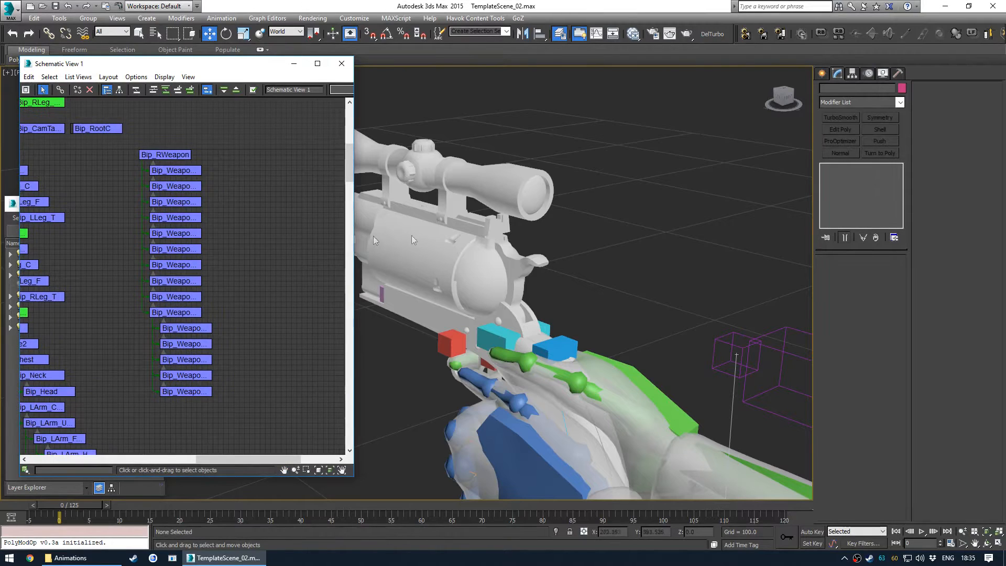
click(342, 64)
- Create a SphereGizmo atmospheric helper in the viewport
click(822, 73)
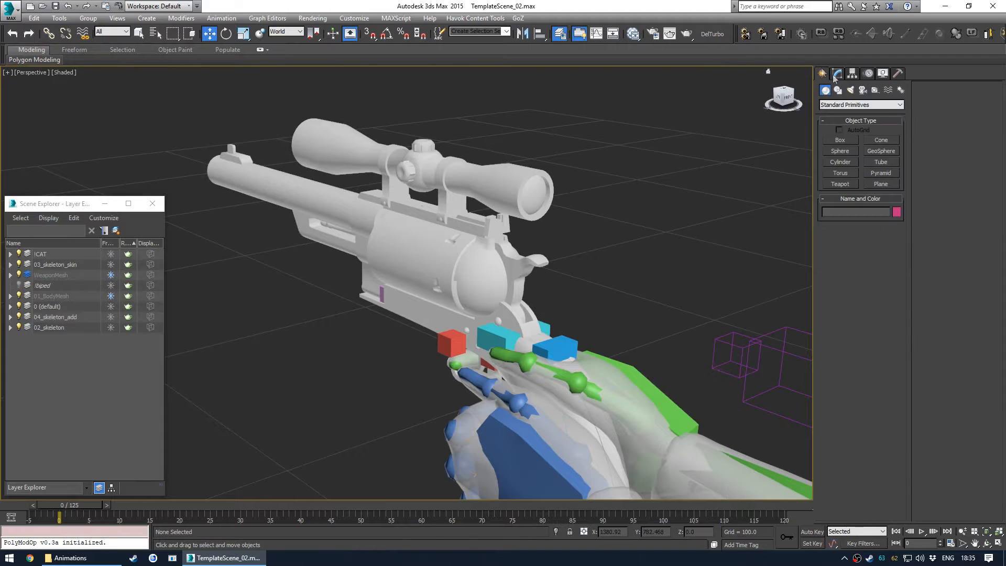
click(876, 91)
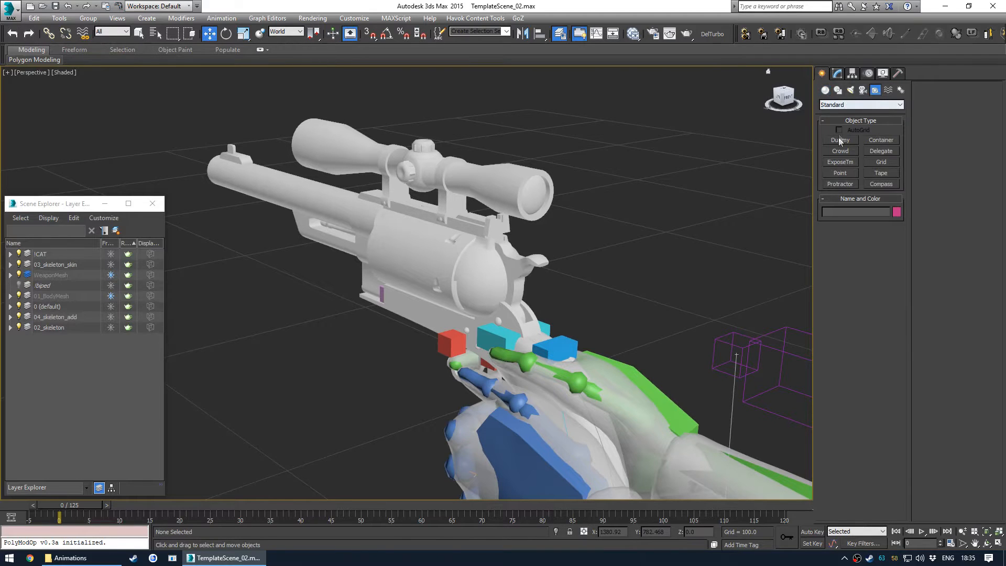
click(859, 105)
click(844, 117)
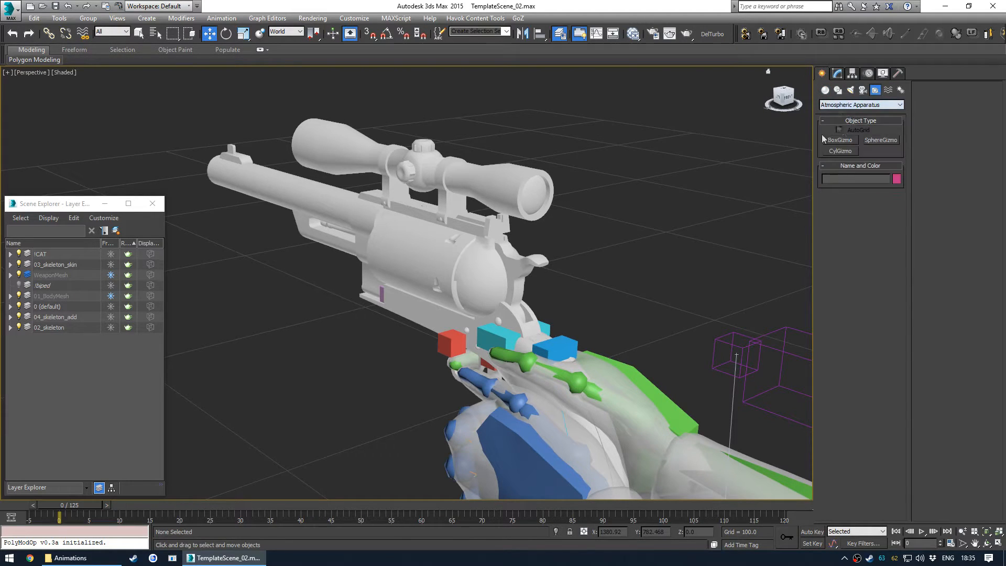
click(869, 141)
scroll(306, 223, down, 5)
middle_drag(306, 223, 417, 272)
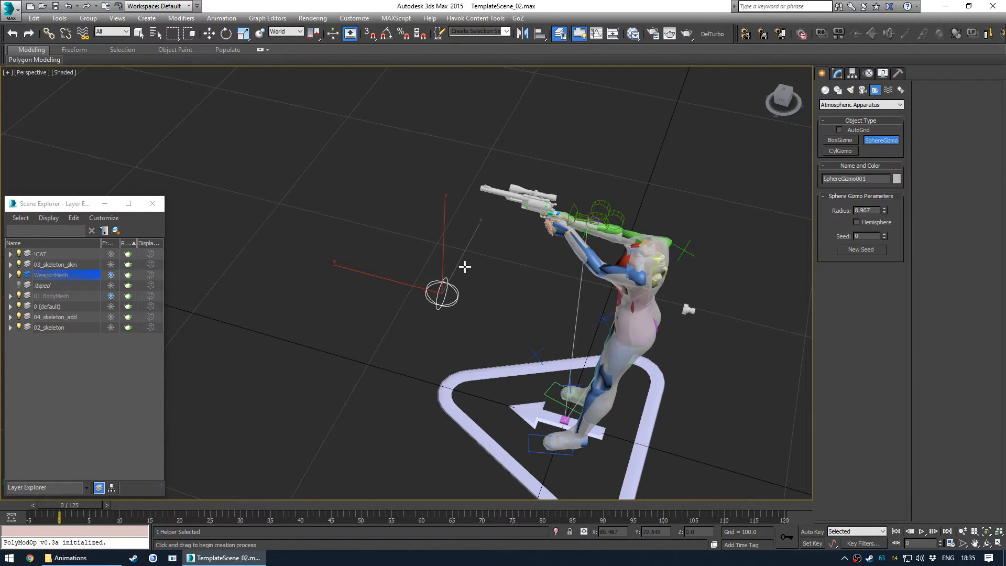
- Align the SphereGizmo's X and Y position to the Bip_RWeapon bone's pivot point
key(w)
scroll(497, 169, up, 10)
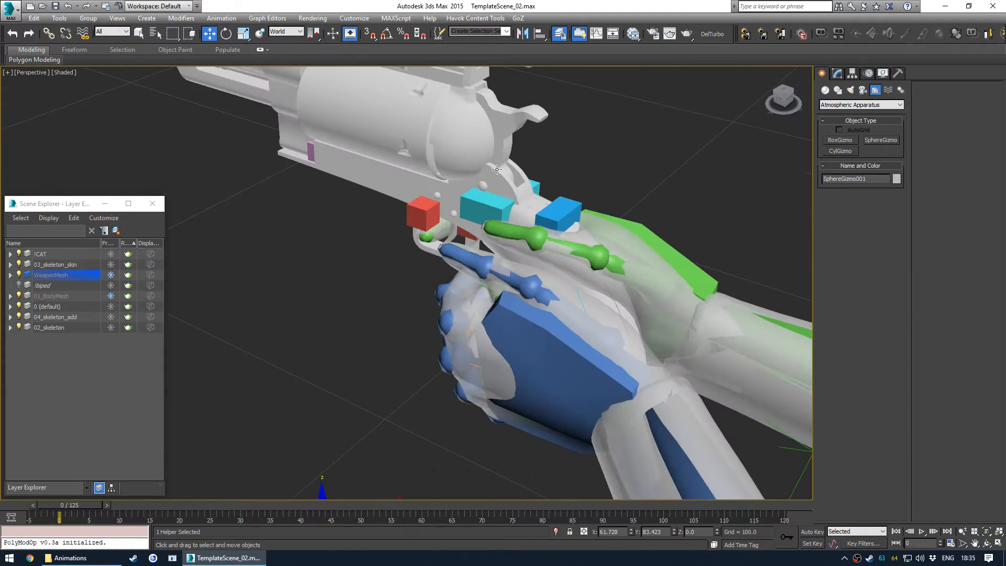
click(480, 201)
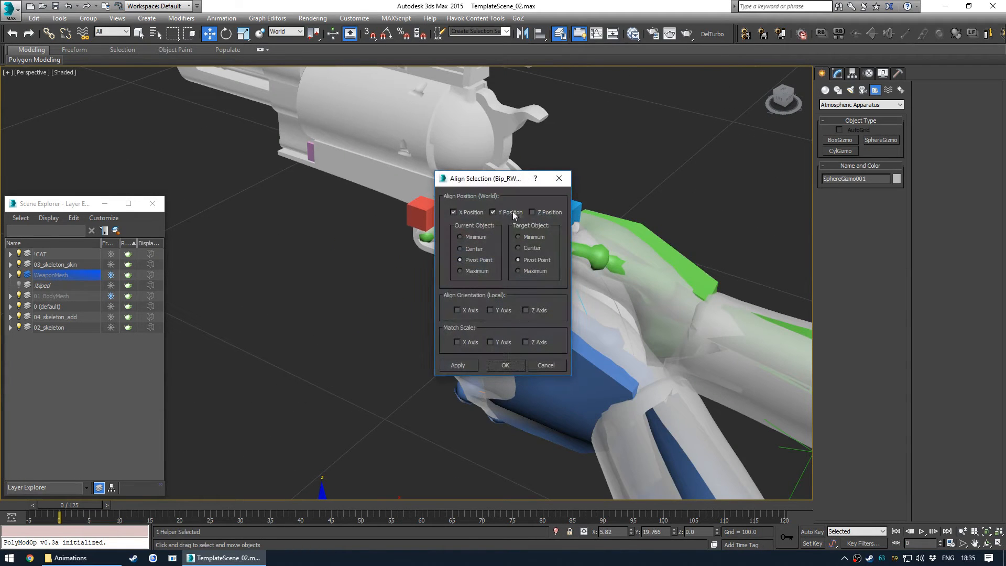
click(505, 364)
- Set the SphereGizmo's radius to about 7.2
scroll(538, 258, down, 5)
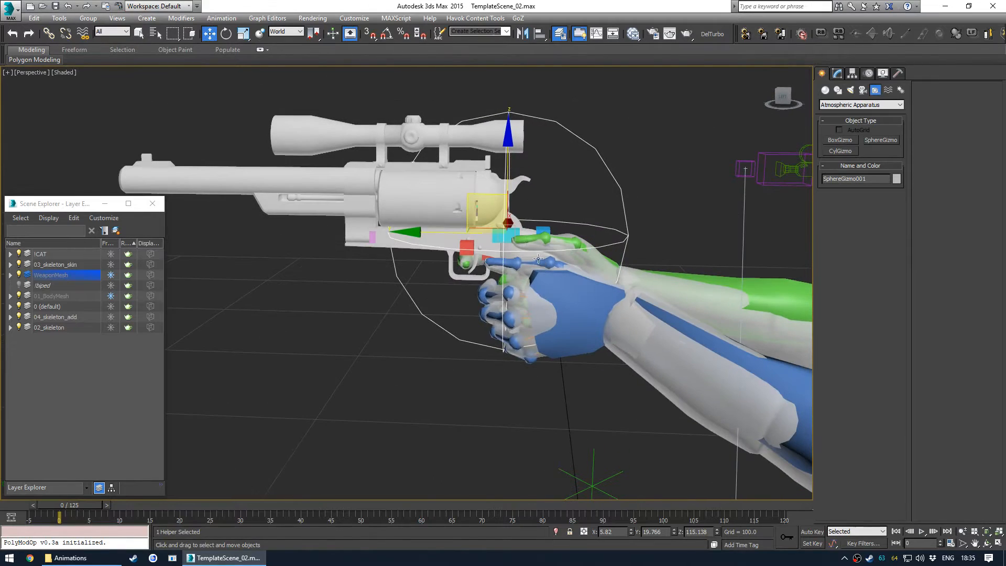
mouse_move(479, 191)
mouse_down()
mouse_move(432, 189)
mouse_move(463, 187)
mouse_up()
alt+middle_drag(463, 187, 576, 194)
click(838, 73)
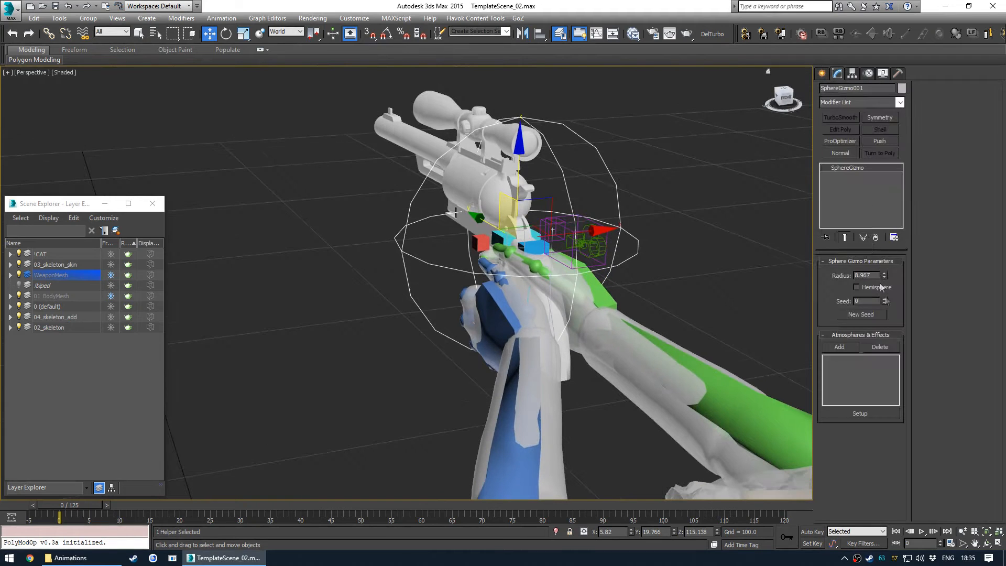
drag(885, 275, 868, 378)
- Rename the SphereGizmo to MainController
alt+middle_drag(545, 293, 565, 320)
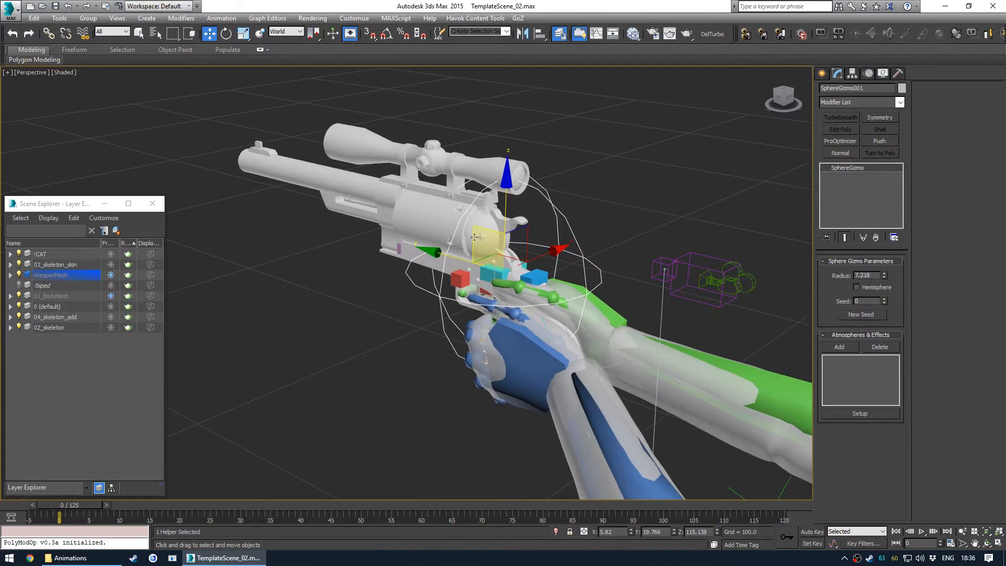
alt+middle_drag(448, 210, 551, 224)
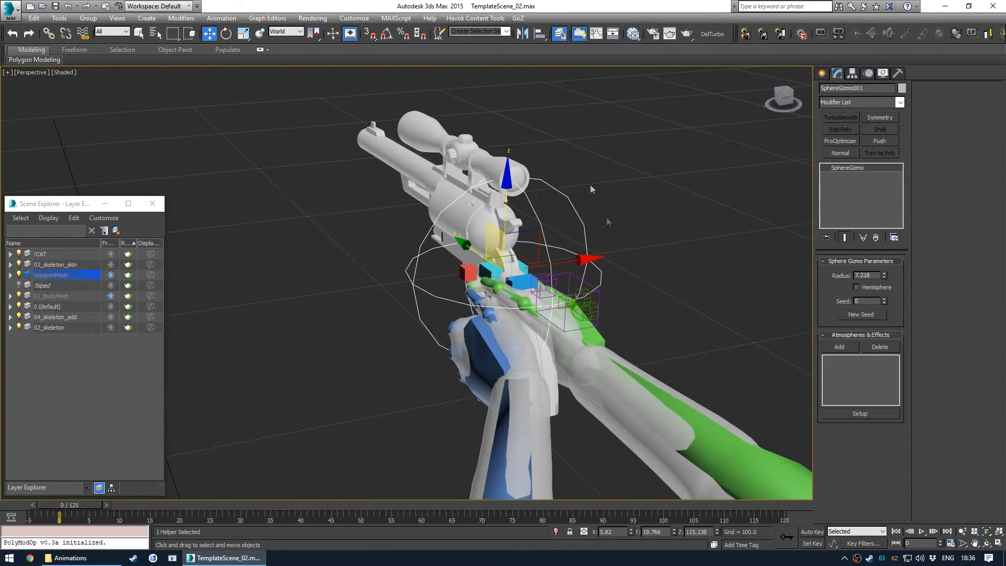
middle_drag(536, 227, 474, 309)
alt+middle_drag(474, 310, 512, 319)
drag(501, 185, 503, 198)
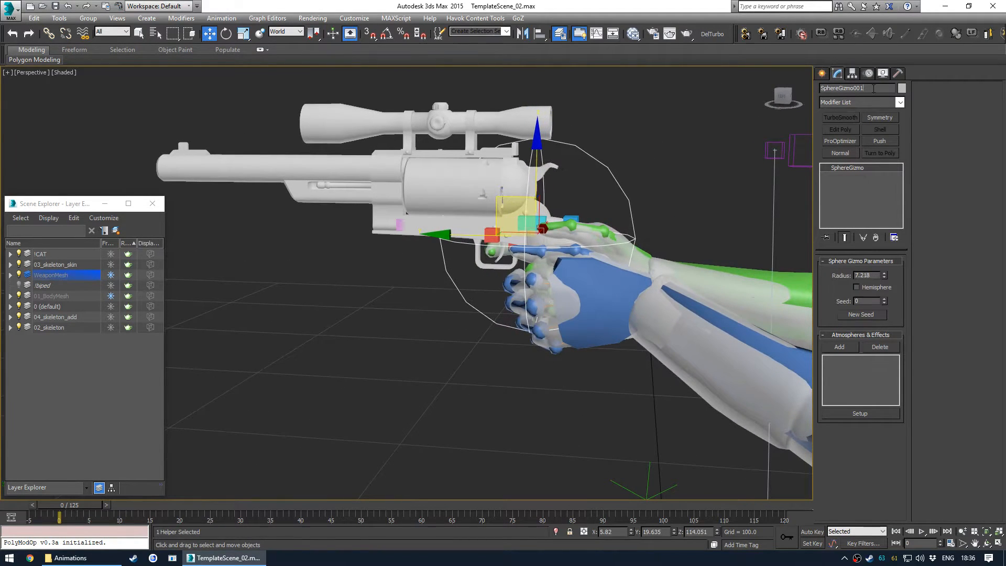
text(MainController)
- Align MainController's X, Y and Z position to the Bip_RWeapon pivot point
alt+middle_drag(660, 144, 532, 251)
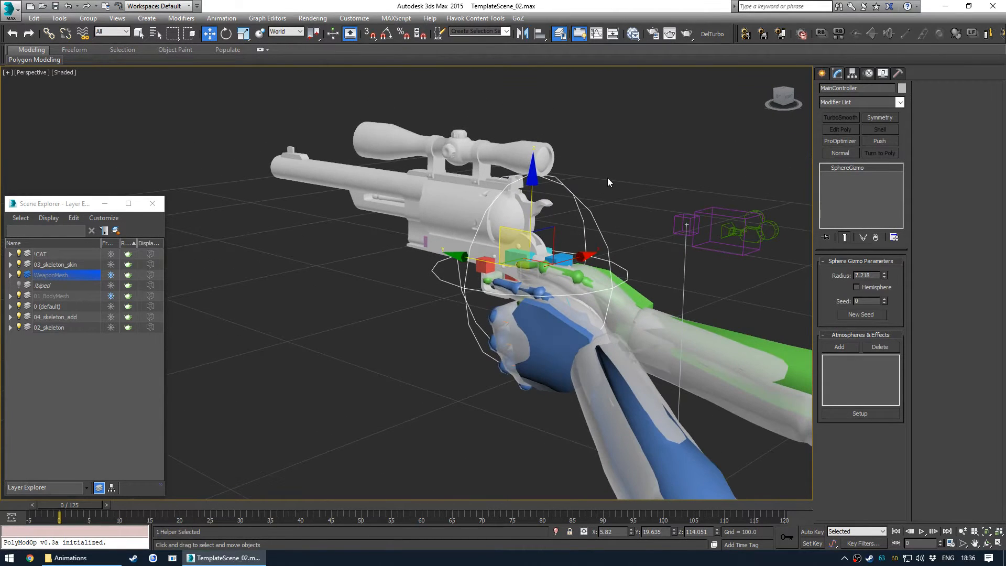
mouse_move(571, 241)
alt+middle_down()
mouse_move(551, 303)
mouse_move(512, 297)
mouse_move(535, 287)
mouse_move(503, 308)
mouse_move(539, 295)
mouse_move(461, 303)
mouse_move(590, 294)
mouse_move(567, 291)
mouse_move(548, 310)
mouse_move(509, 320)
mouse_move(526, 301)
mouse_move(506, 306)
alt+middle_up()
key(F3)
key(F3)
key(alt+a)
click(504, 302)
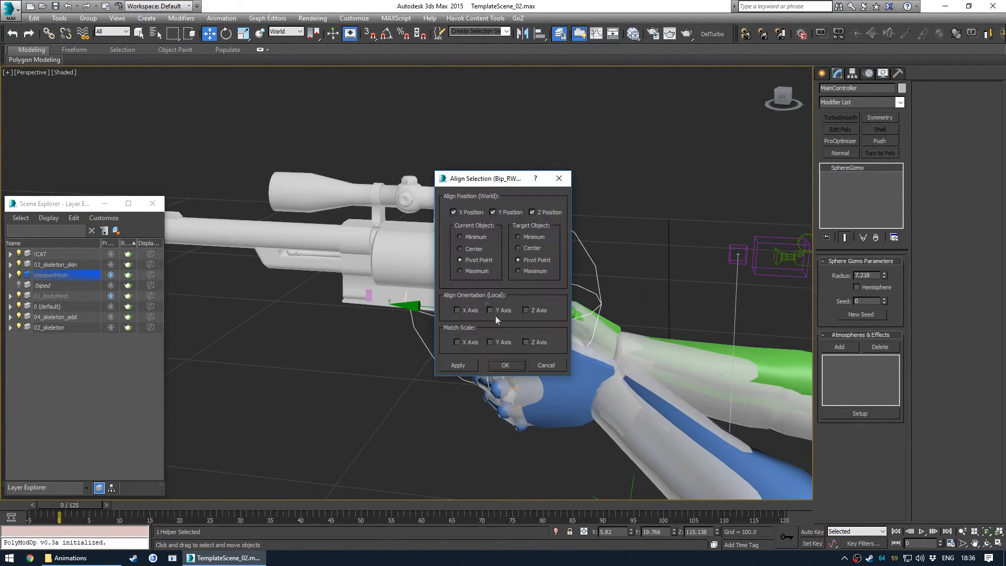
click(505, 367)
alt+middle_drag(514, 341, 608, 201)
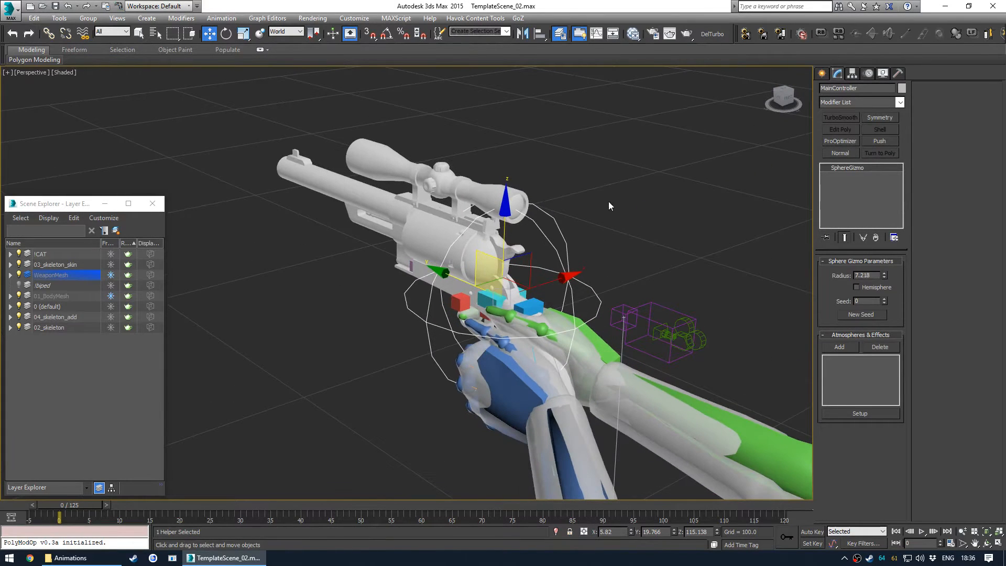
click(608, 201)
- Create a Point helper near the revolver
click(822, 74)
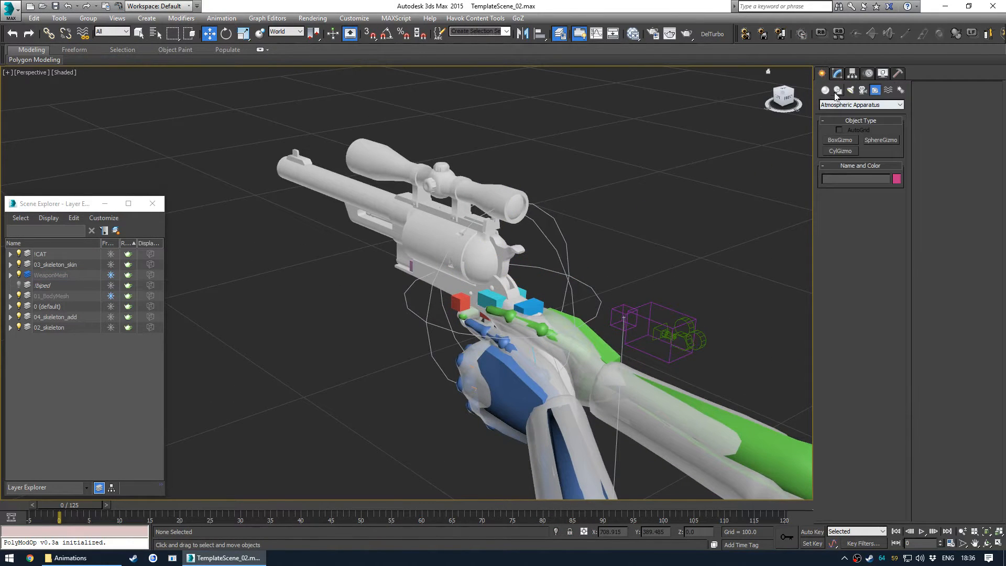
click(826, 90)
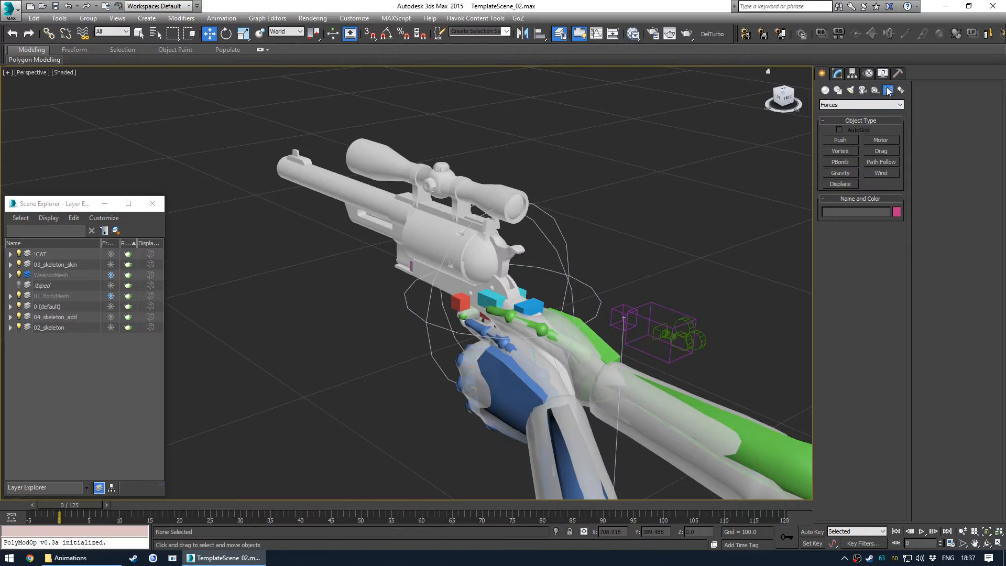
click(876, 91)
click(854, 105)
click(838, 112)
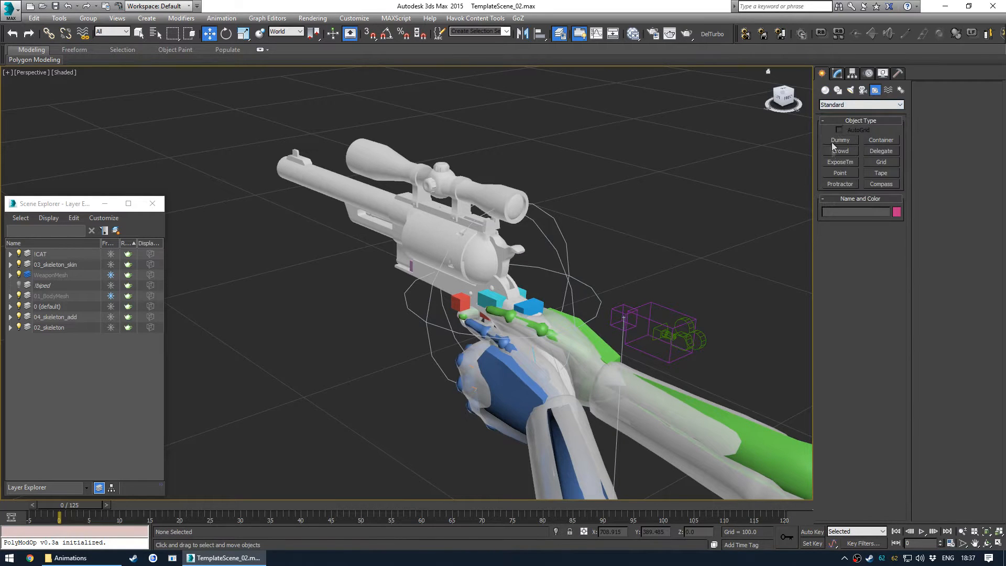
click(849, 175)
middle_drag(489, 214, 469, 242)
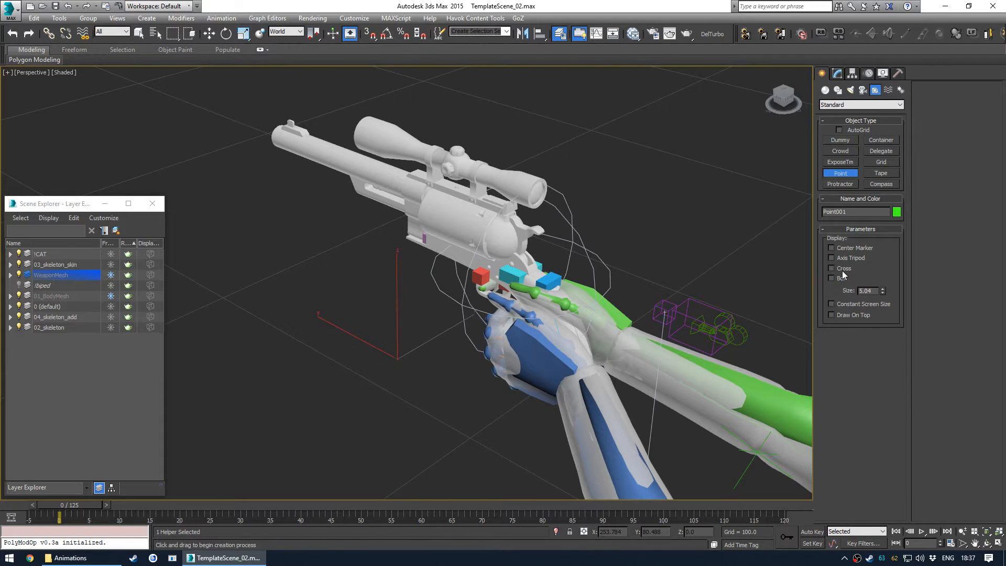
key(alt+a)
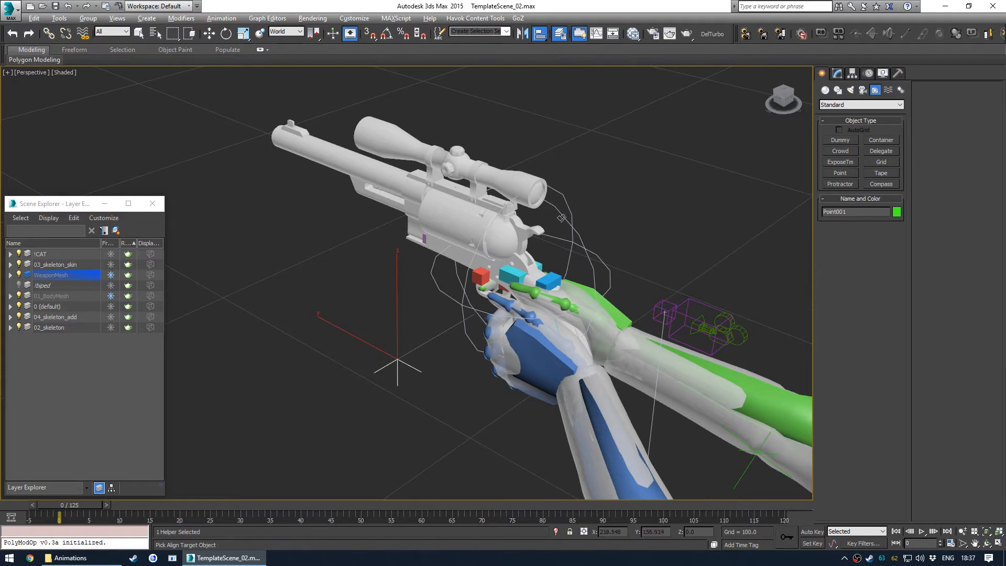
click(10, 275)
click(64, 409)
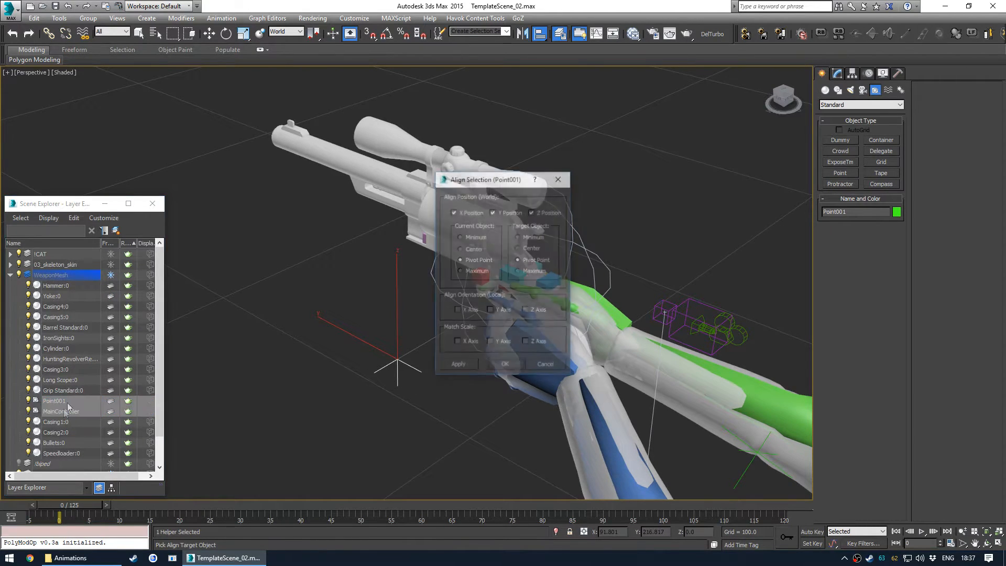
click(566, 179)
key(Escape)
- Move the Point001 and MainController helpers into the 1CAT layer
click(61, 253)
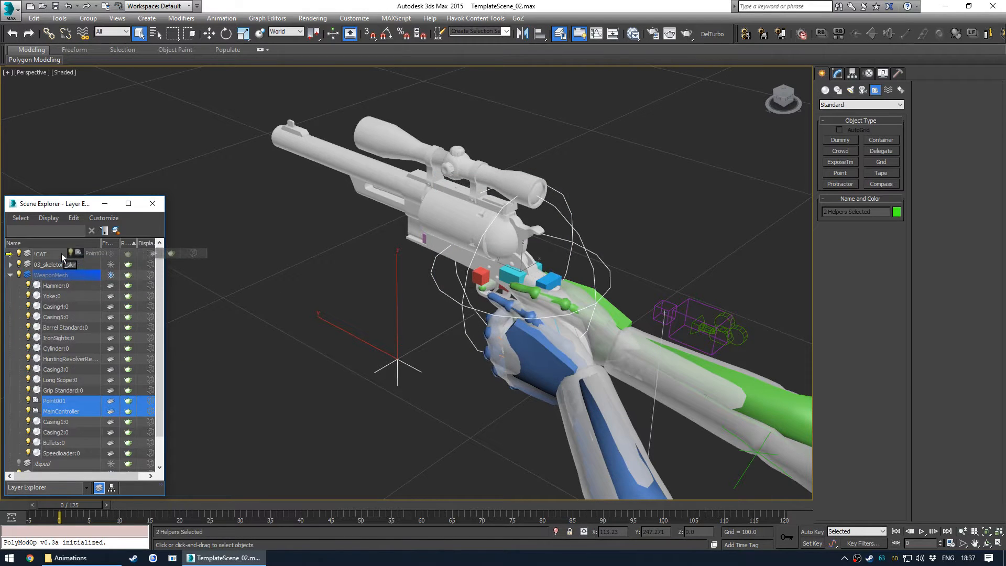
click(10, 254)
click(10, 254)
click(27, 253)
- Align Point001's X, Y and Z position to MainController's pivot point
click(314, 309)
click(406, 358)
key(alt+a)
click(578, 234)
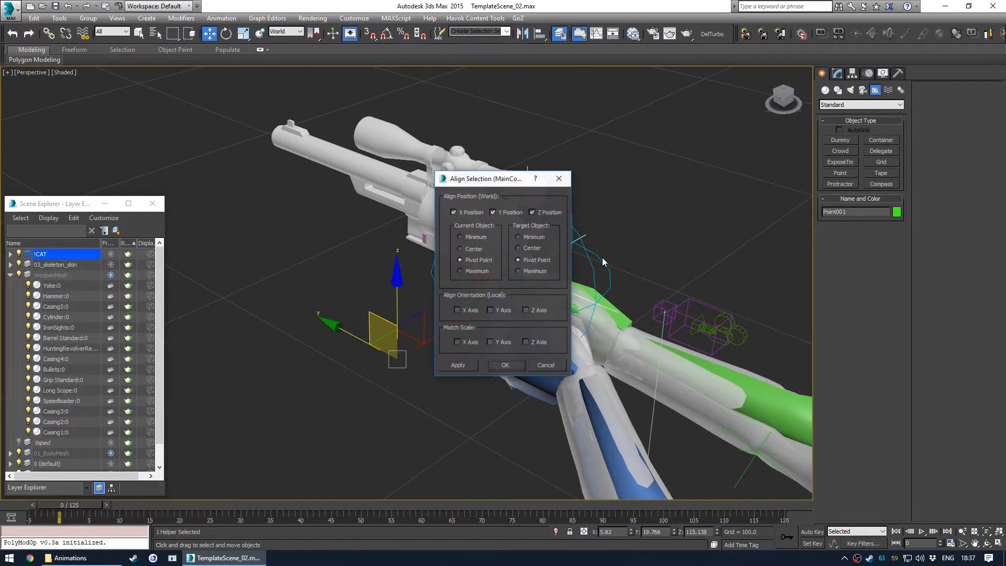
click(503, 365)
- Resize the Point001 helper and rename it weaponbone in Schematic View
alt+middle_drag(599, 324, 542, 299)
click(837, 73)
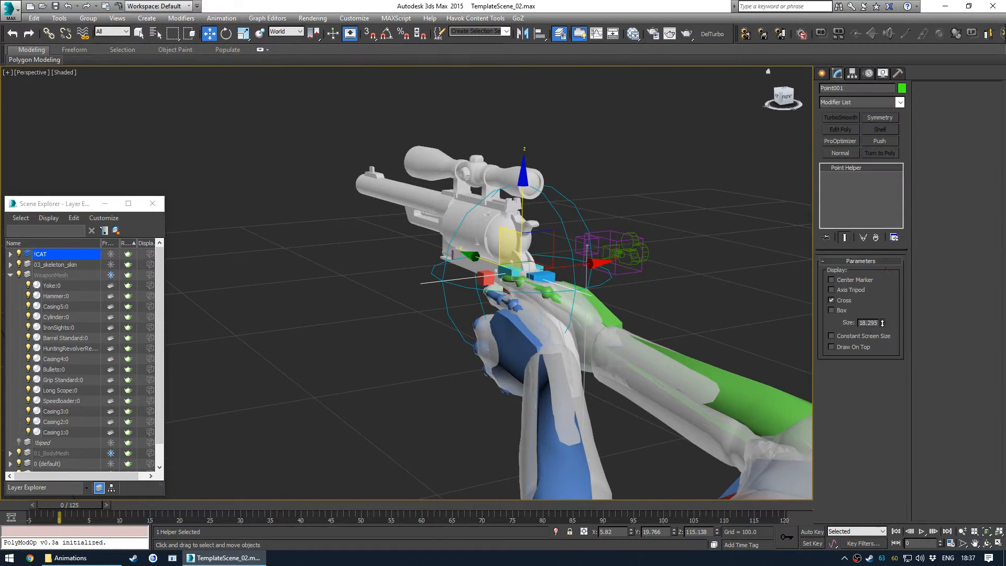
alt+middle_drag(568, 222, 626, 259)
click(626, 259)
middle_drag(734, 377, 472, 234)
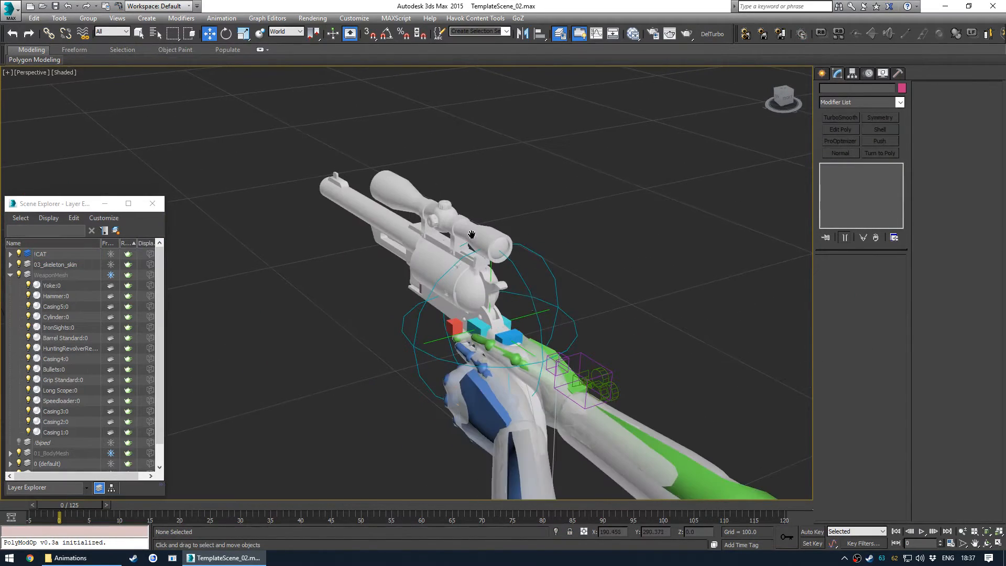
middle_drag(462, 306, 472, 294)
key(s)
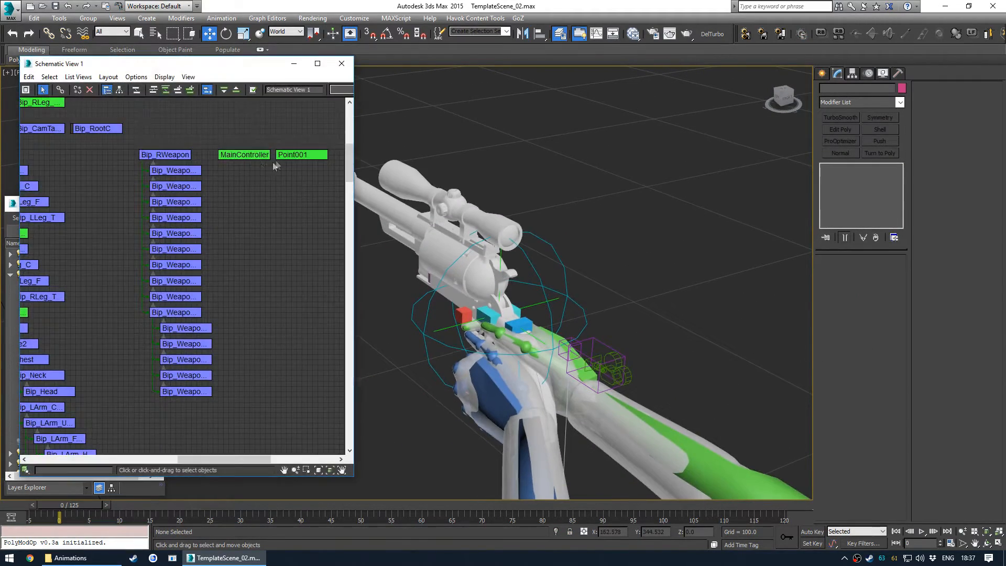
scroll(275, 165, up, 3)
click(283, 168)
text(weaponbone)
key(Return)
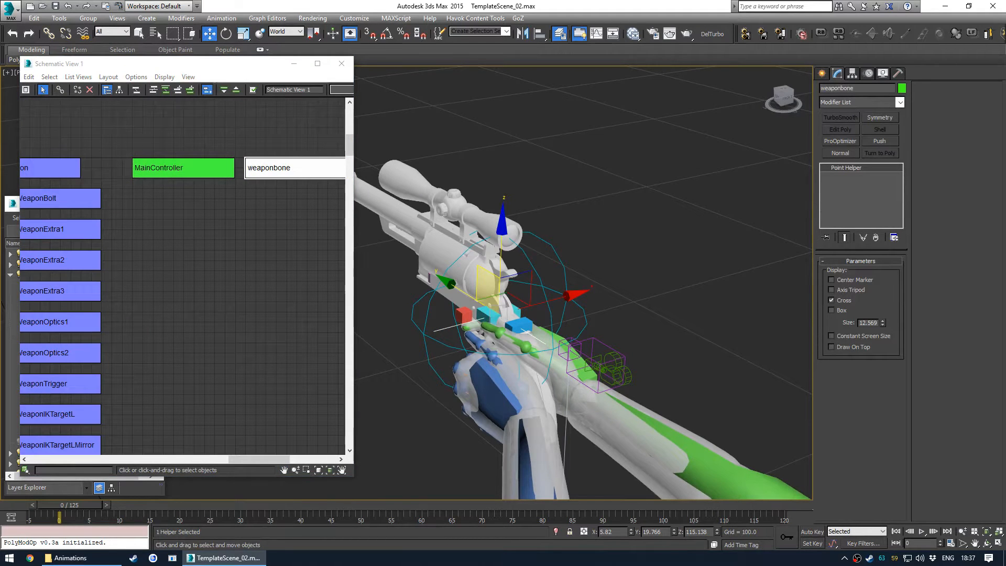
- Link weaponbone as a child of MainController in Schematic View
click(272, 203)
middle_drag(256, 213, 231, 224)
drag(253, 183, 170, 183)
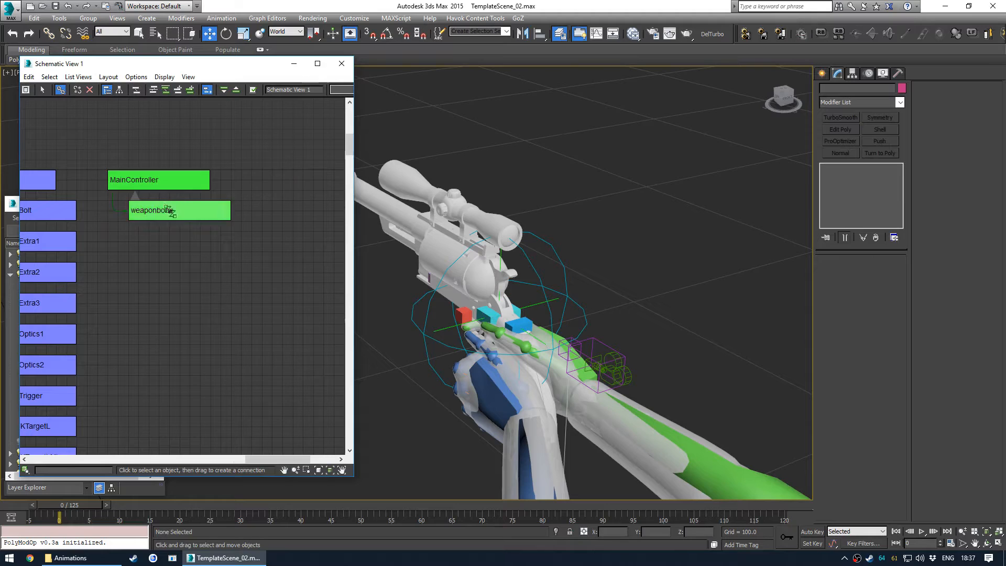
scroll(272, 233, down, 3)
middle_drag(232, 274, 254, 224)
alt+middle_drag(455, 272, 555, 234)
click(575, 172)
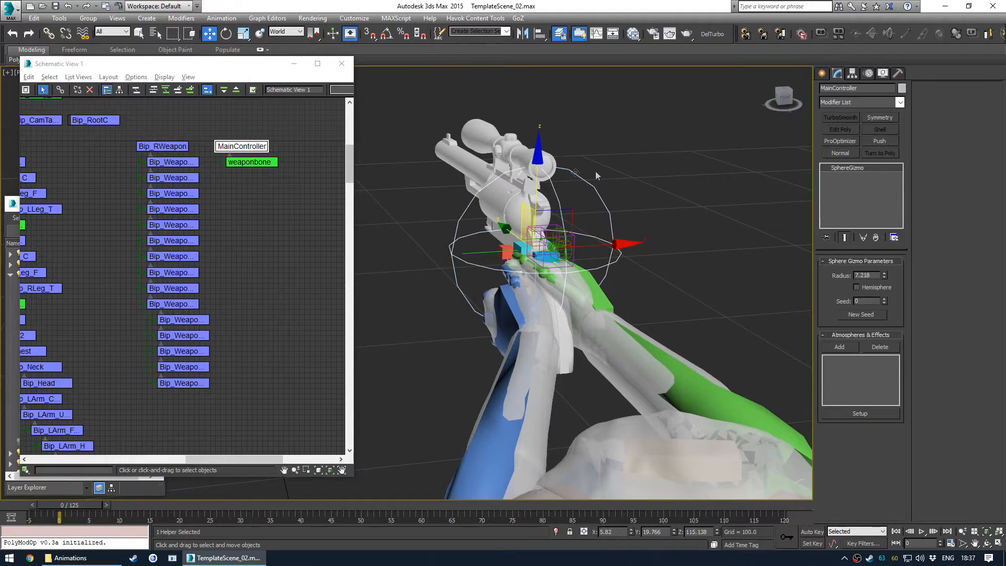
- Assign a Link Constraint controller to the Bip_RWeapon bone's animation layer transform
click(292, 205)
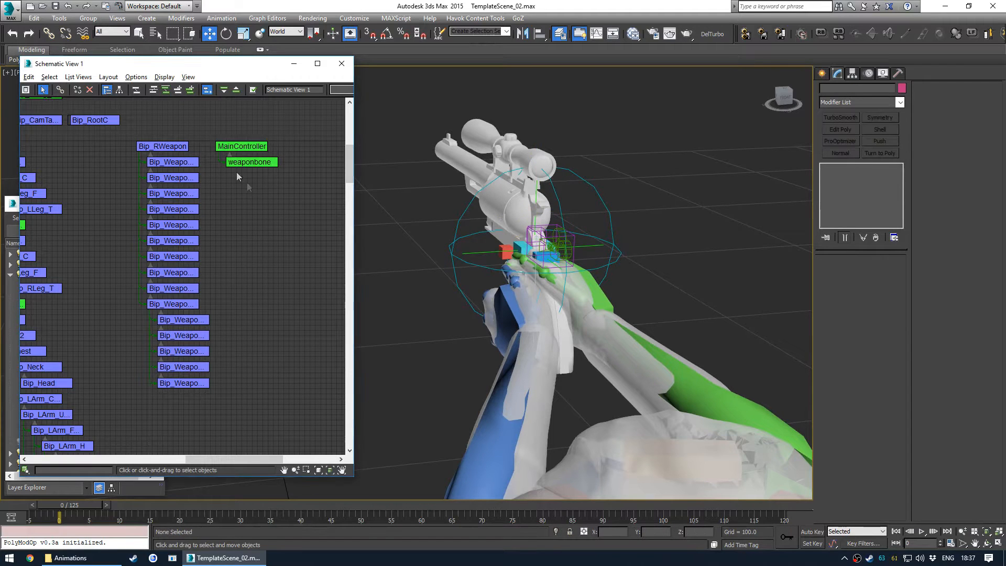
click(179, 147)
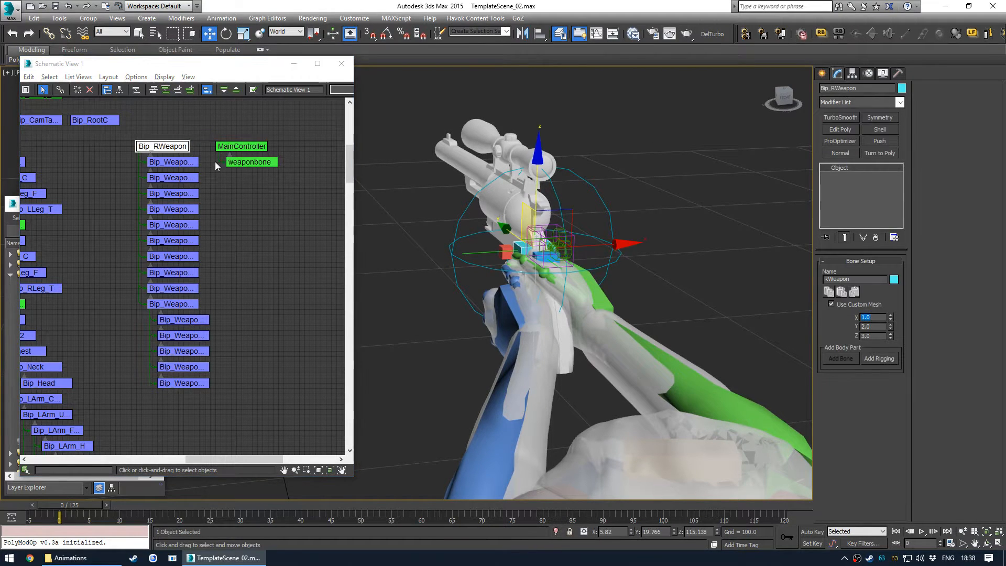
click(869, 73)
click(852, 144)
click(837, 175)
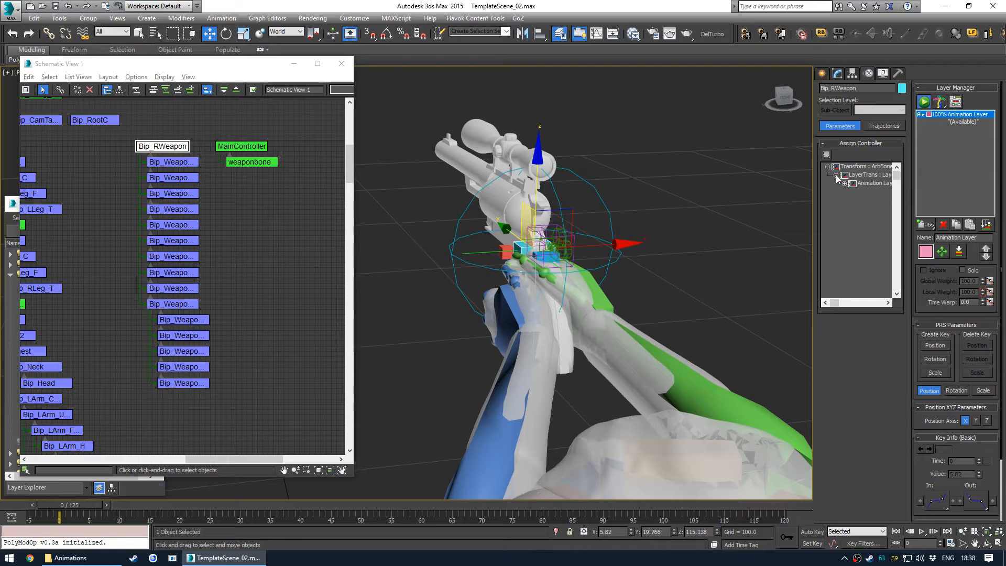
click(845, 184)
click(878, 183)
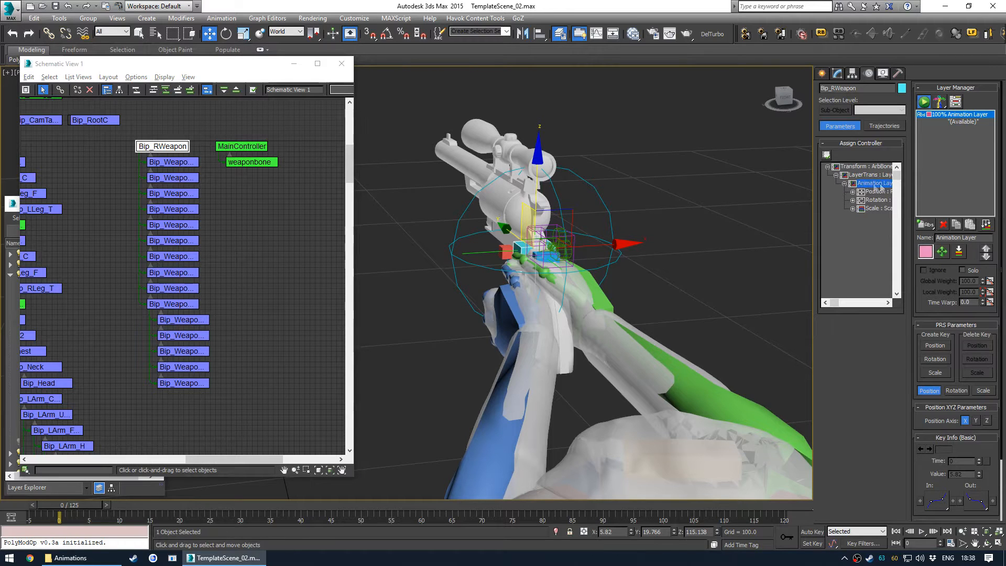
click(845, 184)
mouse_move(837, 305)
mouse_down()
mouse_move(888, 305)
mouse_move(822, 306)
mouse_up()
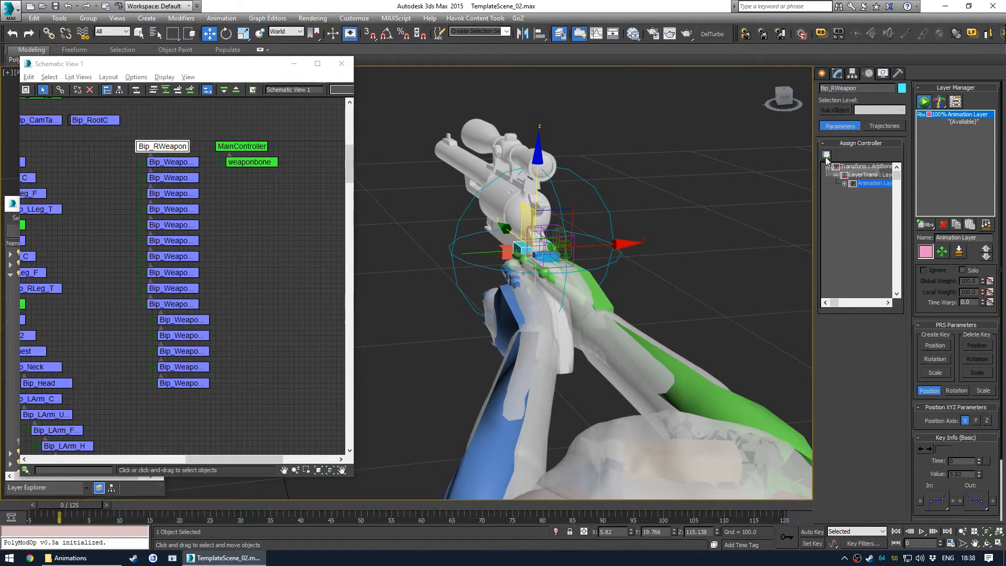
click(827, 156)
click(462, 219)
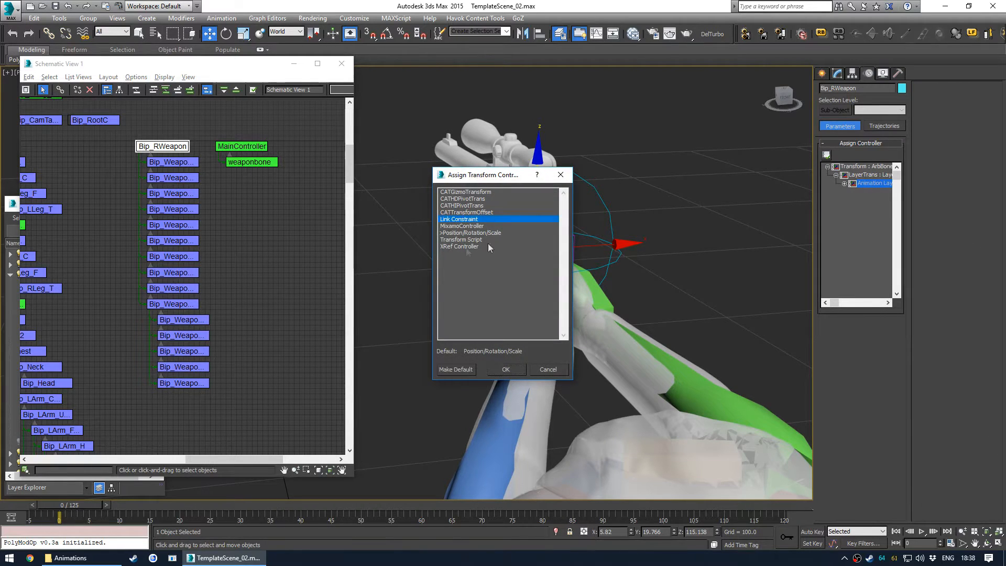
click(505, 370)
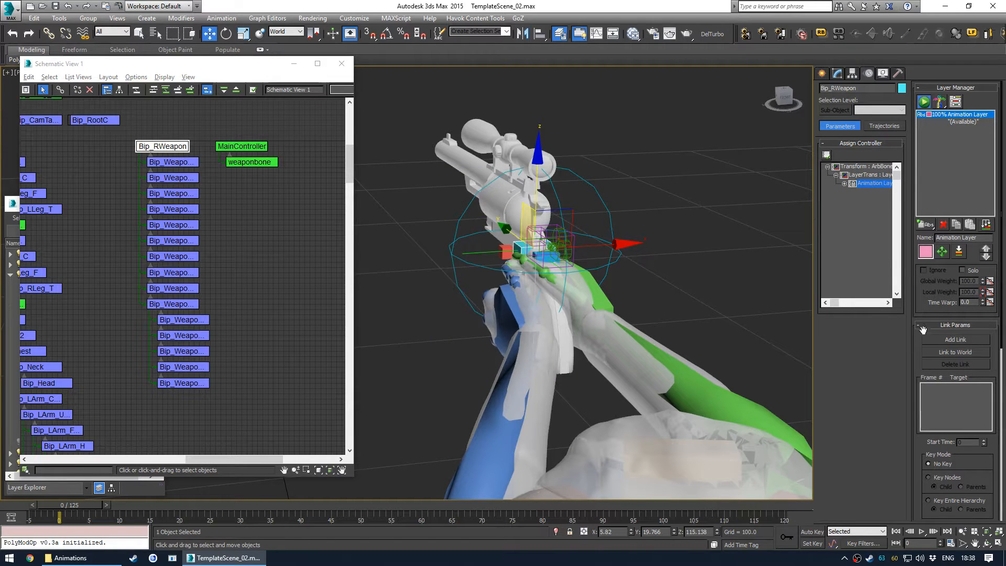
- Move to frame -1 and add weaponbone as the link target in Bip_RWeapon's Link Constraint
middle_drag(560, 261, 566, 277)
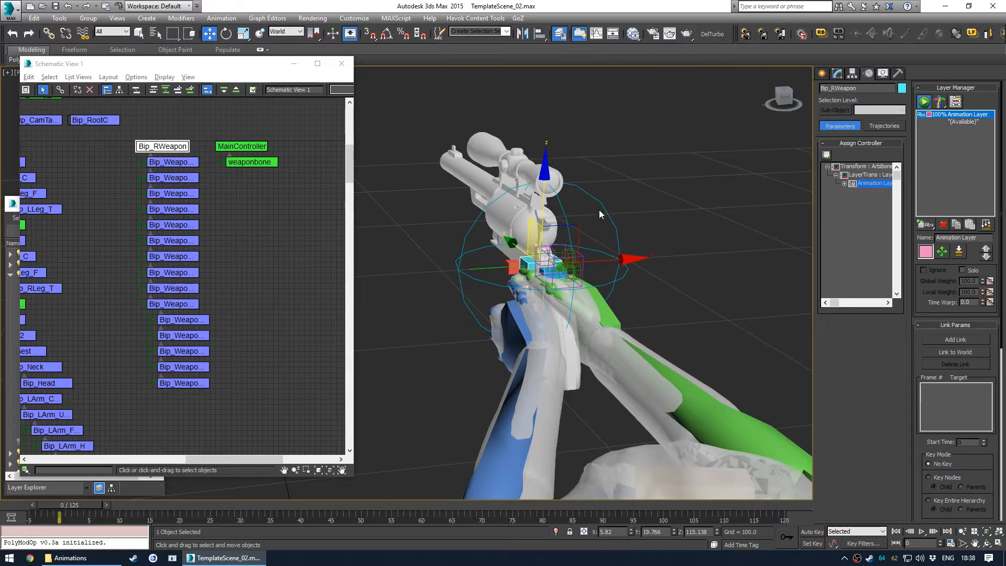
mouse_move(533, 282)
alt+middle_down()
mouse_move(544, 283)
mouse_move(528, 279)
alt+middle_up()
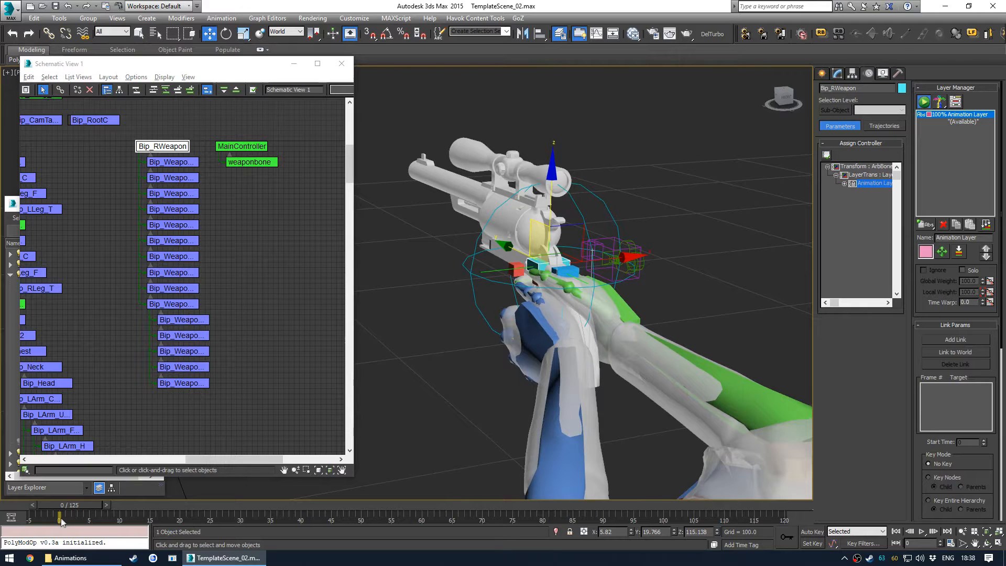
drag(68, 505, 28, 507)
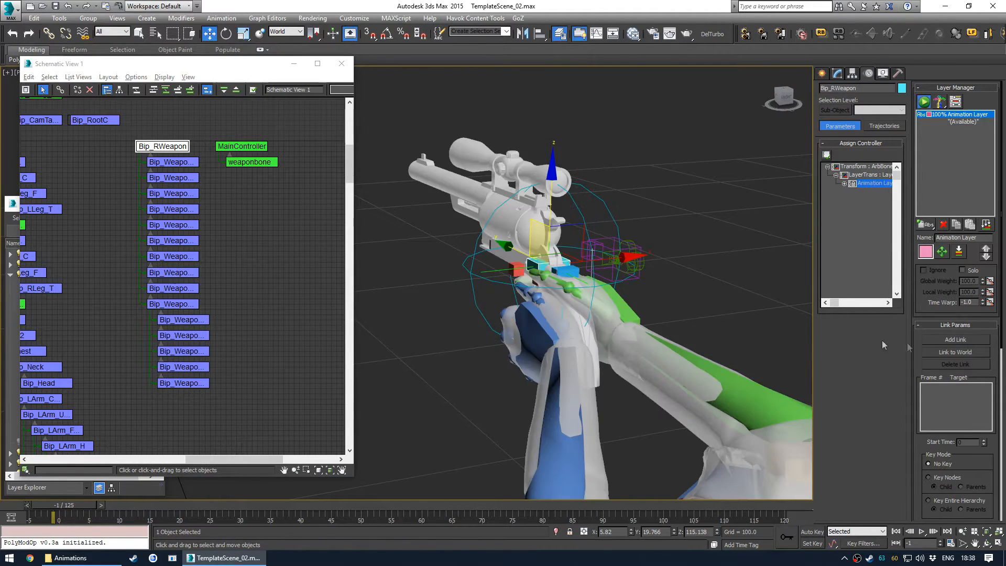
click(955, 339)
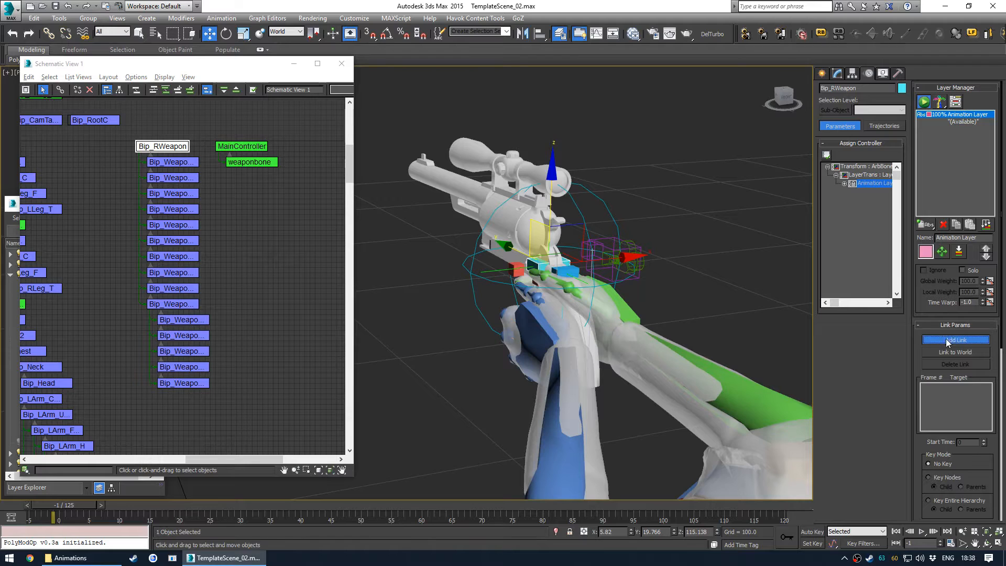
click(602, 201)
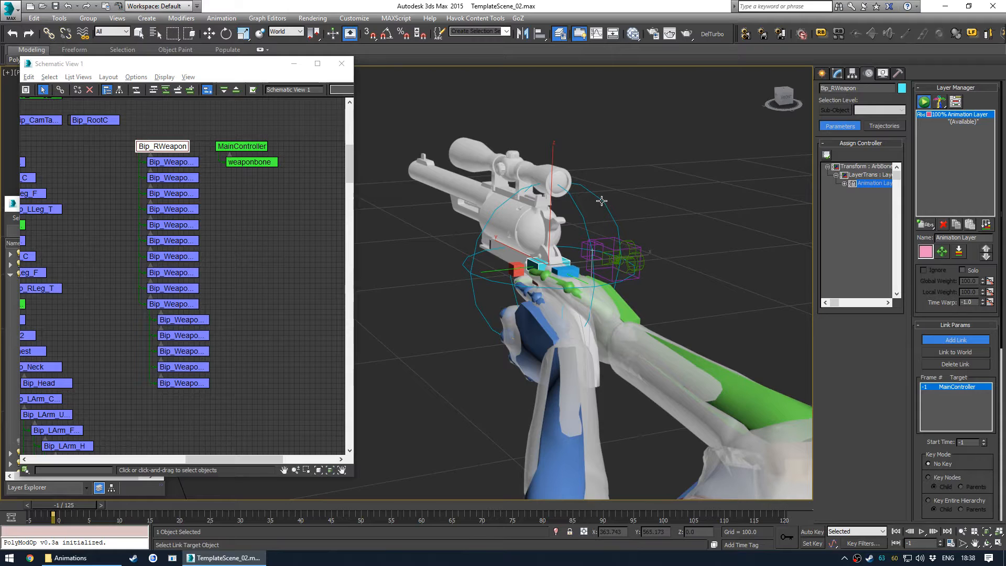
key(ctrl+z)
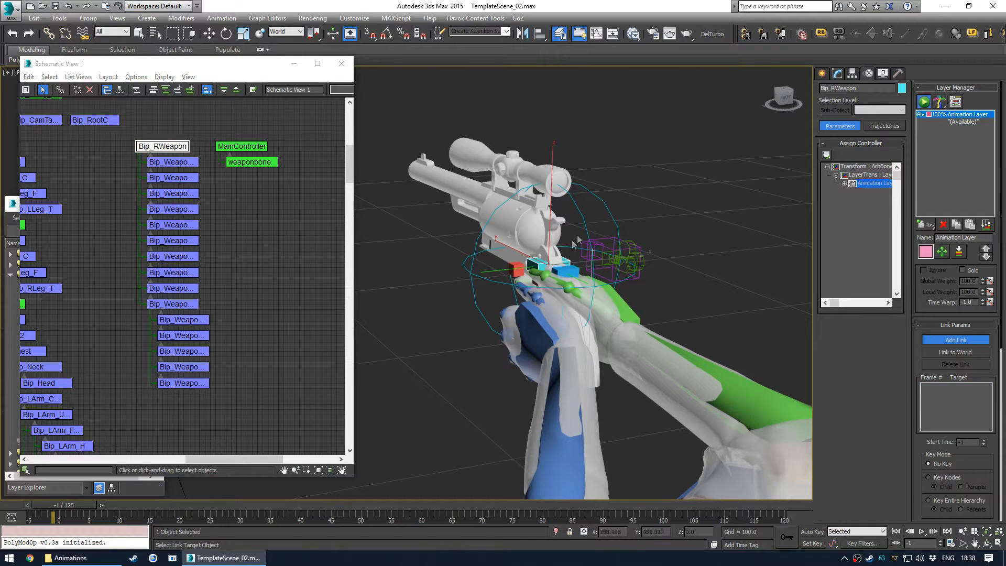
click(491, 271)
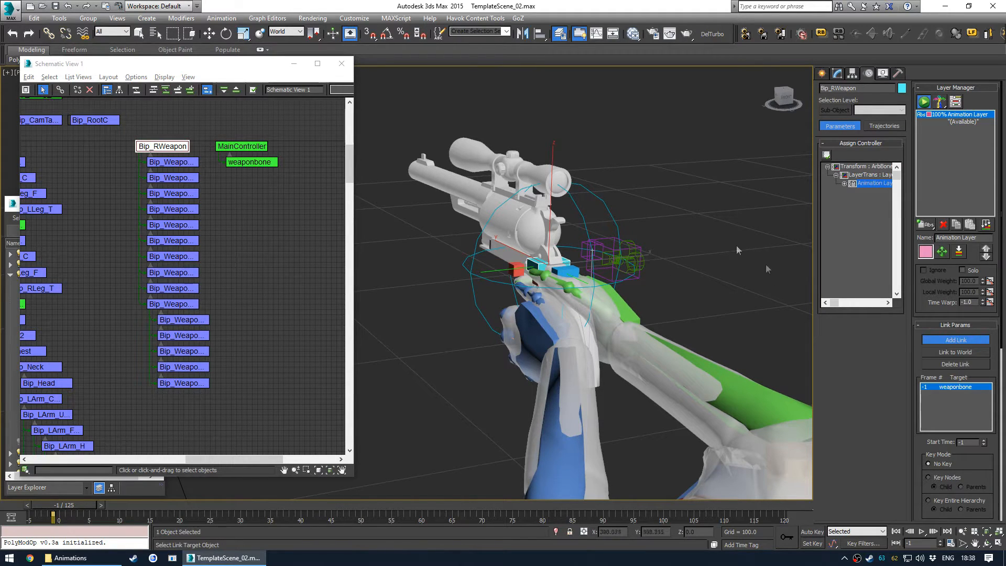
right_click(621, 192)
- Deselect everything and zoom Schematic View in on the Bip_RWeapon hierarchy
click(250, 193)
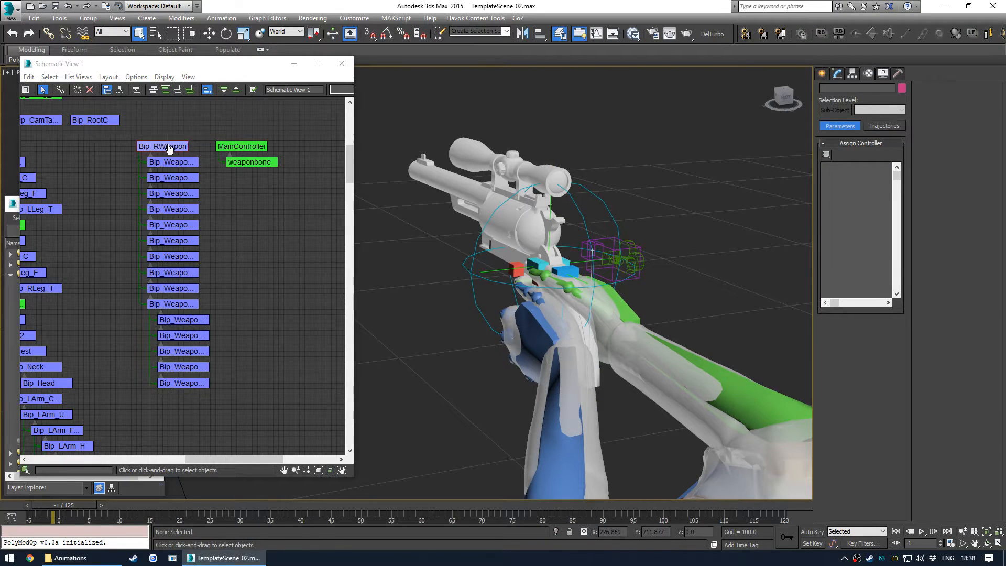
scroll(169, 149, up, 2)
scroll(176, 151, down, 1)
middle_drag(217, 170, 189, 168)
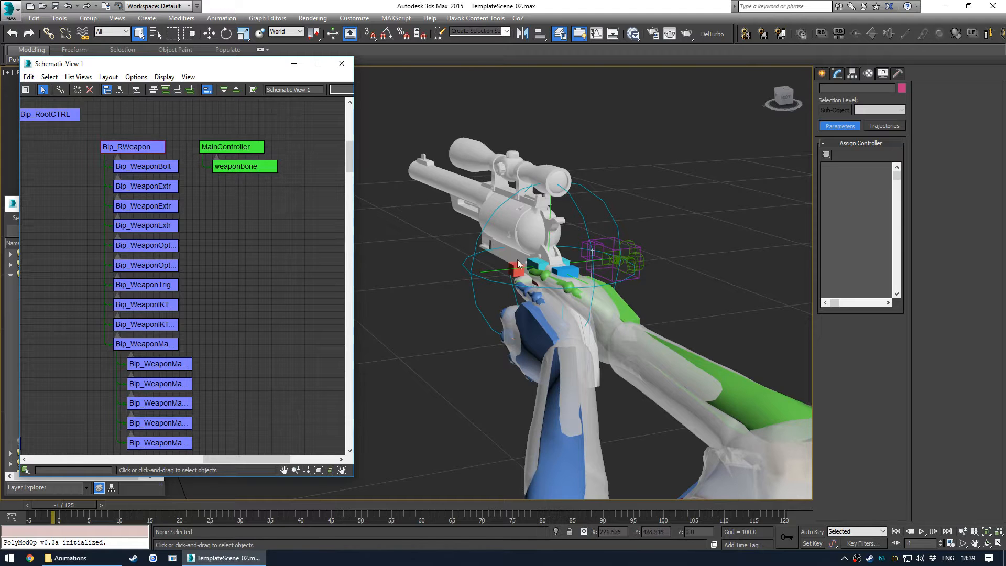
- Rotate MainController and weaponbone to test the weapon link, then undo the rotations
click(589, 190)
key(e)
drag(530, 241, 569, 257)
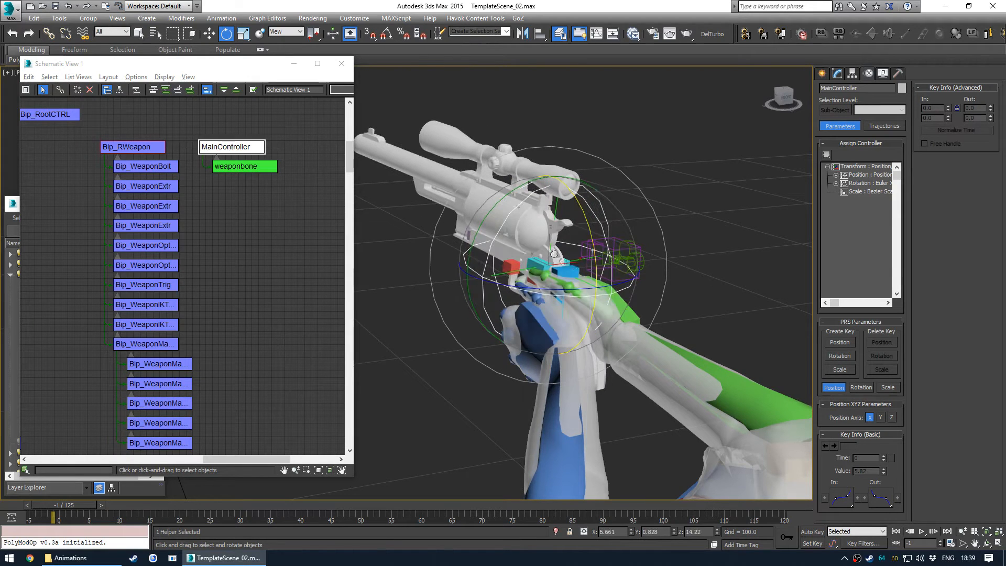
click(500, 272)
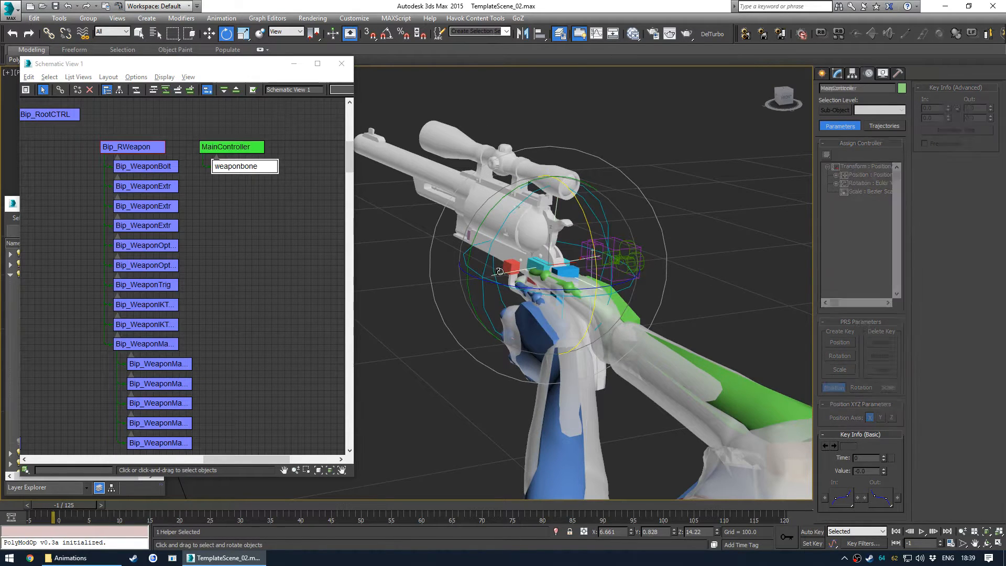
drag(560, 229, 577, 239)
key(ctrl+z)
key(ctrl+z)
key(ctrl+z)
key(ctrl+z)
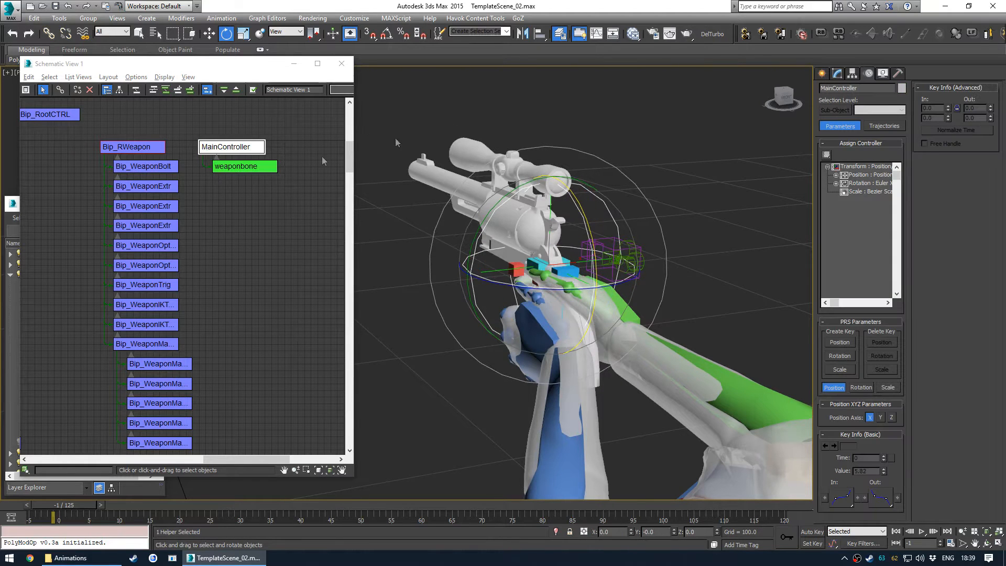
- Select Bip_RWeapon and add a World link to its Link Constraint at frame 5
click(266, 206)
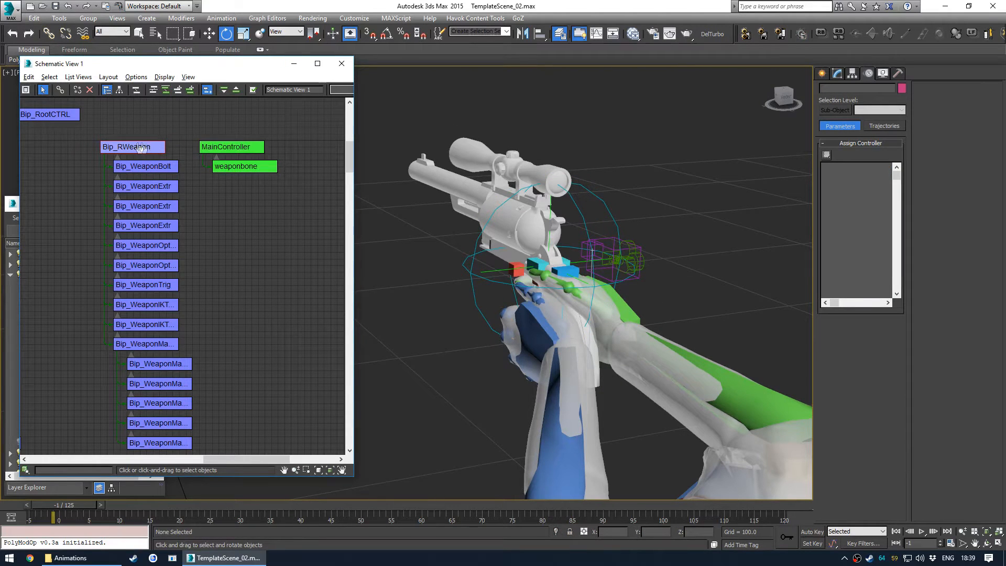
click(140, 149)
drag(71, 508, 105, 508)
key(e)
click(954, 354)
- Rotate MainController at frame 9 to test the link and undo the rotation
drag(110, 512, 134, 512)
click(239, 147)
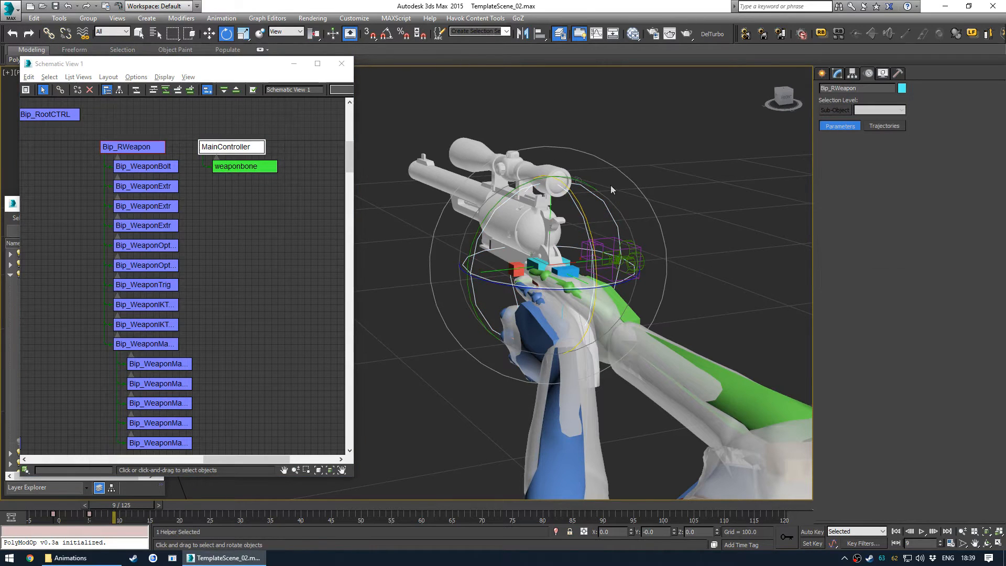
drag(601, 205, 579, 230)
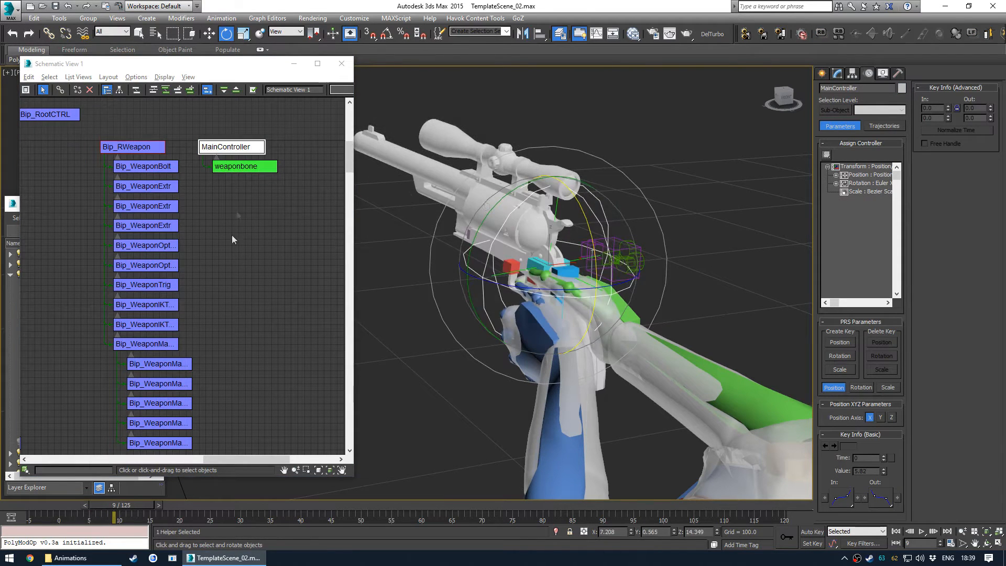
key(ctrl+z)
- Turn on Auto Key and rotate weaponbone at frame 6 to test the constraint
click(139, 150)
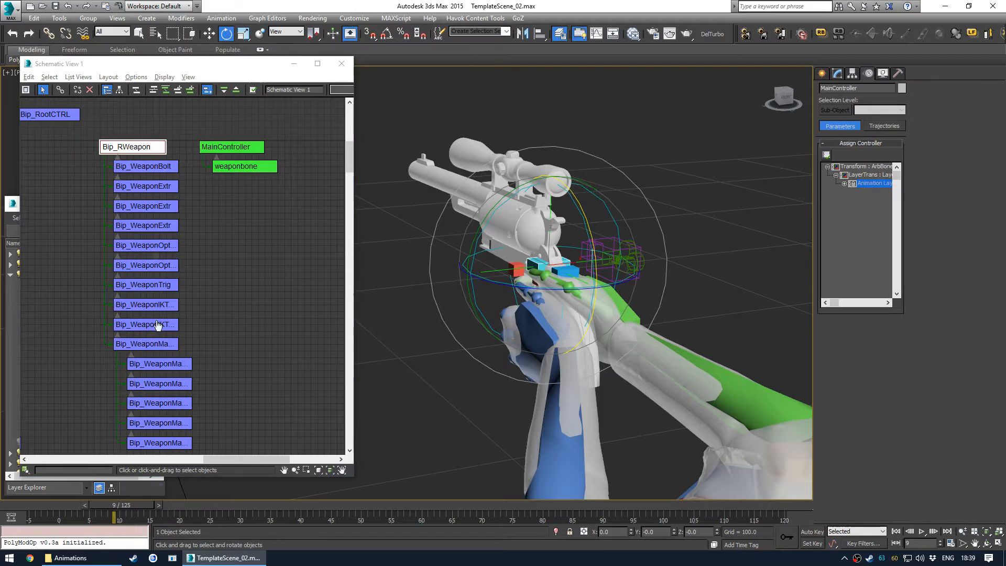
drag(123, 511, 100, 511)
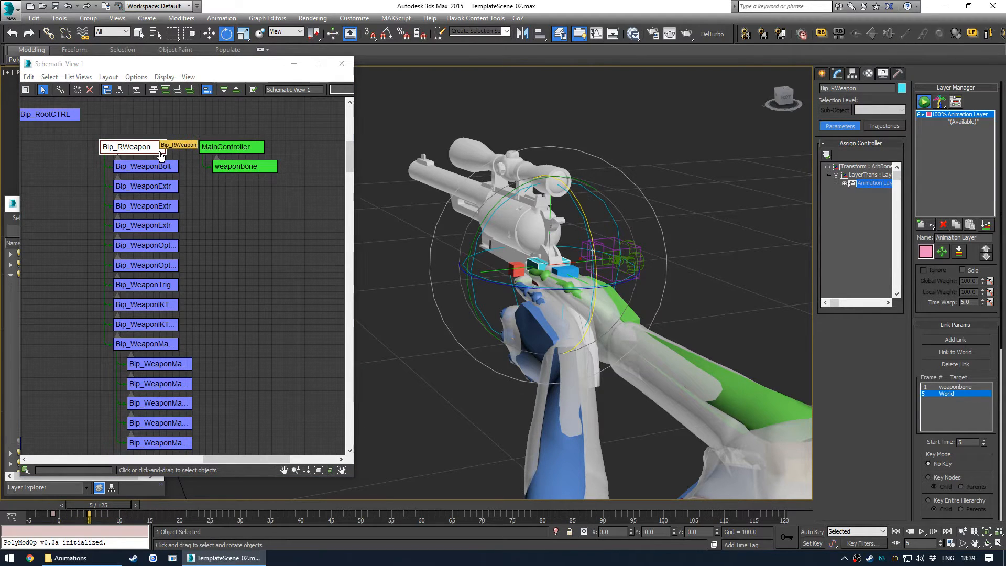
key(period)
click(242, 167)
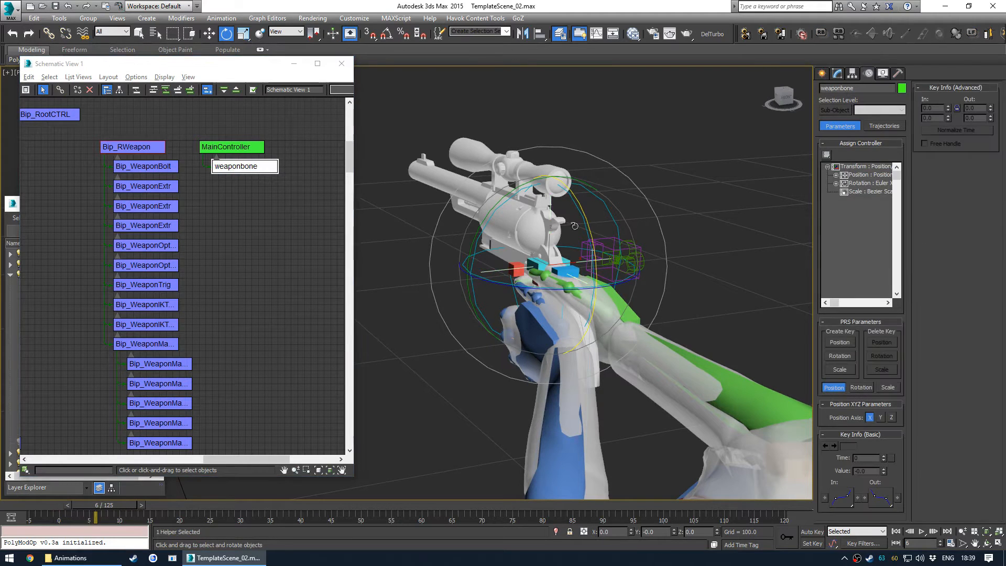
key(n)
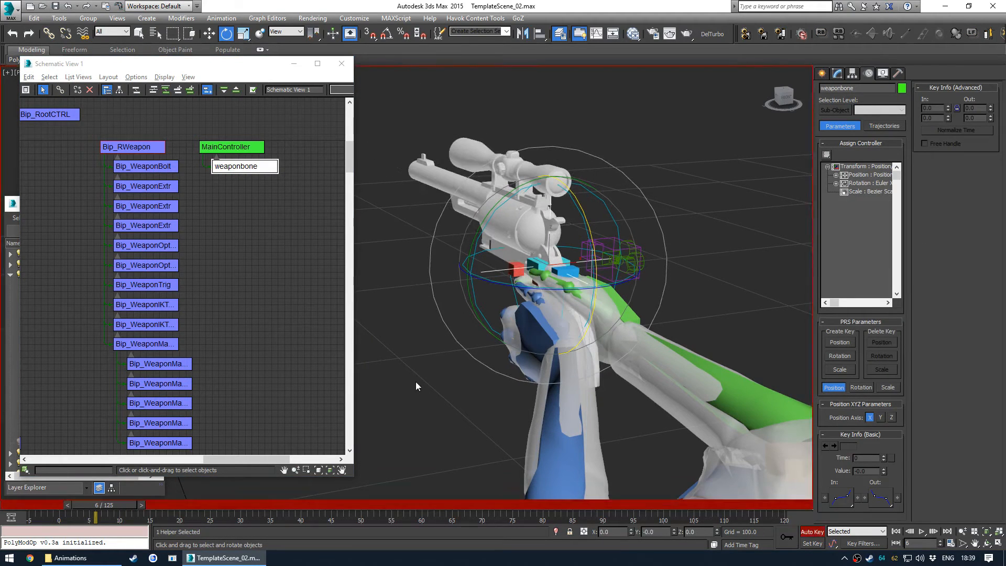
drag(576, 212, 572, 273)
- Select MainController, move to frame 53 and rotate it with Auto Key on
mouse_move(117, 507)
mouse_down()
mouse_move(128, 503)
mouse_move(105, 503)
mouse_up()
click(231, 147)
click(133, 146)
key(e)
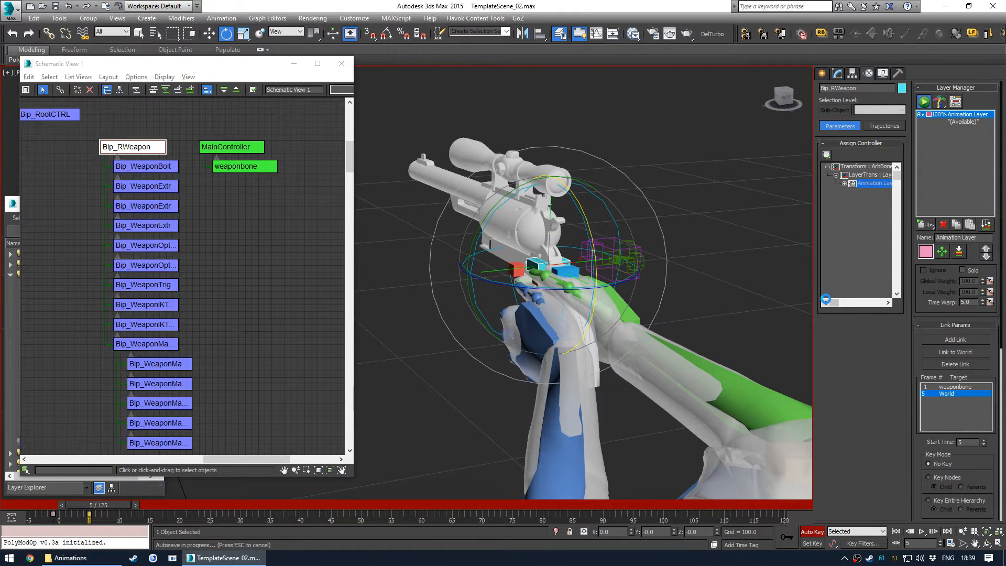
click(241, 150)
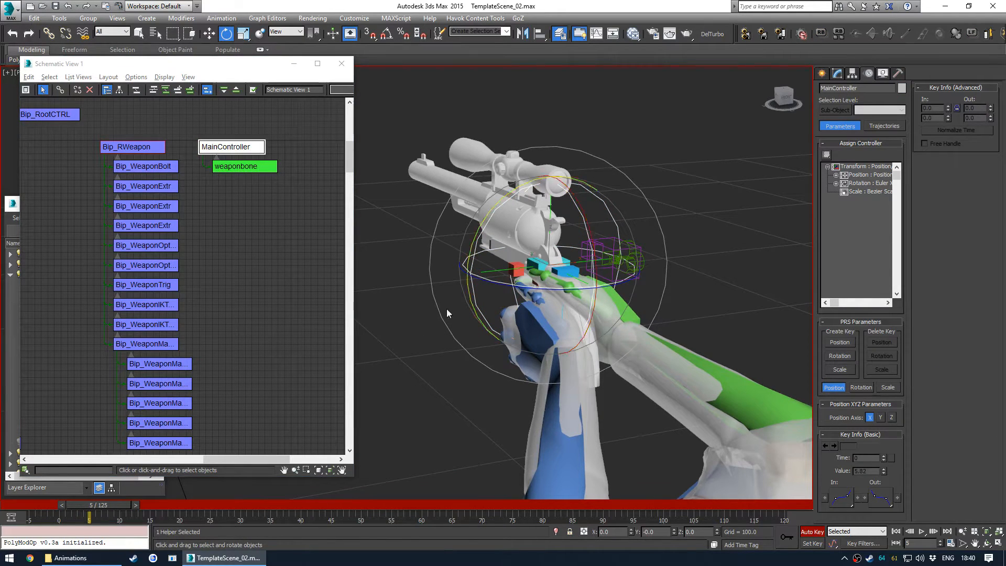
drag(108, 510, 384, 507)
drag(550, 247, 578, 264)
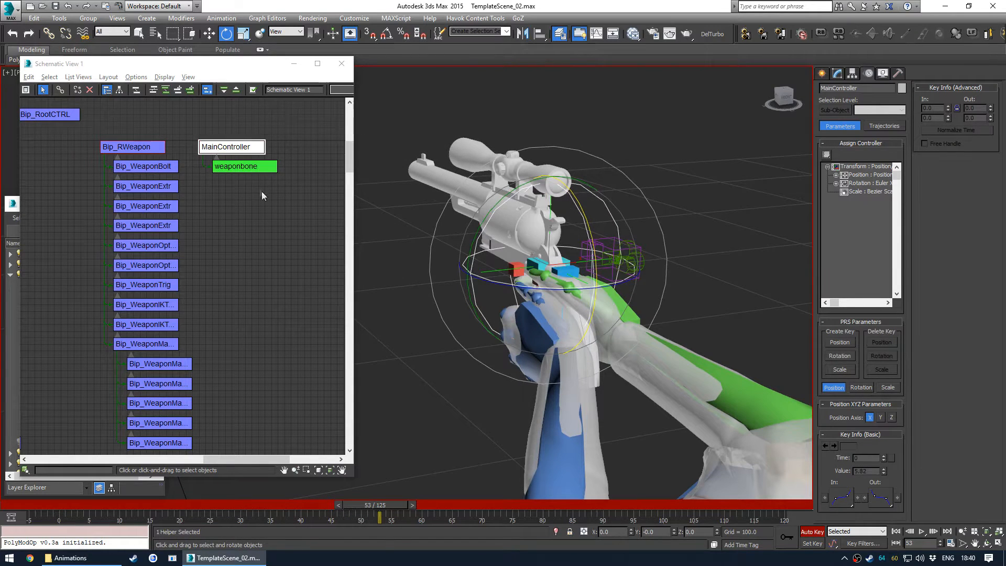
- Select Bip_RWeapon and delete the World link from its Link Constraint
click(258, 169)
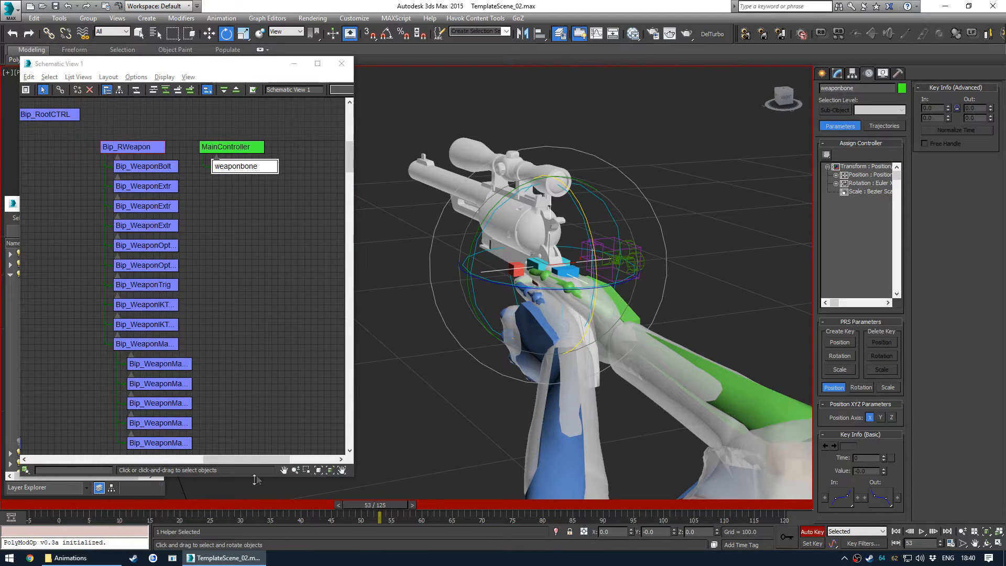
click(132, 147)
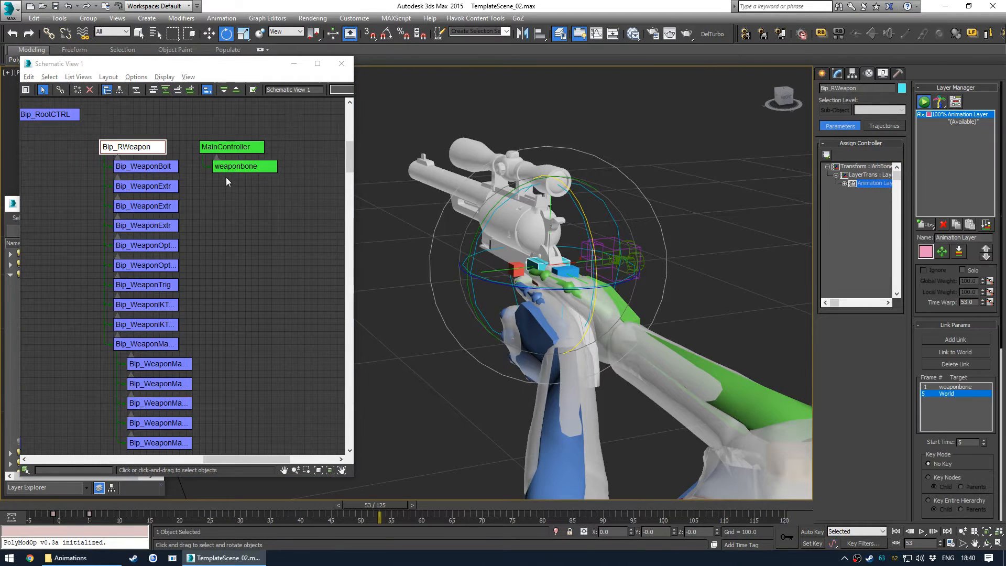
drag(86, 512, 133, 519)
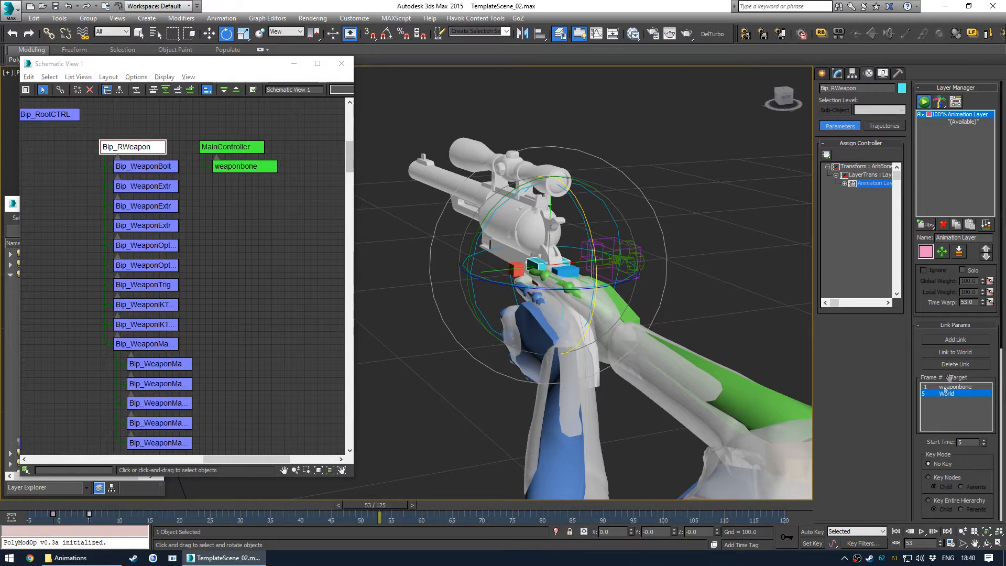
click(955, 364)
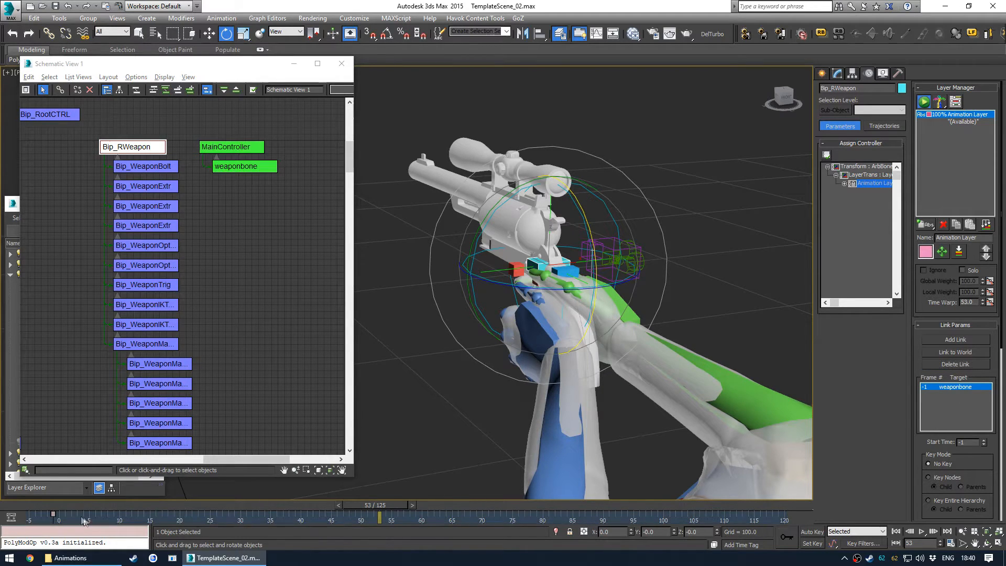
- Deselect everything, orbit the perspective view and return the time slider to frame 0
click(207, 231)
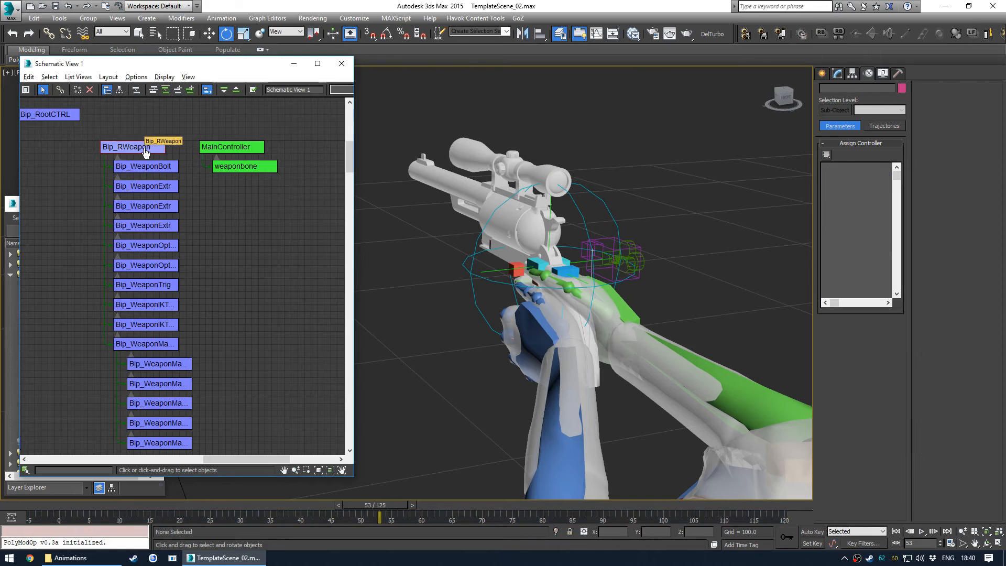
click(594, 203)
click(379, 315)
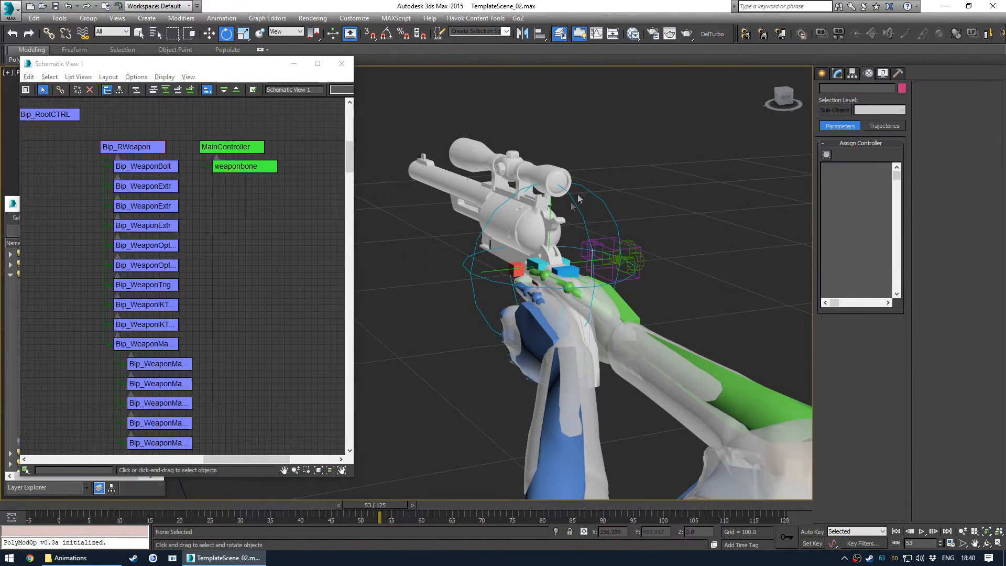
middle_drag(479, 250, 479, 258)
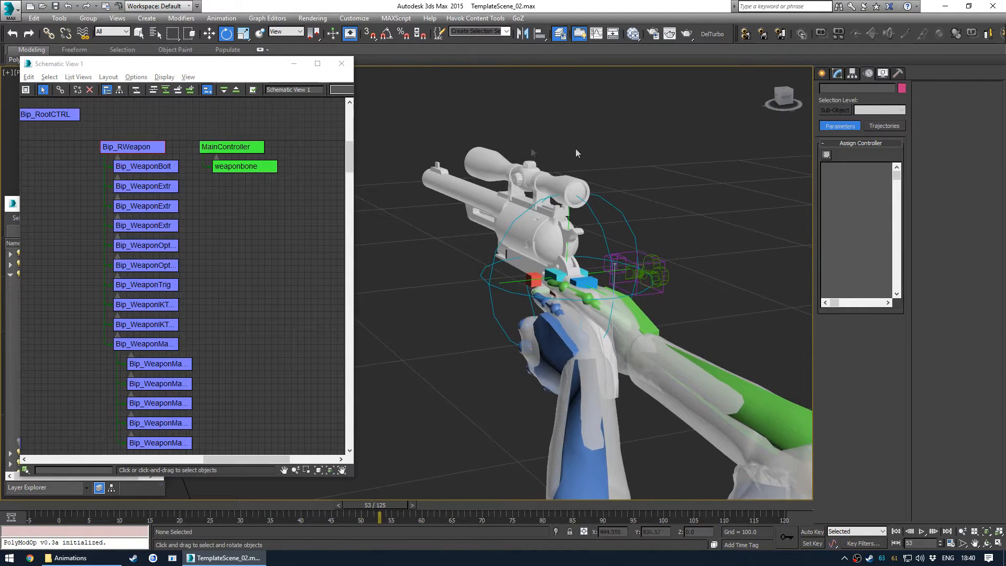
click(133, 147)
drag(379, 505, 71, 507)
key(e)
click(272, 206)
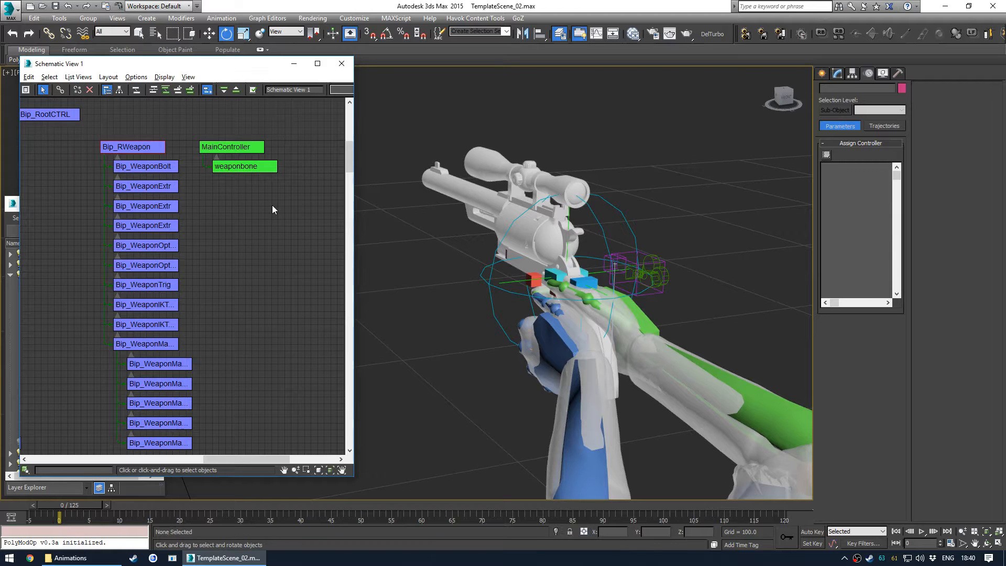
- Close Schematic View and Scene Explorer and restore the four-viewport layout
click(341, 63)
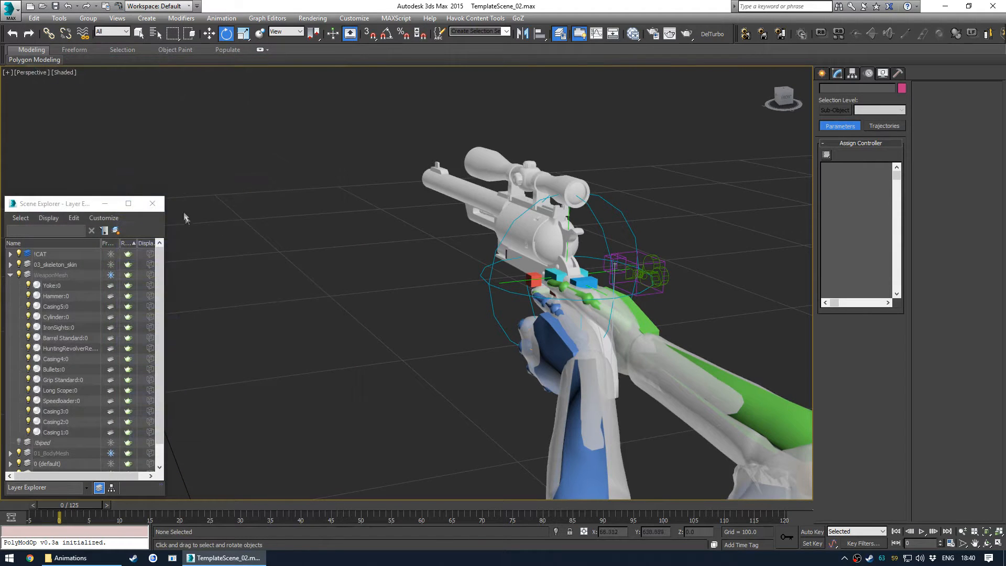
click(153, 203)
key(alt+w)
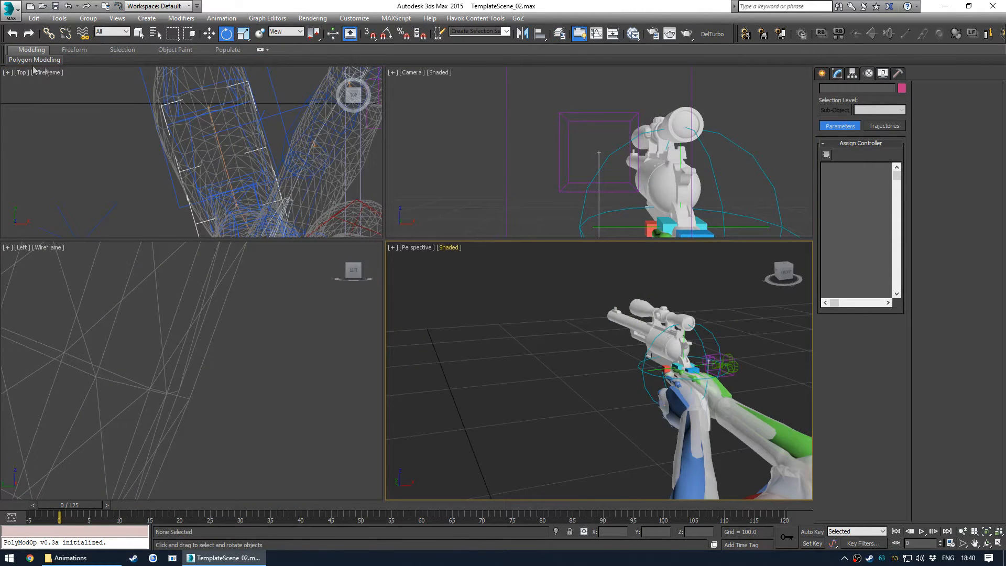
- Configure the viewport layout to two side-by-side panes showing Perspective and Camera views
click(7, 73)
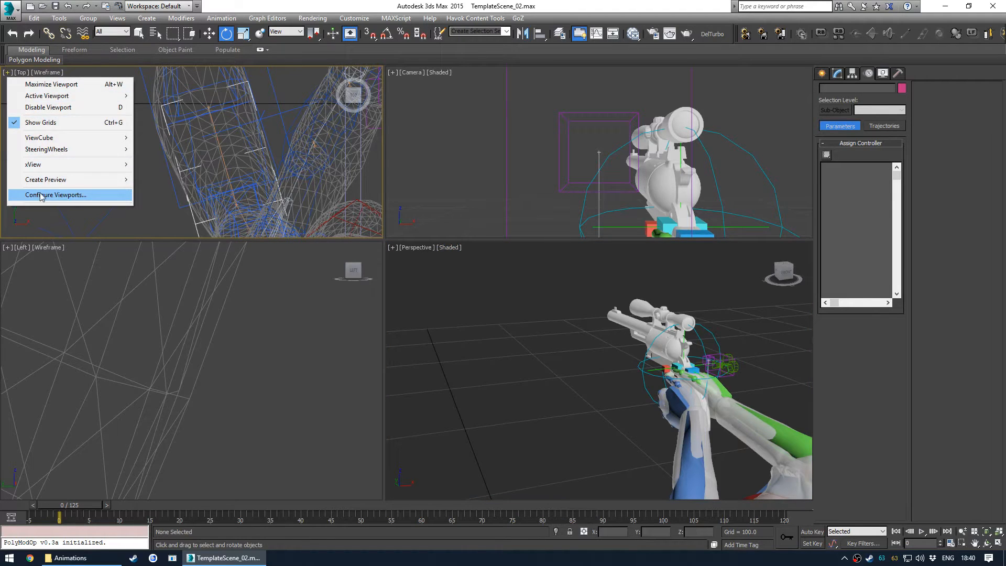
click(42, 196)
click(559, 165)
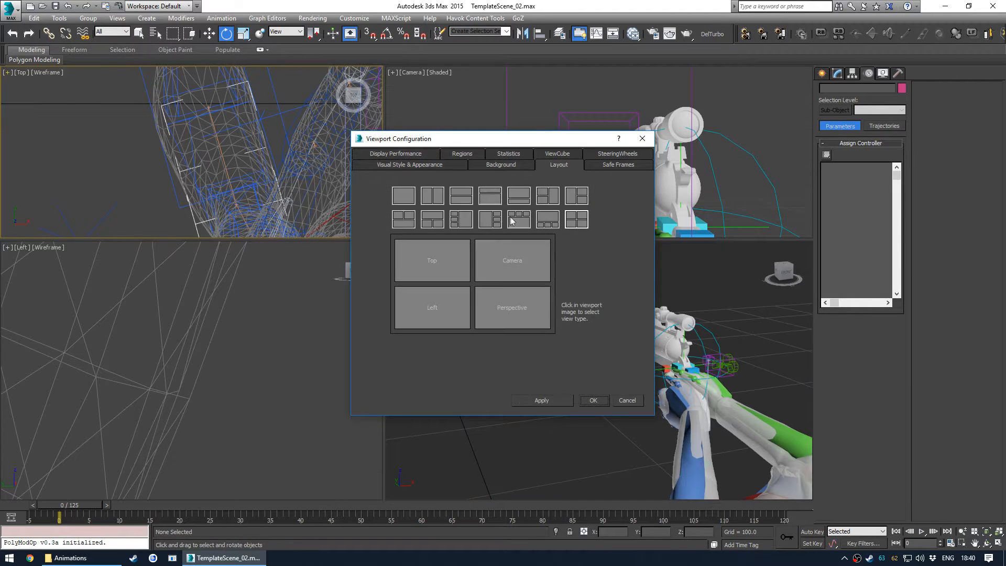
click(432, 198)
click(427, 277)
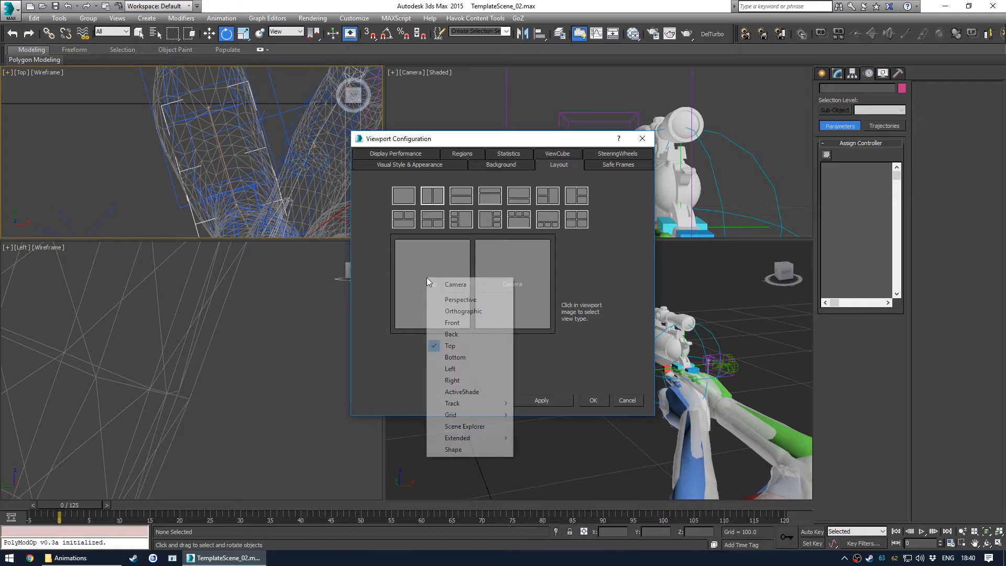
click(446, 299)
click(516, 286)
click(583, 257)
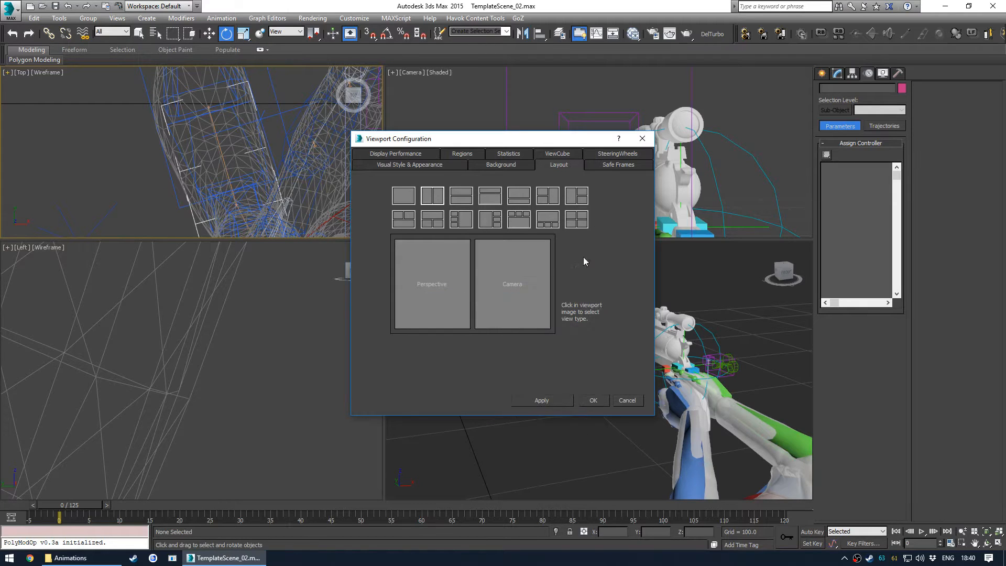
click(588, 400)
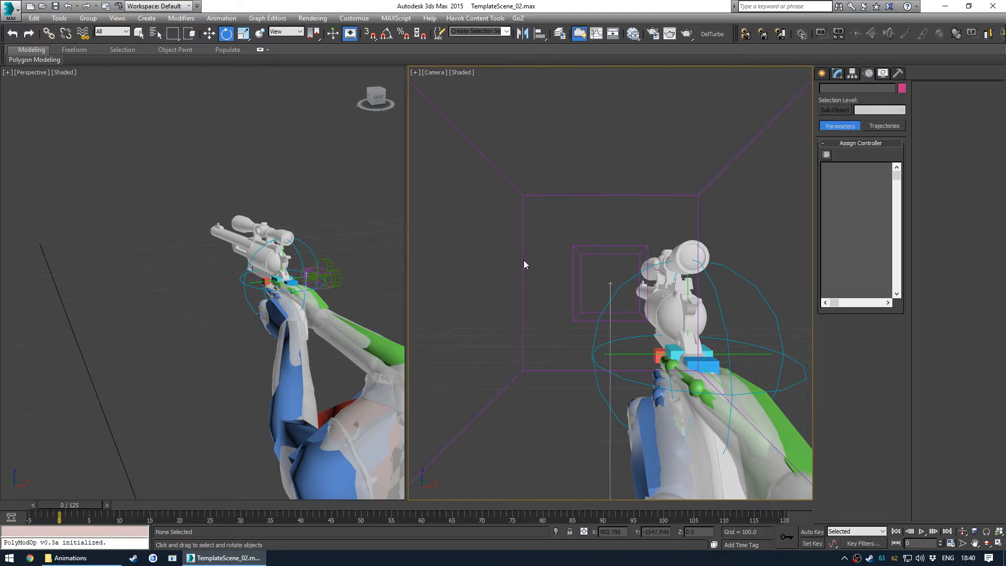
- Turn on Show Safe Frames in the Camera viewport
key(alt+w)
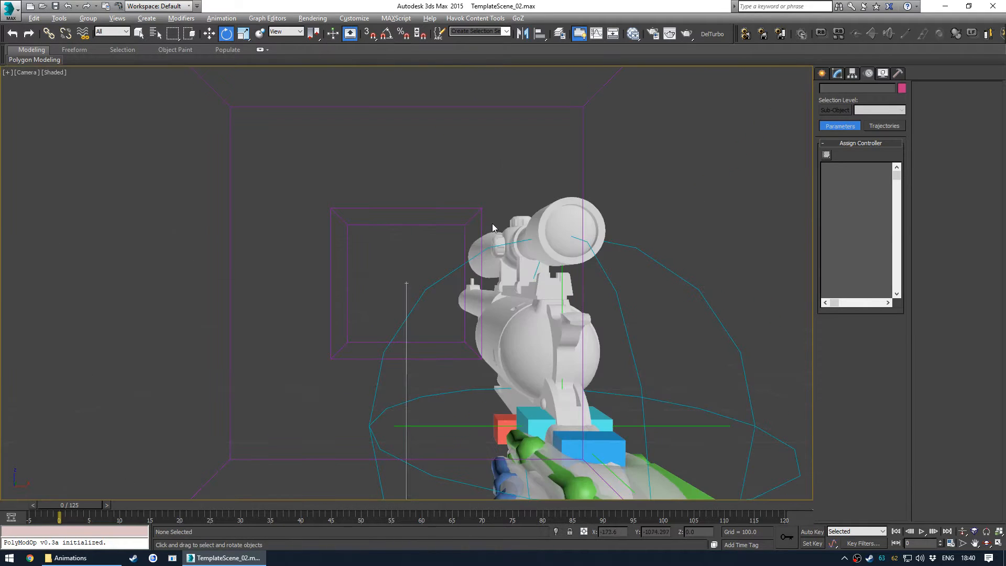
key(alt+w)
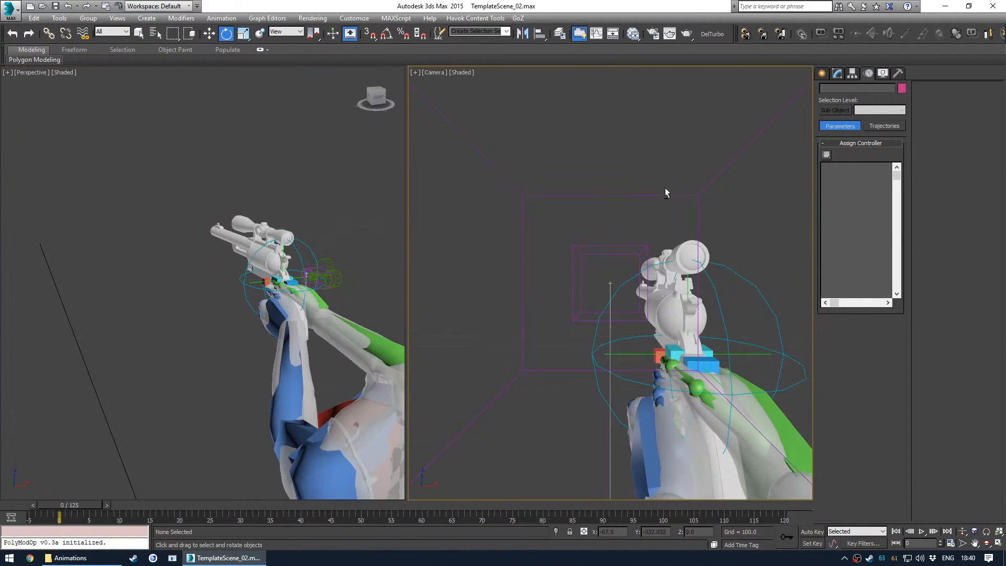
click(461, 74)
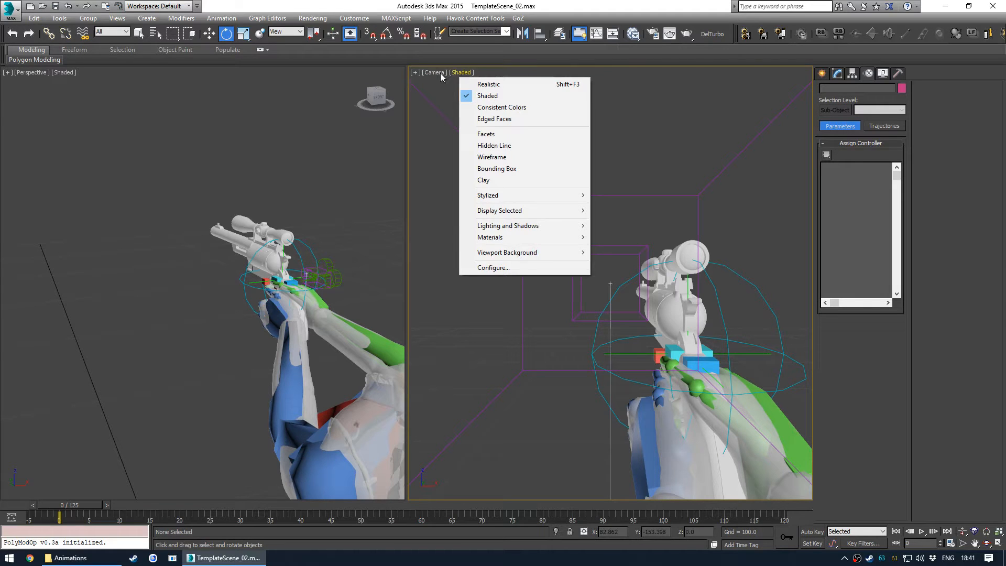
click(441, 75)
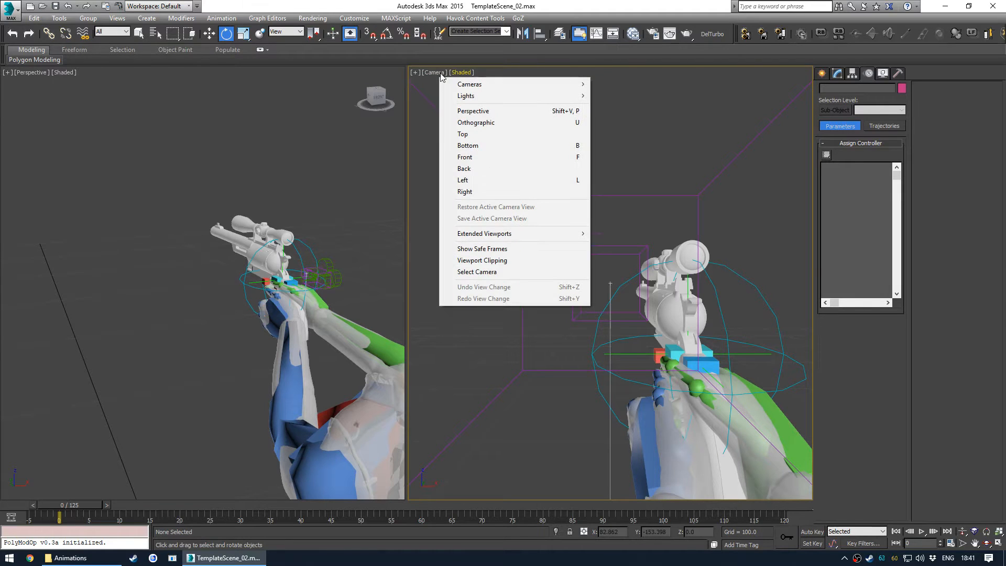
click(549, 250)
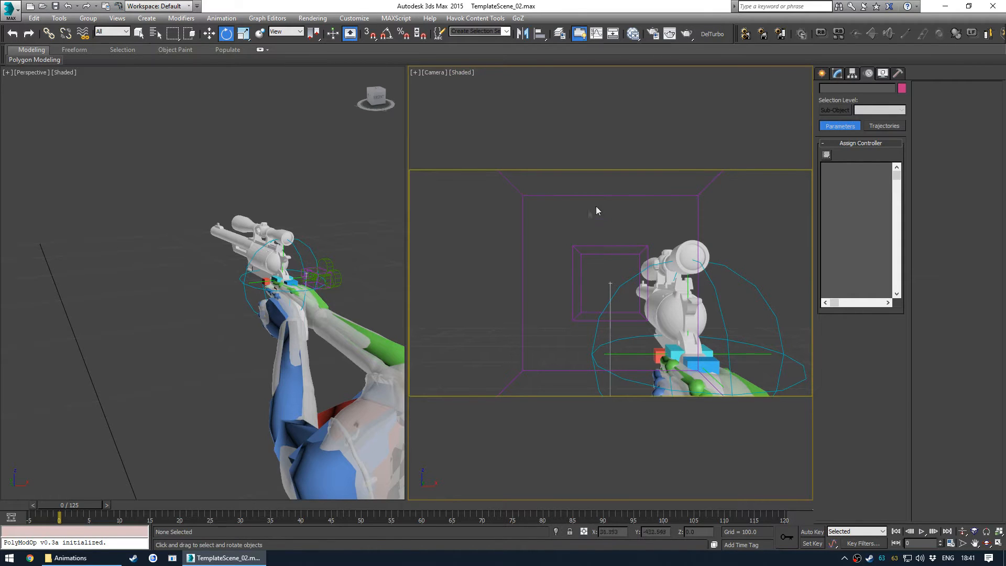
- Activate the Perspective viewport and reopen Schematic View
click(326, 265)
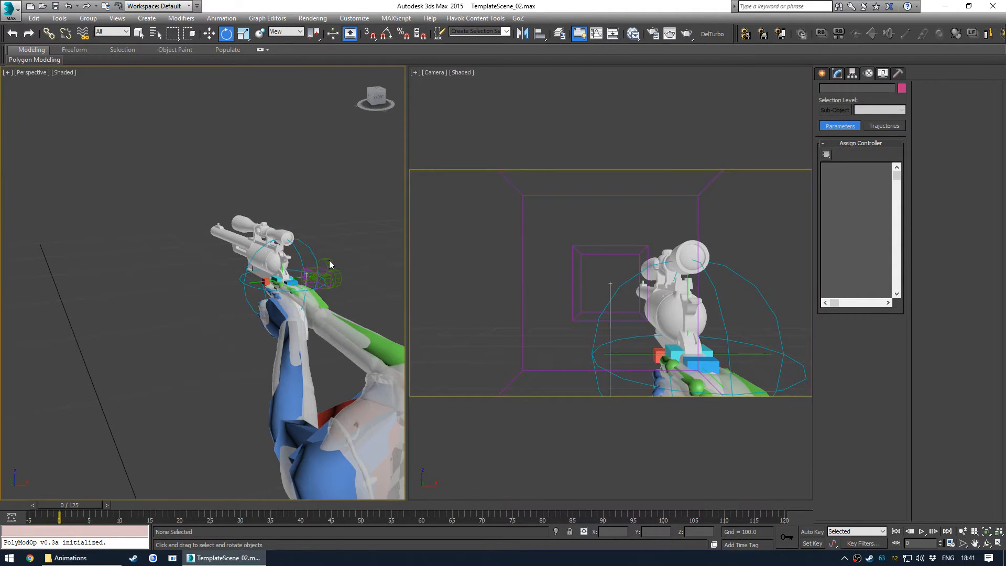
key(alt+s)
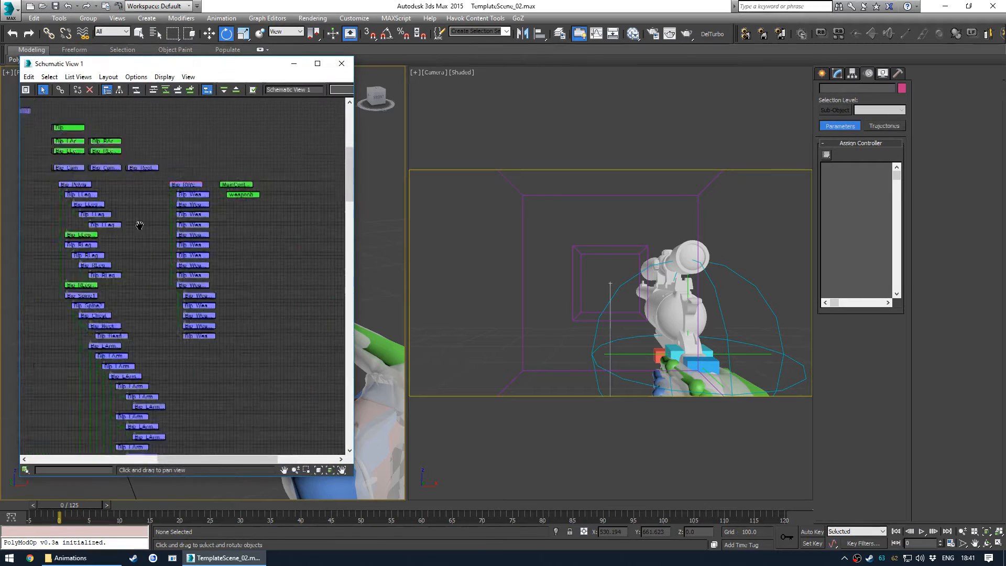
- Select the camera and set its field of view to 80 degrees
click(132, 239)
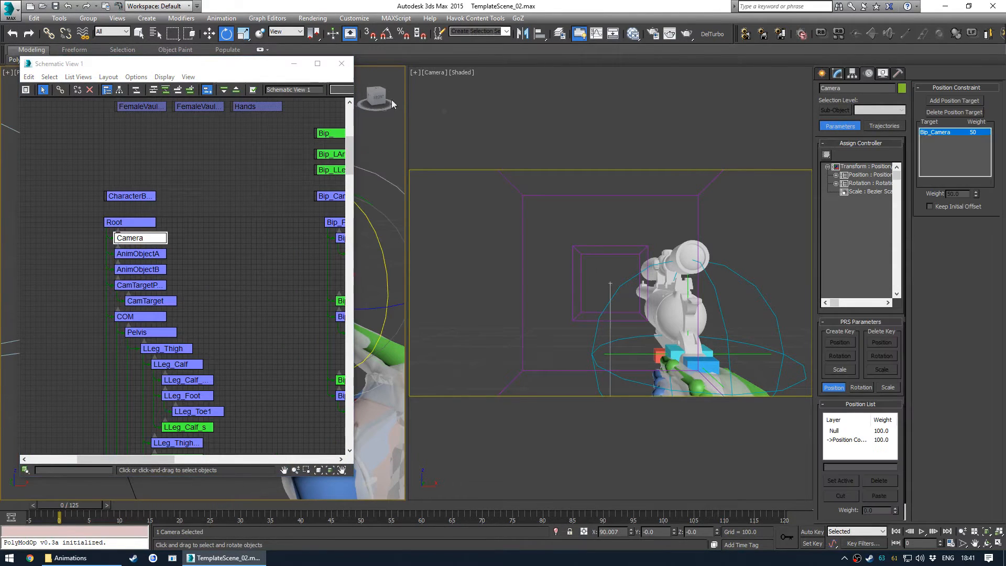
click(822, 74)
click(838, 74)
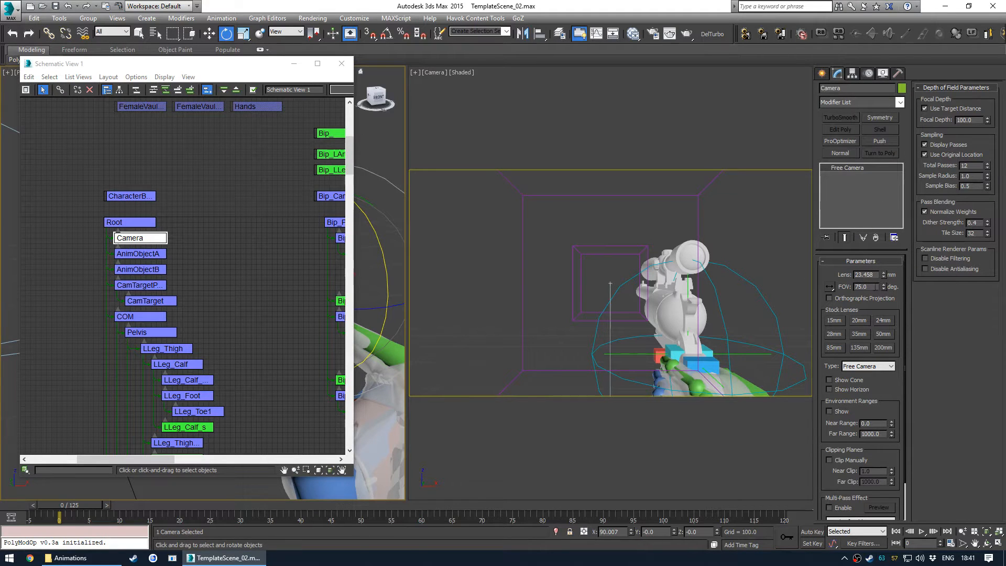
click(341, 64)
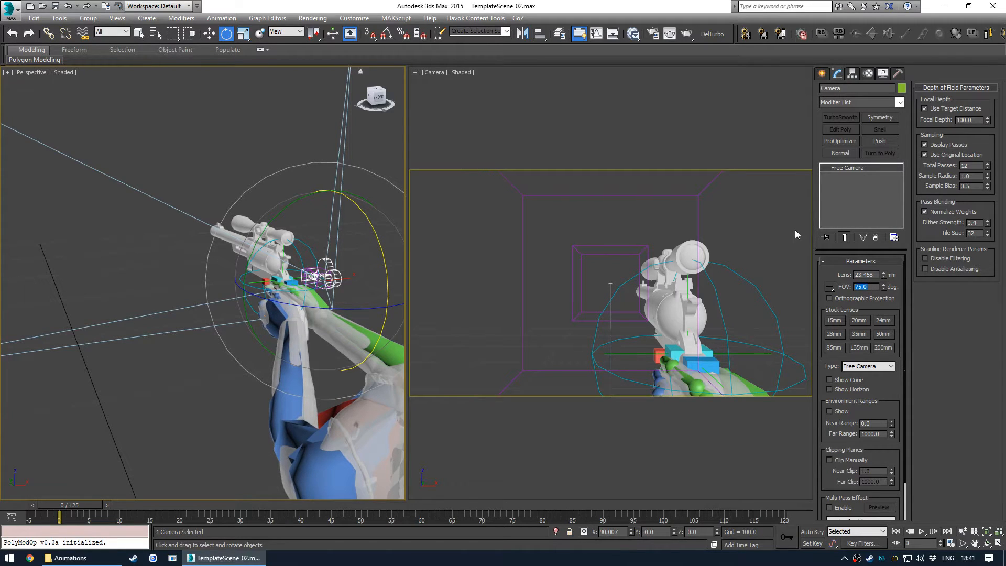
text(80)
key(Return)
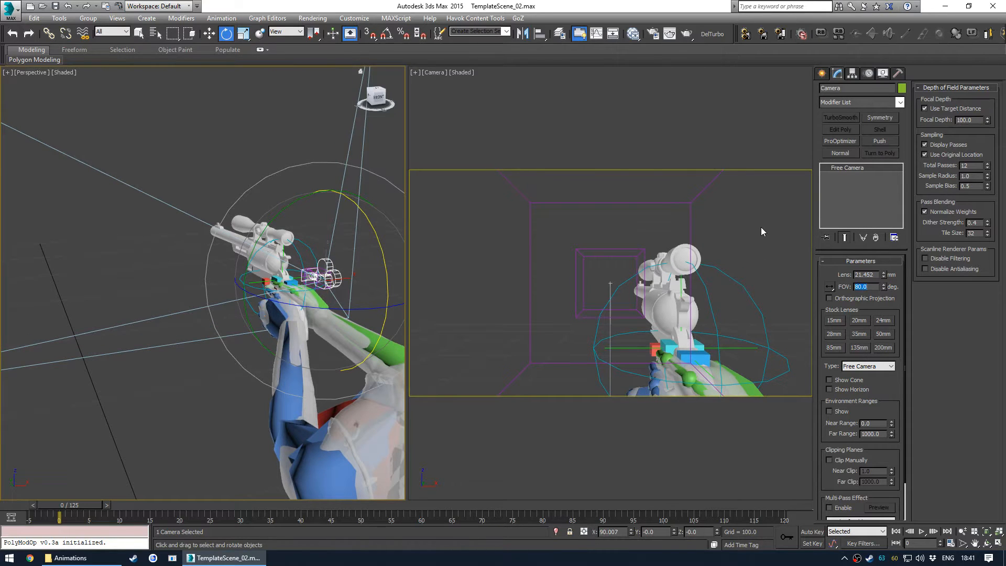
- Inspect the character's gun pose in the Perspective view and the maximized Camera view
click(221, 138)
middle_drag(292, 418, 251, 388)
middle_drag(316, 376, 207, 340)
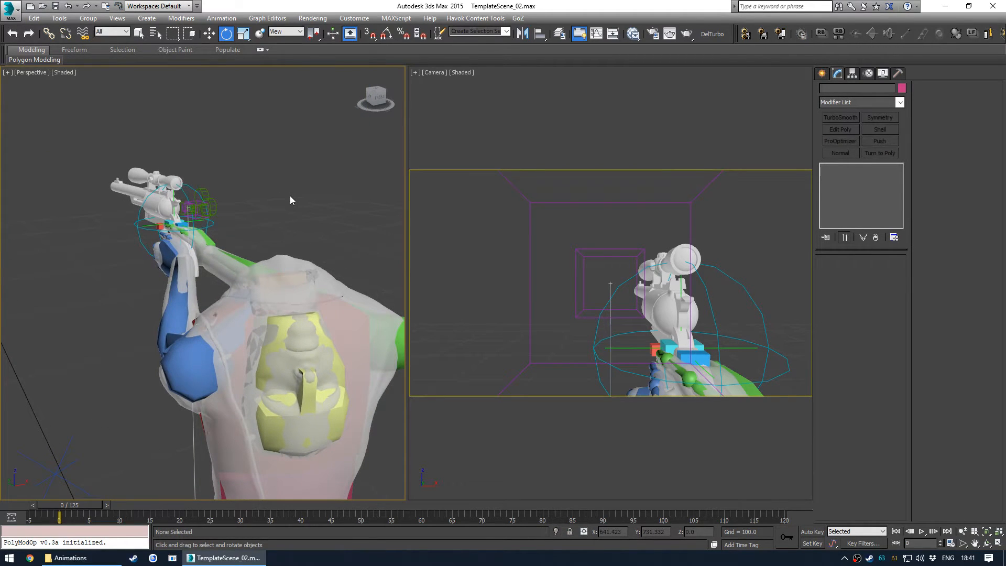
alt+middle_drag(189, 268, 309, 320)
key(alt+w)
key(alt+w)
click(478, 222)
key(alt+w)
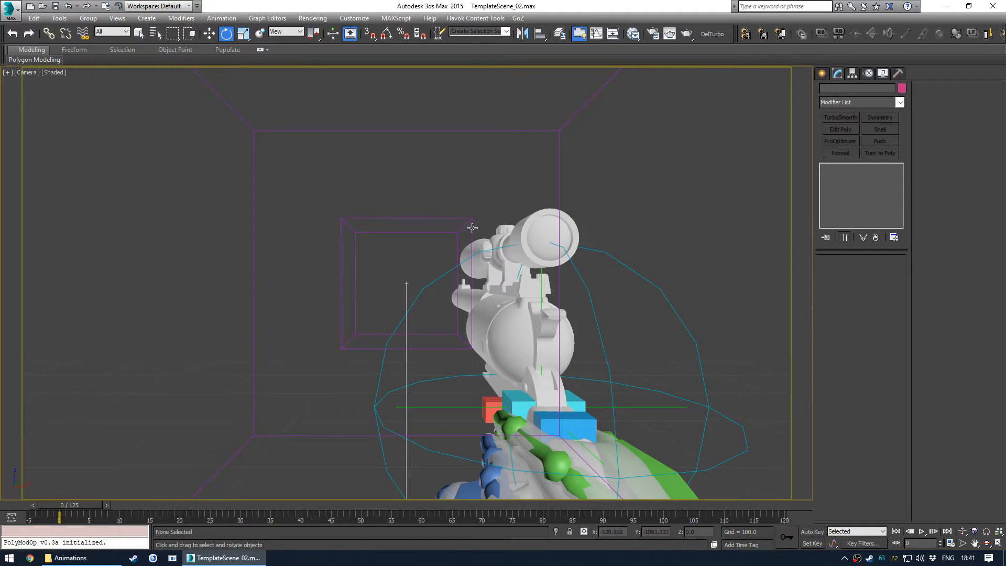
key(alt+w)
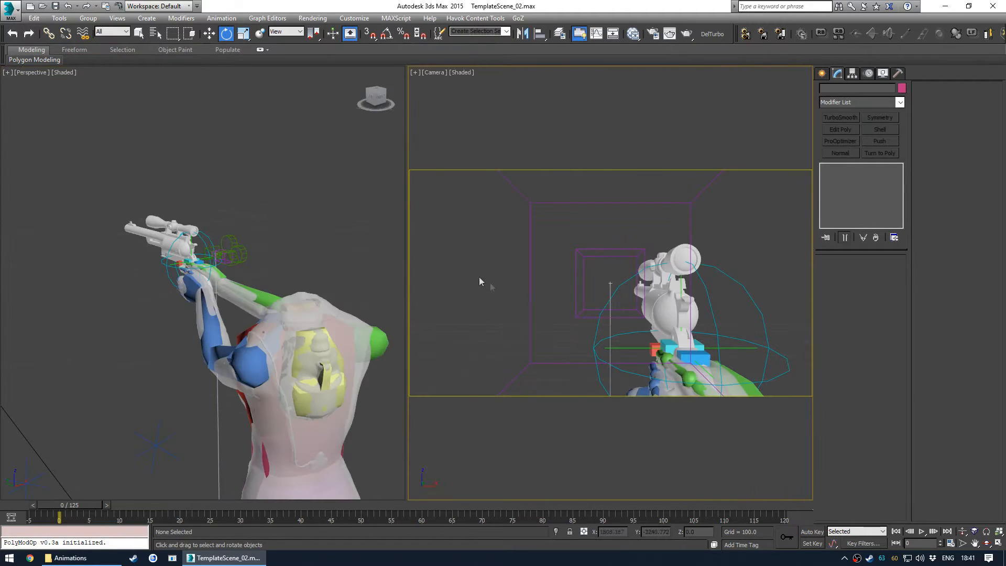
- Try rotating the left arm bones into a new pose, then undo the three changes
alt+middle_drag(299, 260, 176, 317)
click(238, 278)
alt+middle_drag(302, 287, 317, 242)
click(345, 321)
drag(318, 229, 214, 346)
click(282, 269)
click(231, 348)
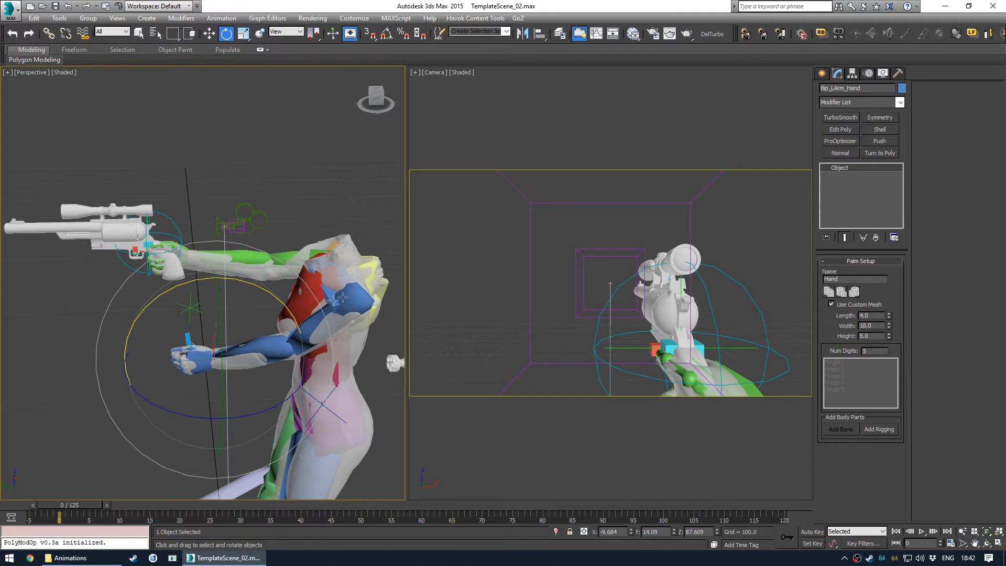
key(ctrl+z)
key(ctrl+z)
key(ctrl+z)
key(ctrl+z)
key(ctrl+z)
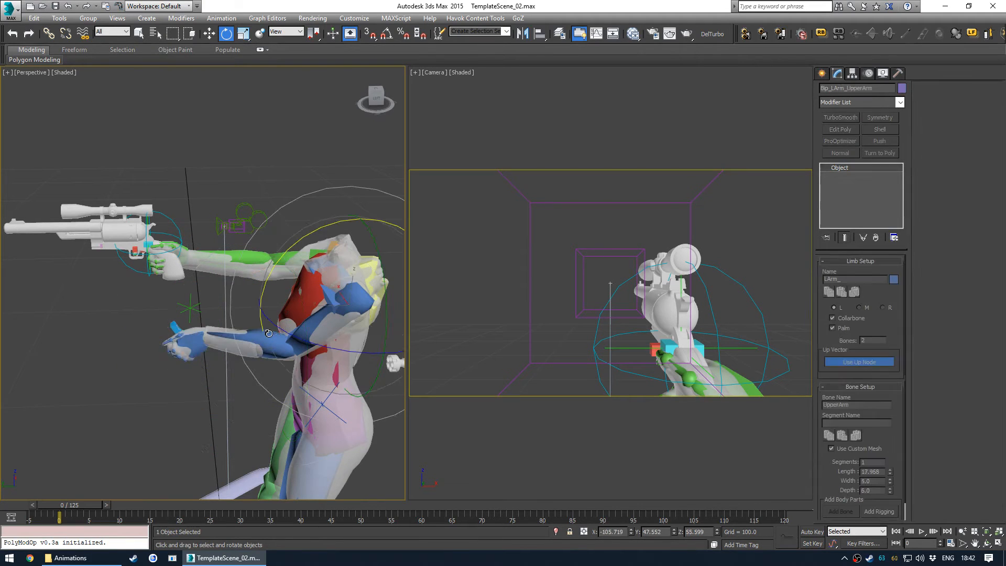
- Select the left hand and switch the left arm to IK by setting IK/FK to 0
click(174, 263)
middle_drag(162, 287, 256, 305)
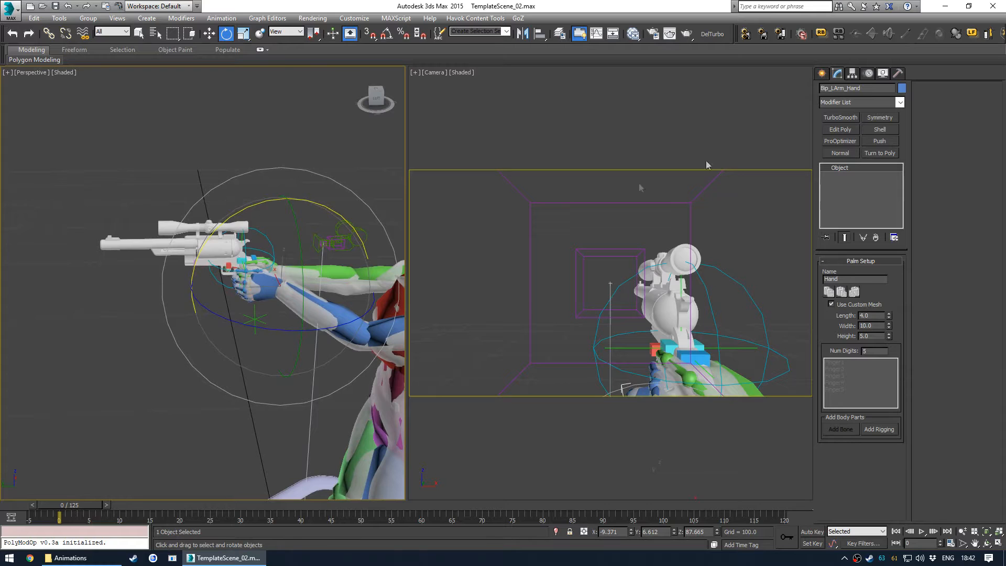
click(868, 74)
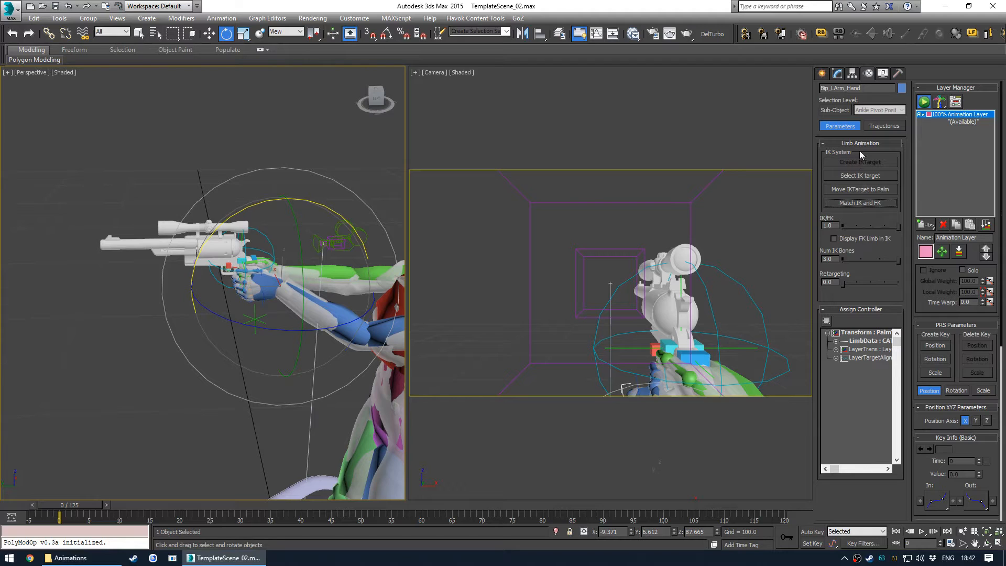
drag(897, 225, 847, 229)
- Move the left arm IK target to place the left hand against the revolver grip
alt+middle_drag(380, 294, 229, 309)
click(217, 311)
key(w)
alt+middle_drag(217, 312, 181, 304)
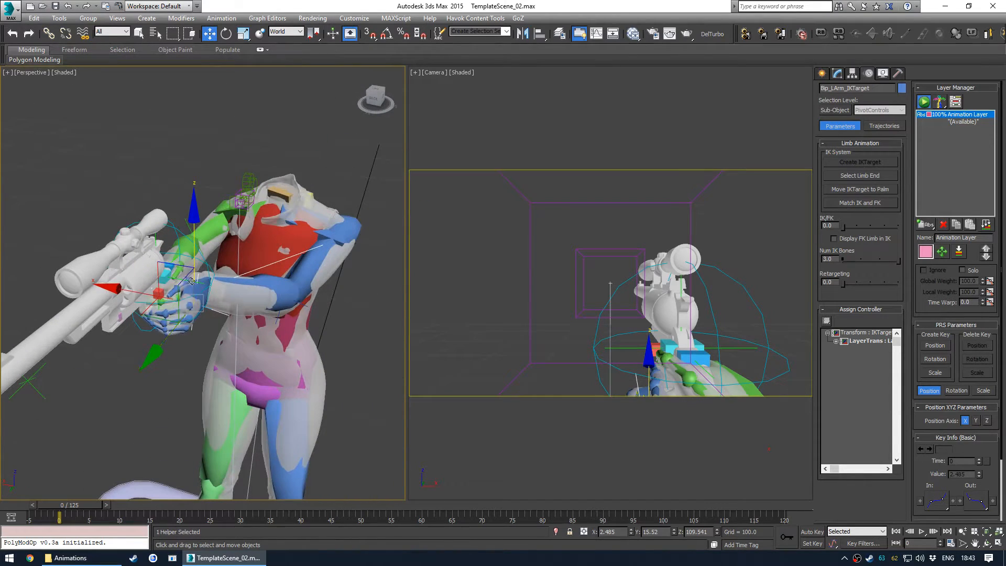
drag(178, 285, 262, 322)
click(263, 263)
middle_drag(263, 322, 216, 311)
- Select the right hand, match IK and FK, and set the right arm's IK/FK to 0
click(301, 339)
middle_drag(300, 340, 296, 310)
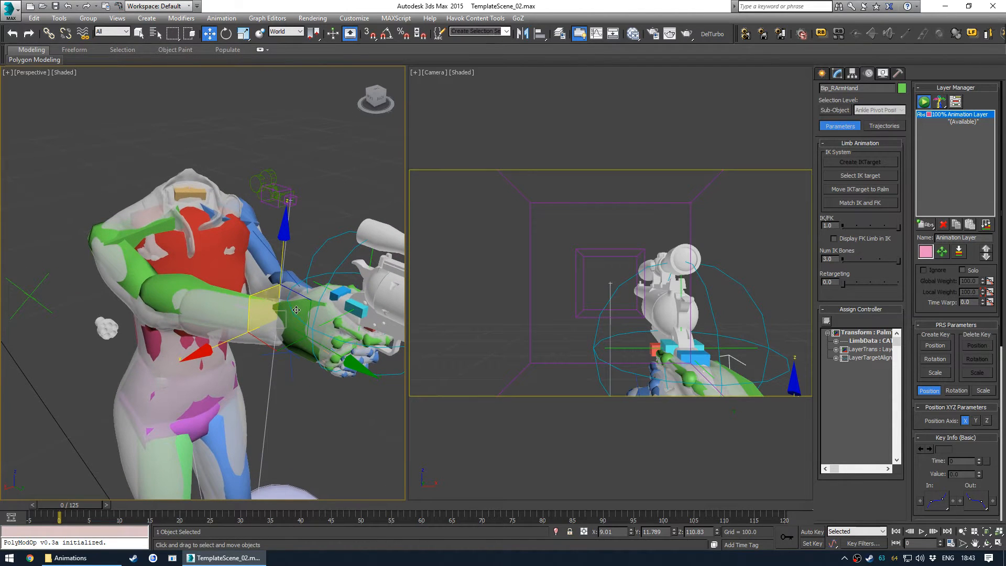
click(859, 204)
drag(899, 227, 838, 227)
- Reposition the right arm IK target so the right hand holds the revolver grip
click(304, 367)
alt+middle_drag(304, 367, 314, 371)
drag(282, 308, 230, 304)
right_click(230, 304)
click(198, 253)
alt+middle_drag(199, 254, 141, 256)
drag(142, 255, 75, 317)
- Move the right arm's up vector node to orient the right elbow
scroll(187, 355, down, 3)
middle_drag(262, 446, 226, 376)
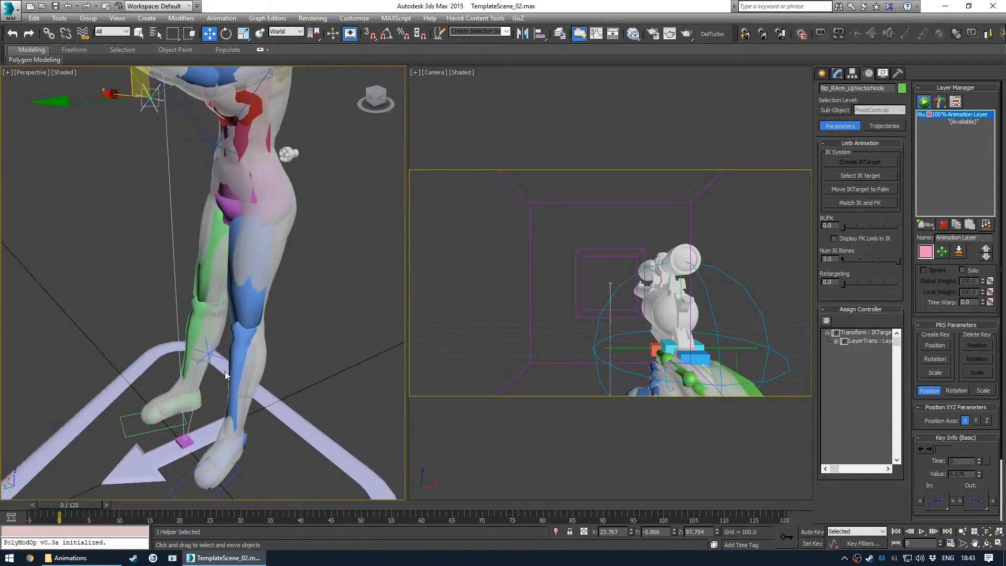
middle_drag(233, 255, 197, 301)
middle_drag(226, 380, 251, 316)
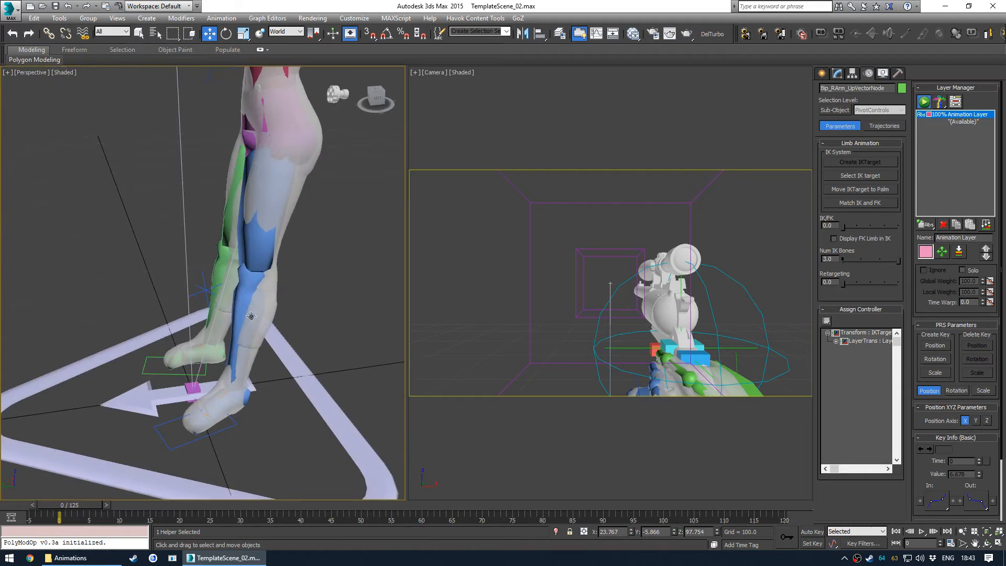
click(204, 288)
alt+middle_drag(204, 288, 217, 288)
drag(124, 274, 102, 270)
right_click(102, 269)
- Inspect the arm pose around the revolver from several angles, briefly toggling edged faces
alt+middle_drag(245, 394, 187, 376)
click(233, 407)
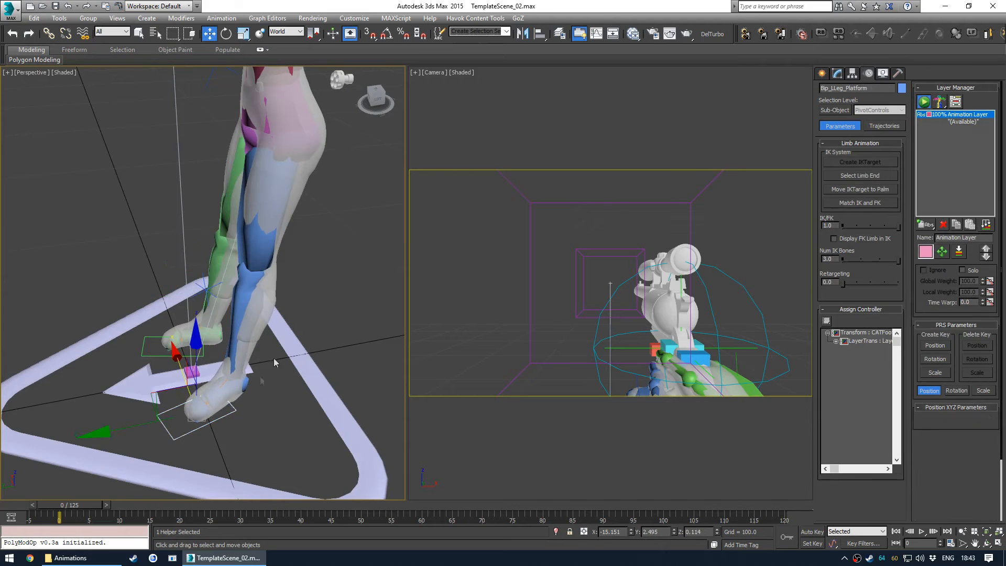
click(350, 300)
scroll(343, 275, down, 4)
middle_drag(344, 276, 206, 367)
scroll(278, 366, up, 3)
scroll(300, 355, up, 2)
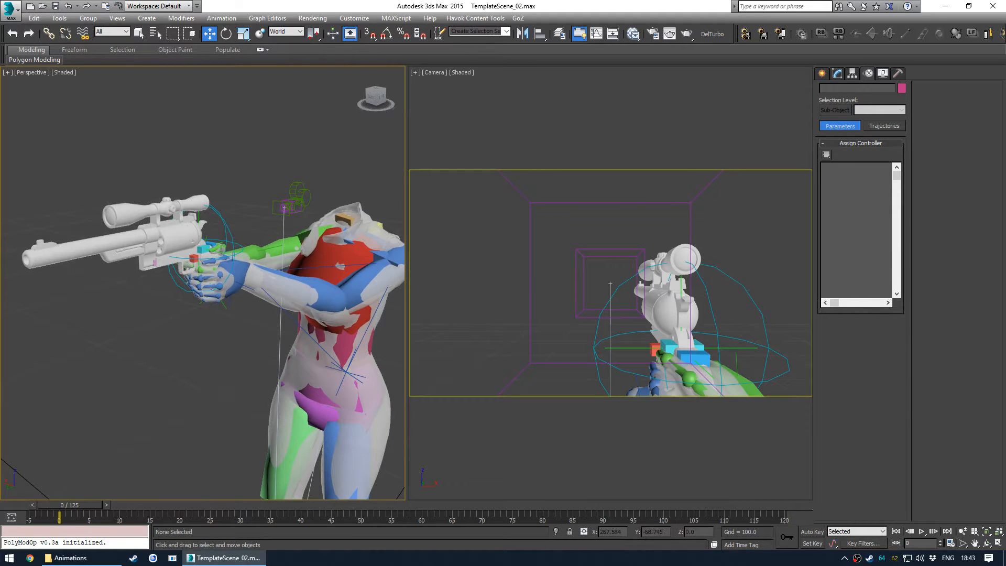
alt+middle_drag(235, 320, 279, 283)
click(280, 283)
click(283, 172)
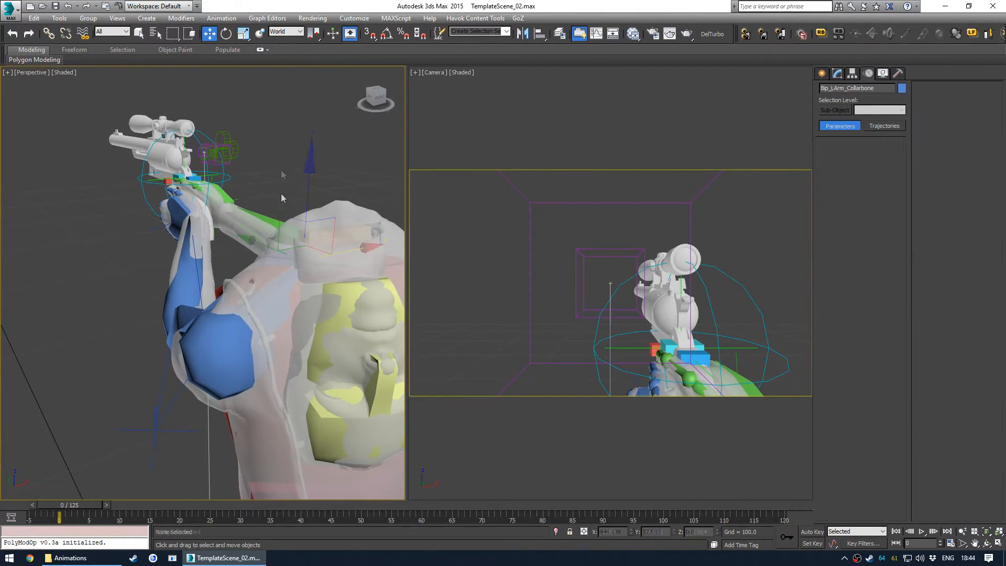
key(F4)
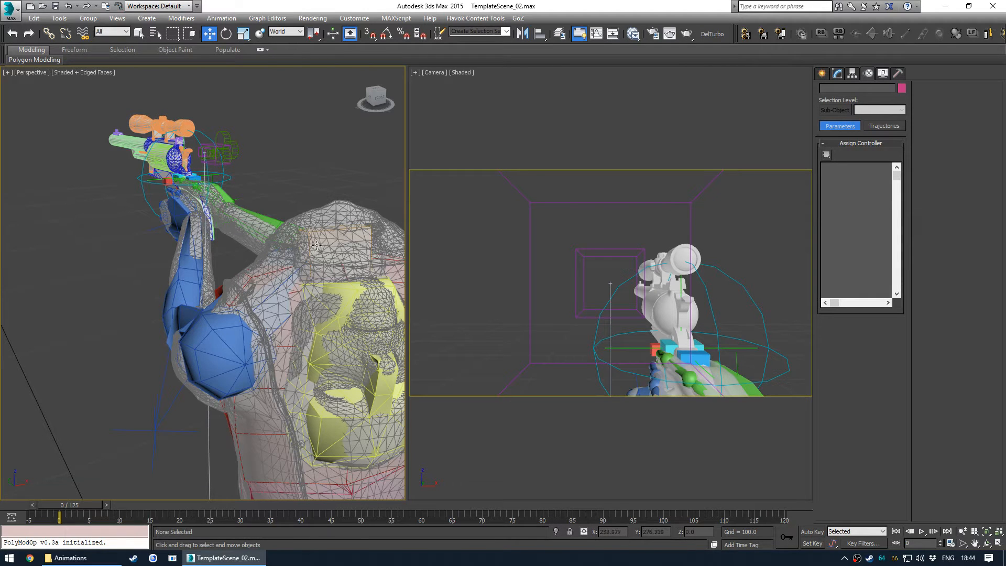
mouse_move(274, 238)
alt+middle_down()
mouse_move(275, 213)
mouse_move(254, 231)
mouse_move(288, 238)
alt+middle_up()
key(F4)
mouse_move(237, 192)
middle_down()
mouse_move(254, 220)
mouse_move(286, 239)
middle_up()
mouse_move(285, 239)
middle_down()
mouse_move(254, 218)
mouse_move(291, 194)
middle_up()
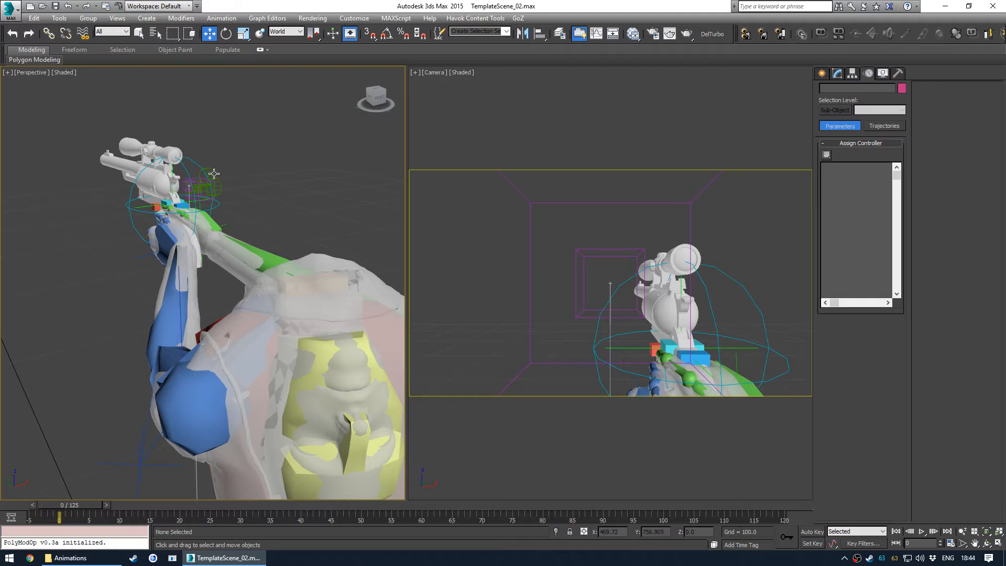
- Hide the head, hands and Vault suit meshes of the 01_BodyMesh layer in the Layer Explorer
key(l)
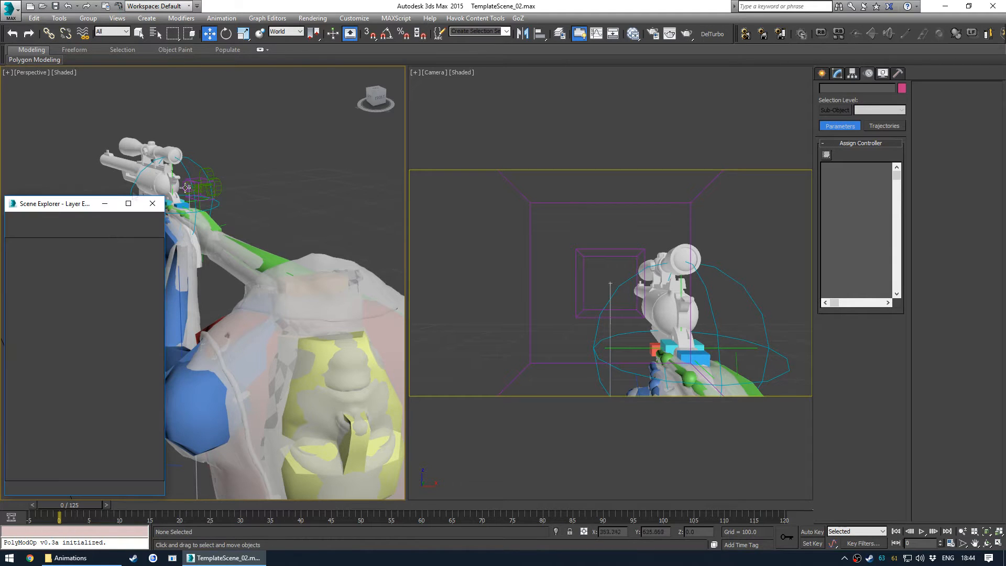
click(10, 296)
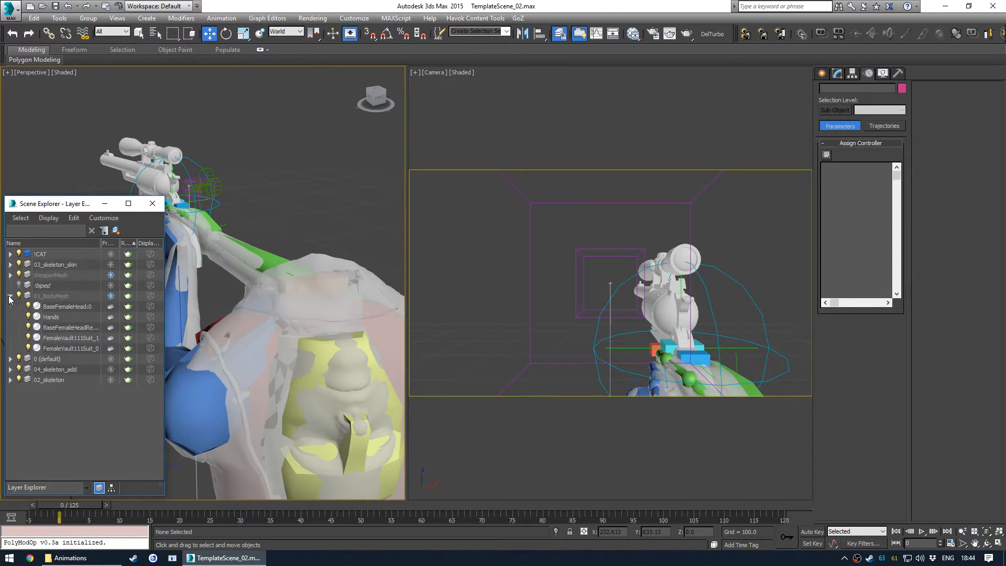
click(29, 307)
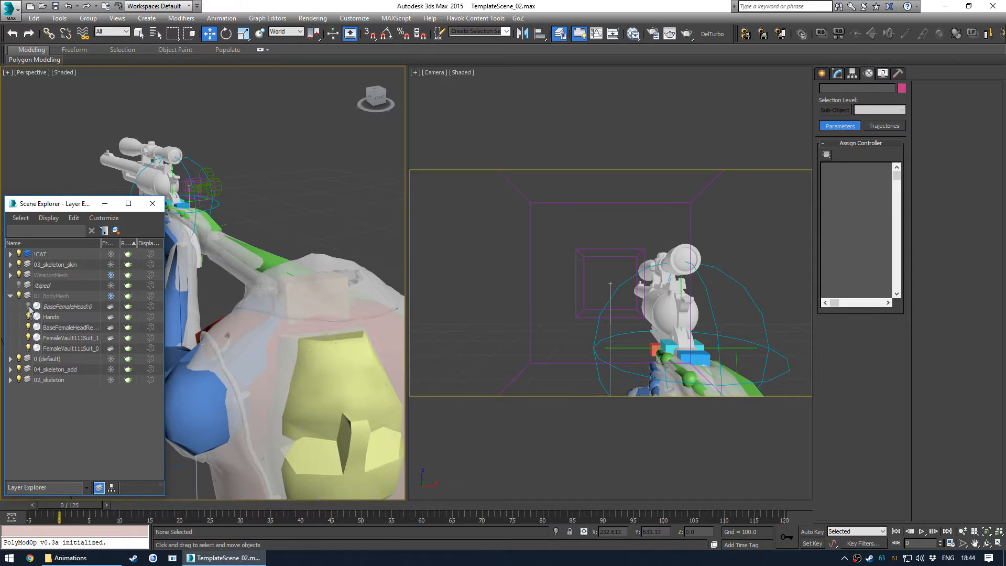
click(29, 338)
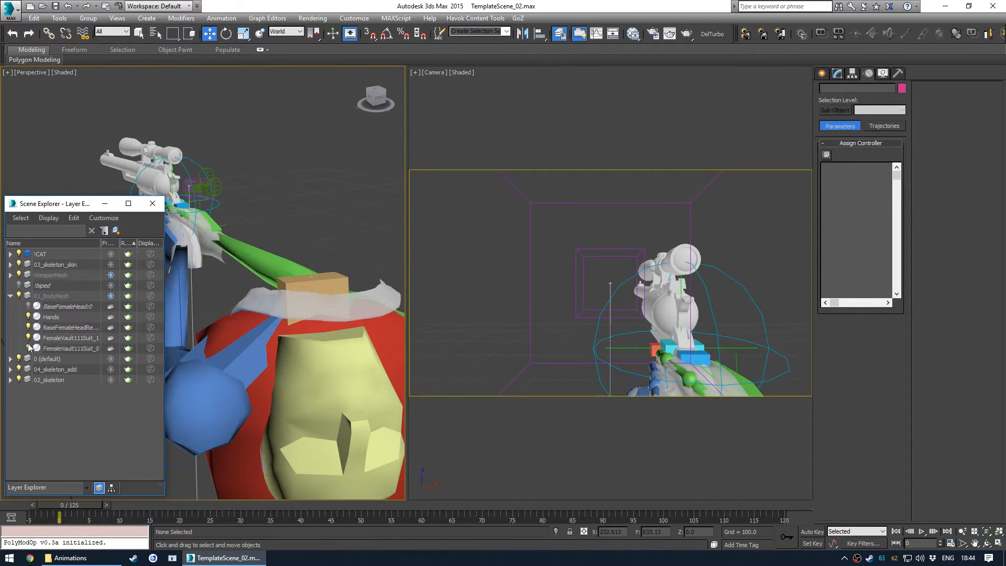
click(29, 349)
click(29, 328)
click(29, 318)
click(150, 203)
- Import 1stPersonMaleHands.nif from the RESOURCES folder using the default Nif import options
middle_drag(354, 205, 336, 196)
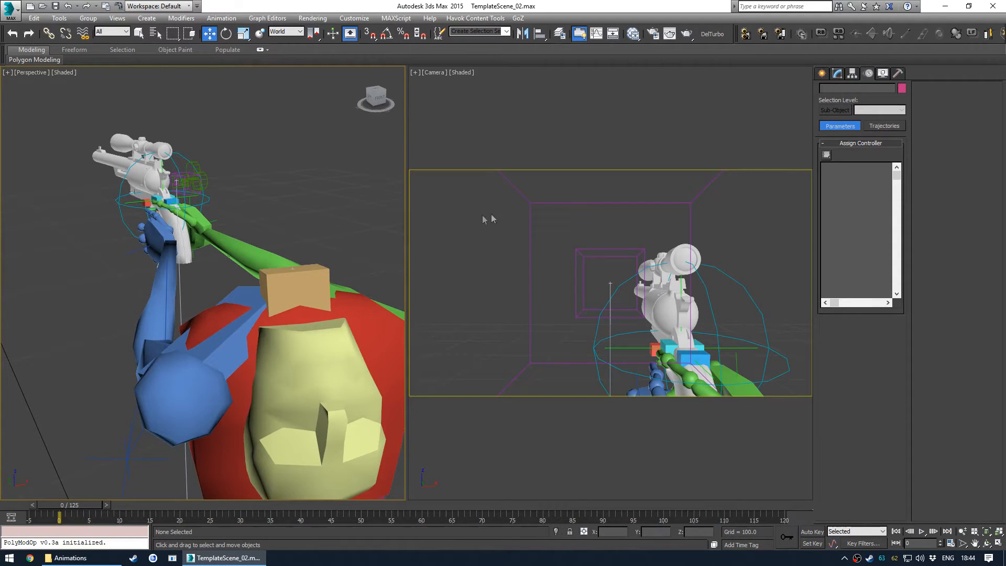
middle_drag(204, 247, 291, 234)
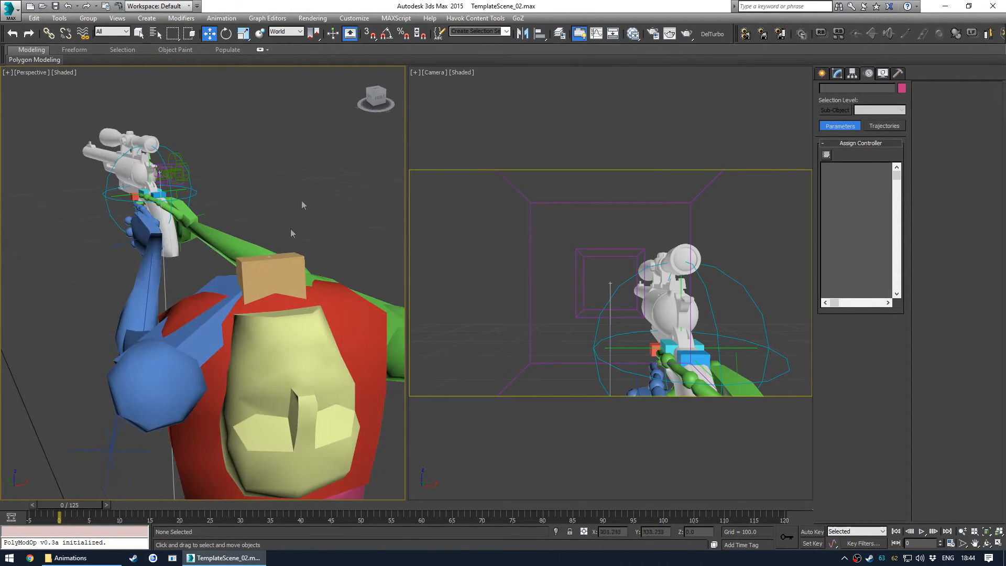
middle_drag(186, 181, 183, 210)
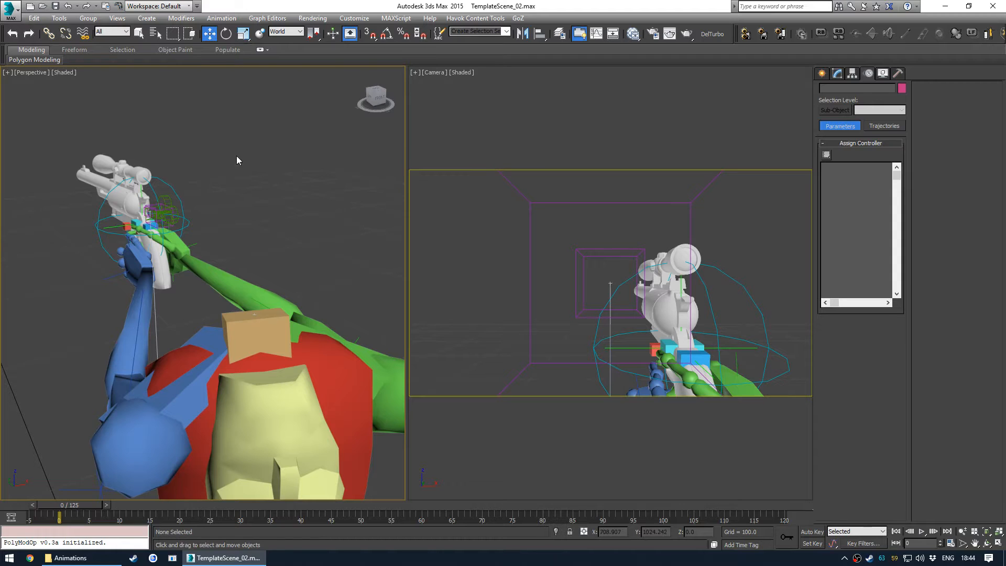
click(10, 8)
click(26, 154)
click(220, 152)
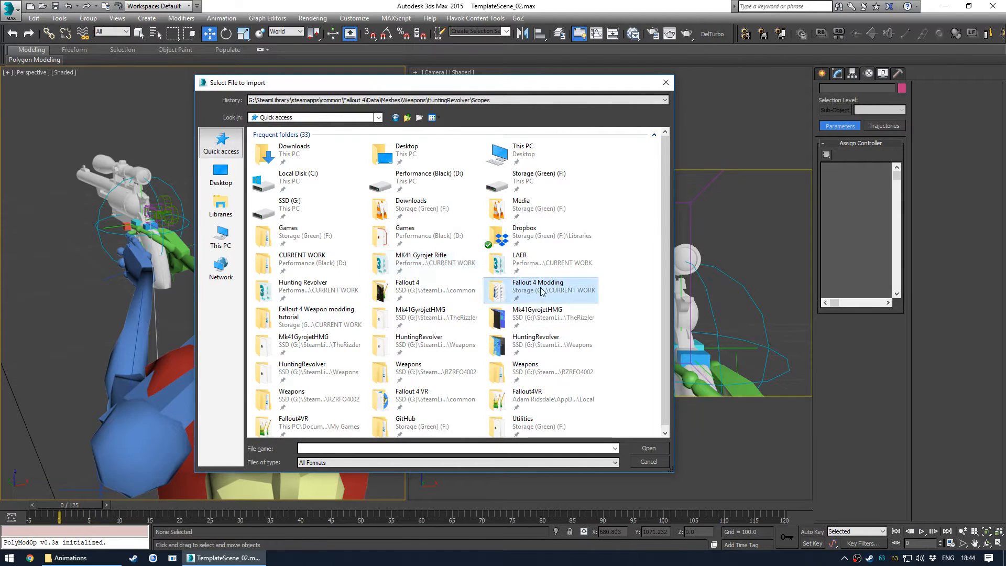
double_click(542, 292)
double_click(321, 337)
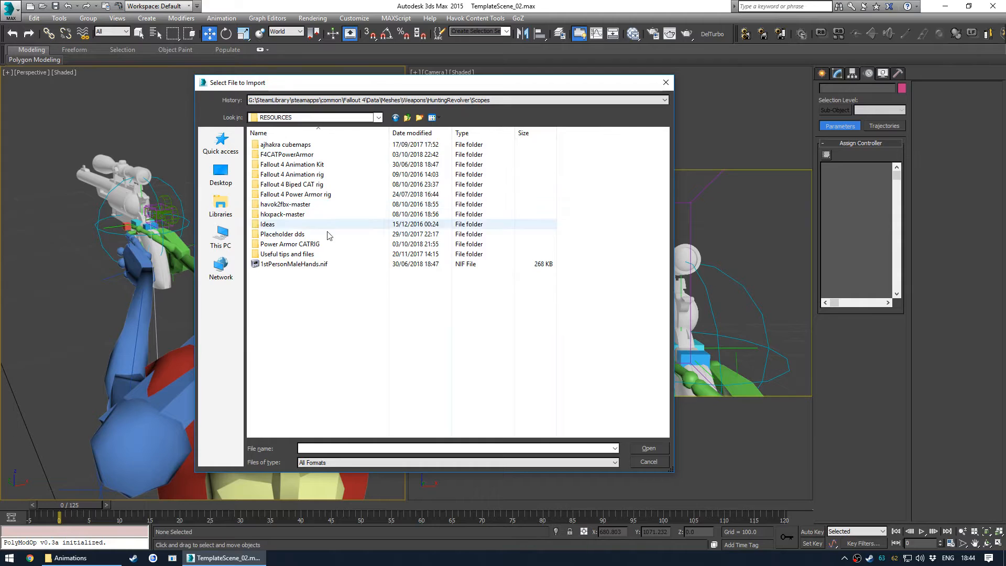
click(297, 265)
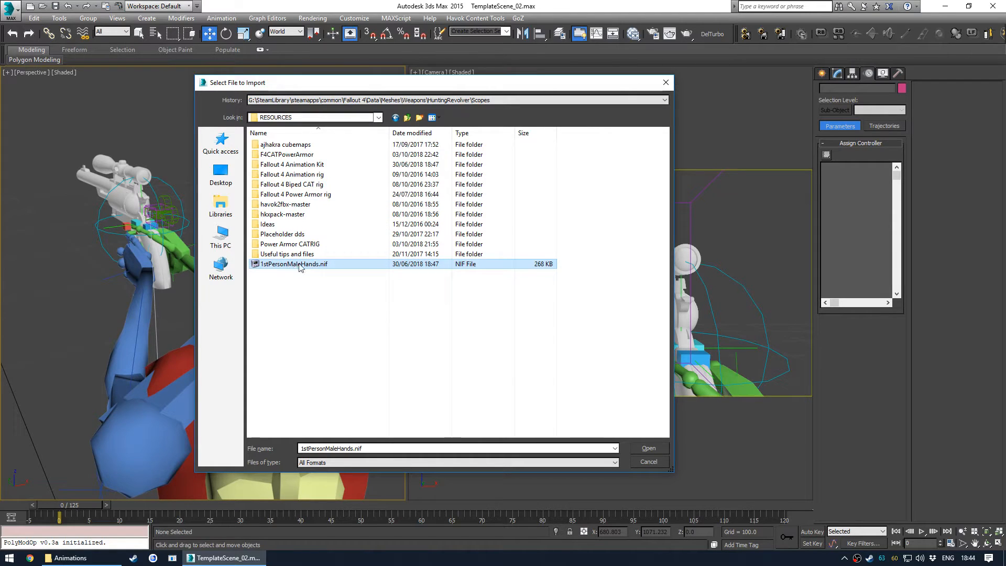
double_click(334, 264)
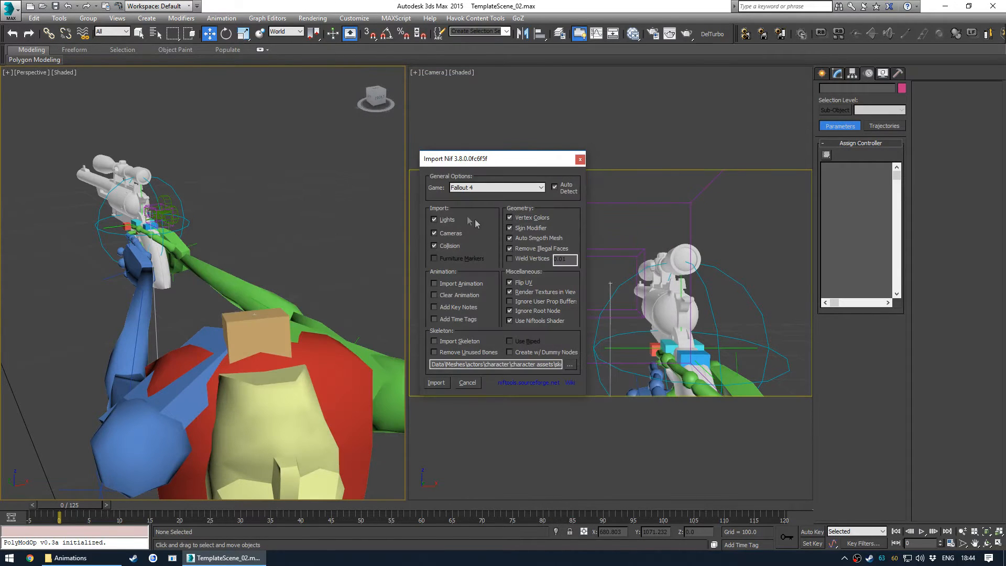
click(436, 382)
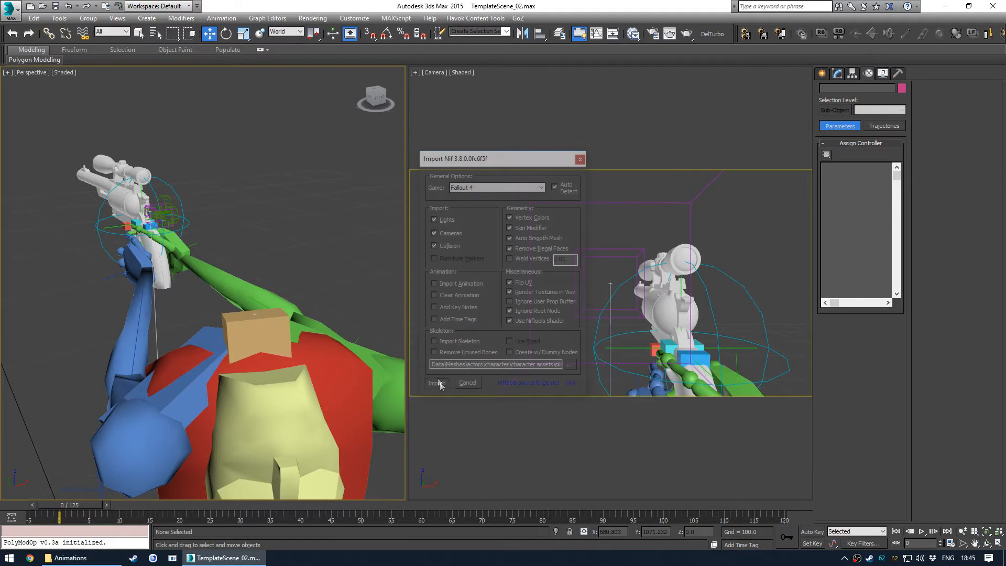
- Select the imported first-person hands and examine them in the Camera and Perspective views with edged faces
alt+middle_drag(223, 258, 244, 253)
click(497, 309)
key(alt+w)
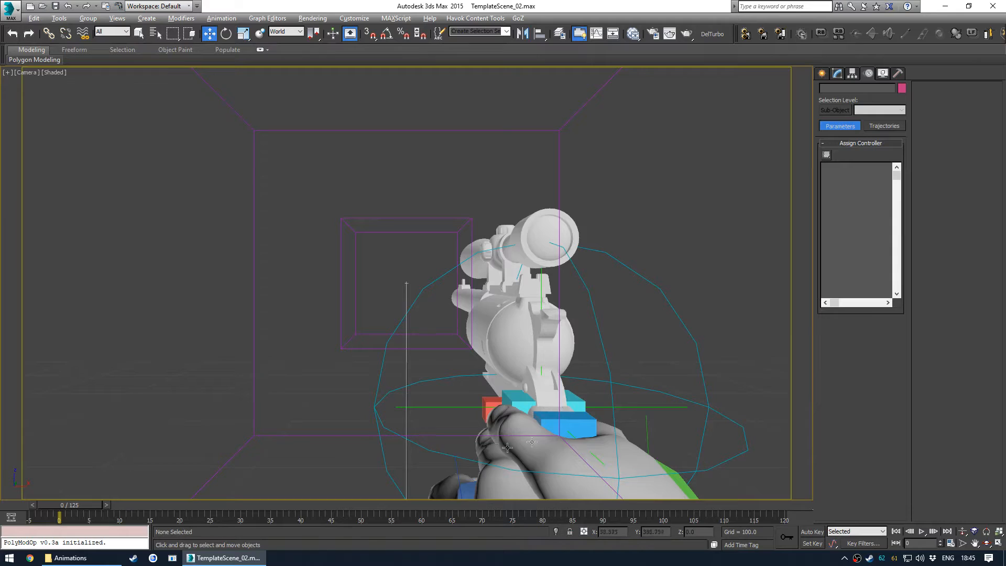
key(alt+w)
mouse_move(183, 307)
alt+middle_down()
mouse_move(200, 294)
mouse_move(339, 307)
alt+middle_up()
click(200, 294)
key(F4)
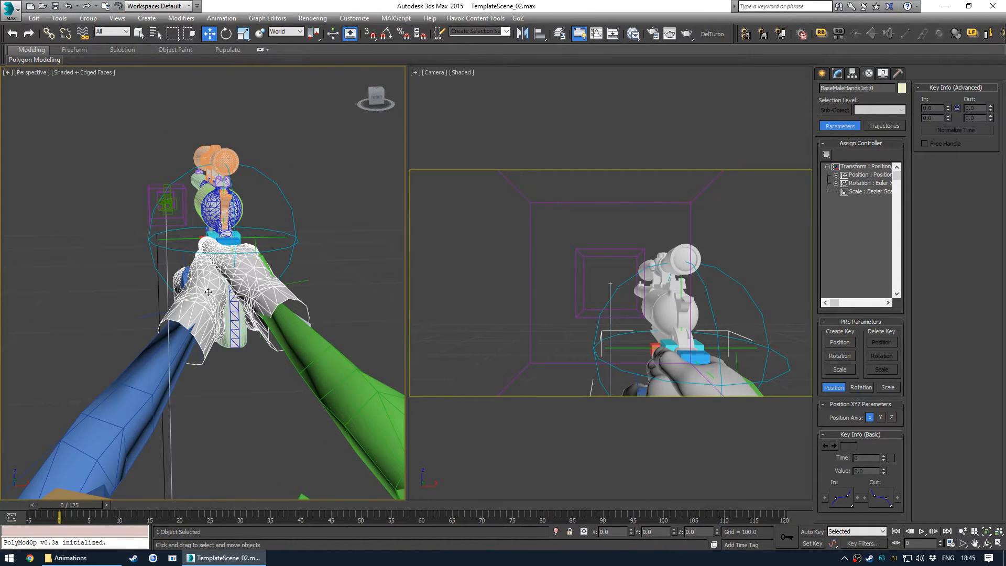
- Open the Layer Explorer and browse the 1CAT layer's objects to locate the imported hands
click(326, 188)
click(274, 285)
key(l)
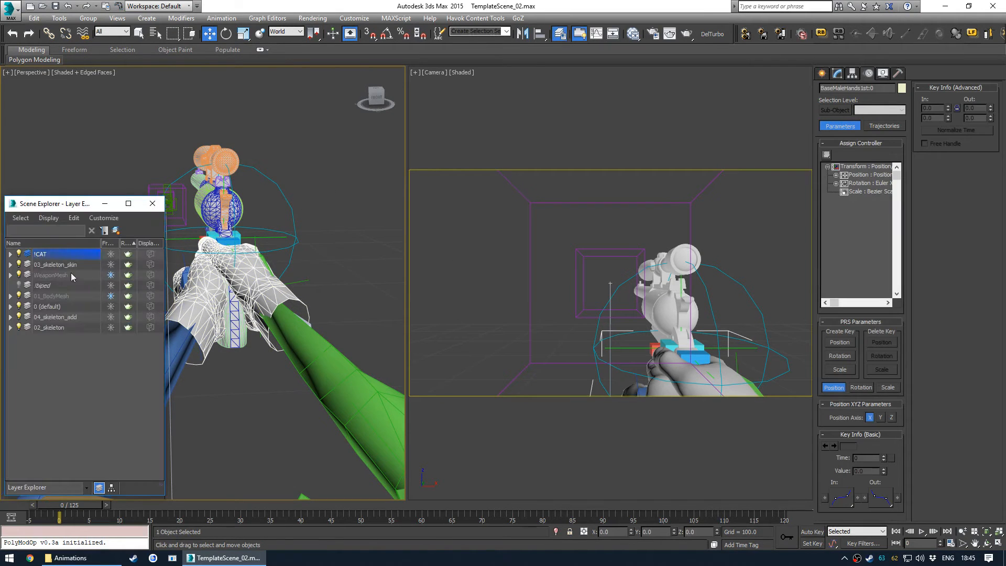
click(11, 253)
scroll(61, 295, down, 10)
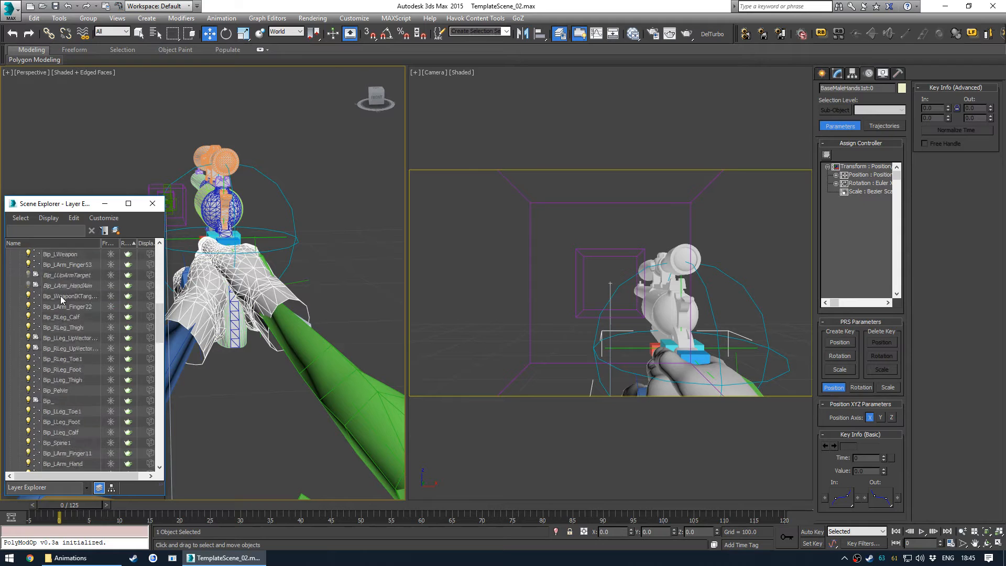
scroll(68, 293, up, 4)
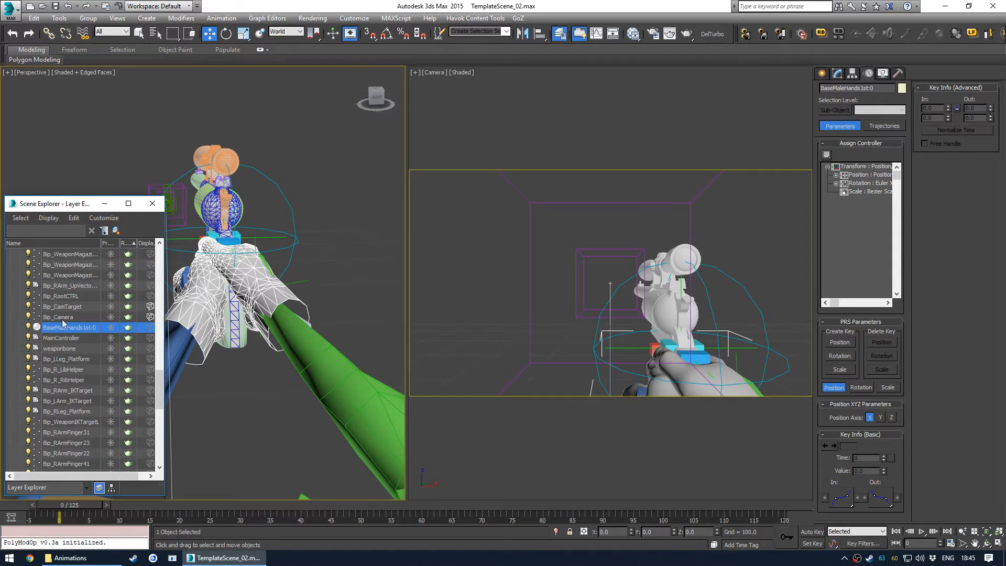
drag(60, 329, 79, 459)
drag(99, 403, 87, 429)
drag(89, 376, 72, 315)
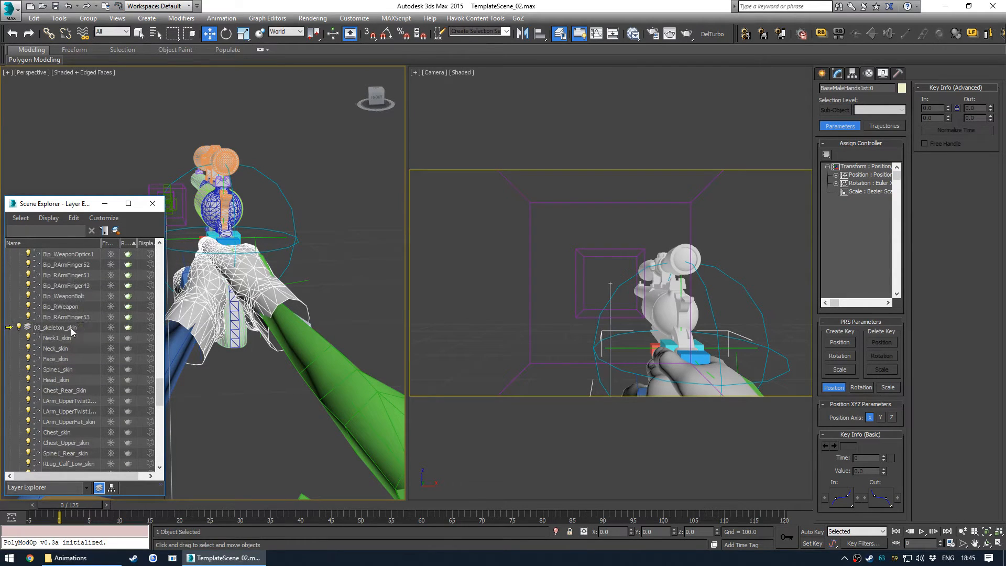
- Move the BaseMaleHands1st:0 hands object into the 01_BodyMesh layer and close the Layer Explorer
click(330, 259)
scroll(280, 303, down, 6)
alt+middle_drag(280, 303, 244, 321)
scroll(326, 329, up, 4)
scroll(77, 303, down, 3)
scroll(74, 306, up, 10)
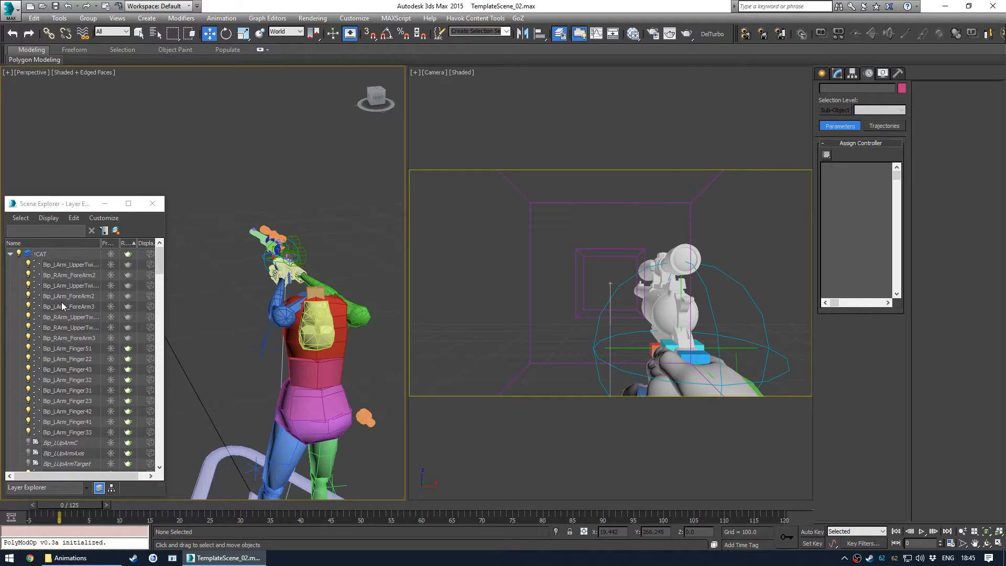
click(10, 254)
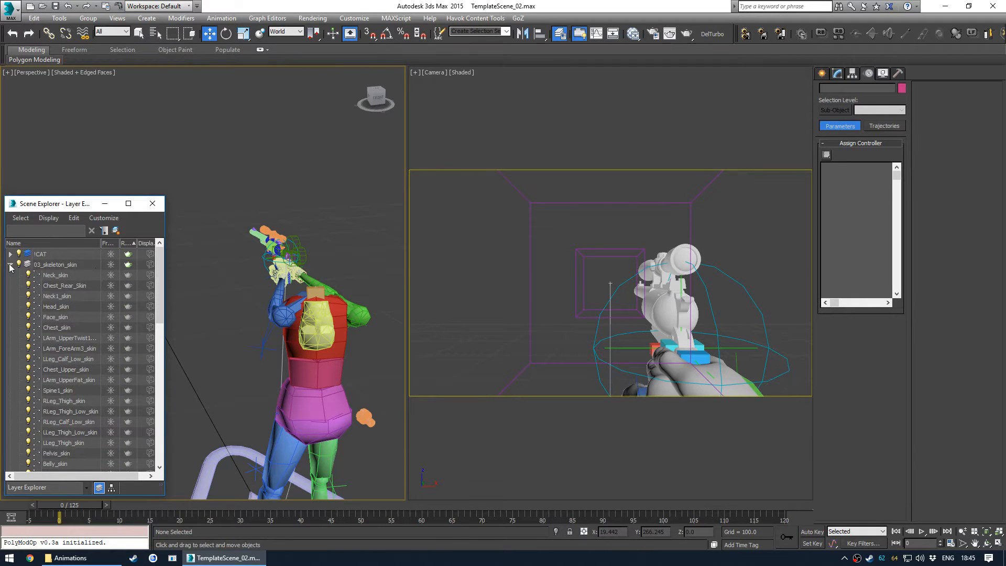
click(11, 265)
click(19, 265)
click(19, 265)
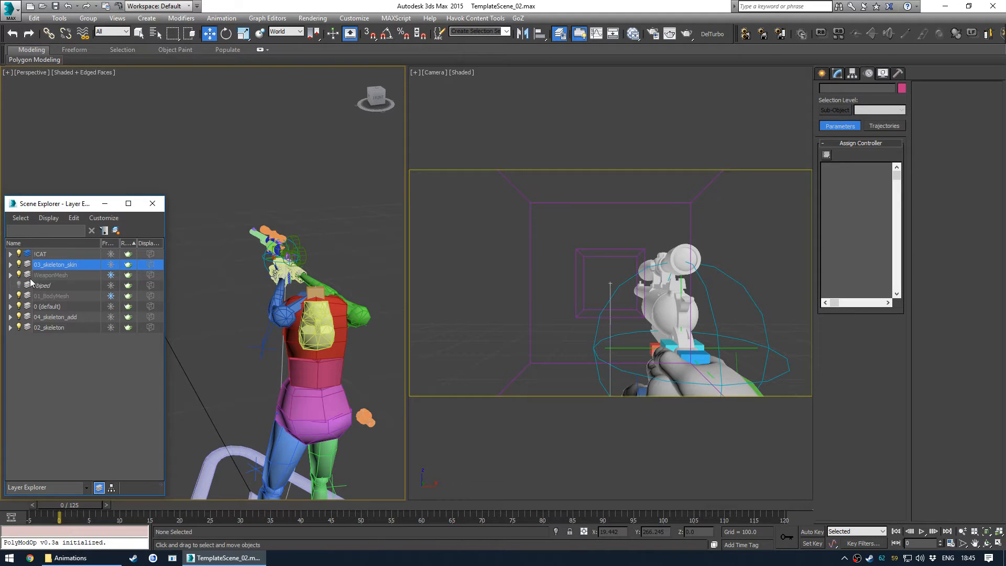
click(278, 271)
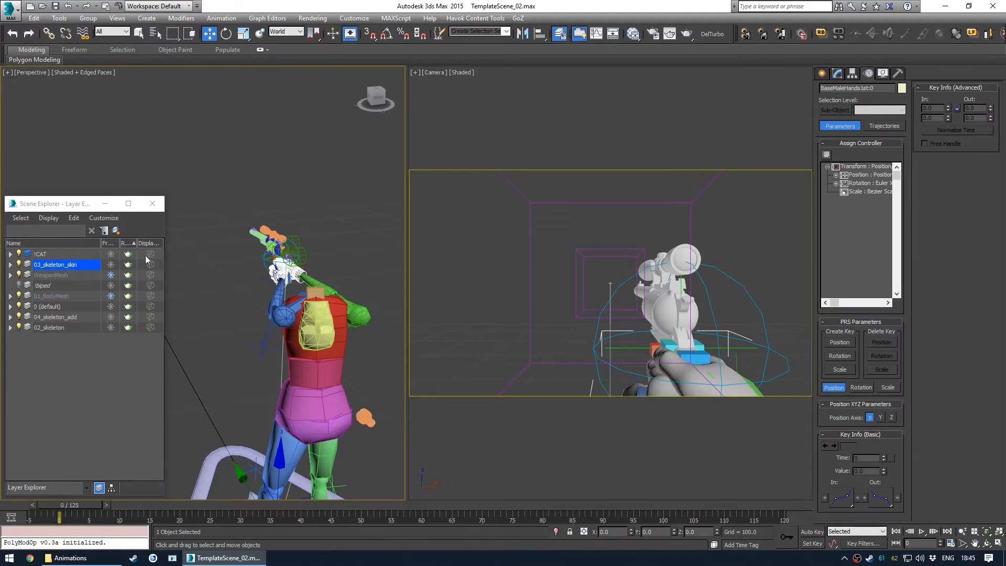
click(10, 265)
scroll(79, 302, down, 5)
drag(66, 394, 54, 433)
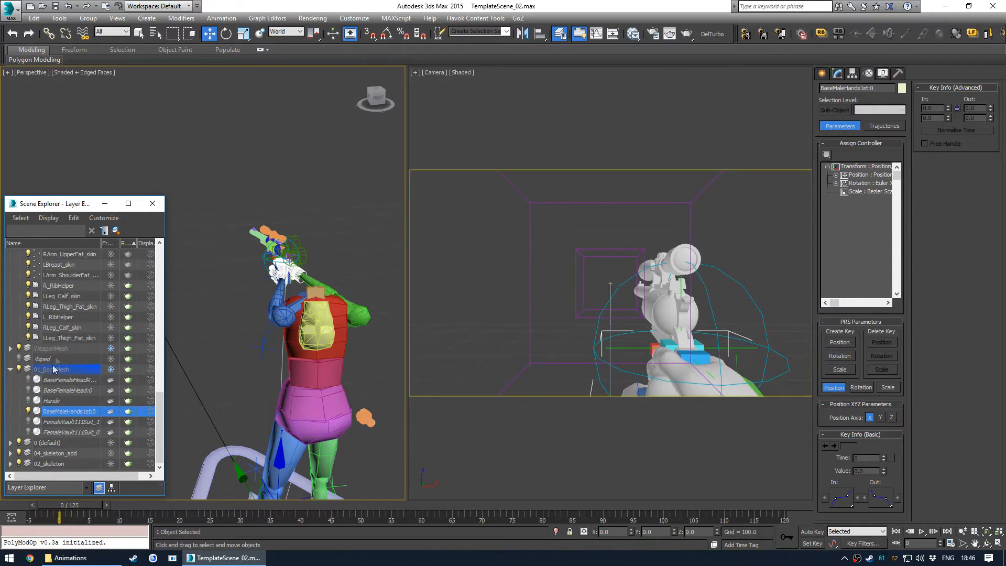
scroll(46, 317, up, 8)
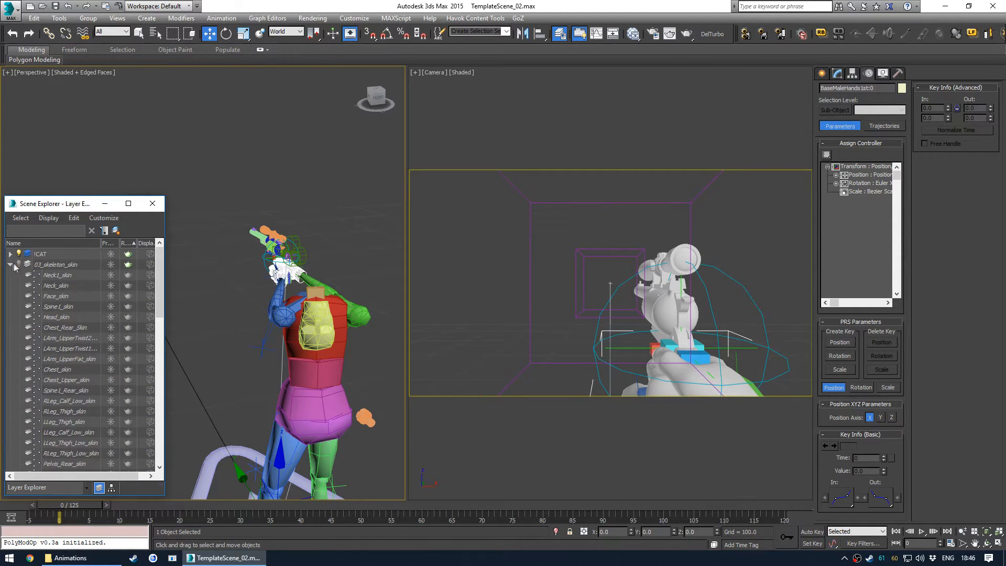
click(11, 265)
click(153, 204)
- Examine the hands holding the revolver from several angles in the Perspective view, turning off edged faces
click(272, 167)
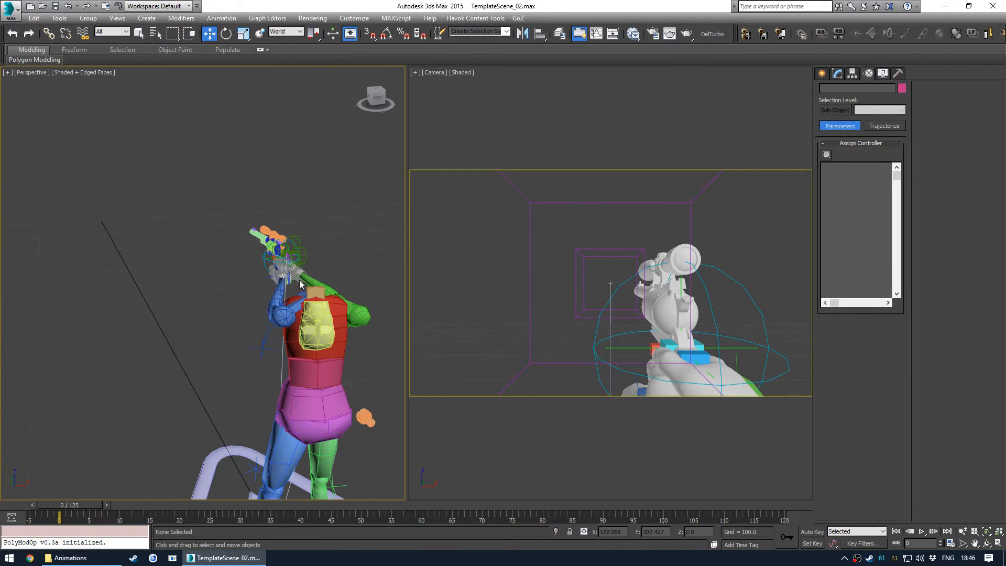
middle_drag(319, 262, 229, 272)
scroll(229, 272, up, 5)
middle_drag(99, 256, 218, 282)
scroll(218, 282, down, 2)
middle_drag(315, 309, 231, 285)
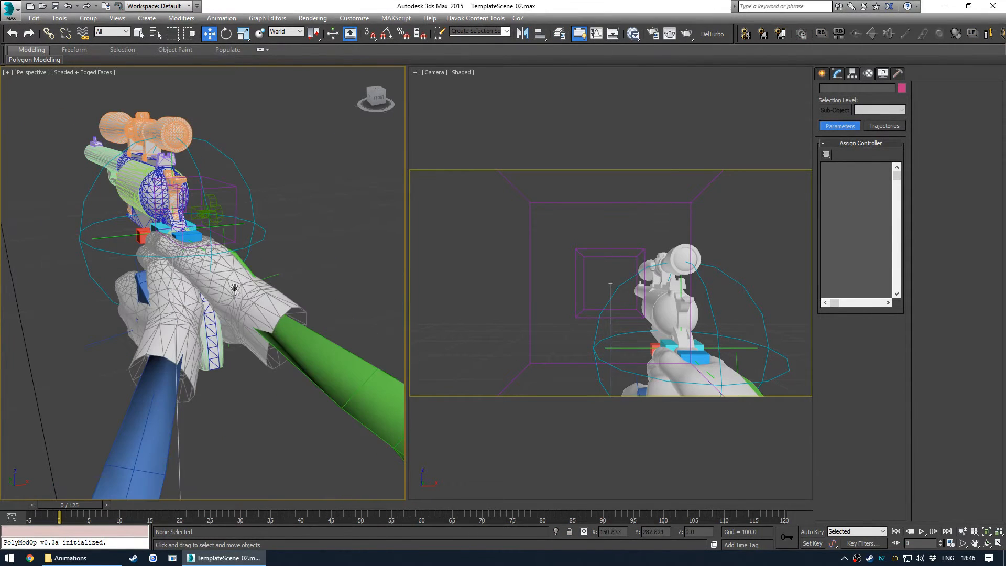
click(249, 307)
click(273, 294)
middle_drag(238, 297, 264, 300)
key(F4)
mouse_move(196, 302)
alt+middle_down()
mouse_move(229, 308)
mouse_move(217, 305)
alt+middle_up()
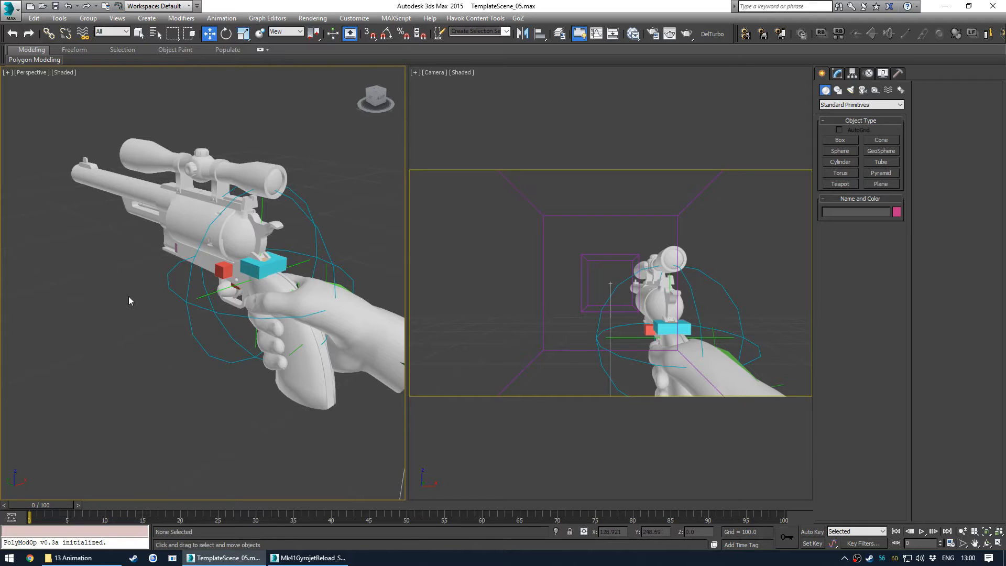
- Unfreeze the WeaponMesh layer, then isolate and inspect the revolver receiver up close
middle_drag(128, 297, 103, 276)
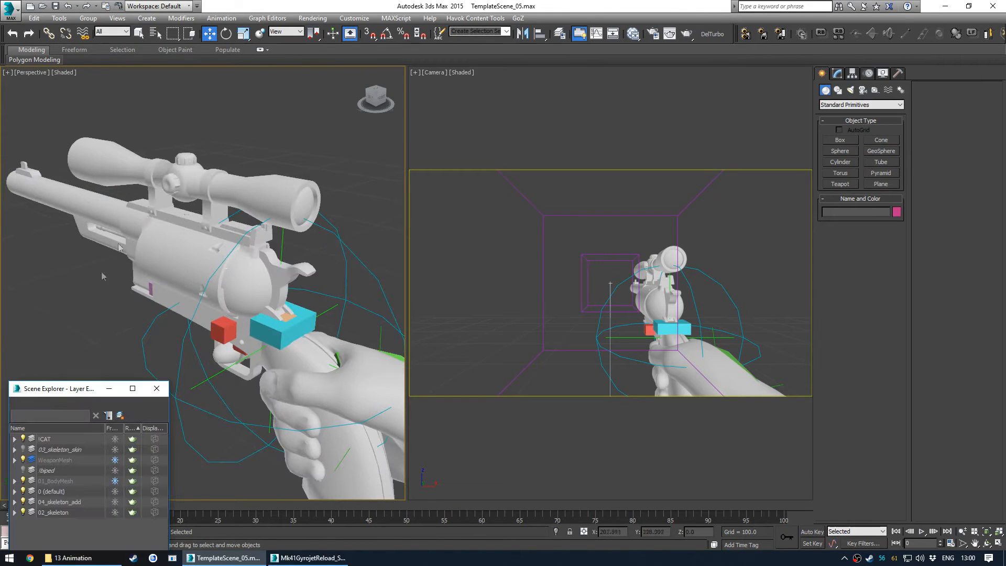
click(115, 460)
drag(67, 392, 74, 288)
click(157, 287)
click(289, 332)
key(alt+q)
key(alt+q)
scroll(271, 323, down, 3)
key(ctrl+d)
scroll(202, 262, up, 5)
scroll(202, 262, up, 1)
click(252, 252)
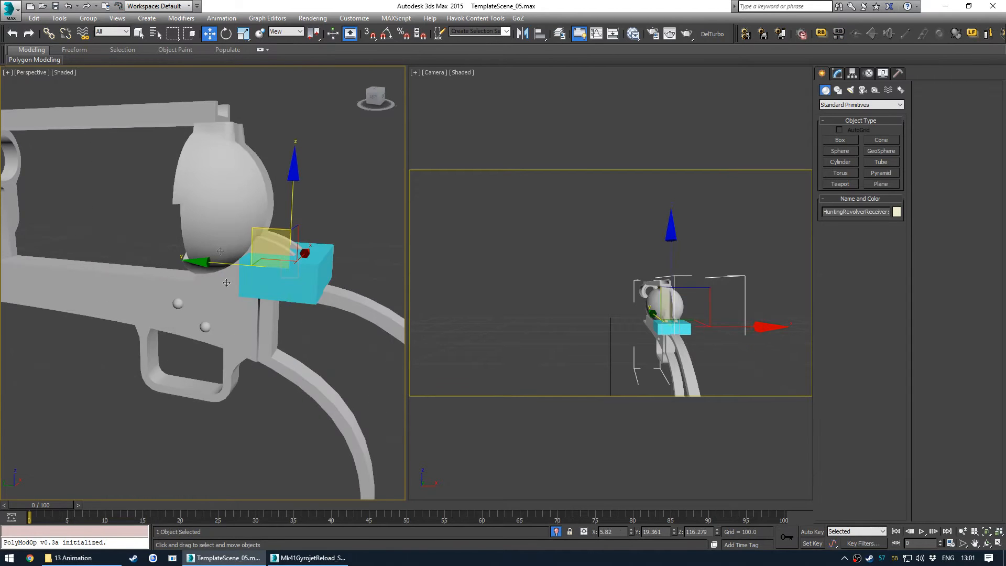
scroll(293, 267, up, 2)
alt+middle_drag(272, 272, 252, 280)
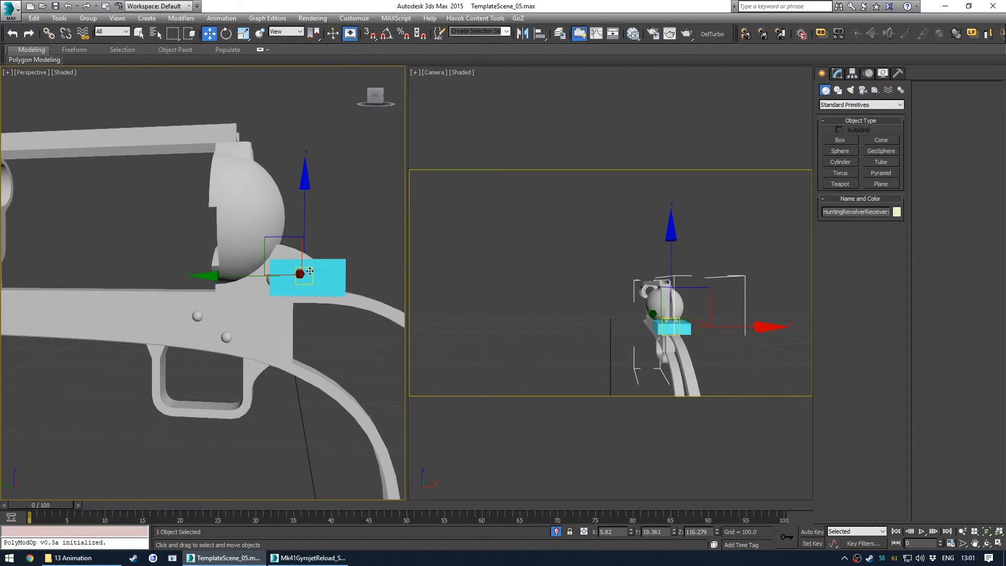
alt+middle_drag(310, 274, 262, 319)
click(150, 335)
scroll(219, 297, down, 2)
key(alt+q)
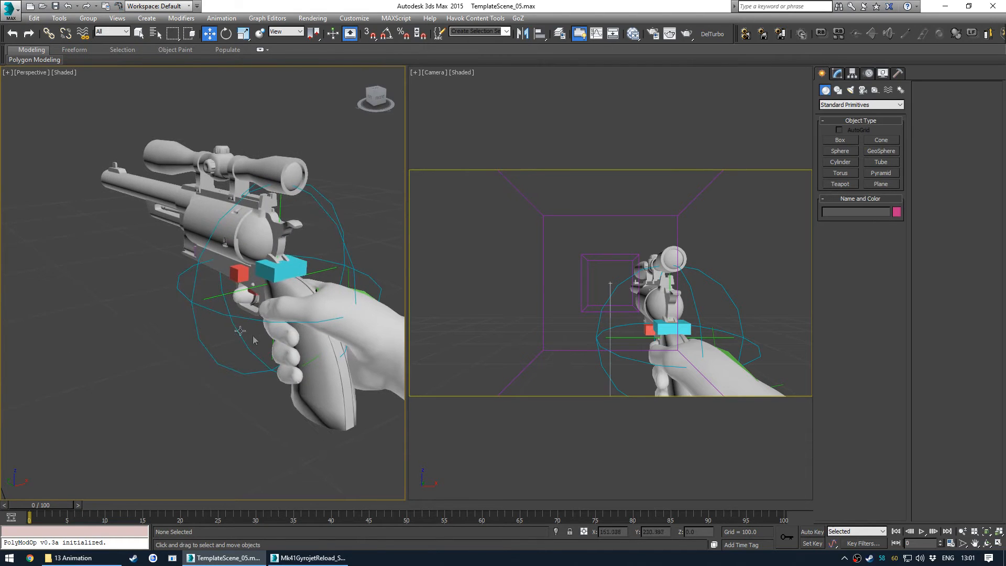
- Freeze the WeaponMesh layer again in the Layer Explorer
scroll(253, 340, up, 5)
scroll(192, 330, down, 8)
alt+middle_drag(192, 331, 194, 304)
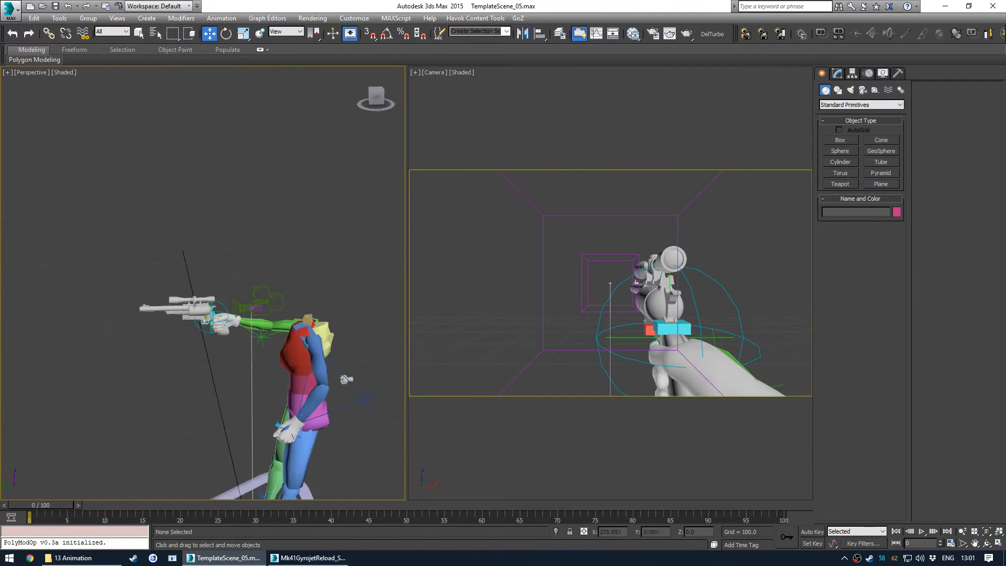
scroll(204, 314, up, 7)
key(l)
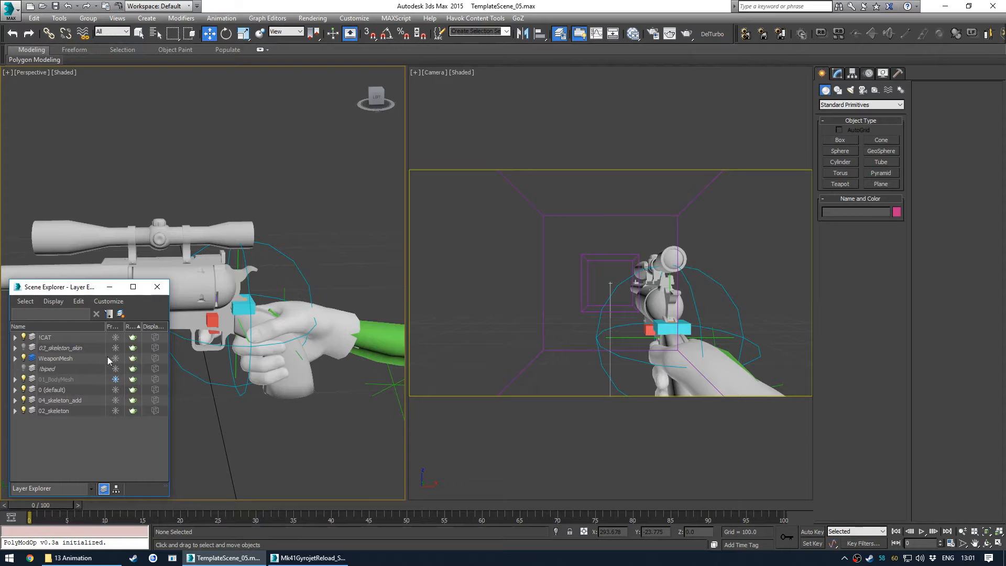
click(115, 358)
click(158, 289)
middle_drag(267, 352, 239, 332)
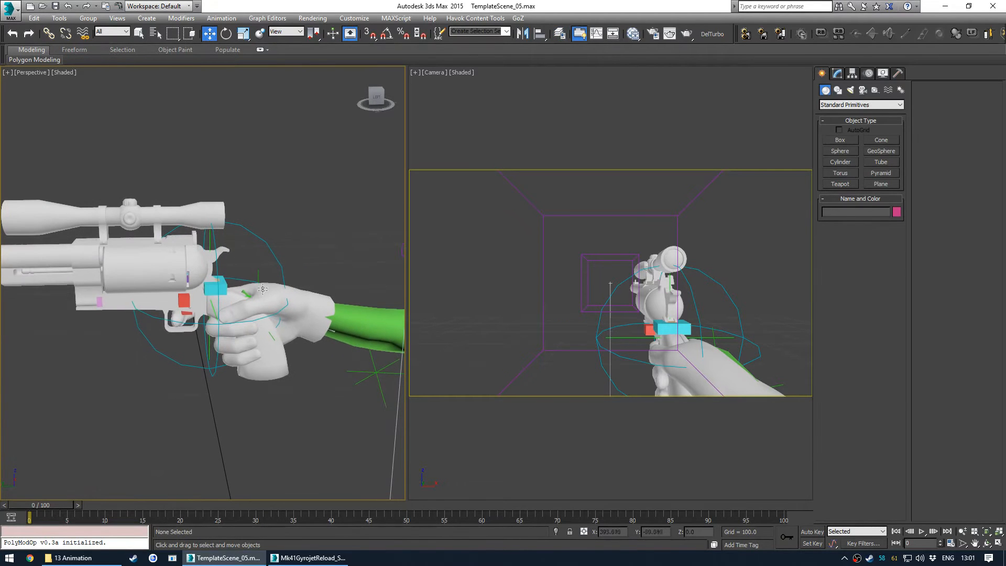
- Rotate the right arm IK target to adjust the hand's grip on the revolver handle
click(258, 274)
alt+middle_drag(252, 289, 232, 276)
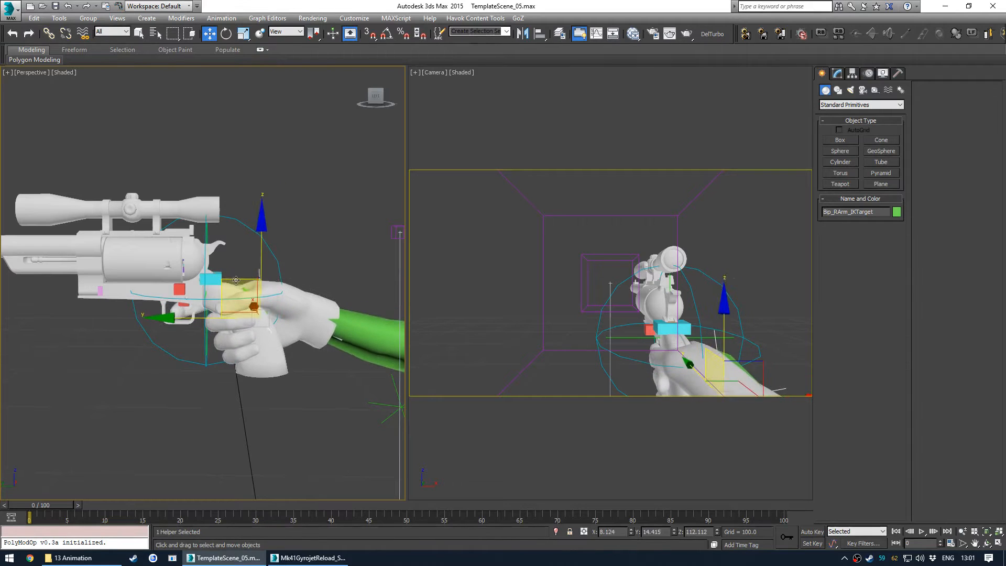
key(e)
drag(286, 262, 307, 249)
alt+middle_drag(242, 289, 289, 297)
scroll(264, 272, up, 6)
key(q)
click(264, 267)
scroll(264, 267, down, 3)
click(297, 276)
key(e)
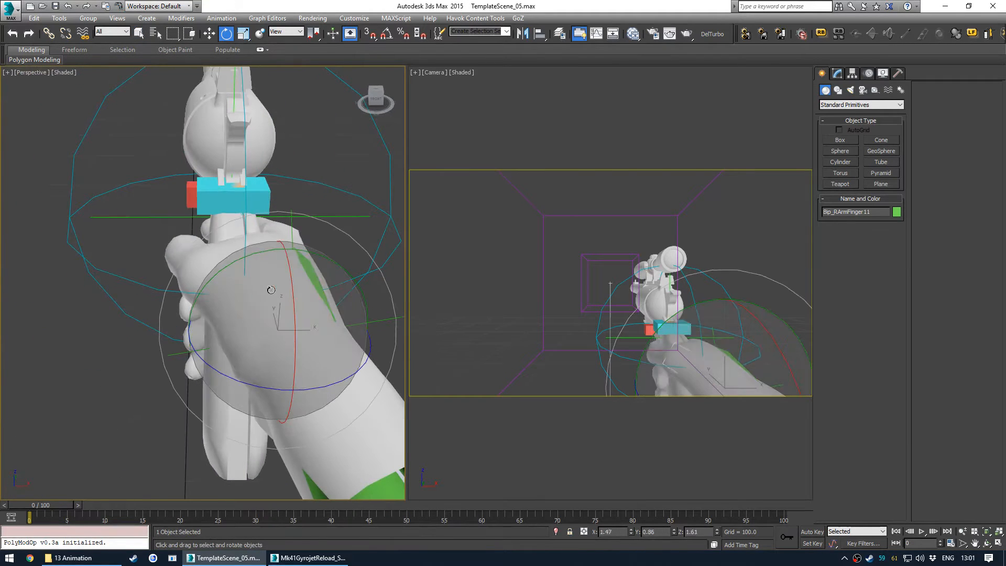
- Rotate and move the Bip_RArmFinger11 finger bone to refine the right hand's grip
drag(289, 298, 272, 285)
alt+middle_drag(272, 285, 234, 353)
click(220, 322)
scroll(188, 315, down, 3)
key(w)
drag(235, 353, 240, 330)
click(359, 414)
middle_drag(242, 296, 259, 335)
alt+middle_drag(258, 335, 201, 343)
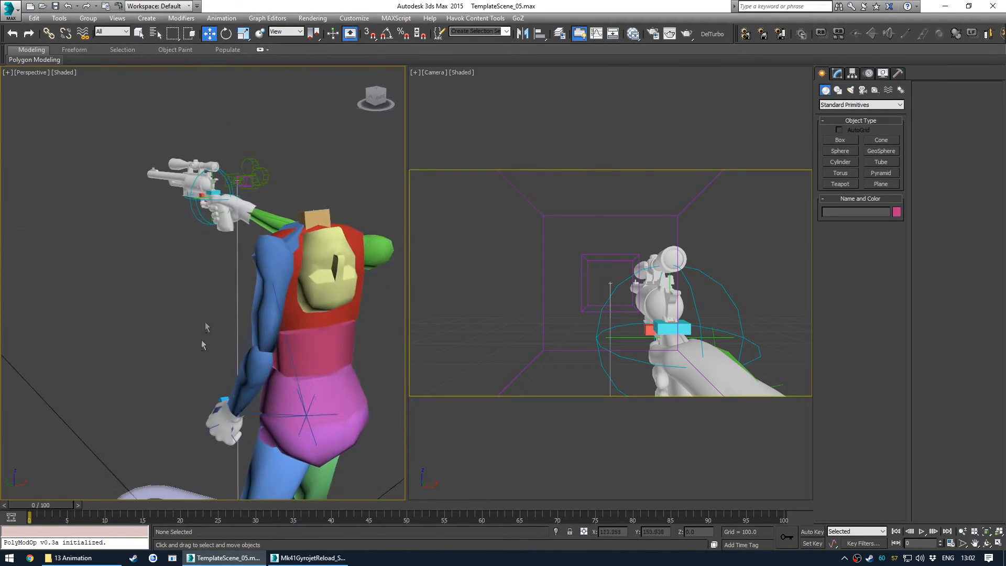
middle_drag(160, 196, 210, 270)
scroll(257, 254, up, 2)
scroll(257, 252, up, 3)
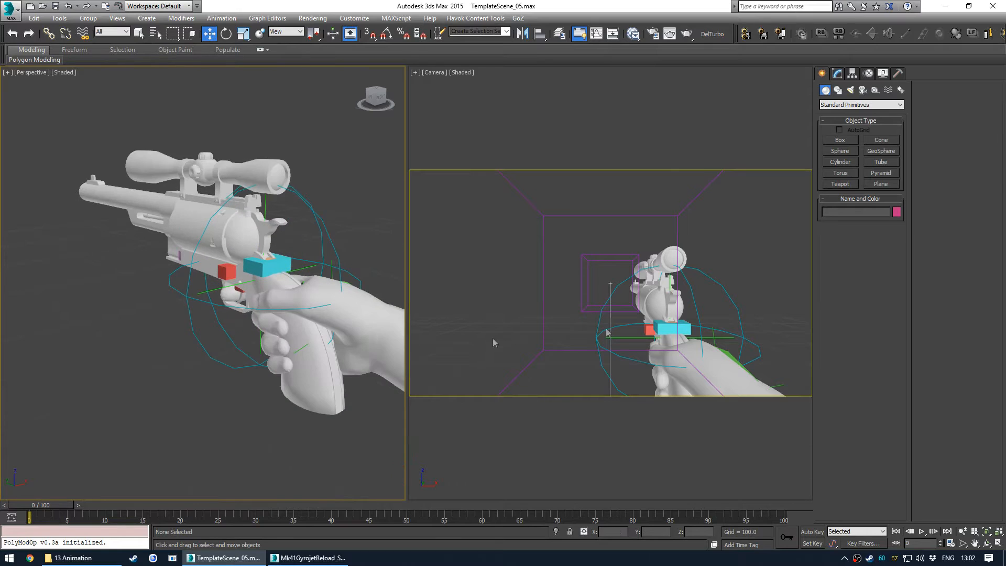
- Set the animation range in Time Configuration to start at frame -1 and end at 101
click(499, 264)
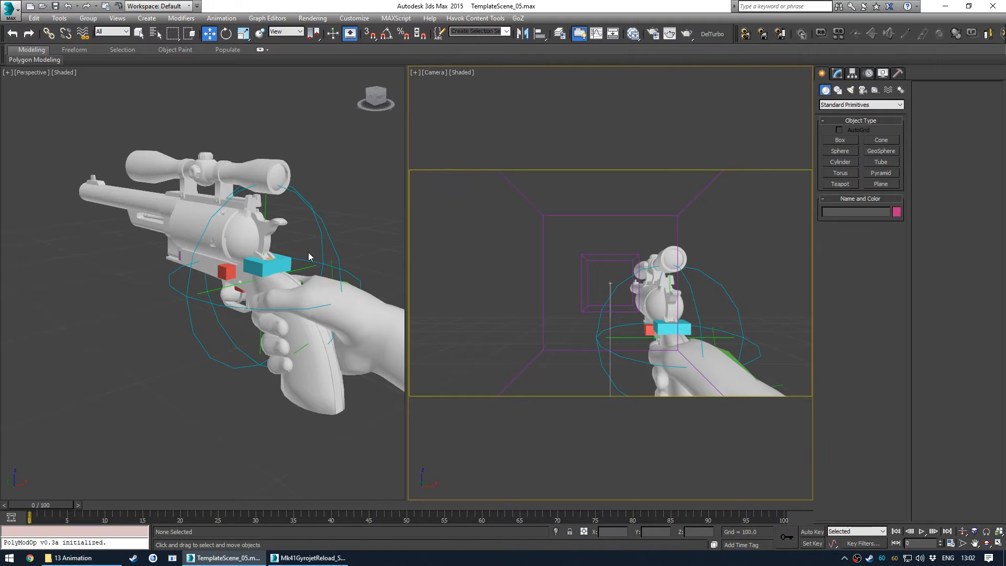
click(950, 543)
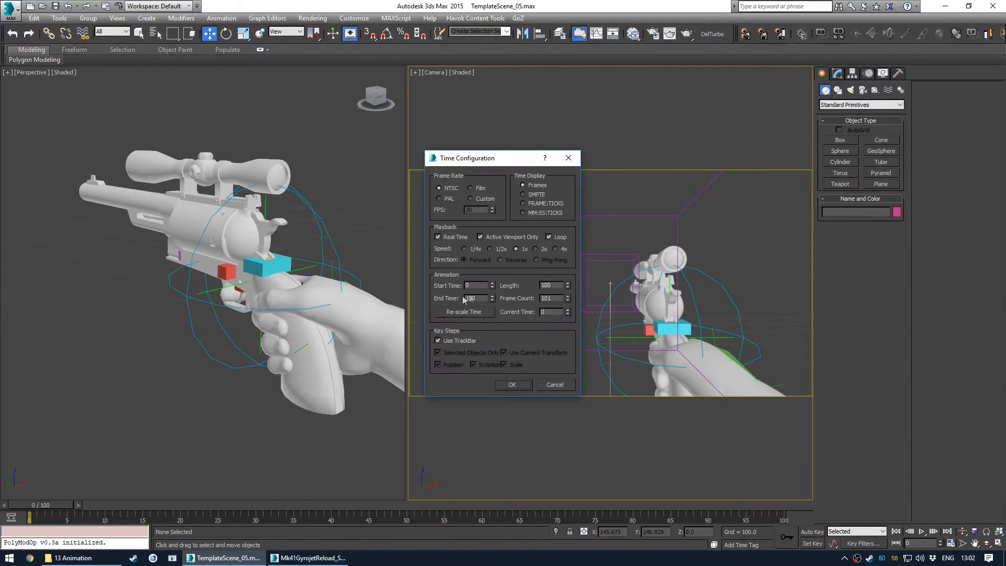
click(512, 385)
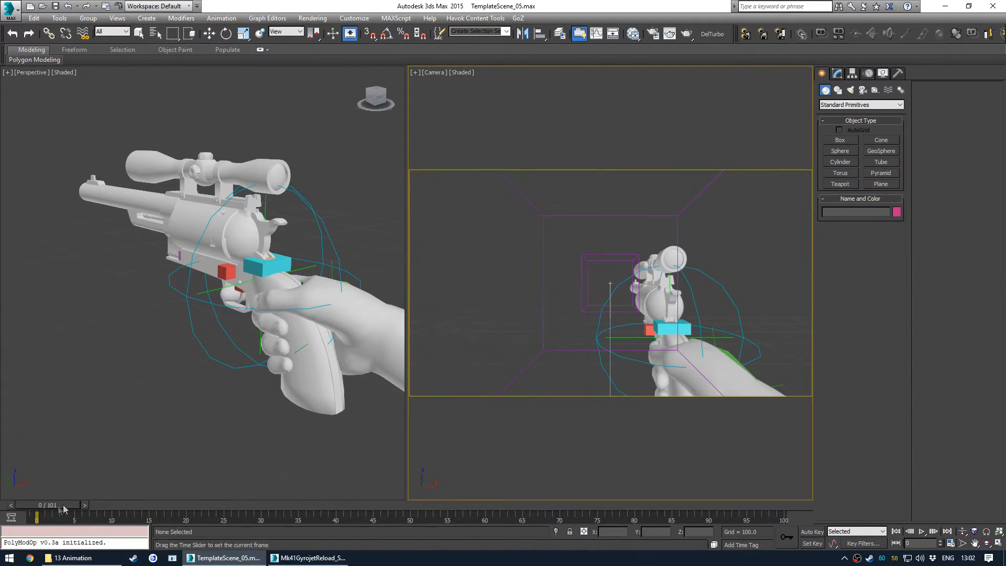
- Assign a Link Constraint to Bip_RArm_IKTarget and add a link to weaponbone at frame -1
click(331, 272)
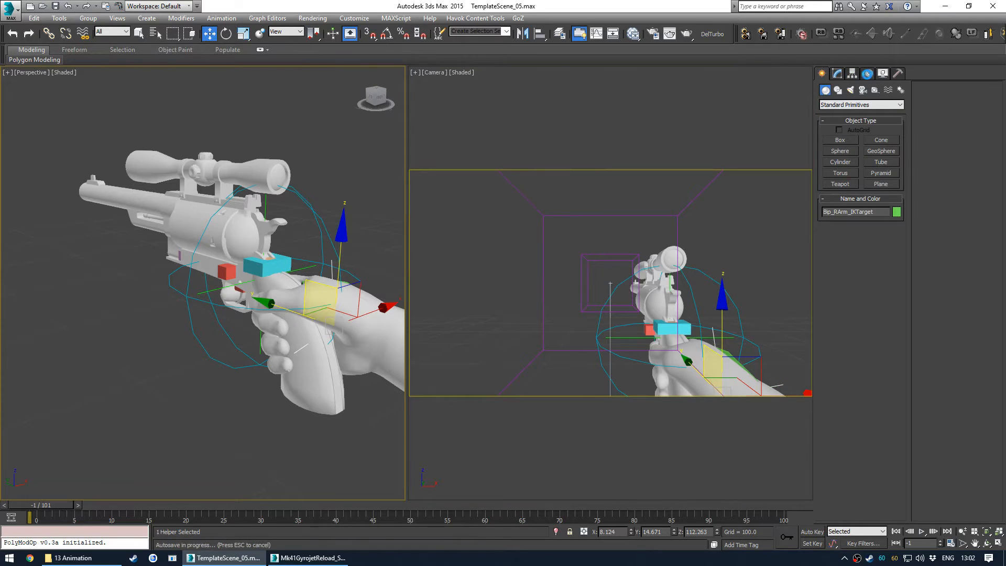
click(869, 73)
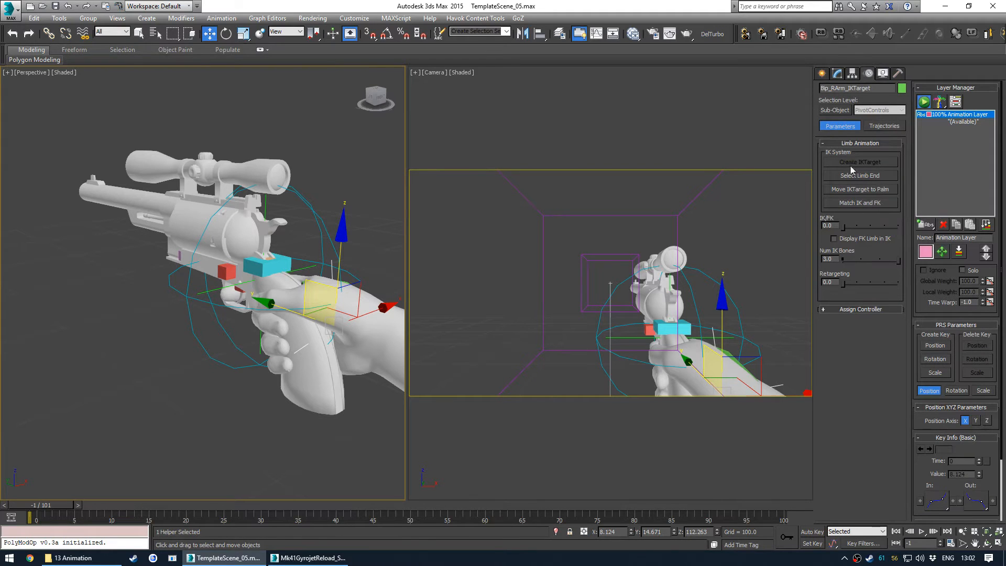
click(861, 310)
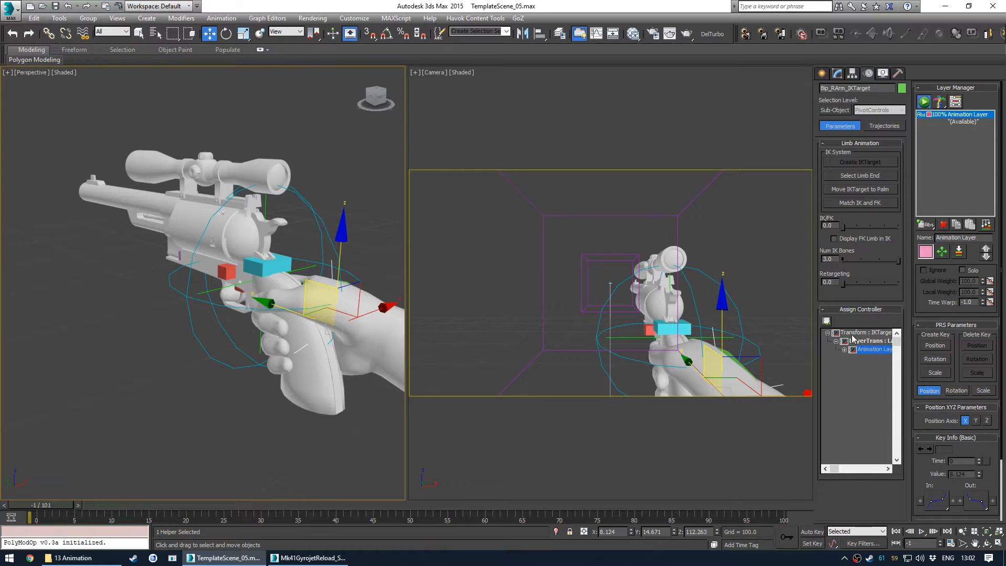
click(827, 320)
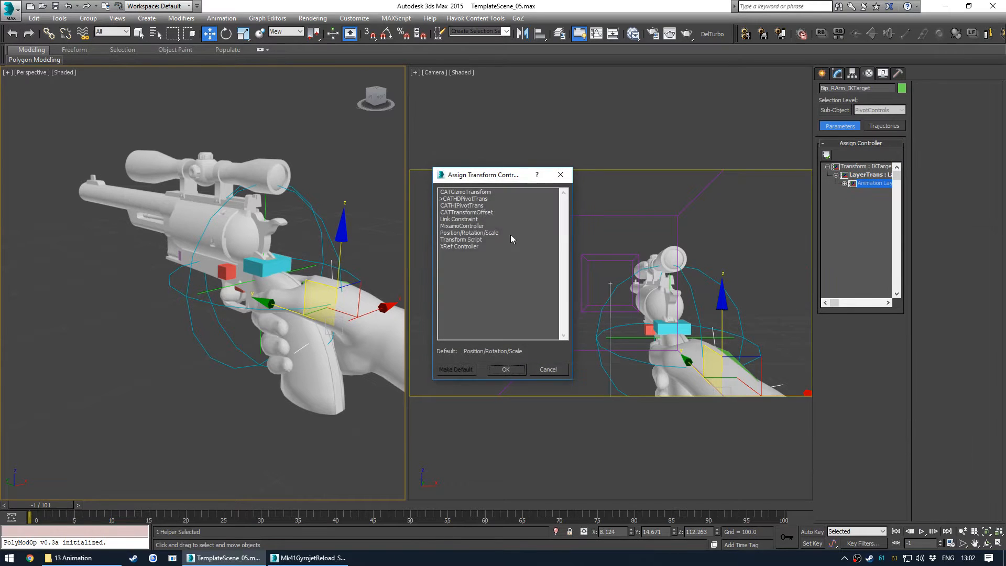
double_click(459, 220)
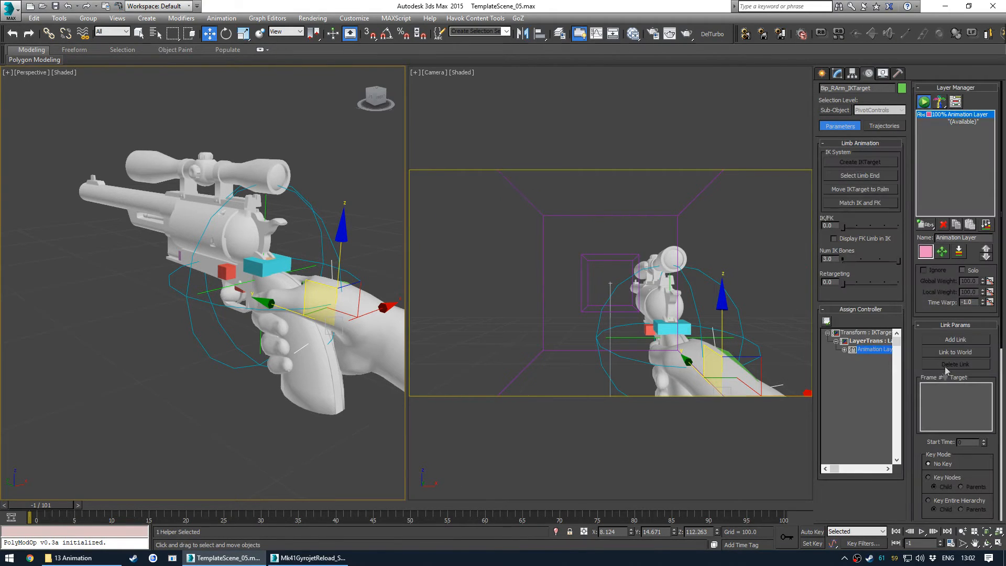
click(949, 341)
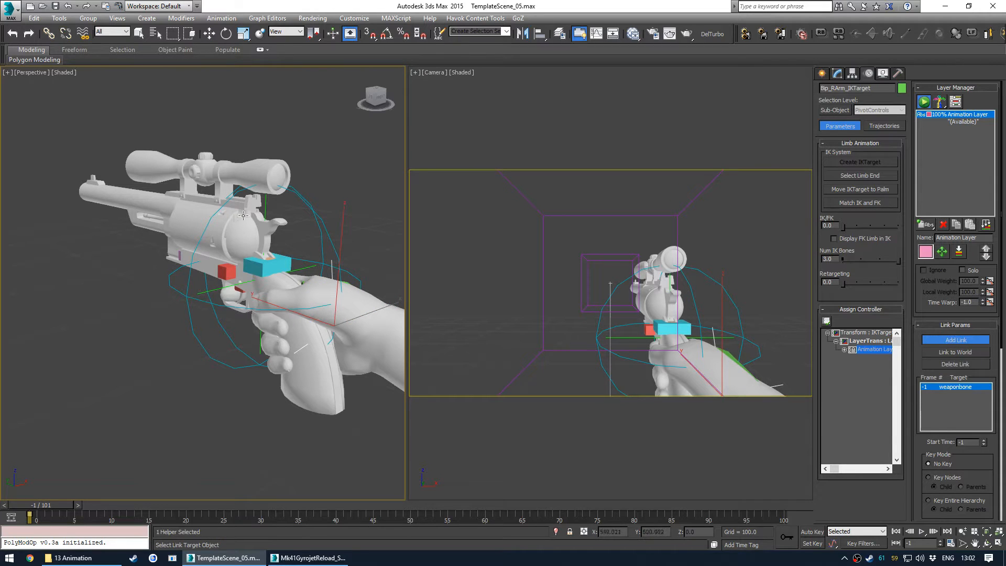
click(838, 74)
drag(59, 505, 67, 503)
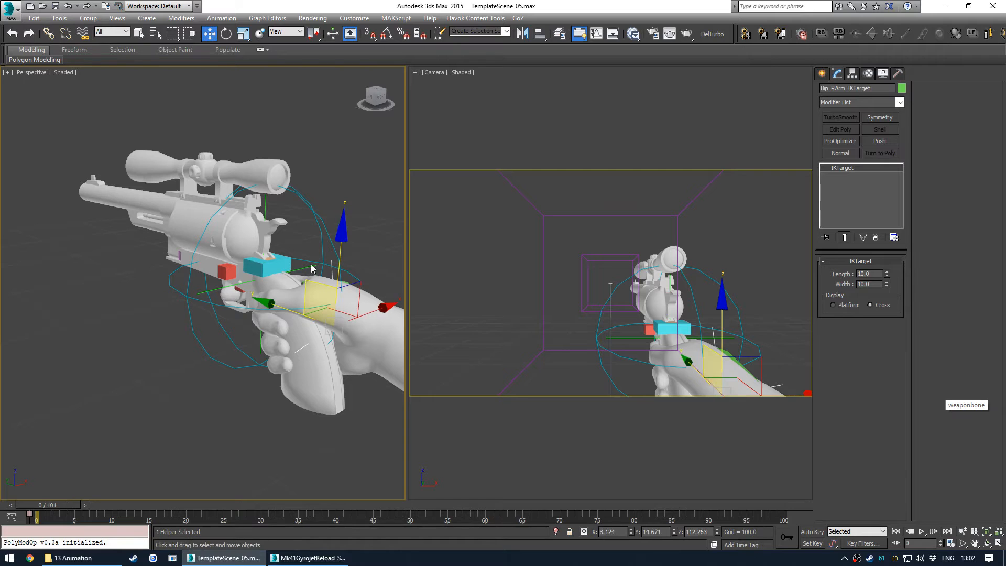
- Rotate the MainController to check that the right hand follows the revolver
click(302, 195)
key(e)
drag(278, 254, 307, 333)
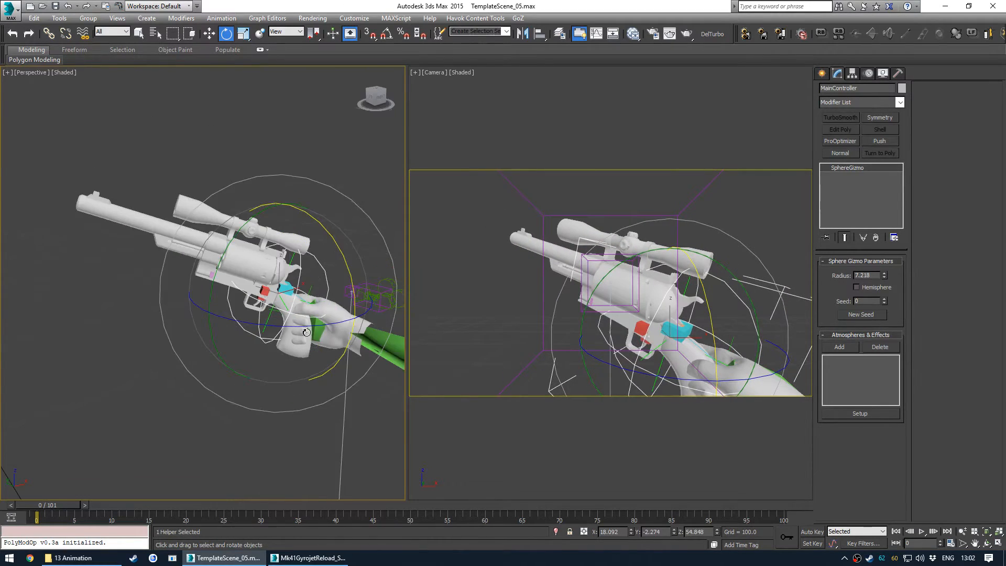
- Undo the MainController's test rotations to restore the rig's pose
mouse_move(320, 347)
alt+middle_down()
mouse_move(364, 348)
mouse_move(318, 342)
mouse_move(333, 336)
alt+middle_up()
scroll(319, 339, down, 5)
scroll(335, 331, up, 5)
key(ctrl+z)
key(ctrl+z)
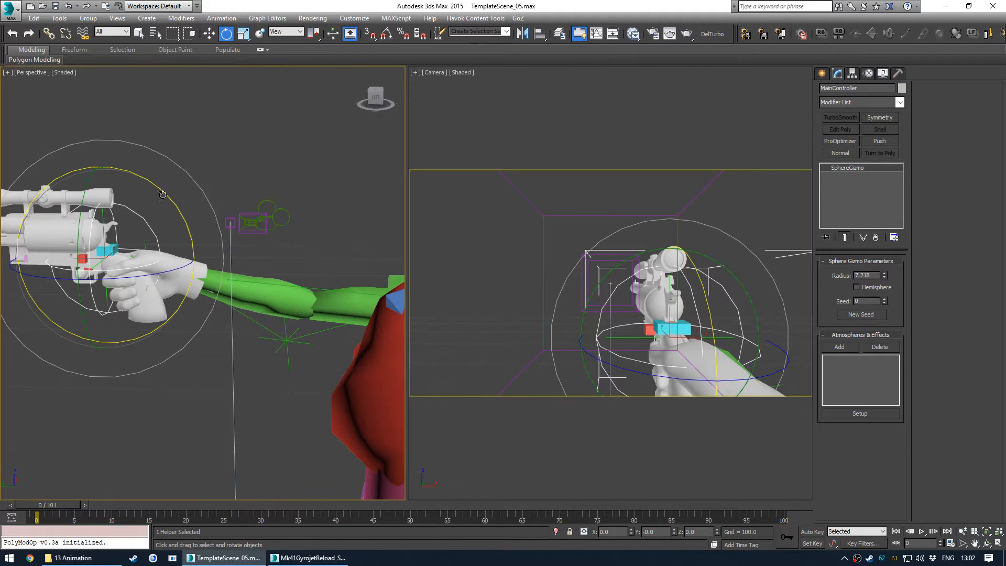
- Move and rotate the weaponbone to adjust the revolver's position and angle in the right hand
key(w)
mouse_move(81, 221)
mouse_down()
mouse_move(126, 226)
mouse_move(152, 283)
mouse_move(142, 220)
mouse_move(22, 183)
mouse_move(102, 233)
mouse_move(146, 283)
mouse_move(103, 229)
mouse_move(65, 215)
mouse_move(43, 220)
mouse_move(66, 211)
mouse_move(132, 246)
mouse_move(64, 205)
mouse_move(44, 212)
mouse_move(130, 232)
mouse_move(90, 225)
mouse_up()
middle_drag(204, 275, 222, 237)
key(e)
drag(223, 239, 230, 261)
key(w)
alt+middle_drag(229, 261, 198, 231)
right_click(523, 244)
key(j)
mouse_move(189, 213)
mouse_down()
mouse_move(216, 225)
mouse_move(188, 199)
mouse_up()
alt+middle_drag(147, 223, 164, 251)
click(189, 253)
key(e)
mouse_move(215, 229)
mouse_down()
mouse_move(229, 224)
mouse_move(134, 249)
mouse_move(225, 233)
mouse_up()
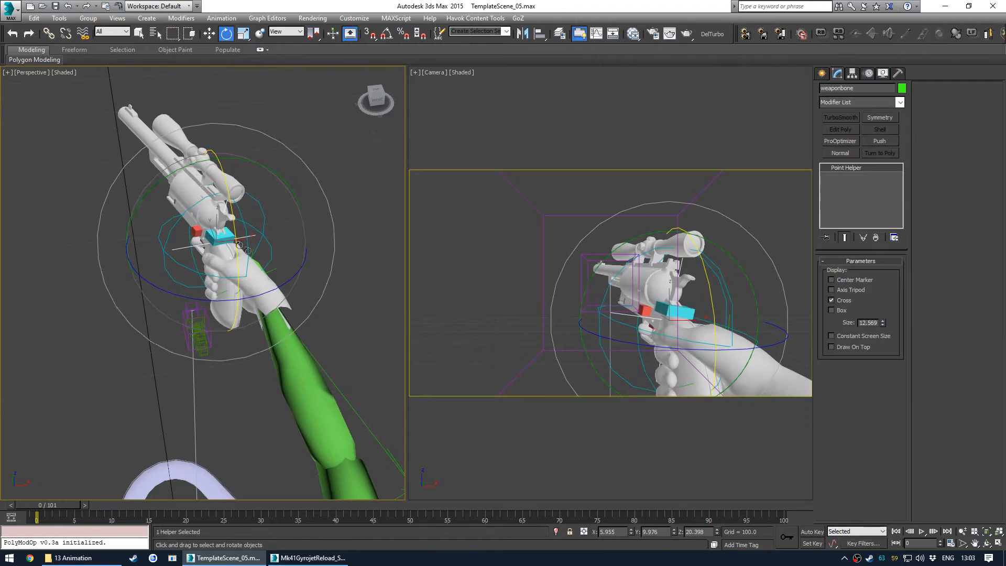
- Undo part of the weaponbone adjustment and move it again to refine the revolver's fit in the hand
key(ctrl+z)
click(267, 261)
key(ctrl+z)
key(ctrl+z)
alt+middle_drag(247, 294, 275, 278)
key(q)
click(128, 347)
middle_drag(194, 330, 188, 326)
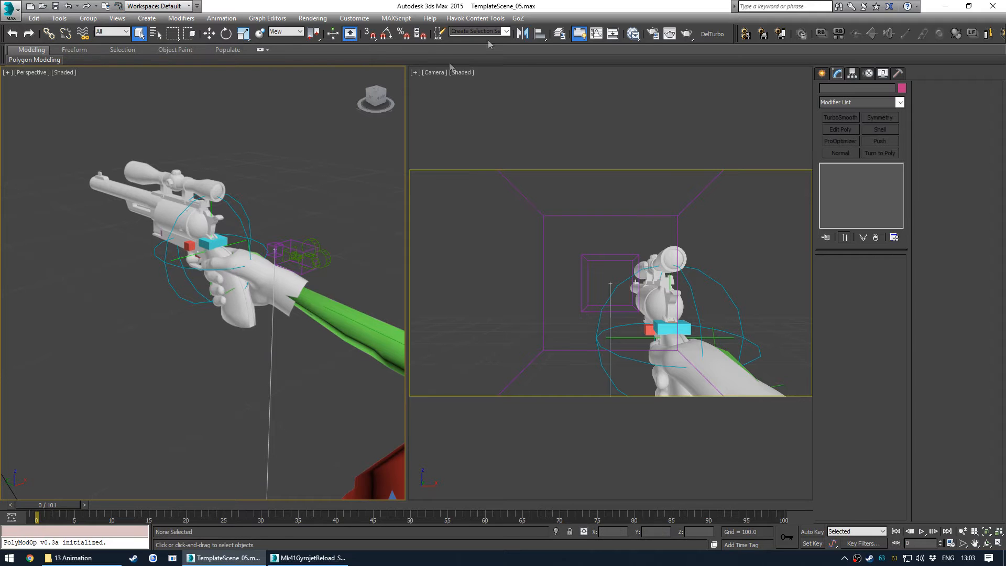
- Open the Schematic View and select Bip_RWeapon together with its child weapon bones
click(530, 279)
click(613, 34)
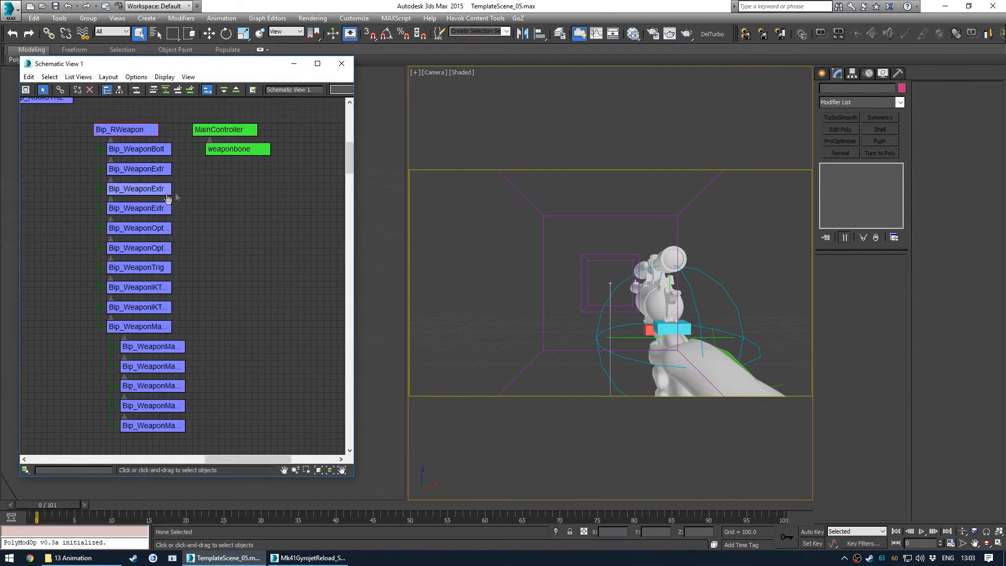
middle_drag(106, 148, 149, 129)
drag(148, 188, 188, 427)
scroll(202, 386, up, 2)
mouse_move(229, 330)
middle_down()
mouse_move(241, 313)
mouse_move(242, 385)
middle_up()
middle_drag(246, 239, 254, 386)
scroll(259, 301, down, 1)
mouse_move(150, 332)
middle_down()
mouse_move(110, 311)
mouse_move(87, 317)
middle_up()
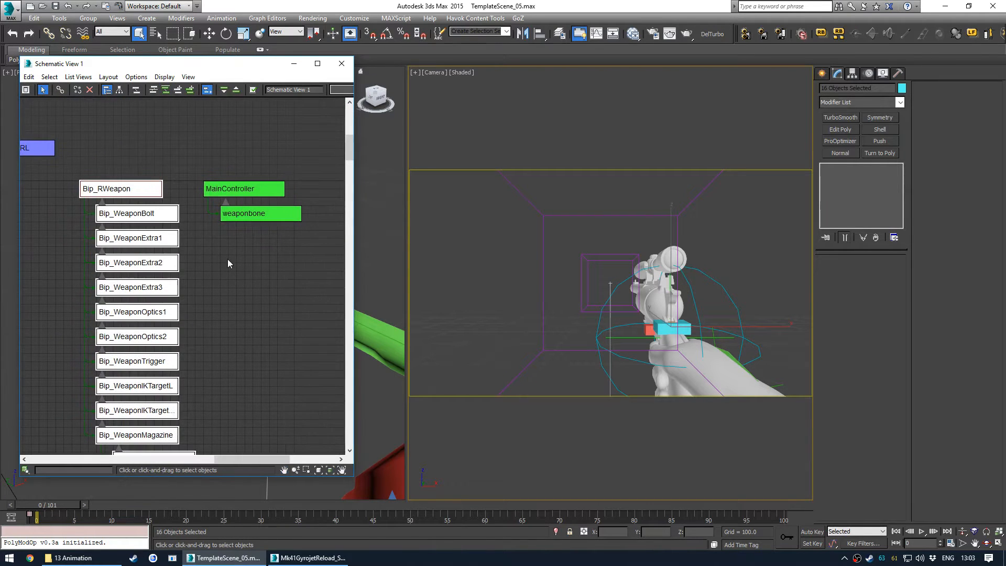
middle_drag(227, 259, 208, 261)
ctrl+drag(204, 154, 235, 216)
middle_drag(167, 276, 312, 231)
middle_drag(175, 287, 300, 239)
scroll(300, 239, down, 1)
middle_drag(201, 255, 225, 254)
scroll(181, 231, down, 3)
middle_drag(248, 373, 222, 230)
middle_drag(249, 314, 241, 242)
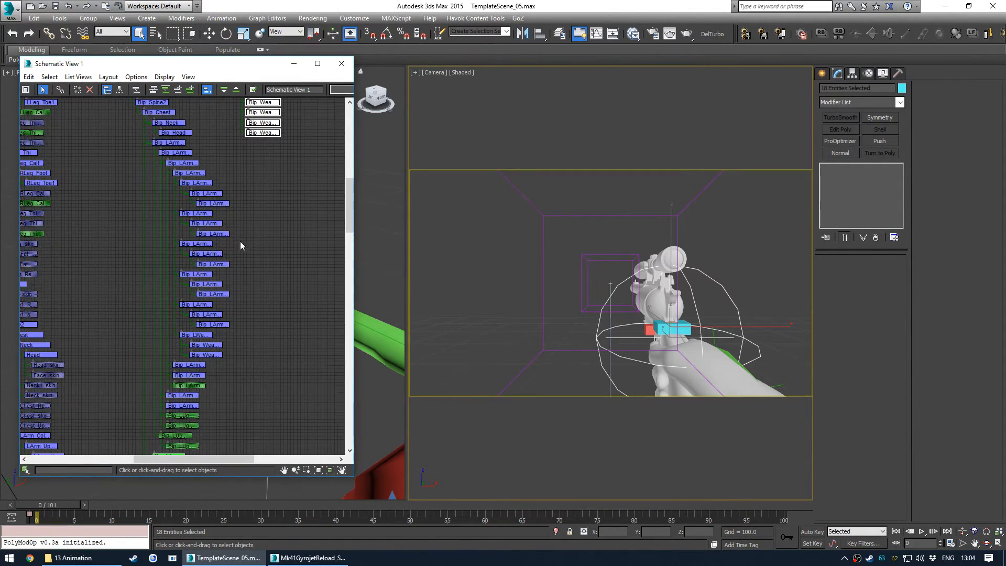
- Add the right arm and hand bones to the selection in the Schematic View and close it
scroll(163, 242, down, 3)
middle_drag(192, 336, 220, 266)
middle_drag(232, 388, 261, 230)
scroll(250, 281, up, 5)
middle_drag(272, 282, 288, 195)
scroll(281, 229, up, 2)
middle_drag(281, 228, 251, 334)
middle_drag(251, 136, 271, 239)
scroll(239, 227, down, 1)
scroll(260, 312, down, 1)
middle_drag(262, 315, 257, 211)
scroll(255, 211, up, 2)
scroll(254, 209, up, 1)
scroll(256, 205, down, 1)
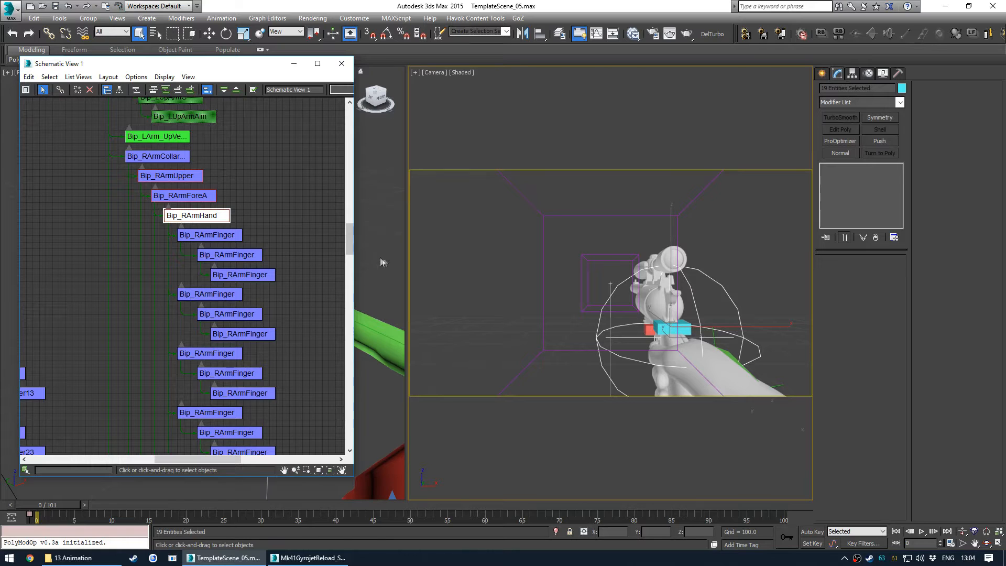
middle_drag(213, 214, 213, 277)
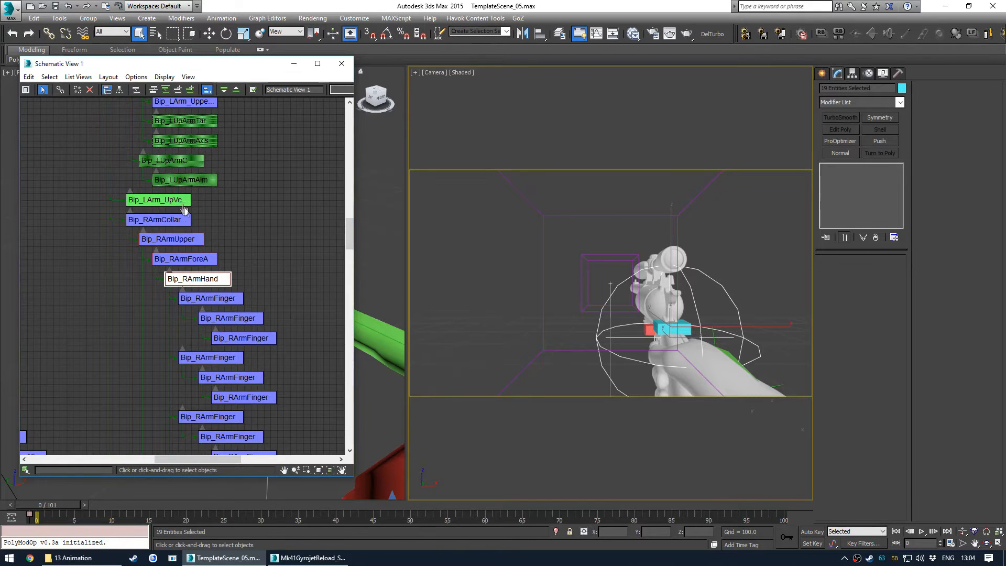
click(341, 64)
alt+middle_drag(251, 236, 261, 239)
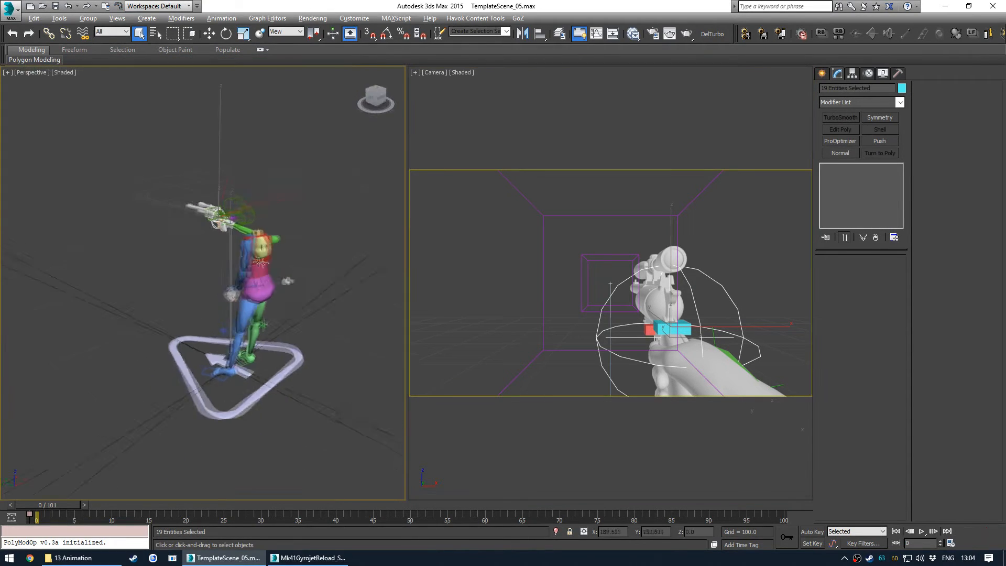
- Add the remaining handles to the selection in the viewport and save it as the allhandles named selection set
scroll(261, 239, up, 3)
scroll(233, 329, up, 2)
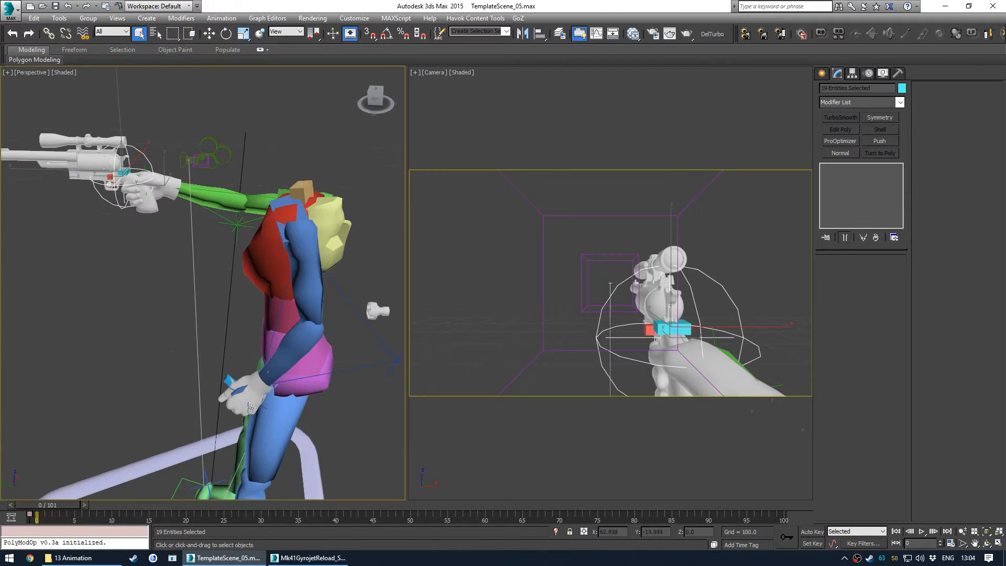
alt+middle_drag(256, 409, 310, 404)
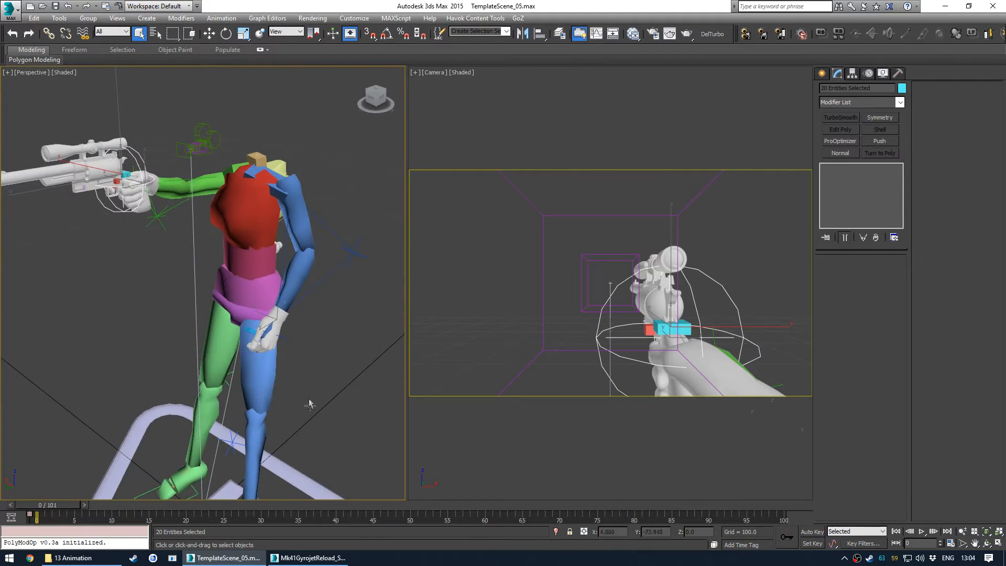
alt+middle_drag(282, 336, 205, 258)
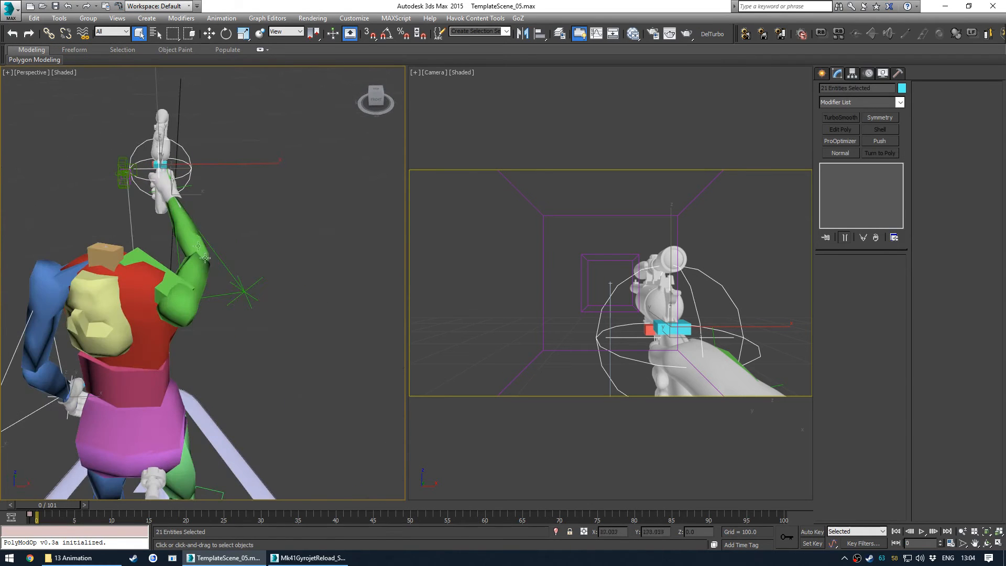
alt+middle_drag(258, 281, 213, 272)
key(shift+g)
key(shift+g)
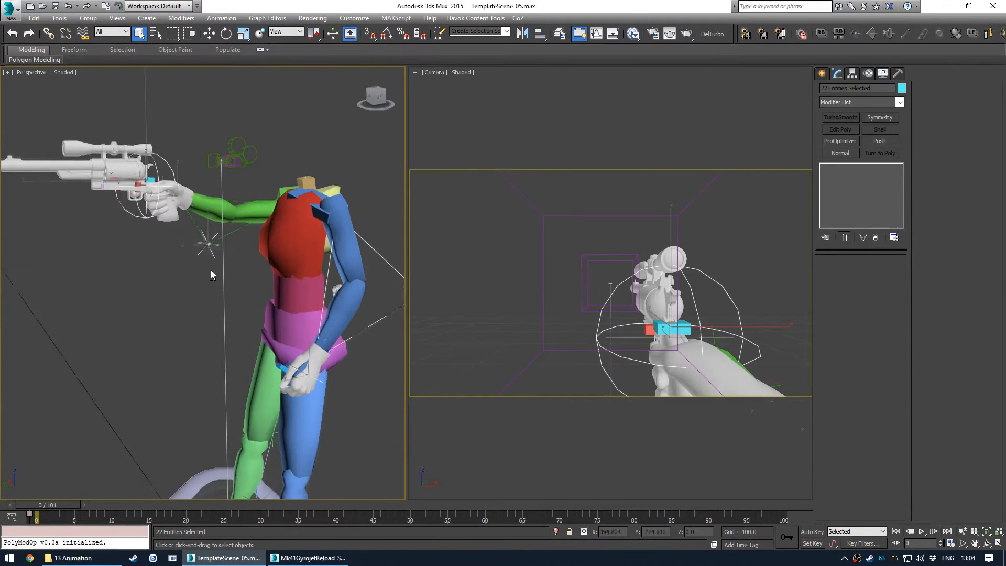
scroll(175, 182, up, 5)
alt+middle_drag(175, 182, 287, 269)
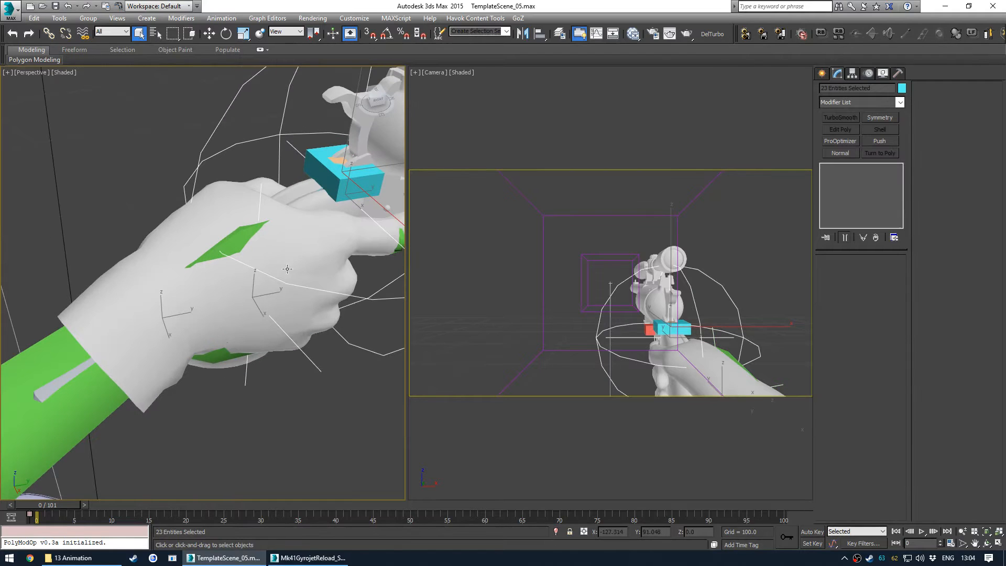
alt+middle_drag(231, 239, 425, 291)
key(shift+g)
scroll(278, 266, down, 4)
key(shift+g)
scroll(269, 260, up, 5)
alt+middle_drag(269, 260, 454, 266)
alt+middle_drag(239, 255, 459, 56)
scroll(263, 254, down, 3)
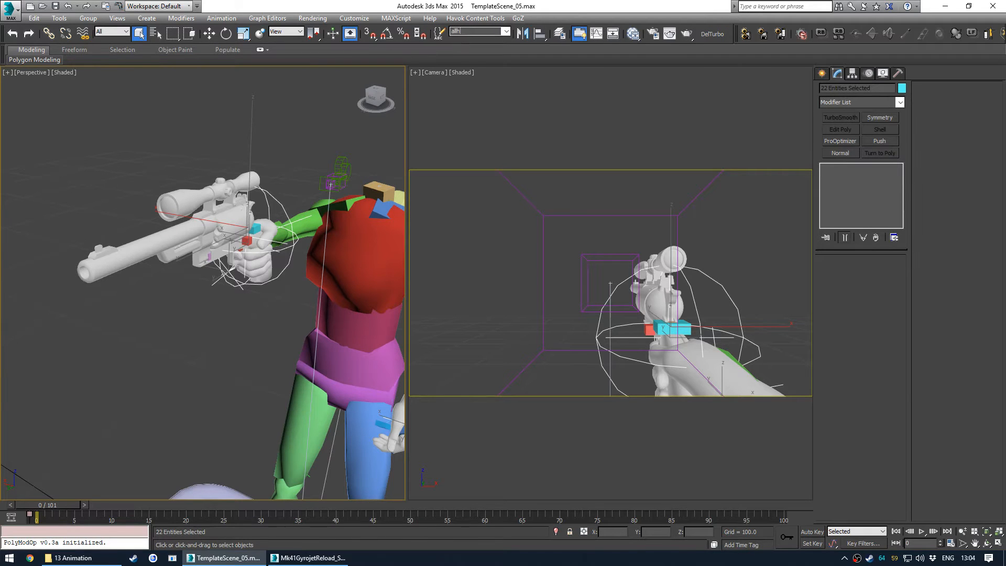
- Recall the allhandles selection set and reopen the Schematic View at the right finger bones
click(169, 346)
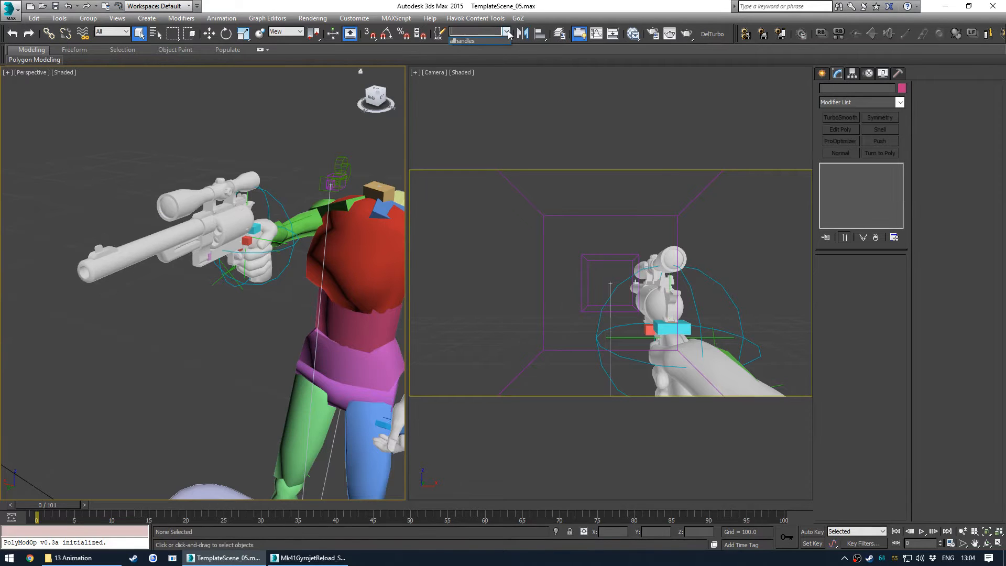
click(484, 41)
alt+middle_drag(241, 246, 157, 250)
click(150, 285)
key(h)
scroll(191, 261, down, 3)
scroll(190, 261, down, 2)
scroll(239, 207, up, 6)
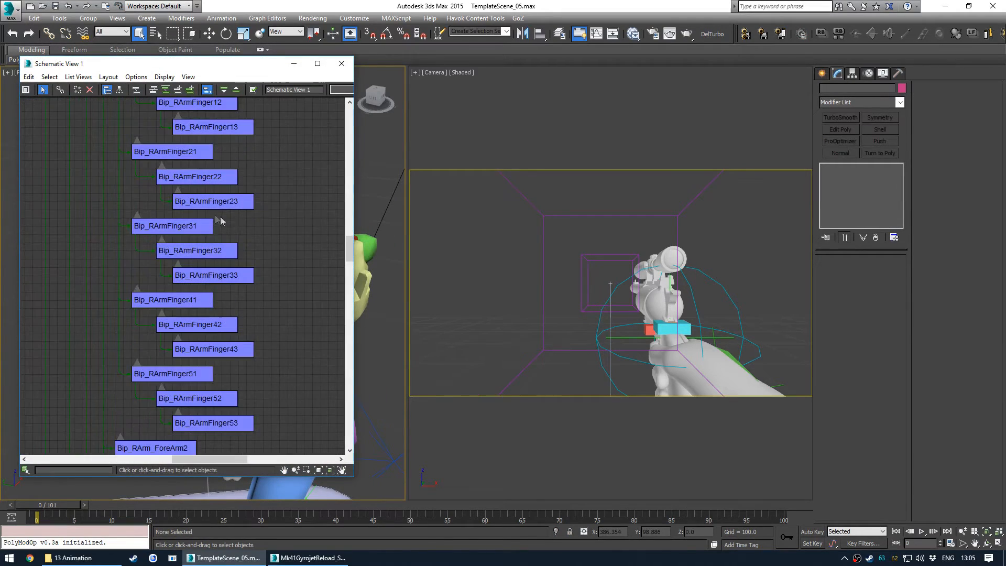
- Select the right-hand finger bones in the Schematic View and inspect Bip_RArmFinger21 and Bip_RArmFinger11
drag(246, 128, 172, 404)
middle_drag(175, 163, 251, 236)
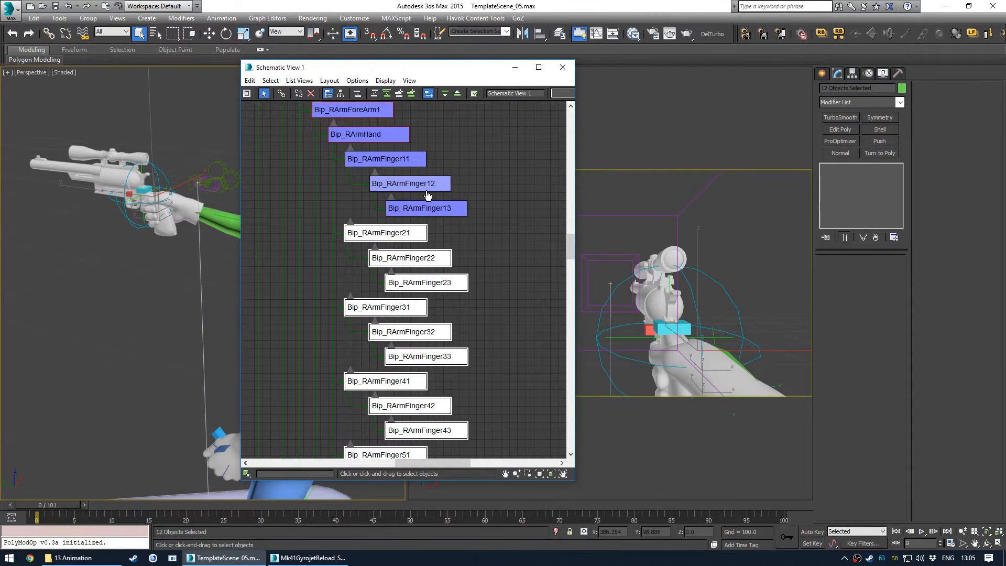
alt+middle_drag(169, 217, 108, 285)
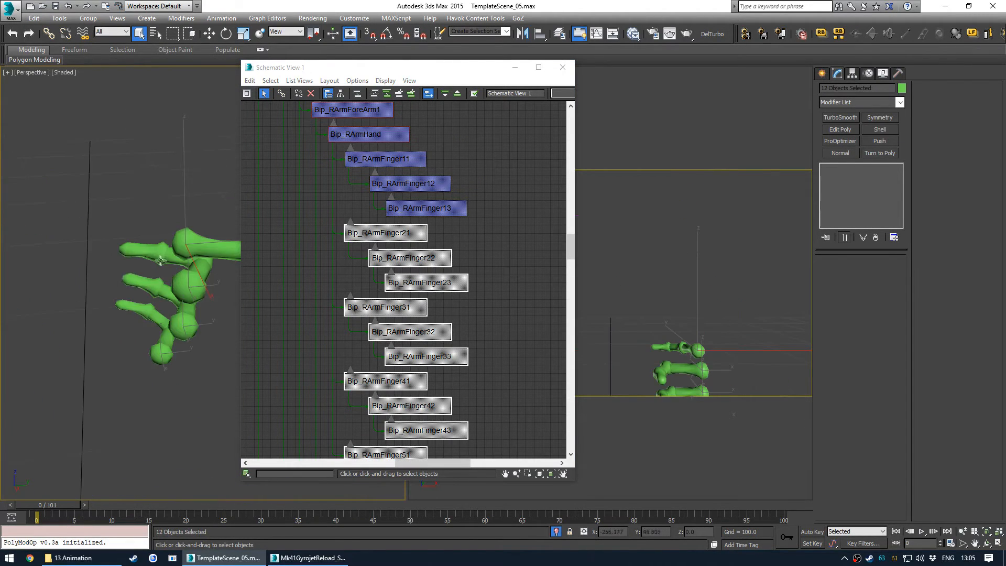
alt+middle_drag(160, 260, 113, 194)
click(180, 230)
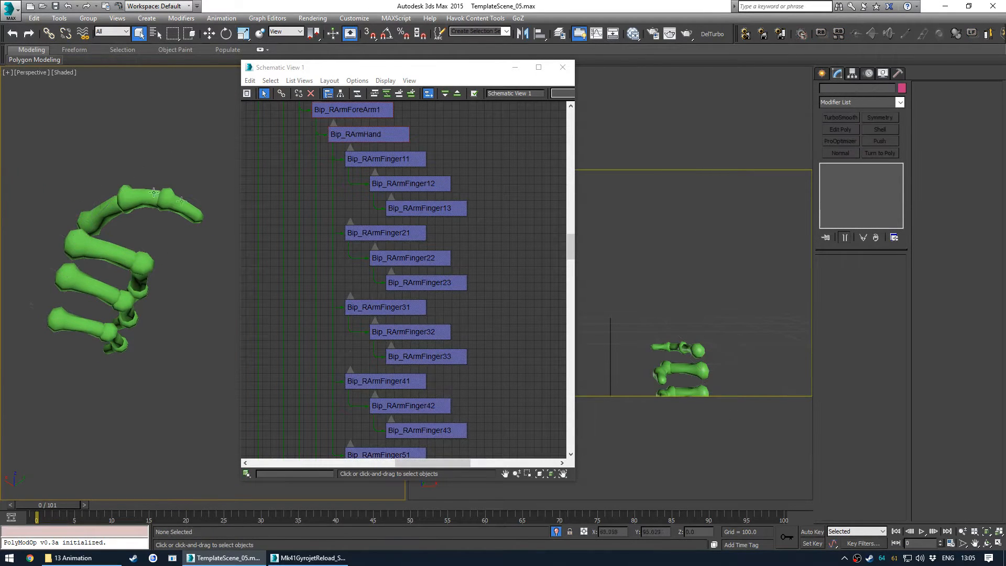
click(402, 239)
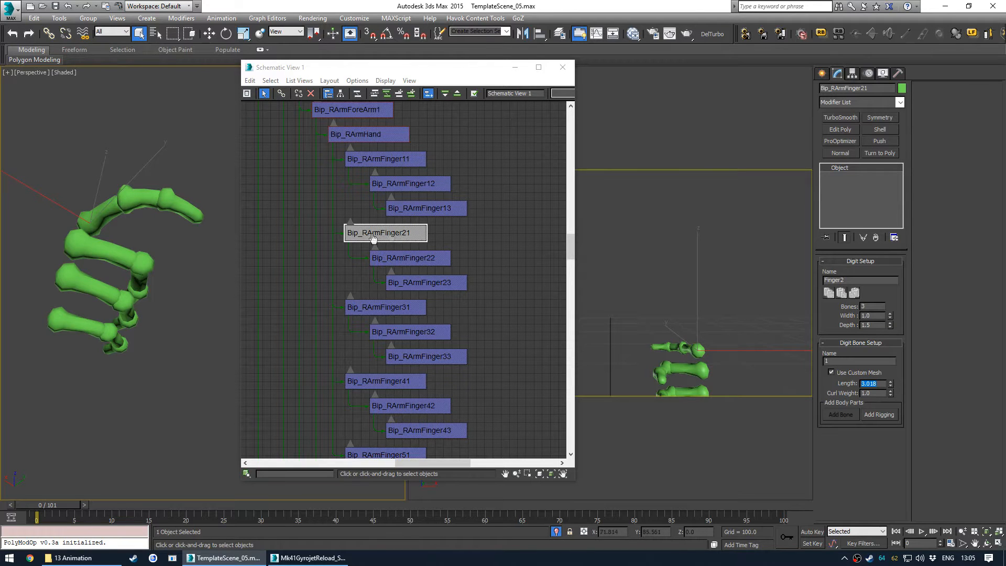
click(400, 167)
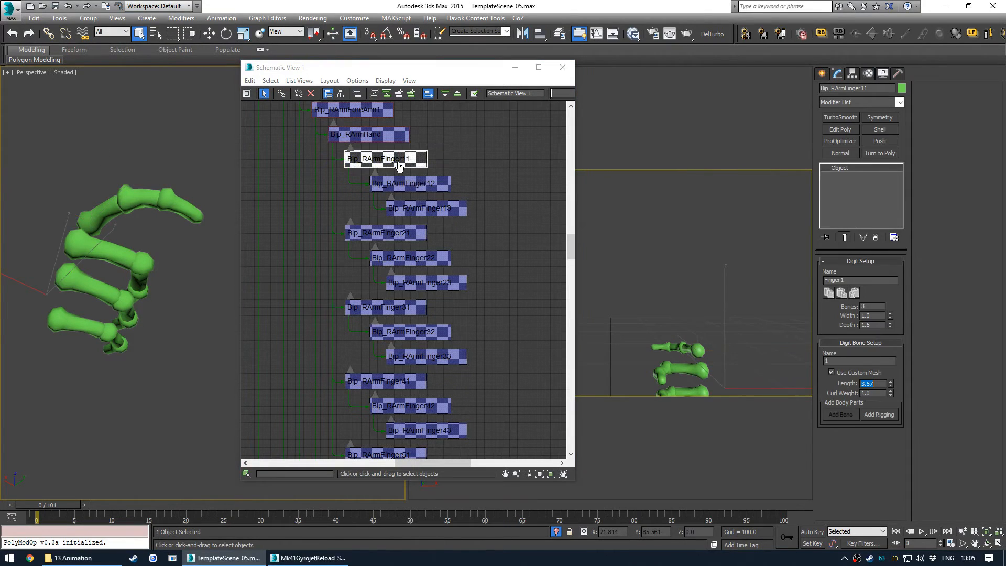
- Examine the right finger chain by selecting Bip_RArmFinger11, 12 and 13 individually in the Schematic View
drag(494, 152, 402, 428)
scroll(404, 341, down, 2)
middle_drag(411, 350, 407, 286)
scroll(425, 387, up, 3)
ctrl+drag(464, 318, 388, 378)
middle_drag(134, 283, 173, 290)
middle_drag(173, 290, 103, 301)
click(463, 134)
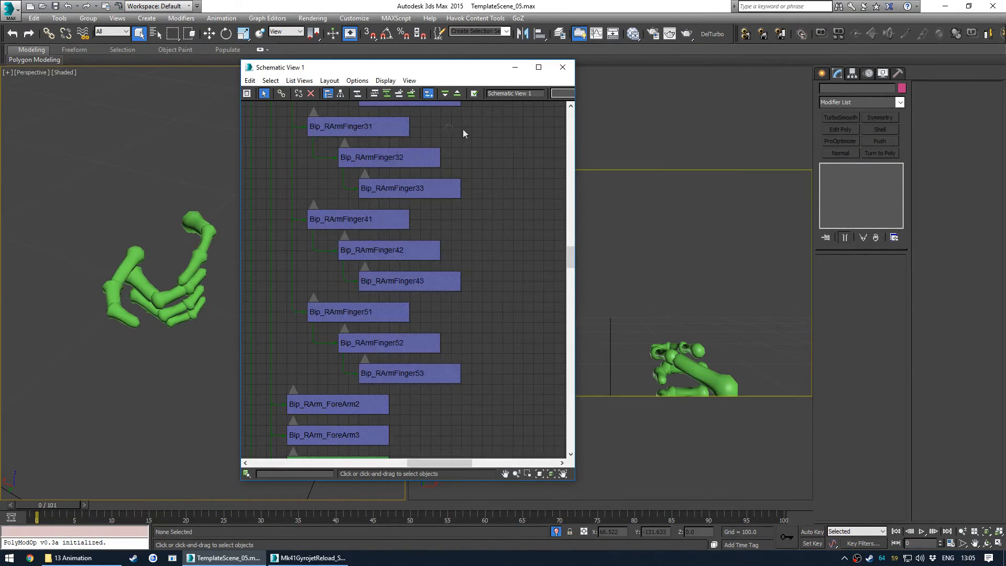
middle_drag(451, 129, 463, 330)
click(390, 189)
scroll(185, 299, up, 5)
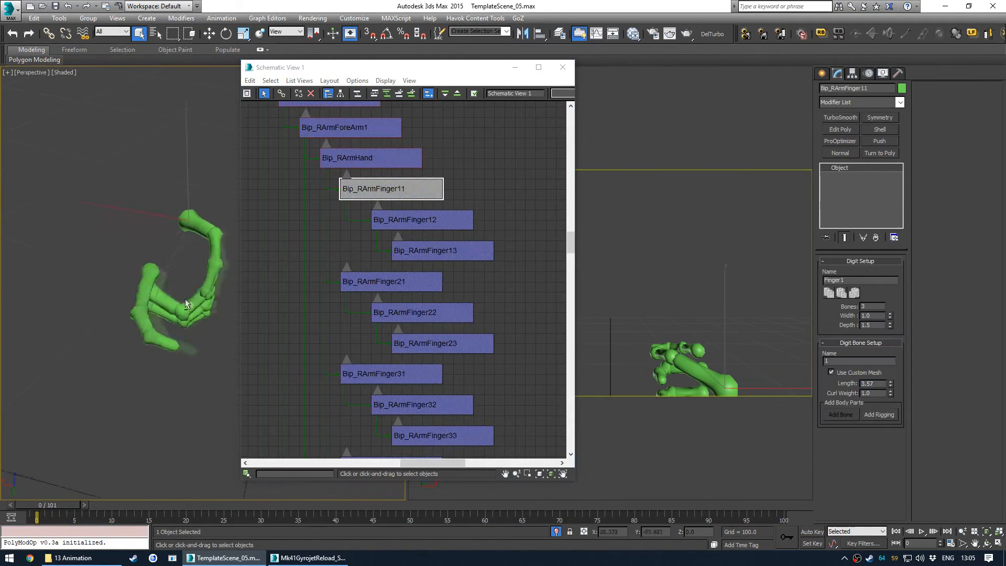
mouse_move(225, 305)
alt+middle_down()
mouse_move(213, 231)
mouse_move(214, 274)
mouse_move(236, 294)
alt+middle_up()
click(419, 220)
click(434, 257)
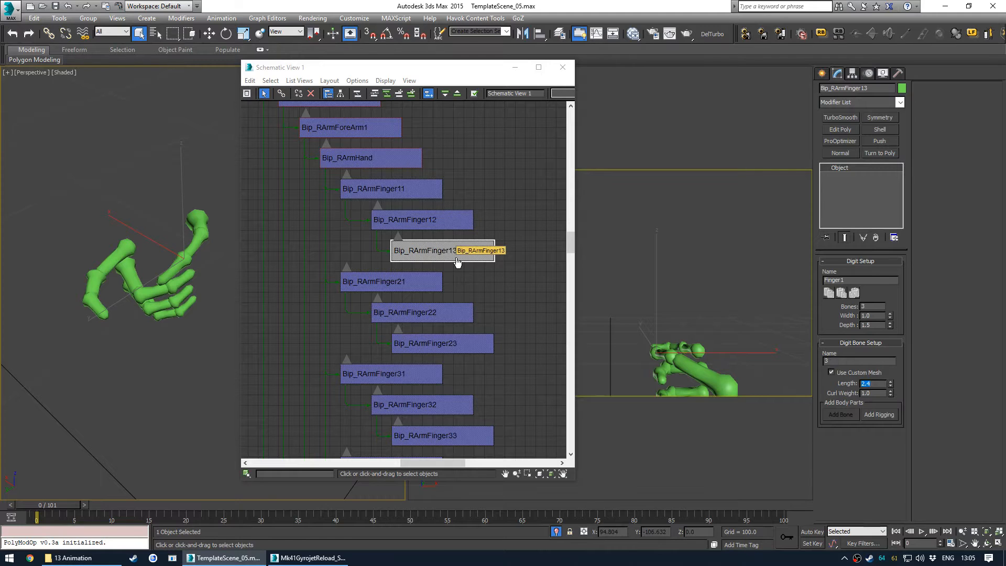
click(443, 218)
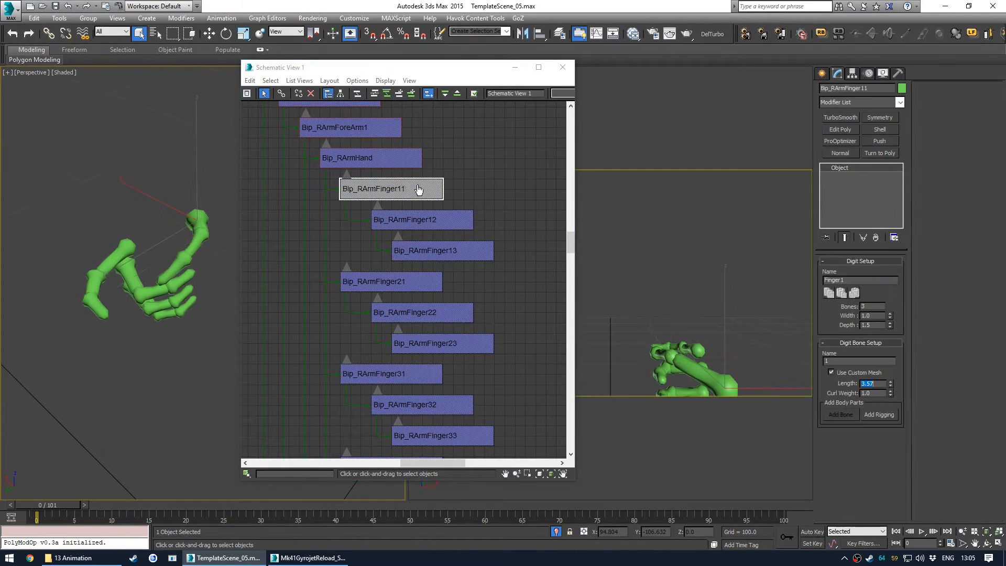
click(450, 221)
click(454, 251)
click(463, 346)
- Select all bones of right fingers 2 to 5 and save them as the rightfingers named selection set
middle_drag(501, 395, 451, 261)
scroll(439, 250, down, 1)
scroll(439, 250, down, 1)
key(F4)
alt+middle_drag(129, 274, 138, 269)
drag(477, 133, 429, 419)
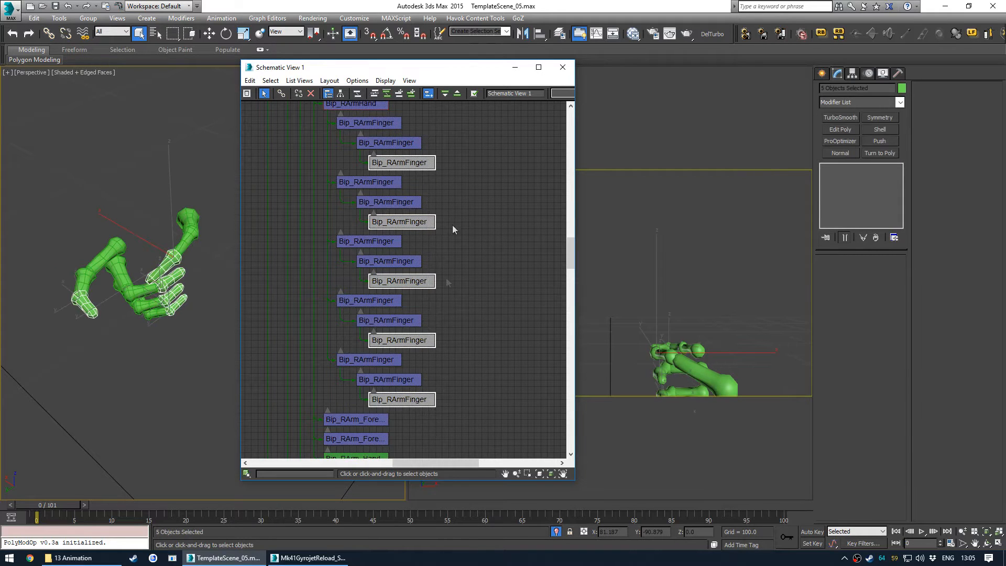
click(476, 125)
drag(476, 124, 417, 417)
alt+middle_drag(168, 299, 172, 259)
click(452, 180)
drag(454, 174, 400, 389)
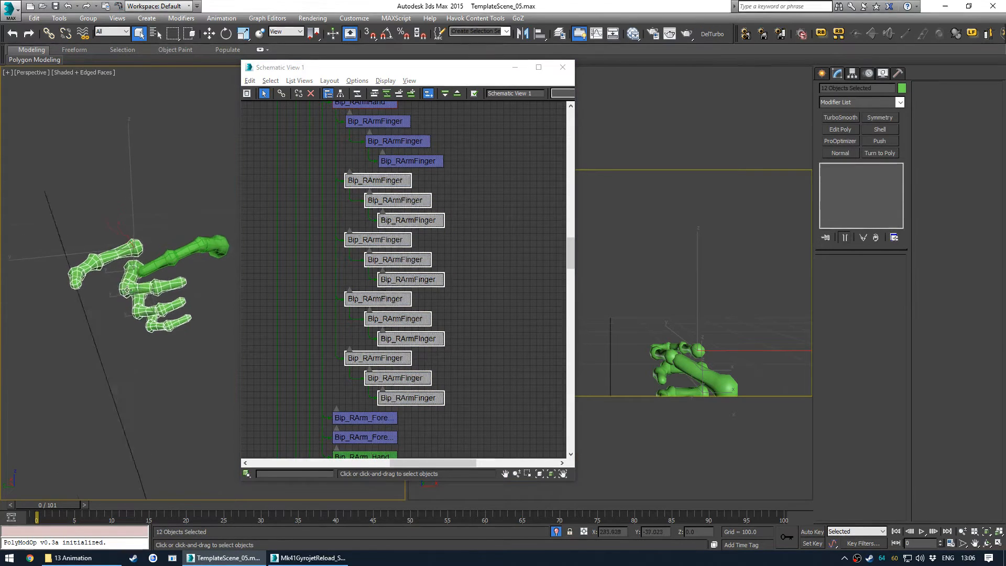
click(485, 33)
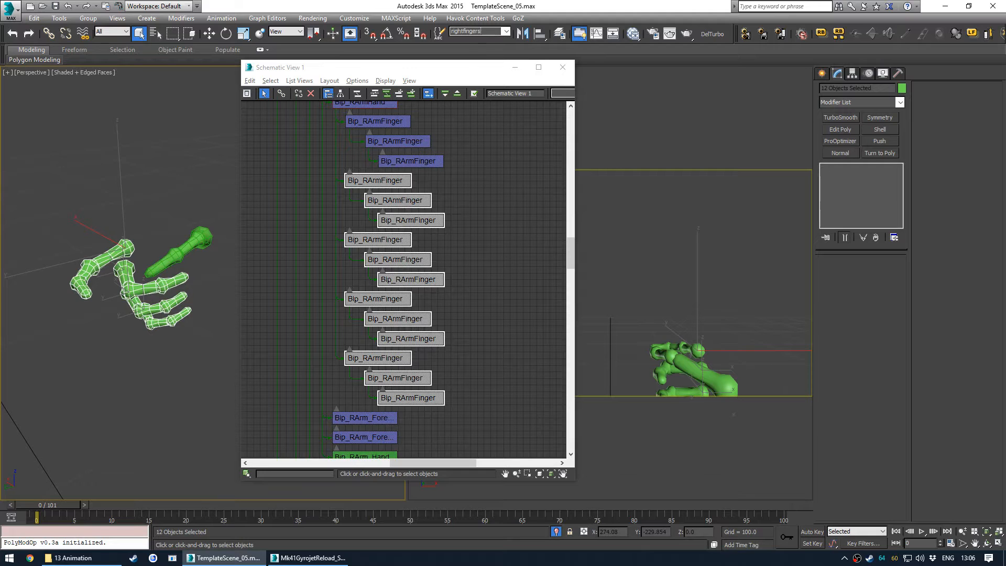
- Select every right finger bone including the Finger1 chain and save it as the rightfingers_all selection set
scroll(456, 126, up, 1)
ctrl+drag(457, 128, 399, 190)
middle_drag(147, 269, 164, 205)
click(482, 29)
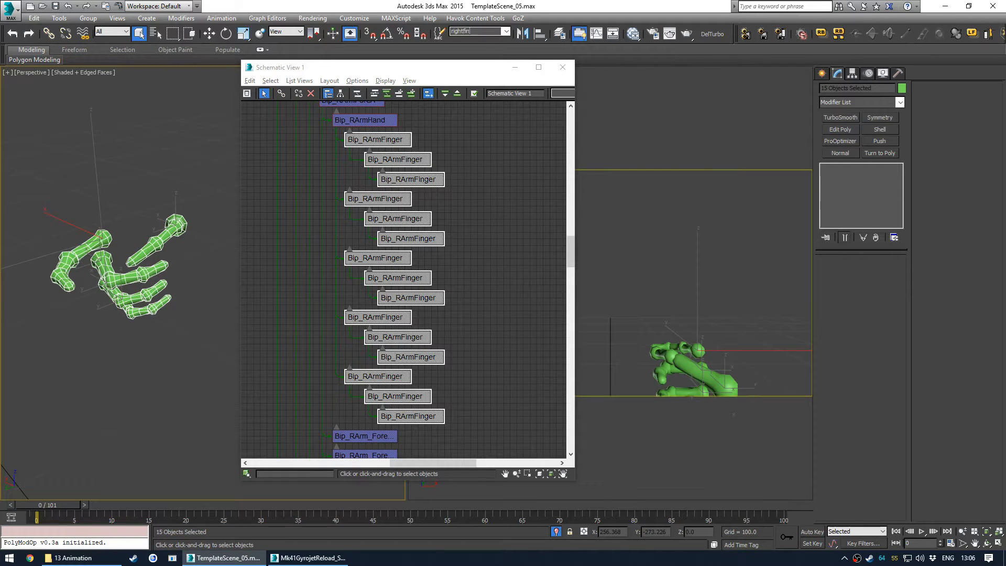
- Recall the rightfingers and rightfingers_all selection sets to check their contents
click(167, 189)
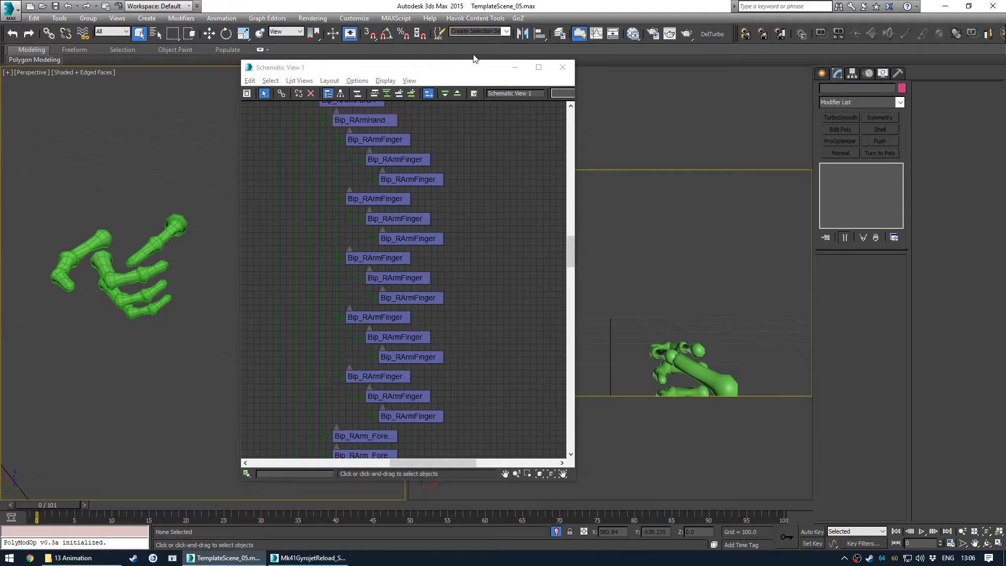
click(507, 32)
click(472, 44)
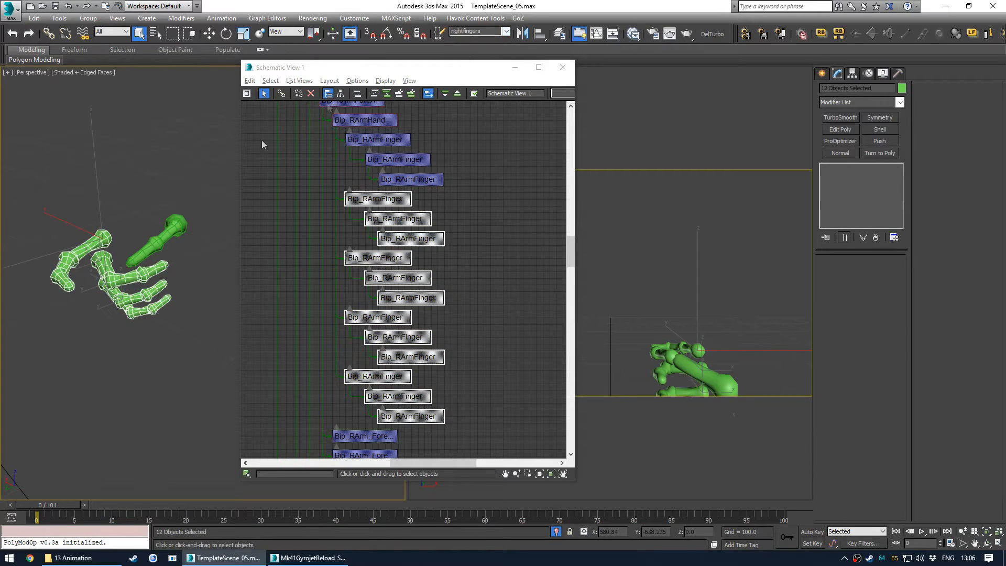
click(507, 33)
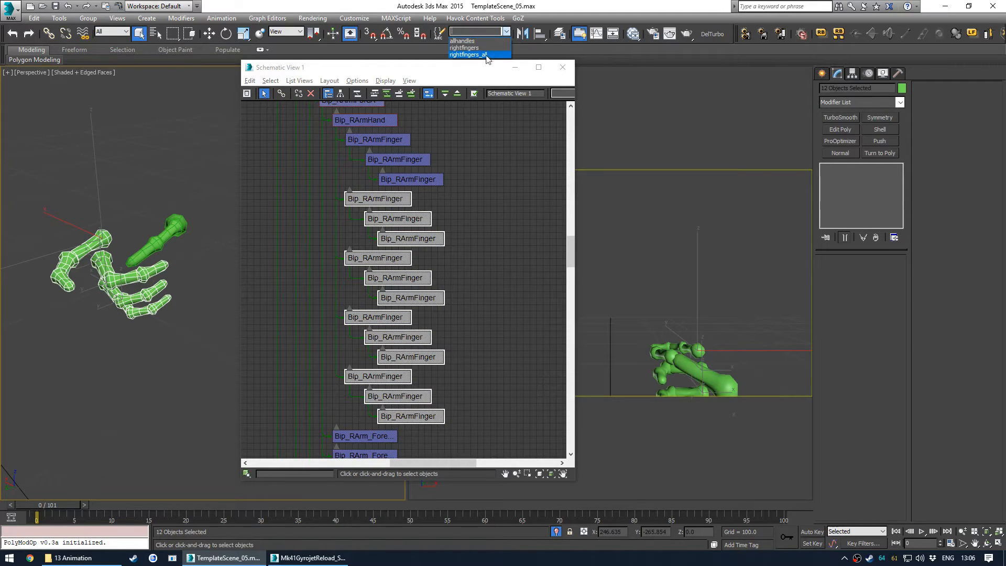
click(472, 51)
click(179, 155)
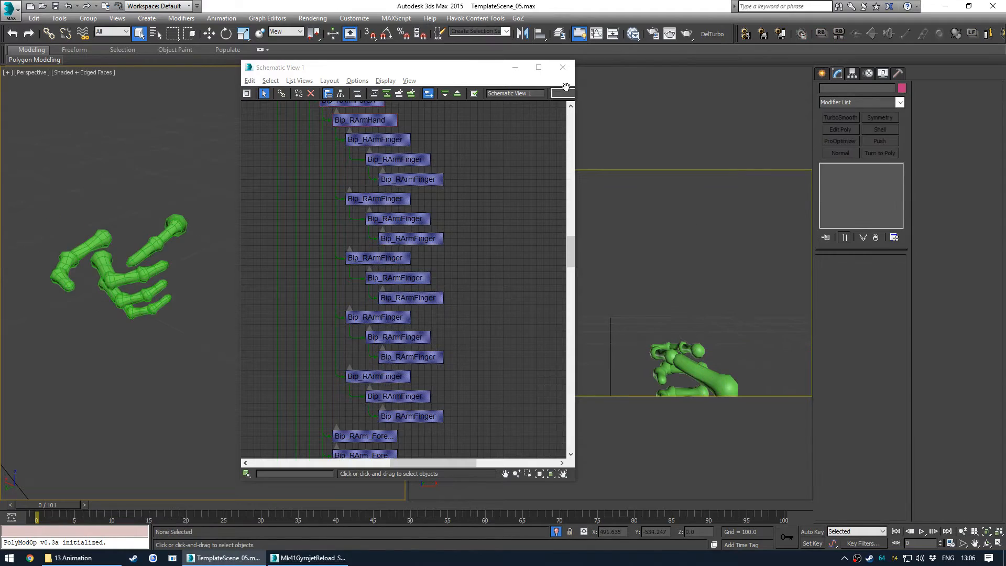
scroll(367, 241, down, 6)
scroll(427, 242, up, 8)
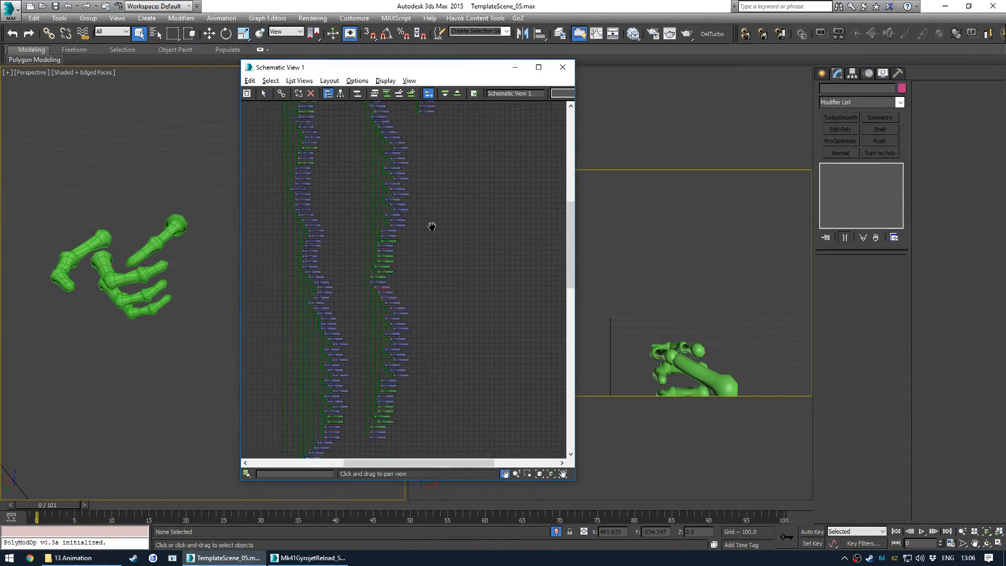
scroll(419, 304, down, 3)
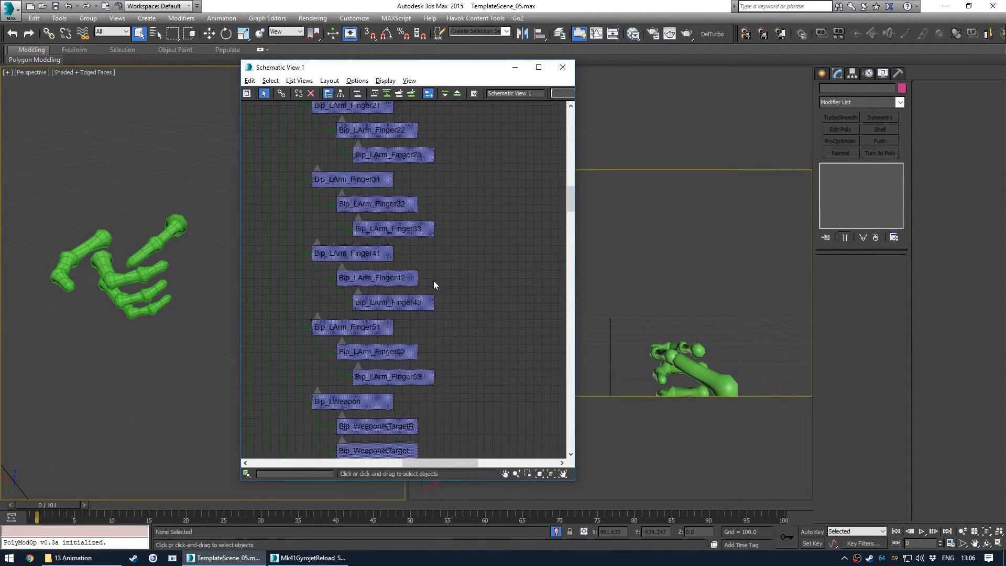
- Box-select the bones of left fingers 2 to 5 in the Schematic View and save them as the leftfingers selection set
scroll(436, 137, up, 4)
drag(450, 129, 393, 428)
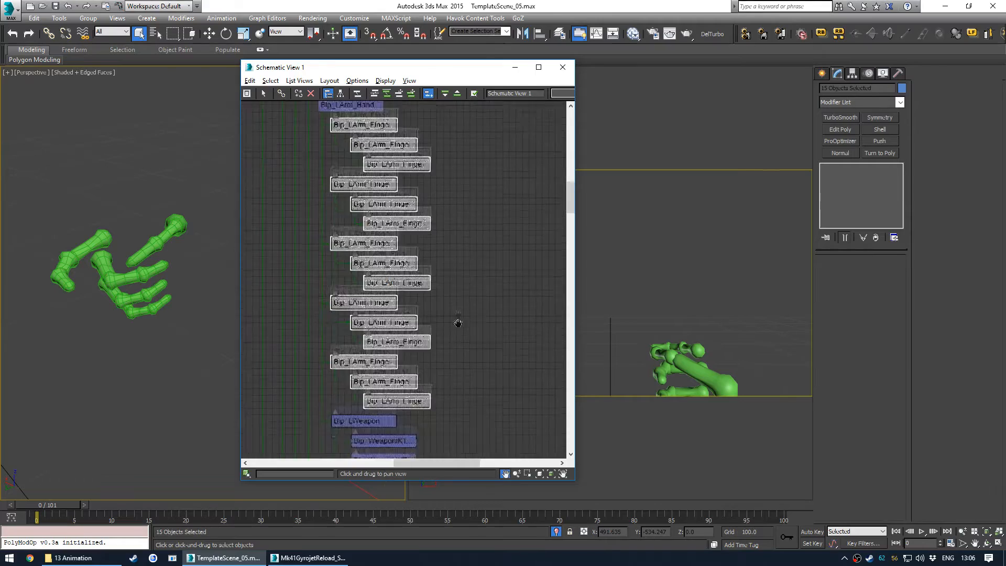
key(z)
alt+middle_drag(157, 293, 73, 281)
drag(426, 196, 375, 425)
click(478, 31)
text(leftfingers)
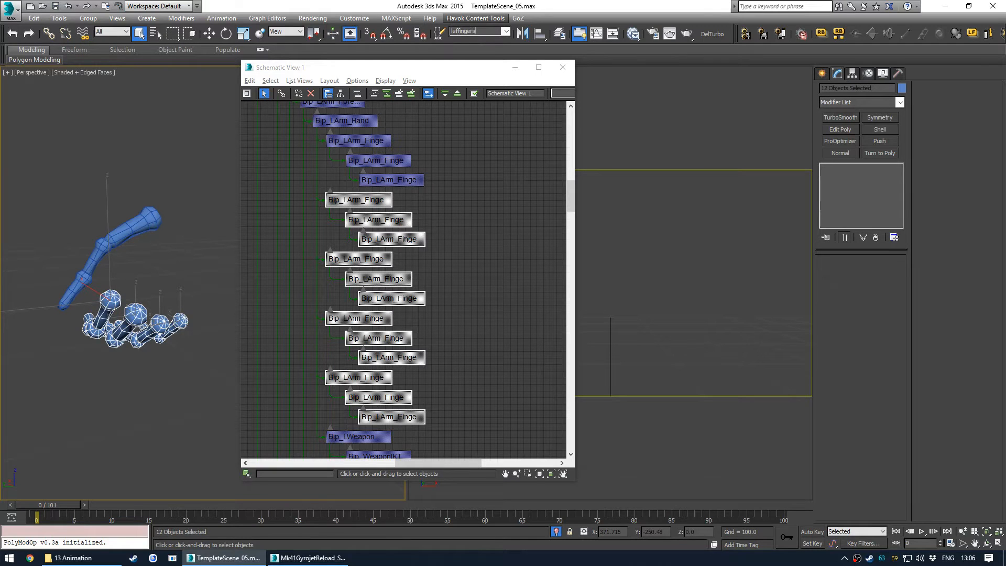
click(474, 32)
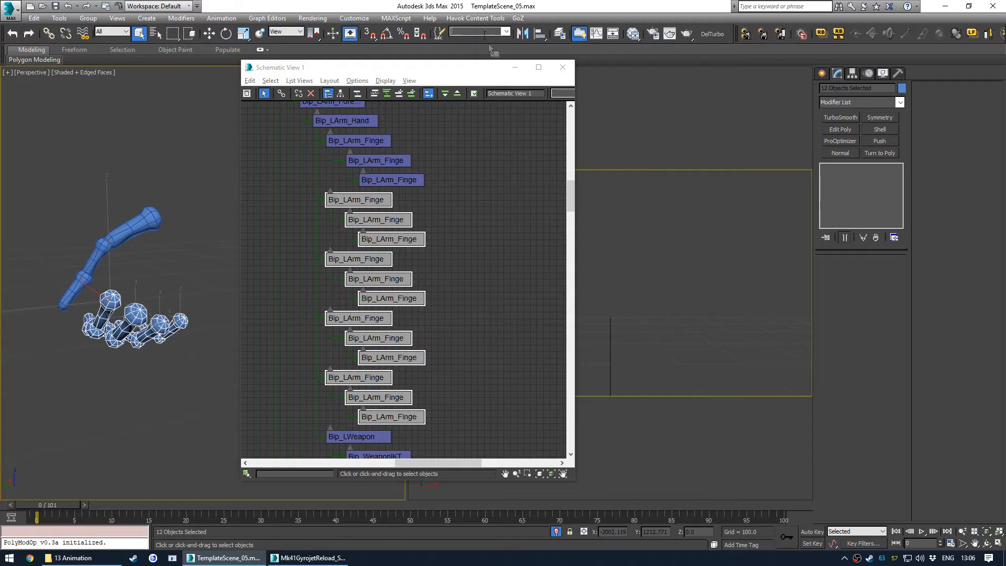
- Select every left finger bone including the Finger1 chain and save it as the leftfingers_all selection set
ctrl+drag(428, 133, 378, 182)
click(481, 30)
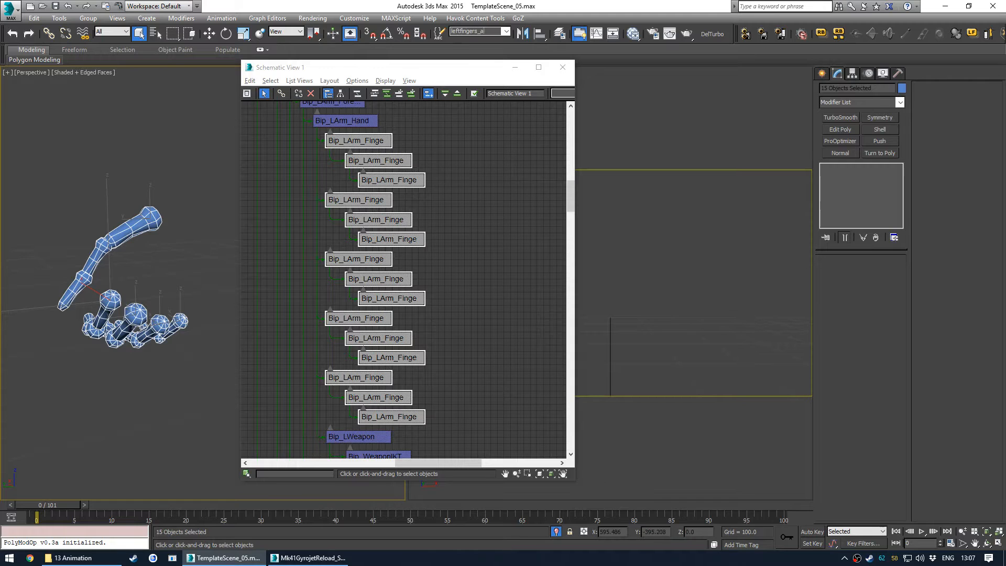
key(Return)
- Open the named selection sets manager and inspect the members of the leftfingers set
click(59, 20)
mouse_move(44, 21)
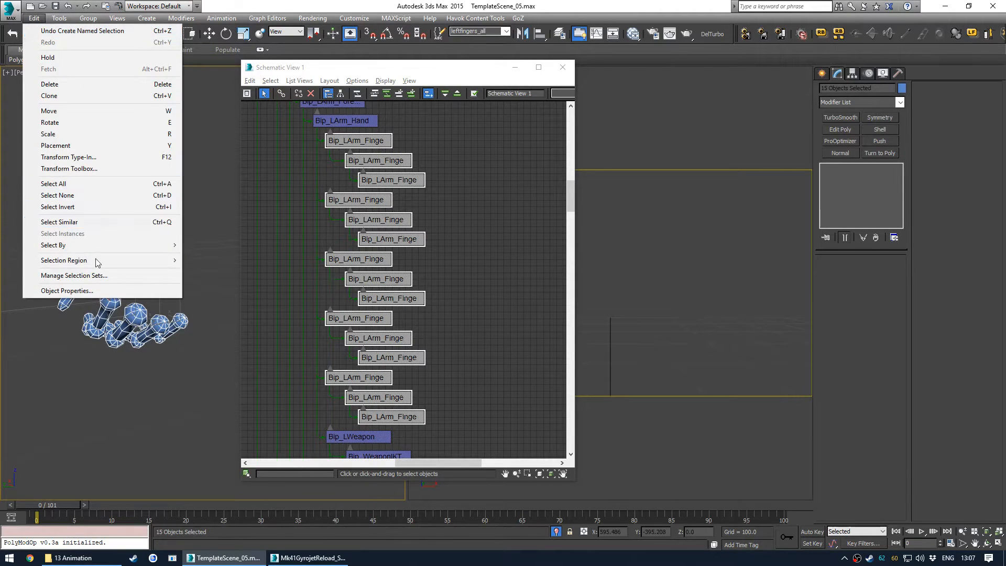
click(73, 276)
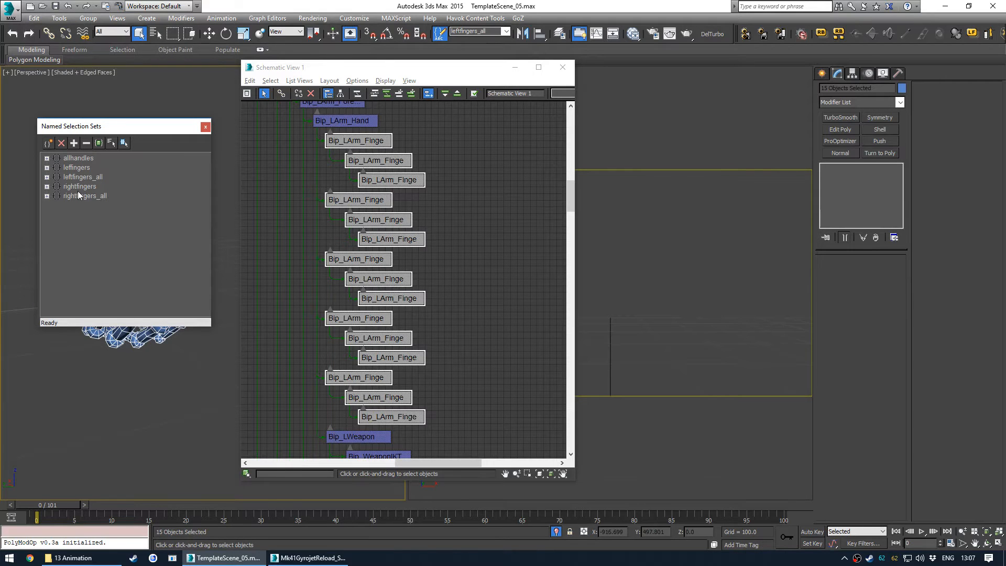
click(68, 169)
right_click(72, 168)
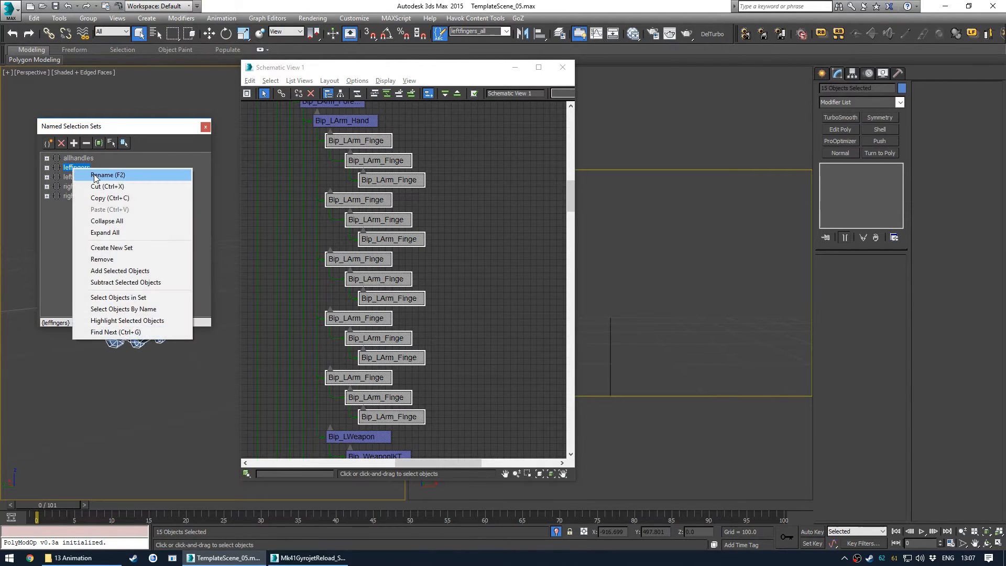
click(89, 175)
click(71, 168)
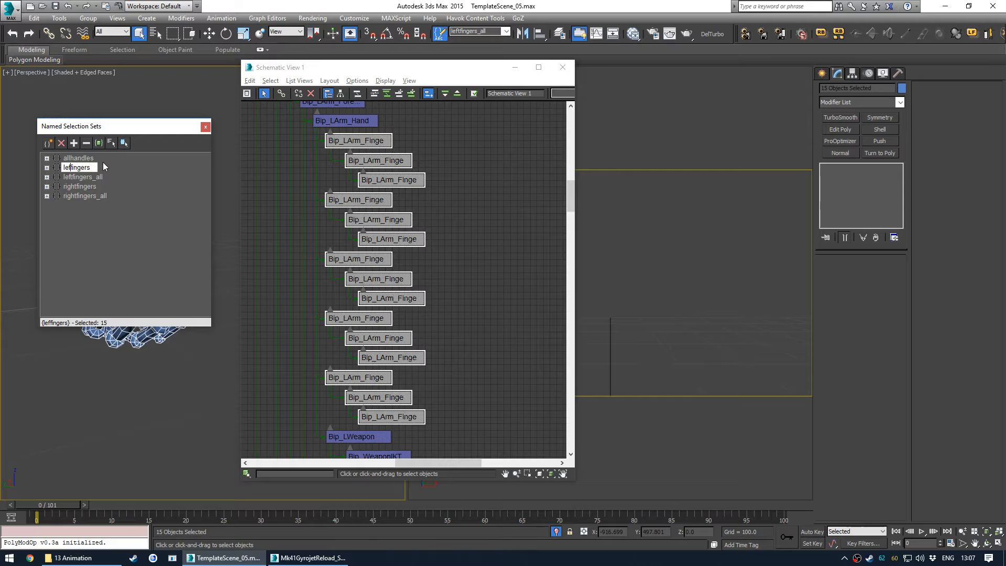
click(110, 224)
click(47, 168)
drag(116, 127, 93, 93)
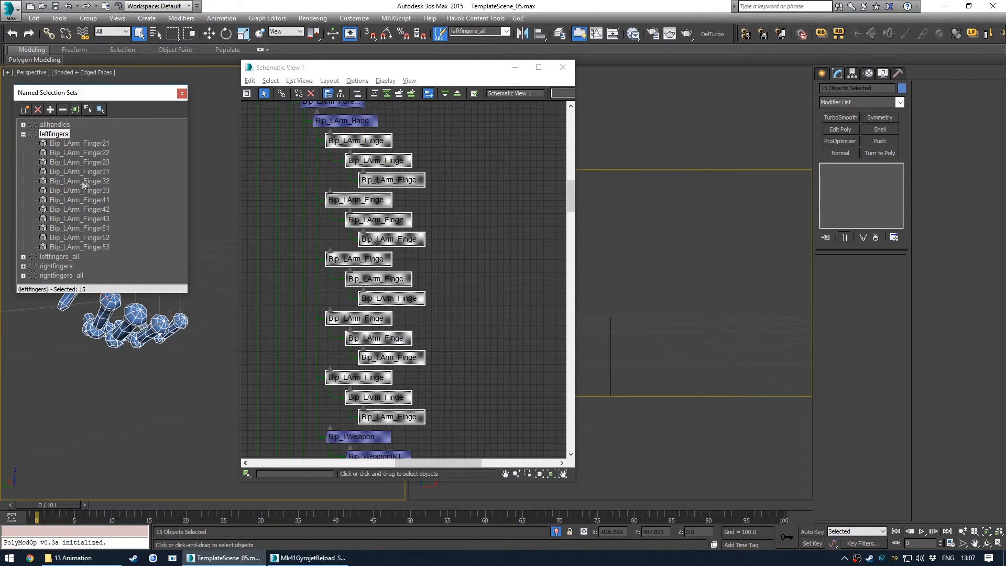
click(70, 143)
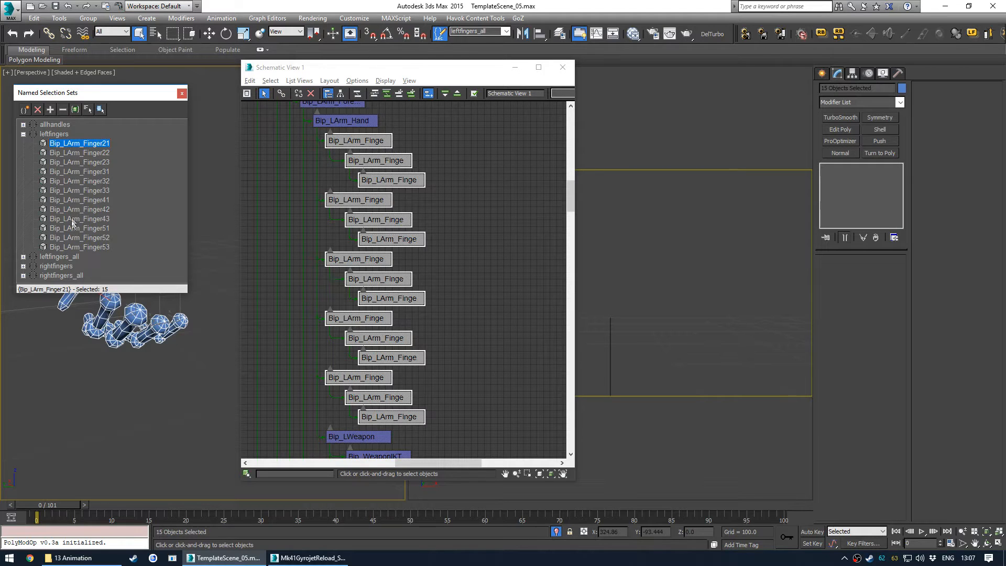
click(182, 94)
- Clear the selection and close the Schematic View
click(476, 239)
scroll(406, 194, down, 2)
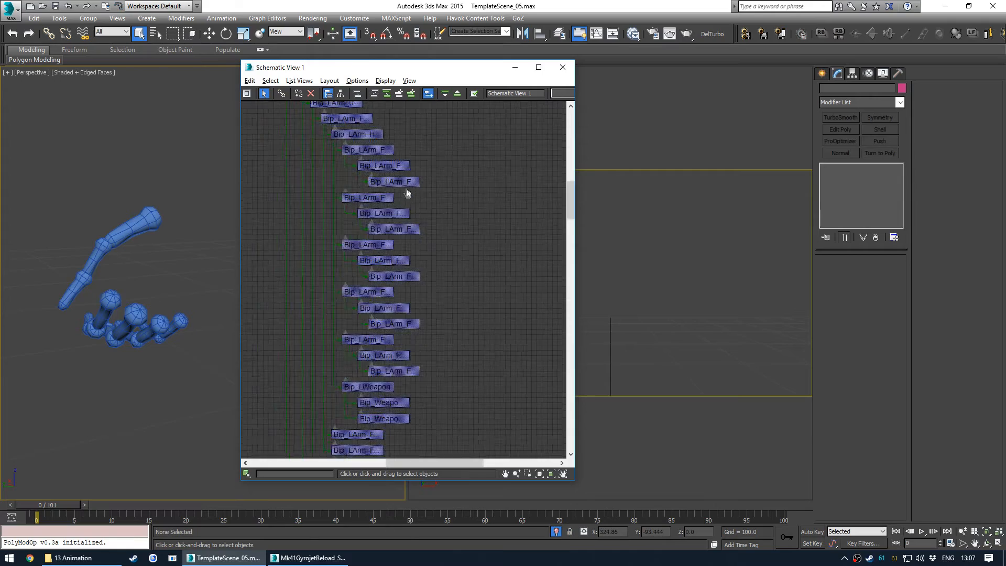
scroll(451, 263, up, 1)
middle_drag(395, 252, 472, 241)
scroll(452, 242, up, 1)
scroll(459, 236, down, 1)
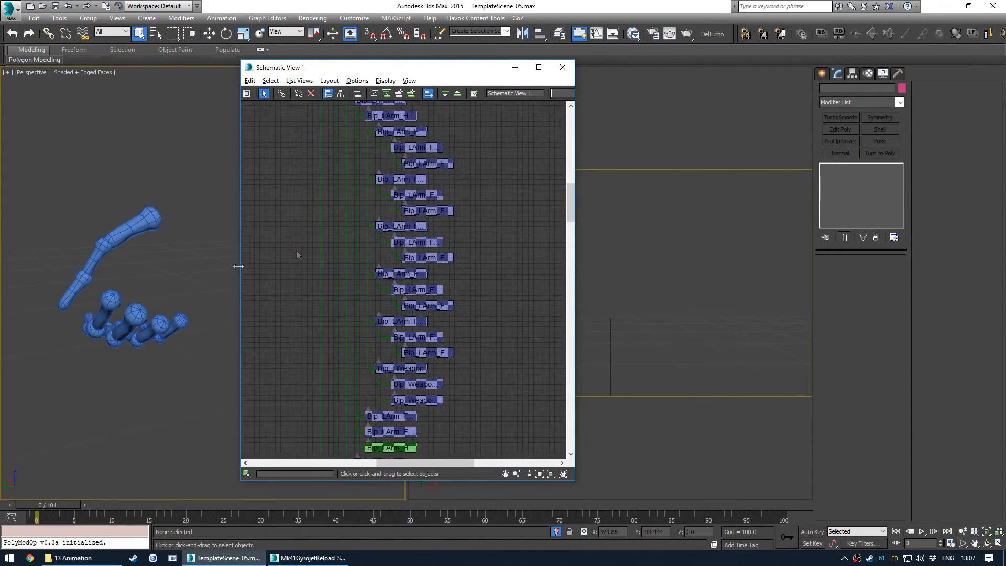
click(565, 69)
- Turn off edged faces in the perspective viewport while framing the character holding the revolver
mouse_move(207, 283)
middle_down()
mouse_move(269, 277)
mouse_move(203, 289)
mouse_move(131, 269)
mouse_move(298, 290)
middle_up()
scroll(262, 283, up, 6)
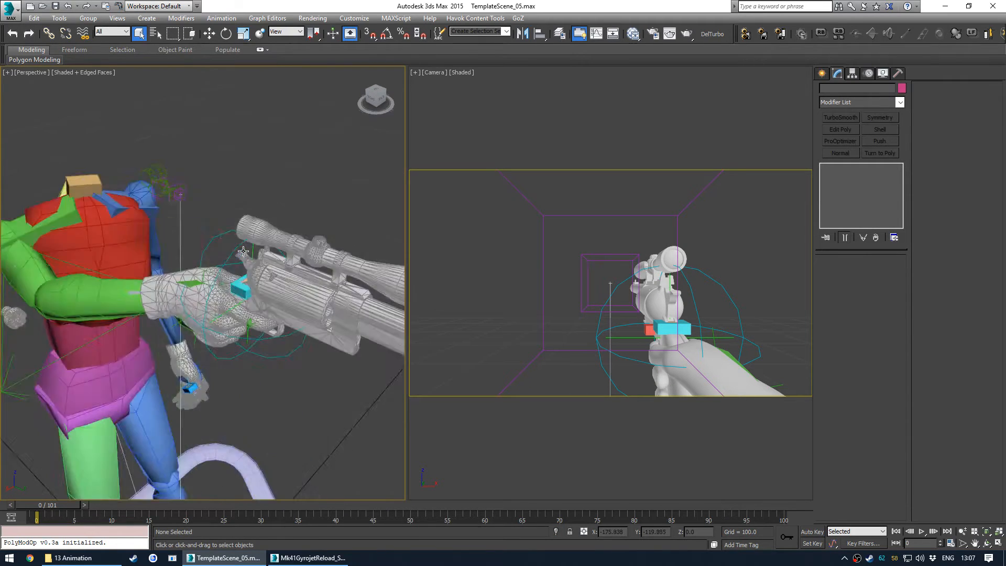
scroll(238, 276, down, 6)
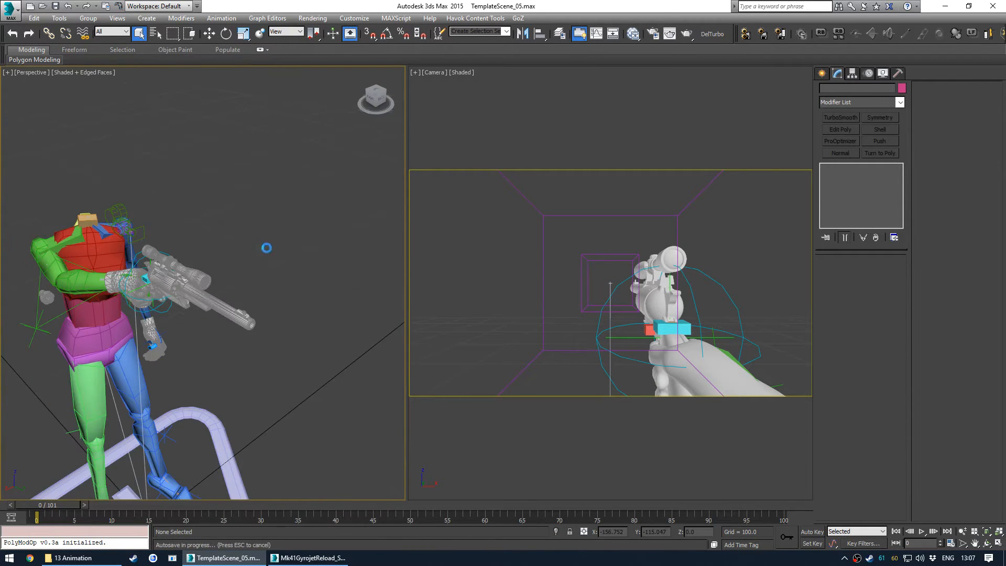
alt+middle_drag(310, 499, 254, 202)
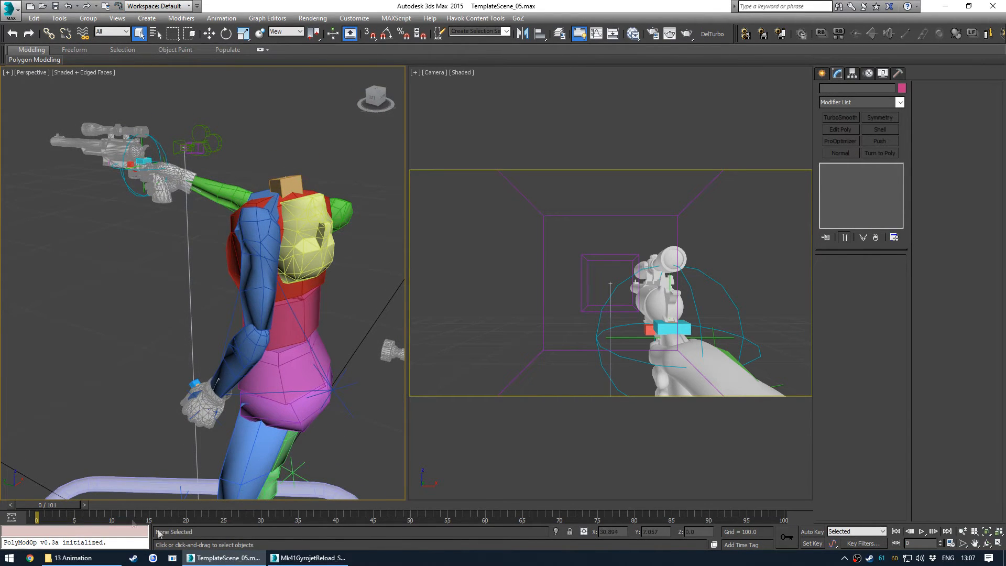
alt+middle_drag(269, 269, 178, 106)
key(F4)
mouse_move(208, 216)
alt+middle_down()
mouse_move(199, 204)
mouse_move(225, 194)
alt+middle_up()
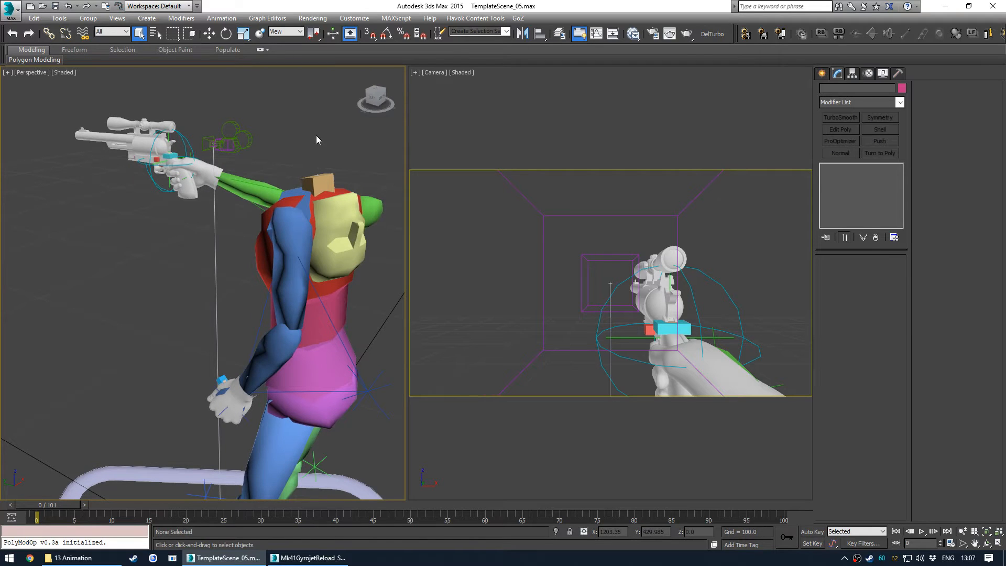
- Set the animation end time to 100 in the Time Configuration
click(951, 543)
click(493, 300)
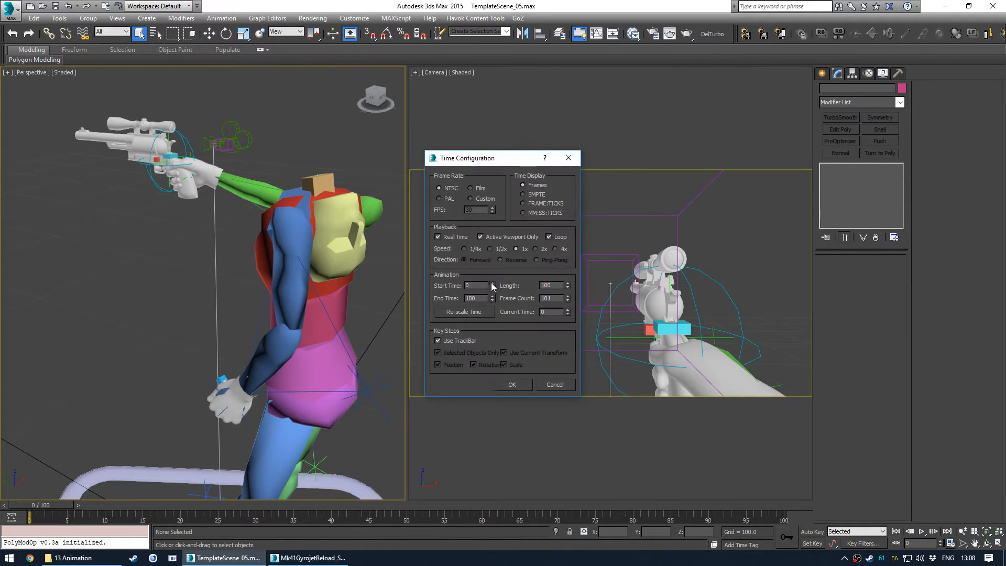
click(514, 383)
- Inspect the revolver pose in the perspective and camera viewports
drag(58, 504, 27, 495)
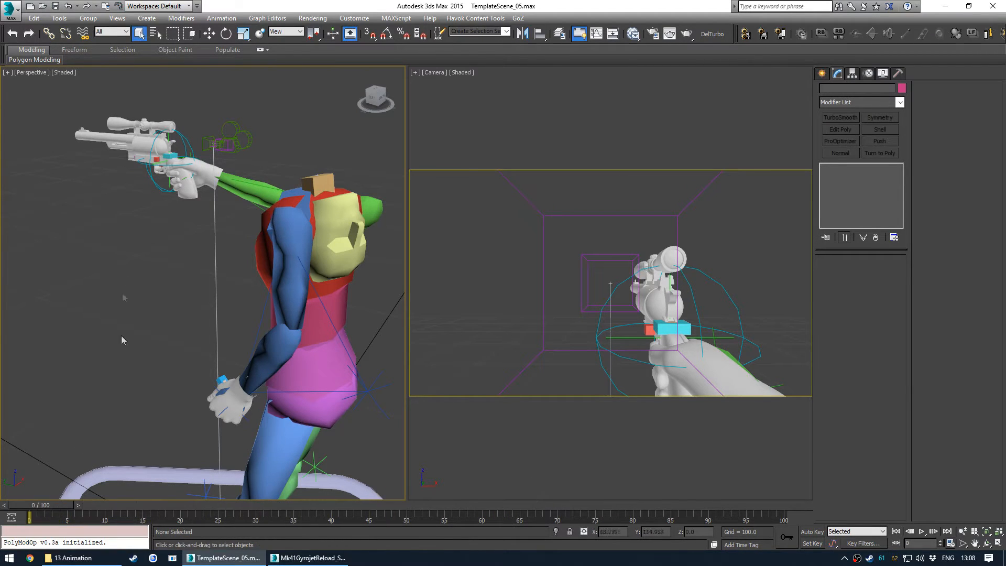
click(524, 272)
click(238, 210)
alt+middle_drag(177, 249, 208, 256)
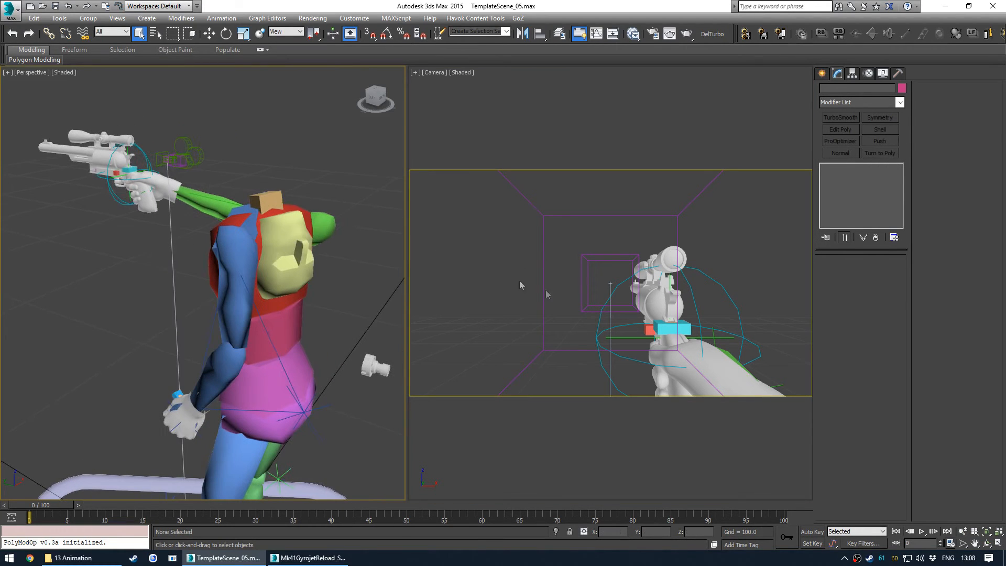
click(746, 247)
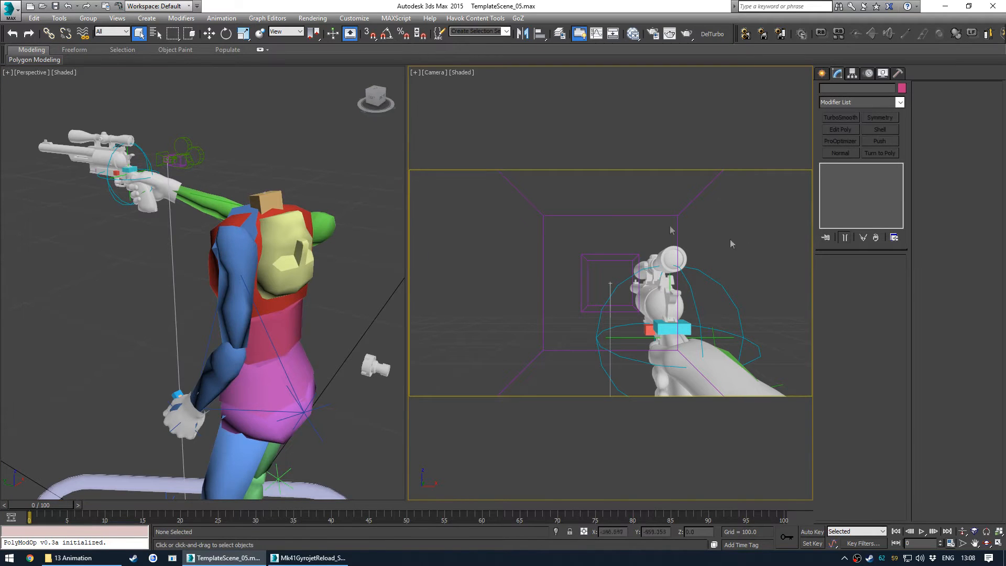
click(198, 355)
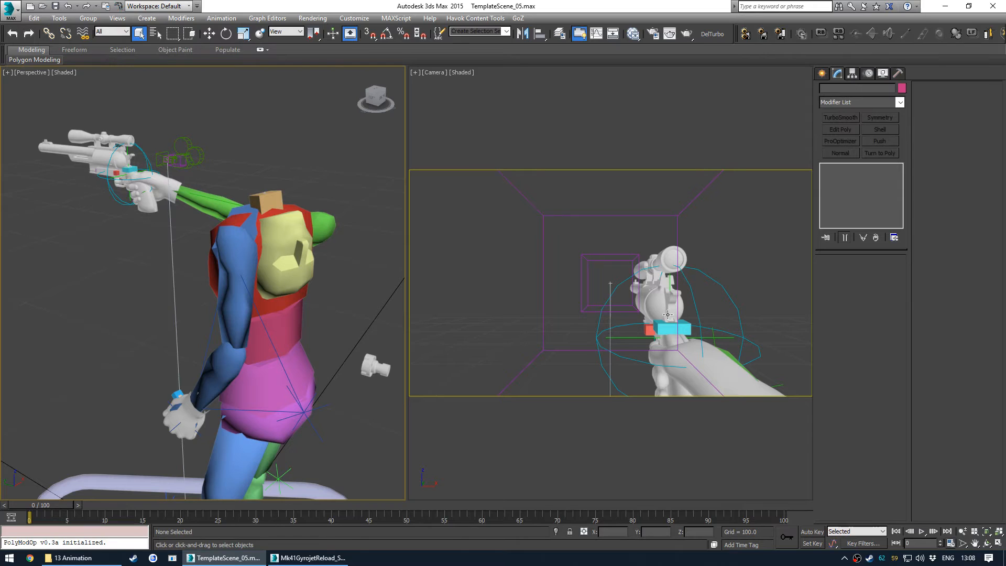
click(778, 253)
key(alt+w)
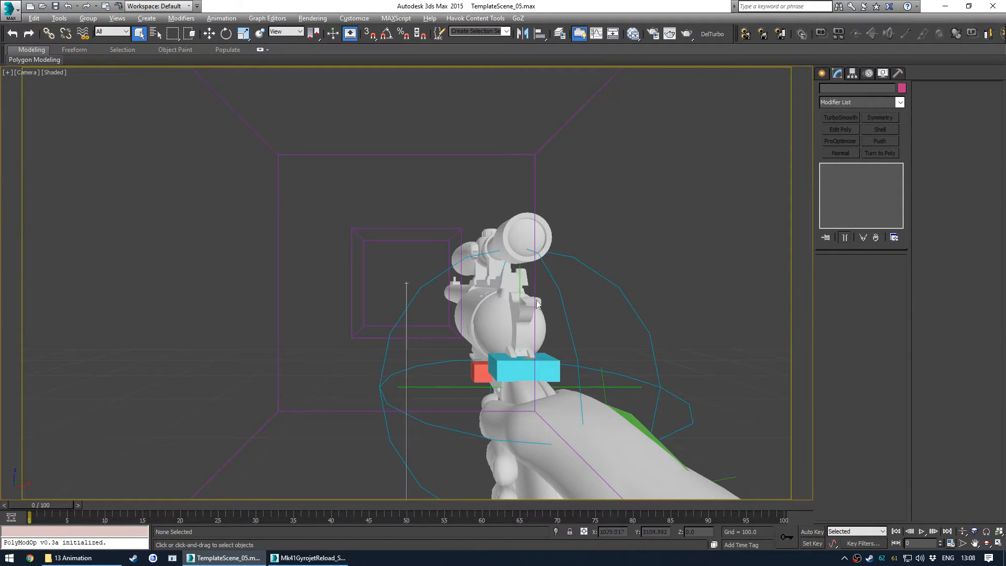
key(alt+w)
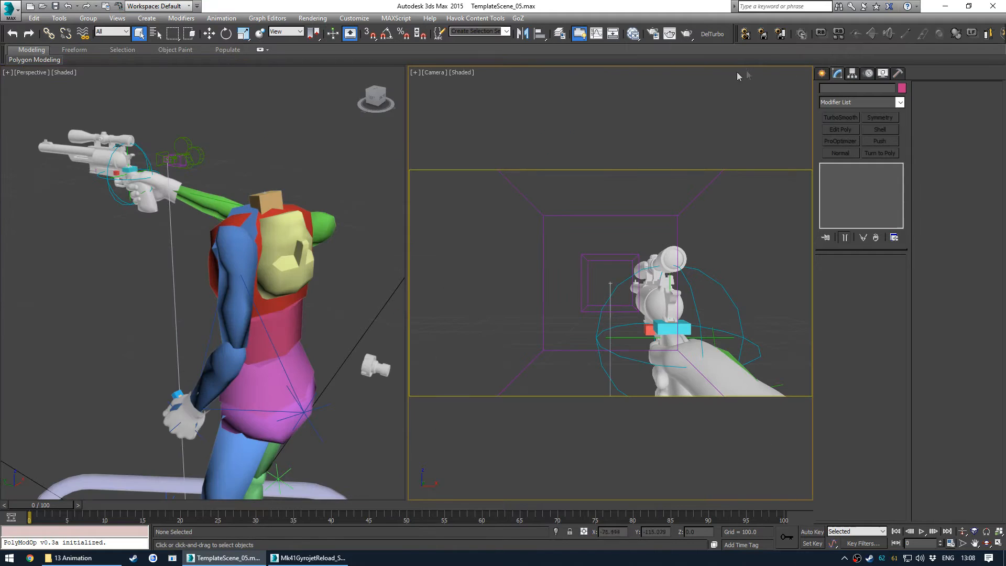
- Open the Havok Filter Manager and review each filter of the AnimationExport1stPerson configuration, including the skeleton rig file path
click(765, 36)
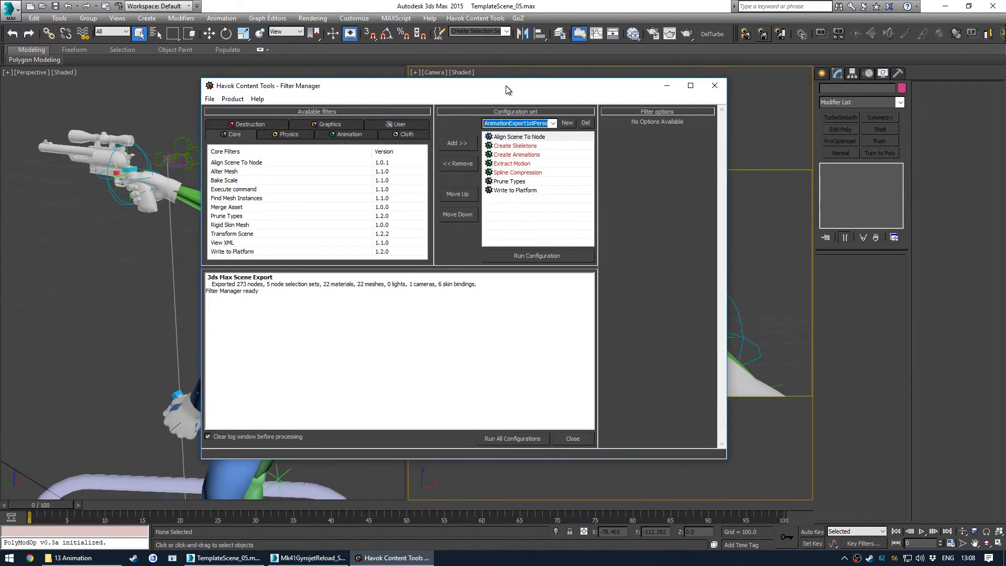
click(552, 125)
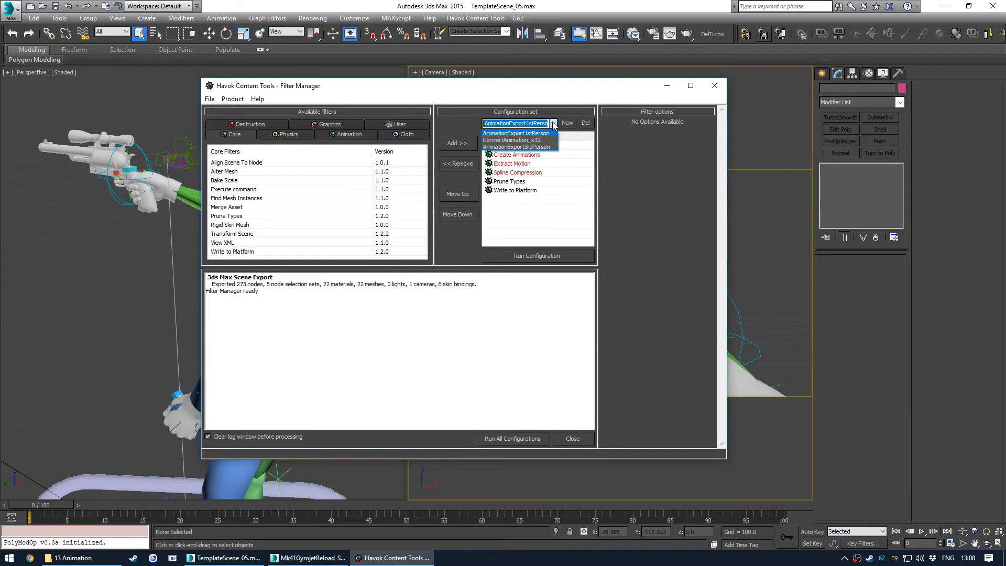
click(553, 125)
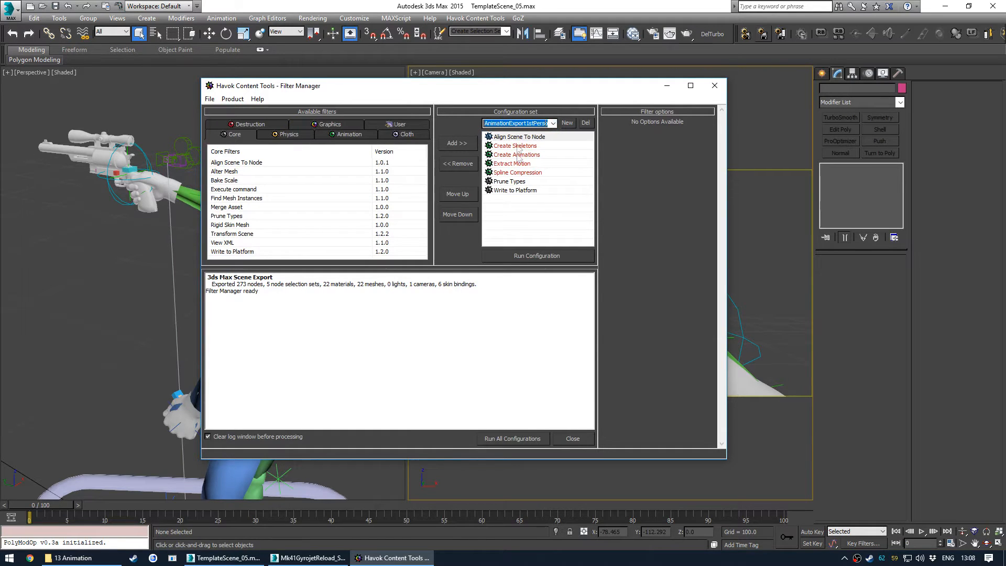
click(518, 139)
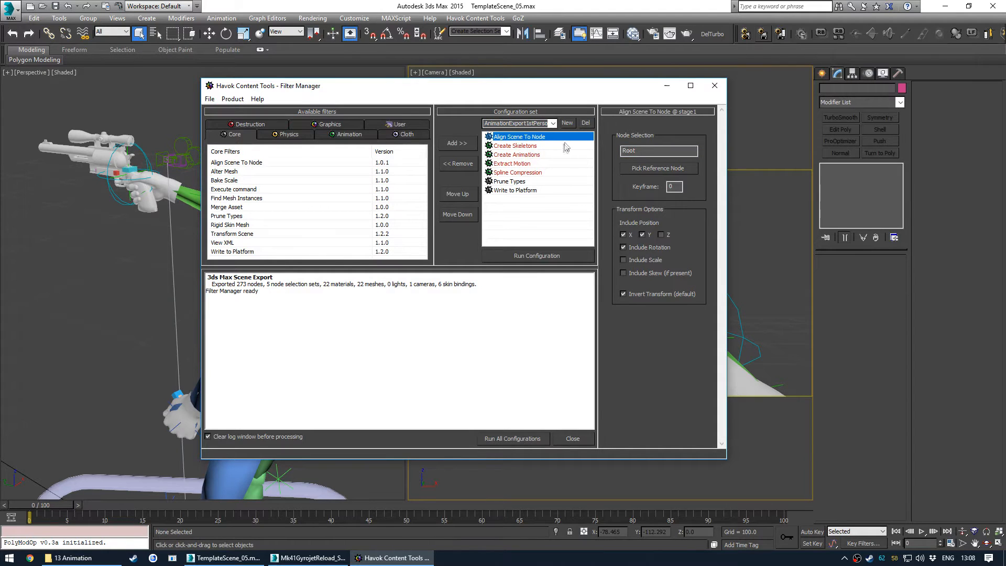
click(529, 146)
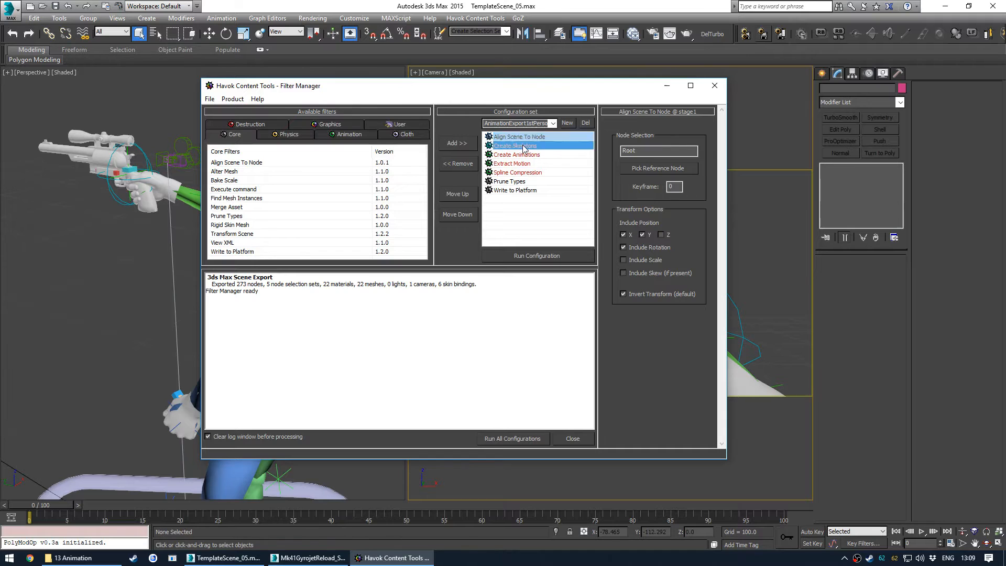
click(526, 156)
click(525, 163)
click(524, 172)
click(517, 182)
click(526, 138)
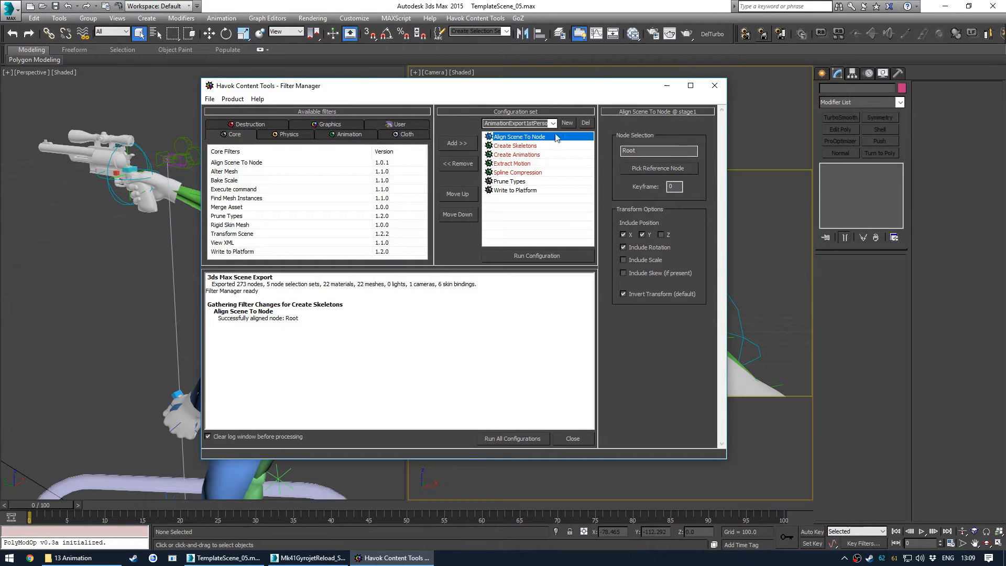
click(534, 146)
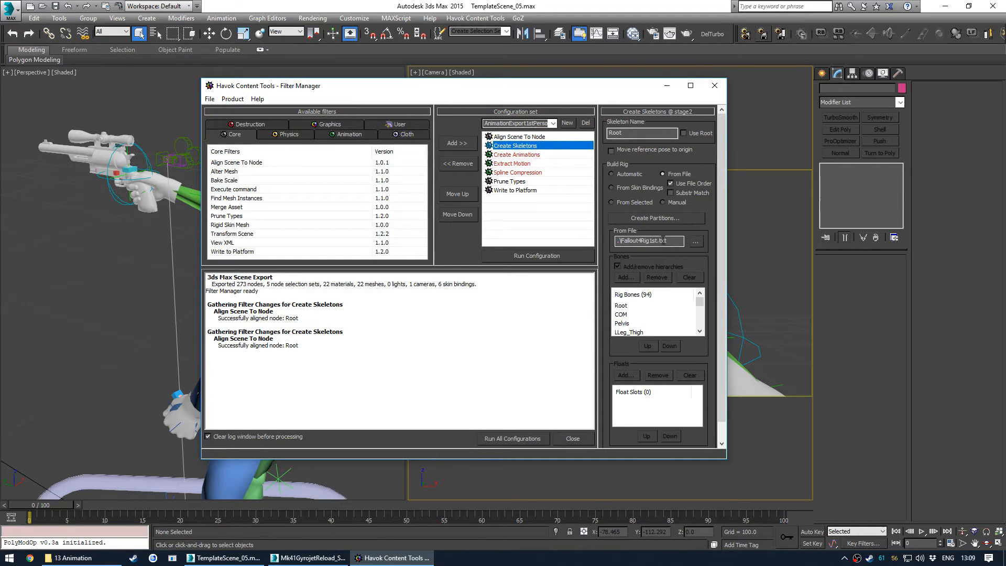
drag(676, 242, 623, 242)
click(637, 241)
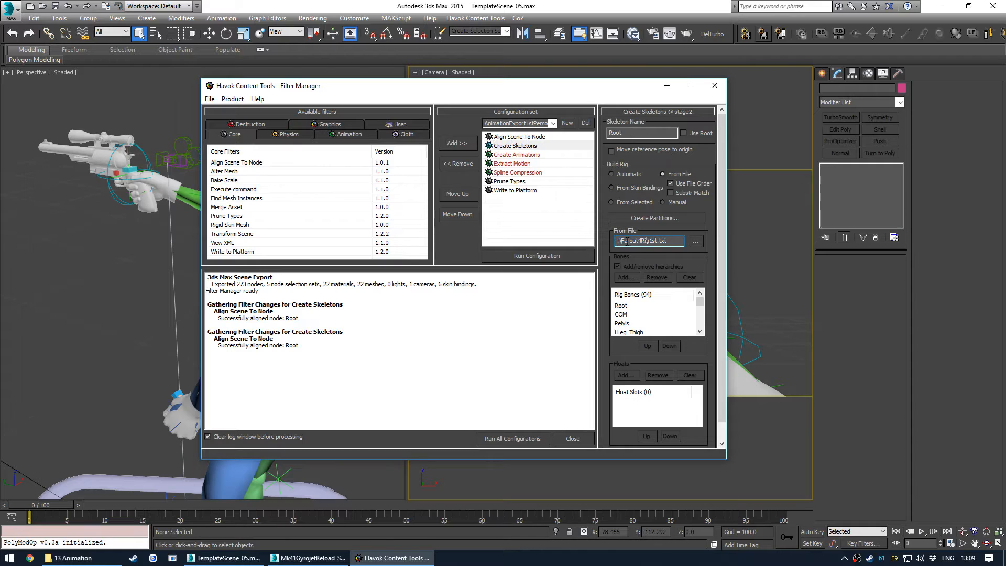
drag(620, 241, 676, 241)
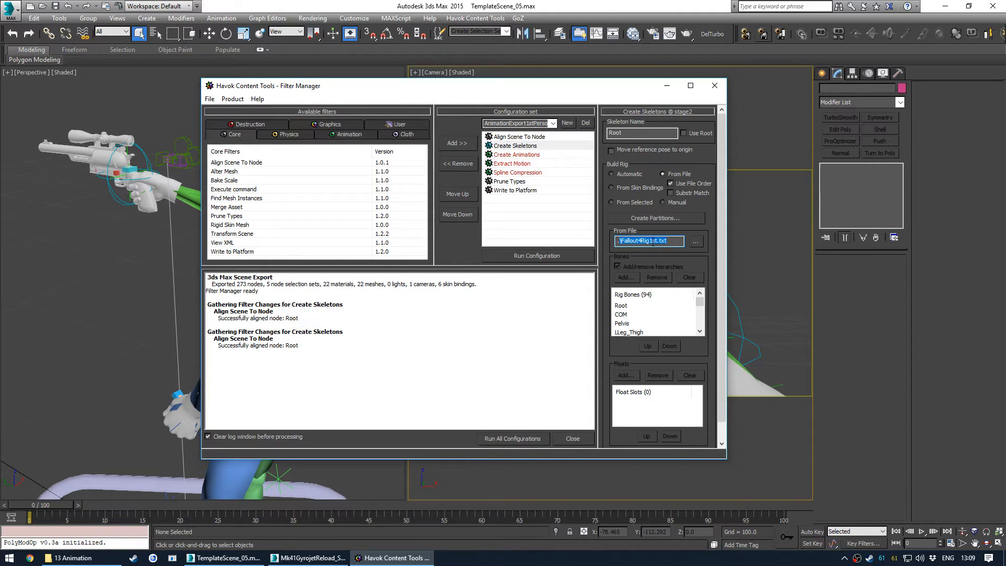
click(667, 241)
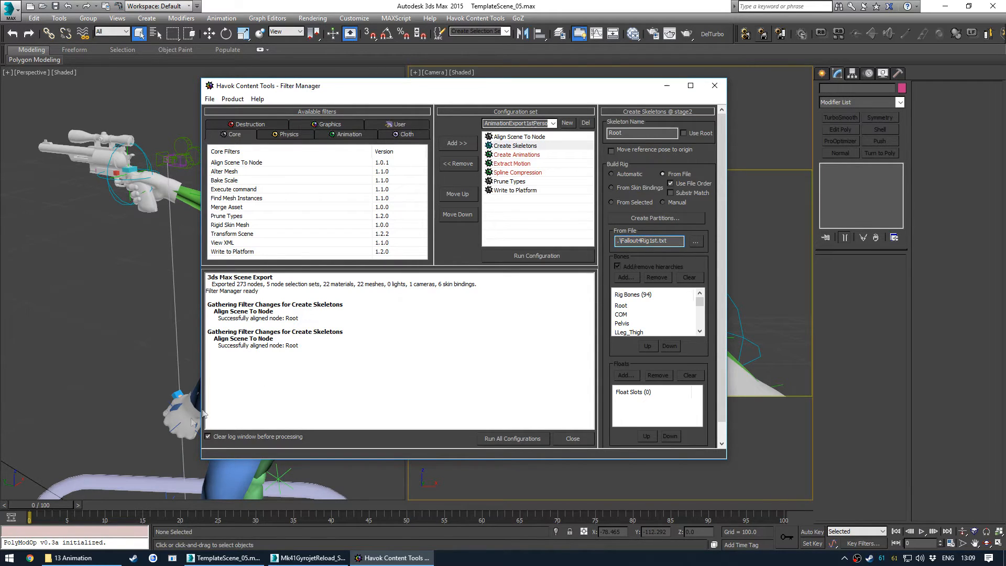
- In the Animations folder, delete TemplateScene.max through TemplateScene_03.max
click(71, 557)
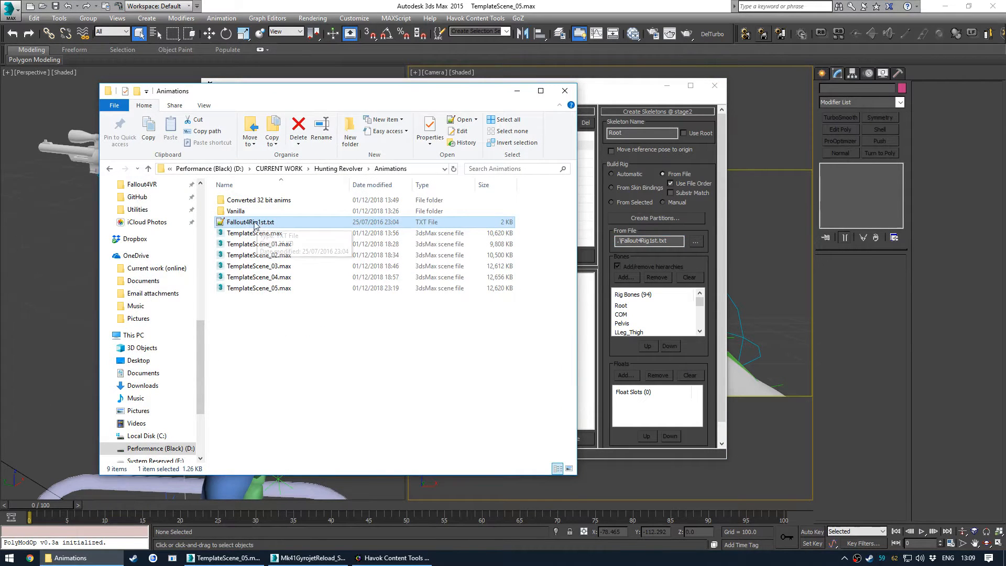
click(300, 266)
shift+click(297, 235)
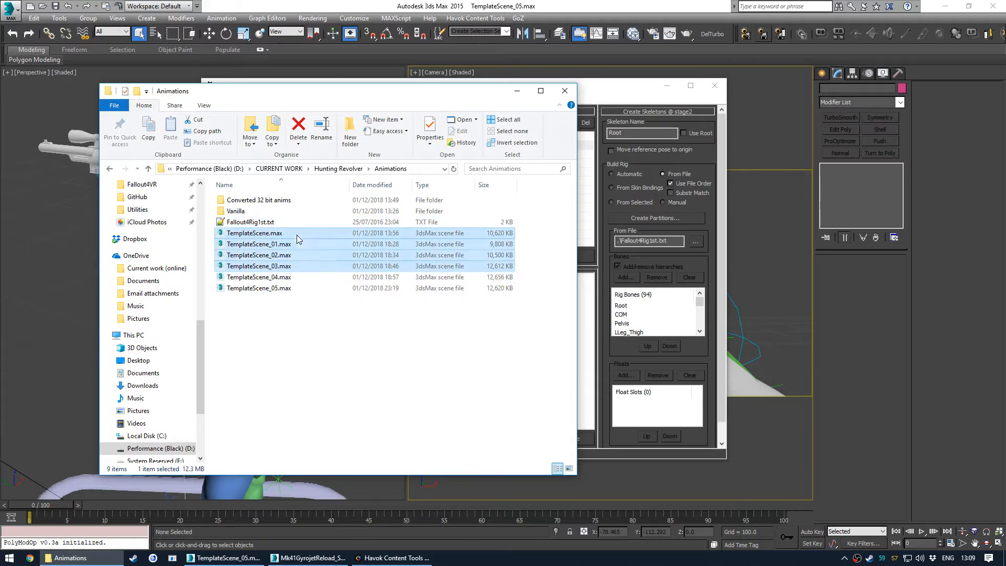
key(Delete)
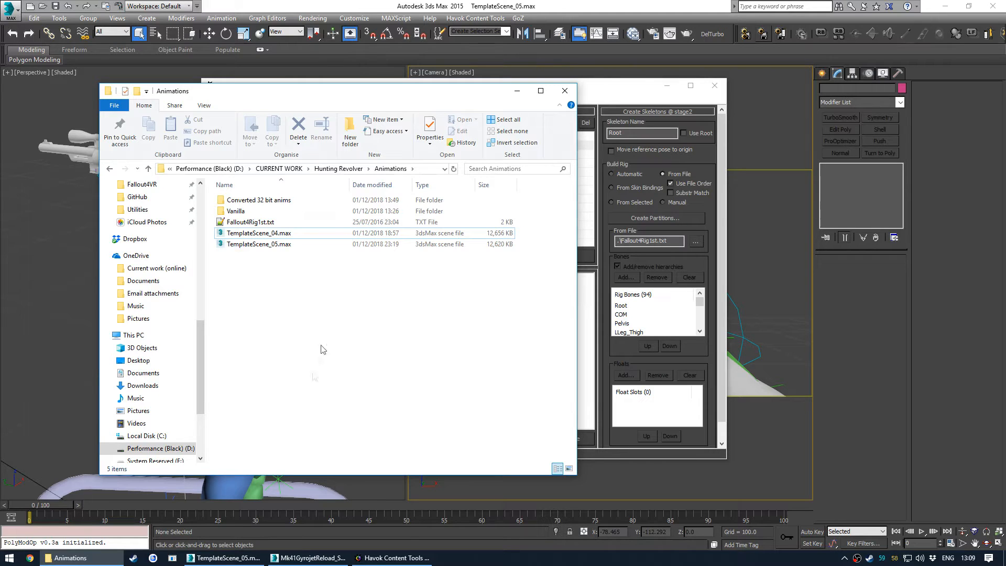
- Close the Animations folder and step through the Create Skeletons to Write to Platform filters of the export configuration
click(298, 234)
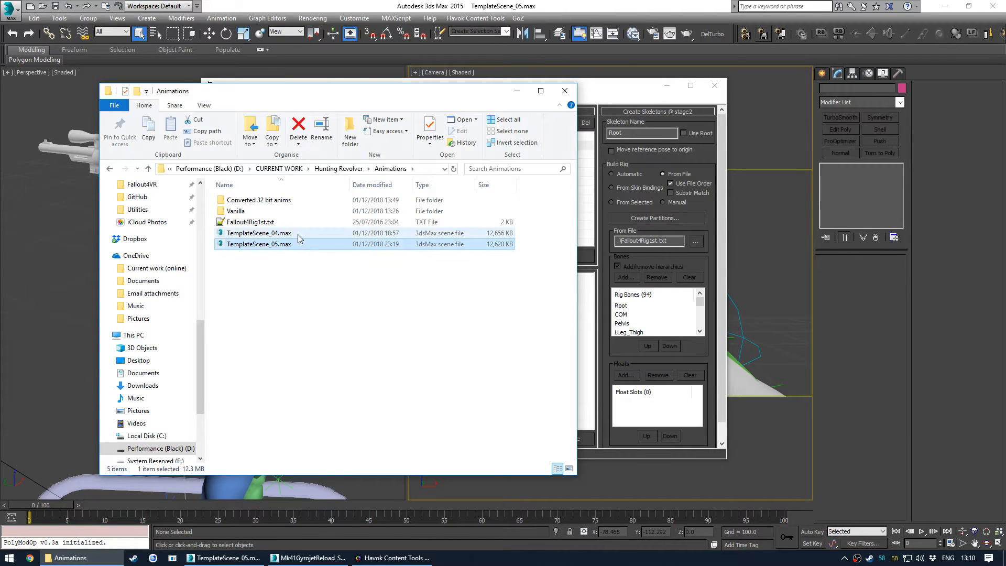
click(299, 244)
click(248, 224)
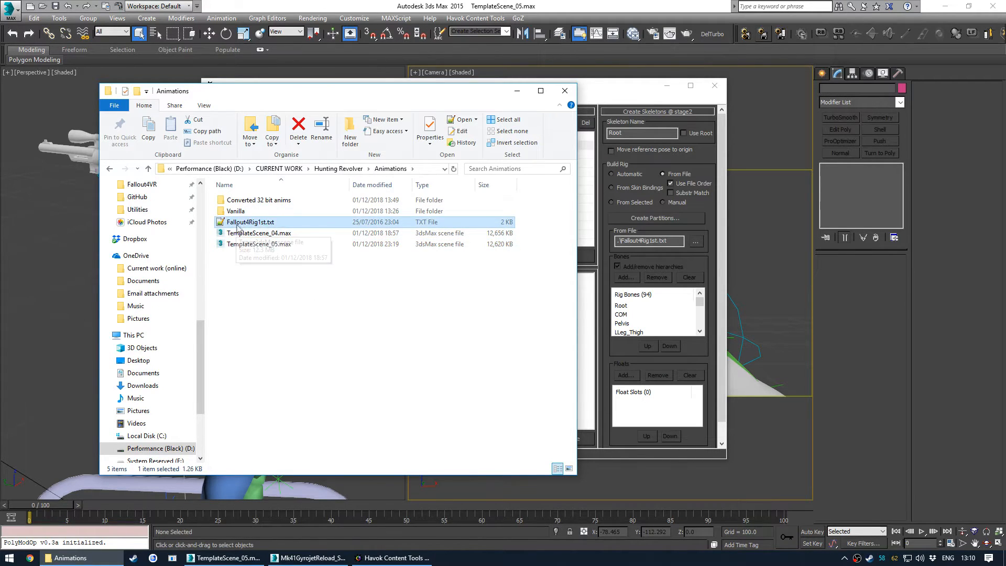
click(565, 91)
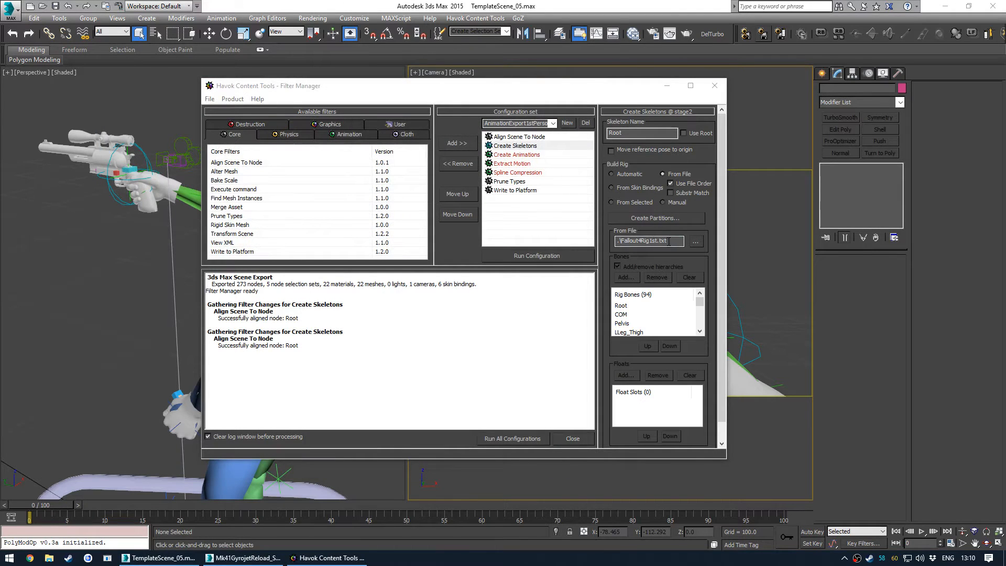
click(669, 241)
click(530, 155)
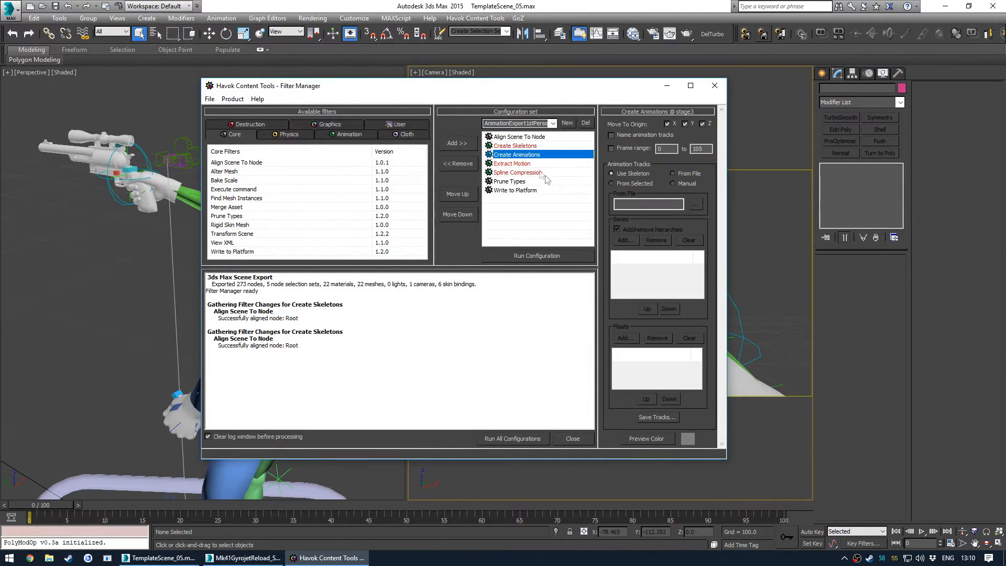
click(528, 163)
click(523, 172)
click(514, 182)
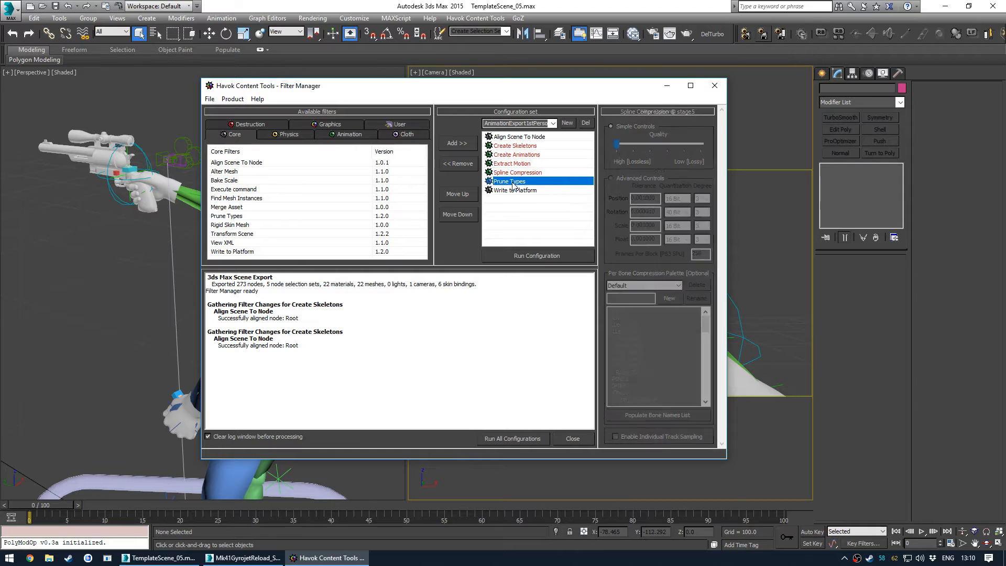
click(522, 191)
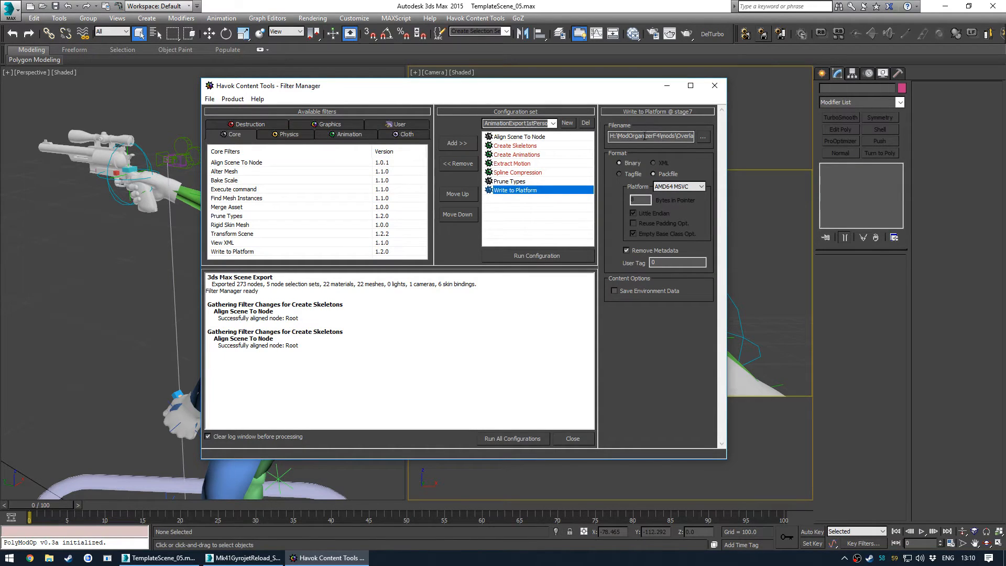
- Open the Write to Platform output file browser and pick WPNIdleReady.hkx in the Hunting Revolver Finished Animations folder
double_click(667, 139)
click(651, 137)
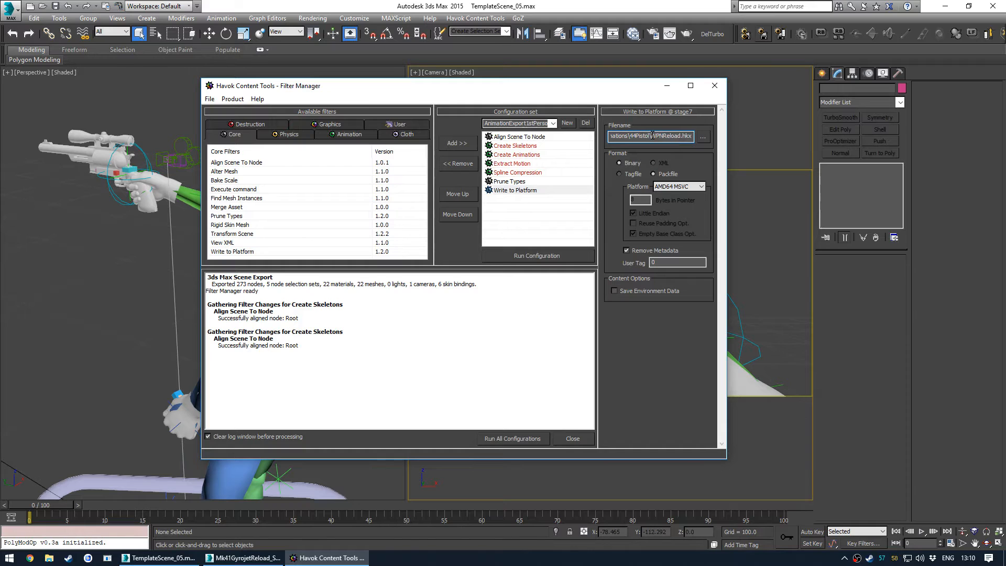
click(703, 136)
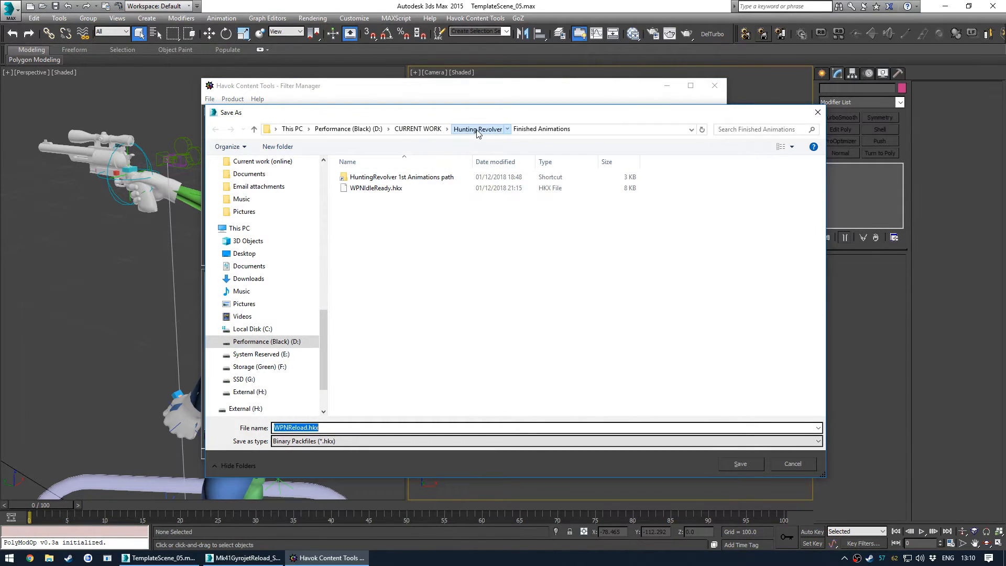
click(477, 129)
click(379, 179)
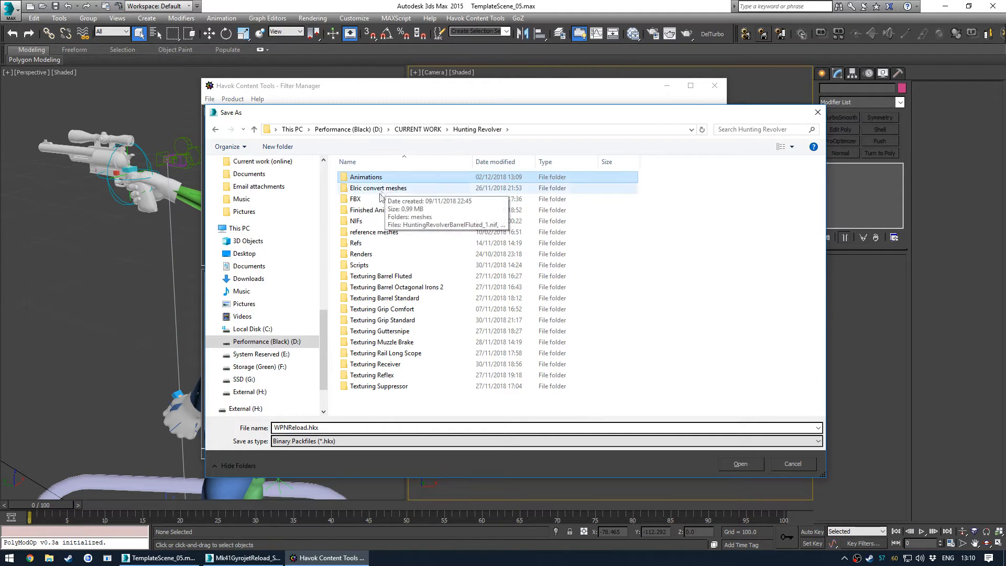
click(377, 212)
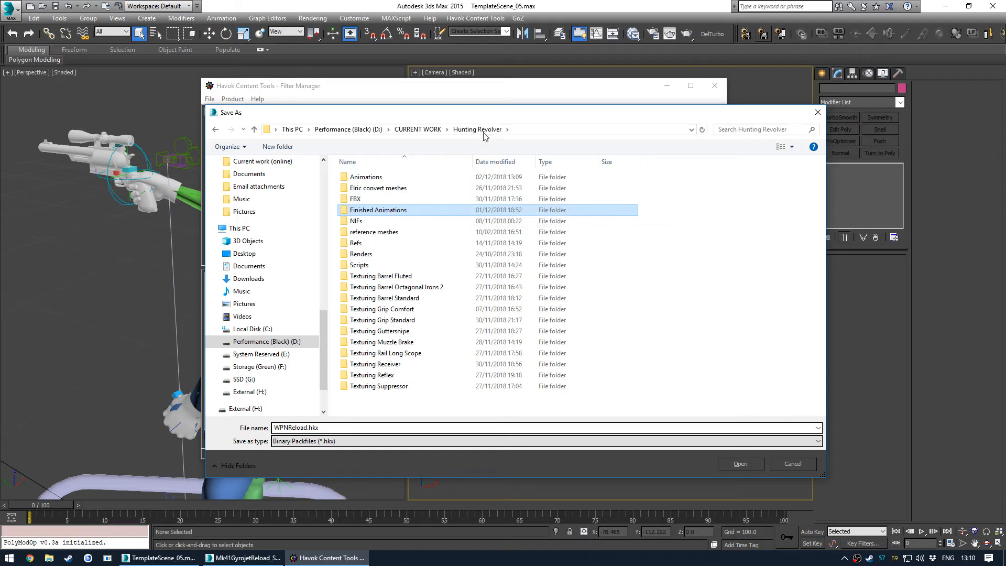
double_click(403, 211)
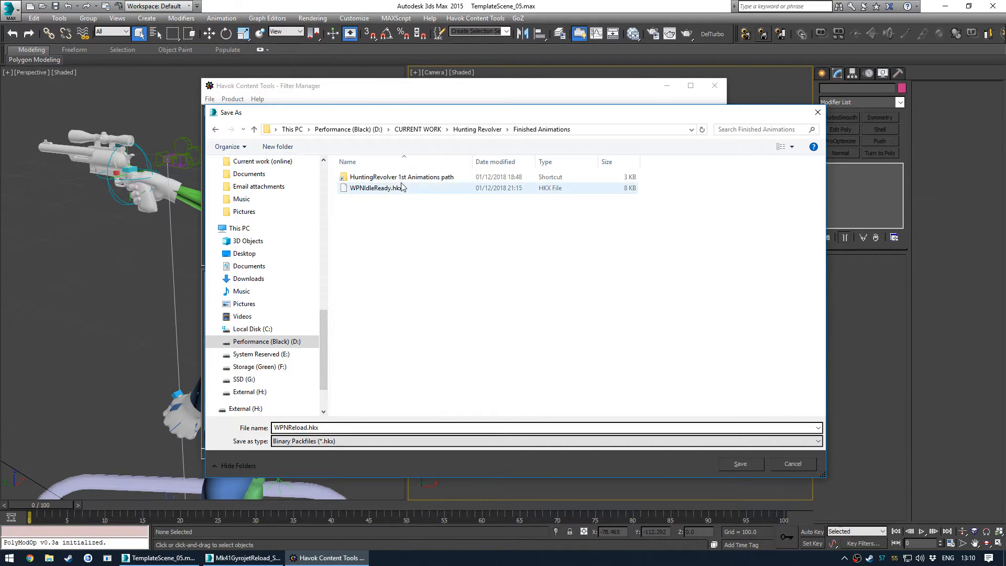
click(392, 189)
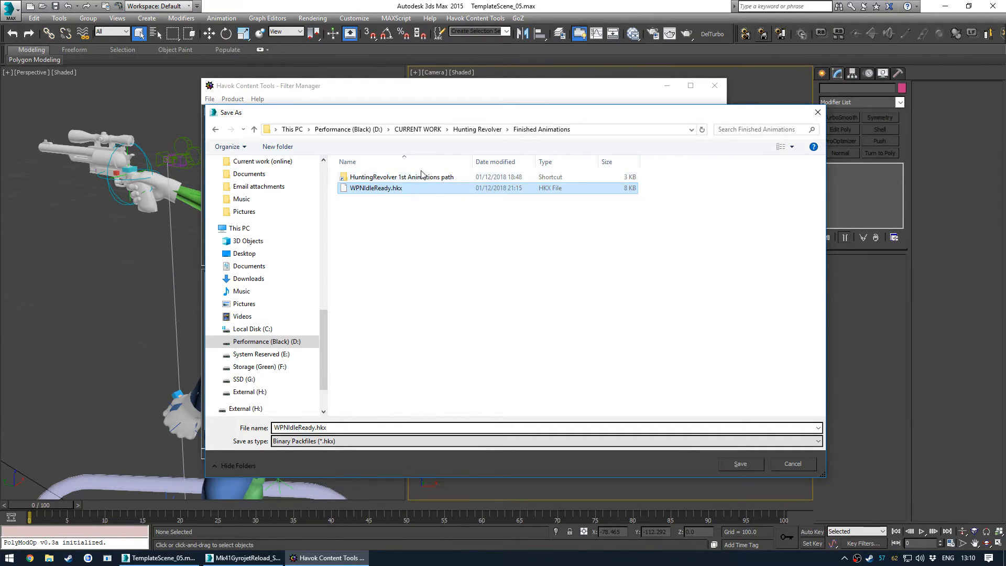
- Examine the existing animation files in the game's HuntingRevolver folder through the 1st Animations path shortcut
mouse_move(424, 182)
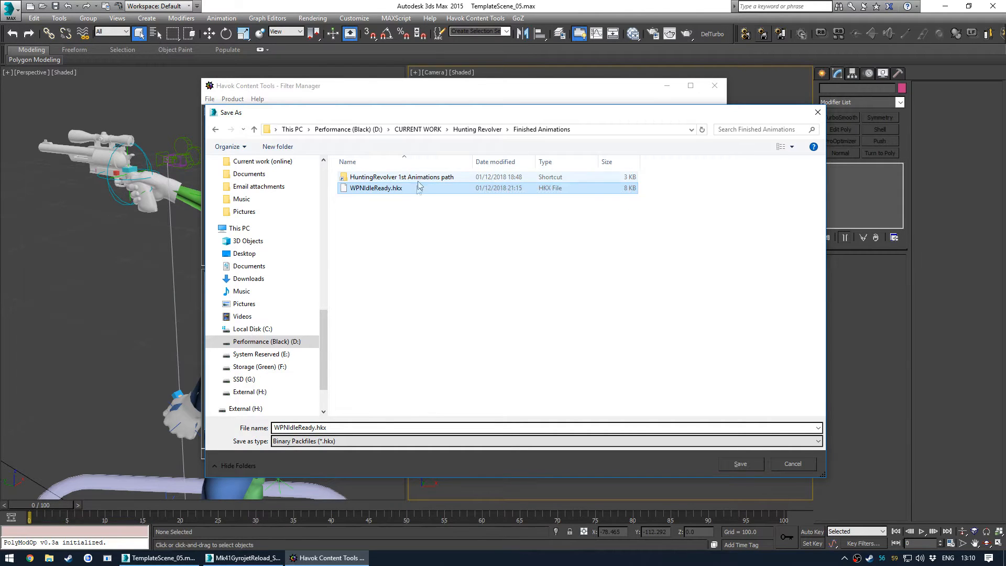
double_click(424, 181)
scroll(397, 324, down, 5)
scroll(401, 319, up, 7)
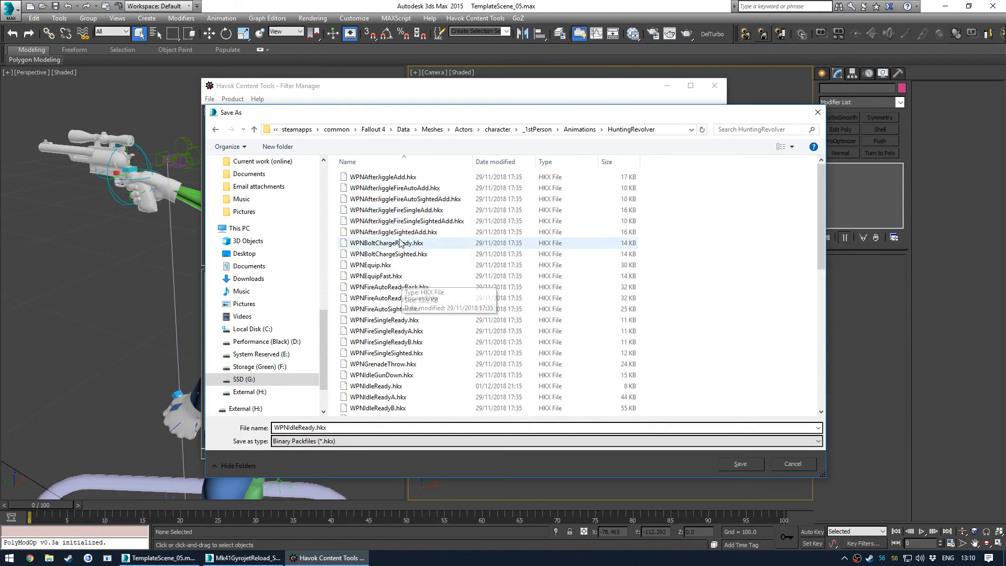
key(alt+Left)
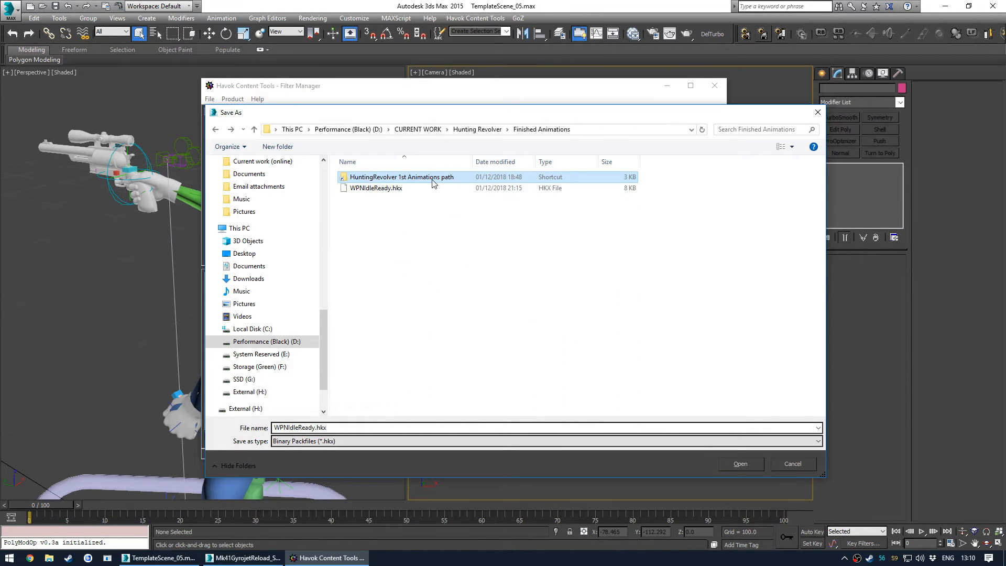
click(477, 129)
click(385, 210)
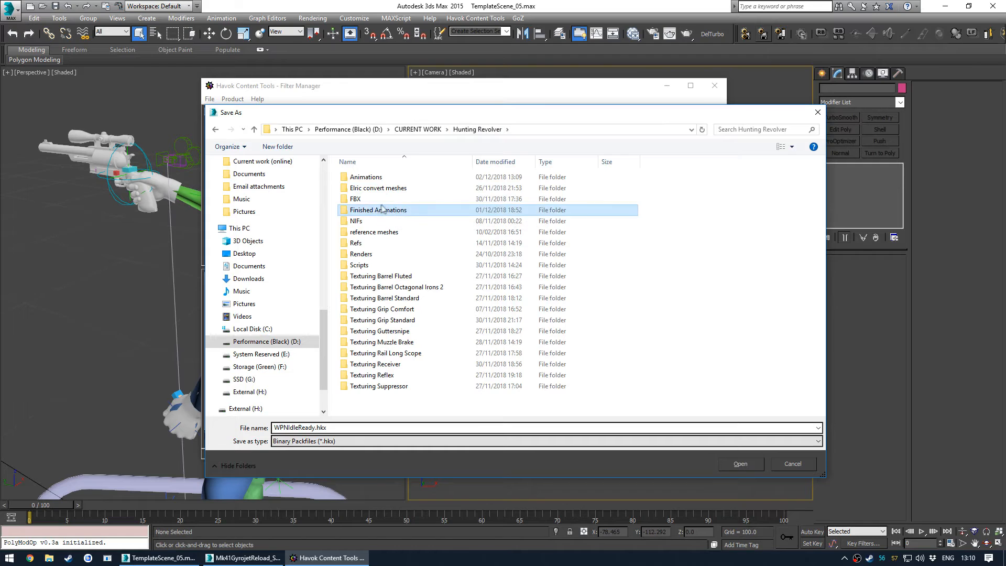
double_click(388, 178)
key(alt+Left)
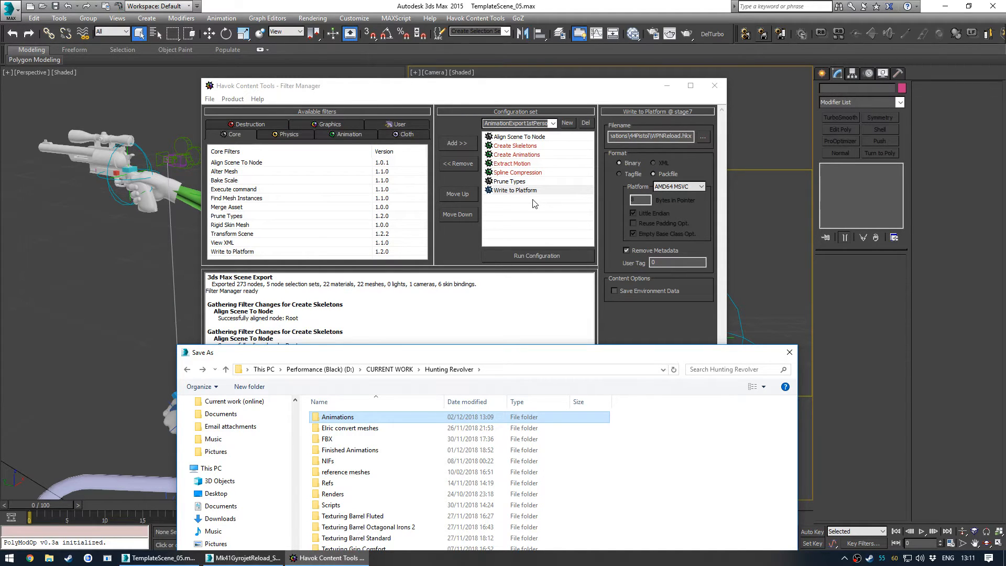
- Save WPNIdleReady.hkx in the Hunting Revolver Finished Animations folder as the Write to Platform output file
drag(467, 358, 462, 123)
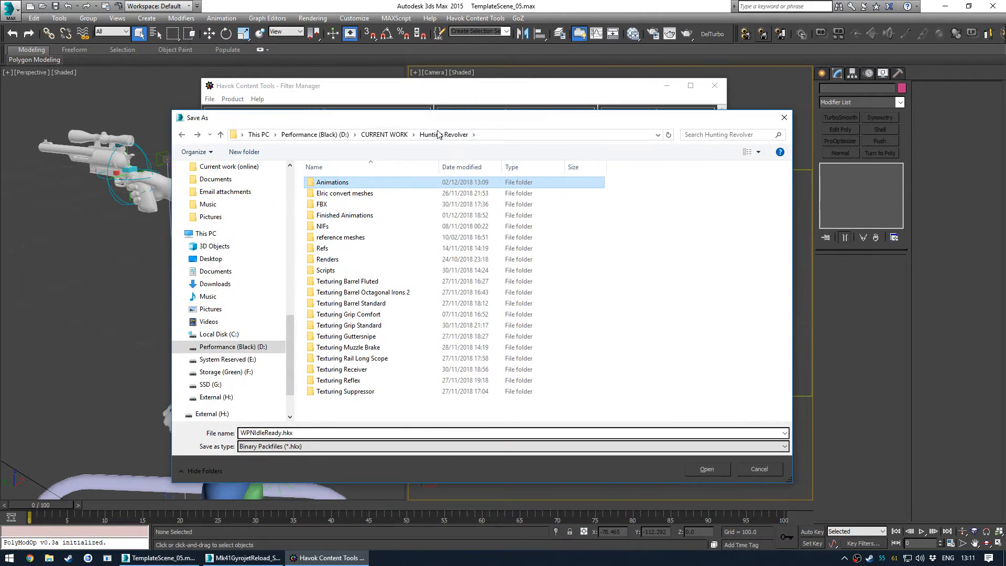
click(259, 132)
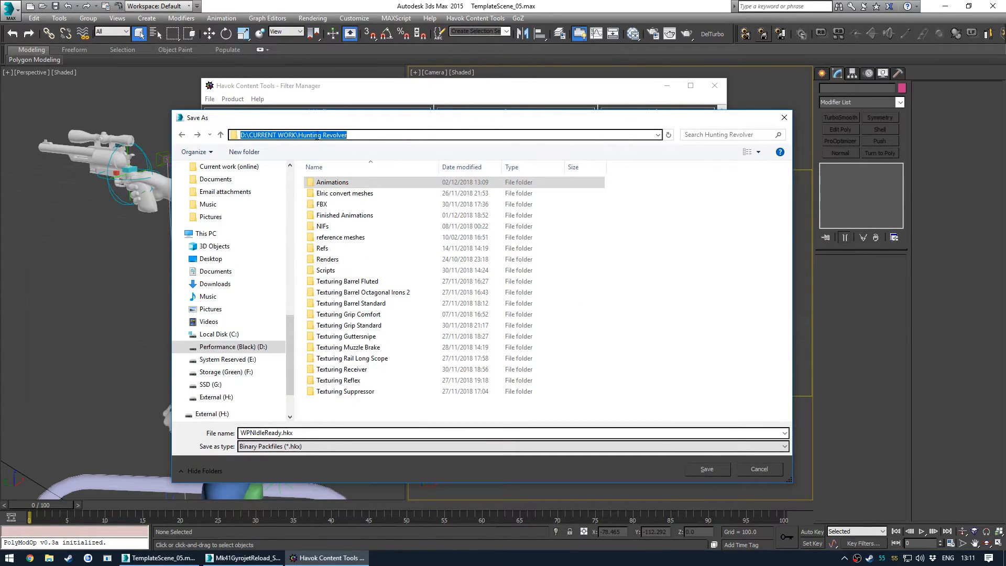
click(347, 135)
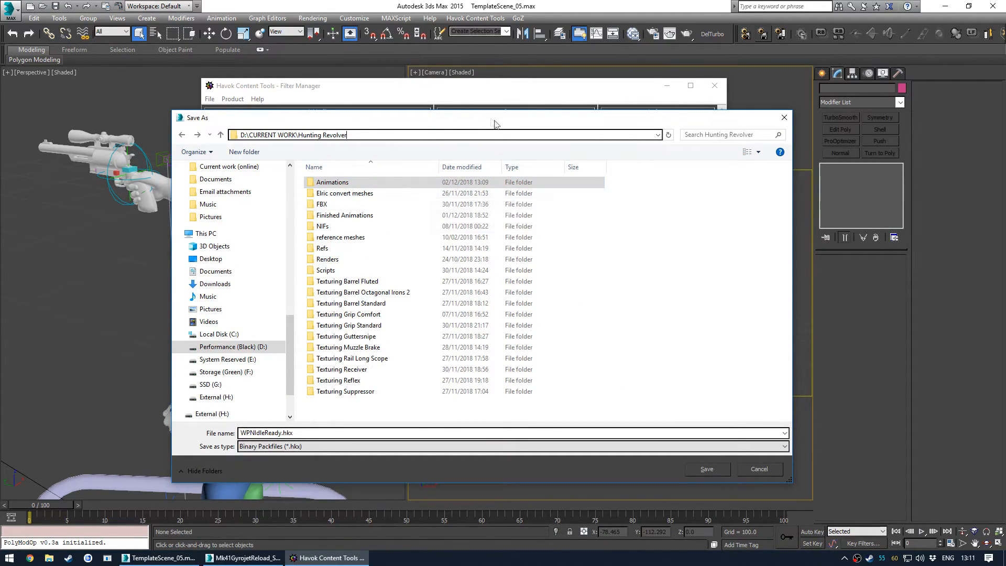
drag(497, 120, 694, 398)
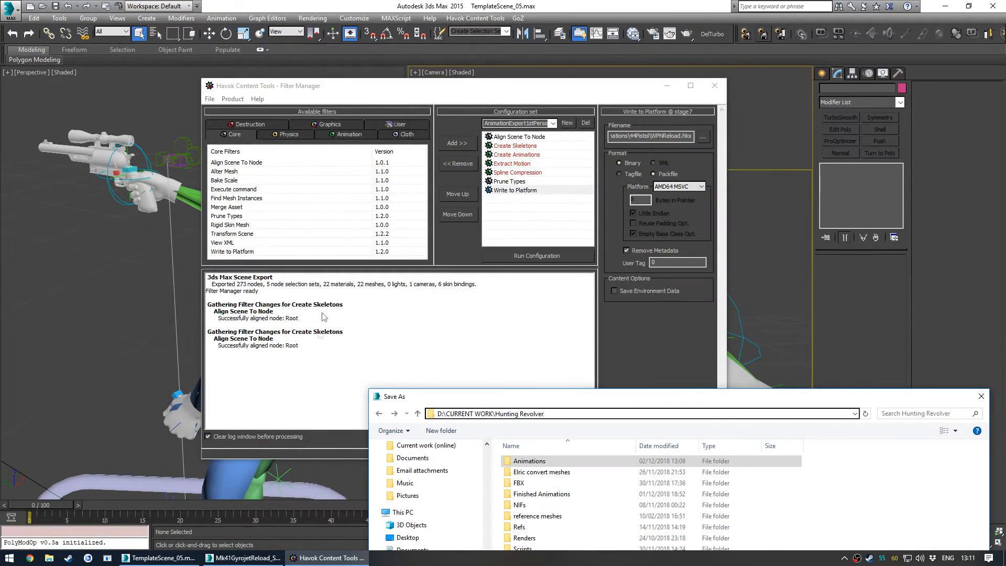
drag(552, 397, 376, 83)
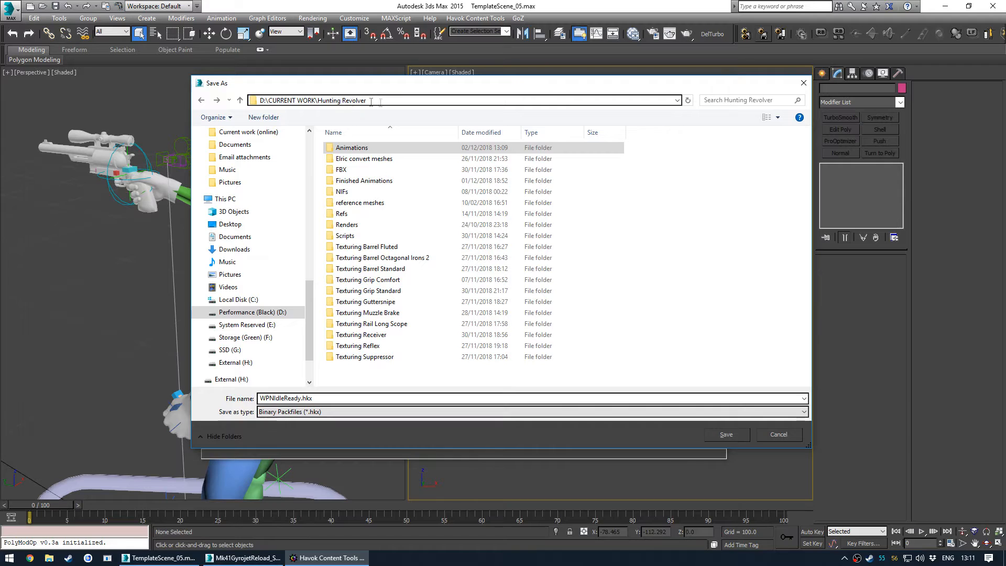
double_click(364, 180)
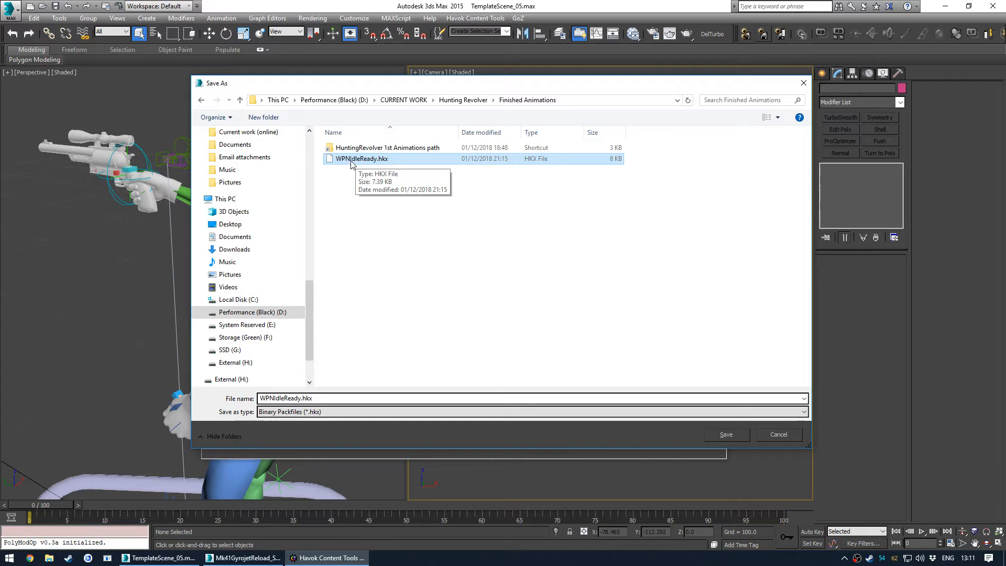
key(Return)
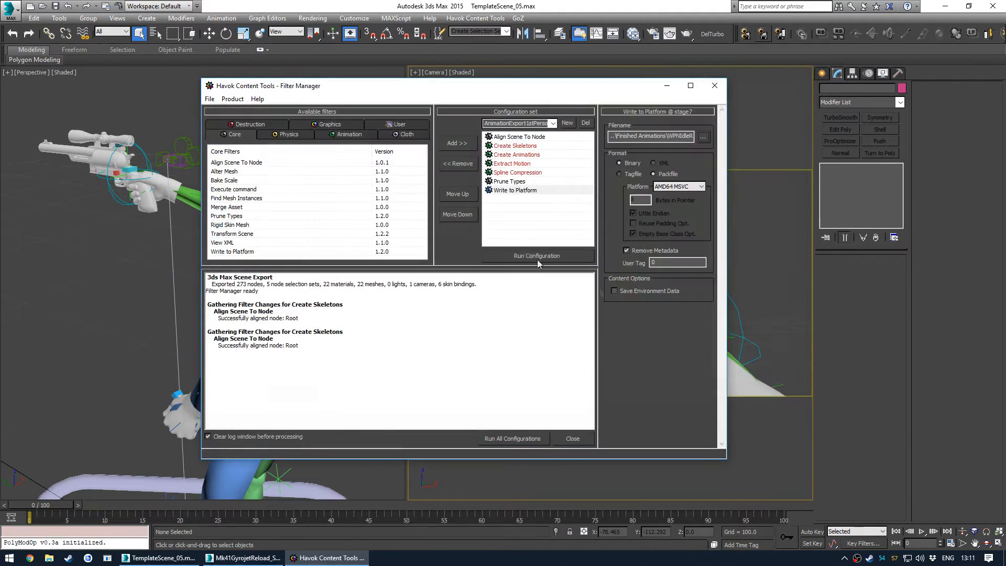
- Run the AnimationExport1stPerson configuration and review the export log
click(551, 258)
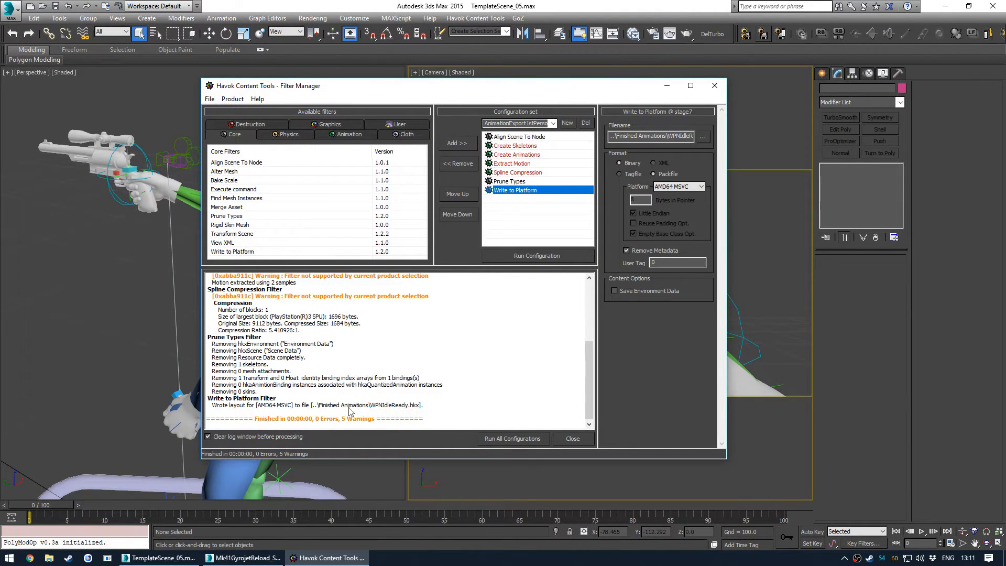
scroll(397, 405, up, 6)
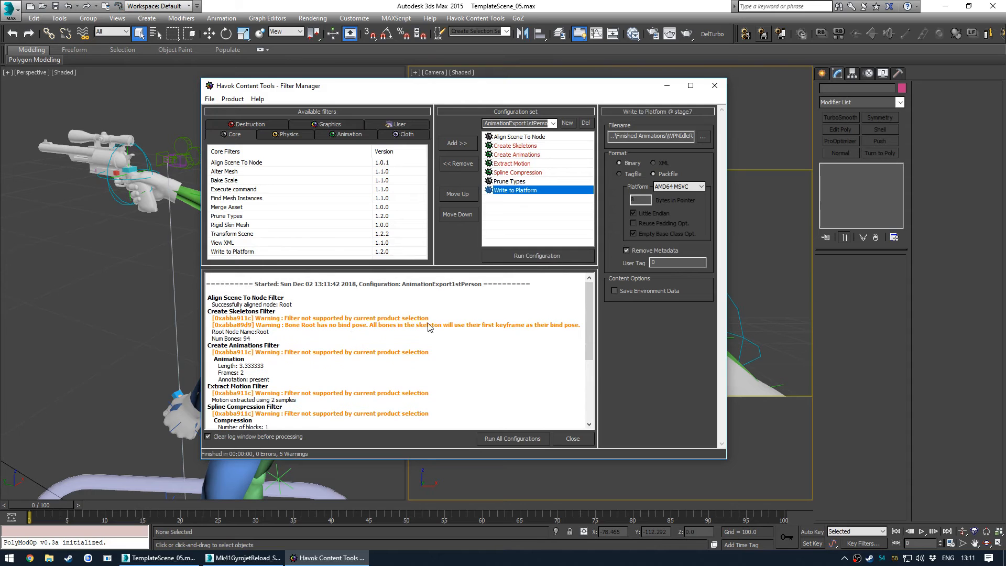
scroll(444, 342, down, 6)
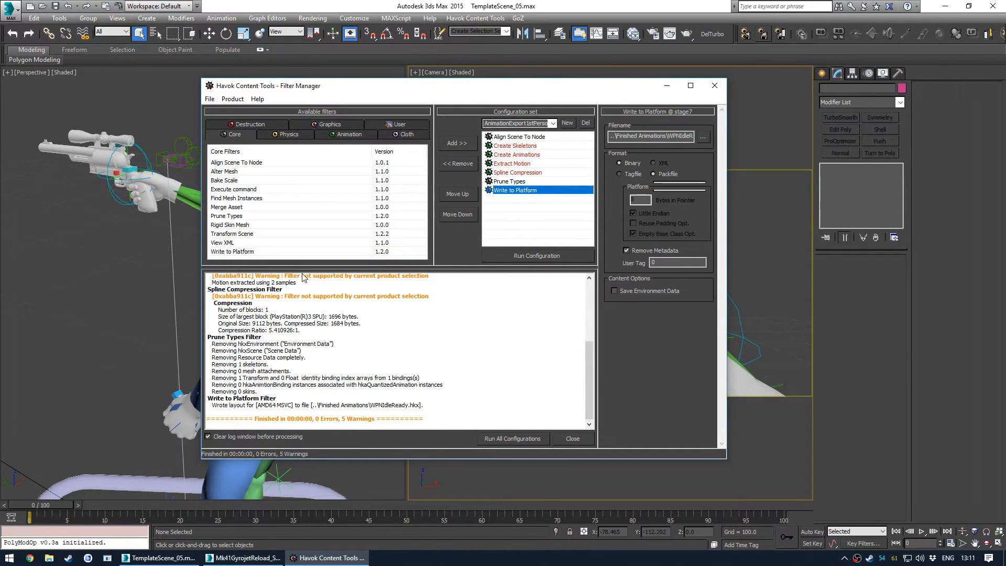
- In File Explorer, copy the exported WPNIdleReady.hkx into the game's HuntingRevolver animations folder, replacing the existing file
key(super+e)
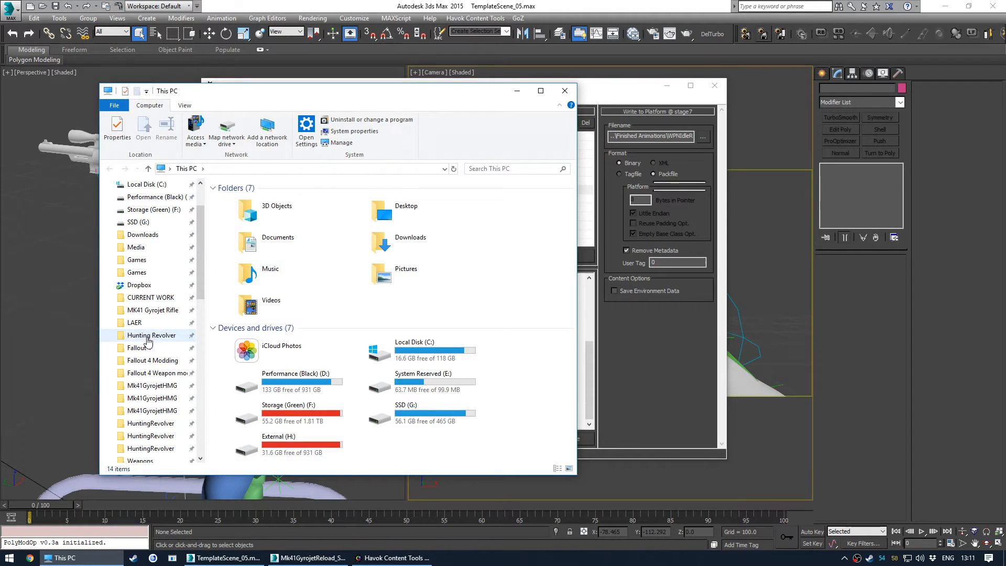
click(151, 335)
double_click(270, 234)
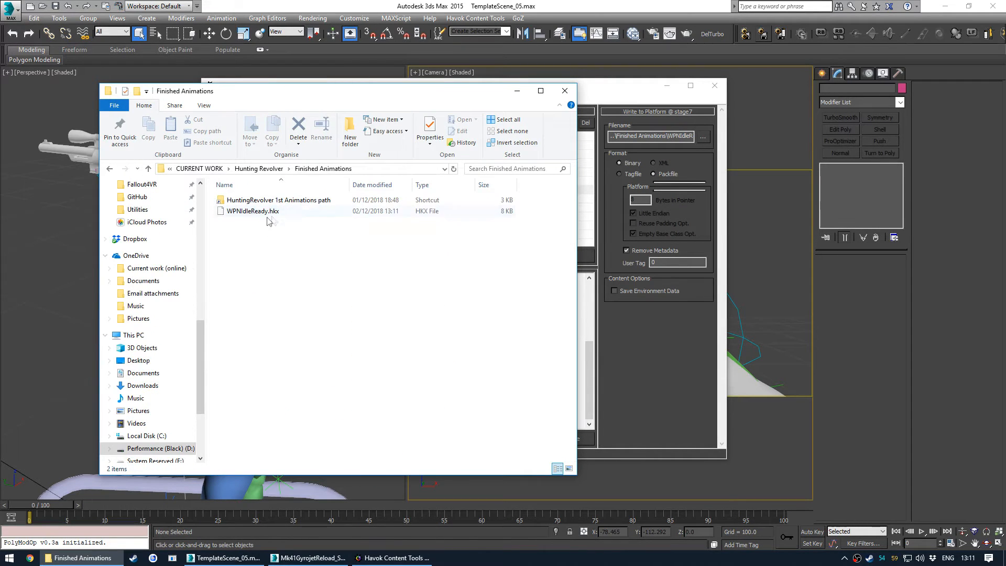
click(265, 212)
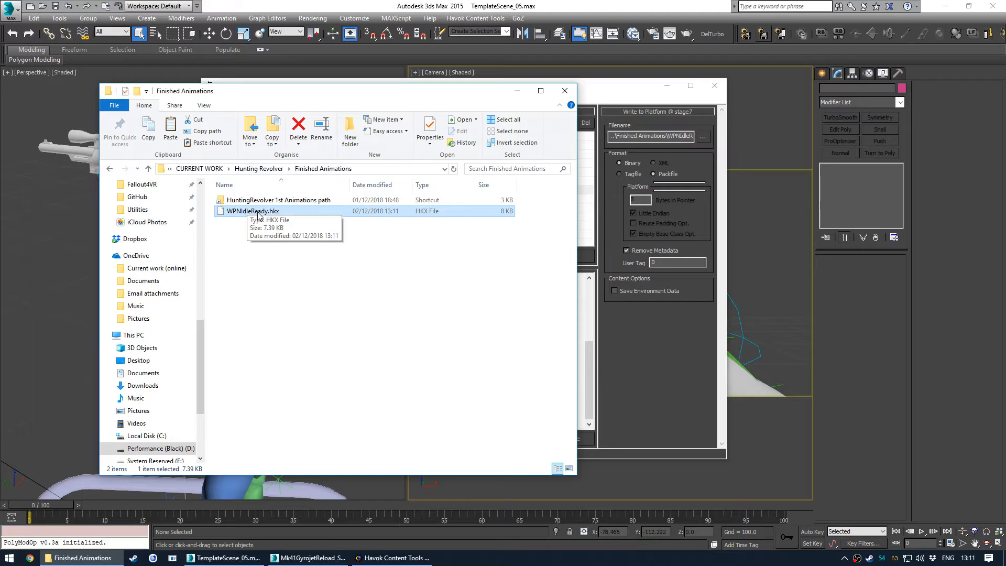
double_click(272, 200)
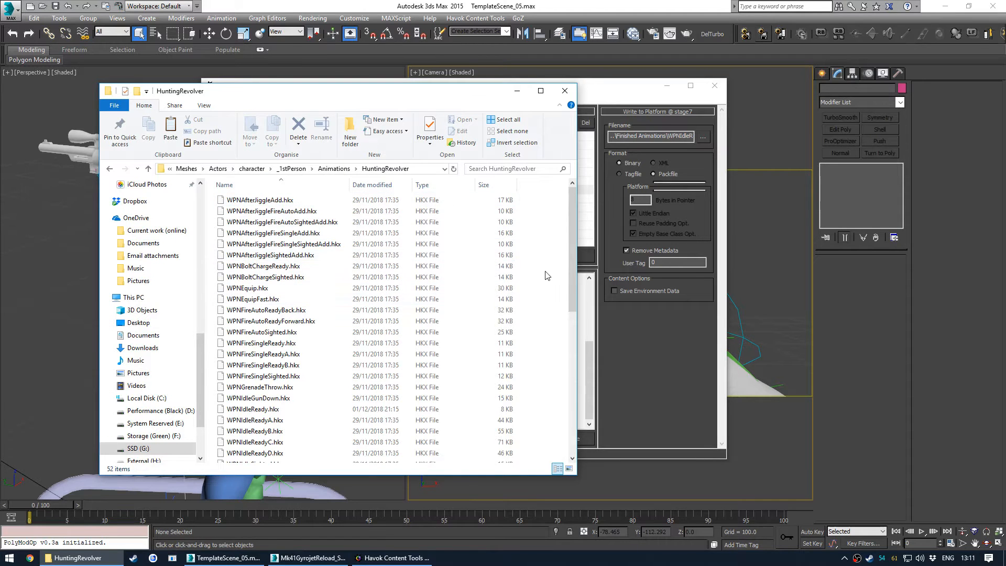
click(433, 169)
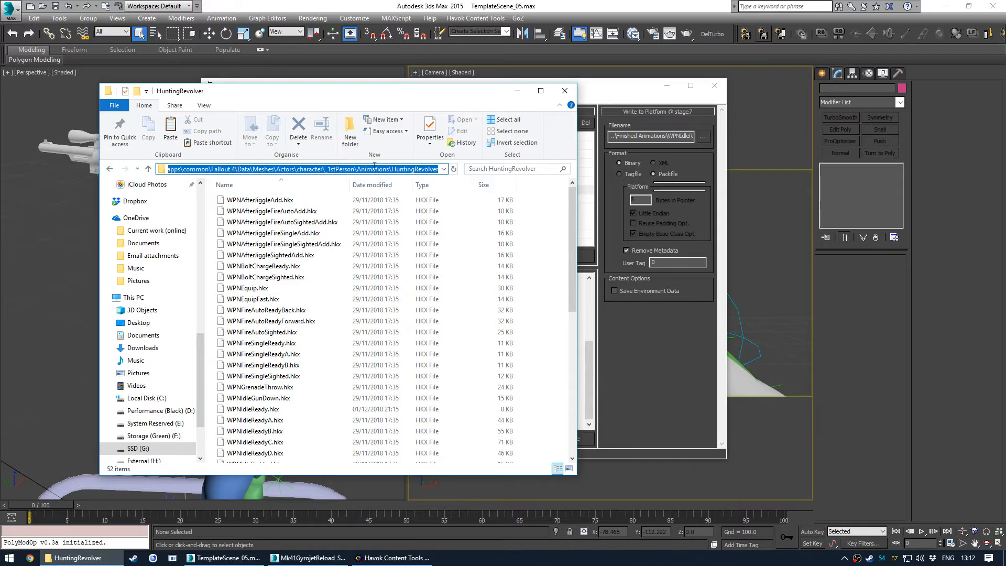
click(471, 247)
key(ctrl+v)
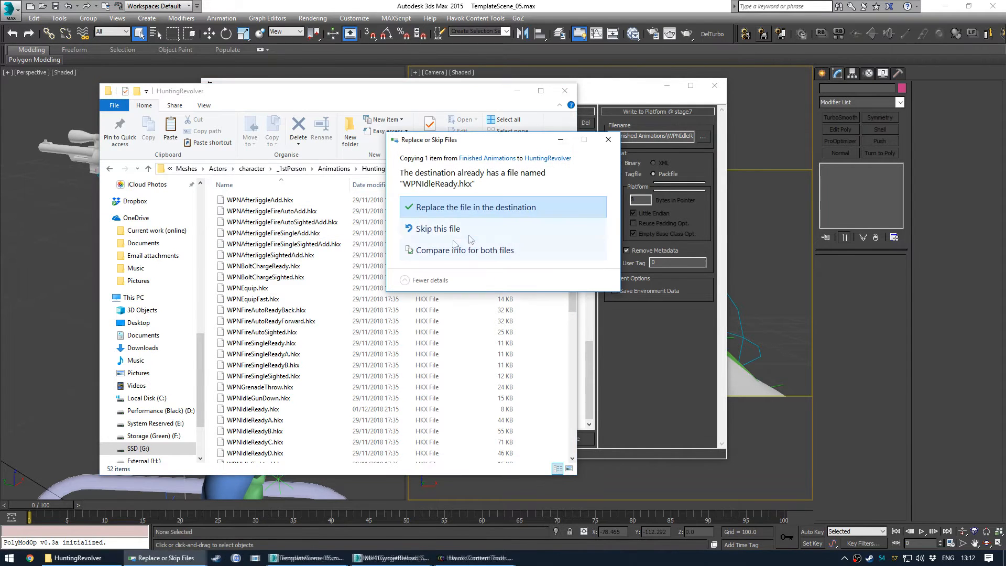
click(480, 210)
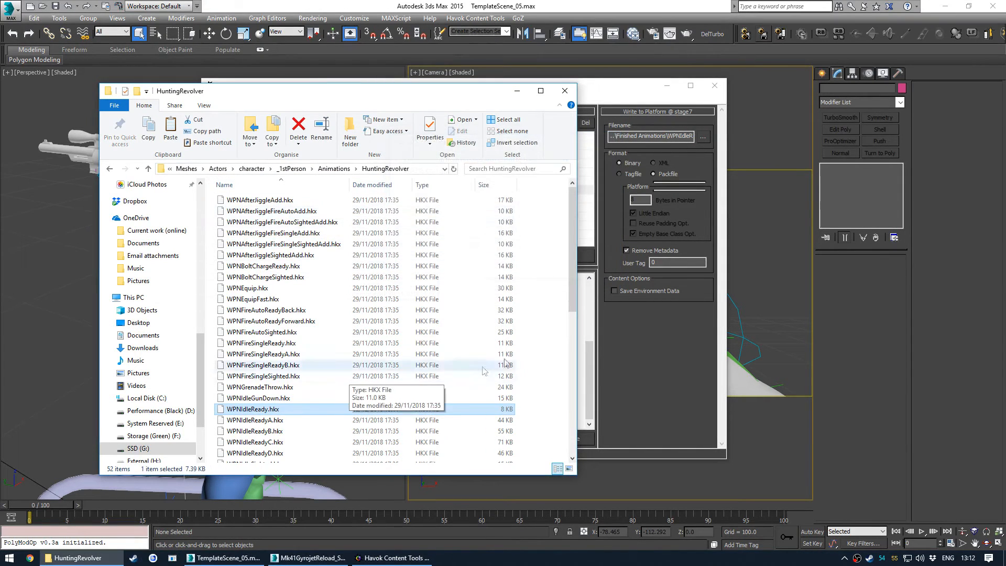
scroll(390, 427, down, 2)
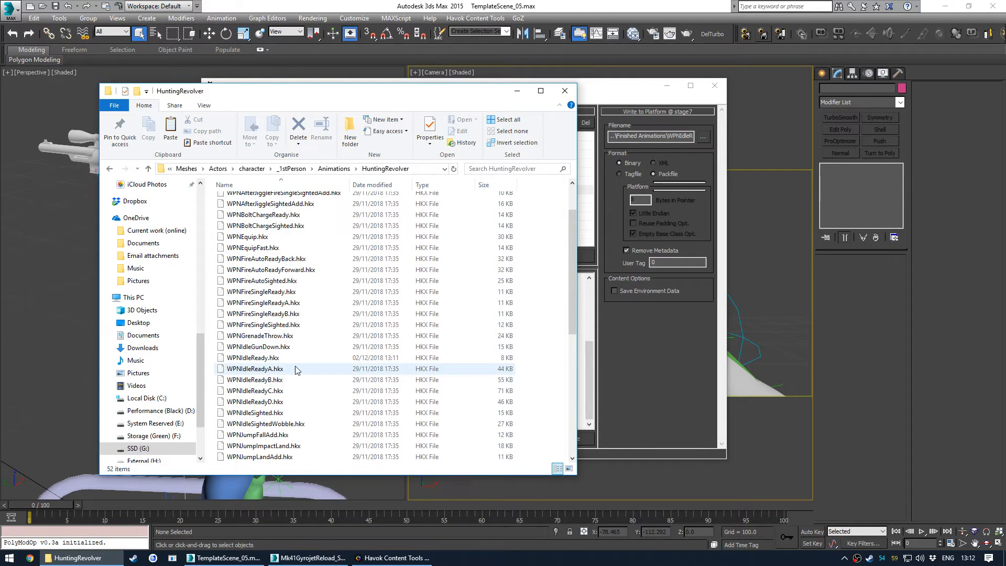
- Check the replaced WPNIdleReady.hkx in the HuntingRevolver animations folder
click(296, 360)
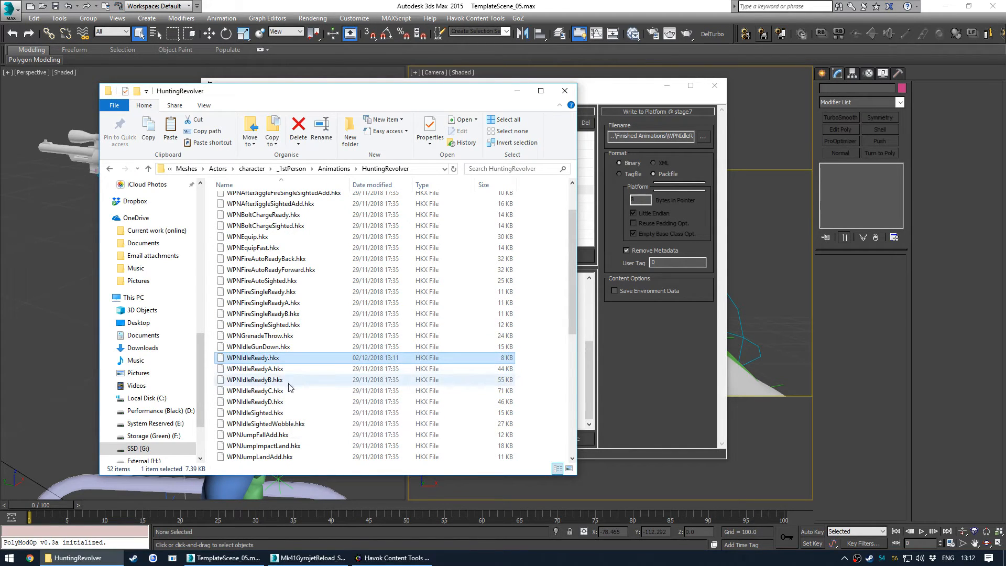
scroll(315, 340, up, 2)
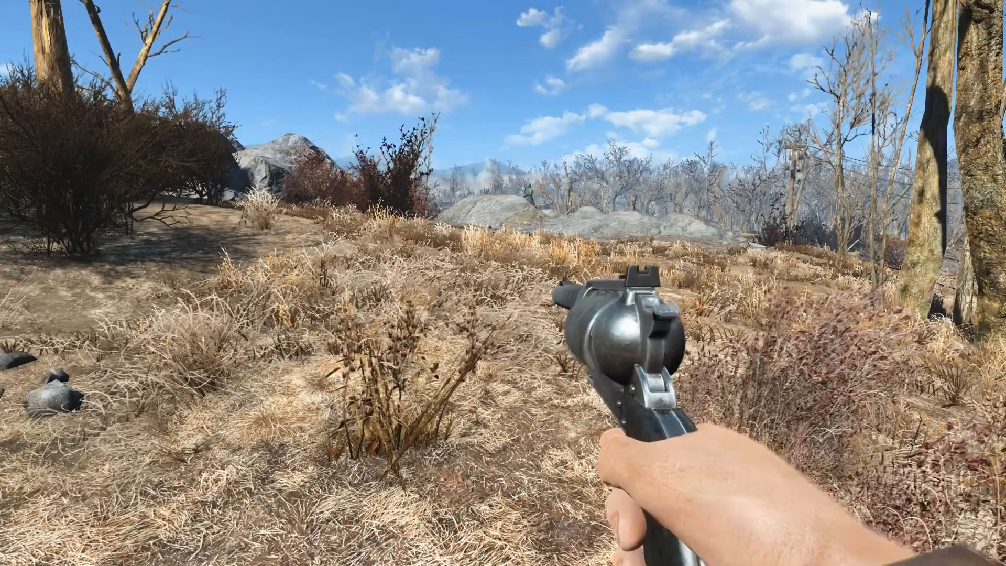
- In Fallout 4, toggle the HUD back on through the console with the tm command
key(r)
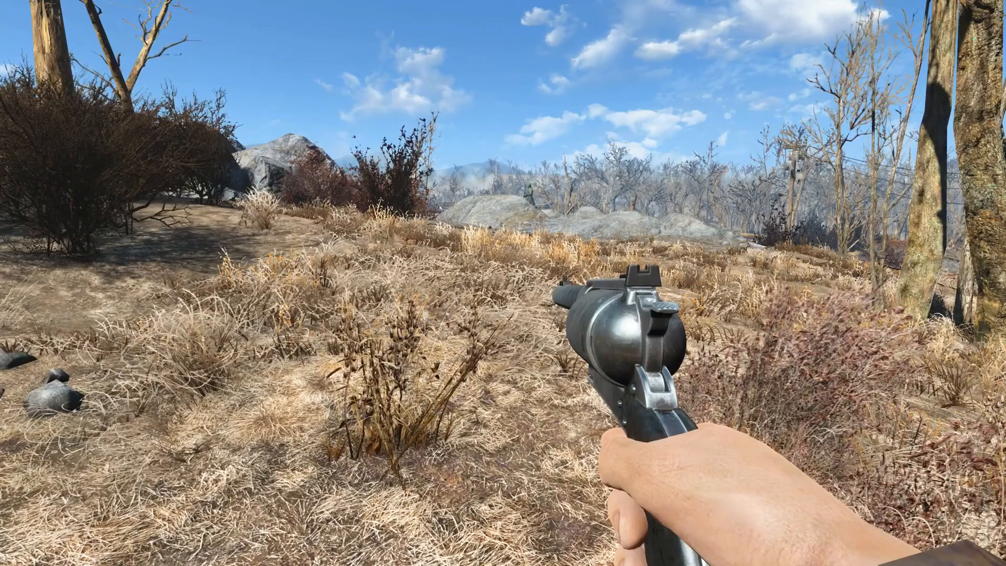
key(r)
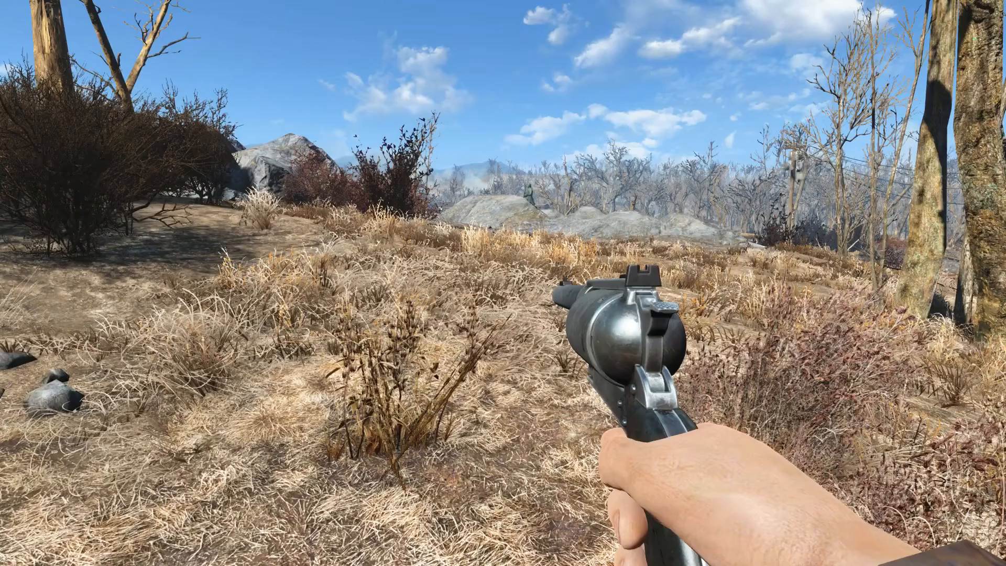
key(x)
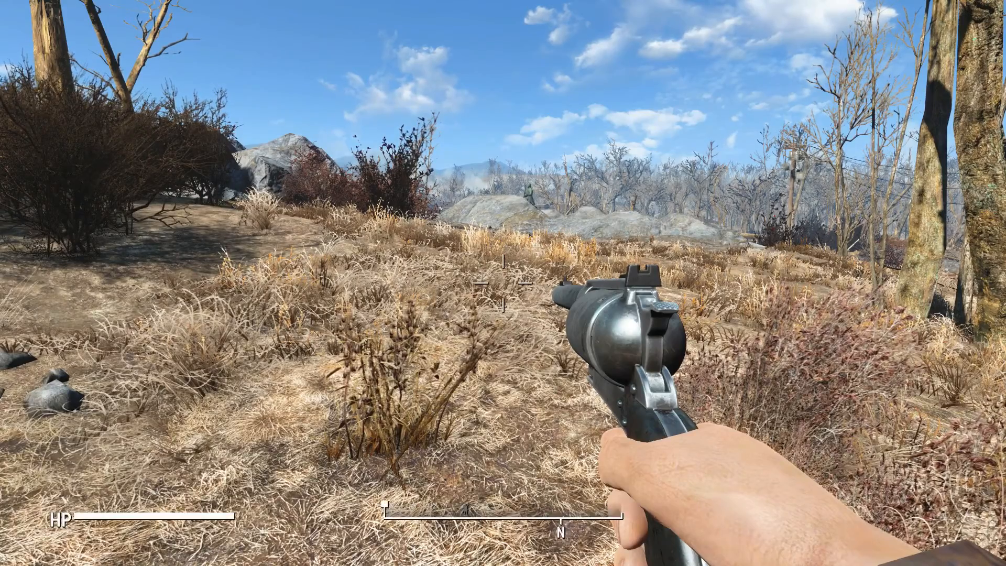
key(Return)
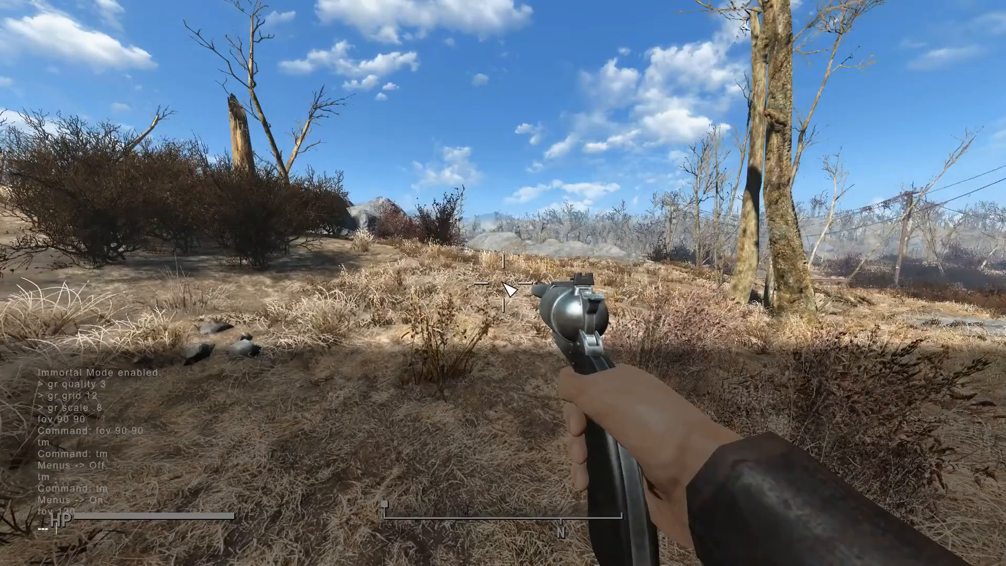
key(grave)
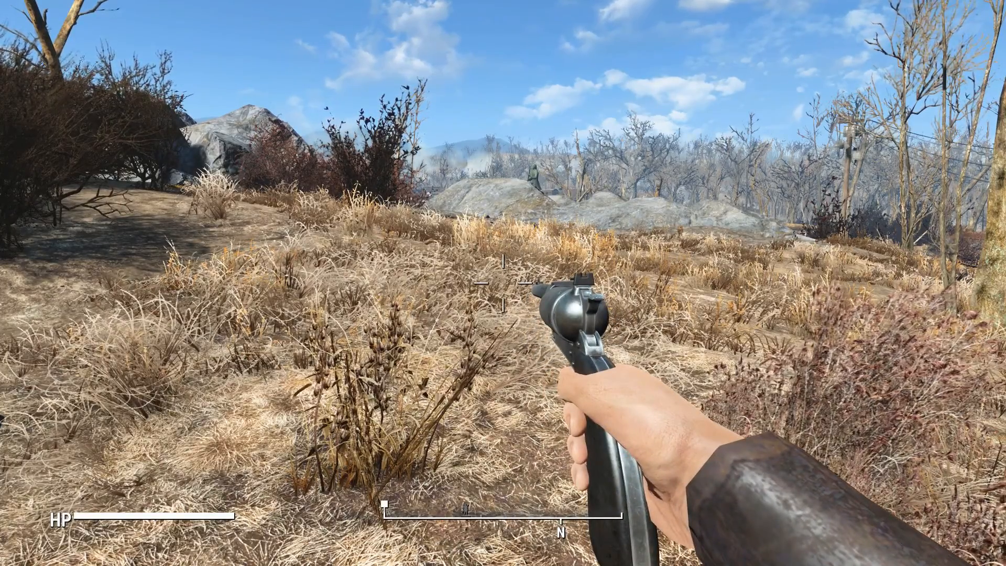
- Fire and reload the Hunting Revolver in game to test the new idle-ready pose
click(503, 283)
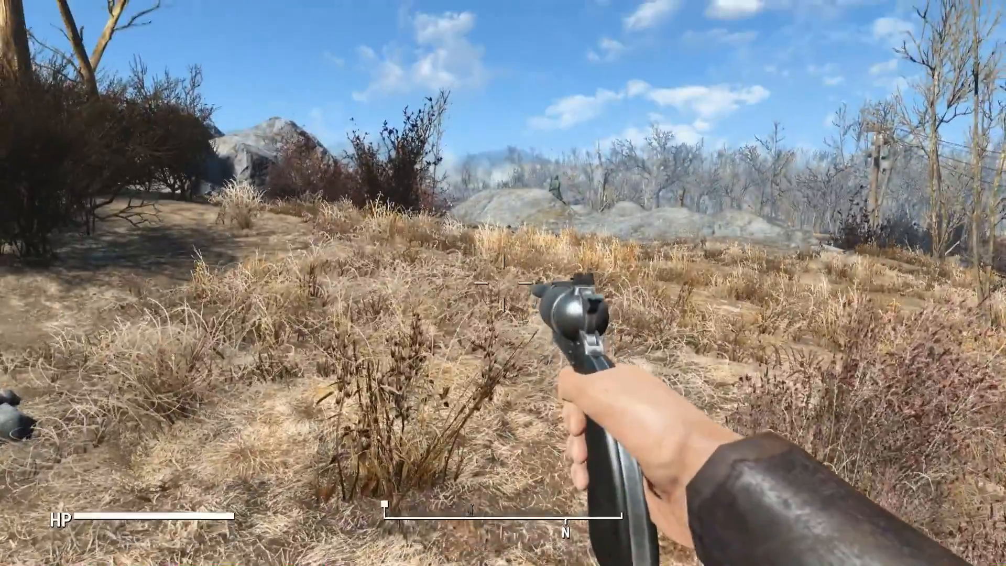
click(503, 283)
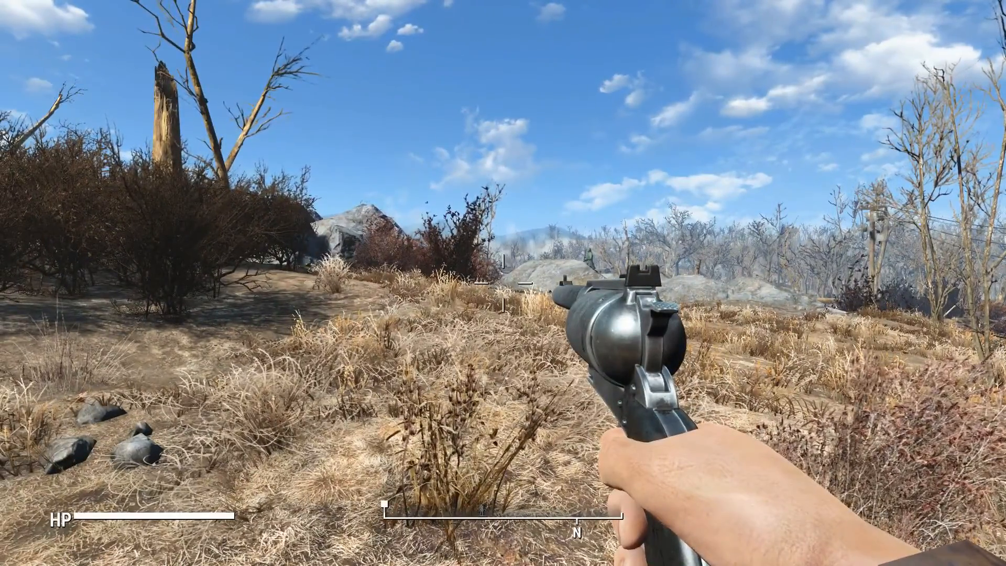
key(r)
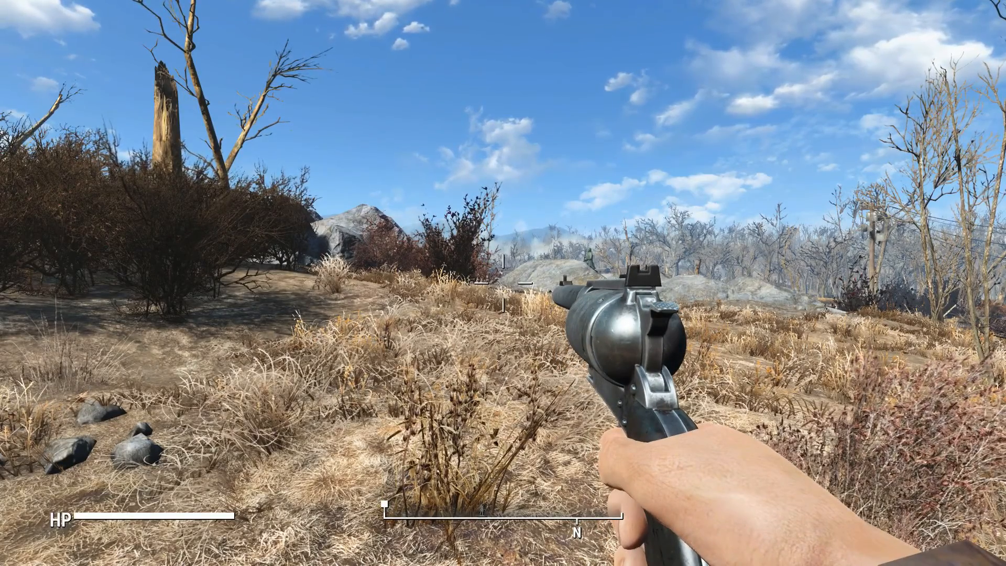
key(r)
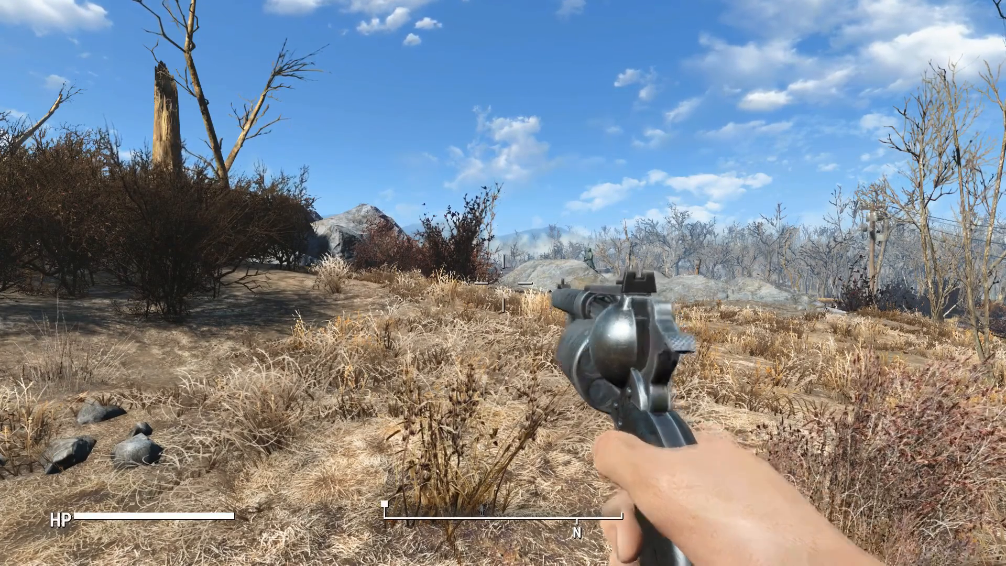
click(503, 283)
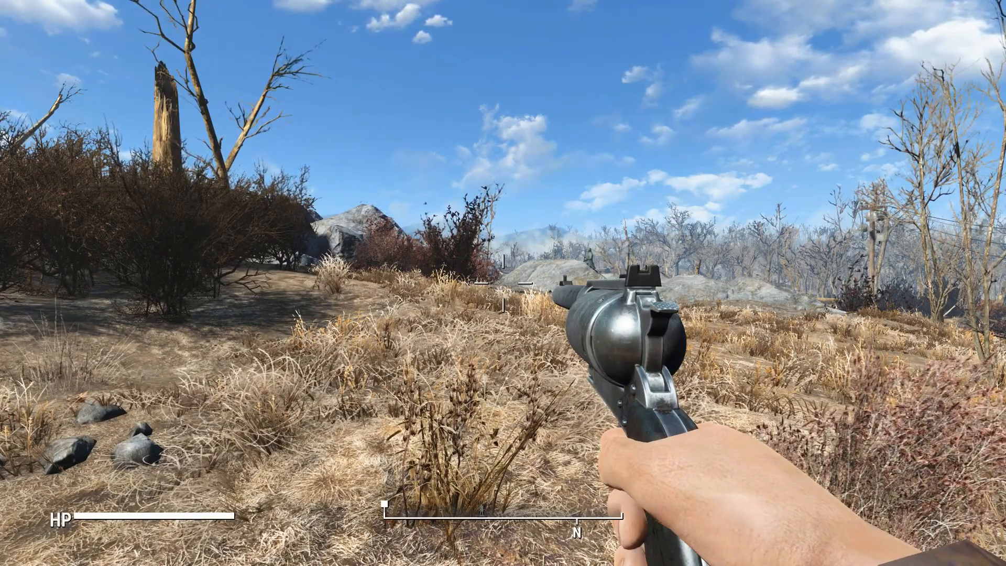
key(r)
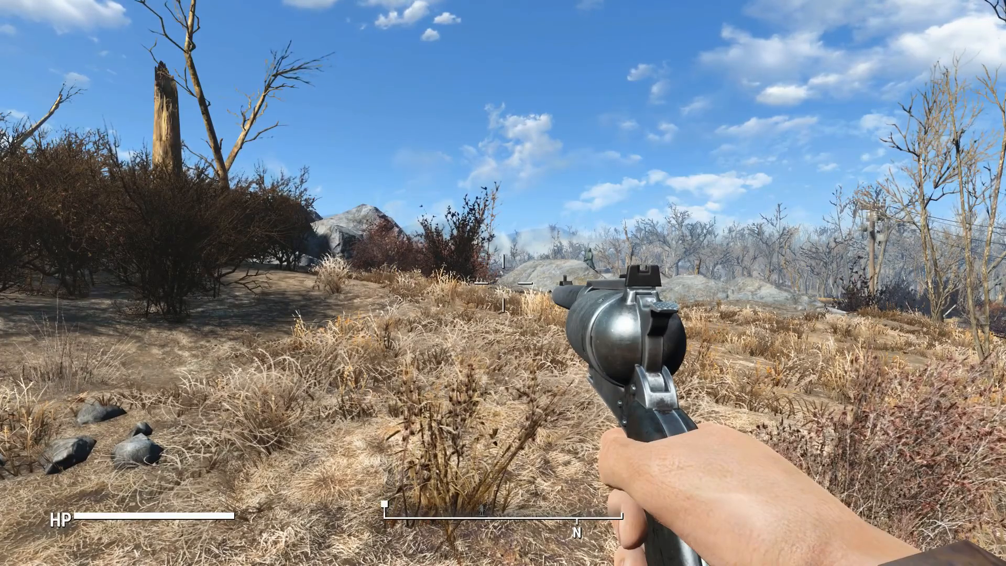
key(r)
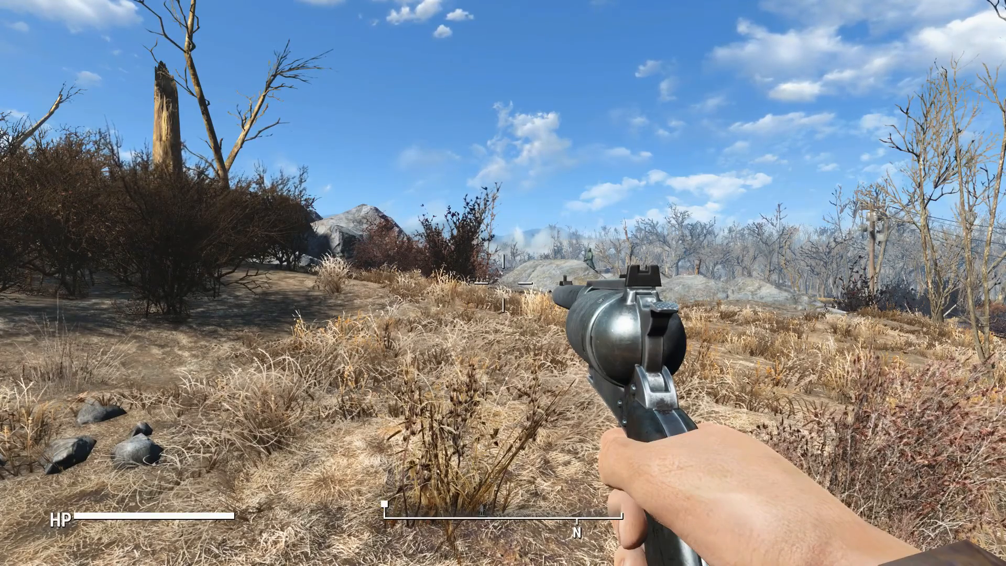
key(r)
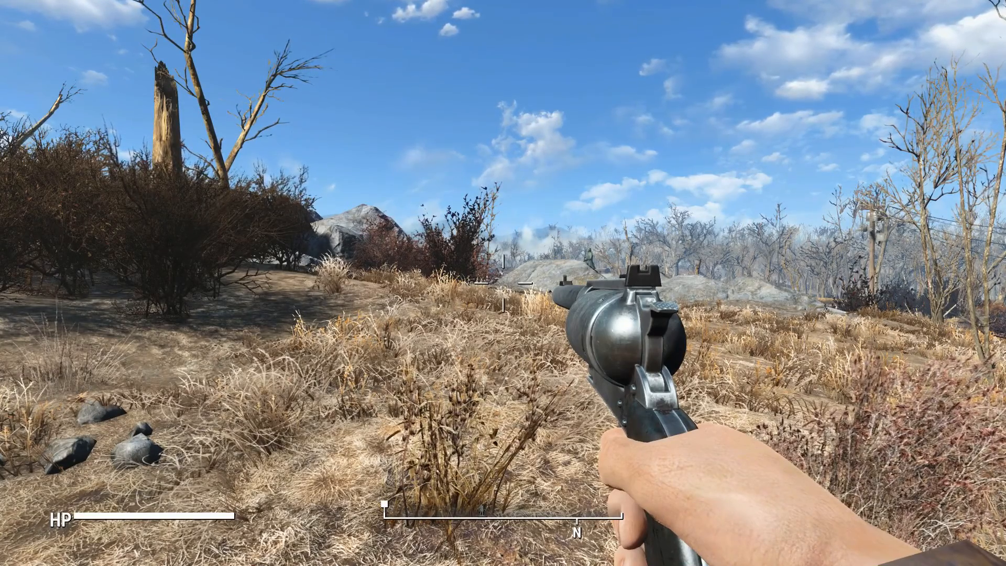
key(r)
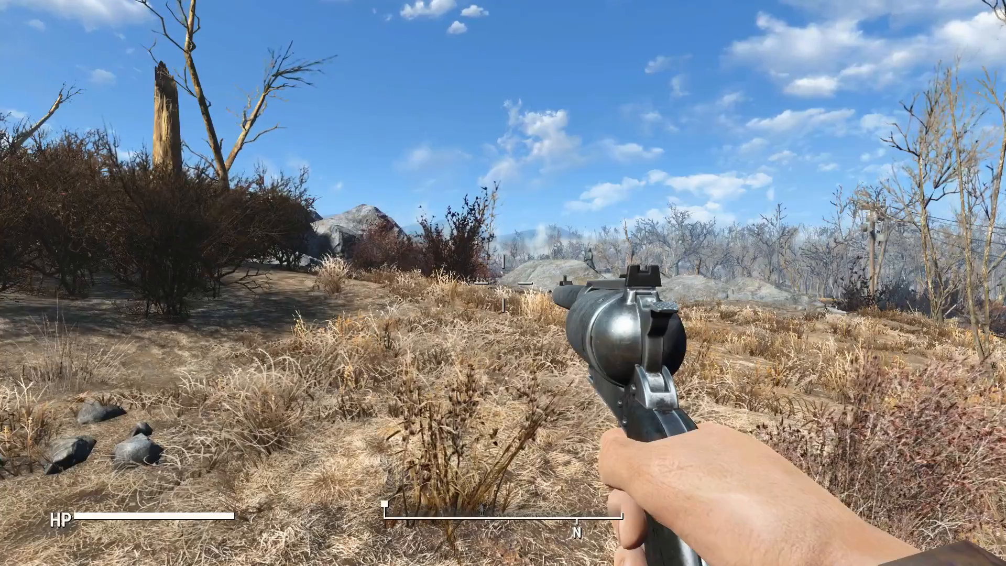
key(r)
- Walk forward and reload the revolver to check the idle pose while moving
key(w)
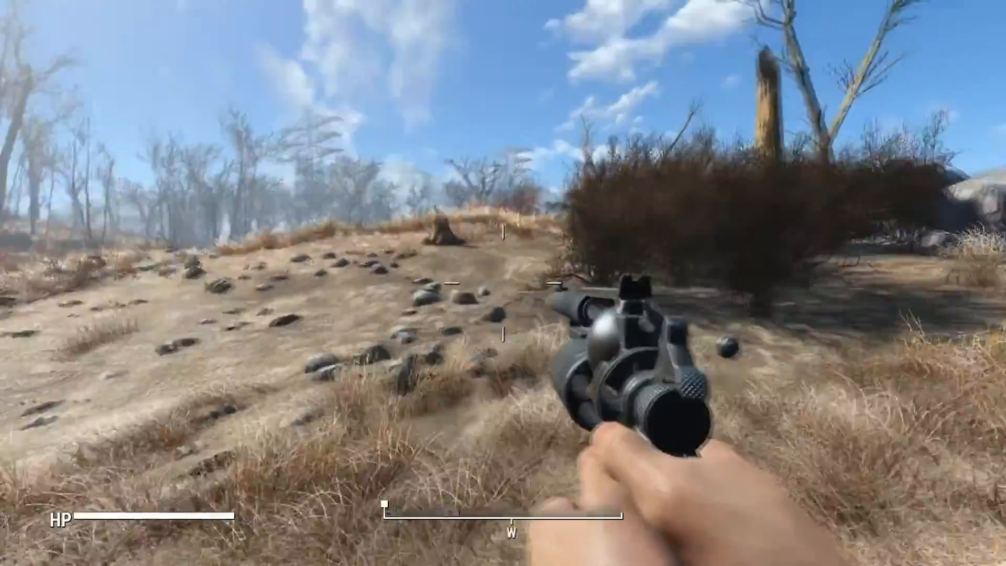
key(w)
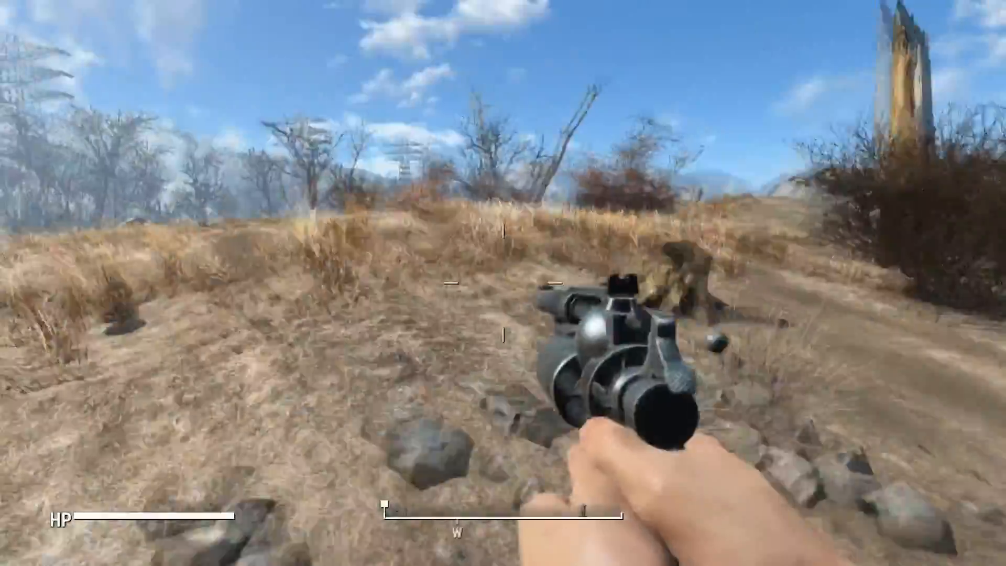
key(w)
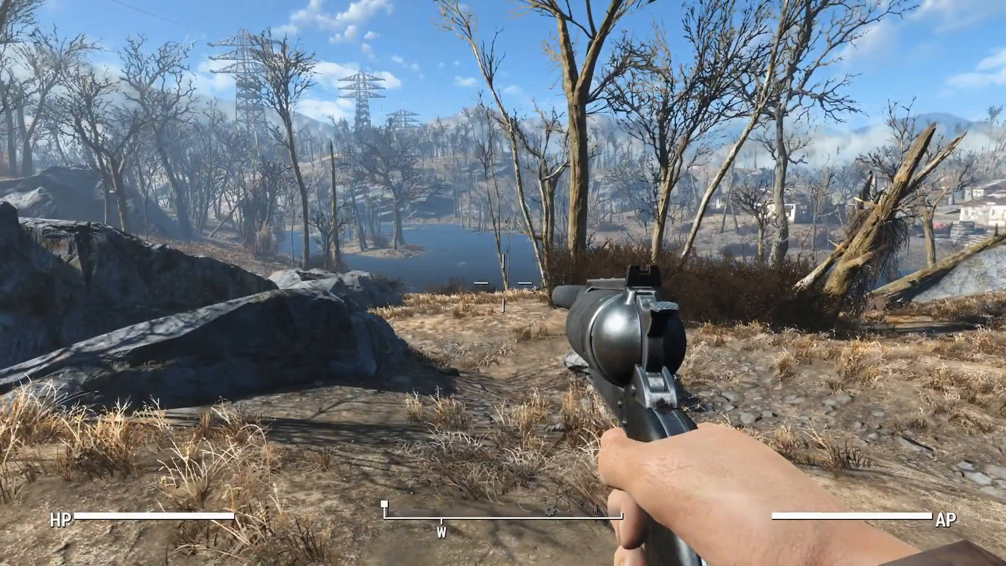
key(r)
key(w)
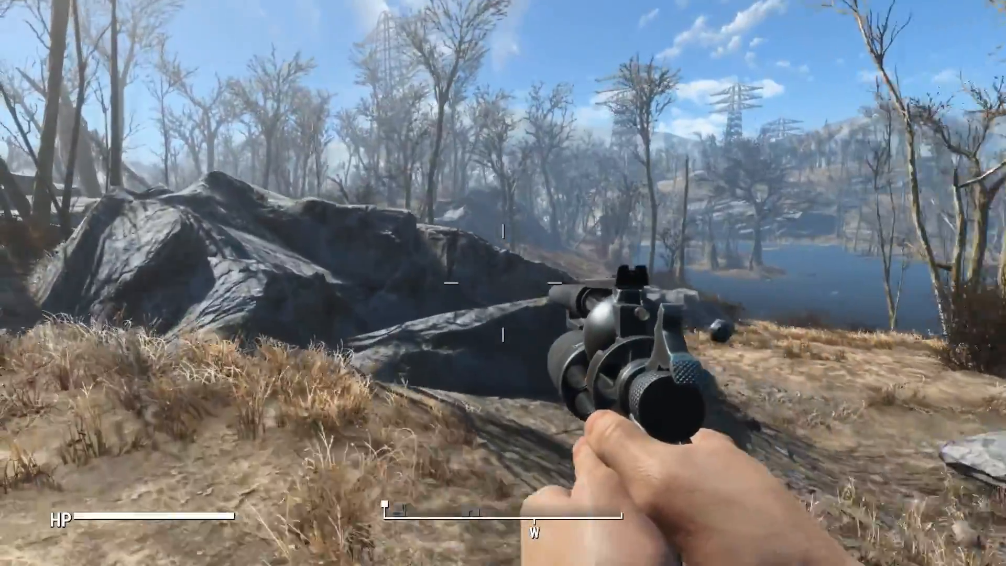
key(w)
key(w)
key(w)
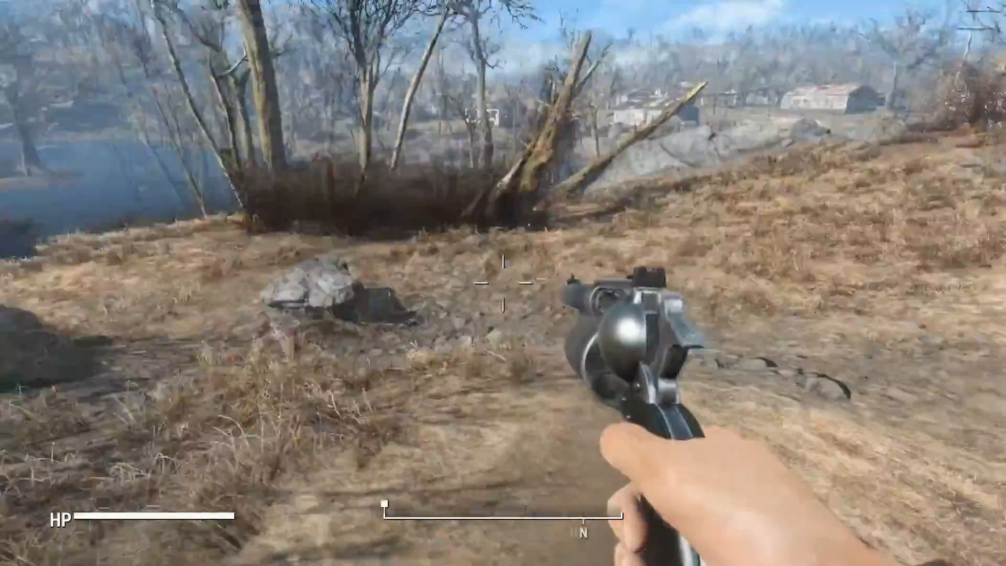
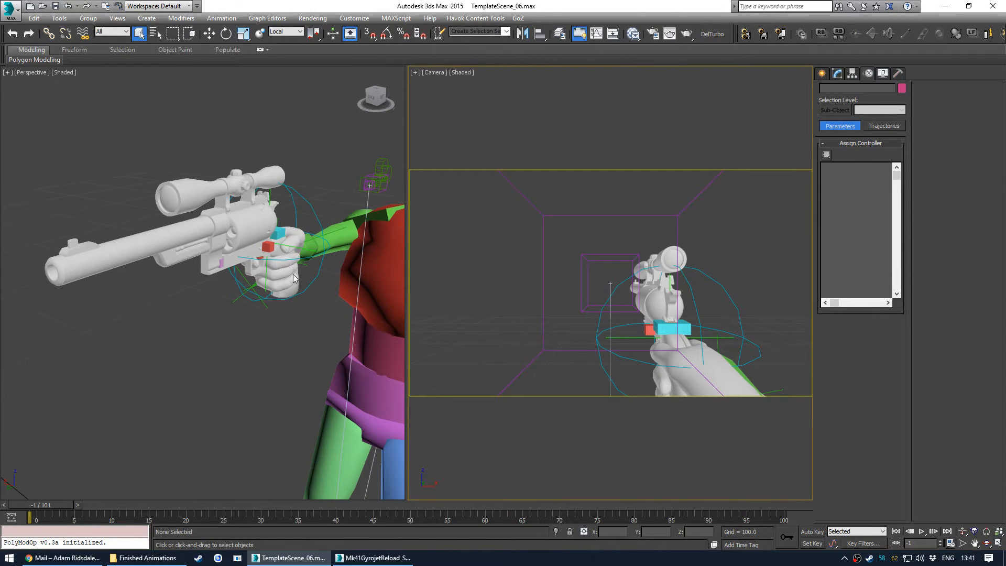
- Try swinging out the revolver cylinder by rotating the Bip_WeaponExtra2 bone, then undo the rotation
key(e)
click(221, 263)
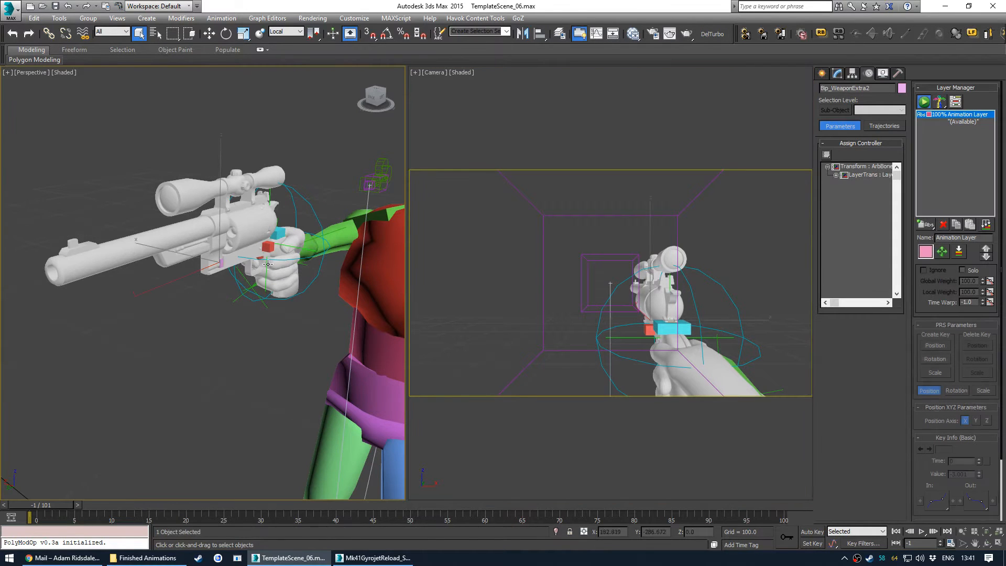
drag(282, 215, 299, 272)
key(ctrl+z)
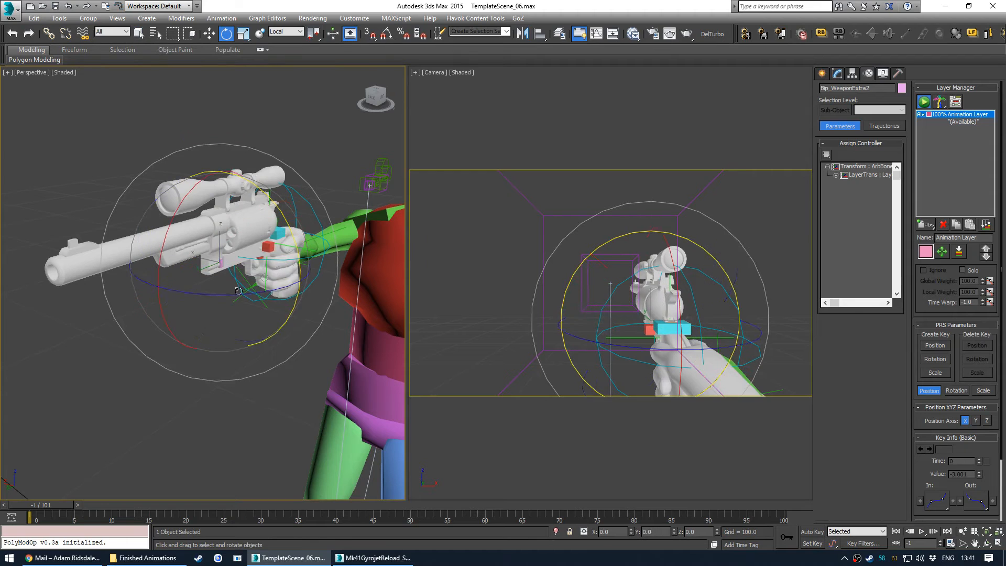
click(203, 387)
middle_drag(234, 246, 242, 267)
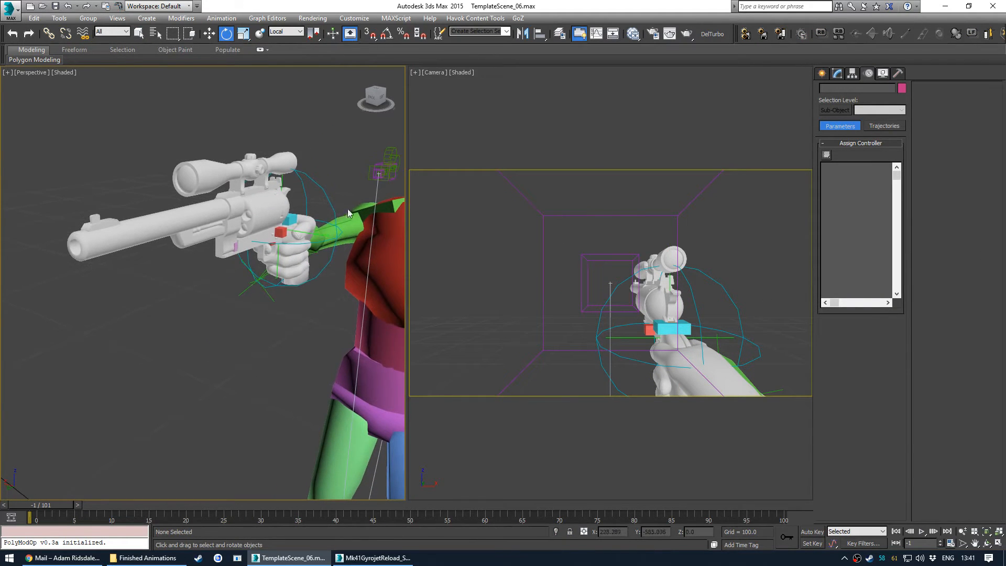
- Select the Bip_WeaponExtra2 and Bip_WeaponMagazine bones in the schematic view and isolate them in a maximized viewport
key(h)
click(395, 302)
scroll(395, 301, up, 3)
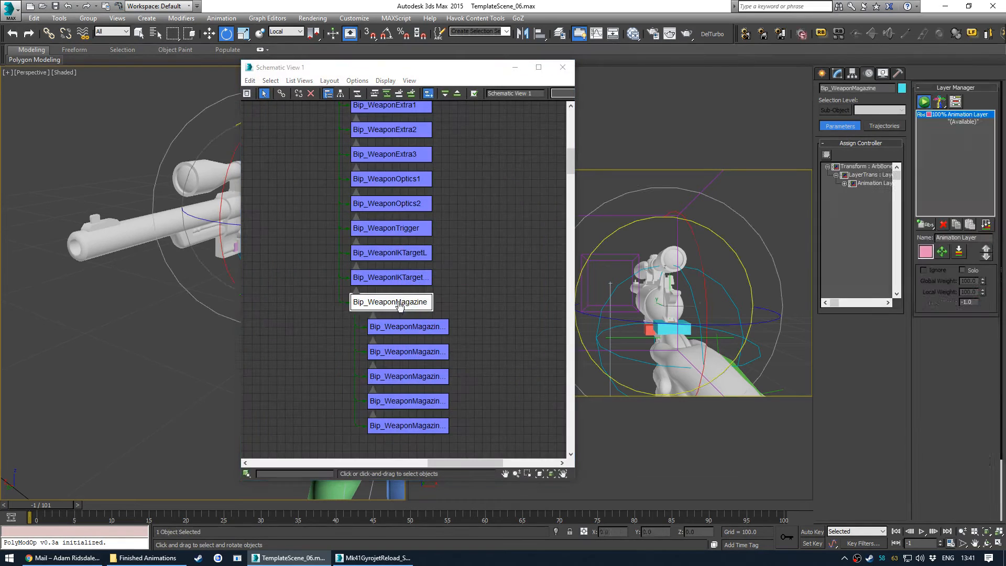
scroll(404, 273, down, 5)
middle_drag(409, 210, 408, 236)
scroll(408, 236, up, 5)
click(398, 202)
middle_drag(176, 274, 158, 284)
key(alt+q)
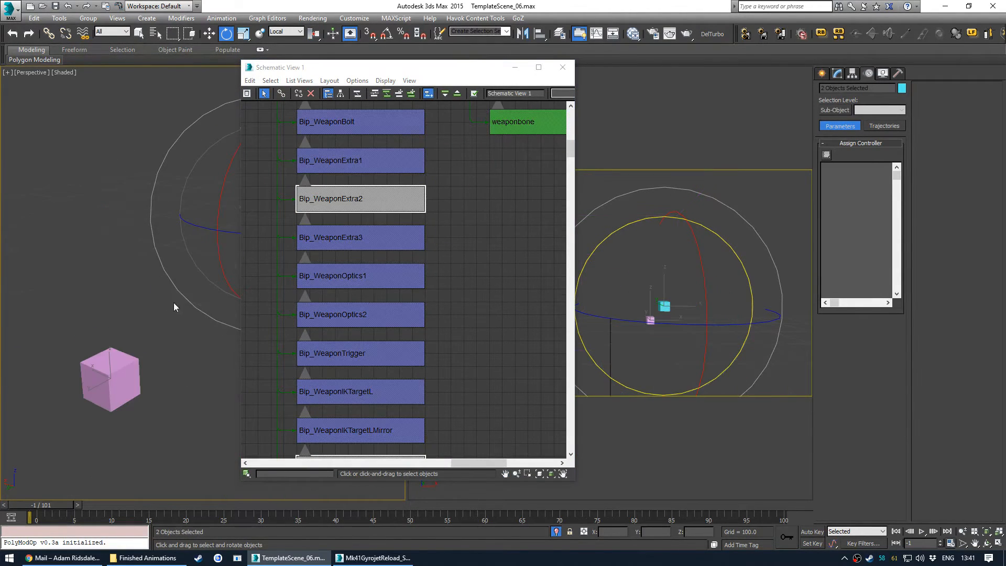
middle_drag(158, 209, 378, 292)
click(562, 67)
key(z)
key(alt+w)
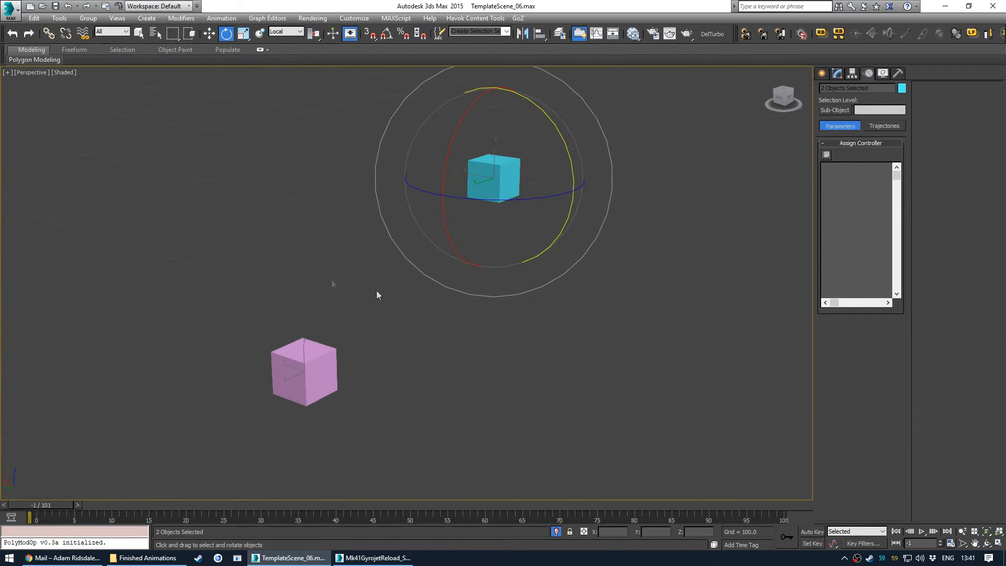
- Try linking the Bip_WeaponMagazine bone to Bip_WeaponExtra2 with a Link Constraint, then undo the link
click(530, 167)
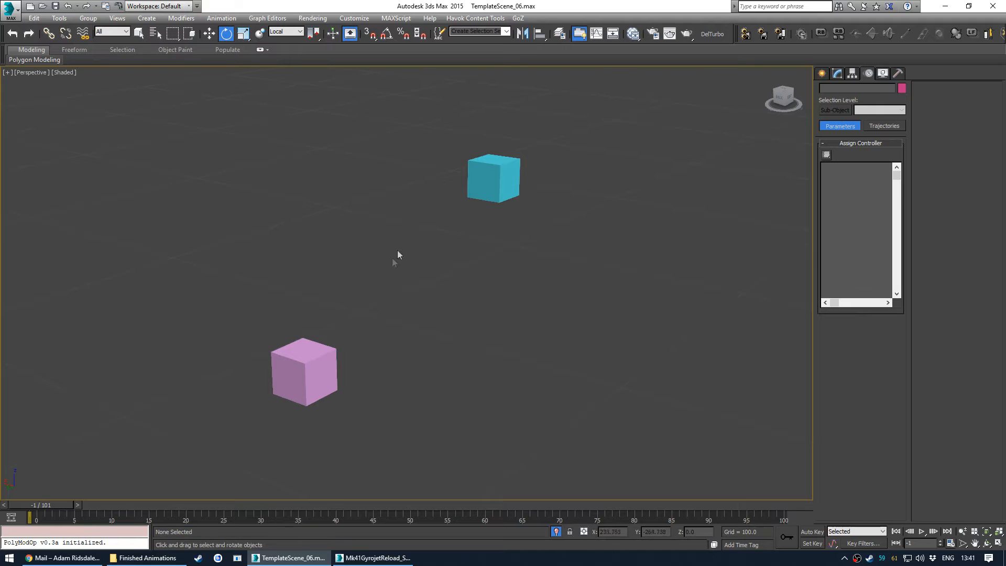
click(490, 181)
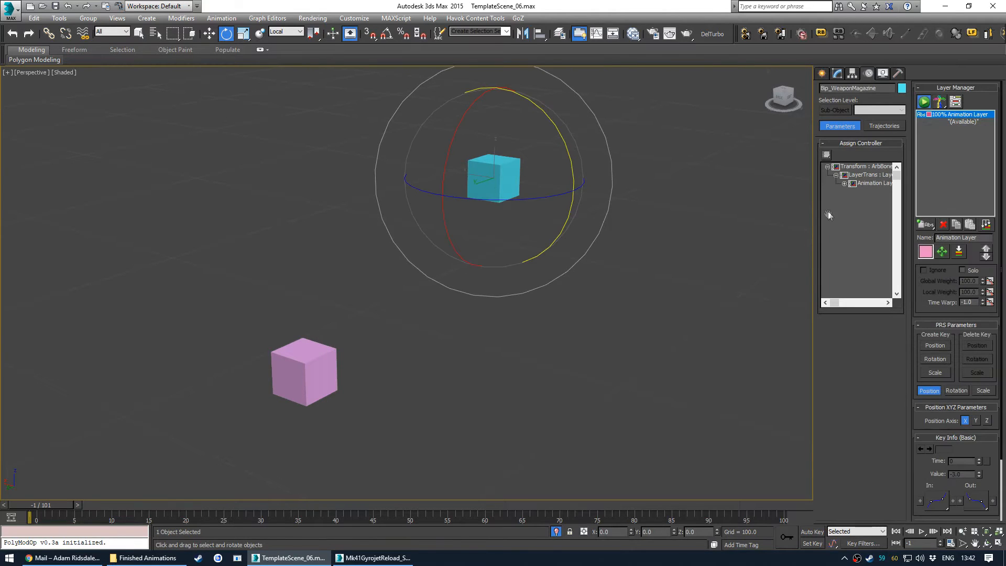
click(854, 185)
click(827, 155)
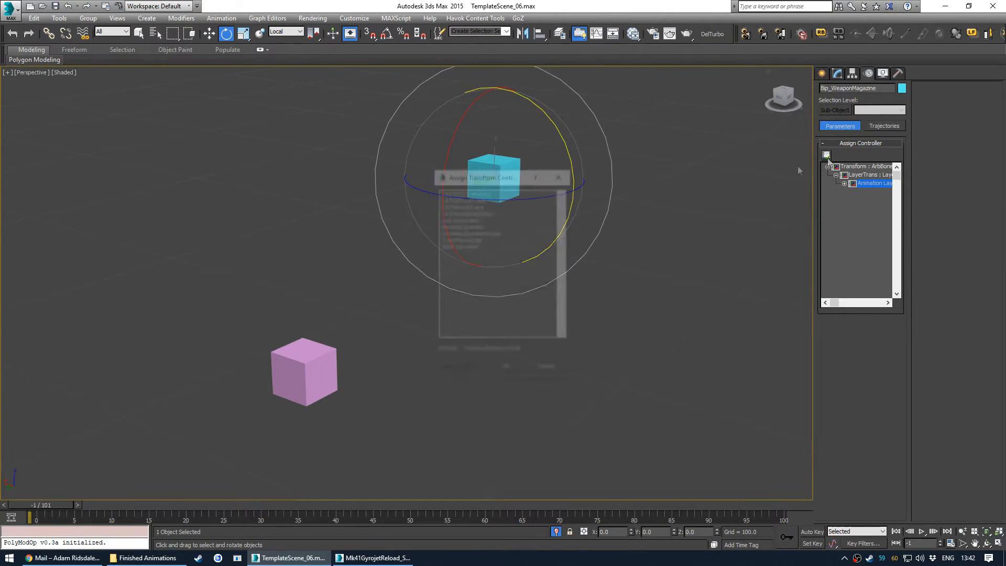
click(468, 220)
click(505, 370)
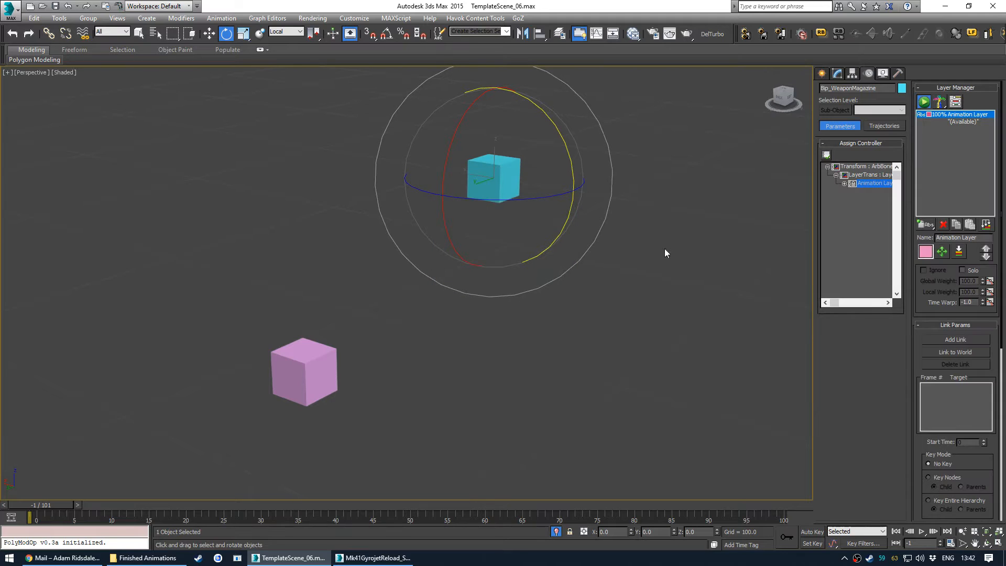
click(946, 341)
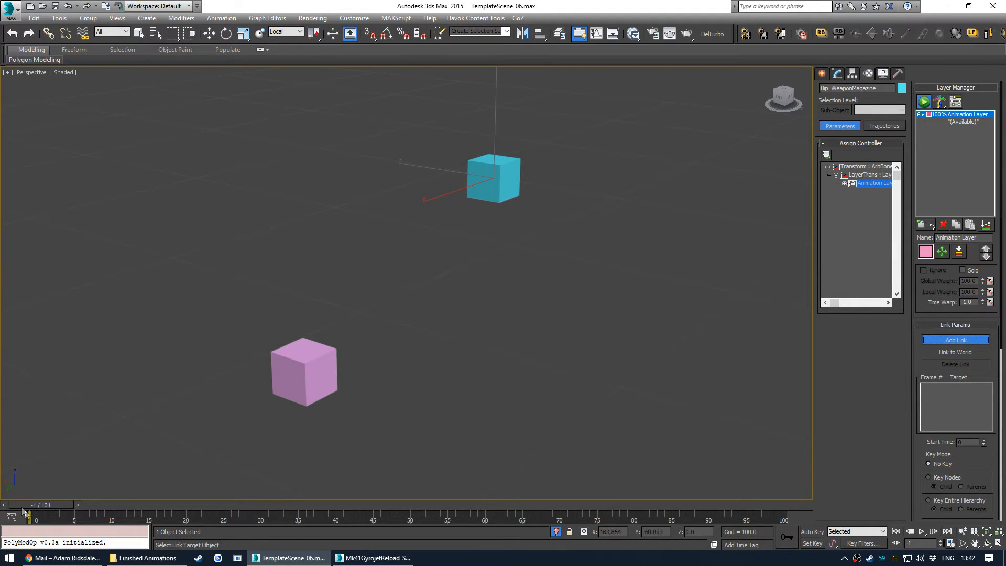
click(329, 365)
scroll(366, 289, up, 5)
middle_drag(422, 375, 459, 293)
alt+middle_drag(461, 414, 413, 295)
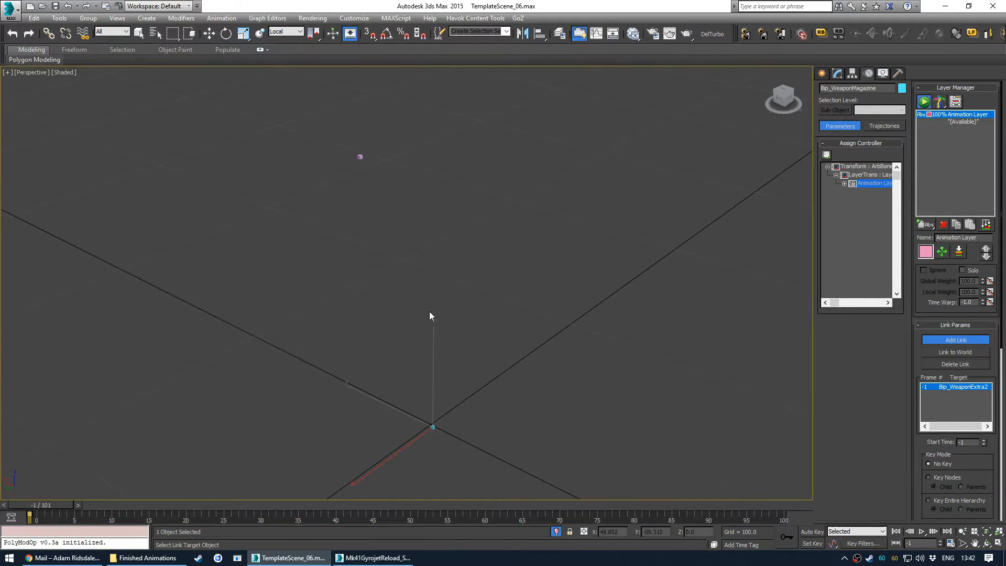
key(ctrl+z)
key(ctrl+z)
- Create a Dummy helper next to the two isolated weapon bones
middle_drag(386, 182, 483, 306)
scroll(404, 210, up, 4)
key(q)
click(486, 309)
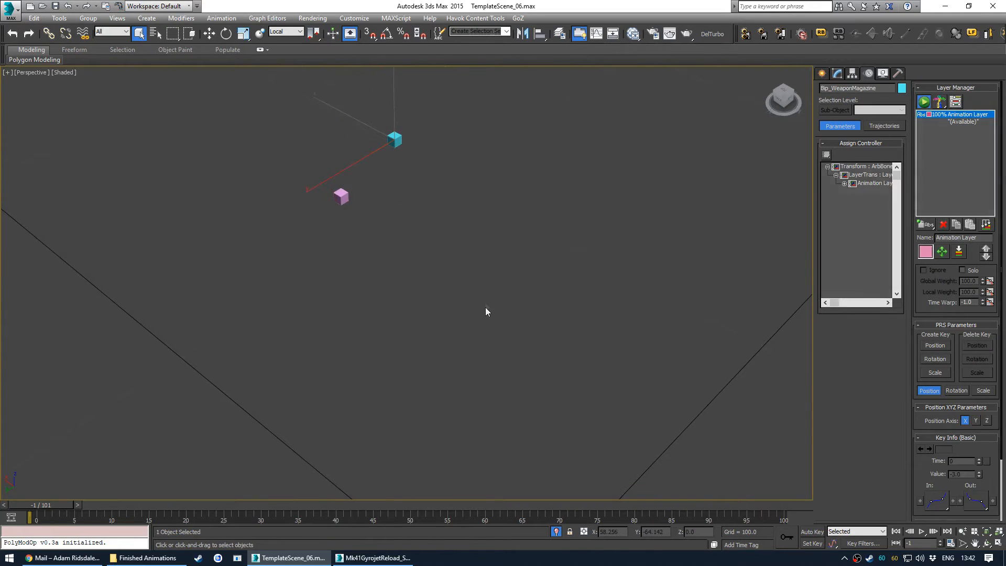
click(822, 73)
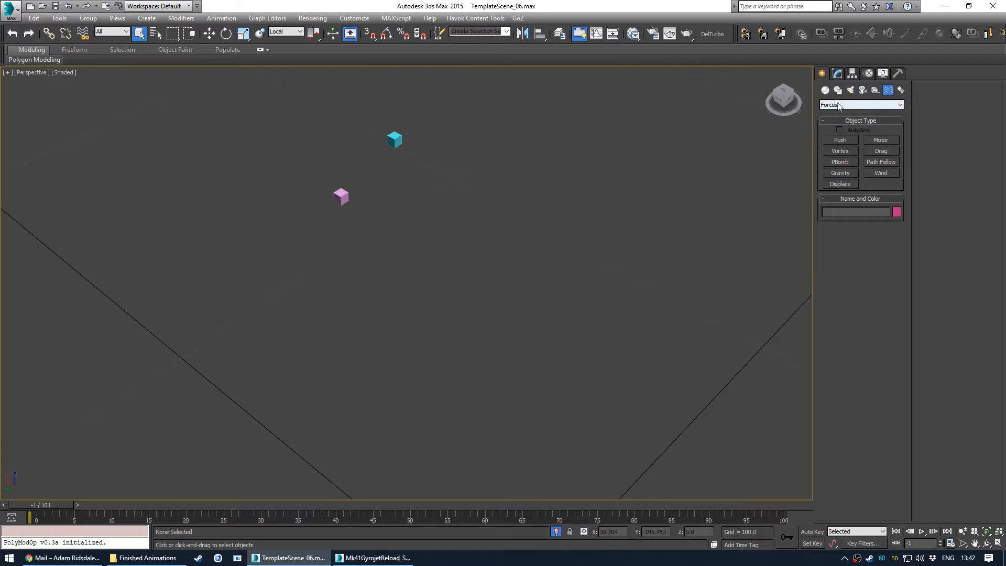
click(826, 91)
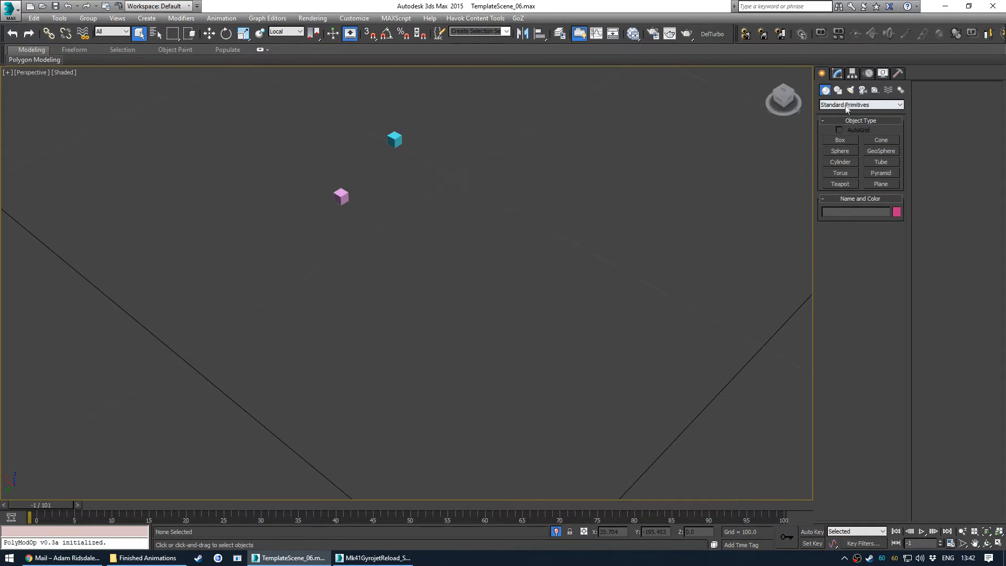
click(875, 90)
click(840, 140)
drag(448, 295, 490, 271)
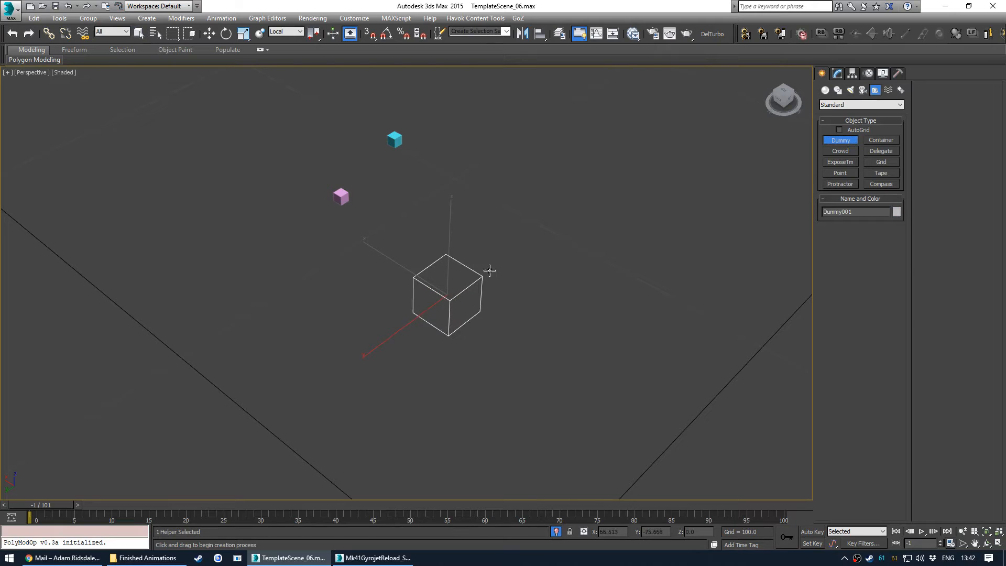
- Align the dummy's X, Y and Z position to the Bip_WeaponMagazine bone's pivot point
key(w)
key(alt+a)
click(394, 139)
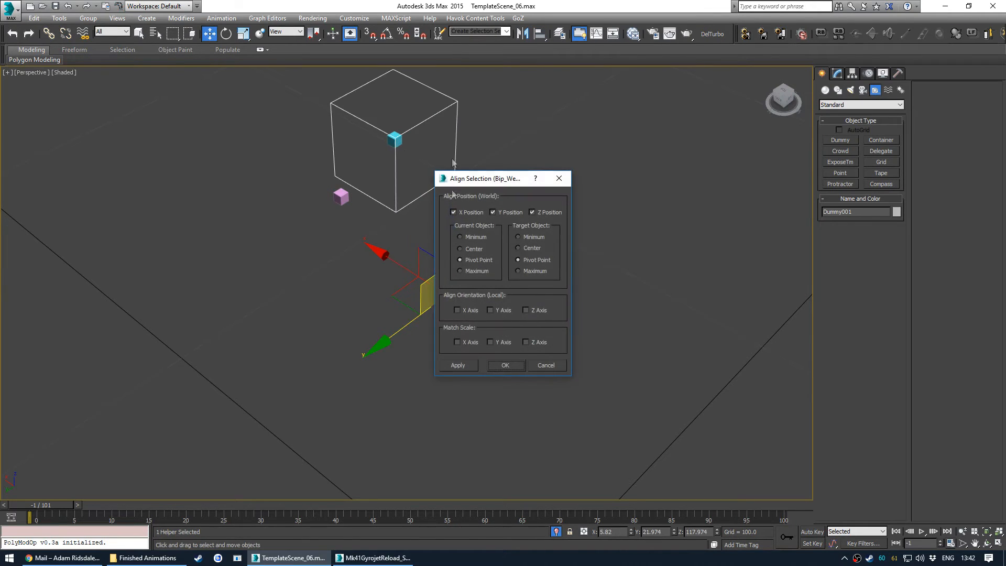
click(505, 364)
mouse_move(425, 159)
alt+middle_down()
mouse_move(399, 142)
mouse_move(414, 153)
alt+middle_up()
click(493, 183)
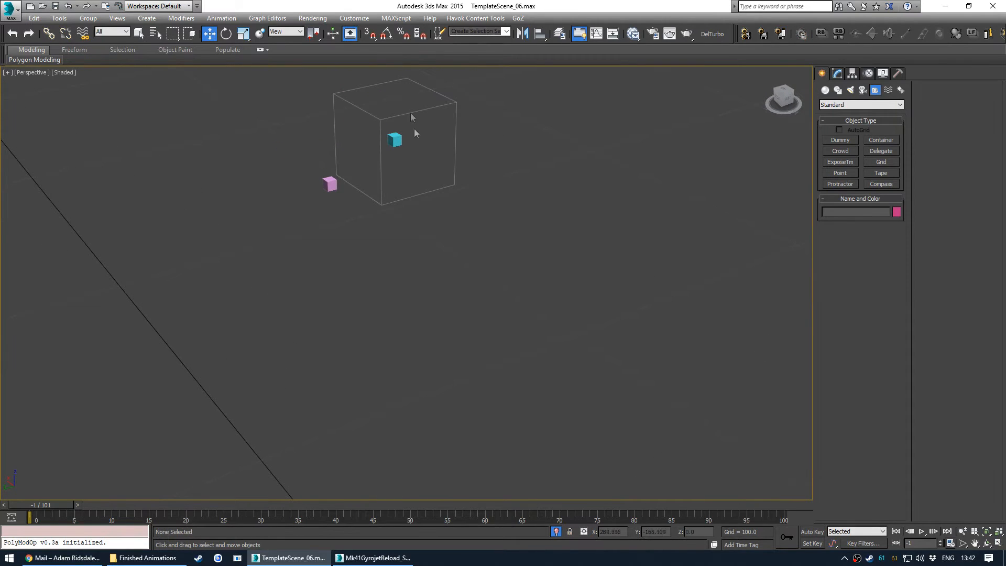
- Open the layer explorer and unfreeze the WeaponMesh layer
key(l)
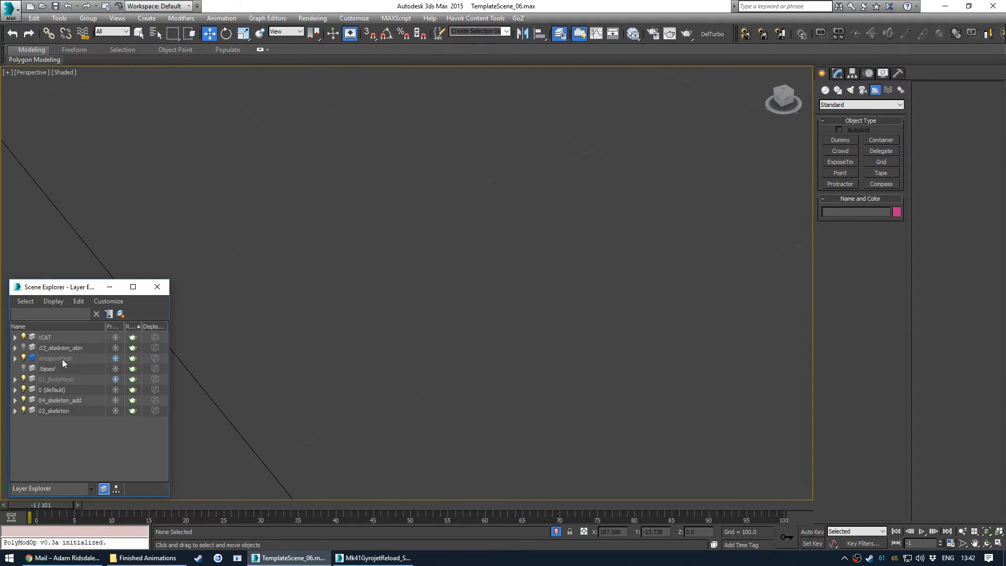
click(116, 357)
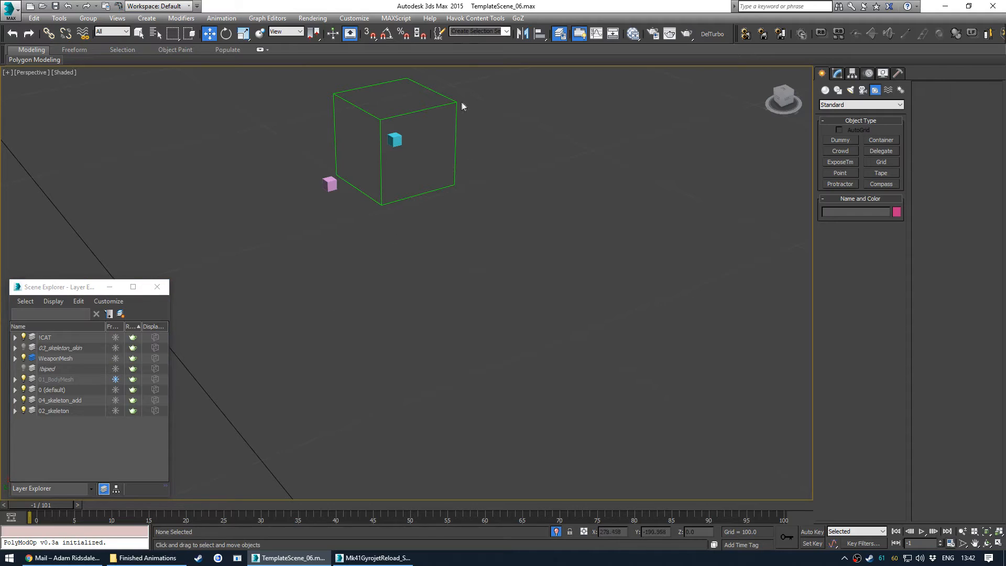
click(453, 104)
- Assign a Link Constraint to the Bip_WeaponMagazine bone and add Bip_WeaponExtra2 as its link target
click(400, 140)
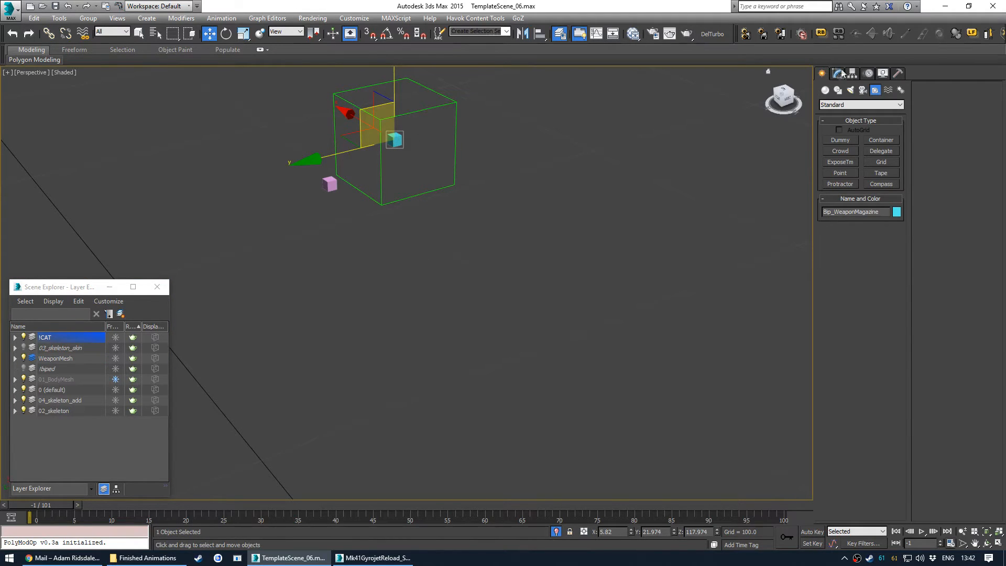
click(868, 73)
click(855, 184)
click(827, 154)
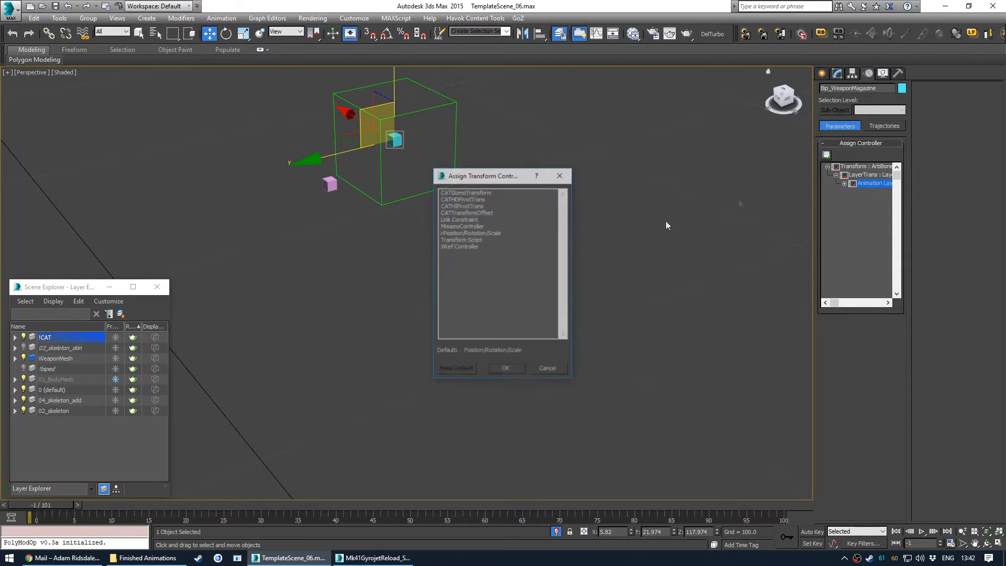
click(459, 219)
double_click(460, 219)
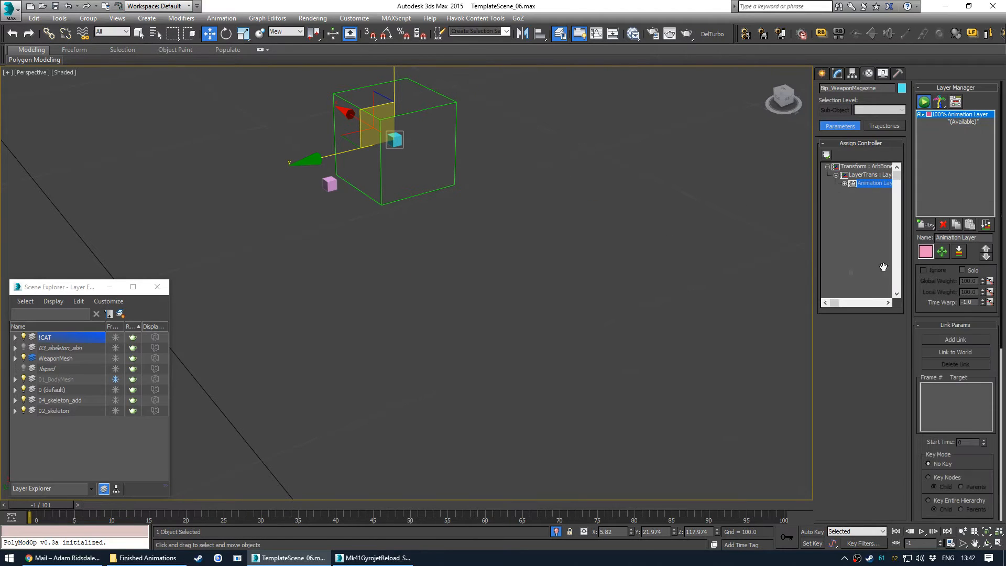
click(954, 341)
click(331, 182)
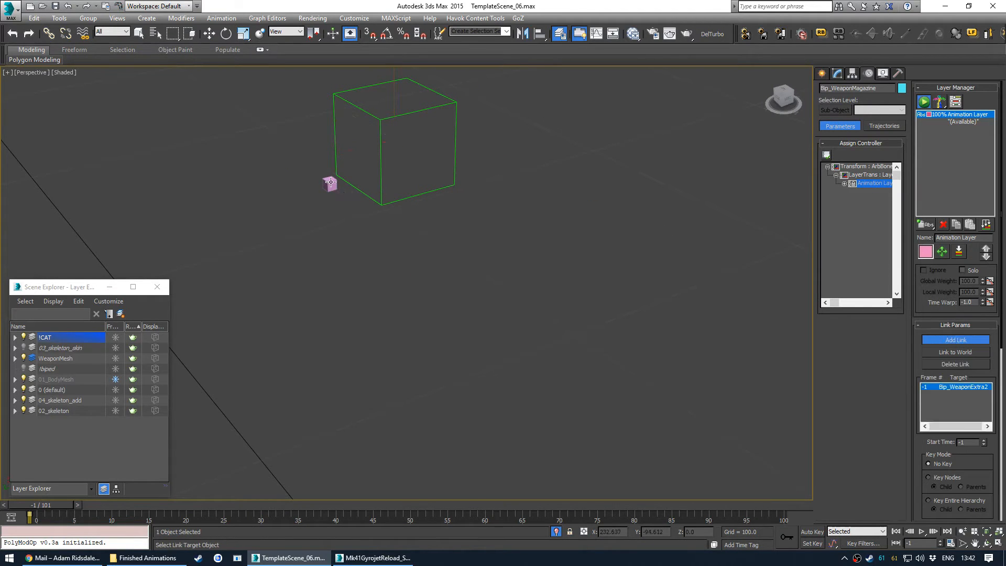
right_click(451, 184)
- Align the Bip_WeaponMagazine bone's position to the dummy helper's pivot point
scroll(448, 262, down, 5)
middle_drag(449, 359, 436, 336)
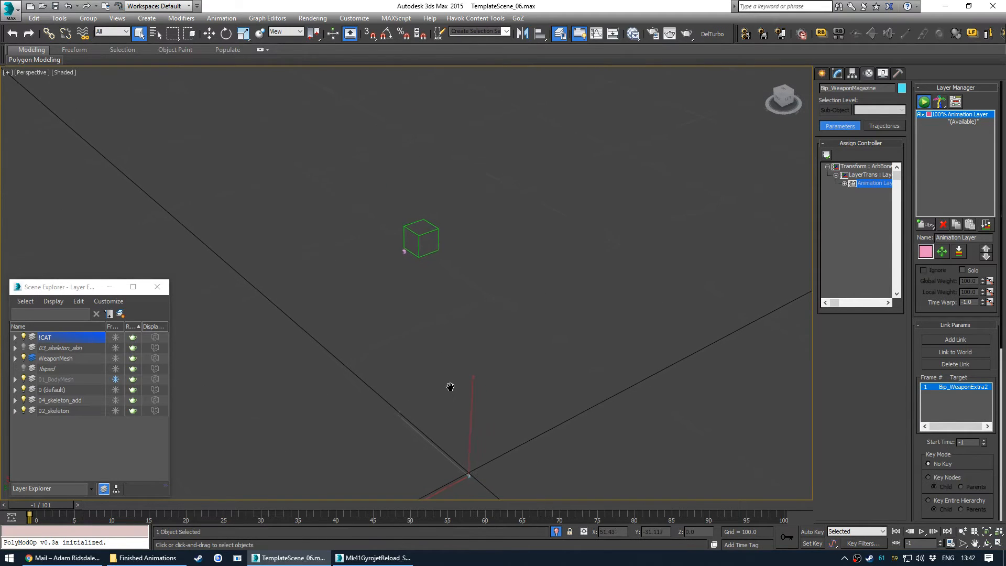
key(alt+a)
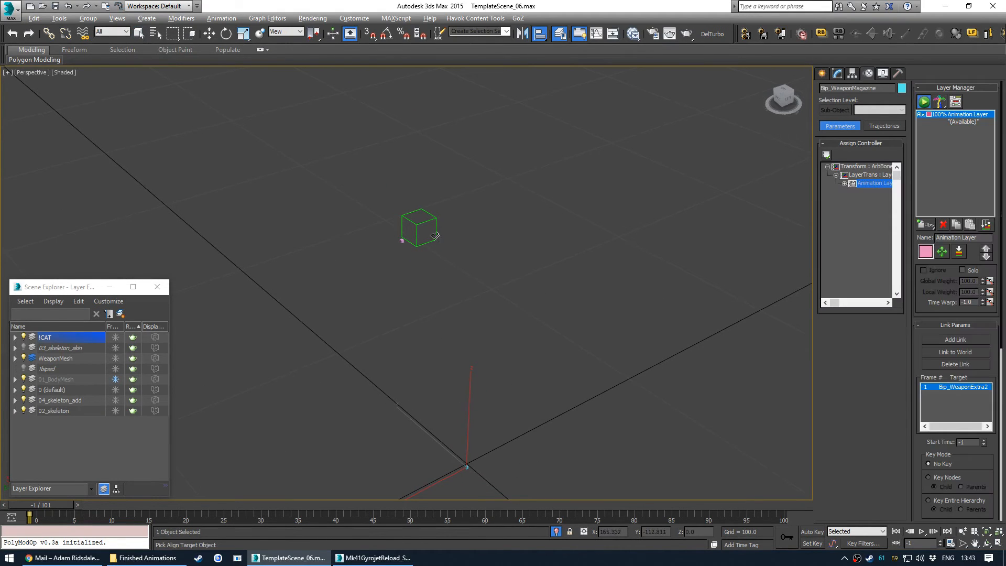
click(434, 236)
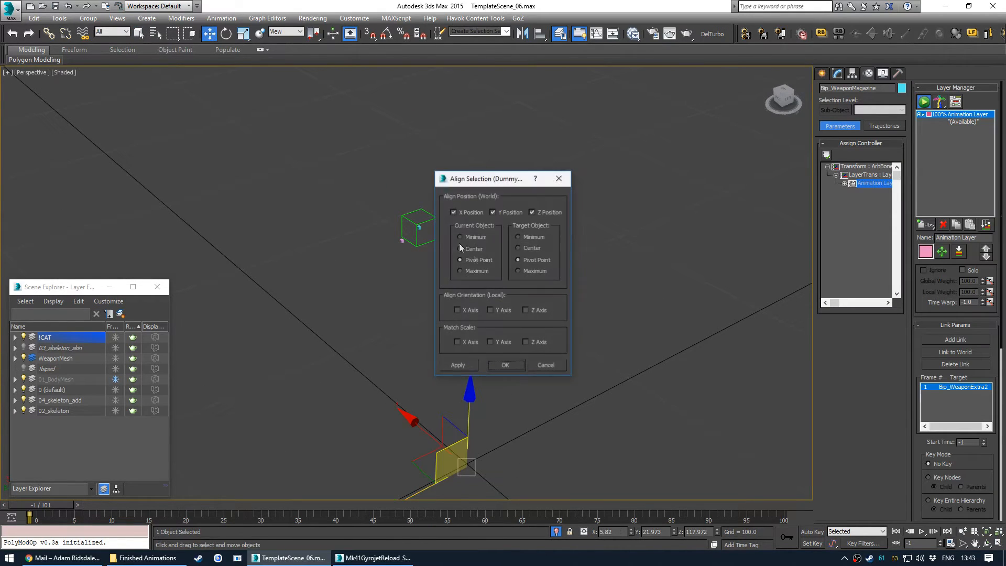
click(501, 367)
- Delete the dummy helper
scroll(428, 224, up, 8)
click(437, 221)
key(Delete)
- Freeze the WeaponMesh layer again and close the layer explorer
middle_drag(391, 291, 420, 285)
click(115, 359)
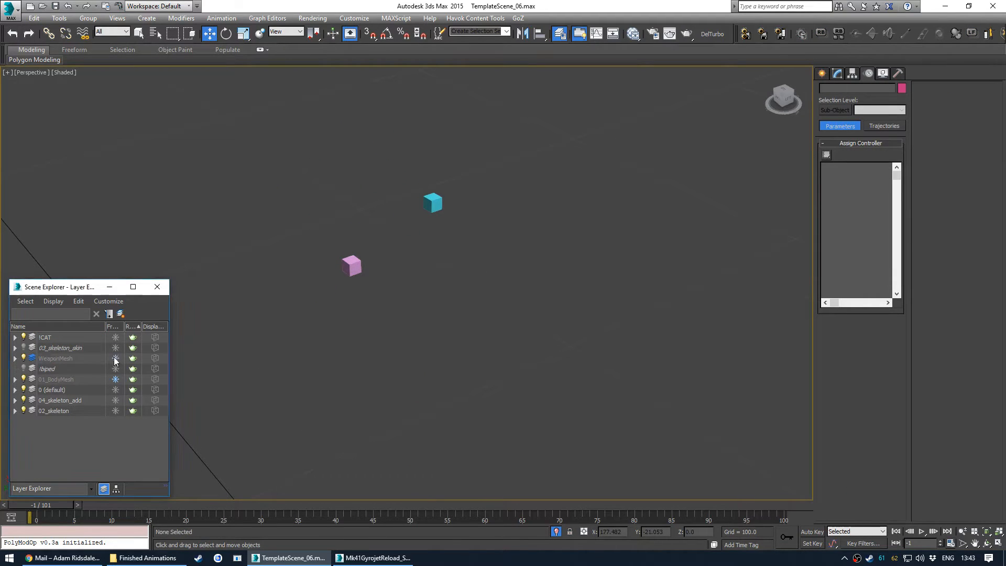
click(156, 290)
- Exit isolation mode and set the time slider to frame 0
key(alt+q)
middle_drag(318, 344, 445, 306)
click(80, 506)
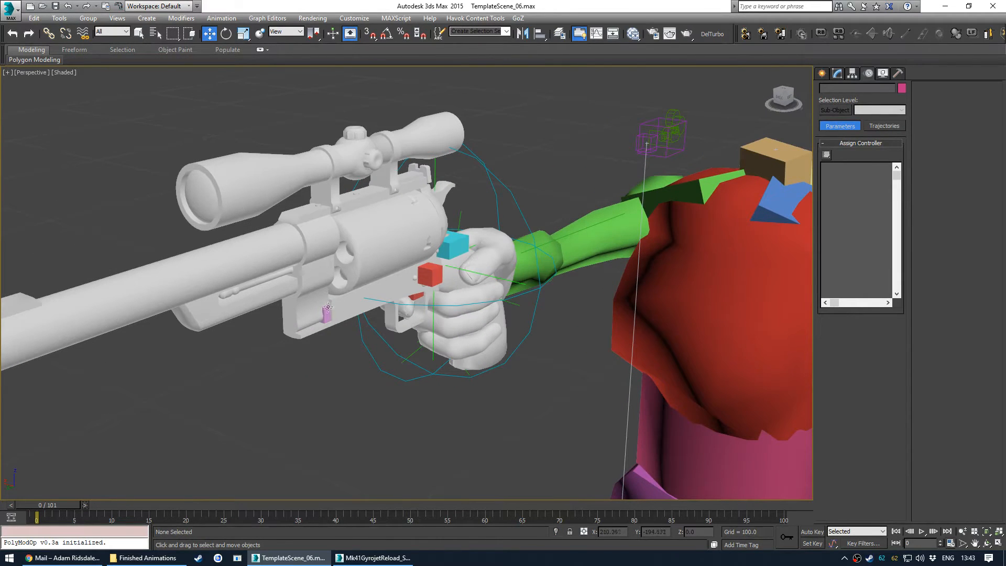
- Try rotating the Bip_WeaponExtra2 cylinder and Bip_WeaponOptics2 speedloader bones to test the magazine link
click(328, 308)
key(e)
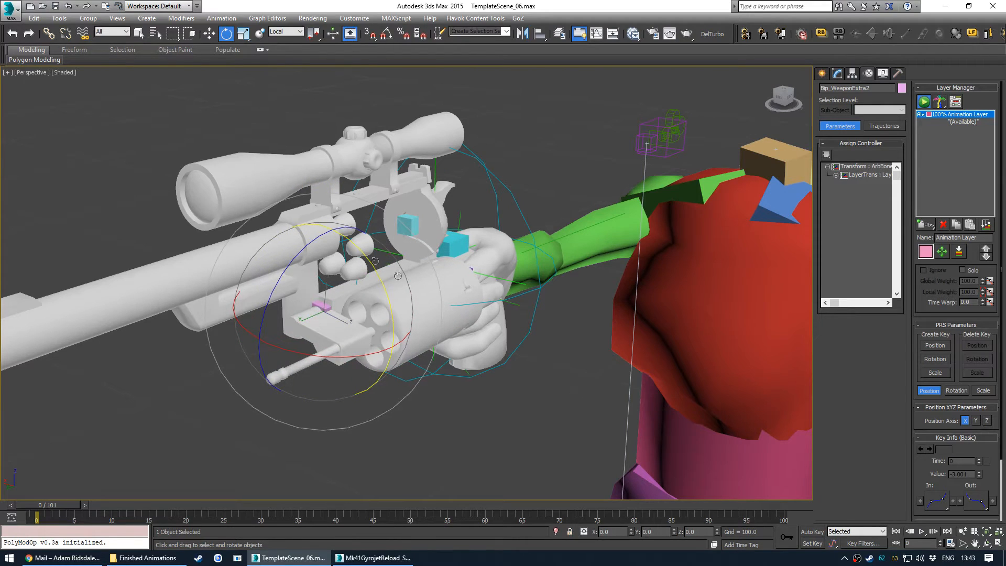
key(ctrl+z)
alt+middle_drag(416, 286, 410, 264)
click(411, 221)
alt+middle_drag(412, 221, 396, 232)
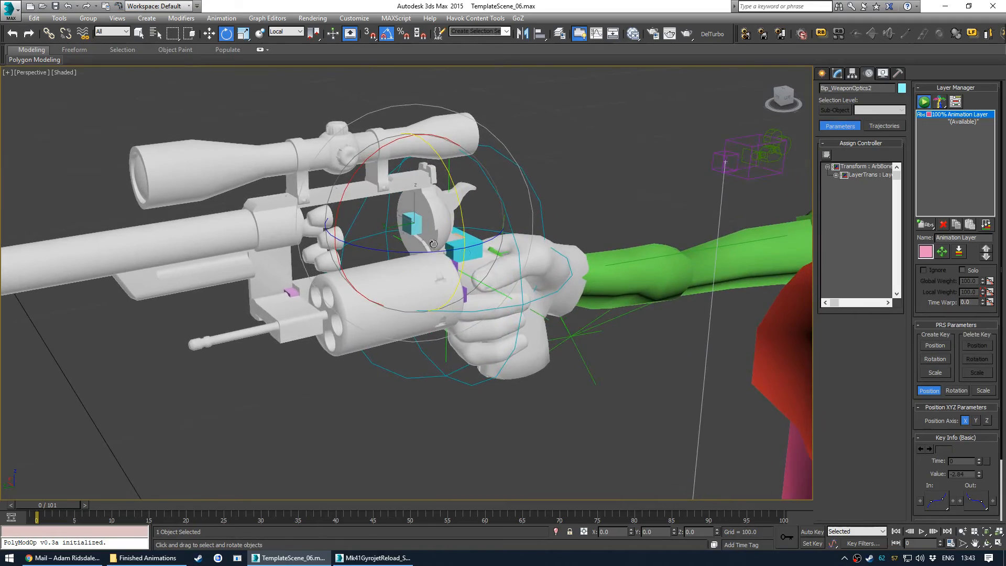
- Browse the weapon bone hierarchy in the schematic view
key(s)
scroll(356, 313, down, 6)
middle_drag(356, 313, 437, 219)
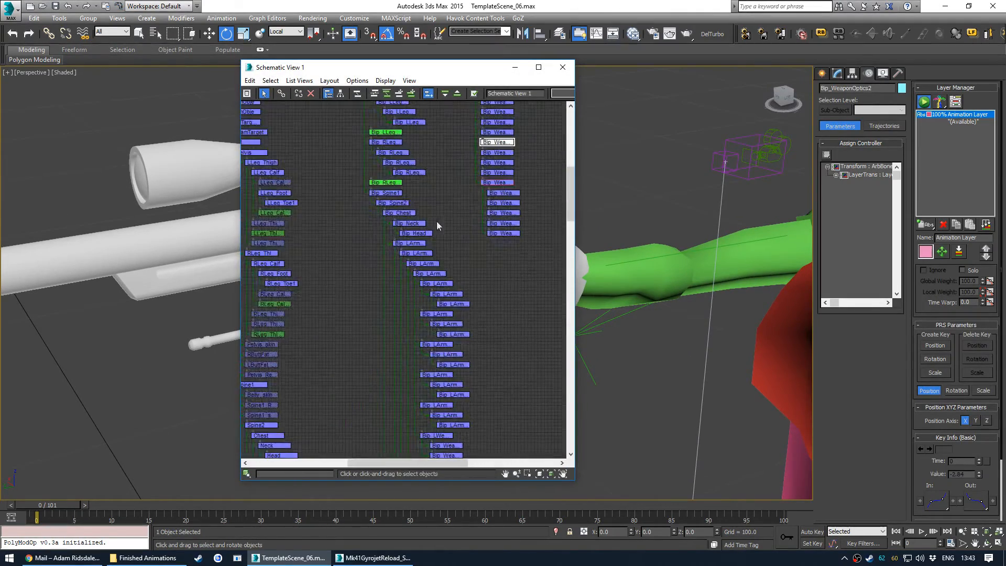
middle_drag(431, 404, 489, 249)
scroll(490, 249, down, 4)
middle_drag(414, 328, 440, 212)
scroll(430, 247, up, 7)
middle_drag(442, 337, 449, 260)
drag(449, 259, 449, 260)
middle_drag(449, 260, 454, 162)
scroll(454, 162, down, 3)
middle_drag(455, 382, 443, 247)
scroll(442, 287, up, 4)
middle_drag(474, 303, 467, 394)
middle_drag(485, 292, 466, 180)
scroll(472, 338, down, 2)
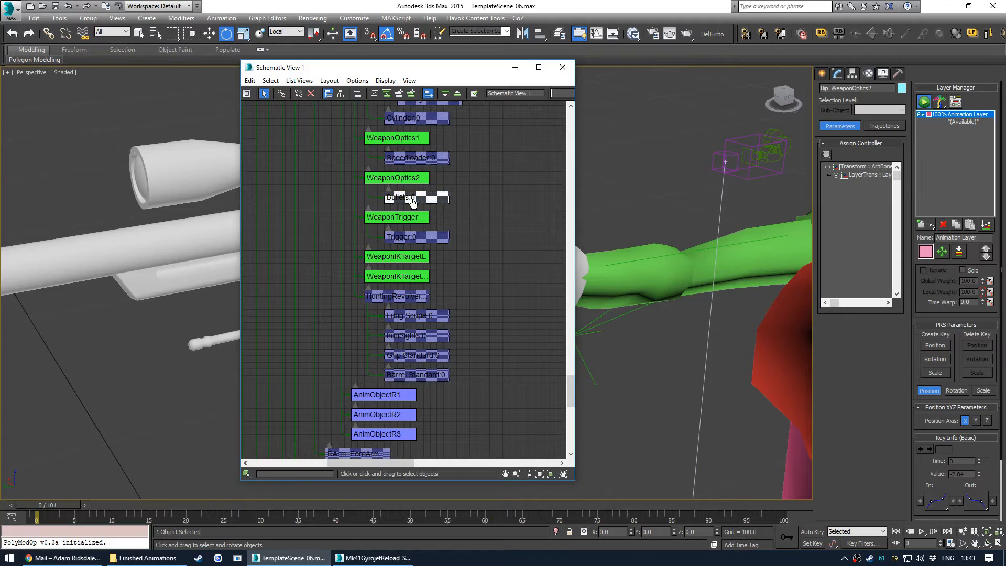
- Close the schematic view and undo the two test rotations
click(562, 67)
scroll(366, 329, up, 3)
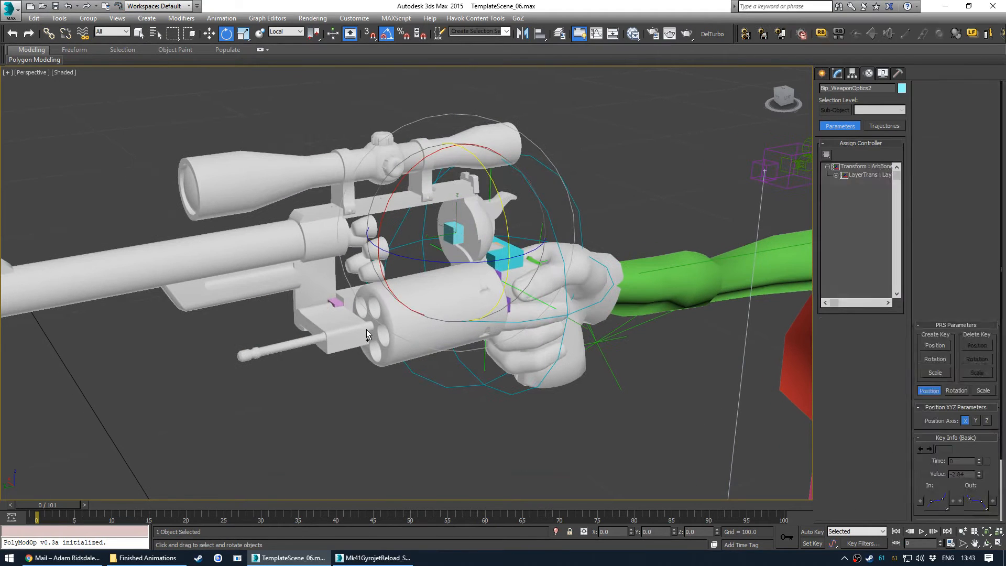
key(ctrl+z)
key(ctrl+z)
alt+middle_drag(375, 351, 390, 361)
click(398, 442)
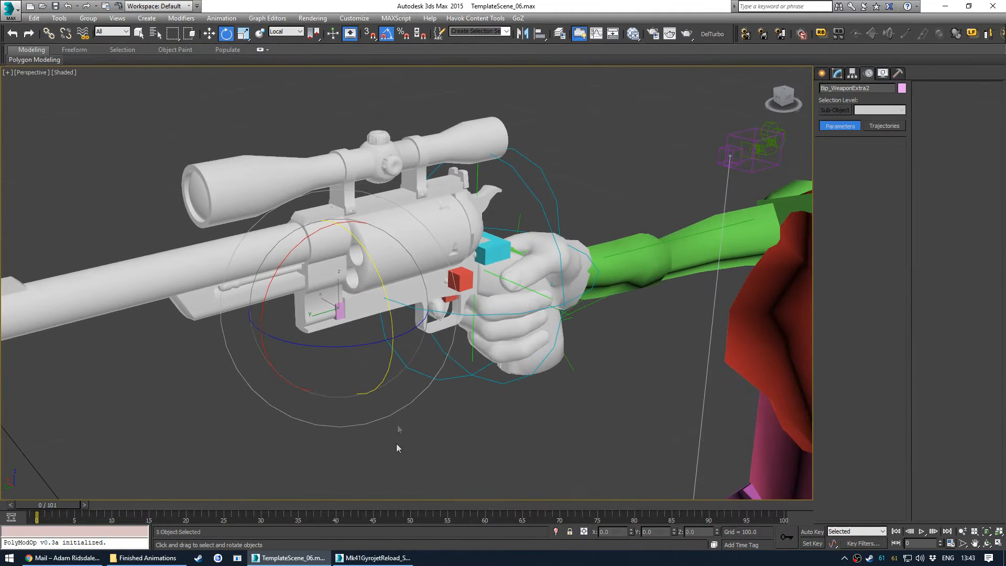
- Select the Bip_WeaponOptics2 and Bip_WeaponMagazine bones together in the schematic view
click(340, 312)
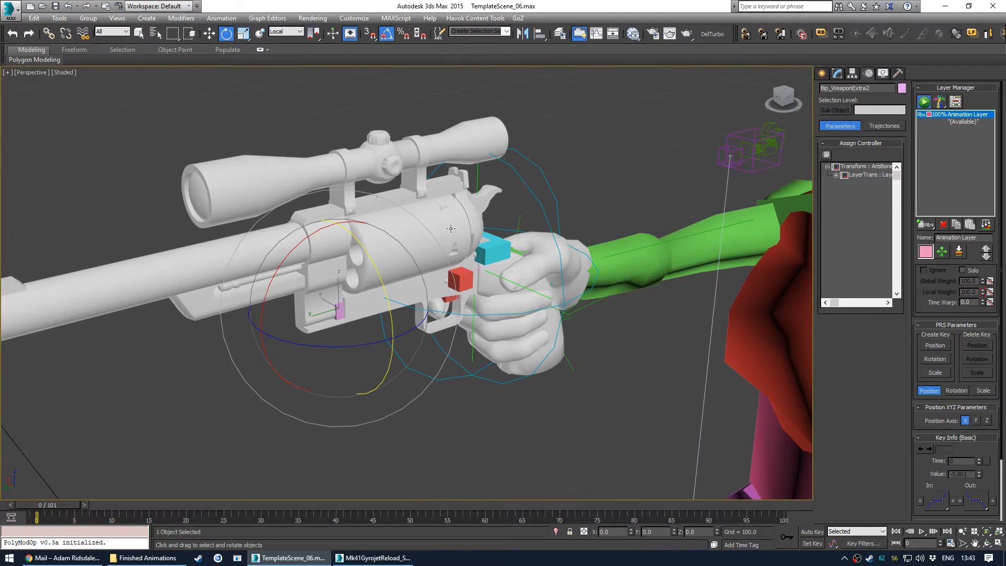
key(s)
scroll(405, 236, down, 5)
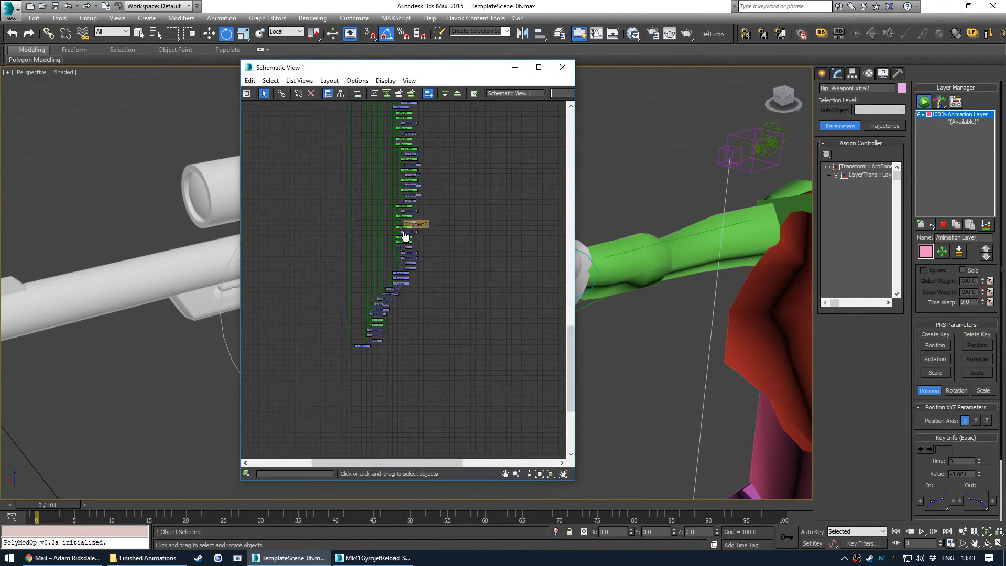
scroll(391, 340, up, 5)
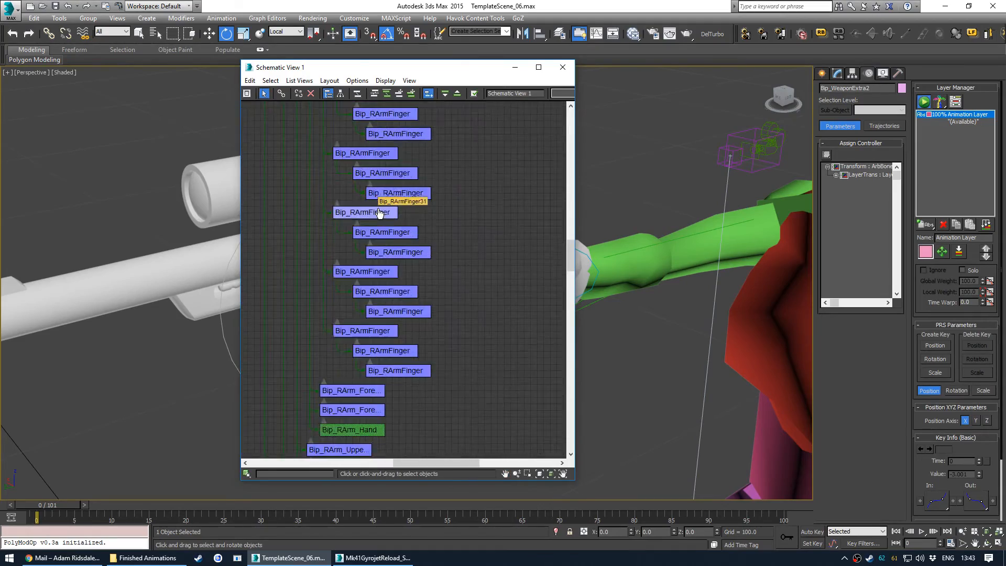
mouse_move(461, 278)
middle_down()
mouse_move(442, 231)
mouse_move(447, 258)
mouse_move(467, 231)
mouse_move(479, 175)
mouse_move(467, 293)
middle_up()
middle_drag(465, 187, 480, 290)
mouse_move(422, 199)
middle_down()
mouse_move(401, 330)
mouse_move(375, 356)
middle_up()
middle_drag(401, 243, 342, 333)
scroll(460, 213, up, 2)
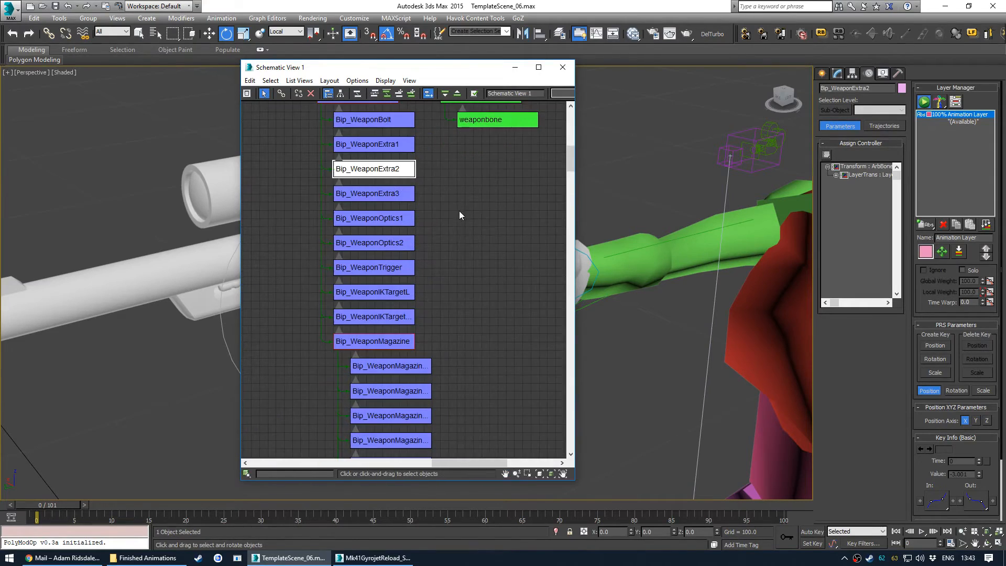
click(432, 199)
click(390, 244)
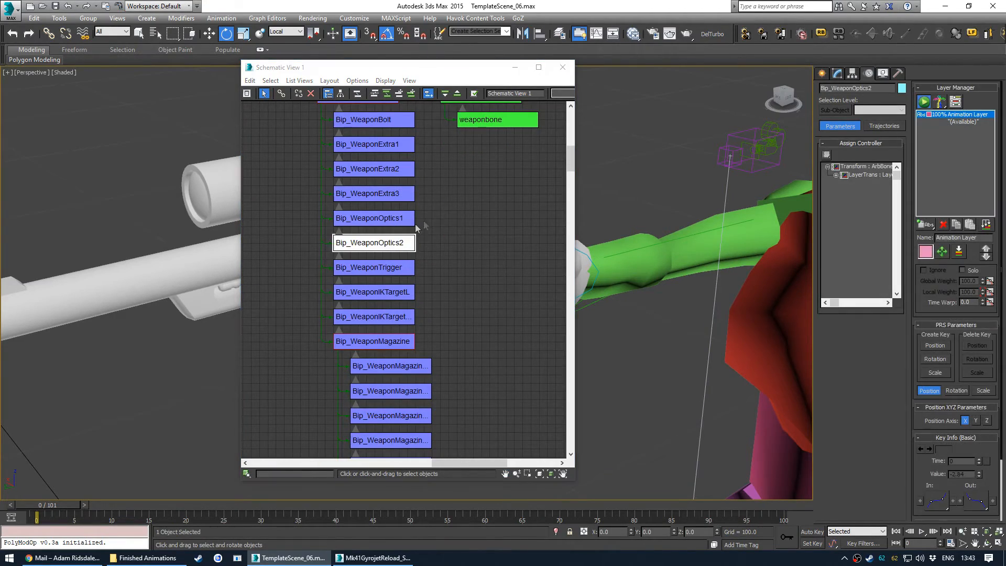
scroll(424, 221, down, 10)
scroll(433, 299, up, 10)
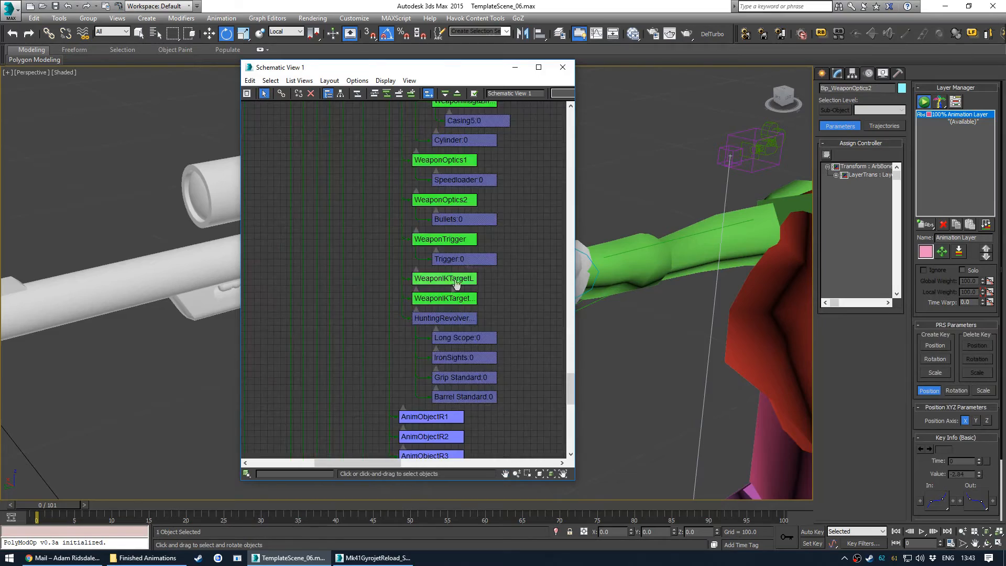
scroll(367, 273, down, 10)
scroll(441, 367, up, 10)
scroll(415, 283, up, 2)
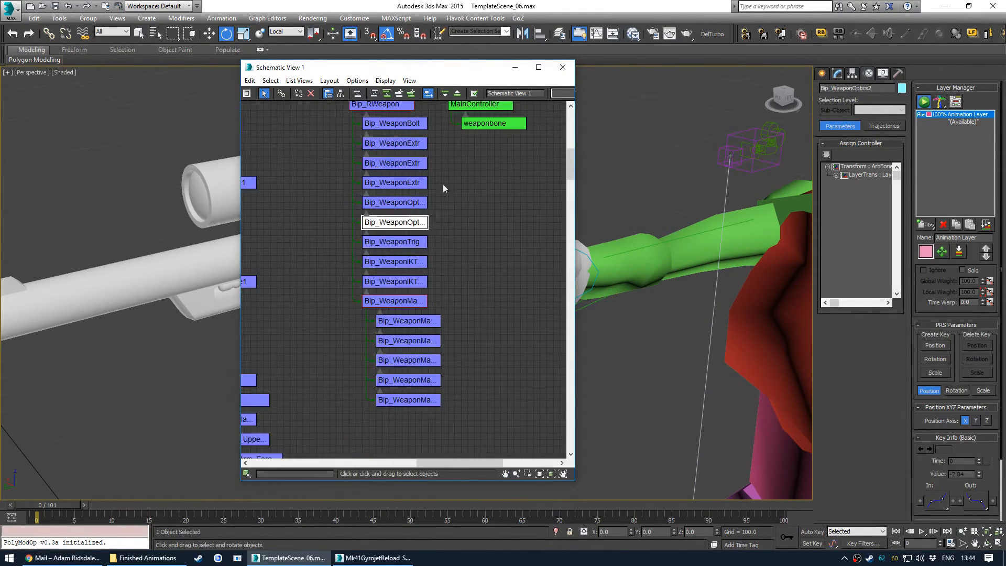
drag(399, 70, 668, 86)
scroll(692, 335, up, 1)
ctrl+click(675, 321)
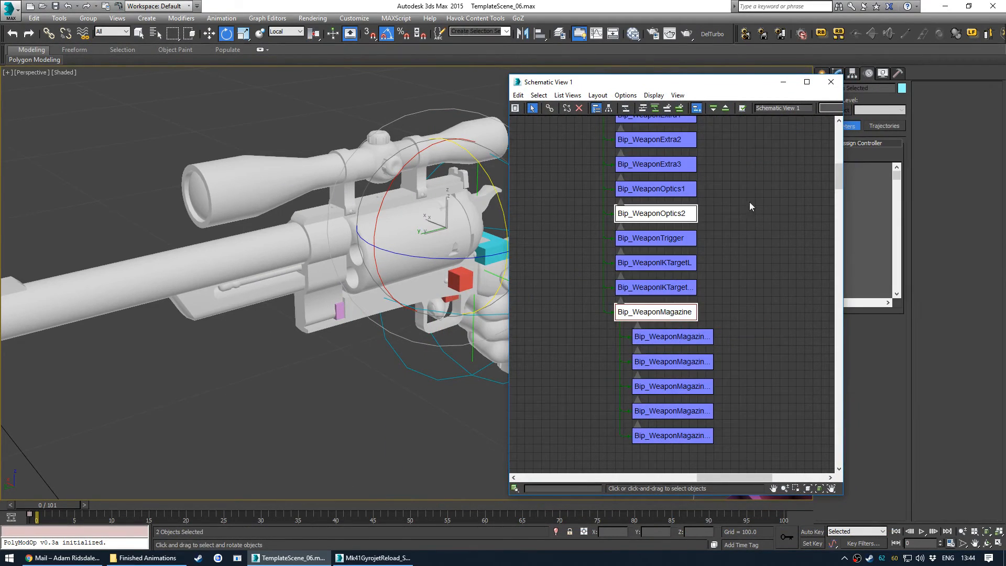
click(833, 86)
- Isolate the selected bones together with the revolver's cylinder mesh
key(z)
scroll(457, 318, down, 5)
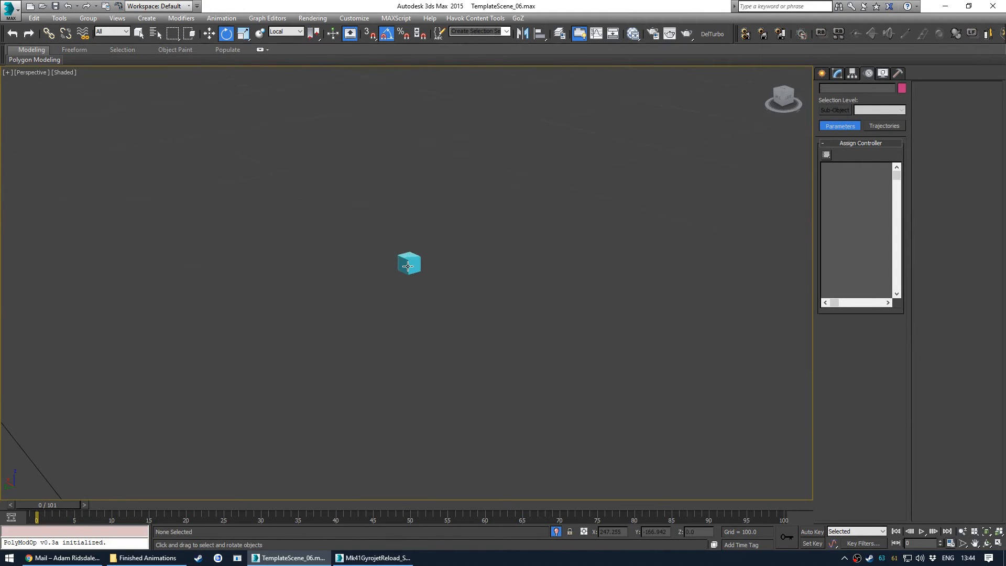
alt+middle_drag(417, 262, 306, 262)
drag(306, 262, 406, 274)
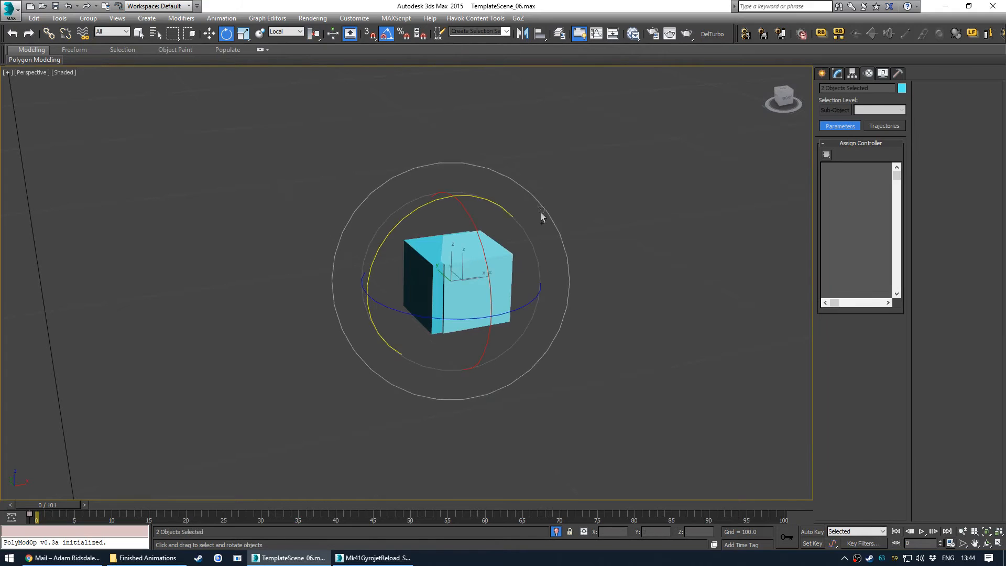
key(alt+q)
key(l)
click(115, 358)
alt+middle_drag(341, 283, 448, 264)
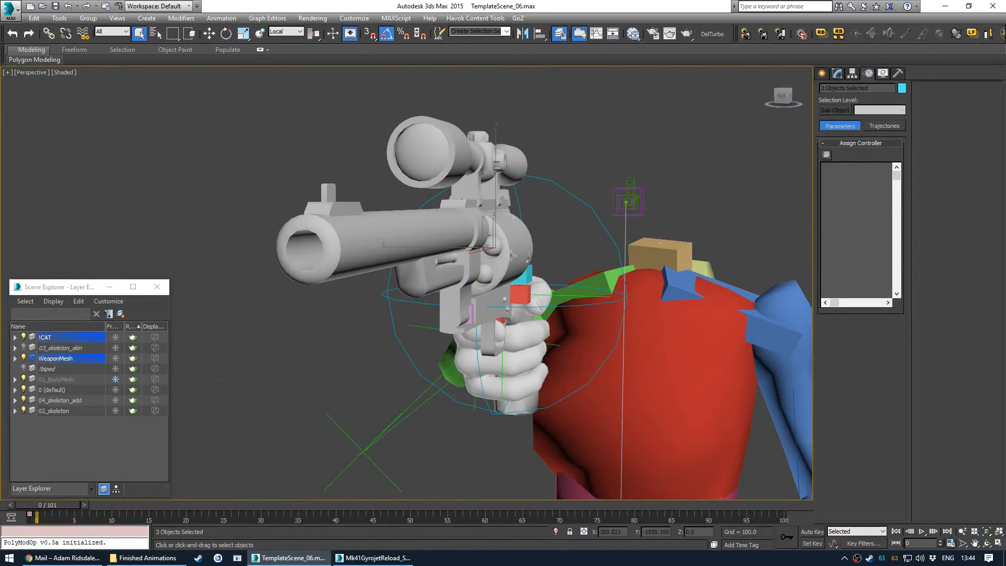
key(alt+q)
- Align the Bip_WeaponOptics2 bone's X, Y and Z position to the pivot point of the bone inside the cylinder, in wireframe
alt+middle_drag(533, 285, 440, 387)
key(F3)
scroll(491, 300, down, 3)
click(440, 389)
alt+middle_drag(467, 331, 605, 301)
click(639, 340)
key(alt+a)
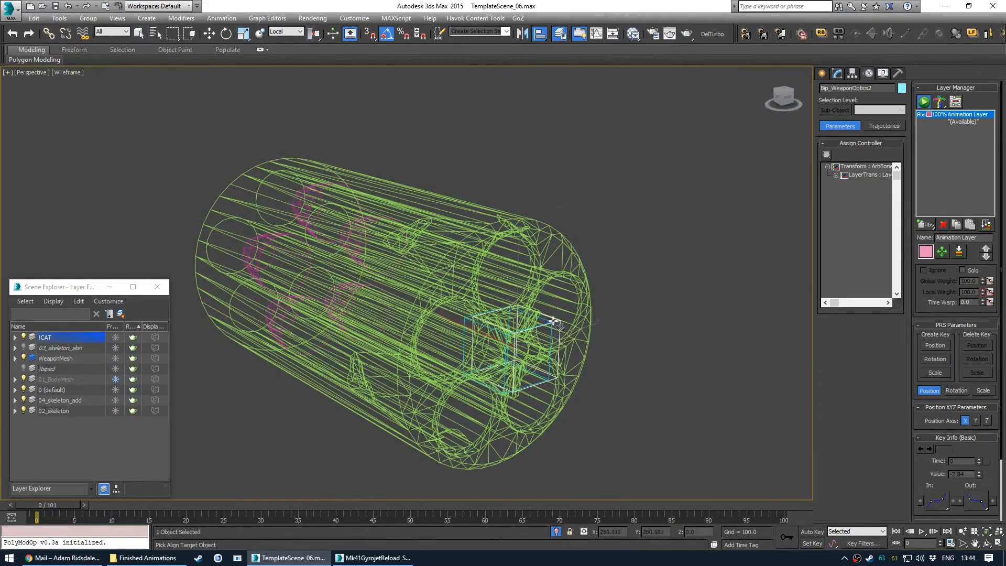
click(551, 323)
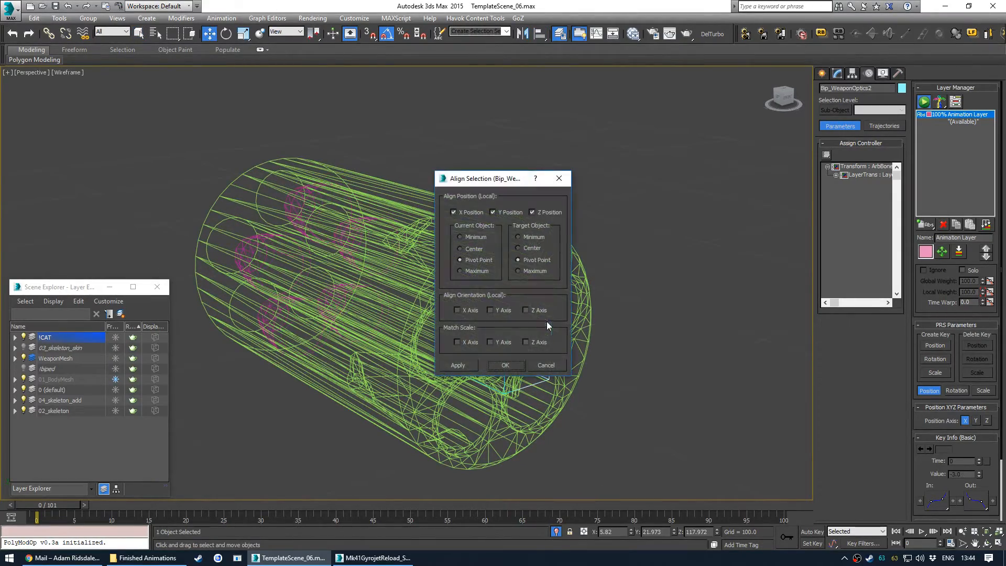
click(505, 365)
alt+middle_drag(505, 365, 523, 343)
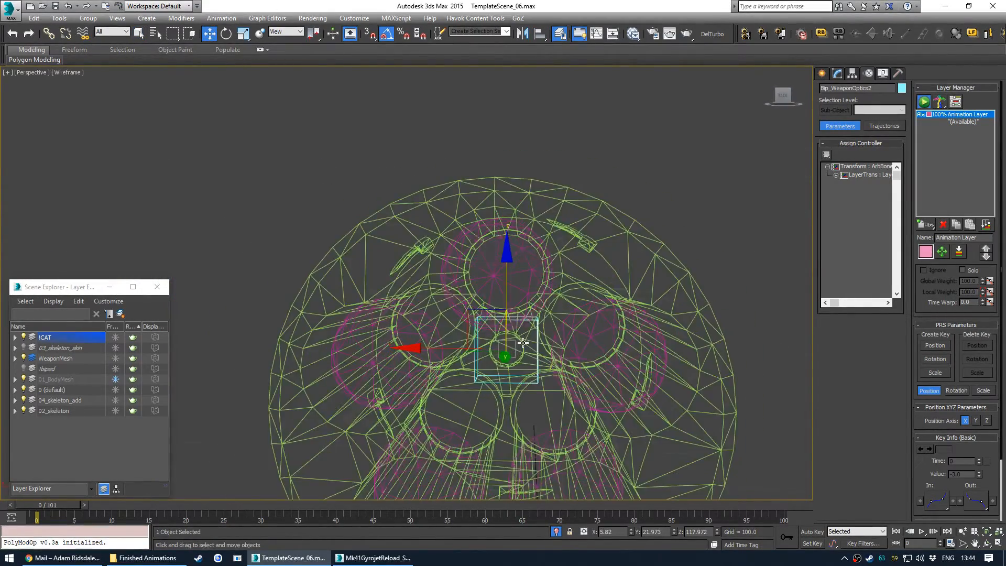
- Select the Bip_WeaponMagazine bone and inspect its link parameters
scroll(486, 302, down, 5)
alt+middle_drag(486, 301, 438, 278)
click(346, 330)
scroll(346, 329, up, 3)
middle_drag(444, 314, 474, 332)
scroll(452, 276, up, 3)
mouse_move(475, 332)
middle_down()
mouse_move(465, 314)
mouse_move(473, 347)
middle_up()
click(552, 237)
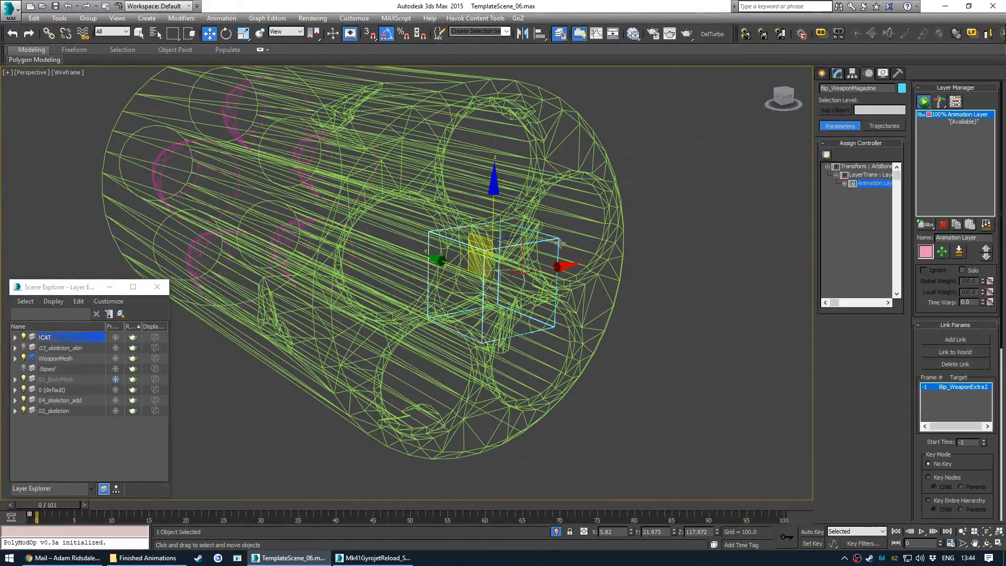
- Align the Bip_WeaponOptics2 bone again to the cylinder bone's pivot, adding Y-axis orientation
scroll(551, 238, up, 6)
scroll(553, 220, up, 2)
scroll(576, 203, down, 4)
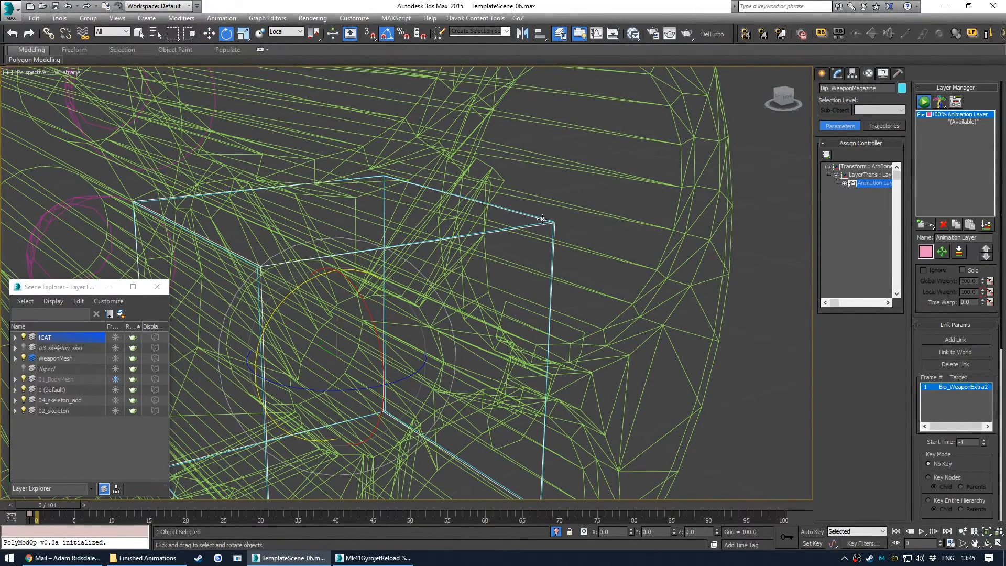
click(543, 219)
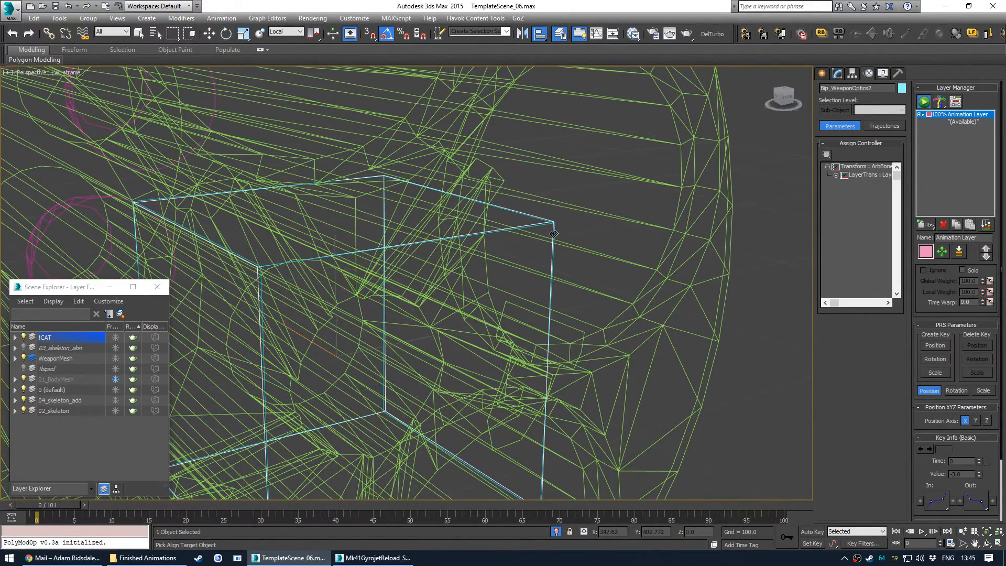
click(554, 235)
click(502, 309)
click(500, 365)
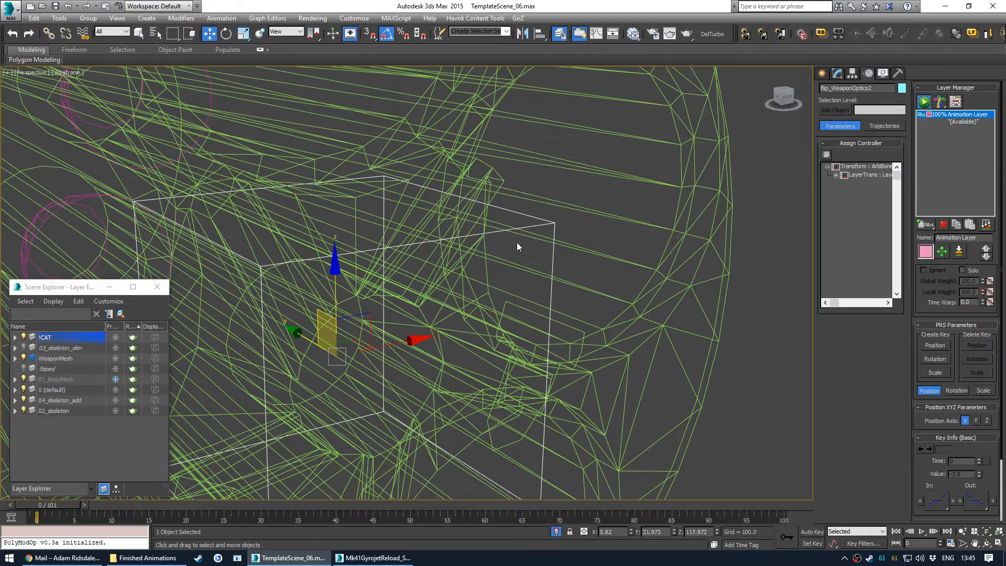
- Assign a Link Constraint to Bip_WeaponOptics2 and add Bip_WeaponMagazine as its link target
scroll(521, 232, down, 10)
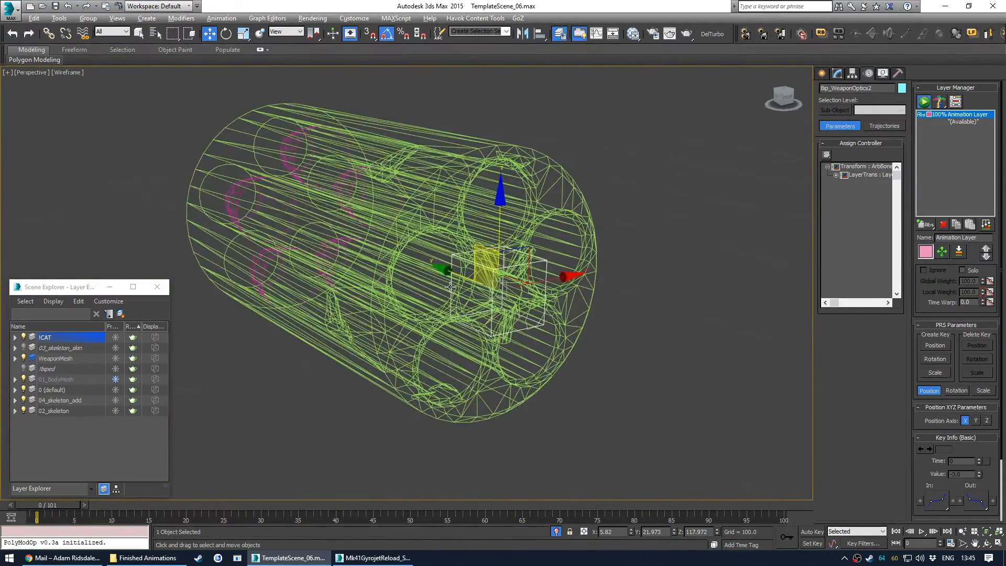
alt+middle_drag(436, 284, 567, 296)
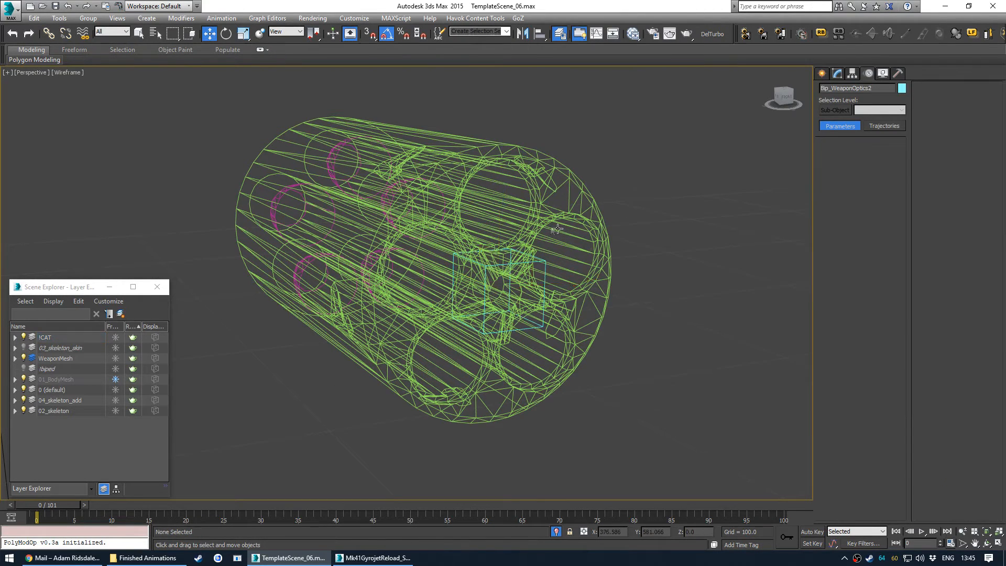
click(633, 33)
click(831, 81)
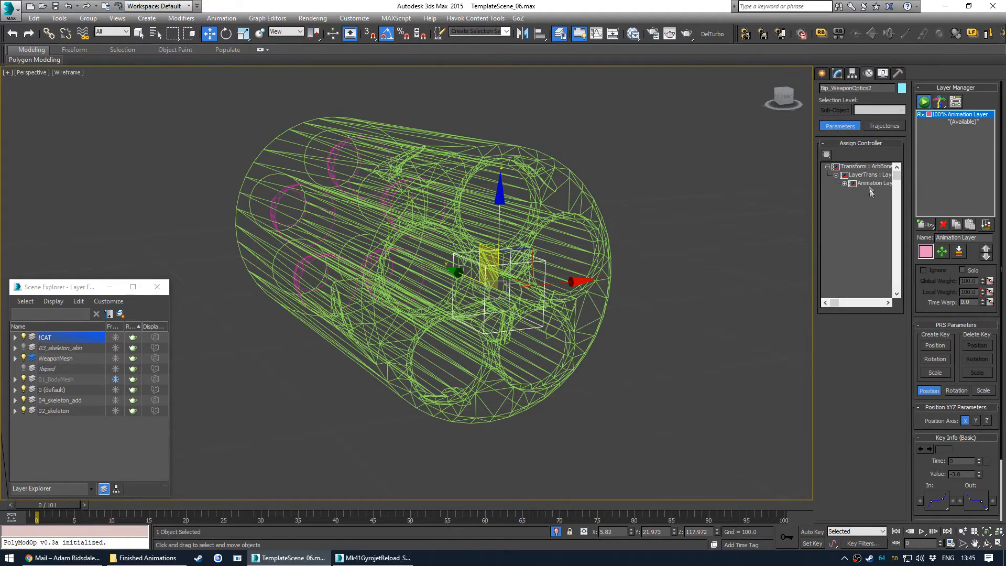
click(826, 154)
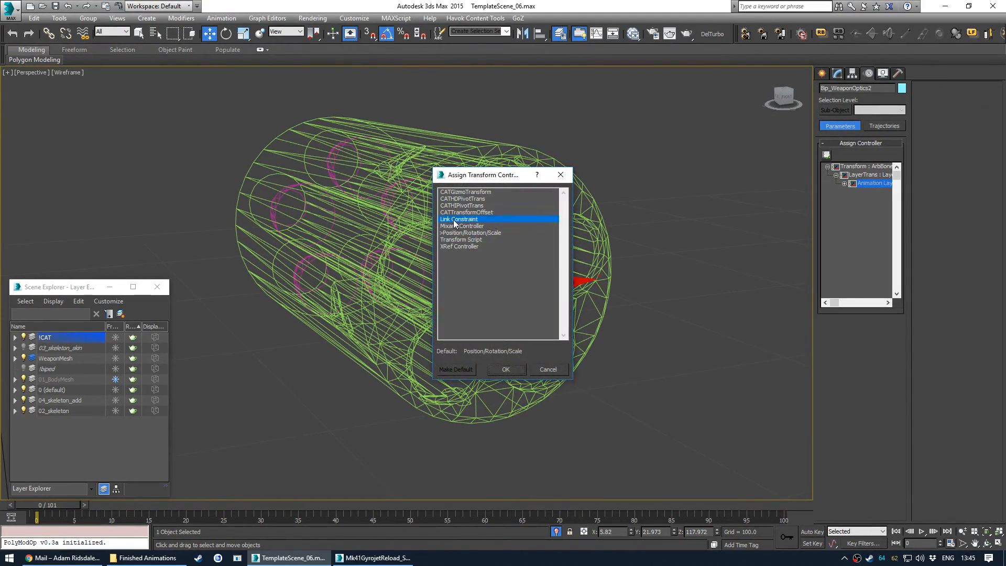
click(504, 369)
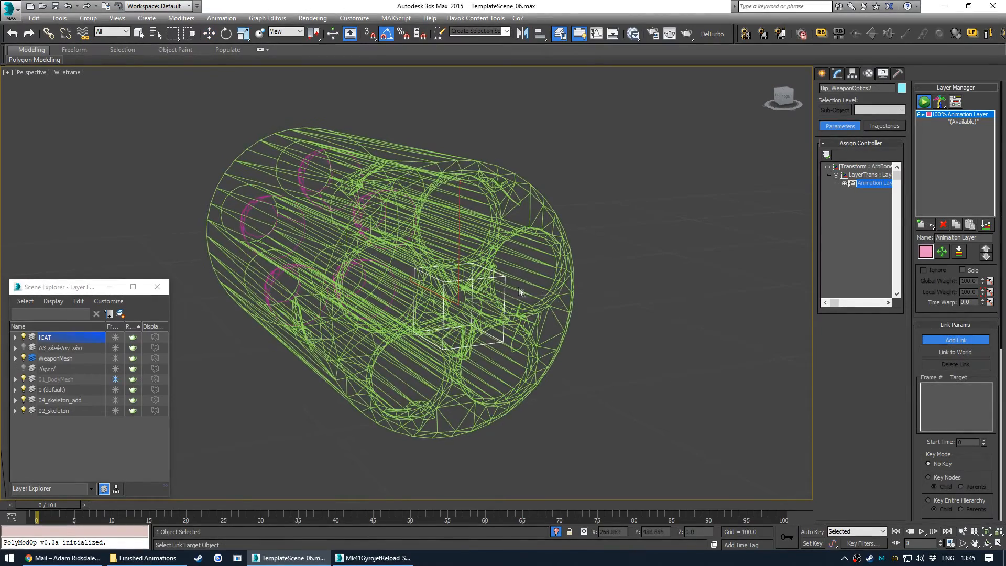
scroll(503, 282, up, 8)
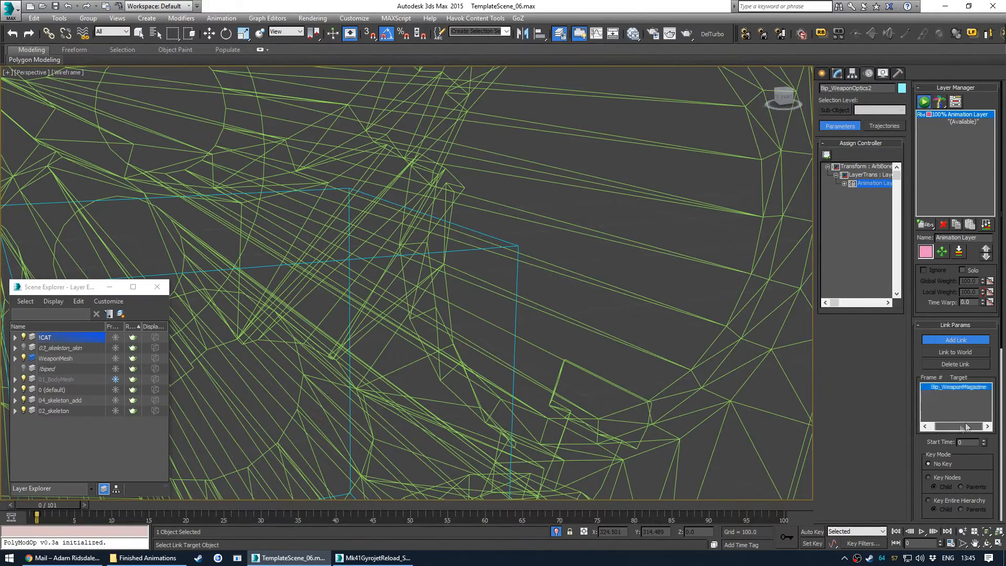
right_click(542, 252)
scroll(519, 254, down, 10)
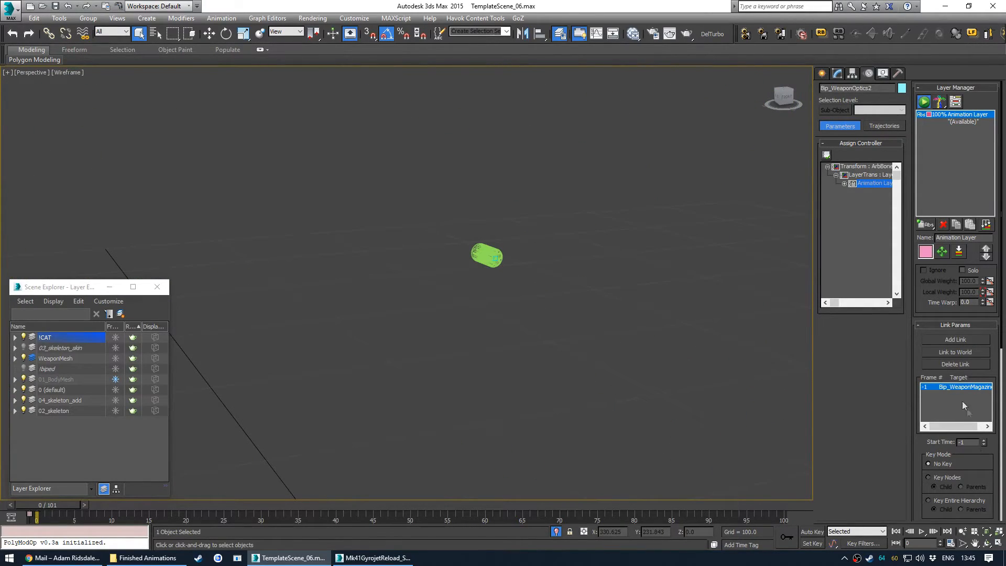
- Return to frame 0, switch back to shaded view and select the Bip_WeaponExtra2 cylinder bone
drag(47, 520, 20, 520)
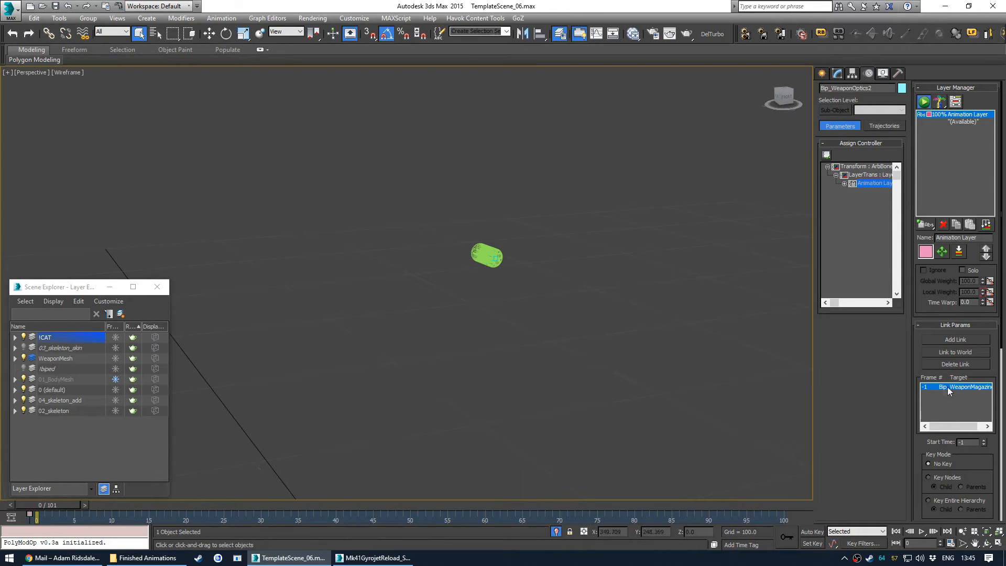
scroll(493, 256, up, 6)
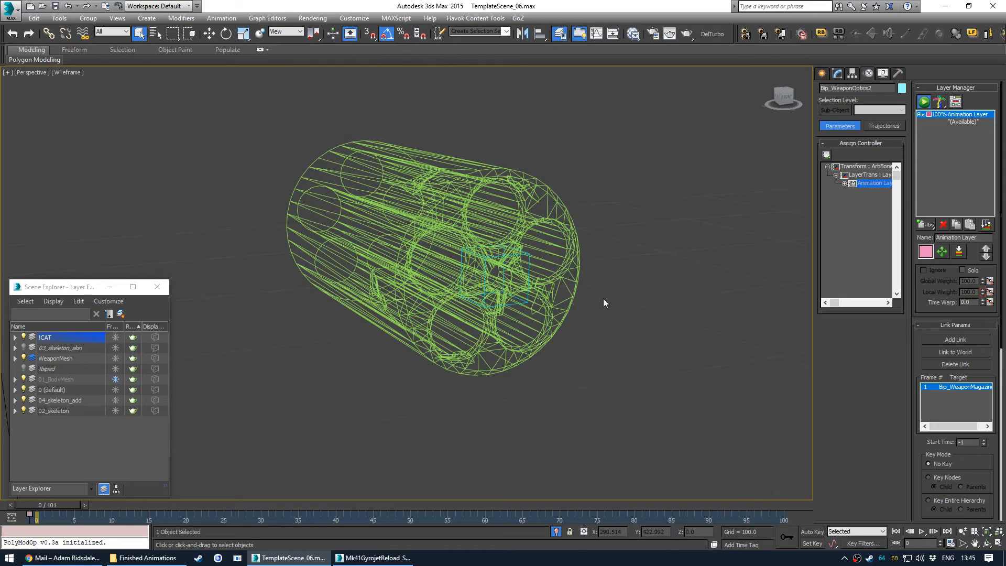
click(439, 270)
scroll(439, 270, down, 5)
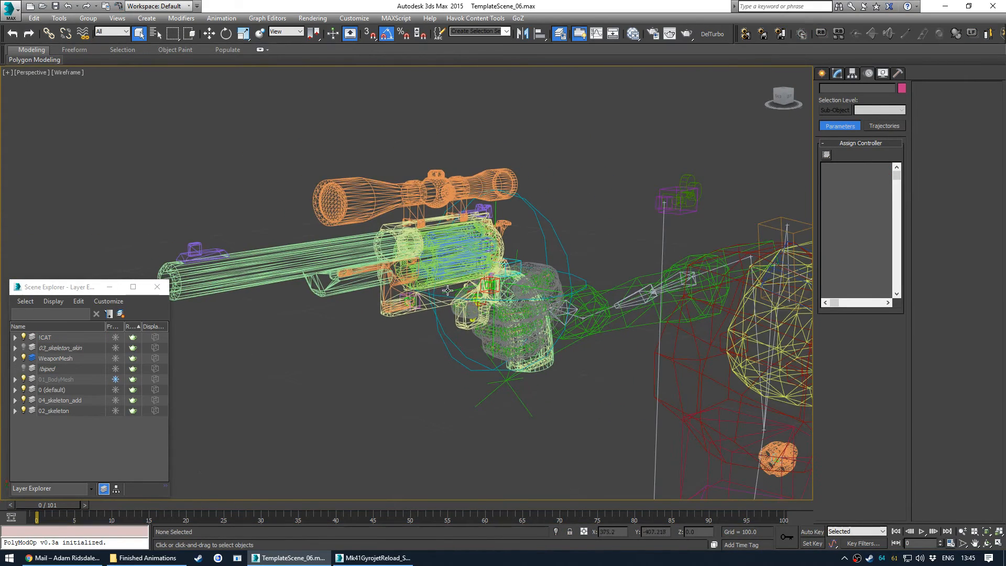
key(F3)
scroll(419, 289, up, 4)
click(434, 315)
alt+middle_drag(433, 315, 425, 334)
drag(494, 263, 510, 277)
alt+middle_drag(510, 280, 466, 323)
scroll(466, 336, down, 10)
scroll(466, 323, up, 10)
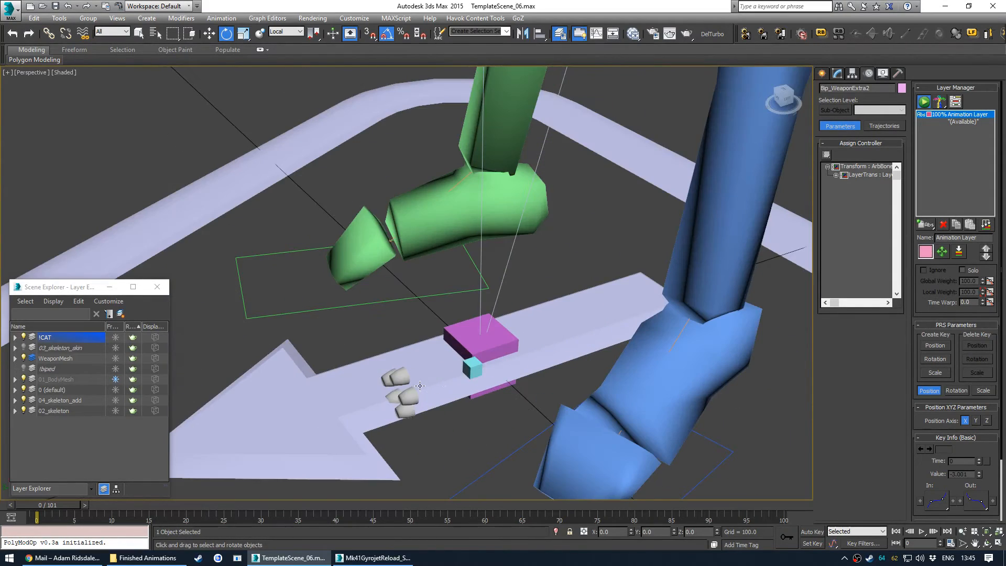
- Select the Bip_WeaponOptics2 speedloader bone and inspect it on the revolver
click(468, 370)
scroll(478, 312, down, 5)
mouse_move(491, 296)
middle_down()
mouse_move(445, 358)
mouse_move(491, 295)
middle_up()
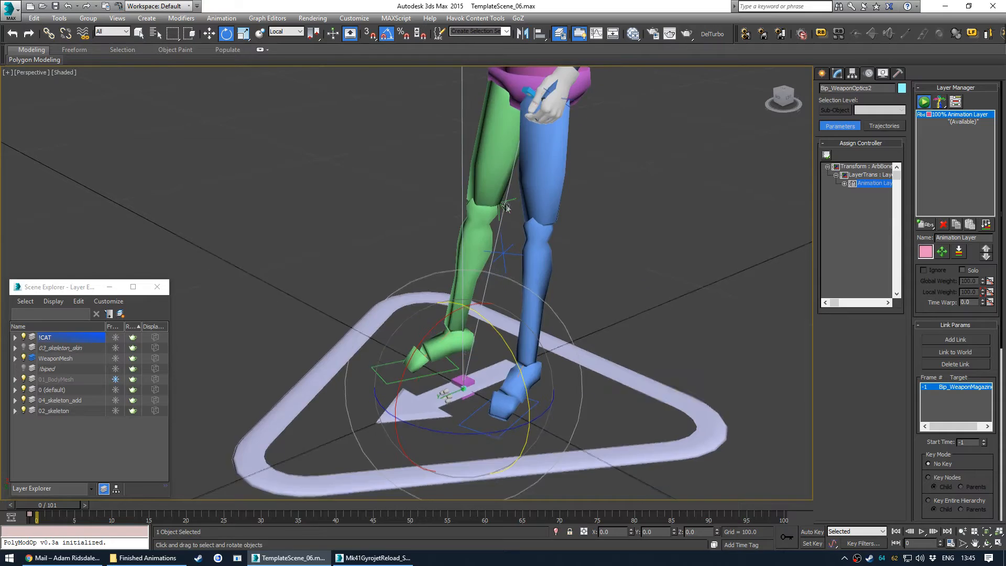
middle_drag(506, 208, 502, 395)
scroll(502, 395, down, 3)
scroll(370, 243, up, 8)
alt+middle_drag(369, 243, 402, 290)
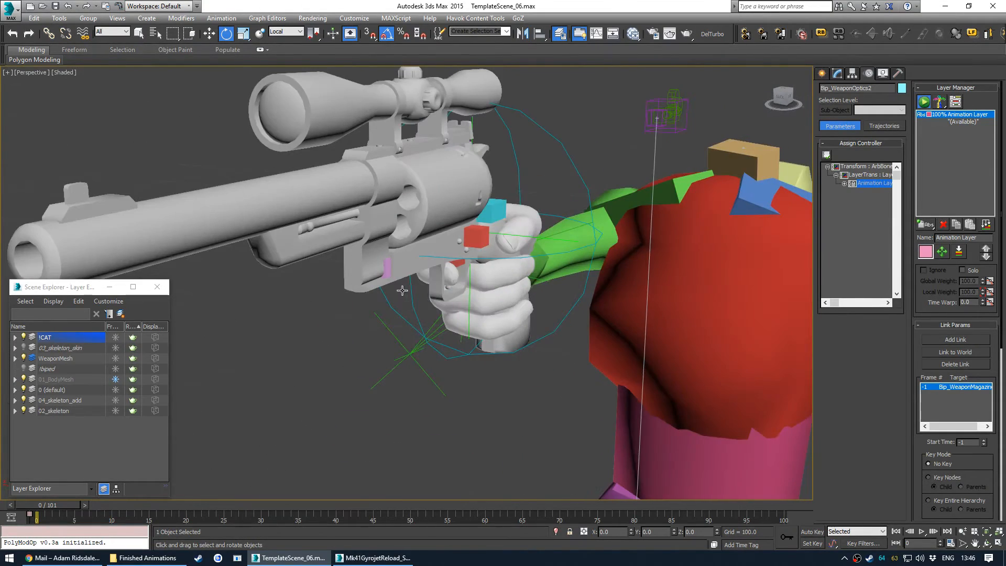
alt+drag(402, 290, 404, 291)
- Select the weapon bone in the schematic view and align it to the target bone, matching pivot points in X, Y, Z position and orientation
key(s)
scroll(669, 286, down, 2)
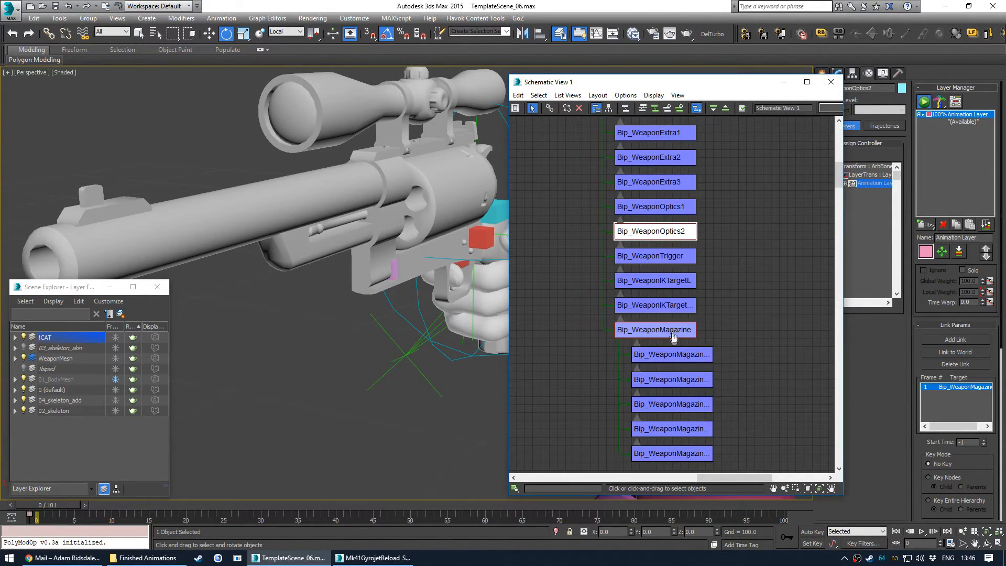
ctrl+click(673, 335)
click(831, 87)
key(z)
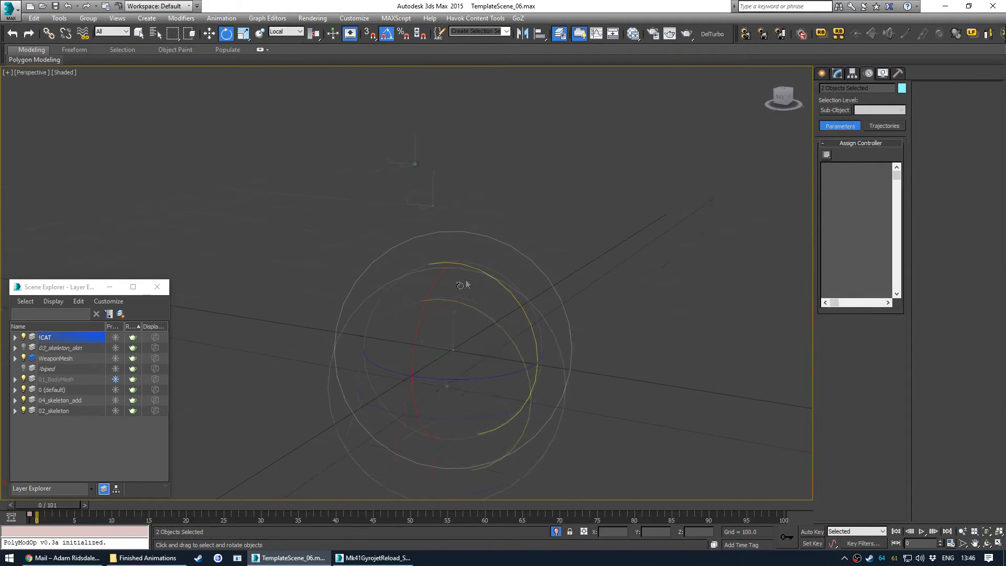
key(alt+a)
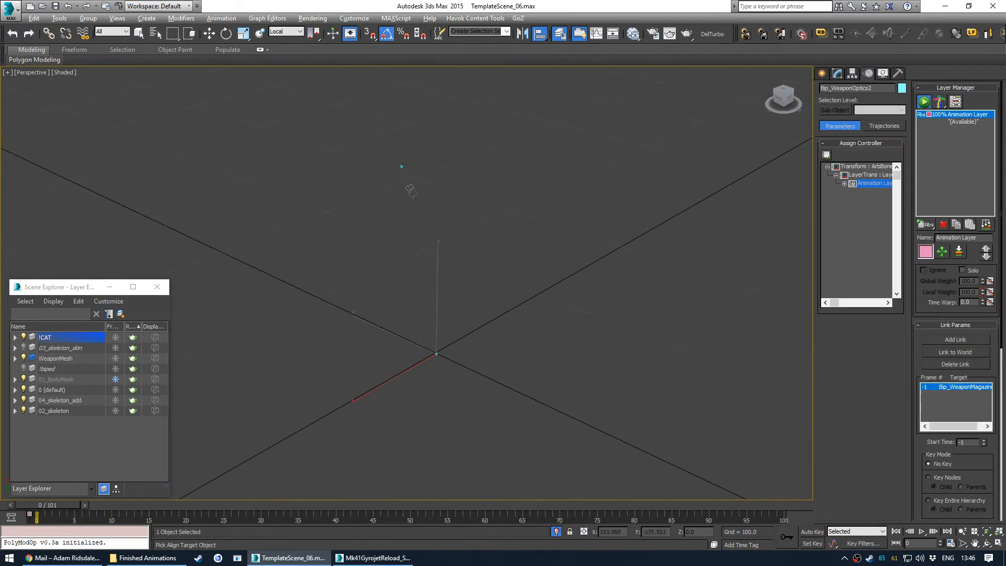
click(402, 168)
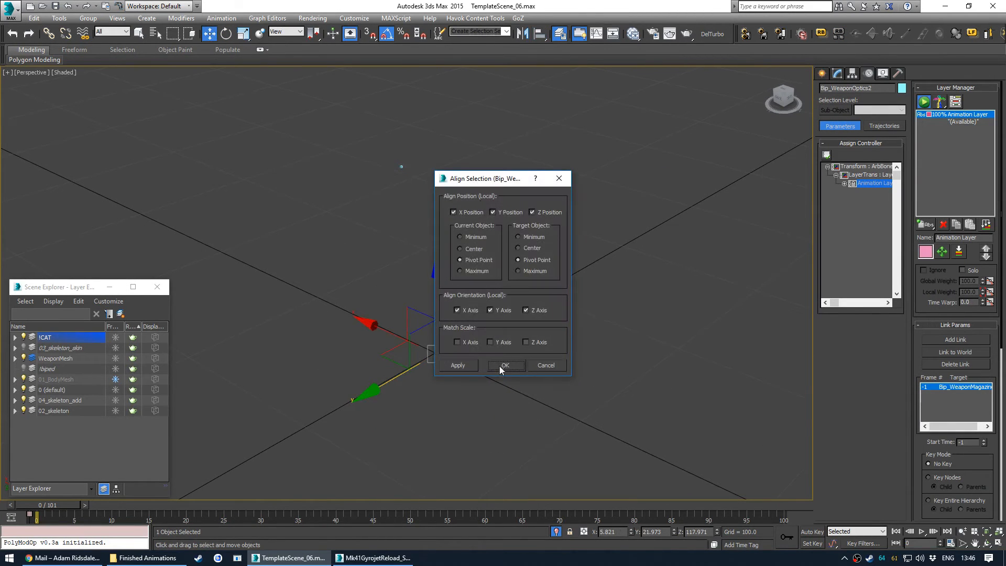
click(503, 366)
- Exit isolation, select the Bip_WeaponExtra2 cylinder bone and rotate it to test the linked speedloader
middle_drag(437, 329, 342, 292)
key(alt+q)
click(388, 259)
click(114, 361)
click(157, 287)
key(e)
alt+middle_drag(385, 230, 442, 223)
drag(456, 211, 468, 223)
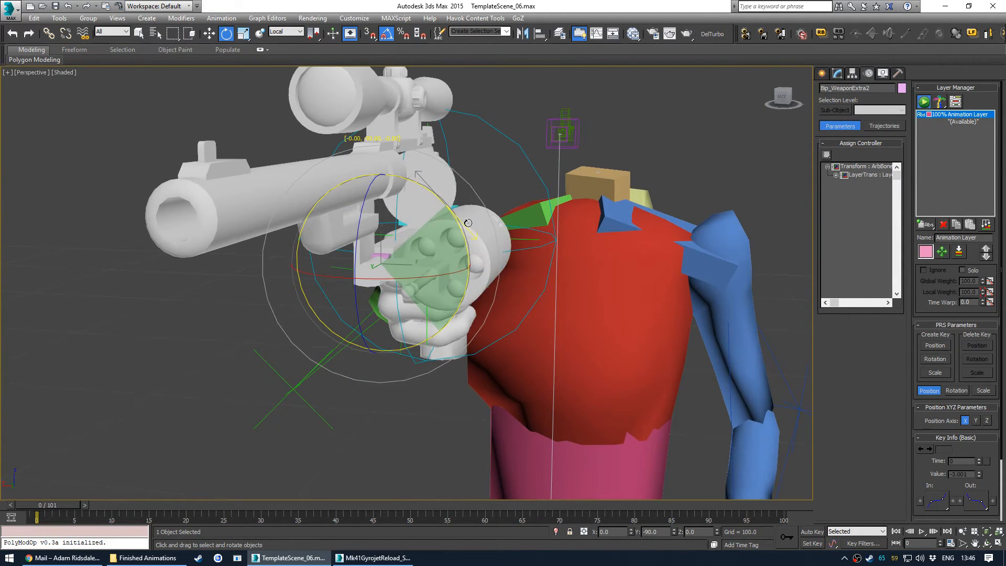
alt+middle_drag(514, 259, 398, 261)
- Select the Bip_WeaponMagazine bone, try rotating it, and undo the last three rotations
key(q)
click(489, 292)
alt+middle_drag(490, 292, 471, 299)
key(s)
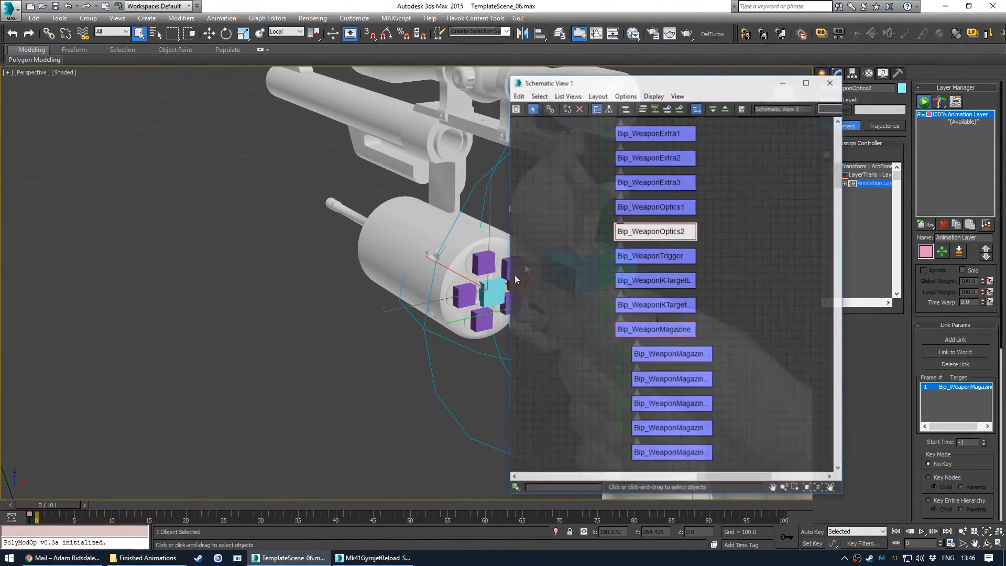
click(655, 330)
click(831, 82)
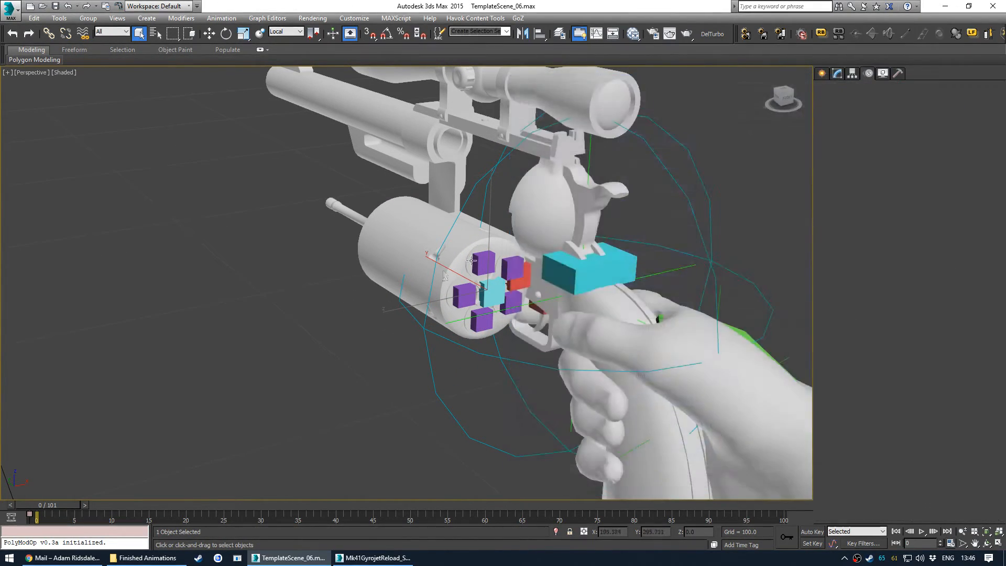
key(z)
key(e)
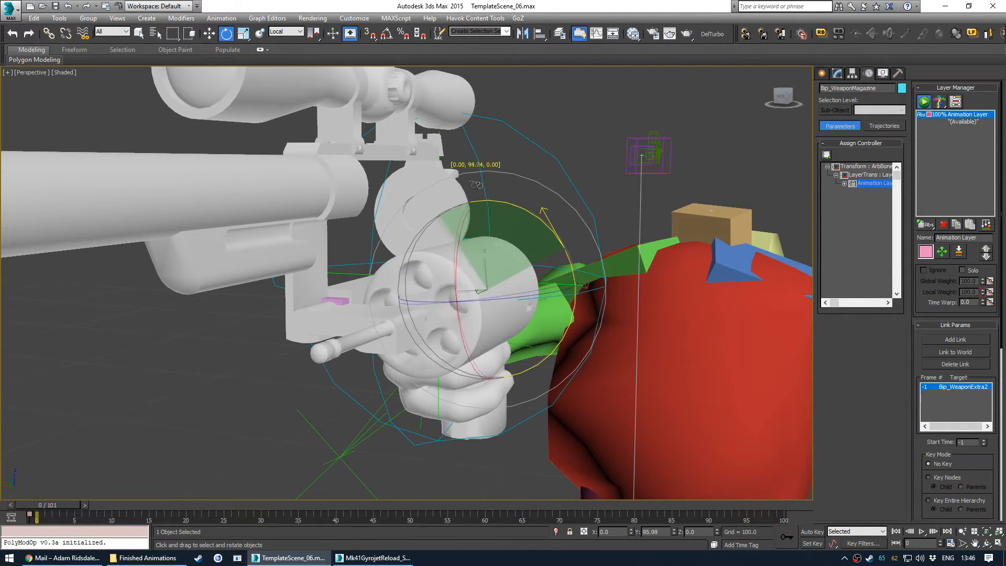
drag(542, 225, 540, 224)
alt+middle_drag(539, 224, 446, 293)
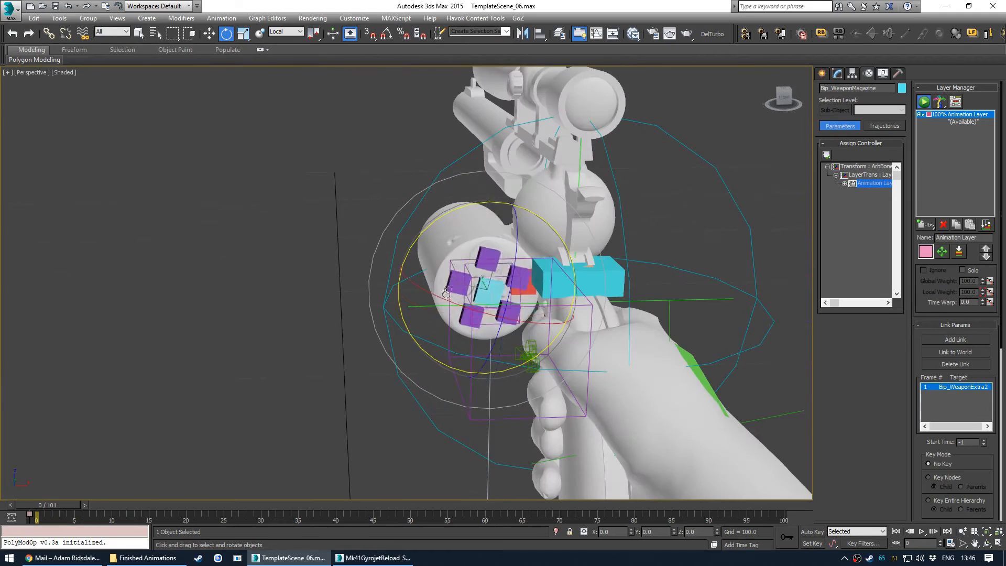
drag(360, 227, 485, 293)
right_click(485, 294)
alt+middle_drag(487, 296, 323, 335)
key(ctrl+z)
key(ctrl+z)
key(ctrl+z)
key(q)
click(322, 334)
scroll(369, 284, down, 5)
alt+middle_drag(423, 297, 401, 271)
scroll(377, 239, up, 4)
alt+middle_drag(377, 239, 391, 278)
scroll(433, 306, up, 3)
alt+middle_drag(432, 306, 363, 304)
key(z)
scroll(338, 201, up, 8)
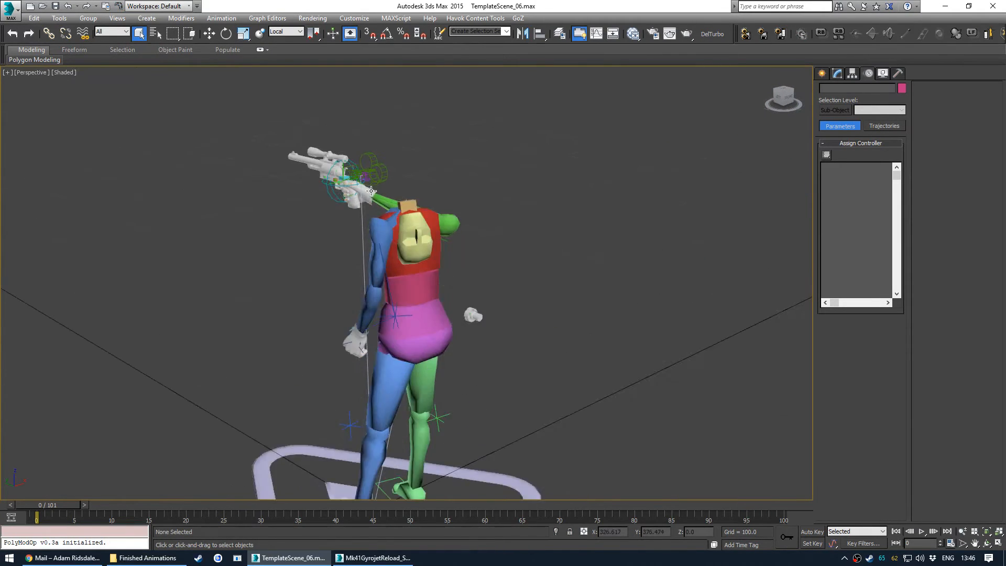
alt+middle_drag(337, 203, 576, 370)
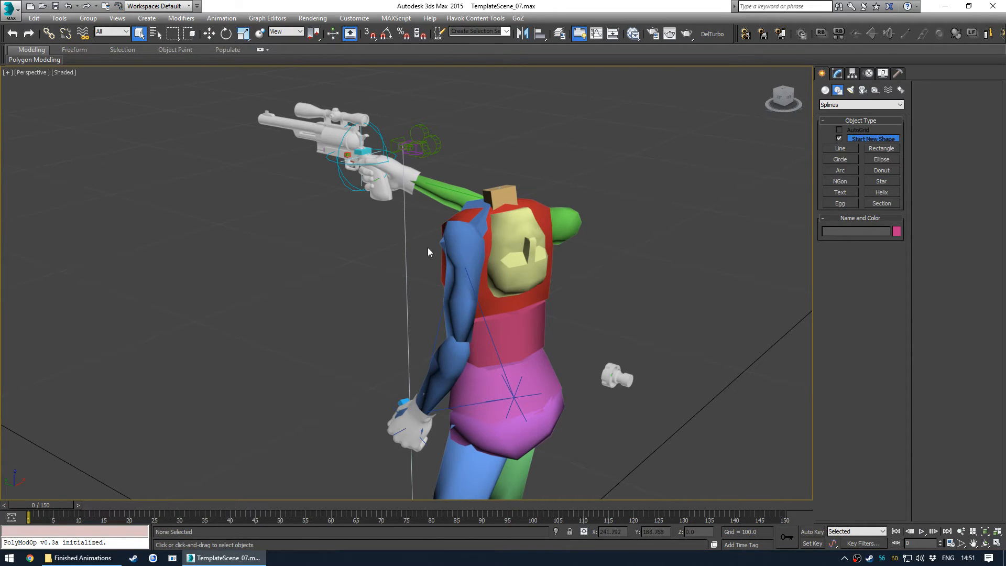
- Save the scene as WPNIdleReady
click(6, 7)
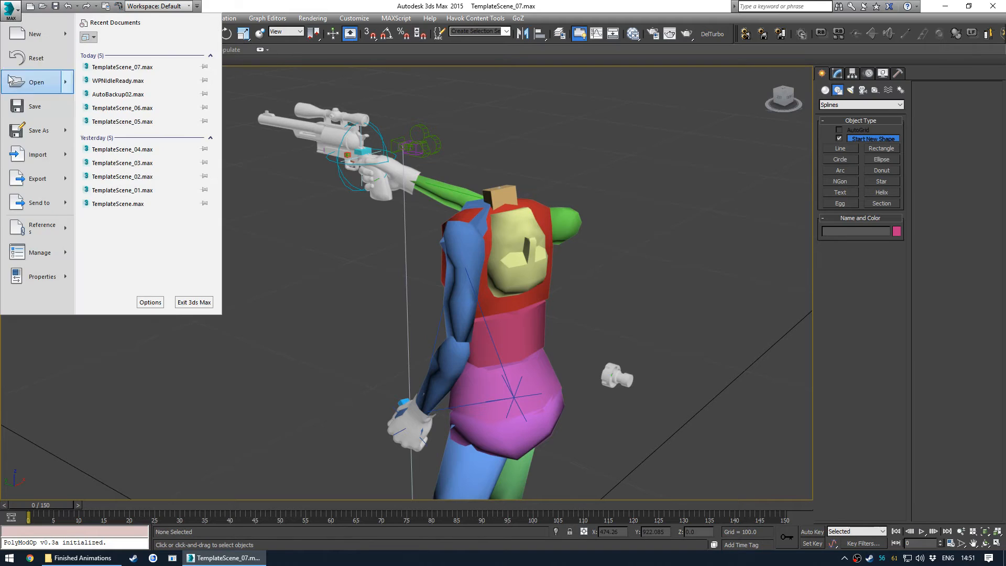
click(31, 134)
text(WPNIdleReady)
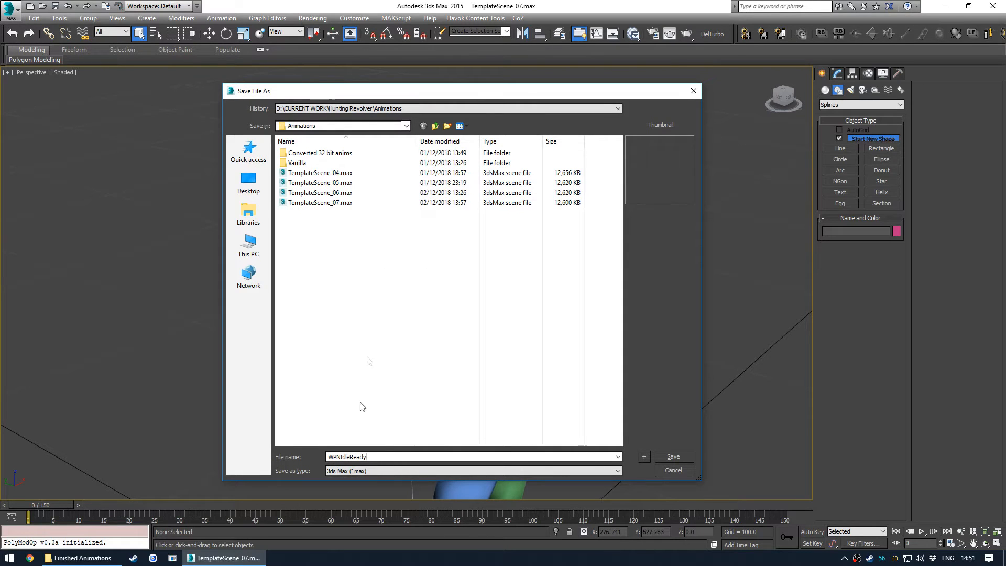
drag(367, 457, 331, 457)
click(669, 455)
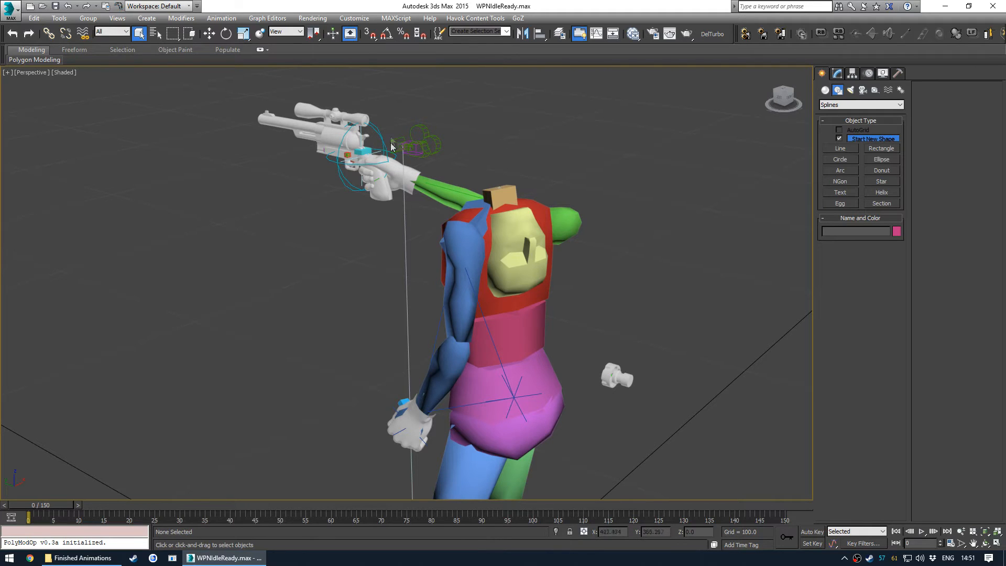
- Select the right hand bone and set its limb IK/FK blend to 1.0
alt+middle_drag(488, 214, 471, 273)
scroll(470, 249, up, 4)
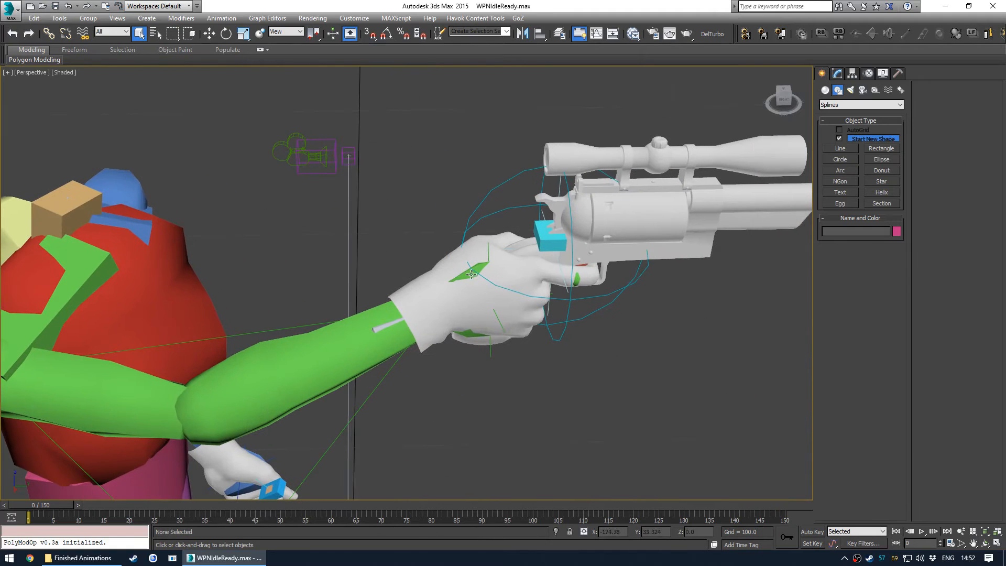
click(468, 275)
click(838, 73)
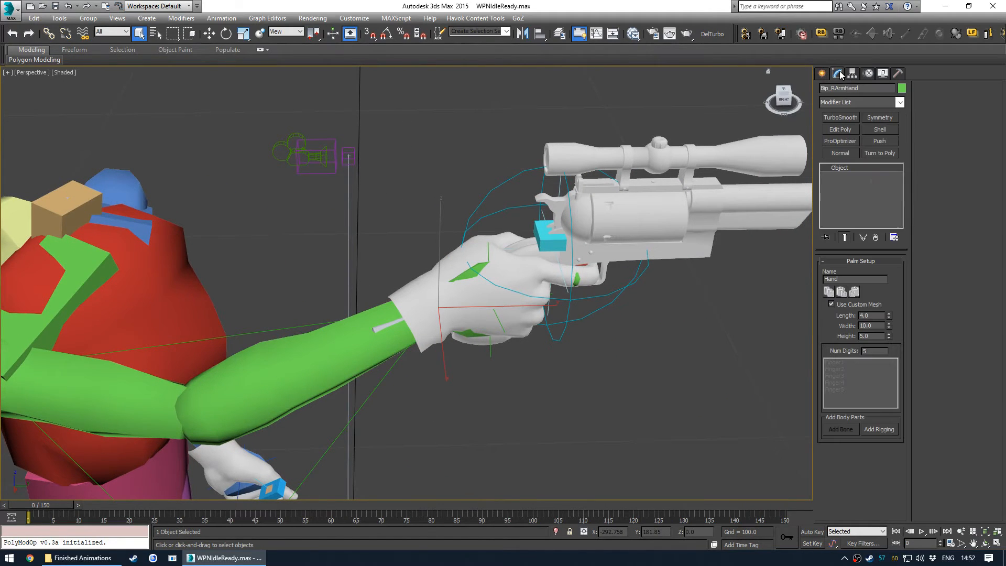
click(869, 74)
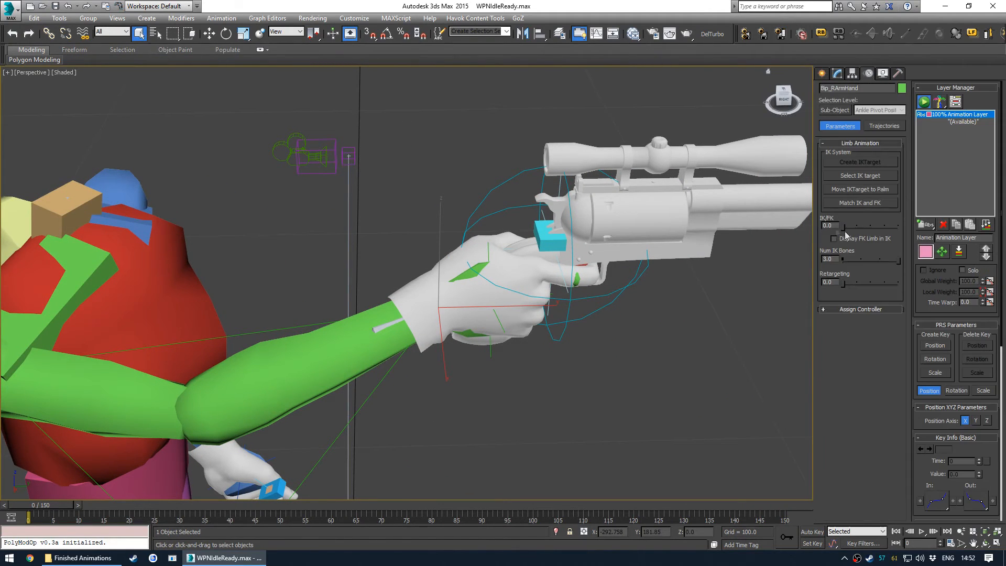
mouse_move(844, 227)
mouse_down()
mouse_move(887, 231)
mouse_move(831, 232)
mouse_move(927, 232)
mouse_move(834, 231)
mouse_up()
click(854, 204)
drag(894, 228, 941, 228)
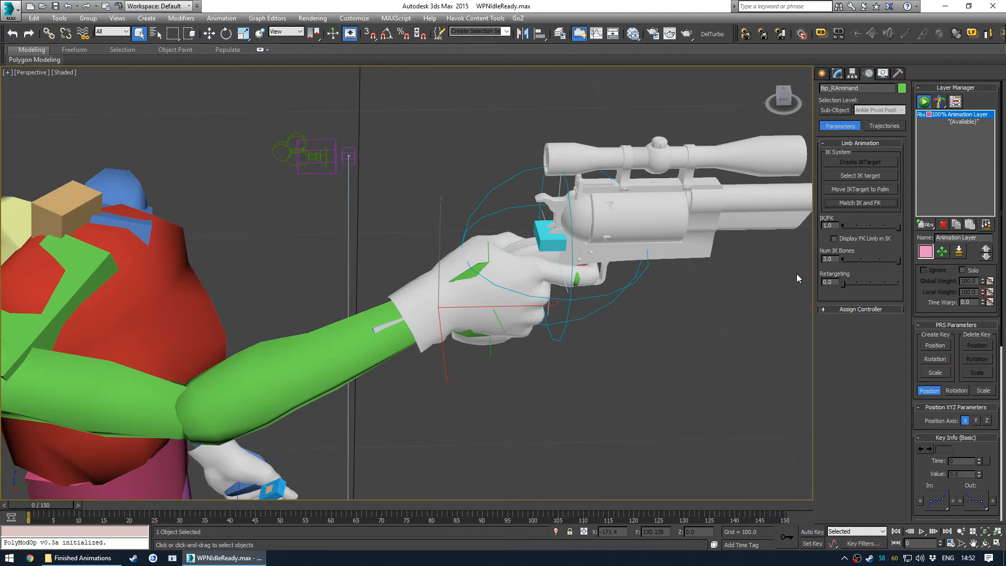
- Select Bip_RWeapon, delete its weaponbone link and add a new link to the Bip_RArmHand bone
alt+middle_drag(505, 316, 550, 265)
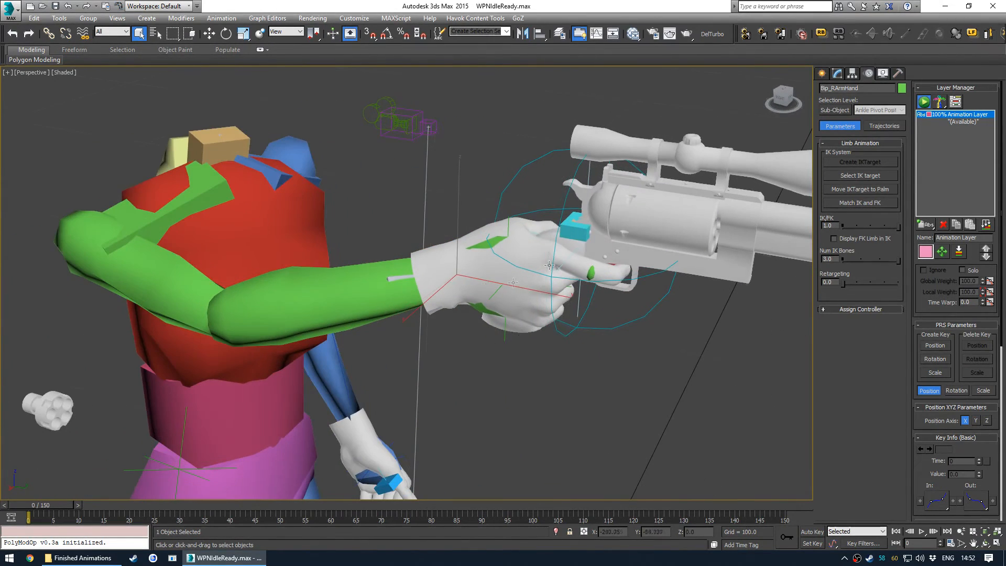
click(565, 354)
alt+middle_drag(564, 353, 412, 276)
click(414, 238)
alt+middle_drag(414, 238, 260, 414)
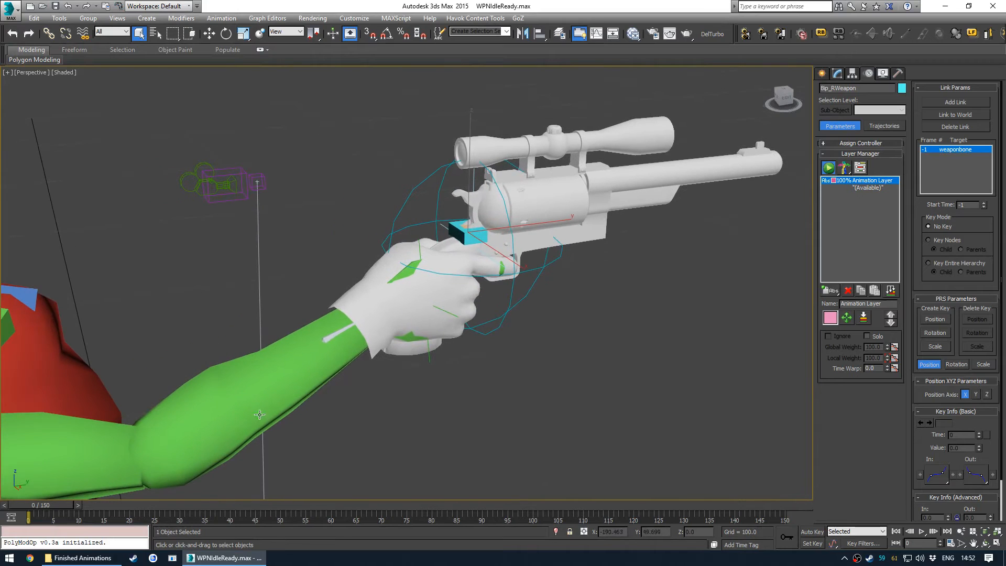
click(960, 127)
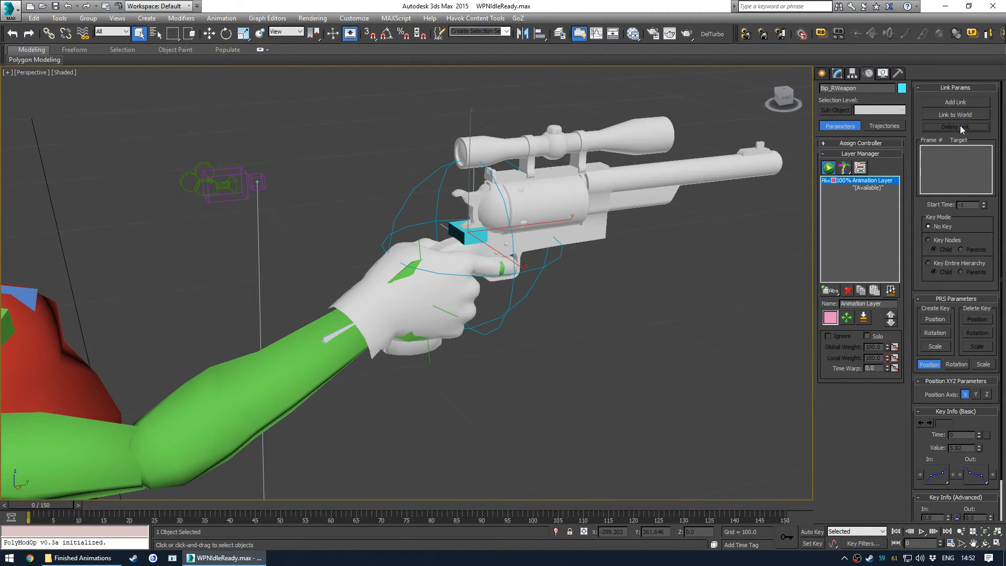
alt+middle_drag(452, 269, 475, 259)
click(934, 107)
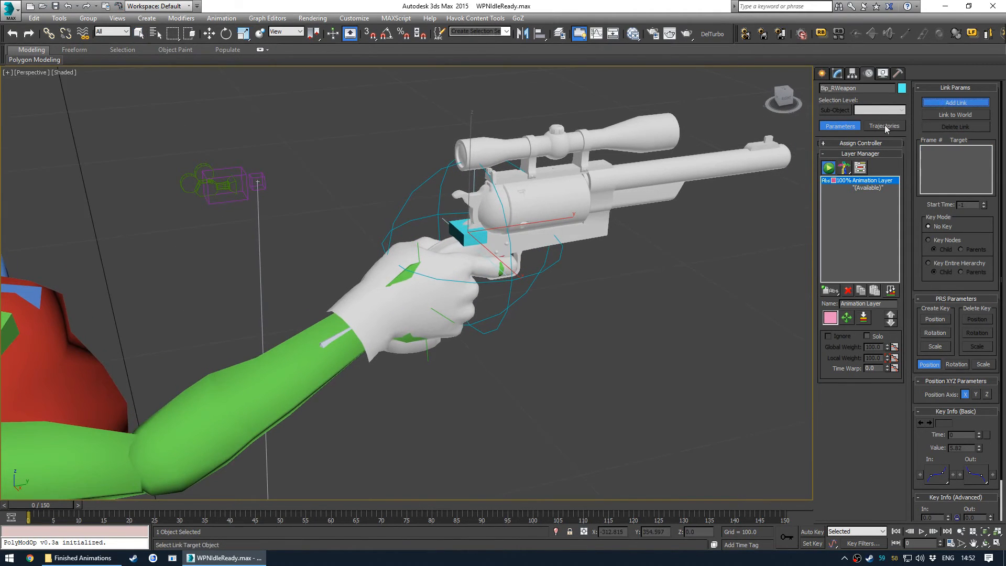
click(402, 278)
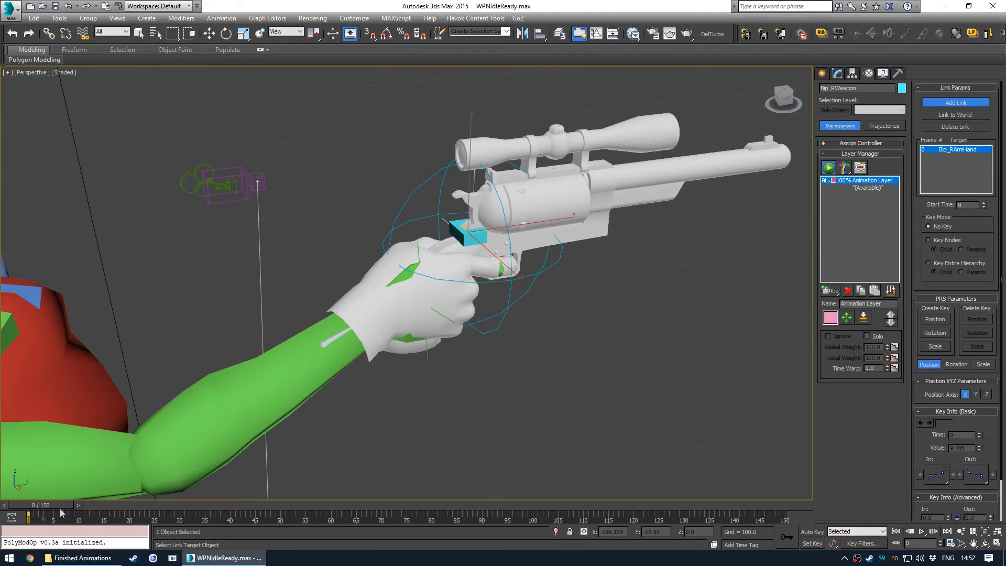
- Go to frame 31 and slightly rotate the right upper arm bone
drag(54, 507, 205, 506)
scroll(260, 353, up, 5)
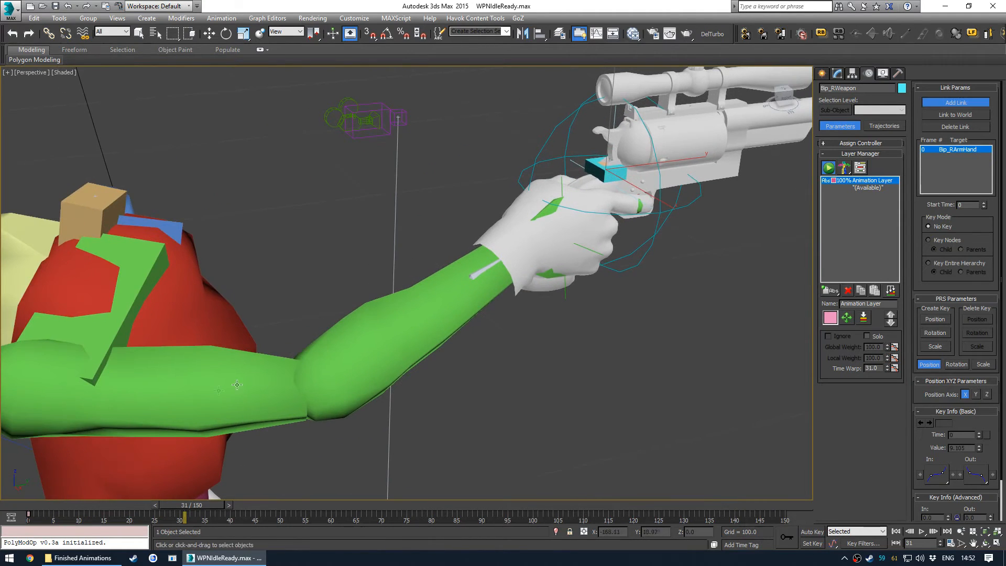
key(e)
click(260, 352)
mouse_move(131, 326)
mouse_down()
mouse_move(138, 294)
mouse_move(135, 325)
mouse_up()
key(q)
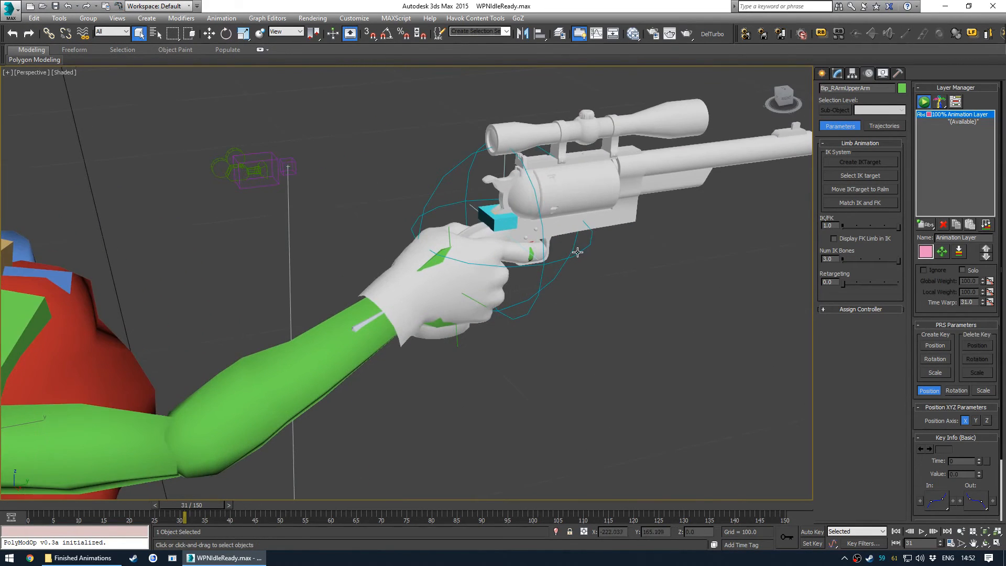
- Select the right arm IK target and inspect its link settings
click(576, 251)
alt+middle_drag(577, 250, 516, 233)
ctrl+click(450, 214)
alt+middle_drag(450, 214, 561, 262)
right_click(561, 262)
click(592, 232)
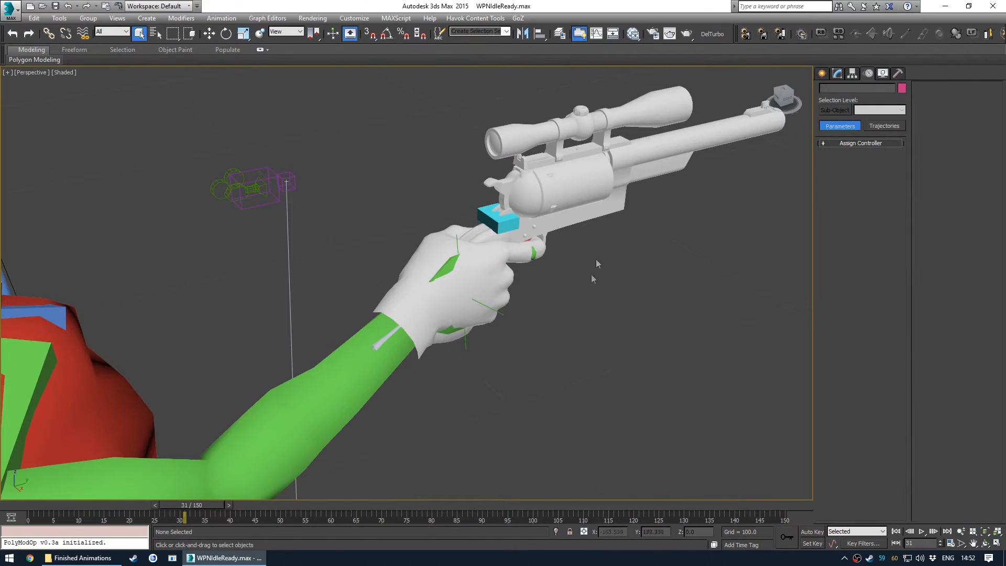
click(456, 237)
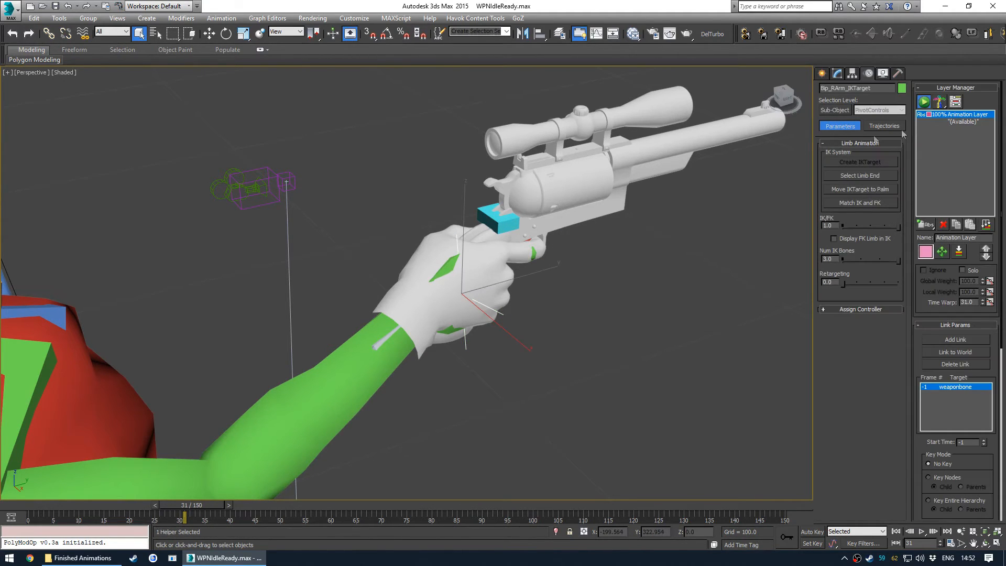
click(543, 294)
alt+middle_drag(542, 294, 543, 328)
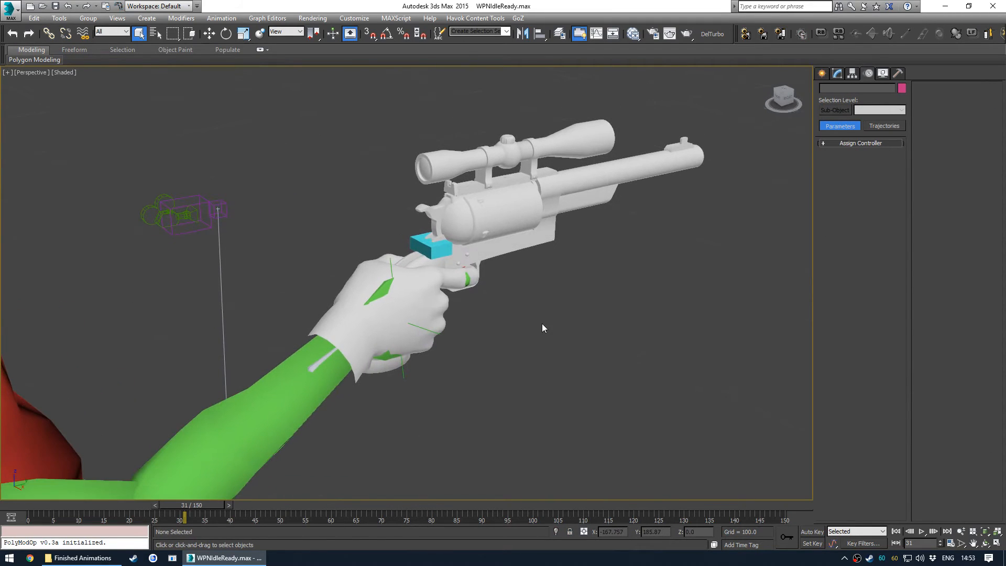
- Select the pelvis bone and move it slightly upward
alt+middle_drag(496, 297, 375, 315)
click(376, 315)
key(w)
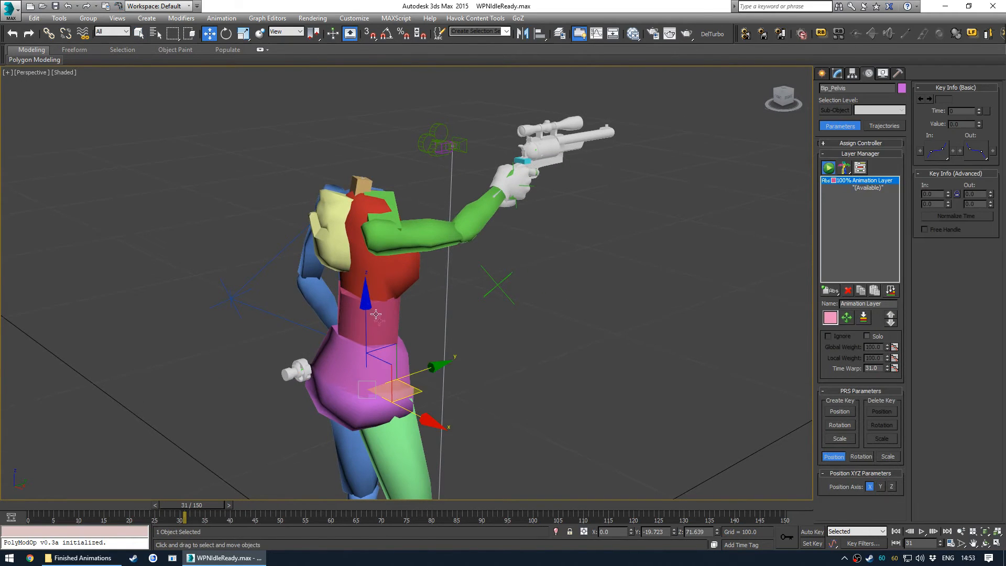
drag(367, 299, 373, 285)
mouse_move(374, 285)
alt+middle_down()
mouse_move(519, 287)
mouse_move(420, 299)
mouse_move(370, 276)
alt+middle_up()
click(488, 282)
alt+middle_drag(488, 282, 545, 367)
scroll(396, 269, up, 5)
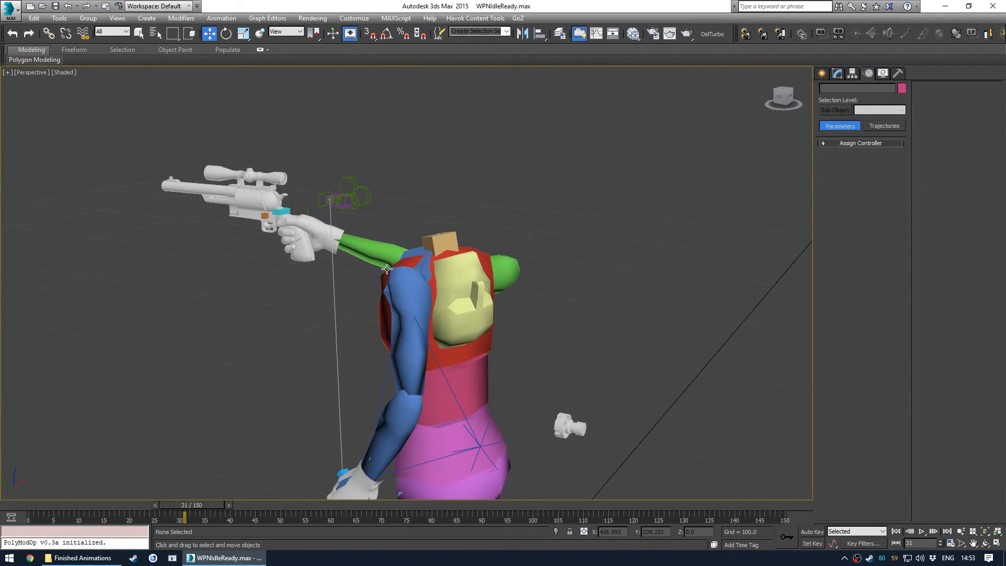
- Try rotating the right index finger bone Bip_RArmFinger11
middle_drag(396, 269, 461, 270)
scroll(377, 261, up, 5)
click(377, 261)
scroll(377, 261, up, 3)
key(e)
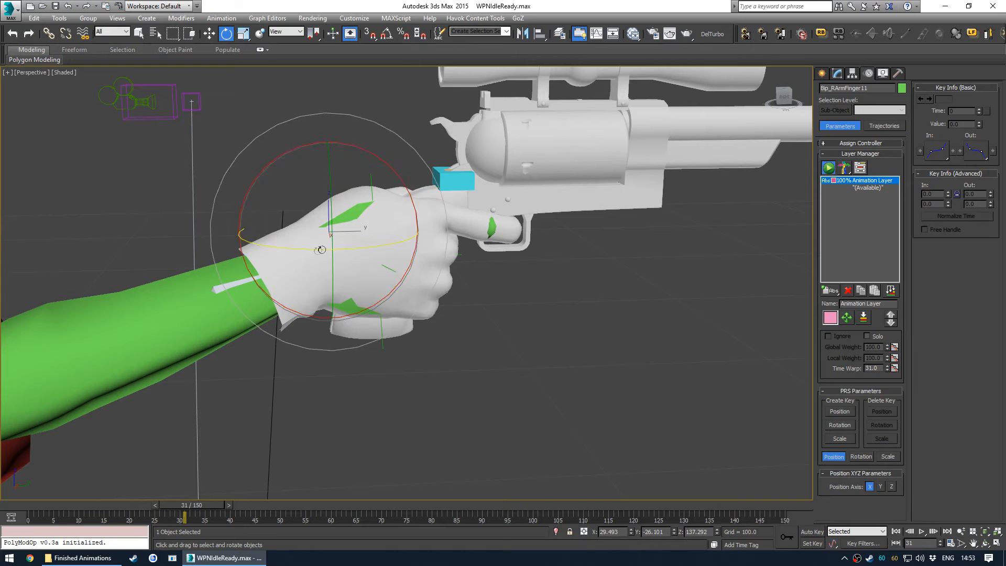
click(414, 240)
drag(370, 207, 388, 226)
right_click(389, 226)
click(498, 335)
- Turn on Auto Key, return to frame 0 and rotate the right upper arm bone to raise the arm
scroll(498, 336, down, 6)
alt+middle_drag(425, 338, 209, 344)
scroll(403, 319, up, 4)
middle_drag(464, 237, 443, 288)
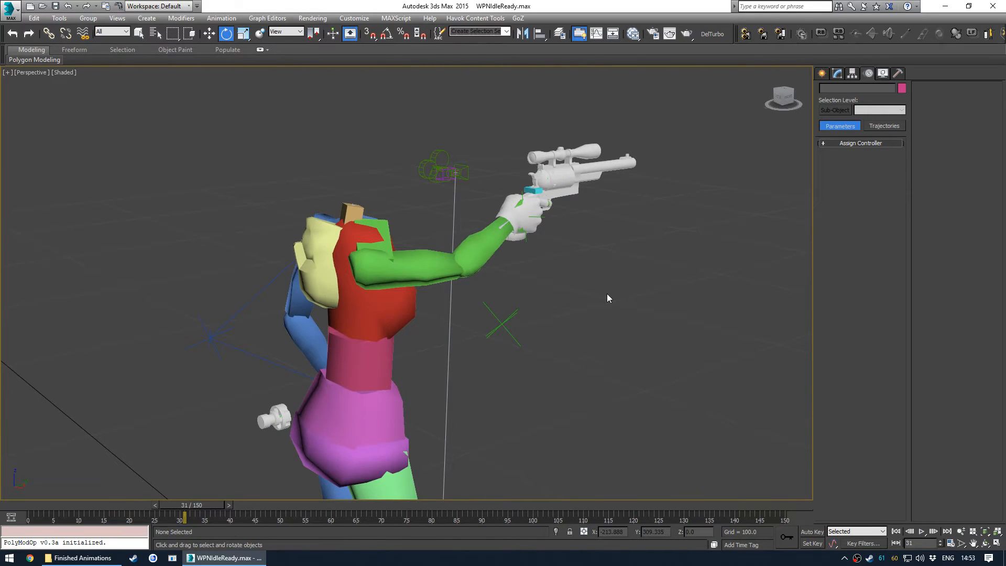
key(n)
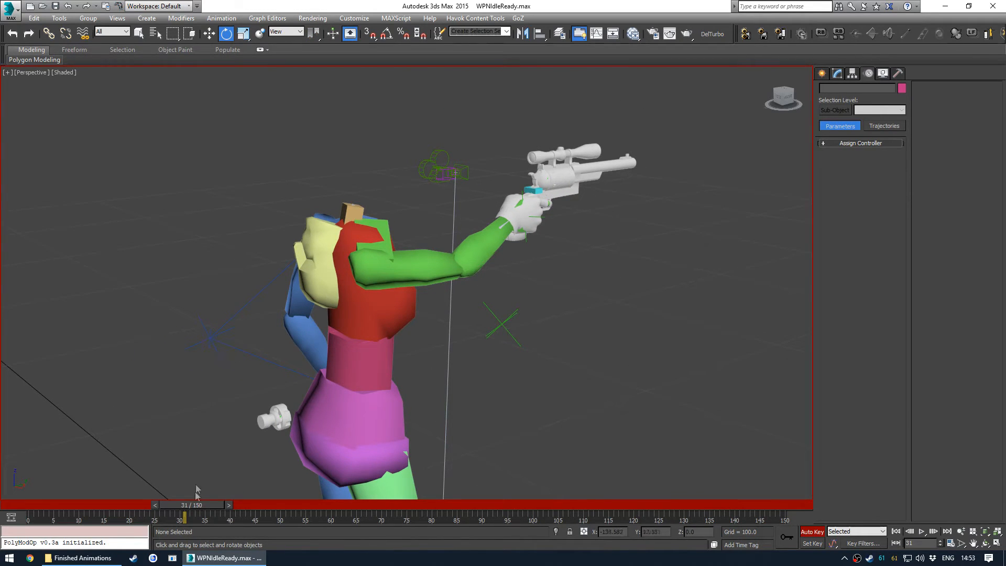
drag(205, 506, 32, 506)
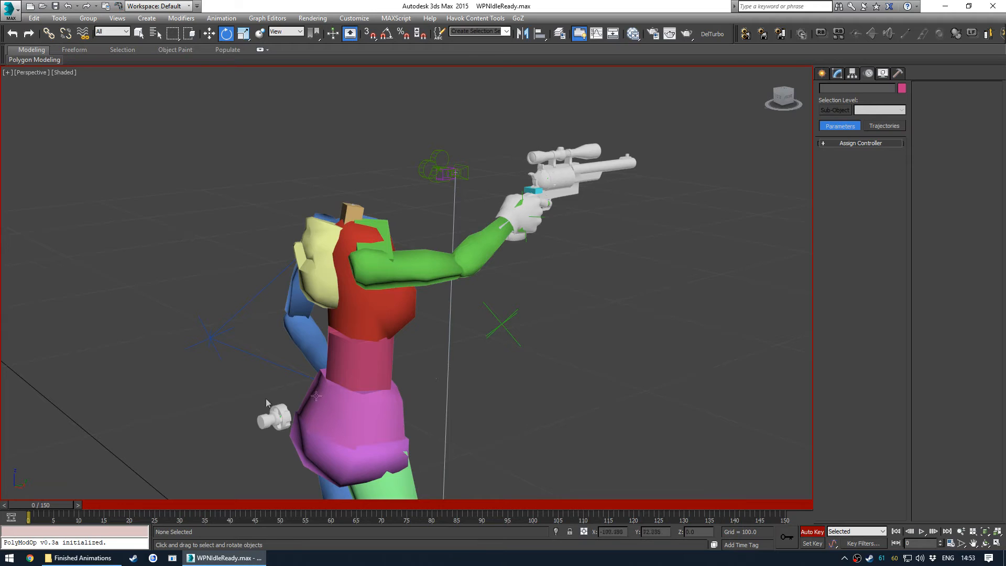
click(457, 273)
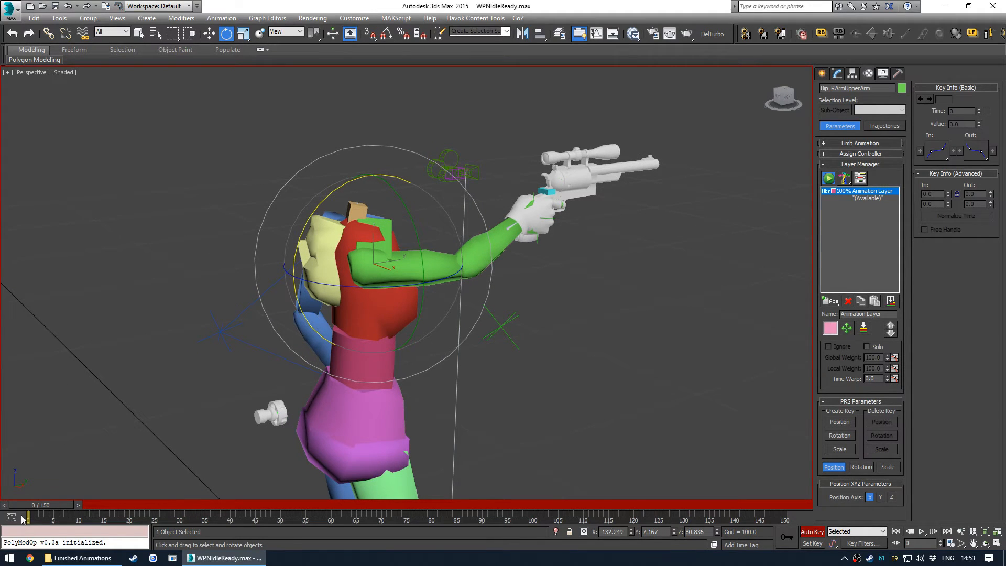
drag(352, 179, 275, 281)
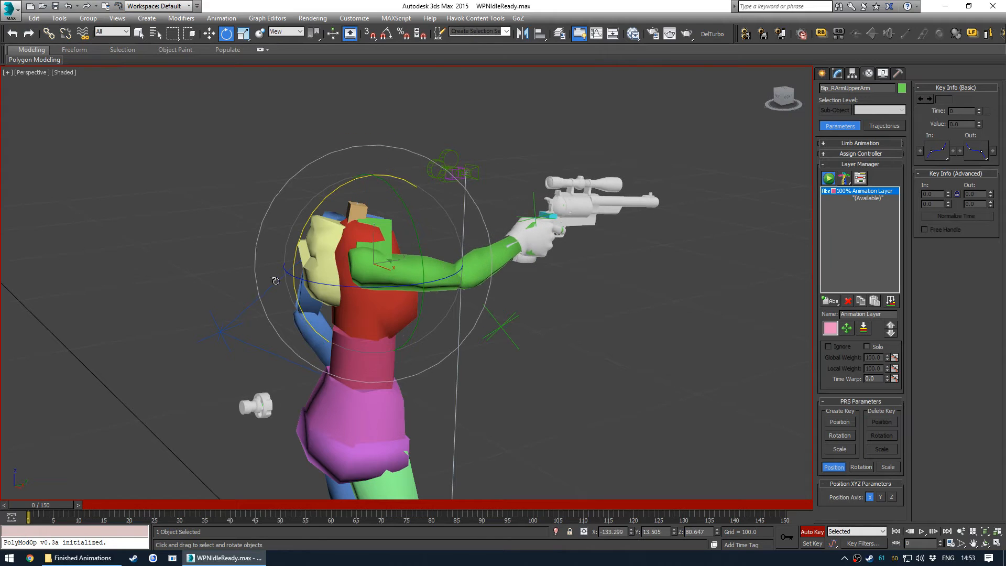
- Rotate the right upper arm bone further to raise the revolver arm higher
click(165, 417)
click(410, 272)
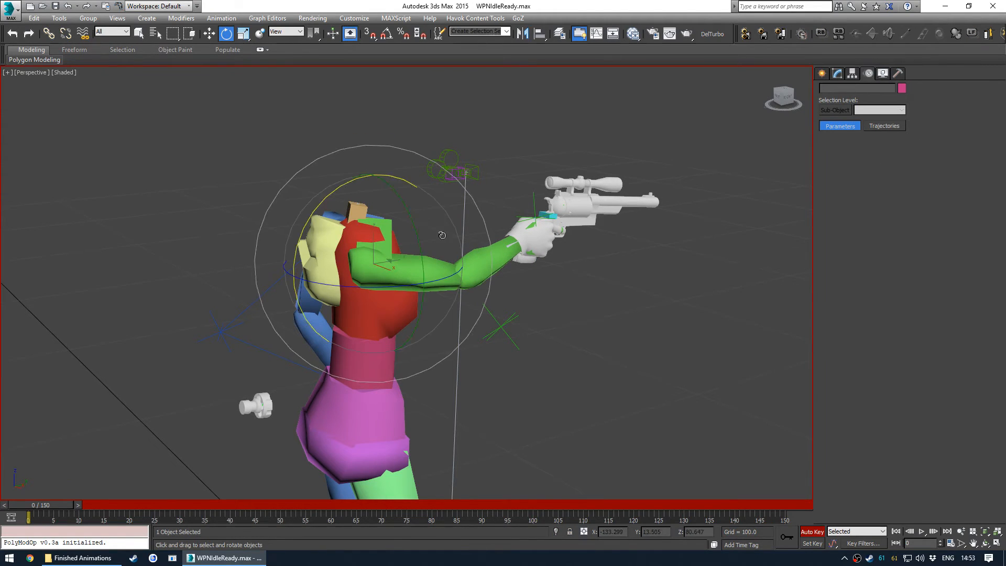
drag(367, 178, 187, 391)
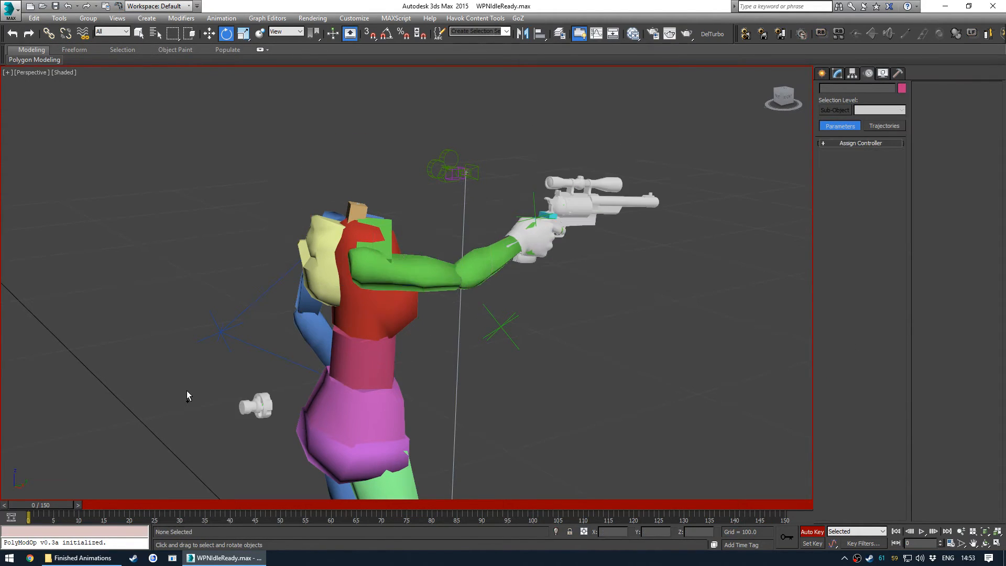
- Select the pelvis bone and try moving it downward, then undo the move
click(597, 283)
click(326, 448)
middle_drag(388, 439, 435, 346)
key(w)
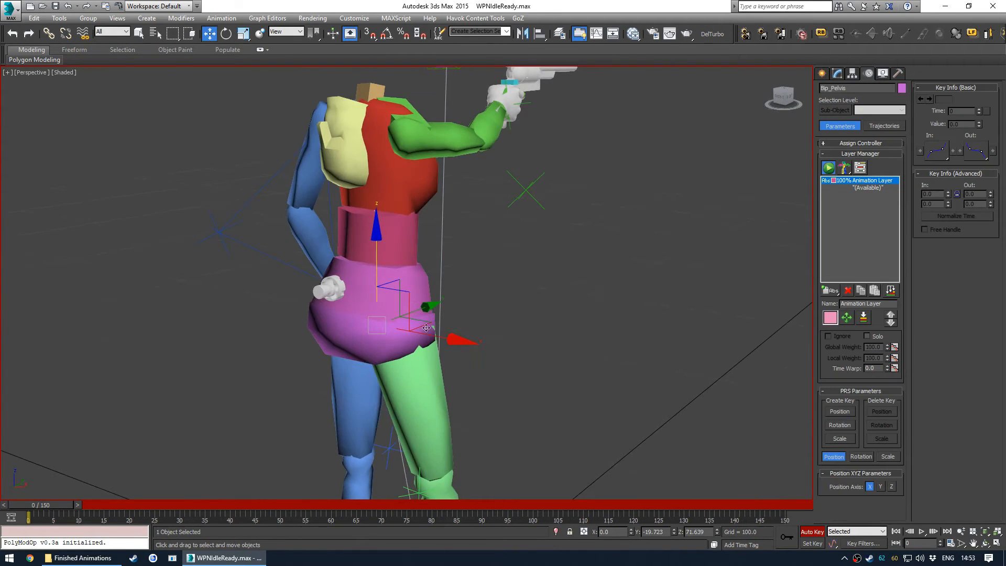
drag(377, 238, 378, 256)
key(ctrl+z)
click(788, 537)
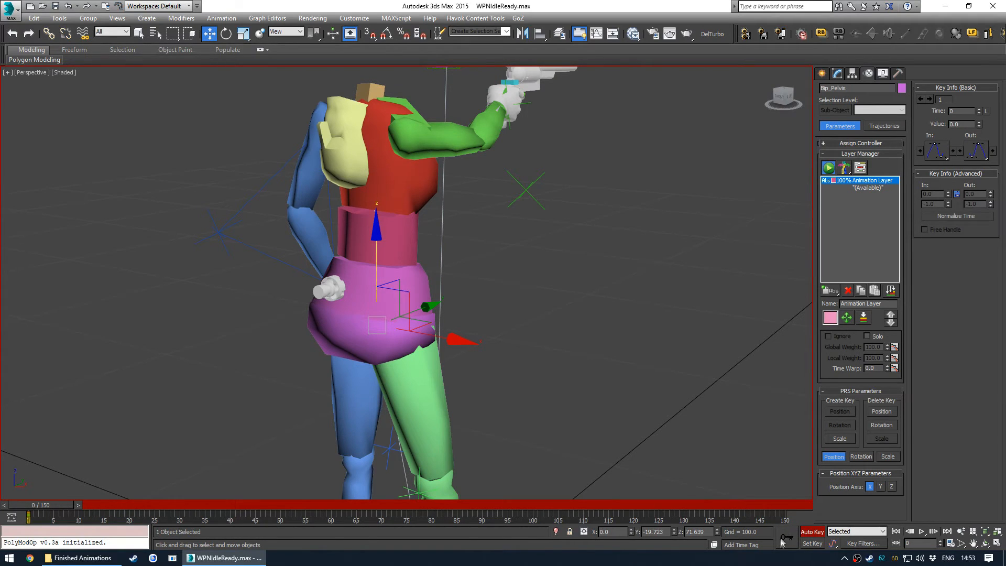
- Move to about frame 37 and lower the pelvis to key a downward bob
drag(54, 510, 247, 507)
drag(377, 236, 381, 267)
alt+middle_drag(471, 367, 416, 365)
mouse_move(242, 506)
mouse_down()
mouse_move(284, 502)
mouse_move(231, 505)
mouse_move(259, 511)
mouse_move(237, 516)
mouse_up()
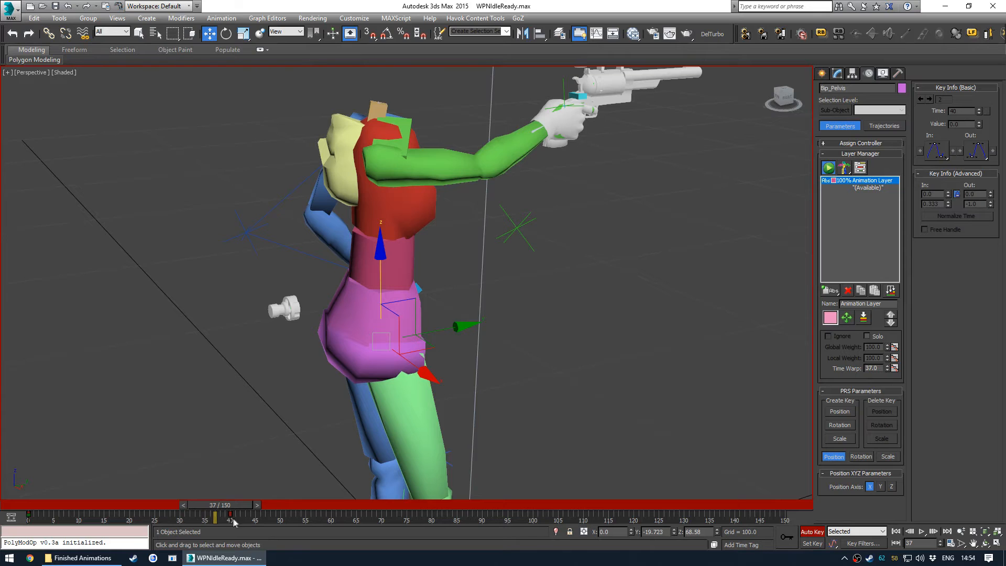
- Rotate the pelvis around frames 35 to 41 while scrubbing the timeline
key(q)
drag(243, 505, 261, 506)
key(e)
drag(341, 272, 359, 257)
drag(251, 507, 234, 519)
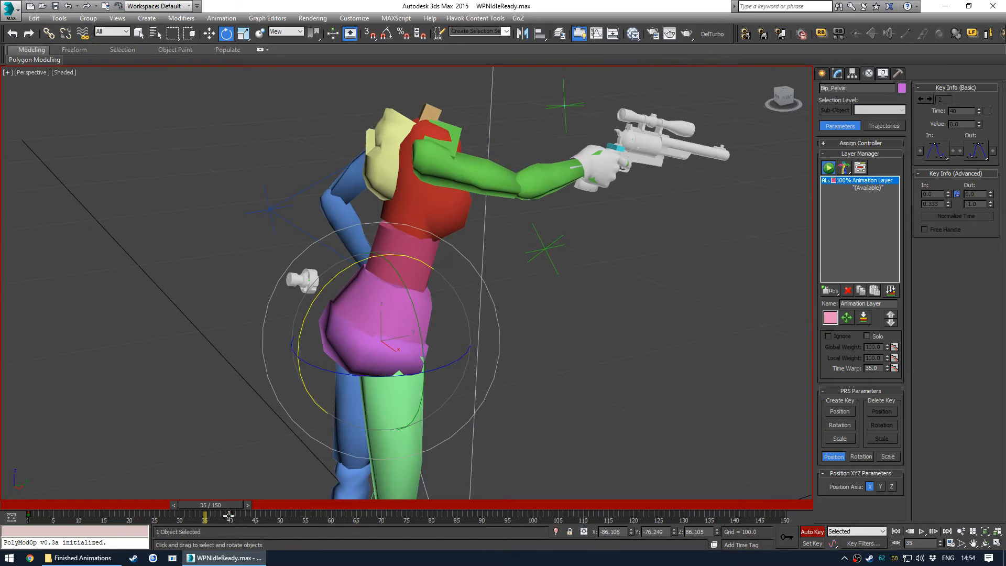
key(q)
drag(235, 505, 400, 502)
drag(350, 267, 361, 306)
drag(395, 506, 252, 507)
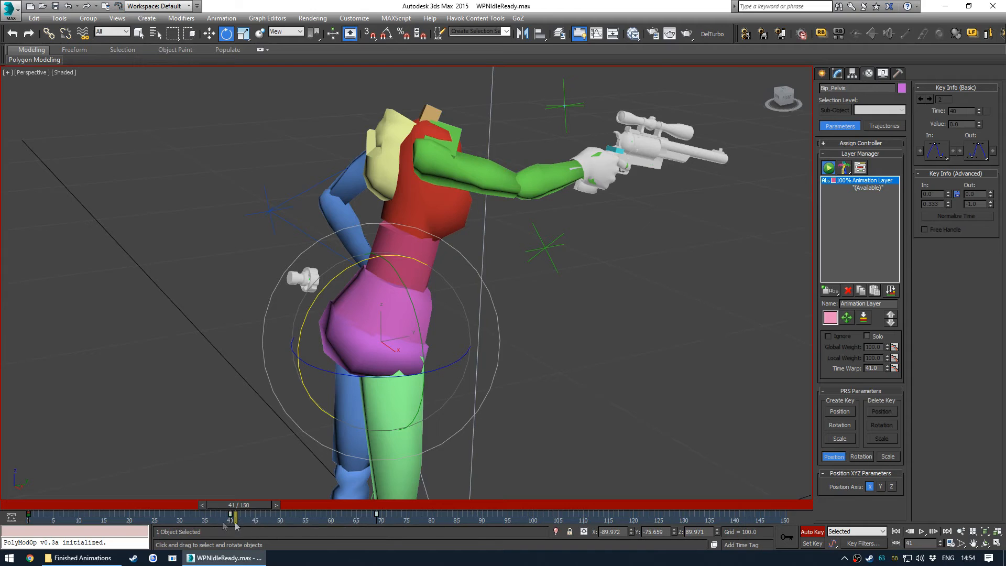
- Delete the selected pelvis key and return the time slider to frame 0
key(Delete)
drag(257, 506, 38, 508)
key(e)
middle_drag(570, 294, 546, 358)
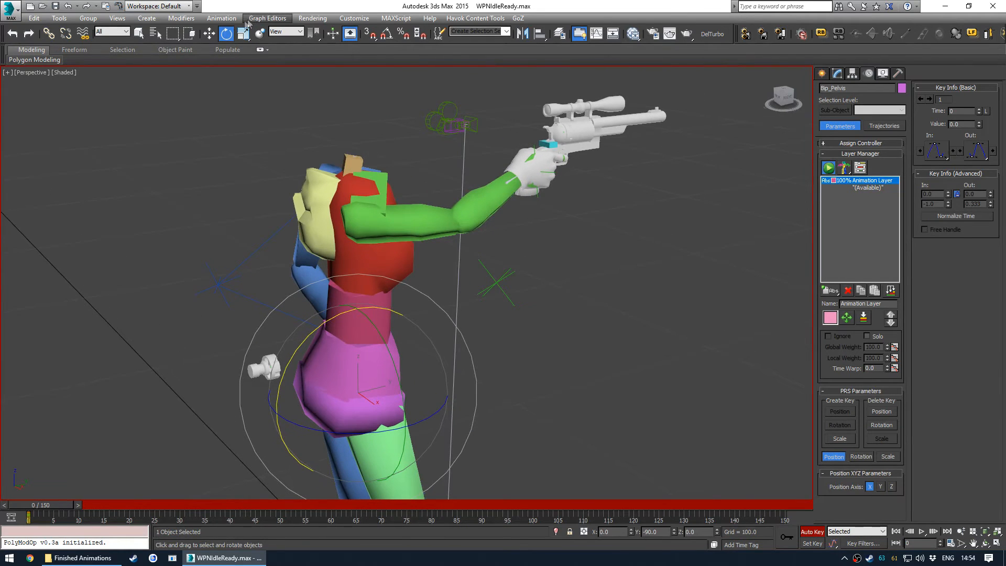
- Open the Track View Curve Editor and resize it into a wide strip above the viewport
click(265, 19)
click(294, 30)
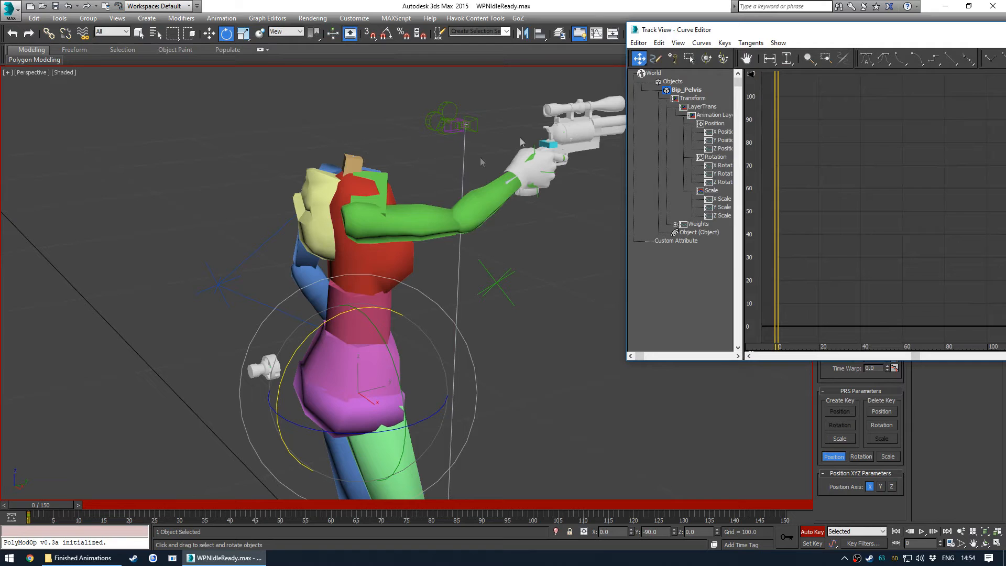
drag(696, 30, 78, 72)
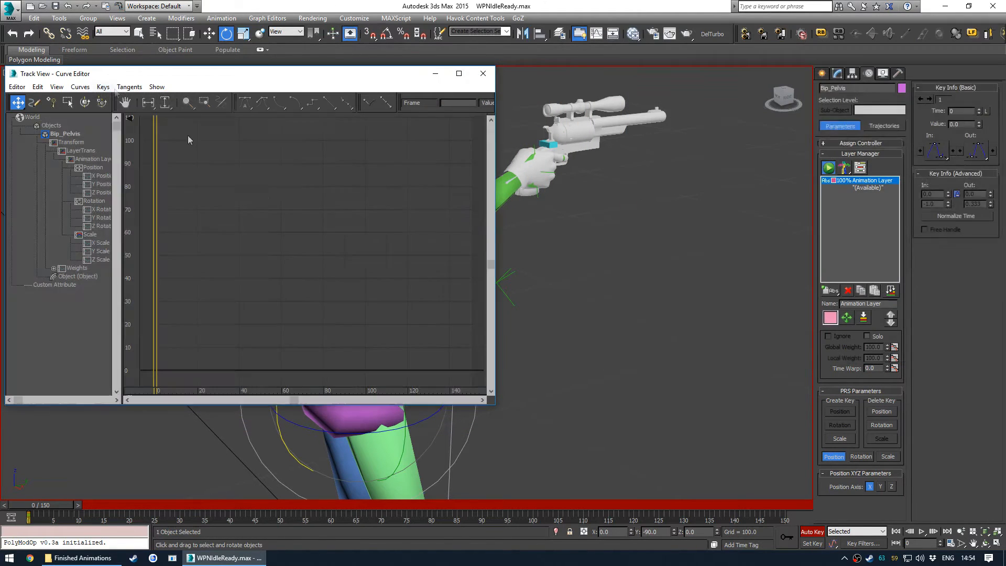
drag(494, 404, 811, 244)
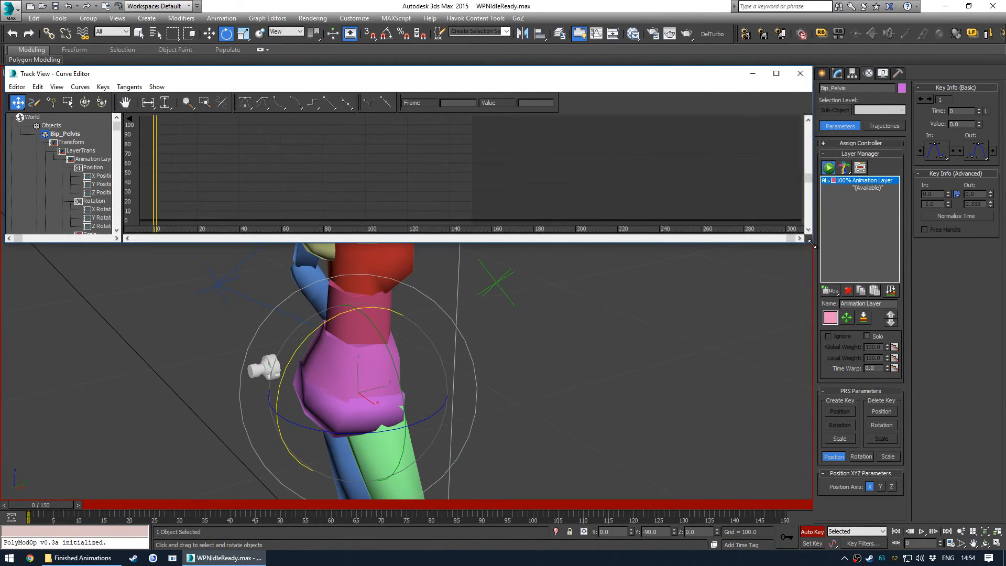
- Display the pelvis X, Y and Z Position curves together in the Curve Editor
middle_drag(49, 168, 41, 144)
middle_drag(127, 368, 152, 368)
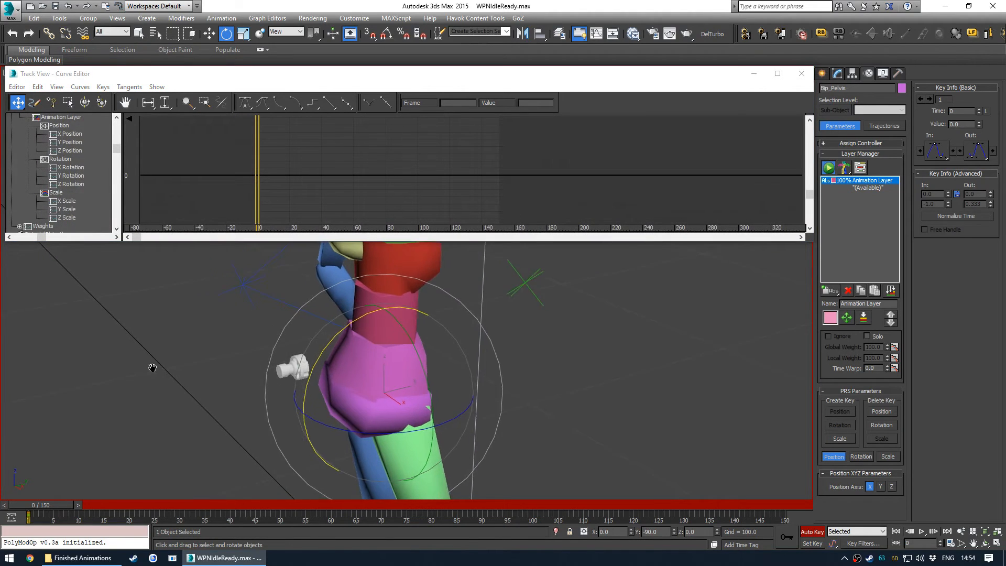
key(q)
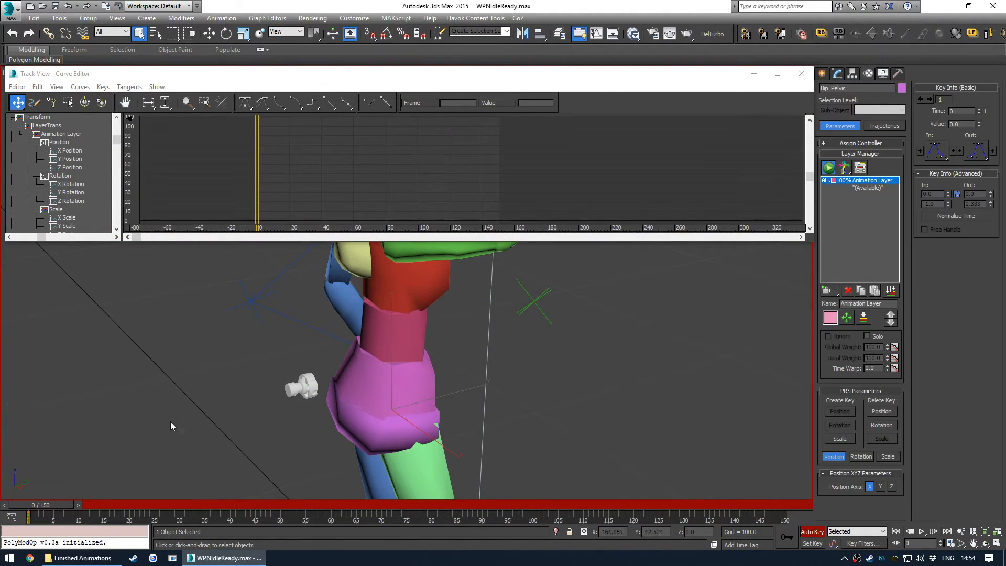
key(w)
click(67, 152)
ctrl+click(66, 158)
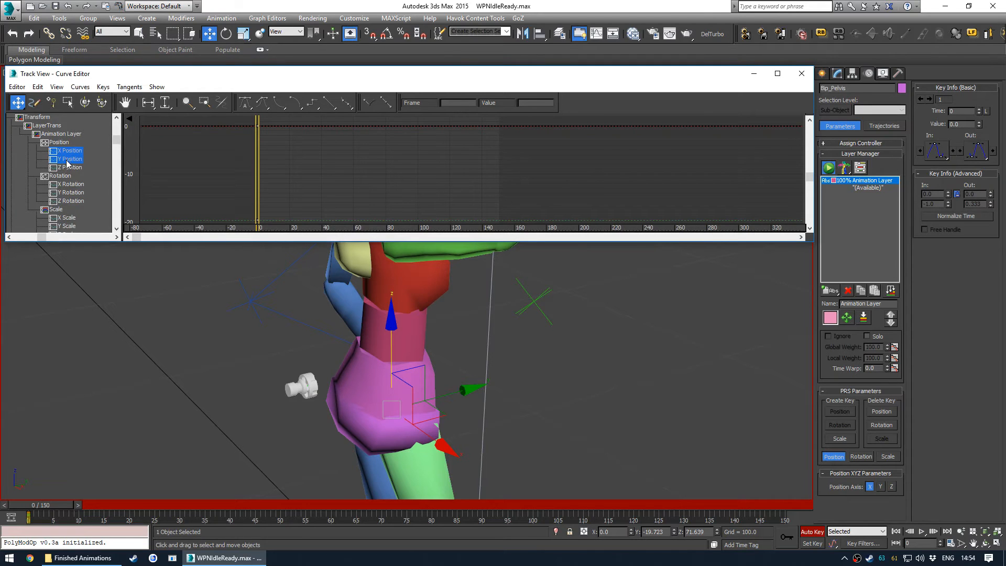
ctrl+click(67, 167)
ctrl+alt+middle_drag(295, 160, 309, 202)
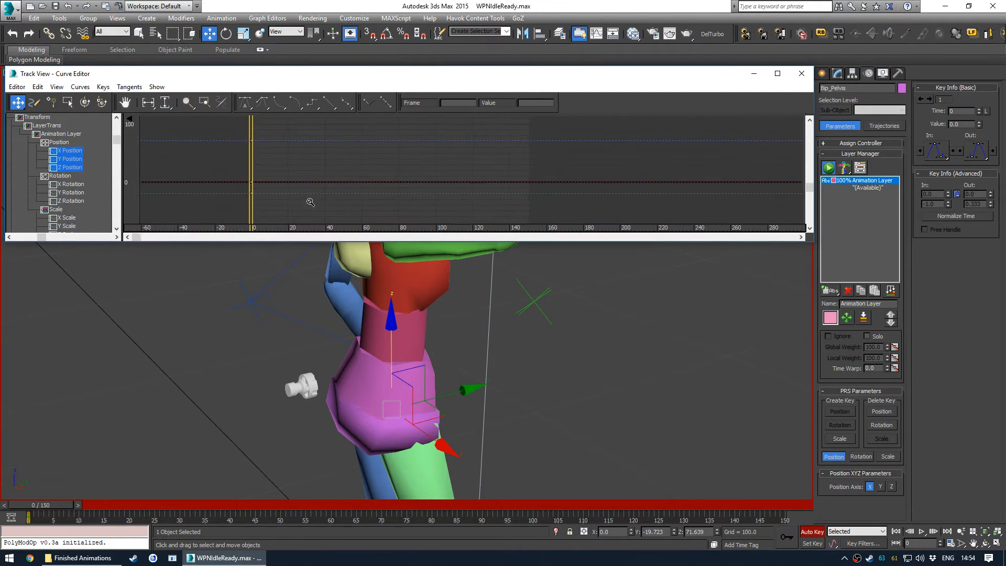
middle_drag(233, 171, 295, 175)
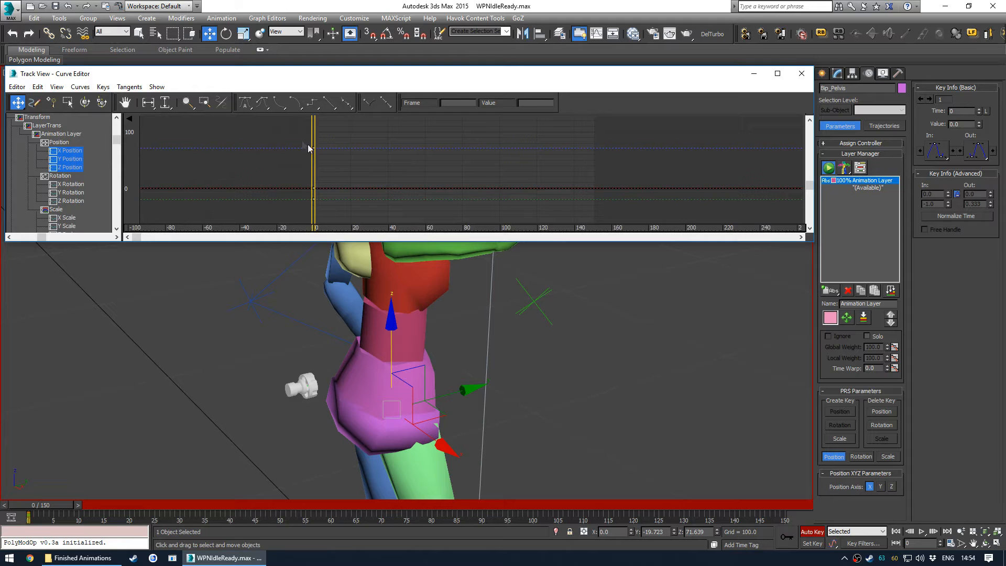
click(352, 206)
middle_drag(353, 205, 321, 211)
scroll(275, 162, up, 3)
middle_drag(348, 161, 372, 135)
middle_drag(371, 187, 339, 219)
scroll(346, 158, down, 3)
middle_drag(415, 156, 377, 166)
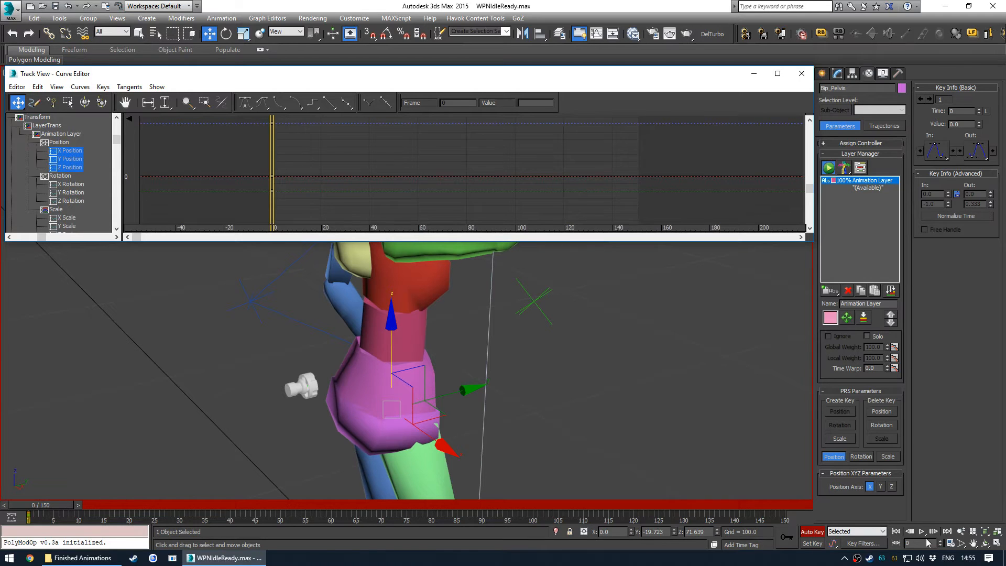
- Set the animation end time to 100 frames and move the middle pelvis key to frame 50
click(950, 544)
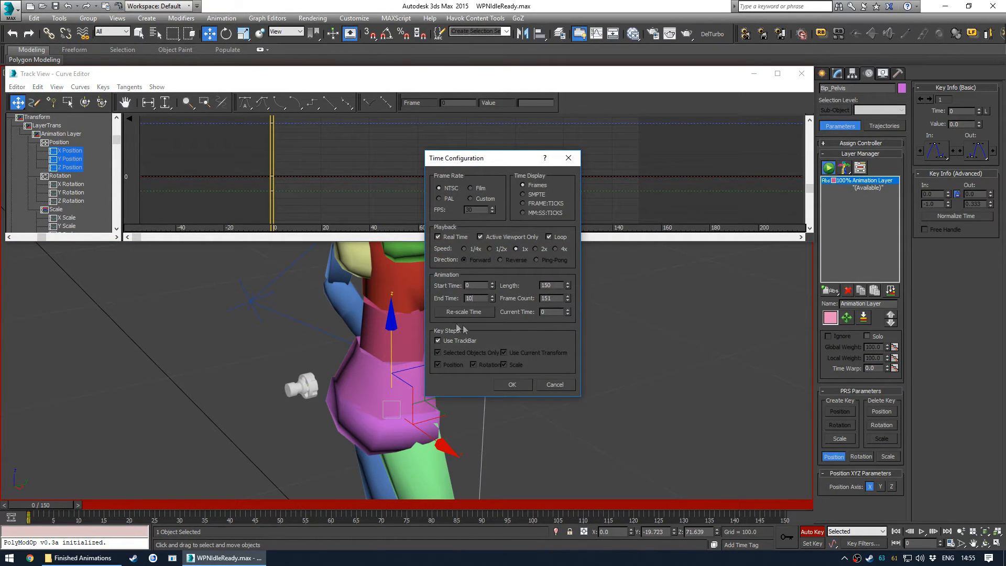
click(519, 385)
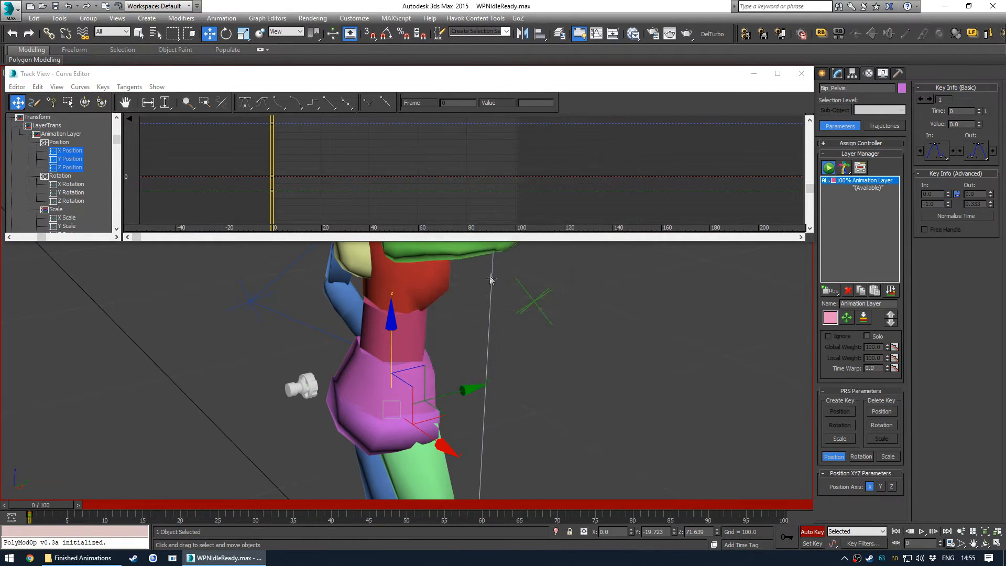
drag(49, 505, 79, 472)
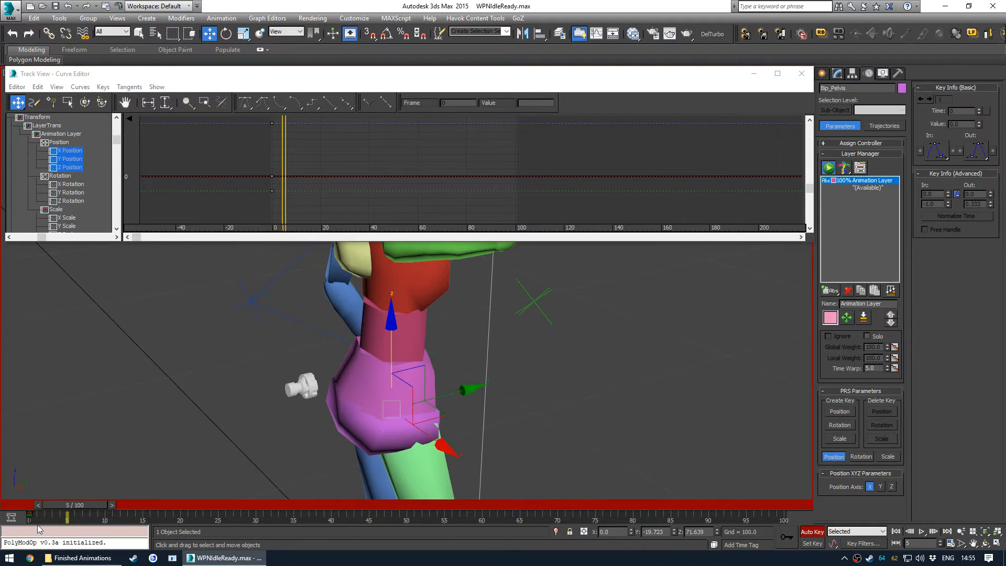
shift+drag(30, 518, 784, 517)
drag(79, 509, 407, 493)
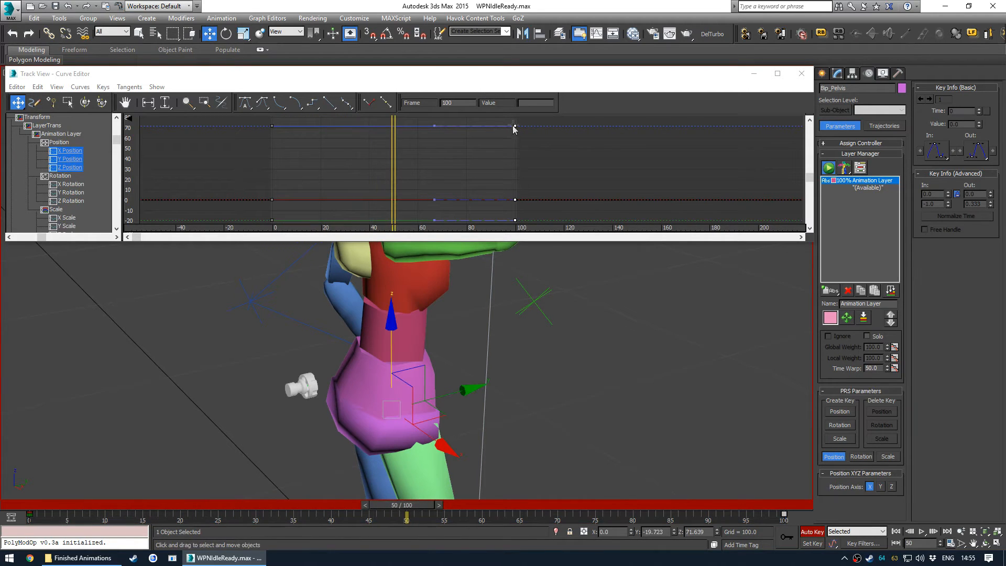
- Lower the pelvis at frame 50 to create a dip in its Z position
click(302, 161)
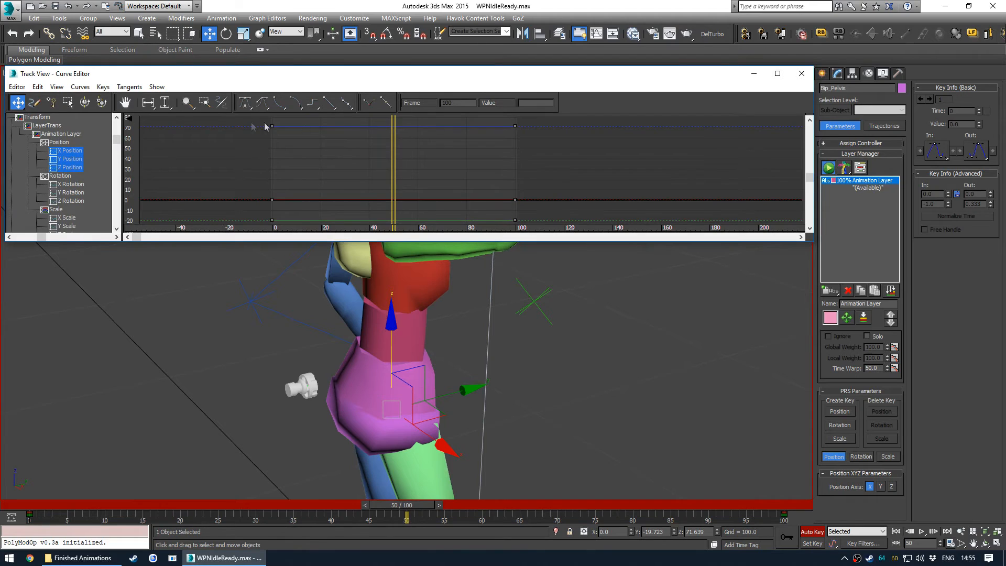
scroll(447, 135, down, 3)
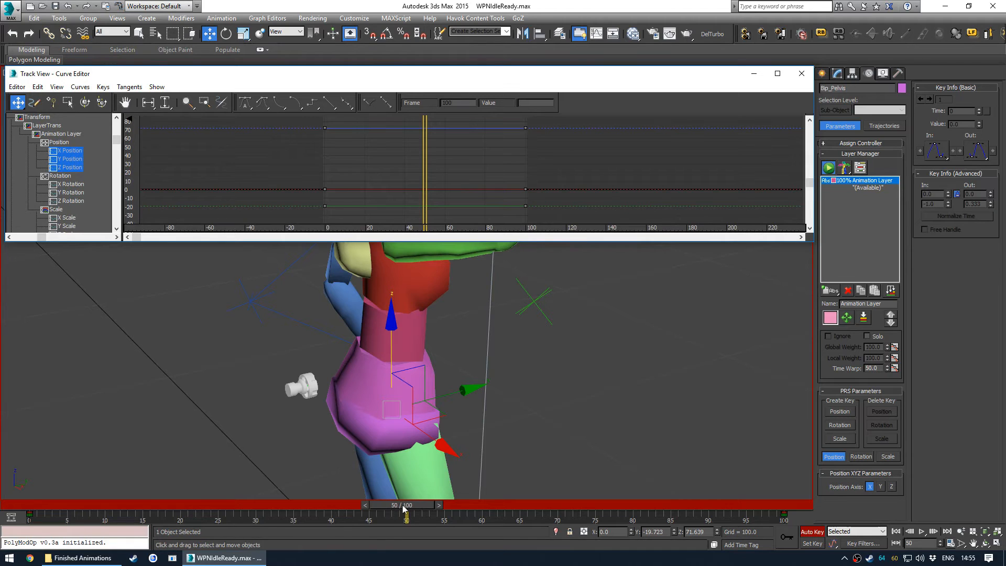
drag(393, 325, 402, 339)
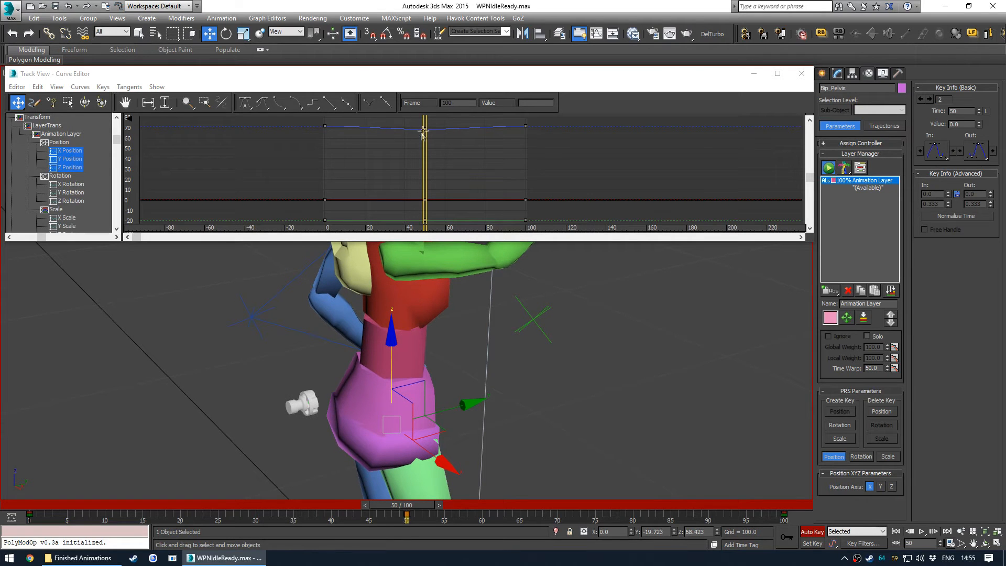
- Inspect the pelvis position and rotation curves one track at a time
click(72, 167)
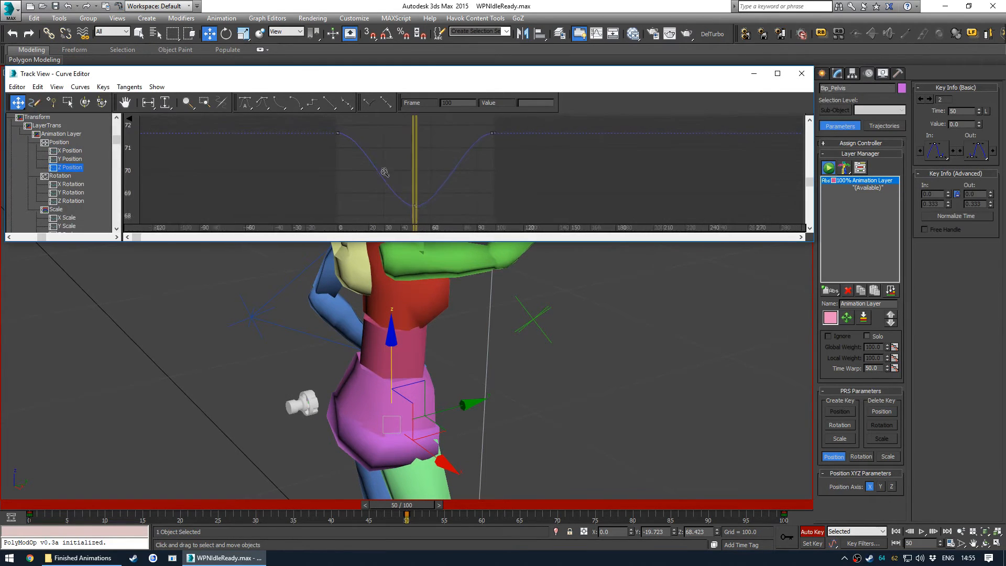
click(69, 158)
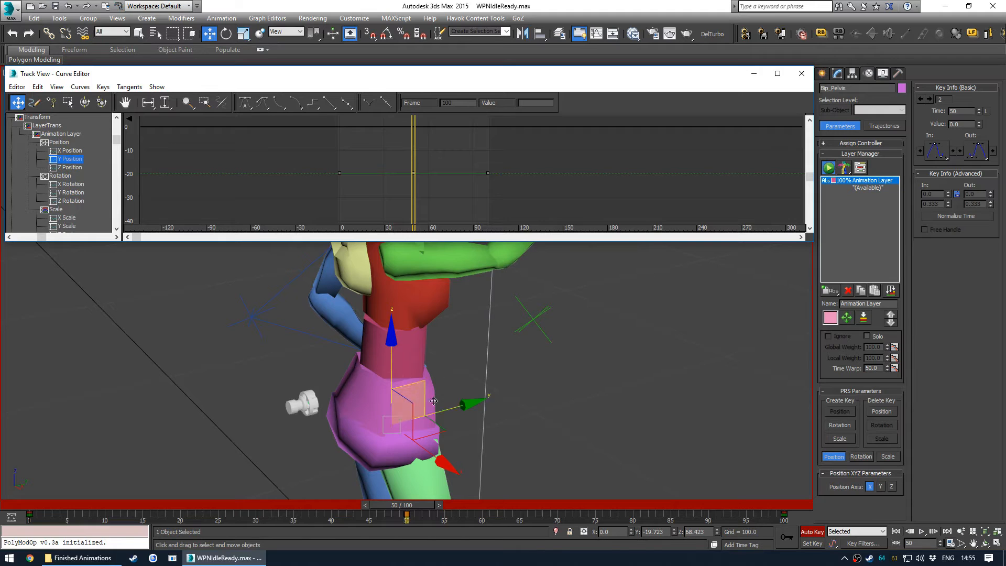
ctrl+click(62, 167)
ctrl+click(68, 152)
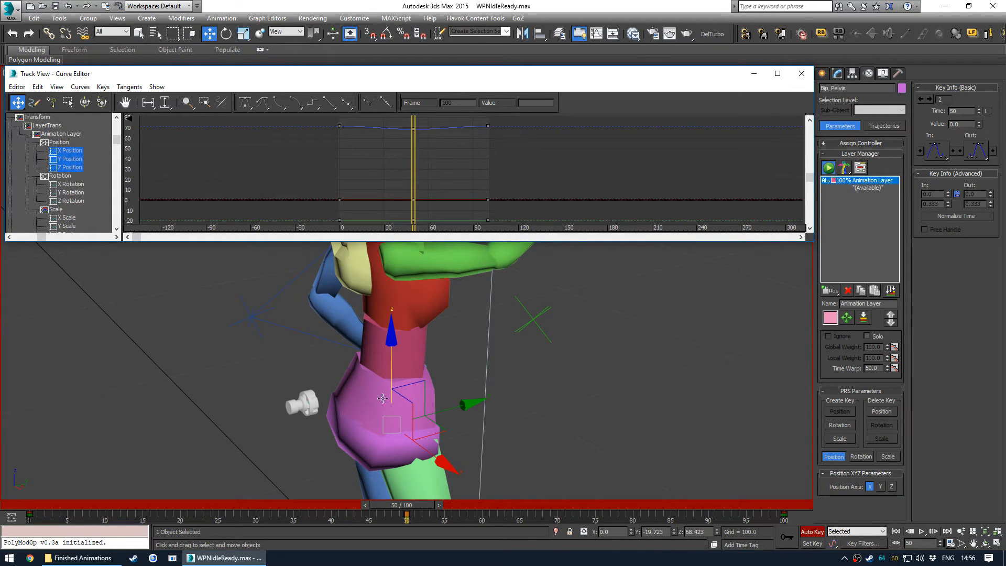
click(72, 201)
ctrl+click(72, 194)
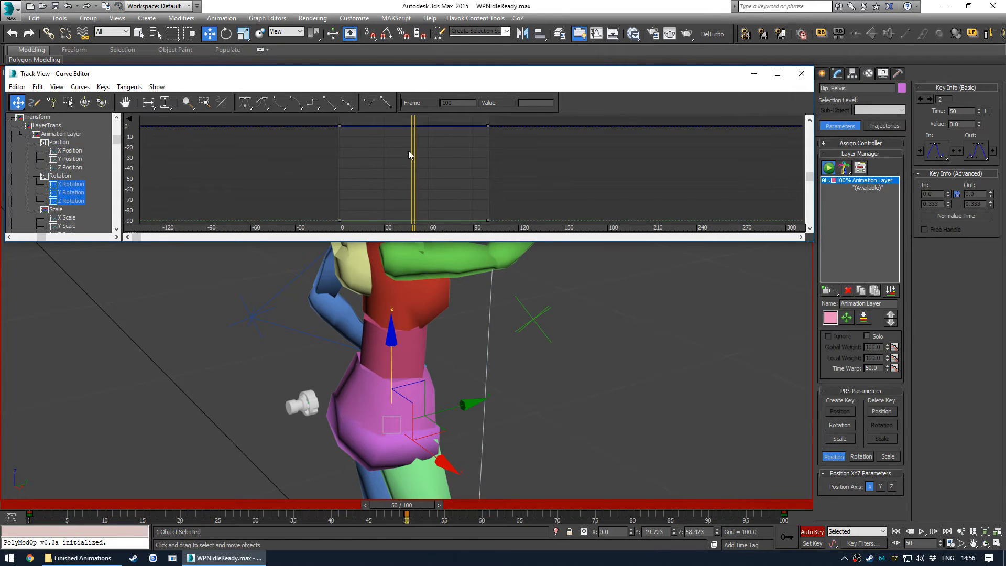
click(65, 151)
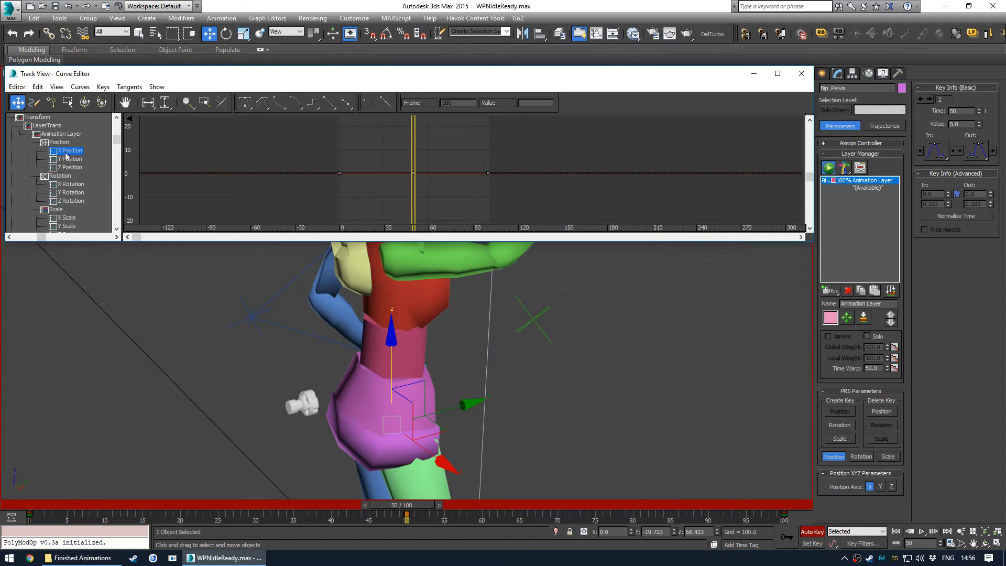
ctrl+click(68, 160)
ctrl+click(70, 168)
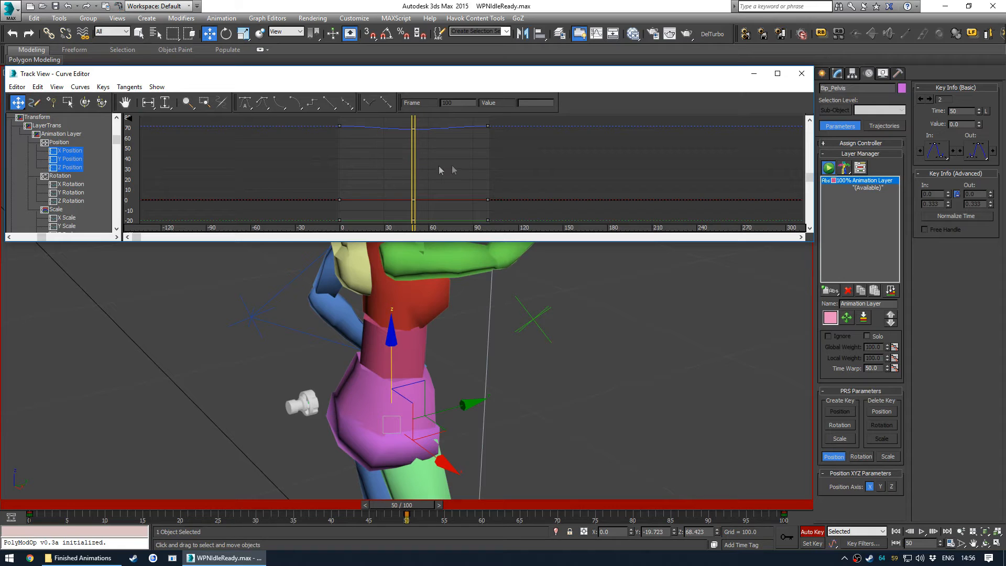
click(62, 168)
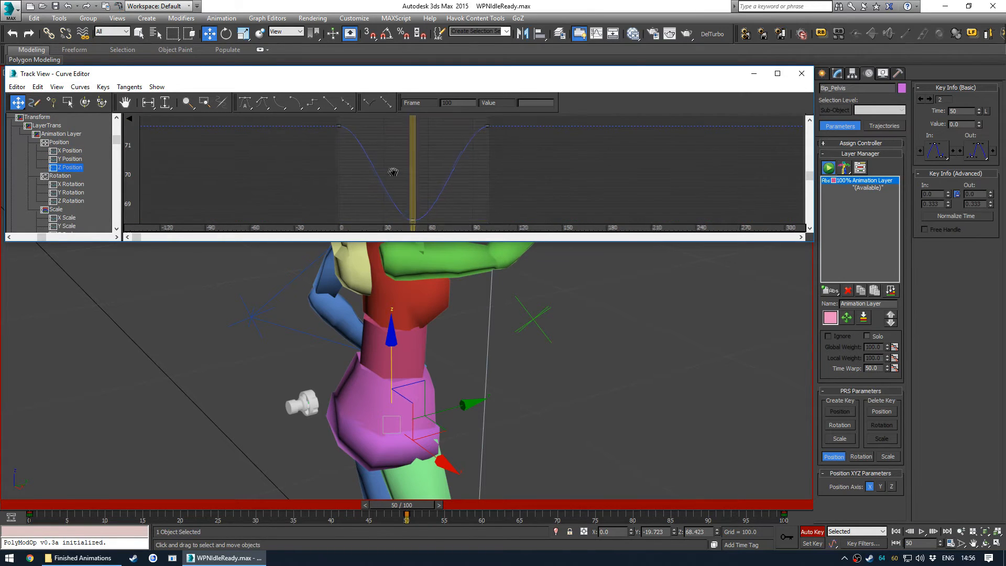
- Add a key on the pelvis Z Position curve at frame 78 and raise it to 71.213
click(51, 102)
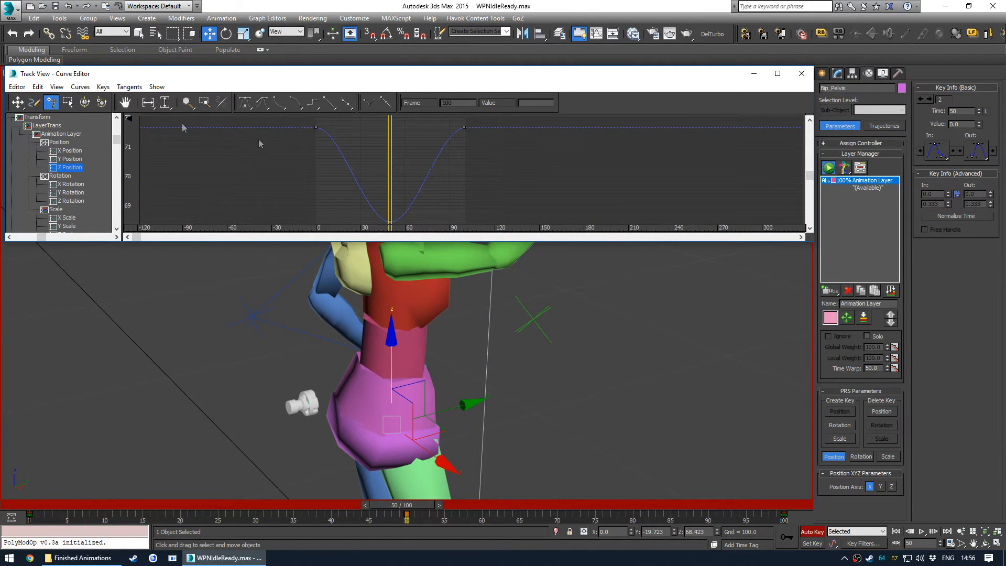
click(432, 166)
click(16, 103)
drag(431, 168, 432, 140)
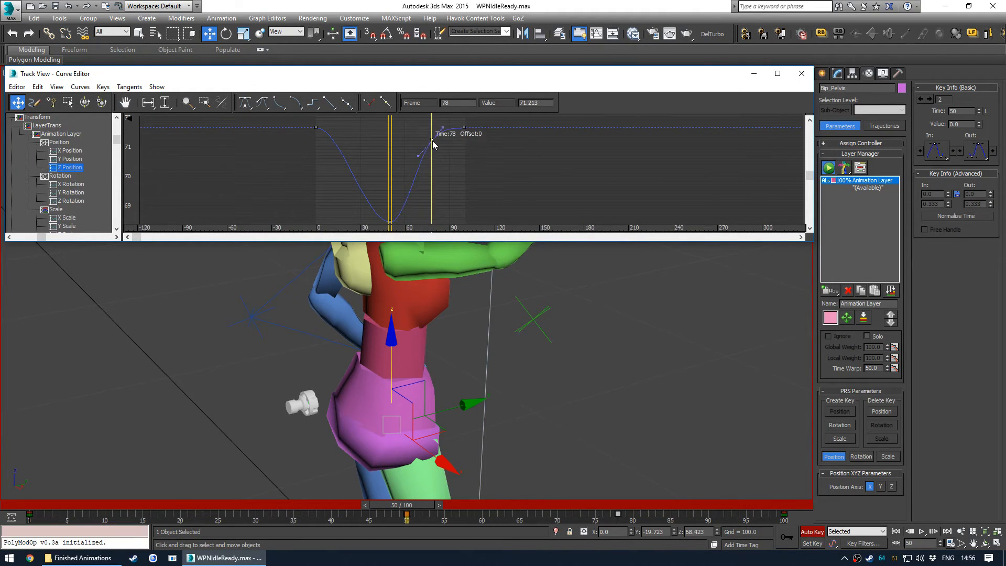
- Review the pelvis X, Y and Z Position curves individually
click(70, 160)
click(71, 152)
click(72, 158)
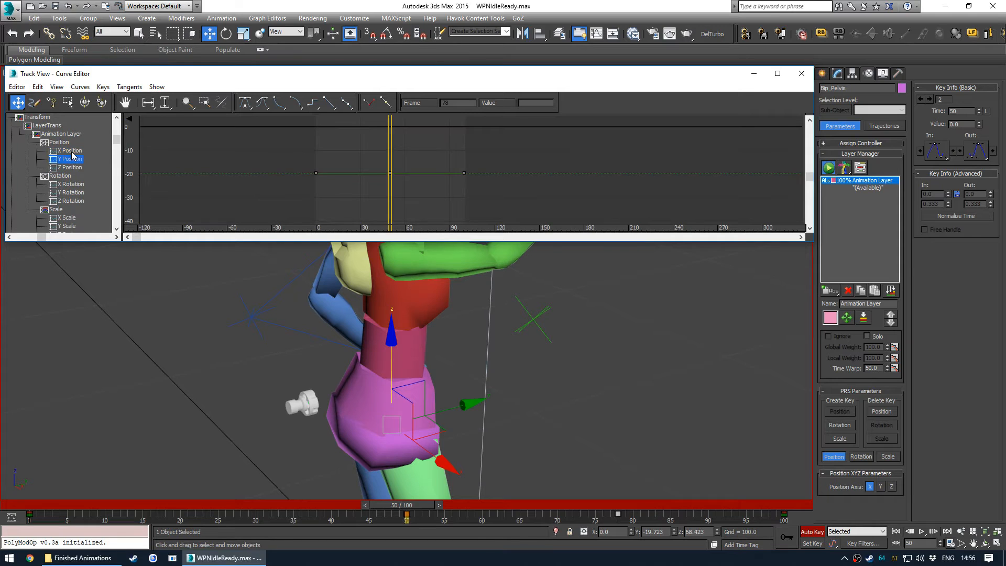
click(73, 167)
click(491, 184)
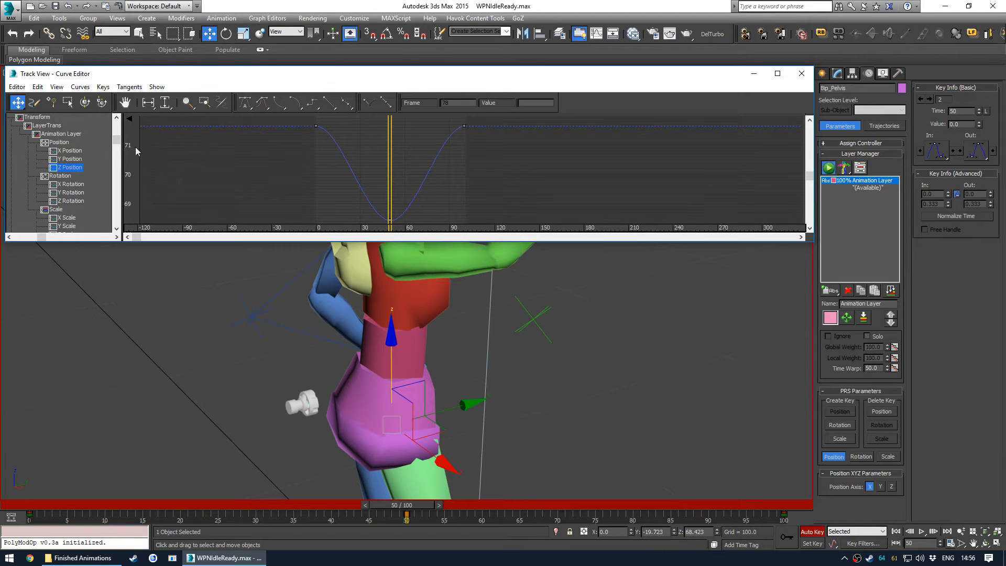
- Close the Curve Editor and play back the animation from the start in the maximized camera view
middle_drag(388, 371, 411, 395)
click(807, 73)
click(79, 472)
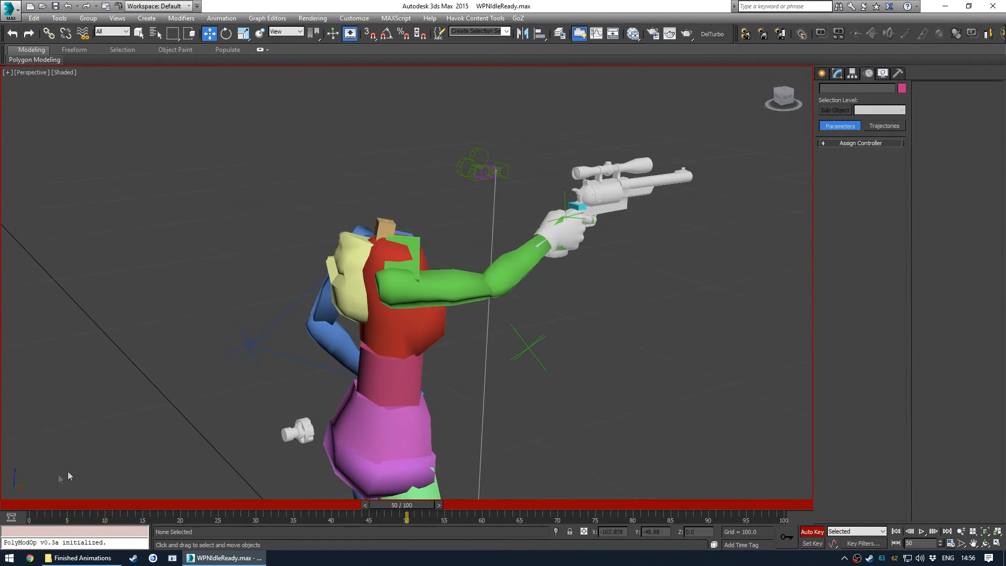
key(Home)
key(/)
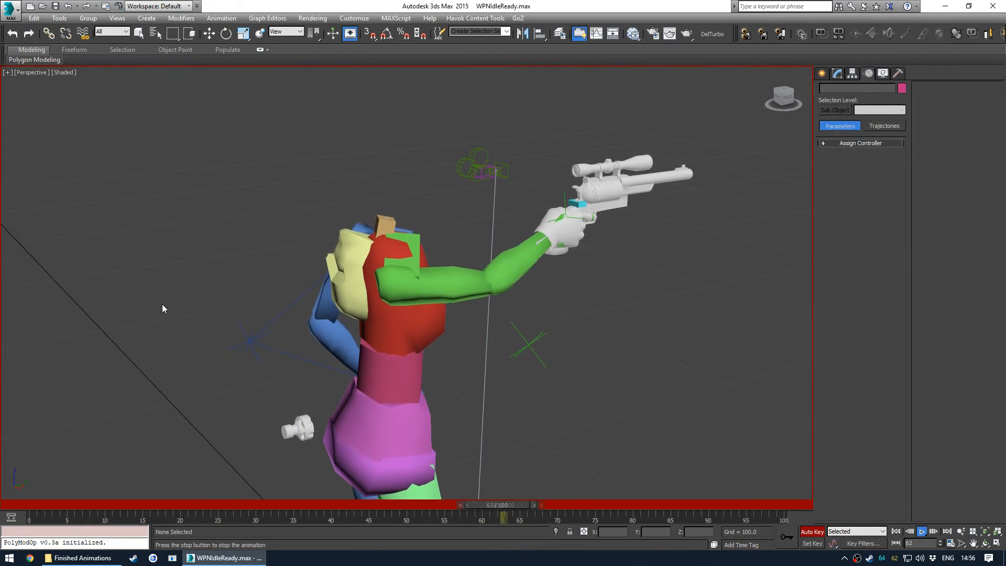
key(/)
key(w)
key(alt+w)
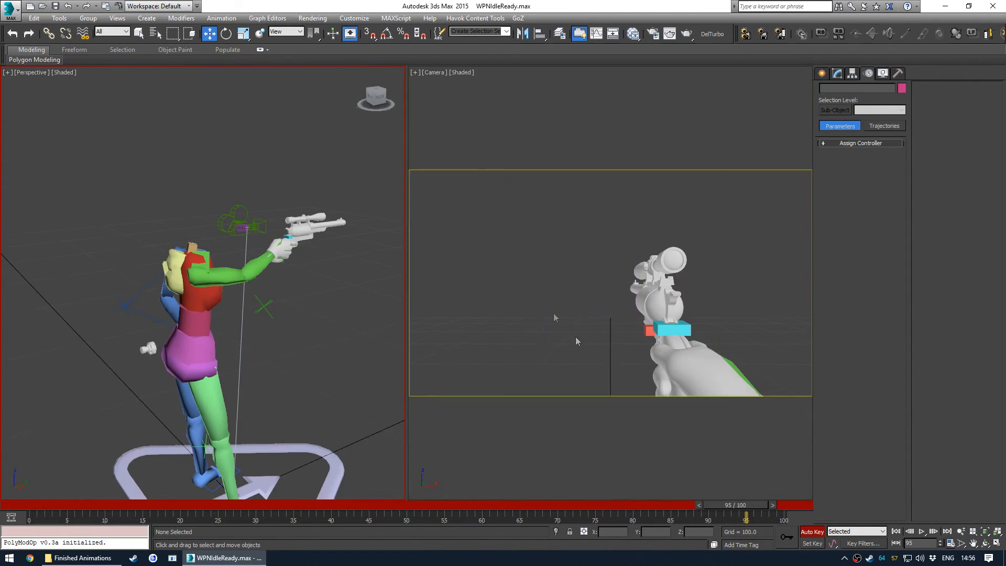
click(574, 335)
key(alt+w)
key(/)
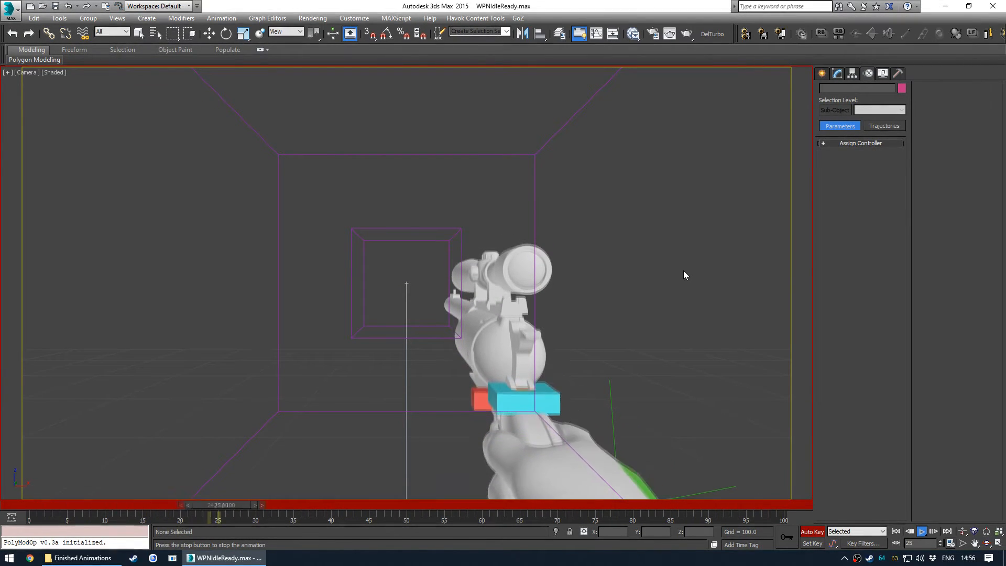
key(/)
key(Home)
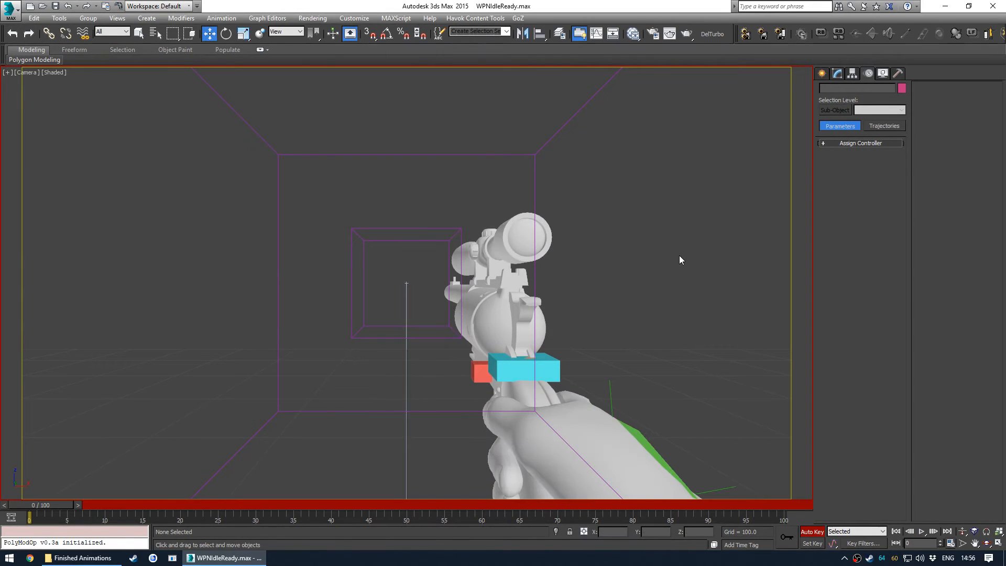
- Open the Curve Editor for the pelvis and raise its Z Position key at frame 50 to about 70.2
key(ctrl+e)
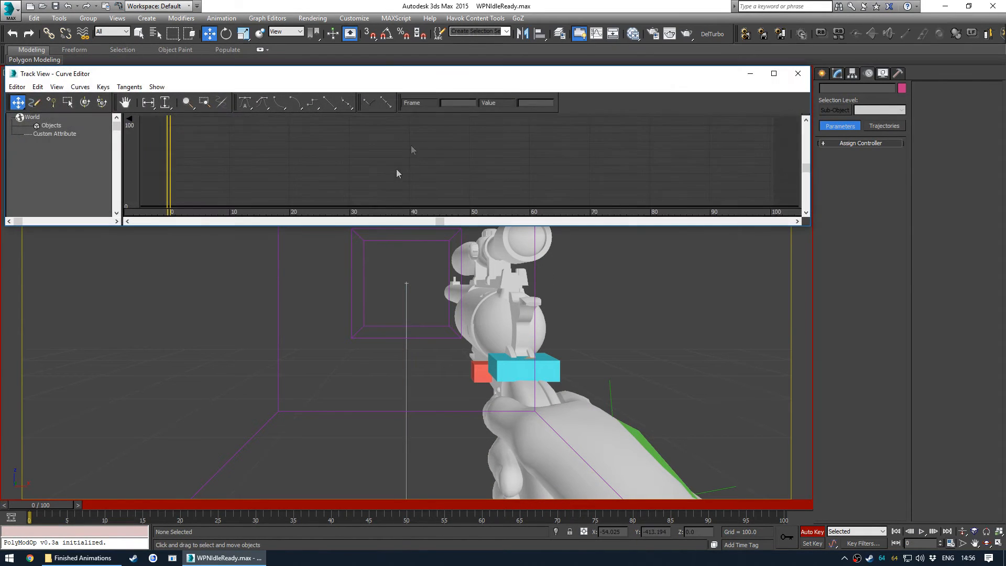
click(183, 306)
key(alt+w)
click(195, 375)
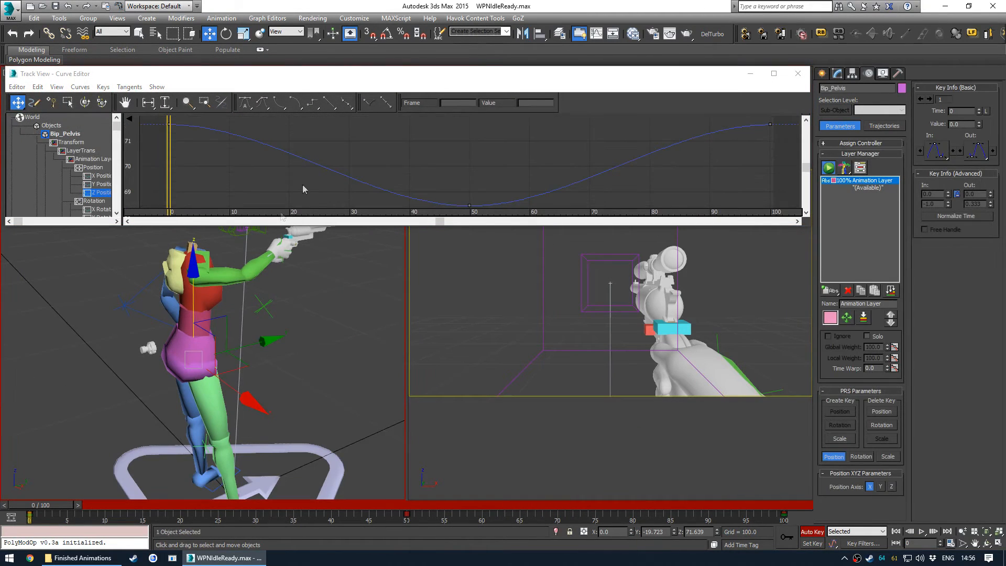
middle_drag(356, 139, 336, 142)
right_click(350, 111)
click(461, 135)
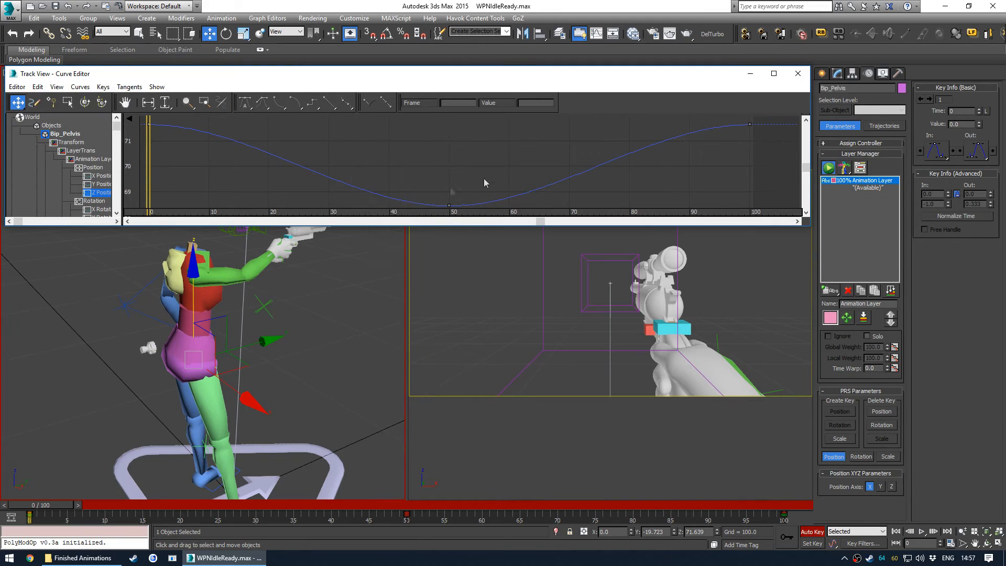
scroll(412, 144, down, 4)
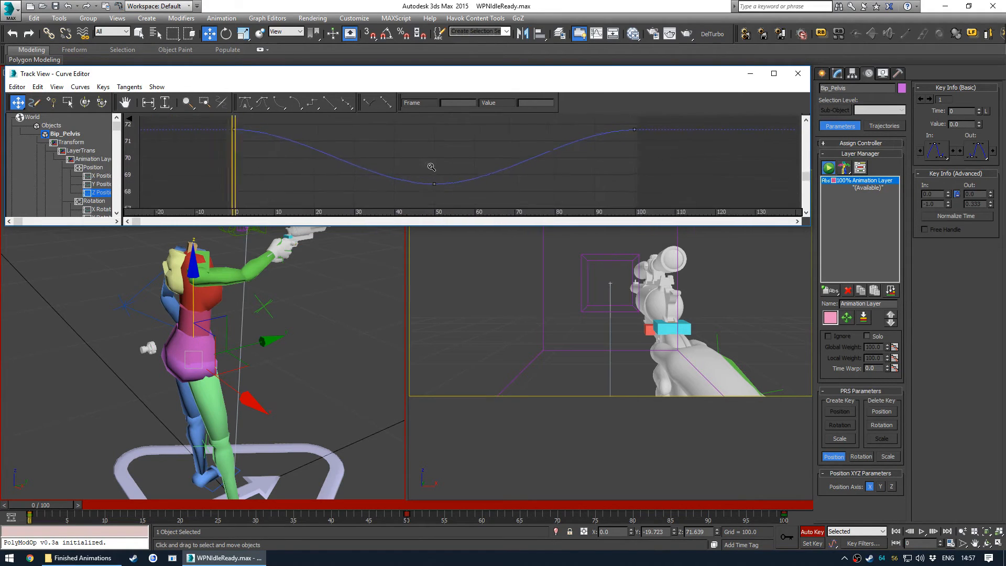
ctrl+scroll(457, 139, down, 5)
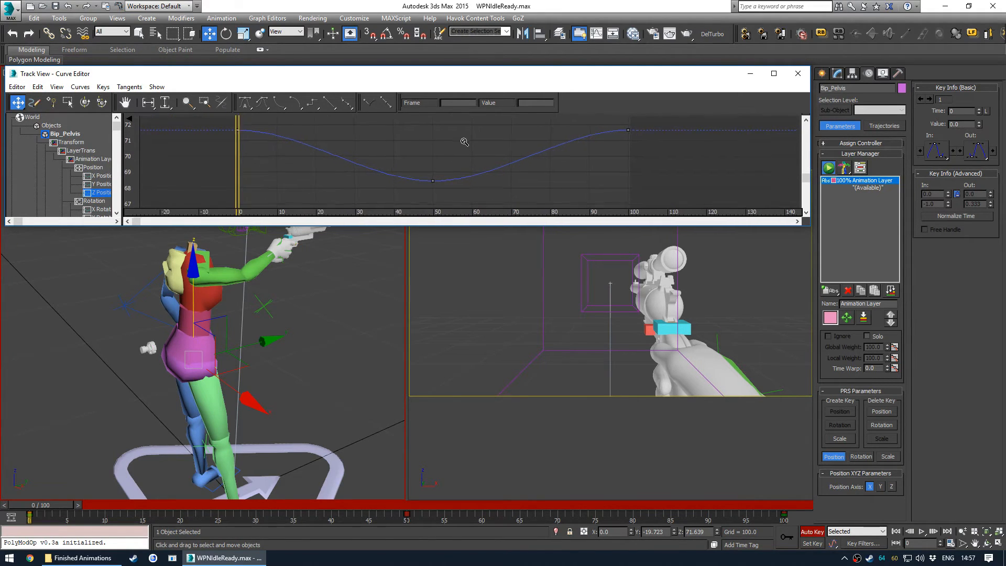
ctrl+alt+middle_drag(412, 142, 440, 173)
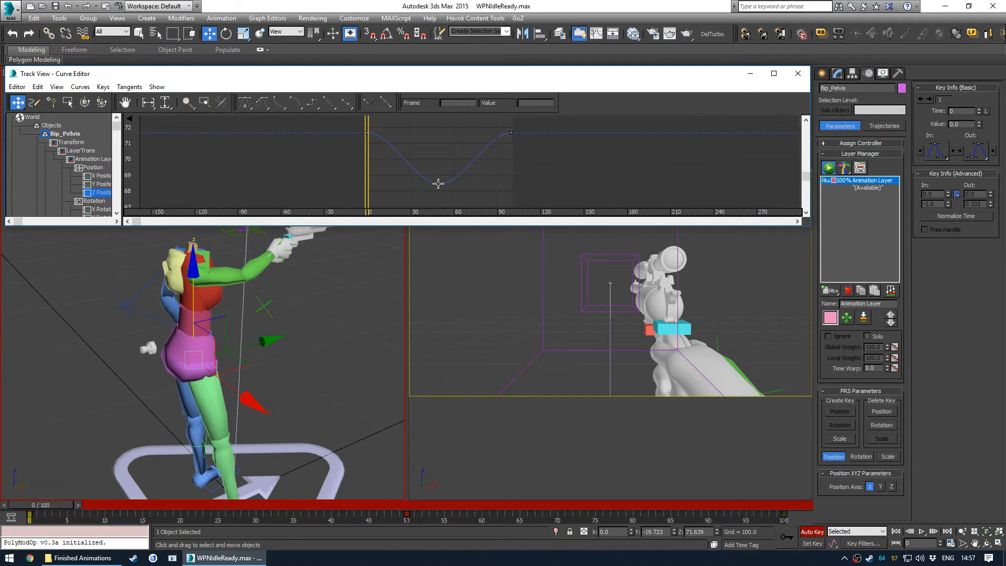
click(439, 183)
mouse_move(440, 184)
mouse_down()
mouse_move(449, 181)
mouse_move(432, 183)
mouse_move(433, 172)
mouse_move(444, 186)
mouse_move(455, 173)
mouse_up()
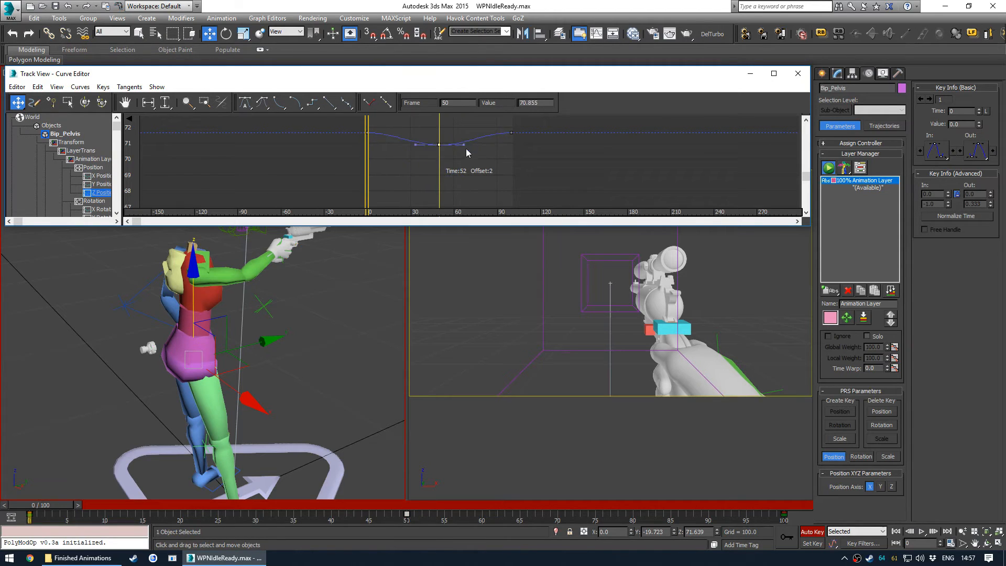
drag(465, 189, 461, 175)
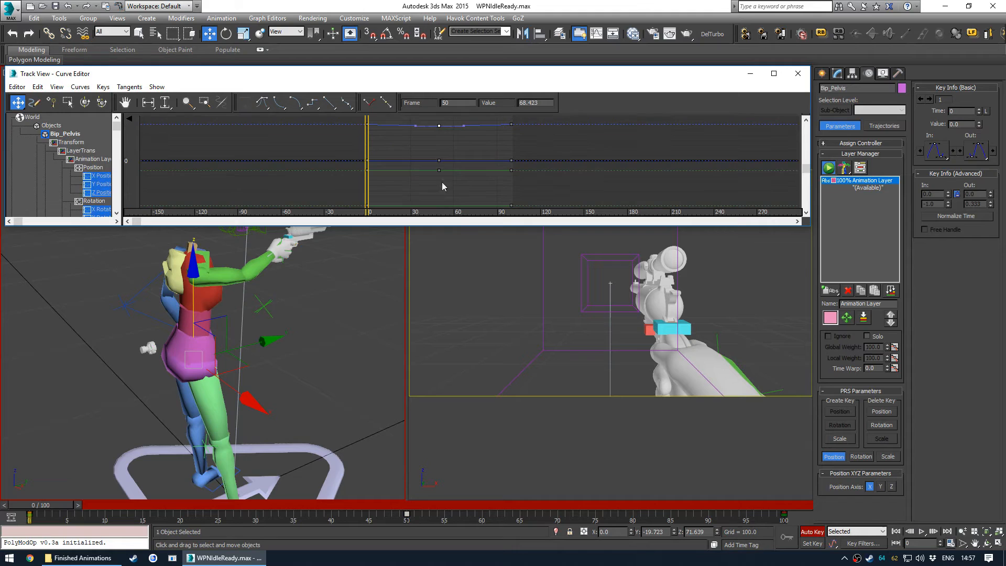
click(98, 192)
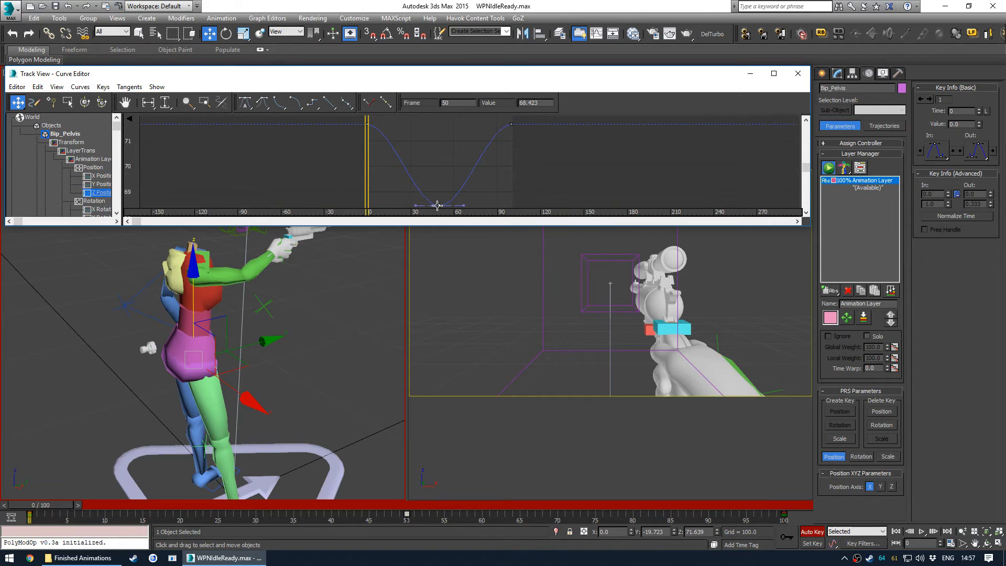
drag(454, 207, 450, 170)
key(ctrl+z)
mouse_move(457, 181)
middle_down()
mouse_move(452, 167)
mouse_move(470, 171)
mouse_move(454, 174)
middle_up()
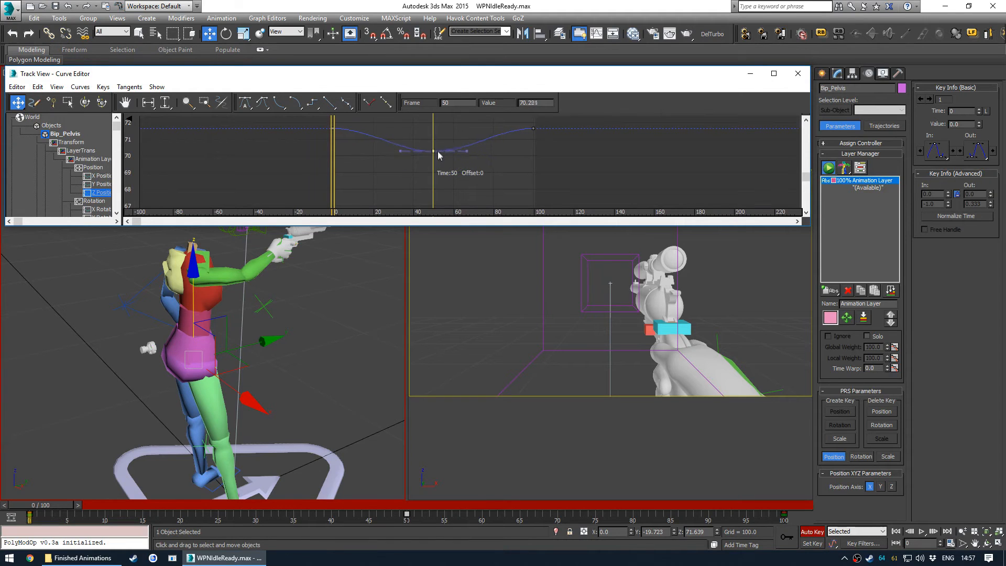
- Fine-tune the pelvis Z Position key at frame 50 to about 70.9 while scrubbing the timeline
drag(48, 506, 419, 475)
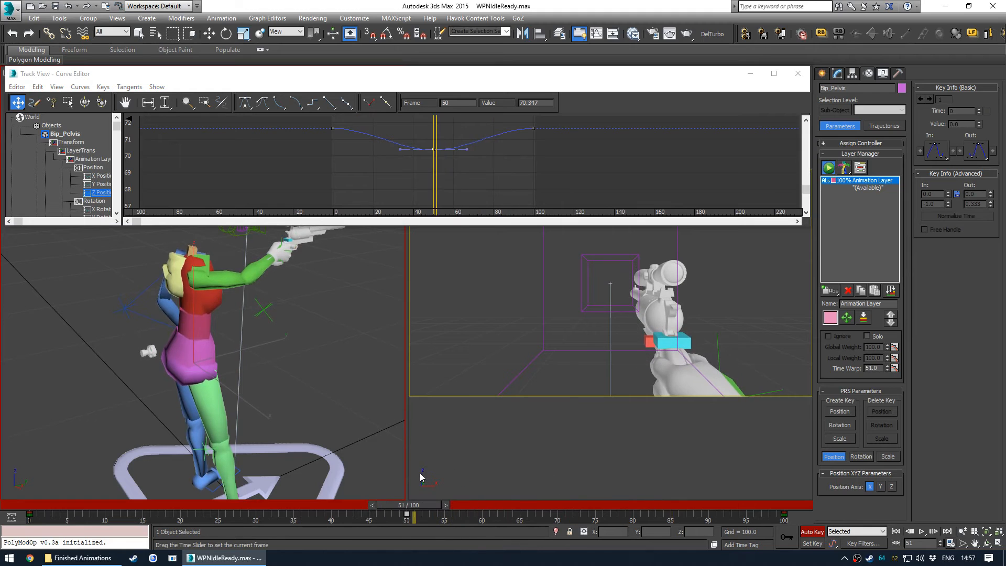
ctrl+alt+middle_drag(537, 170, 478, 169)
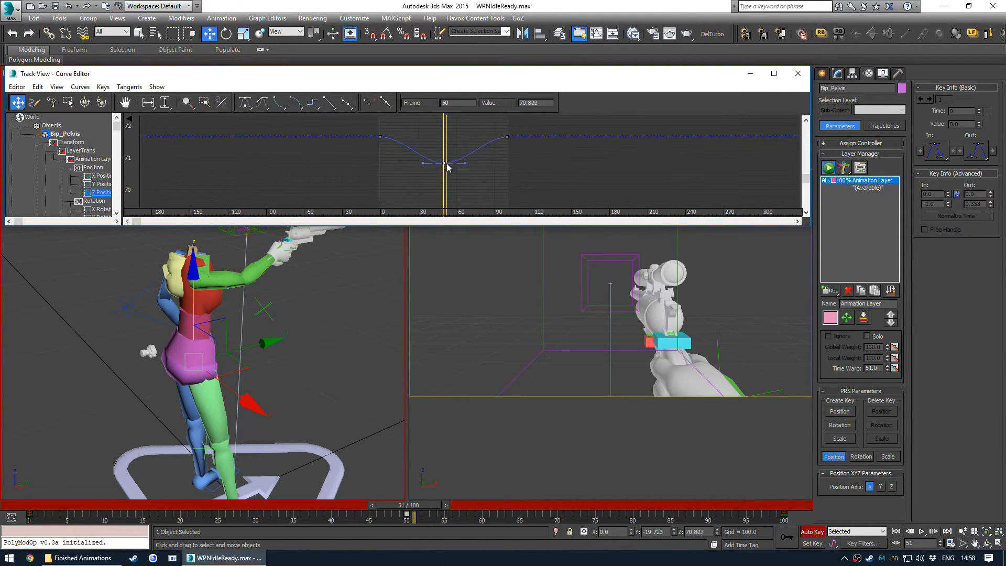
drag(448, 167, 448, 166)
drag(32, 507, 403, 498)
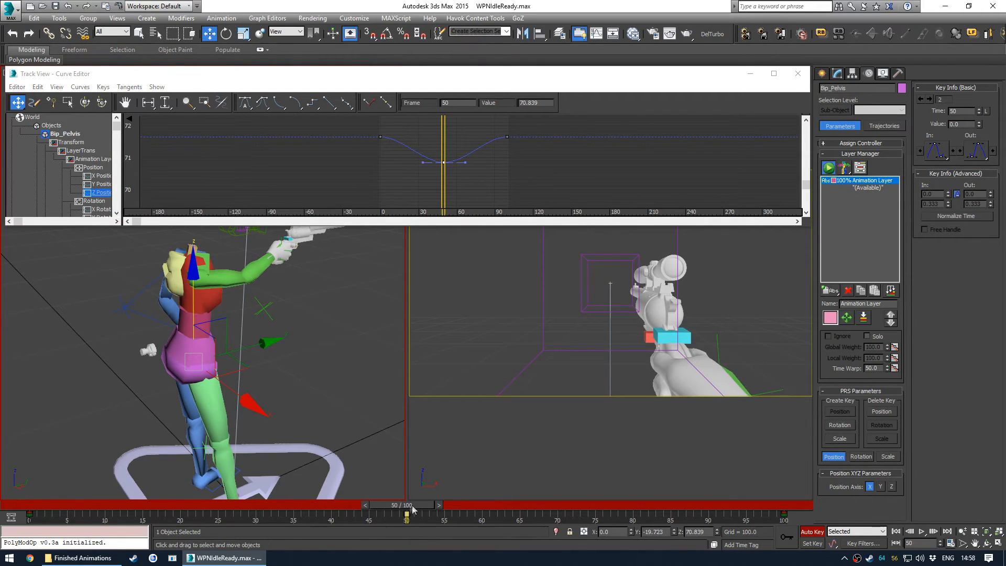
drag(439, 164, 445, 160)
drag(413, 519, 833, 458)
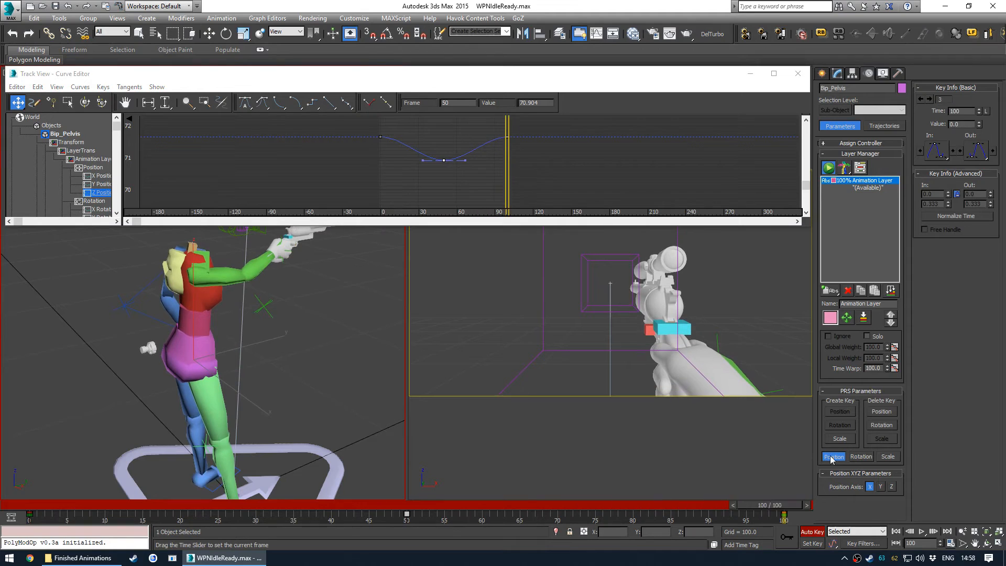
- Deselect, close the Curve Editor and replay the animation in the camera view
click(499, 276)
key(slash)
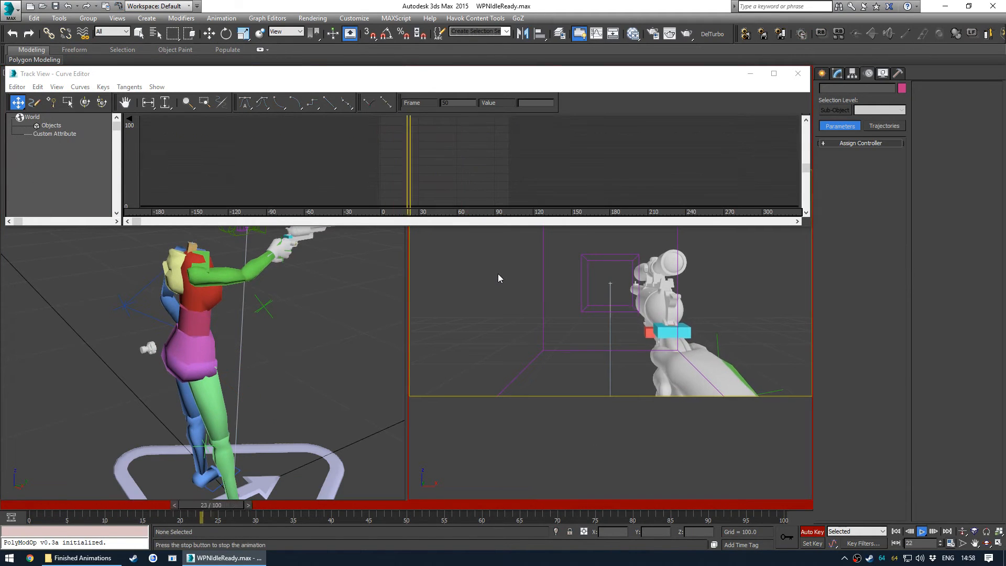
key(slash)
click(798, 74)
key(alt+w)
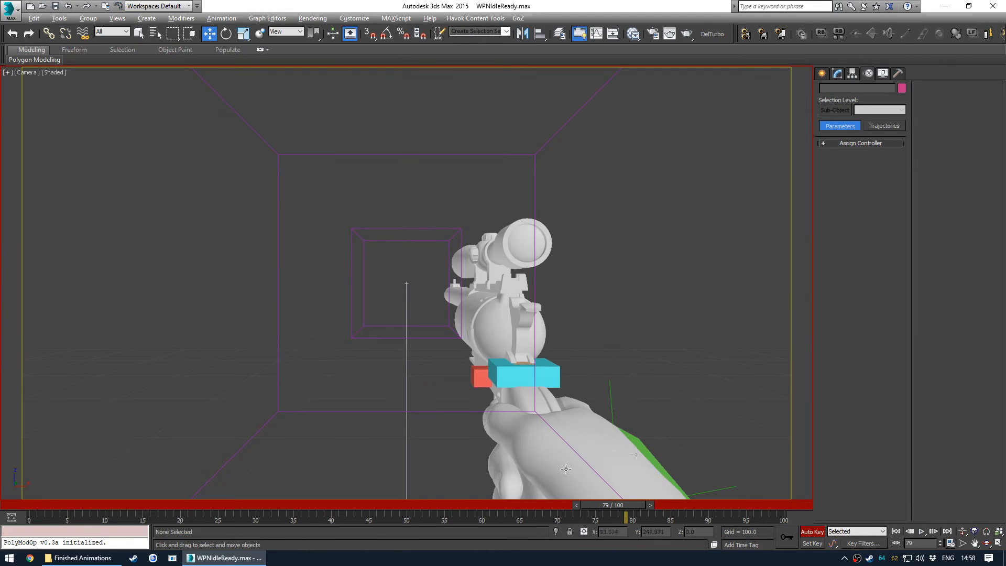
key(Home)
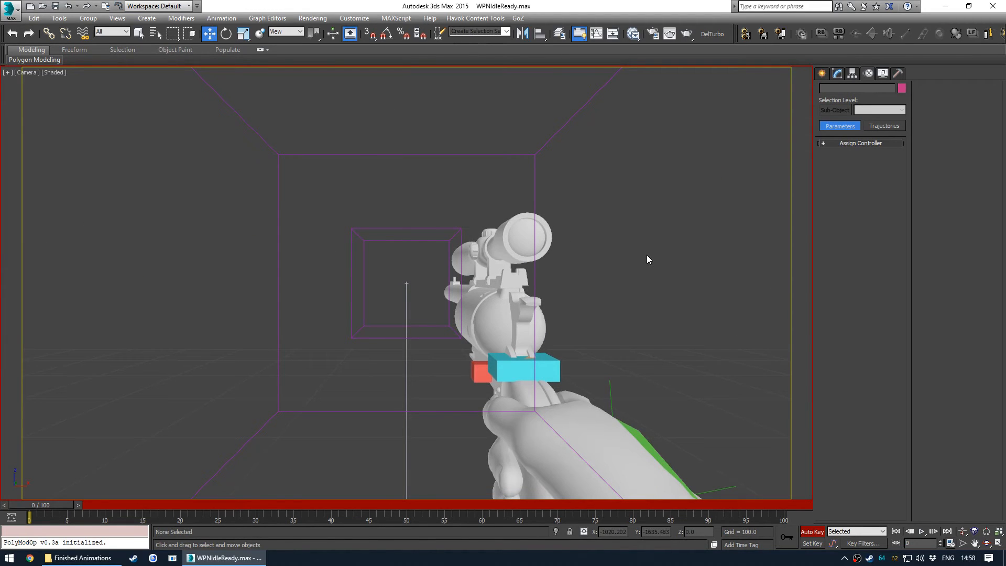
key(slash)
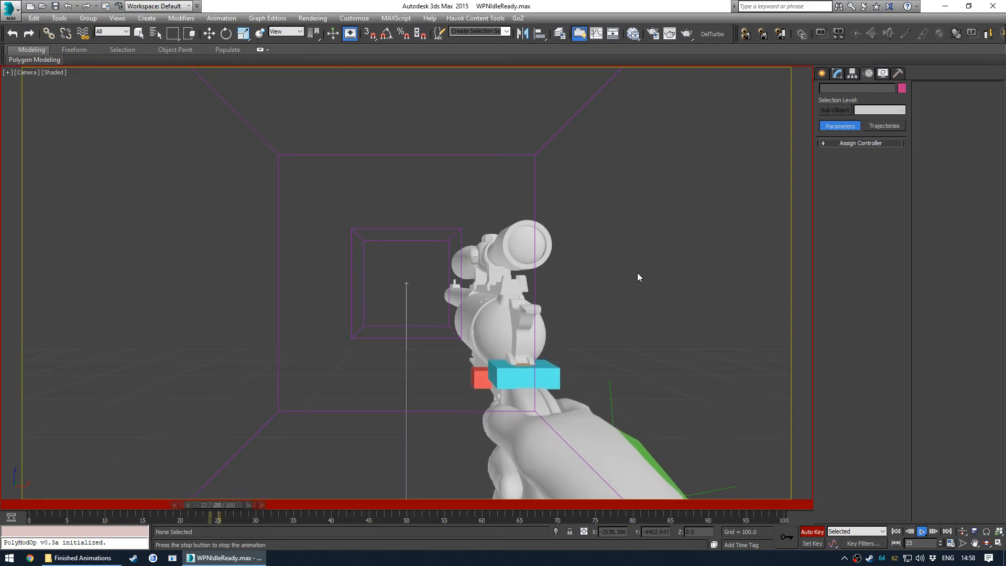
key(slash)
key(alt+w)
- Select the right upper arm and copy its frame 0 key to frame 100
alt+middle_drag(253, 284, 221, 293)
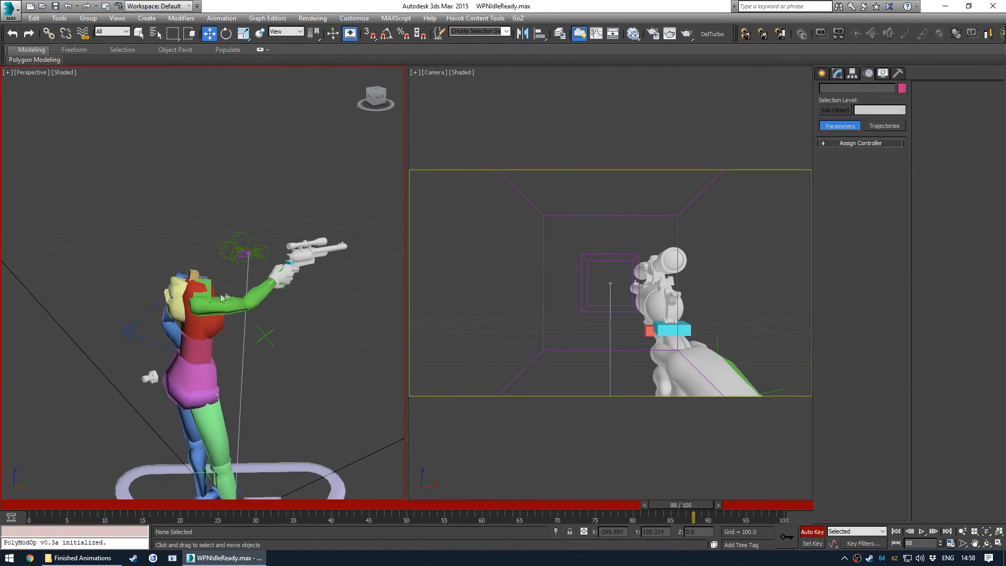
click(222, 297)
alt+middle_drag(335, 332, 308, 345)
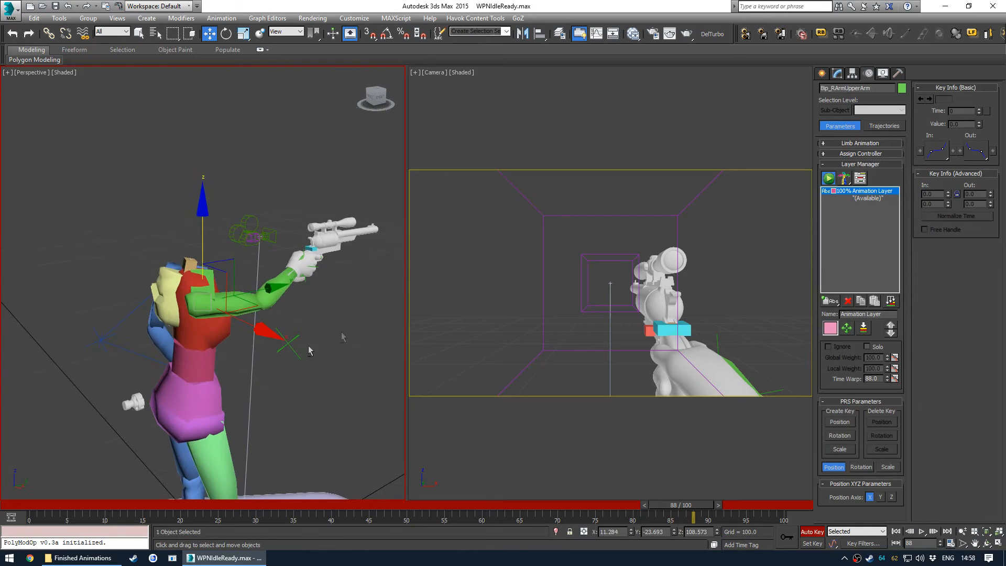
click(25, 503)
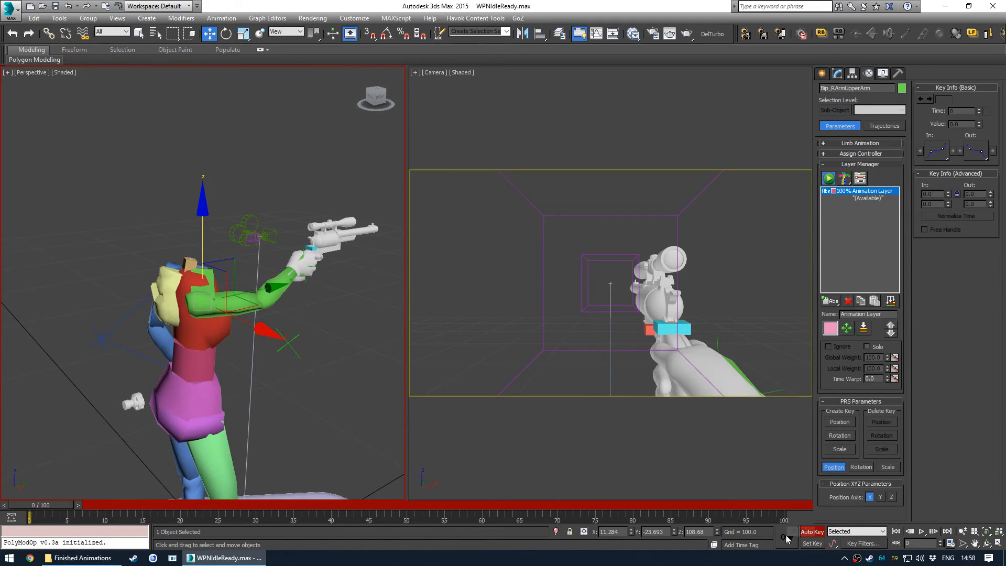
shift+drag(30, 518, 458, 519)
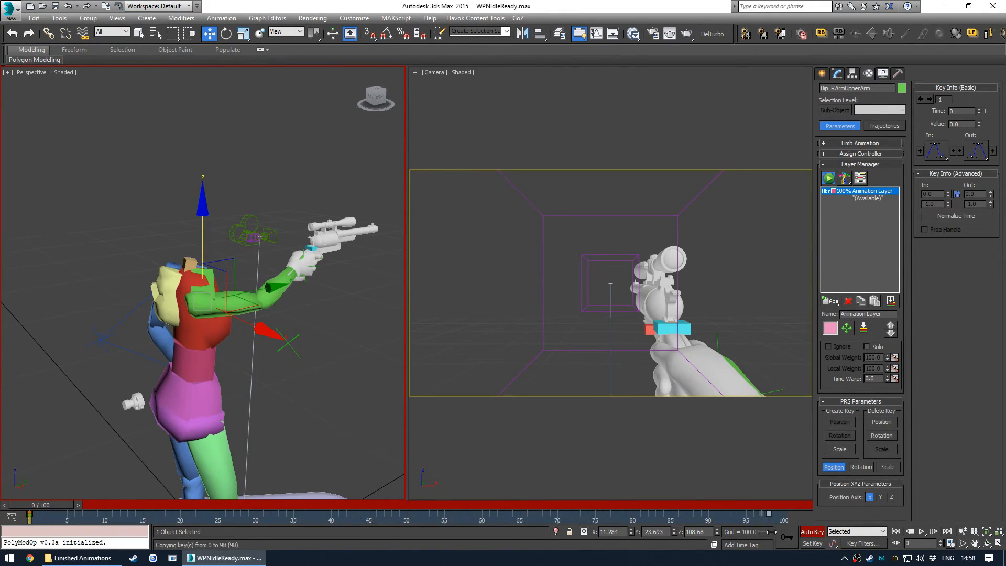
- Switch to rotation in World coordinates and rotate the right upper arm at frame 50 to add a slight dip
drag(58, 504, 418, 504)
key(w)
key(e)
alt+middle_drag(298, 236, 239, 249)
alt+middle_drag(219, 290, 313, 227)
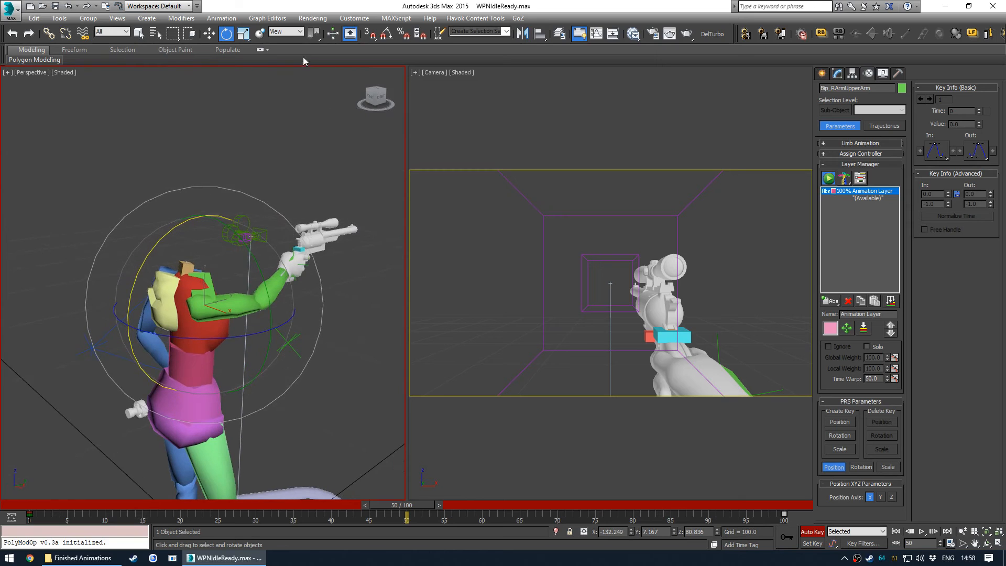
click(292, 32)
click(277, 55)
alt+middle_drag(273, 367, 160, 300)
drag(160, 301, 226, 287)
key(ctrl+z)
alt+middle_drag(226, 287, 356, 303)
mouse_move(290, 283)
mouse_down()
mouse_move(304, 333)
mouse_move(283, 262)
mouse_move(290, 272)
mouse_up()
key(ctrl+z)
alt+middle_drag(339, 329, 237, 305)
alt+middle_drag(231, 263, 197, 276)
click(293, 48)
mouse_move(298, 168)
alt+middle_down()
mouse_move(288, 179)
mouse_move(304, 187)
alt+middle_up()
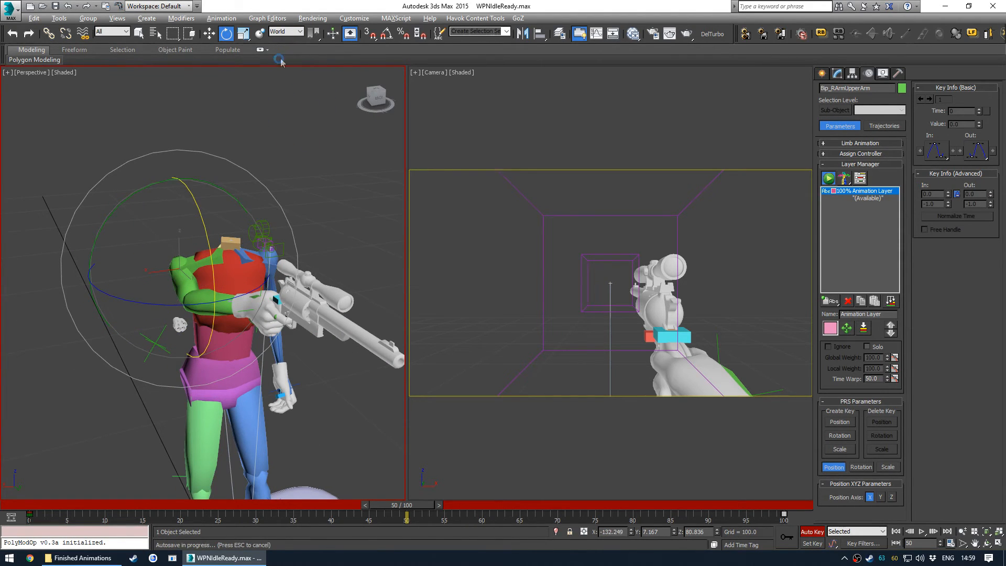
- Refine the right upper arm rotation at frame 50 and scrub the timeline to check it
alt+middle_drag(247, 256, 242, 260)
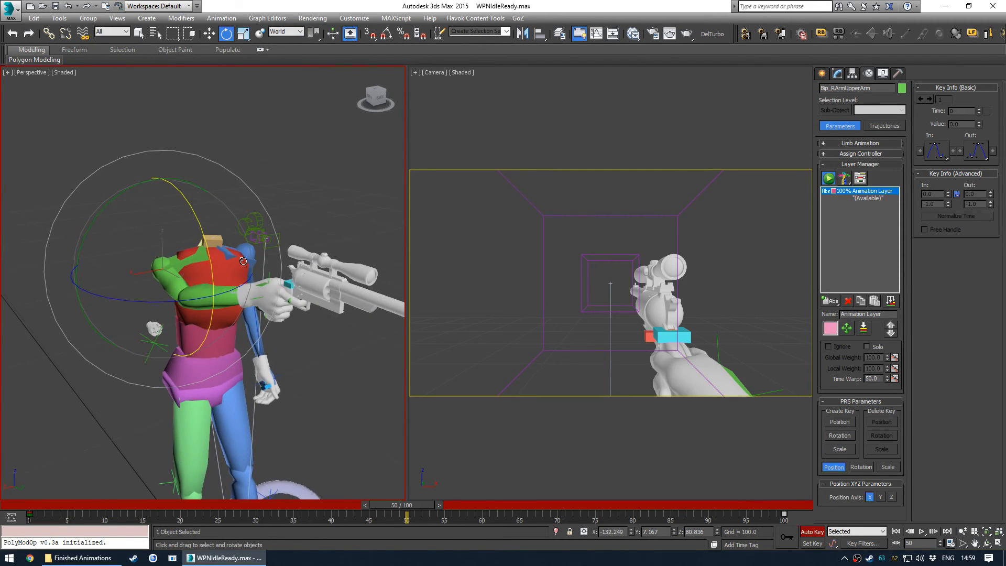
drag(210, 256, 210, 253)
key(ctrl+z)
alt+middle_drag(210, 253, 286, 292)
alt+middle_drag(256, 254, 259, 258)
drag(27, 514, 370, 478)
key(e)
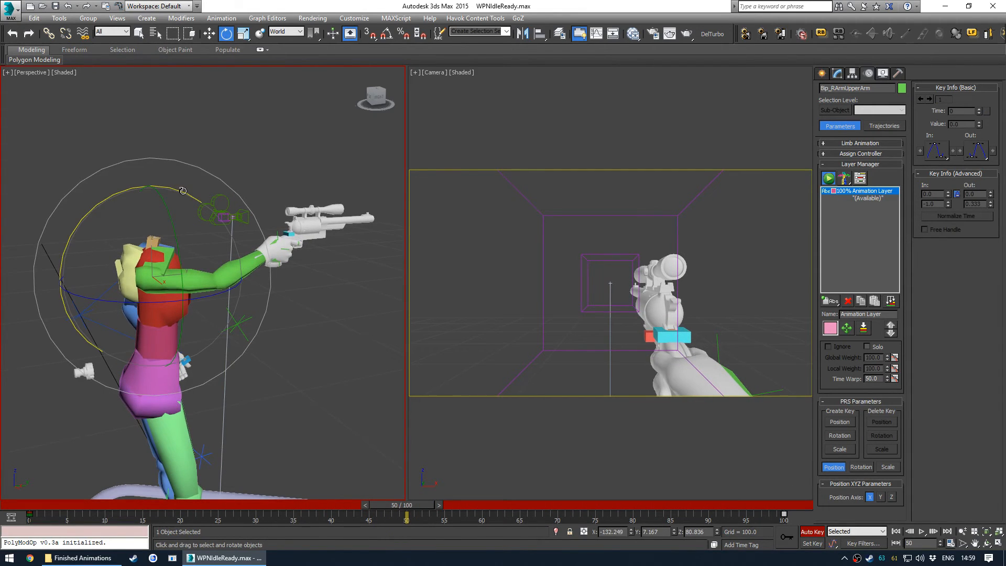
drag(183, 191, 184, 190)
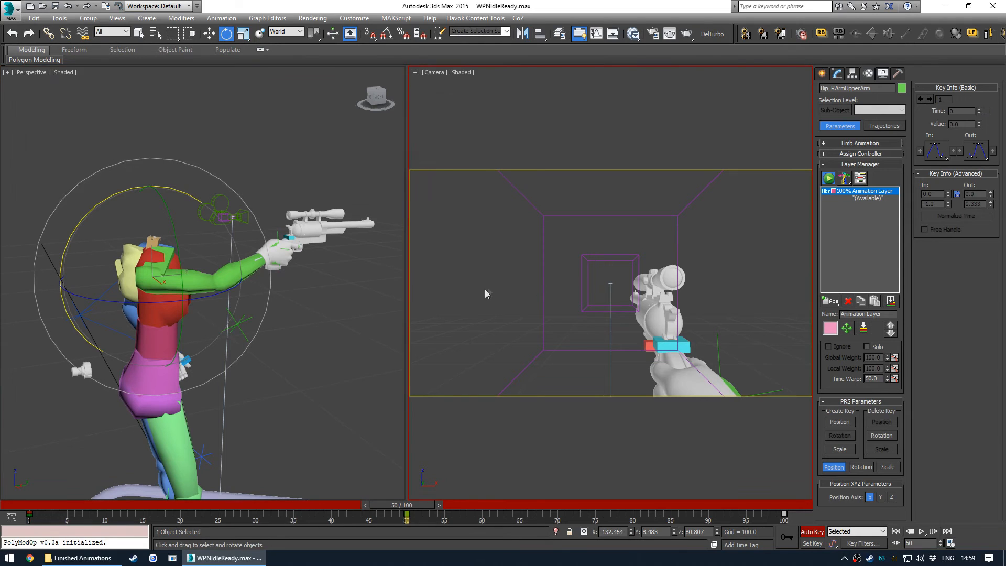
- Open the Curve Editor and inspect the right upper arm's X Rotation curve
key(ctrl+alt+c)
scroll(90, 190, down, 3)
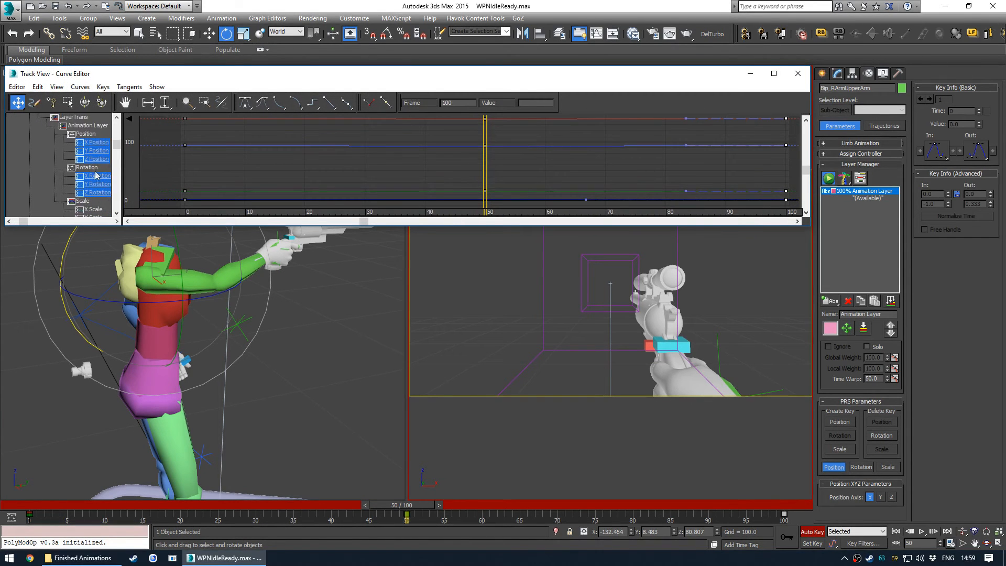
scroll(78, 163, down, 2)
click(78, 159)
scroll(385, 174, down, 3)
scroll(386, 174, down, 1)
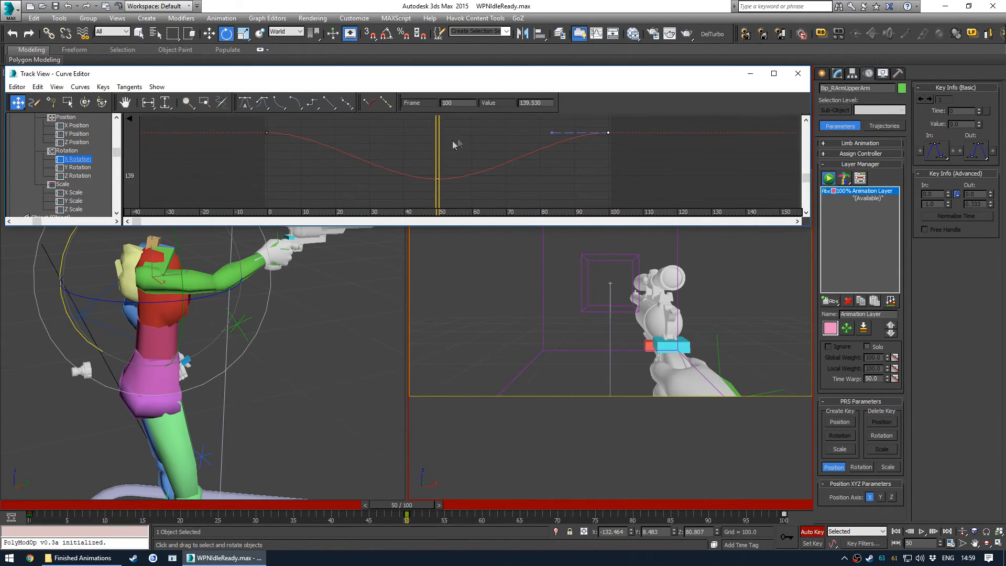
alt+middle_drag(210, 335, 388, 239)
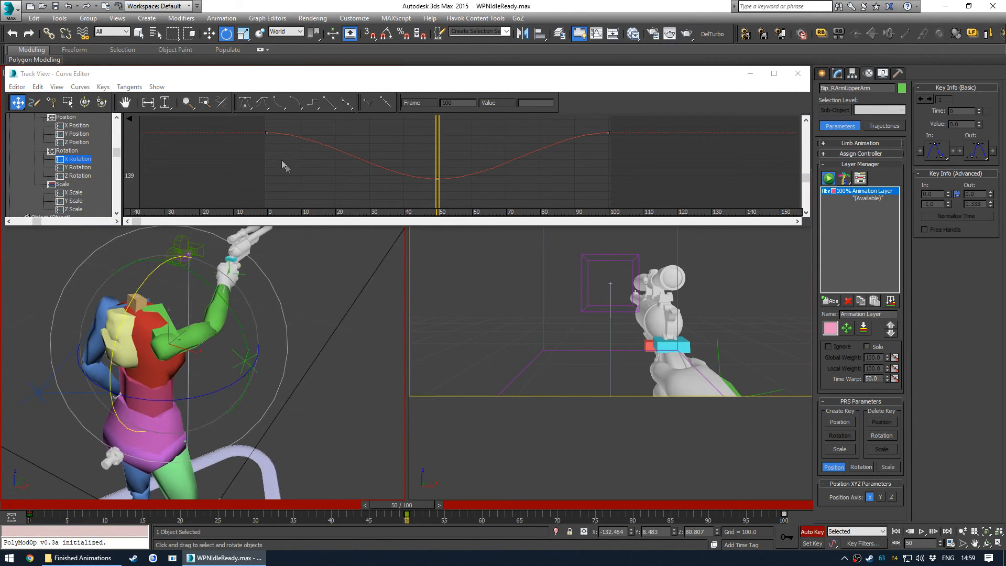
- Select the right upper arm's Y Rotation curve and raise its key at frame 50
click(84, 167)
middle_drag(435, 145, 431, 161)
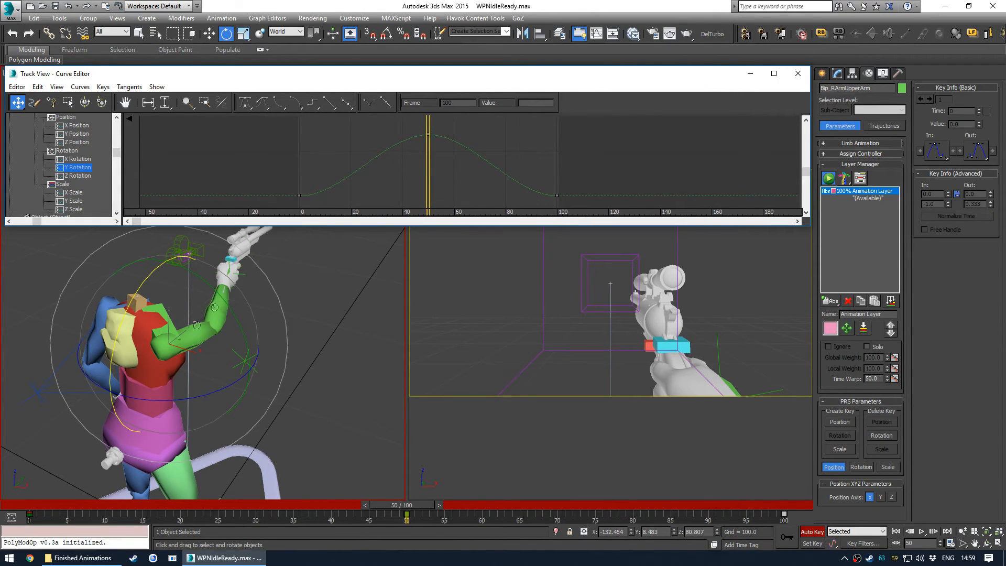
middle_drag(385, 188, 393, 161)
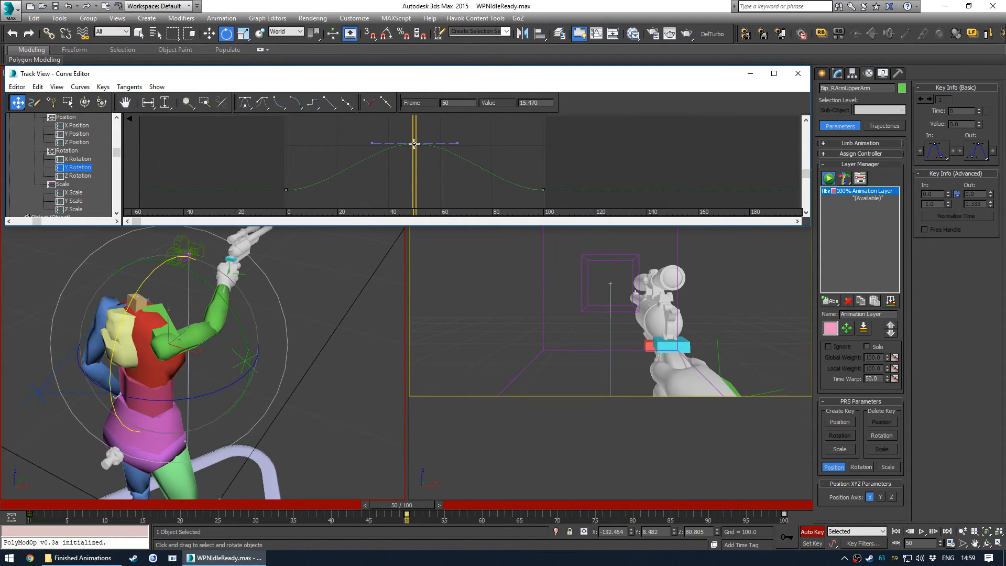
- Raise the right upper arm's X Rotation key at frame 50 slightly, then close the Curve Editor
click(72, 176)
drag(415, 206, 418, 152)
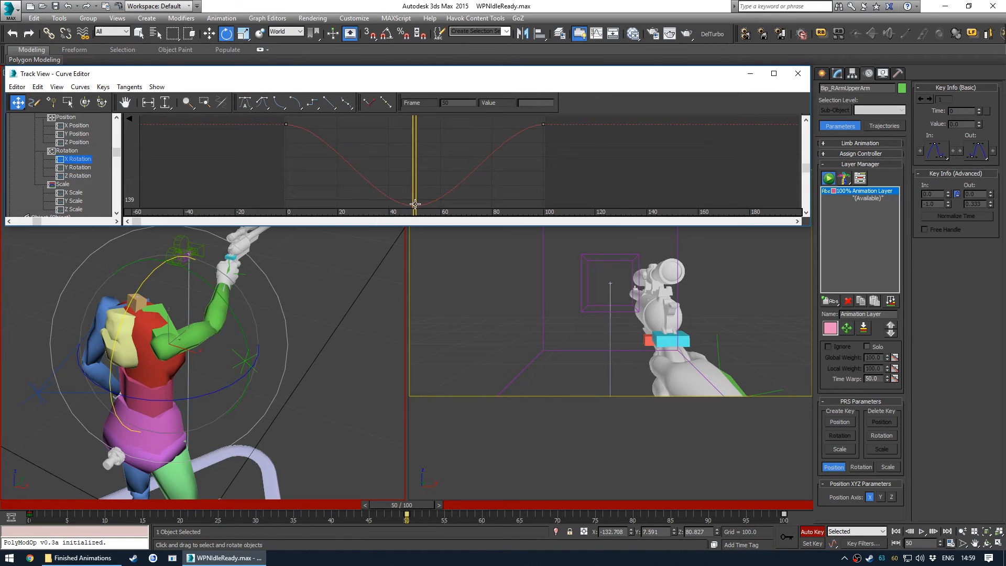
drag(416, 174, 415, 164)
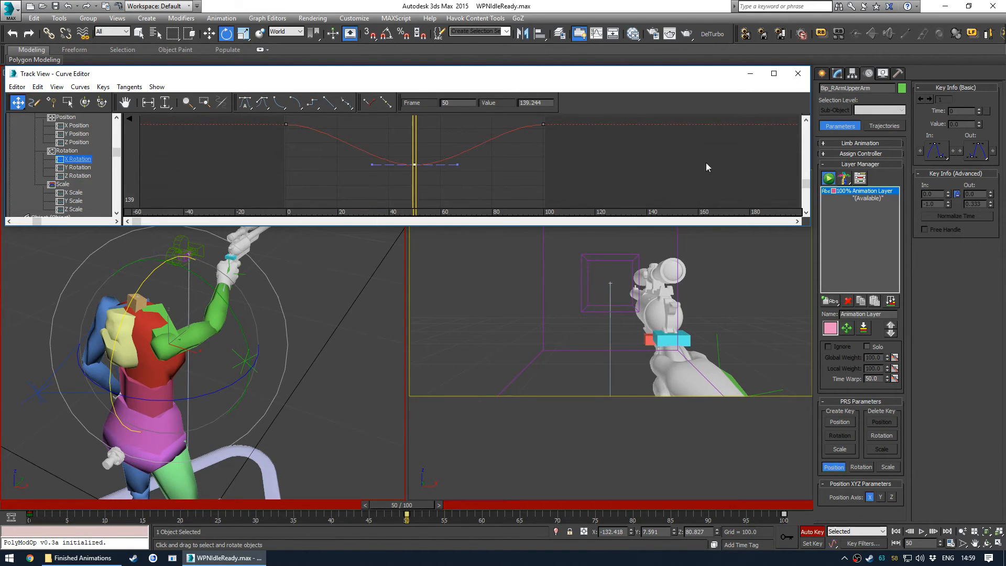
click(797, 78)
- Play back the animation in the maximized camera view to check the arm motion
click(442, 256)
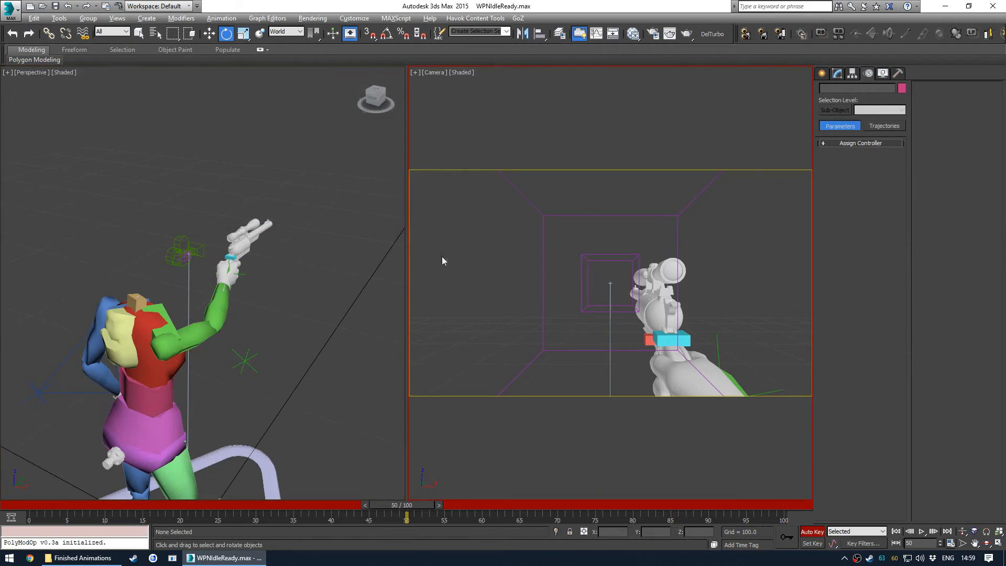
key(alt+w)
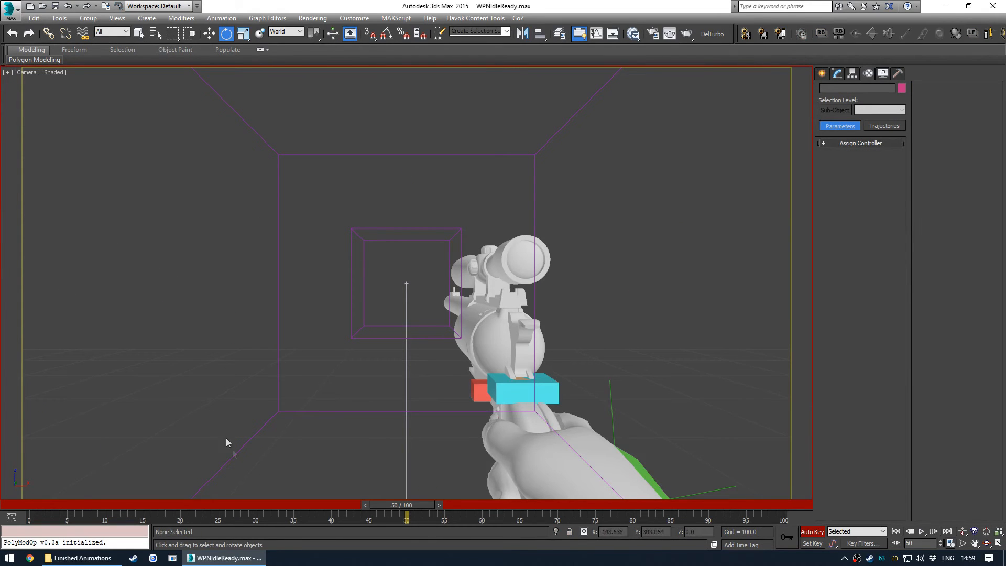
key(Home)
key(slash)
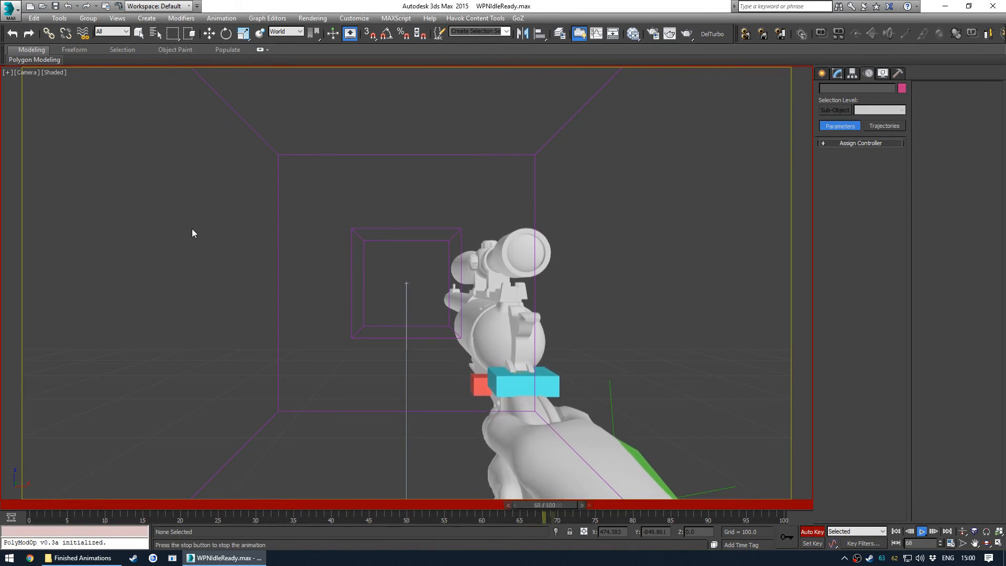
key(e)
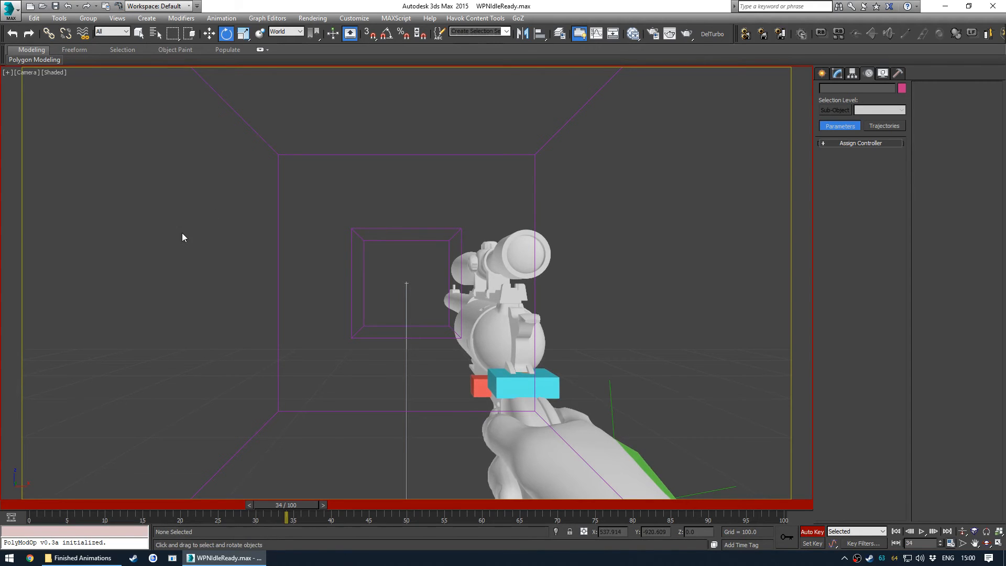
key(Home)
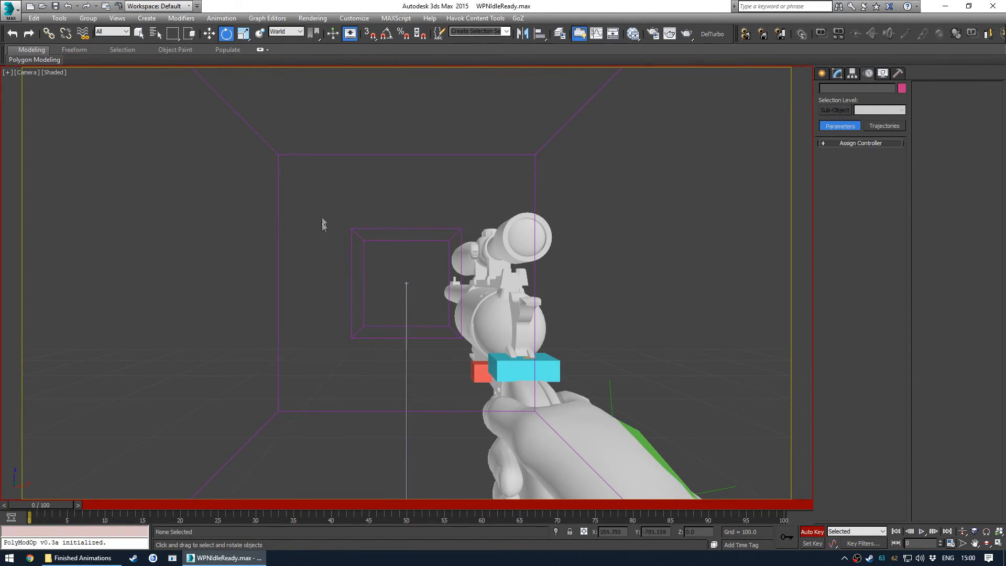
key(alt+w)
- Select the right hand, zoom to it, and set a key for its pose at frame 0
click(228, 265)
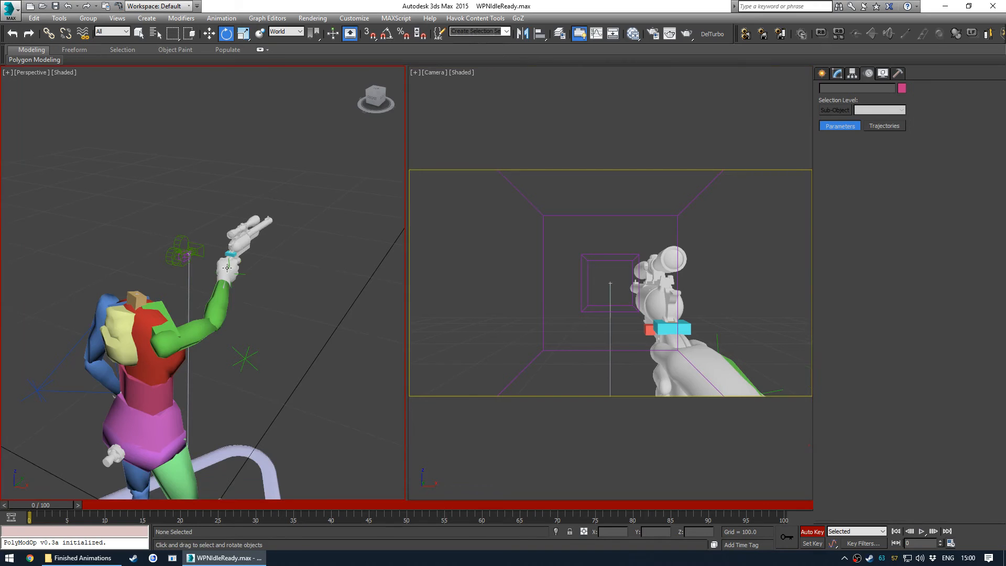
key(z)
alt+middle_drag(260, 243, 270, 301)
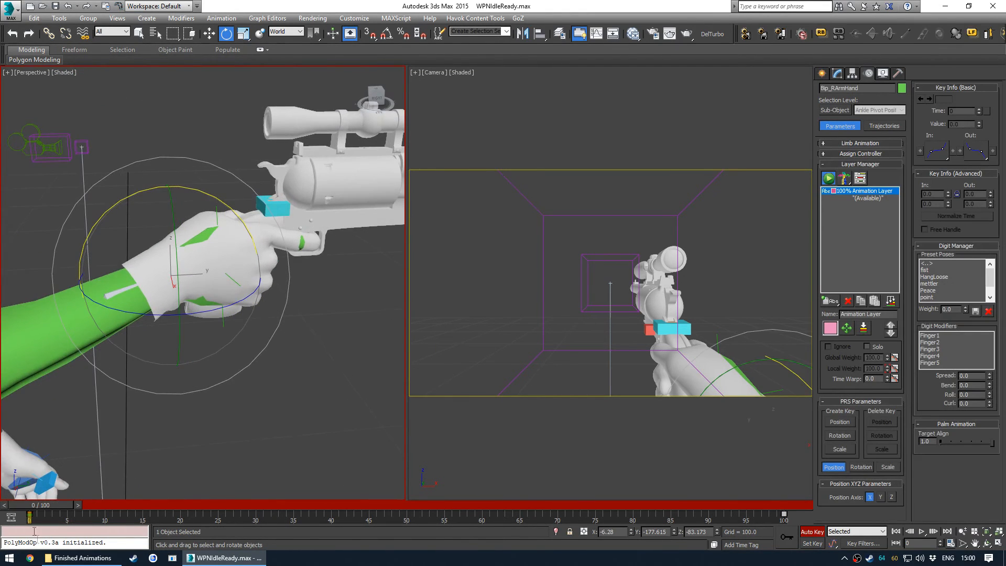
click(777, 537)
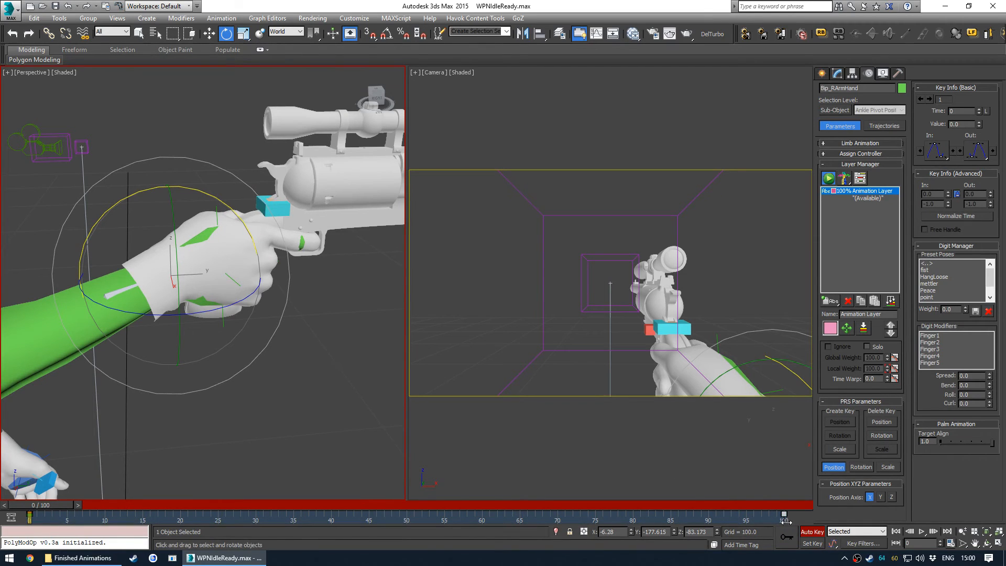
- Rotate the right hand slightly at frame 25 to add a small twist
drag(56, 506, 241, 489)
key(e)
alt+middle_drag(257, 266, 243, 249)
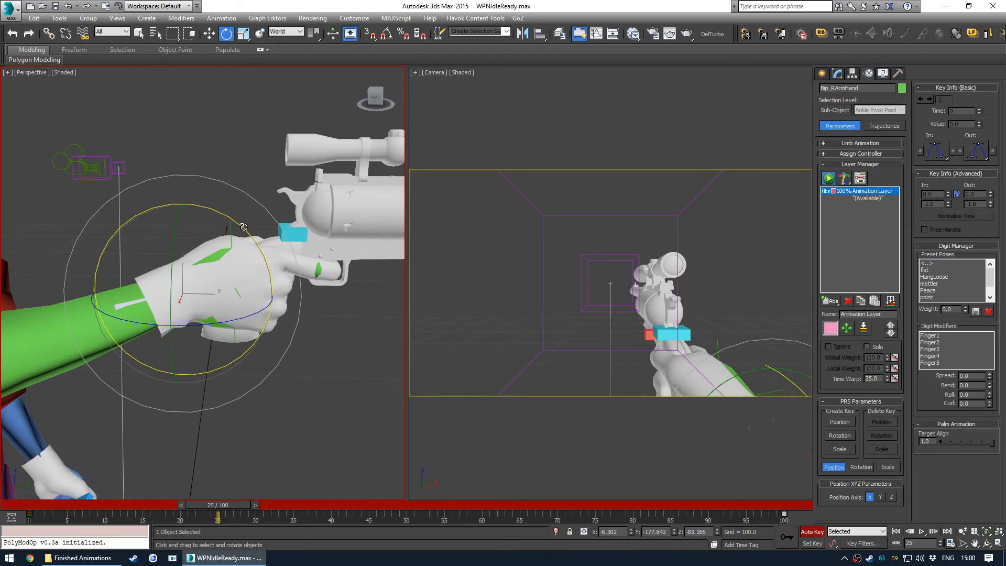
drag(243, 227, 241, 226)
- Rotate the right hand very slightly at frame 75
drag(228, 506, 595, 483)
key(e)
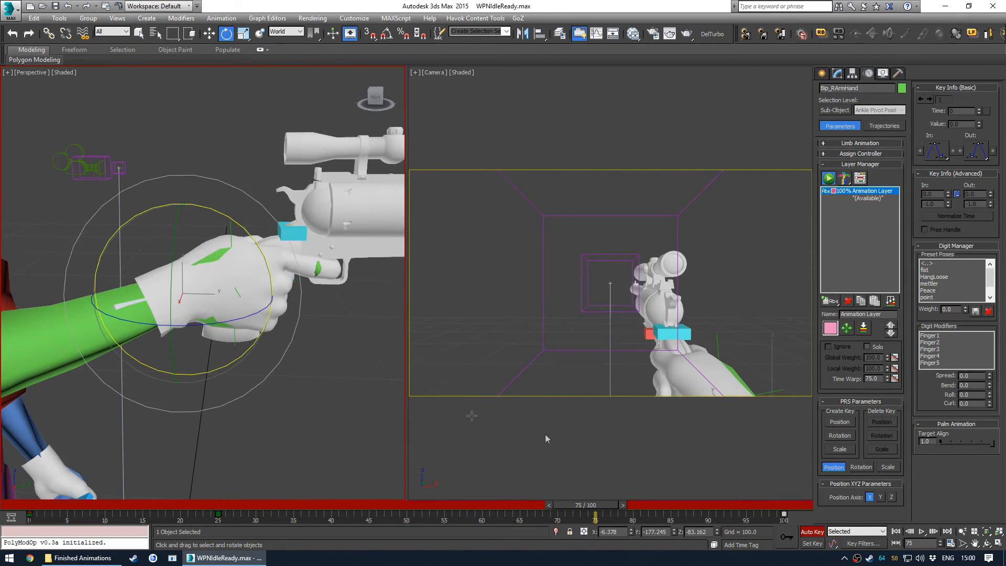
drag(230, 219, 232, 219)
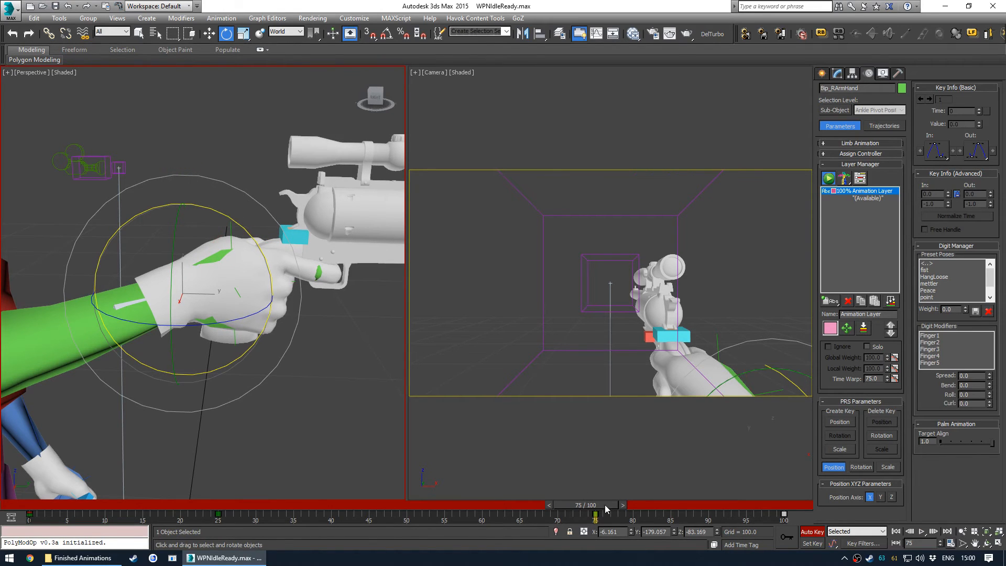
- Play back and scrub the animation in the maximized camera view to check the hand motion
drag(603, 505, 810, 478)
key(e)
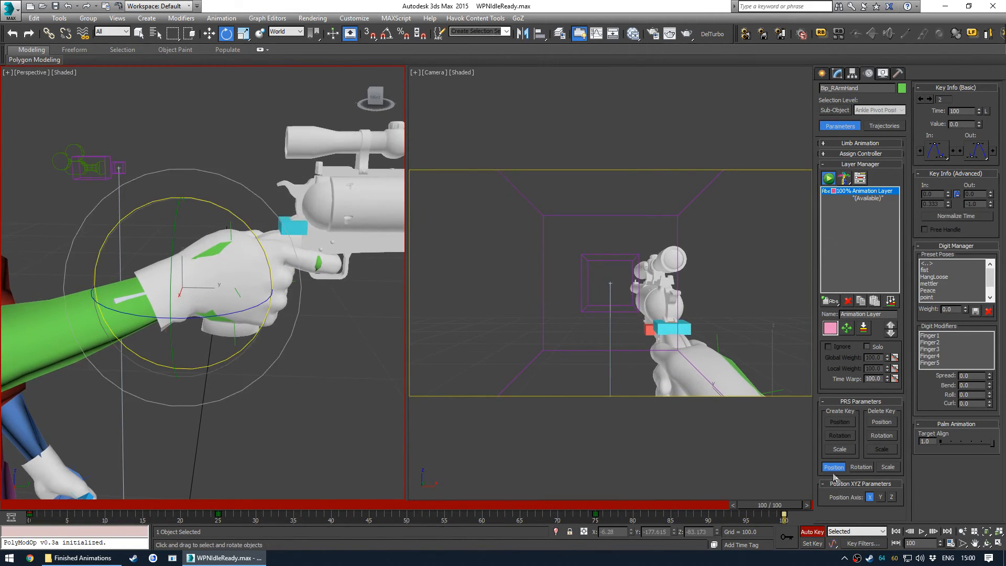
click(492, 247)
key(alt+w)
key(/)
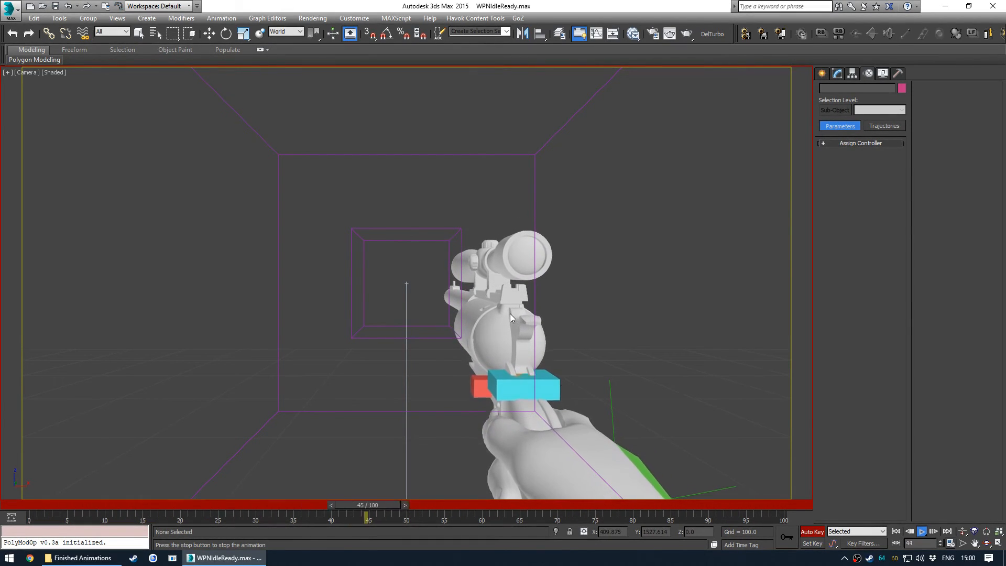
key(slash)
click(32, 509)
drag(31, 507, 814, 482)
key(e)
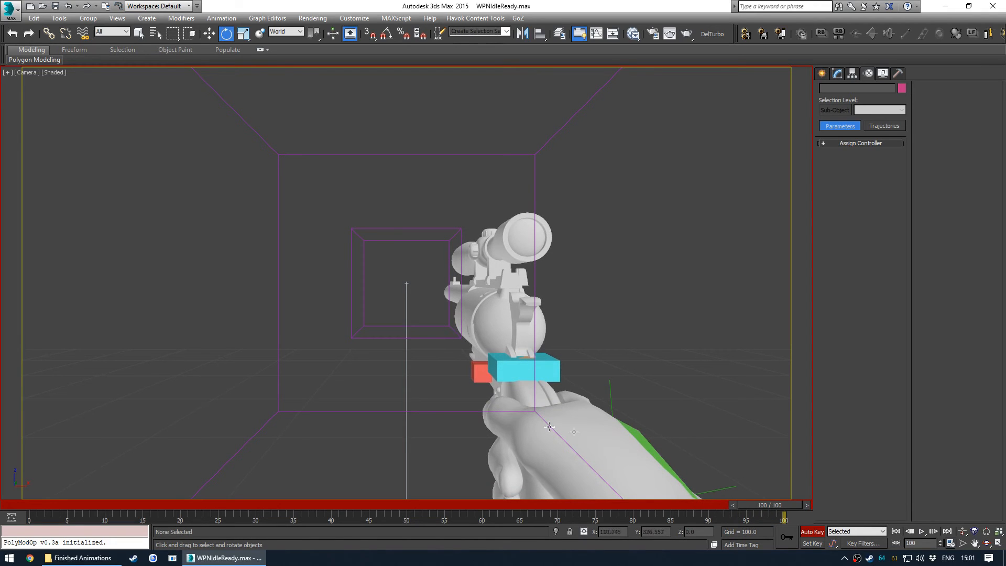
- Select the right hand and open its X Rotation curve in the Curve Editor
click(637, 438)
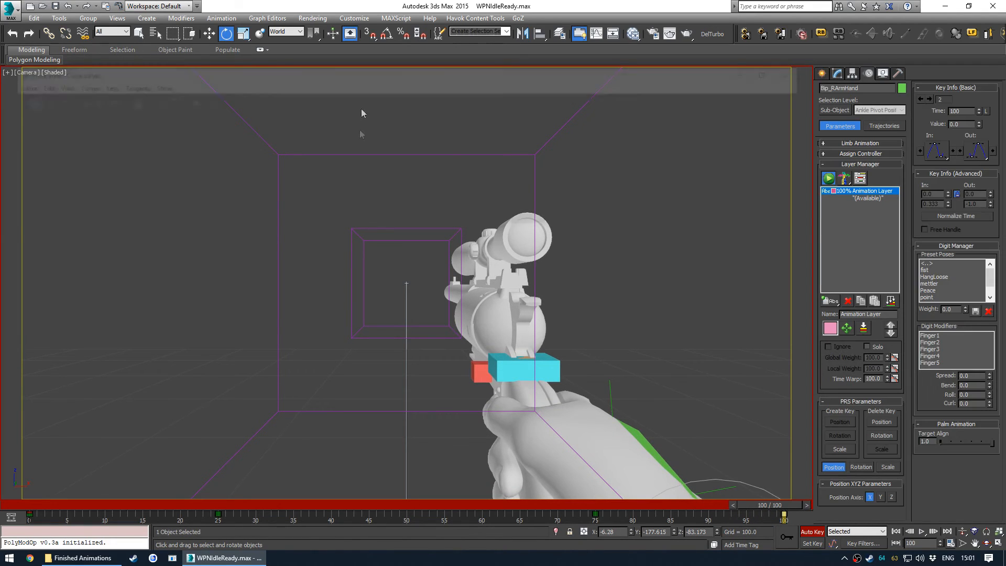
scroll(344, 160, down, 3)
click(104, 186)
scroll(85, 170, down, 2)
click(89, 169)
scroll(431, 152, down, 4)
scroll(432, 152, down, 2)
click(314, 148)
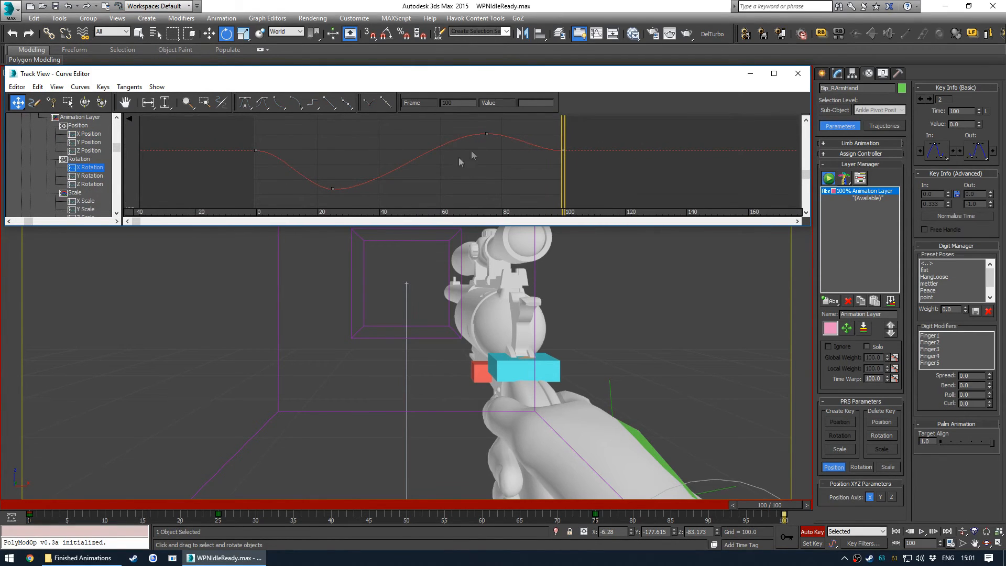
mouse_move(562, 162)
mouse_down()
mouse_move(519, 165)
mouse_move(547, 160)
mouse_up()
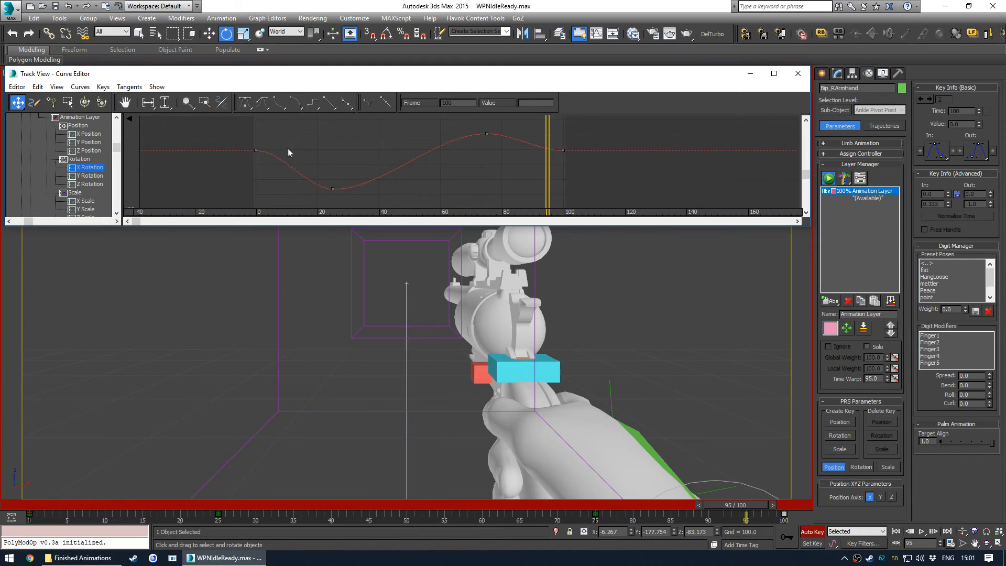
scroll(410, 161, up, 1)
scroll(404, 157, down, 3)
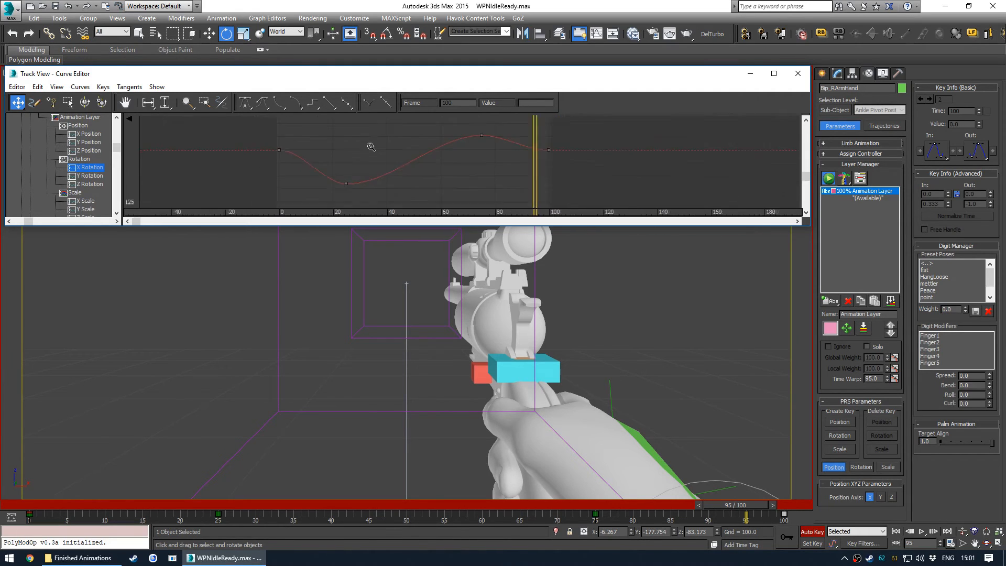
click(84, 88)
mouse_move(81, 90)
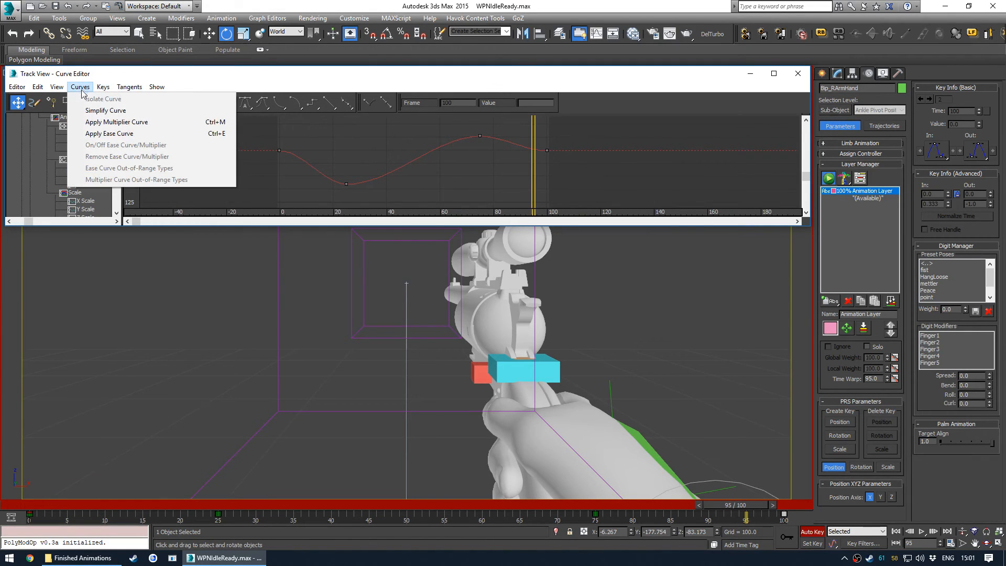
mouse_move(42, 90)
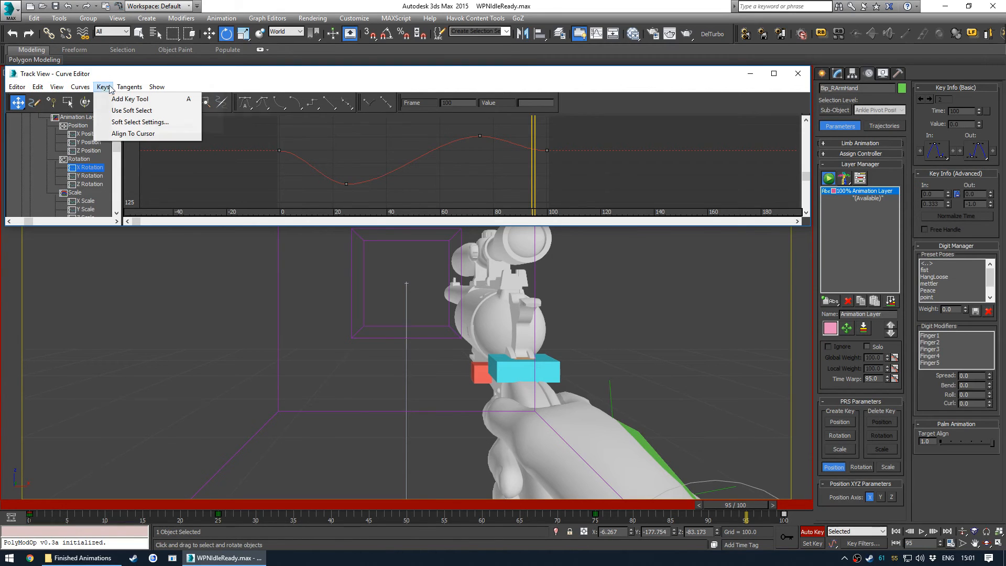
click(157, 87)
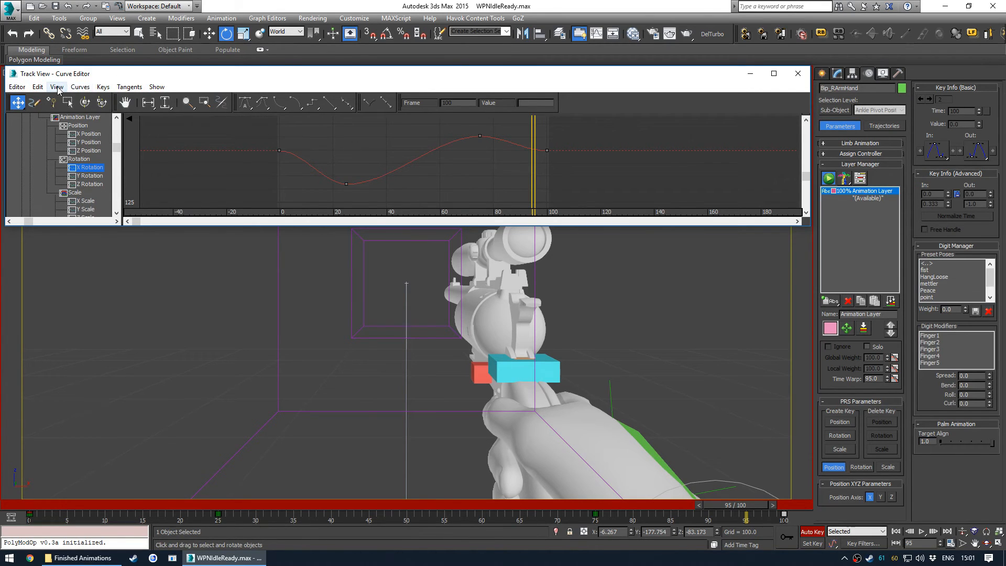
click(57, 88)
mouse_move(77, 87)
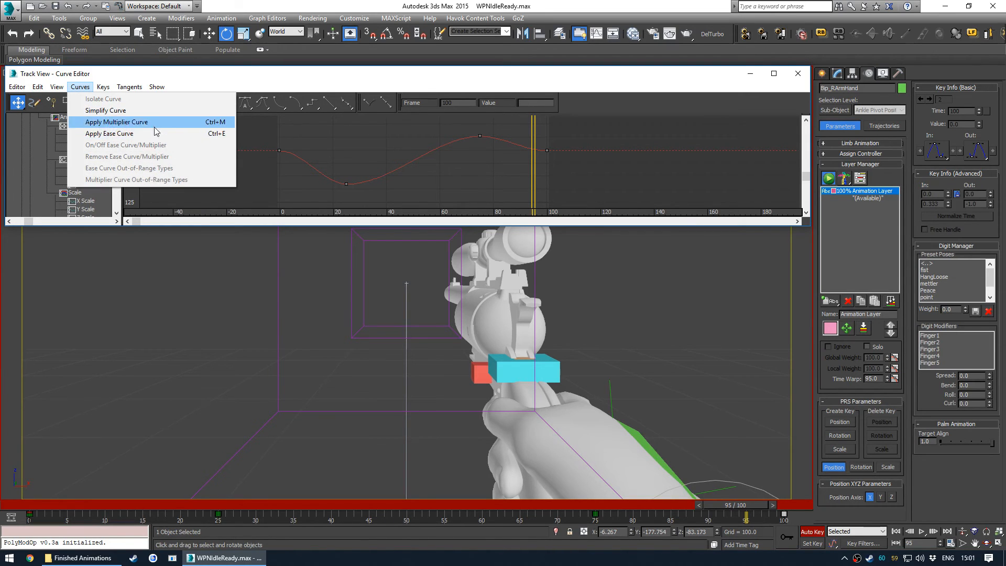
click(357, 144)
- Select the hand's X Rotation keys at frames 0 and 100 and set their tangents to linear
scroll(386, 148, down, 3)
scroll(384, 143, up, 1)
scroll(377, 140, down, 1)
scroll(347, 145, up, 1)
scroll(350, 147, down, 1)
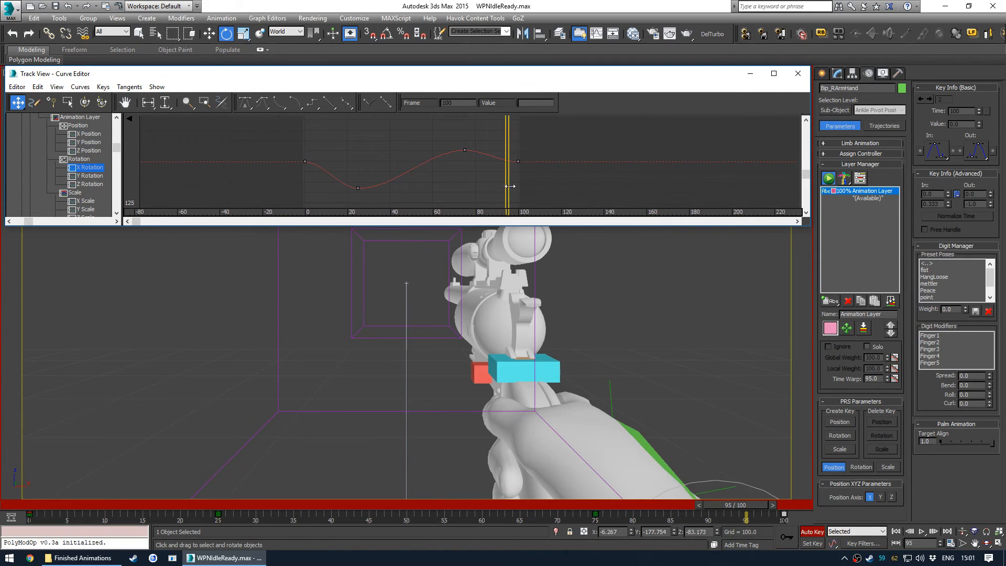
click(79, 87)
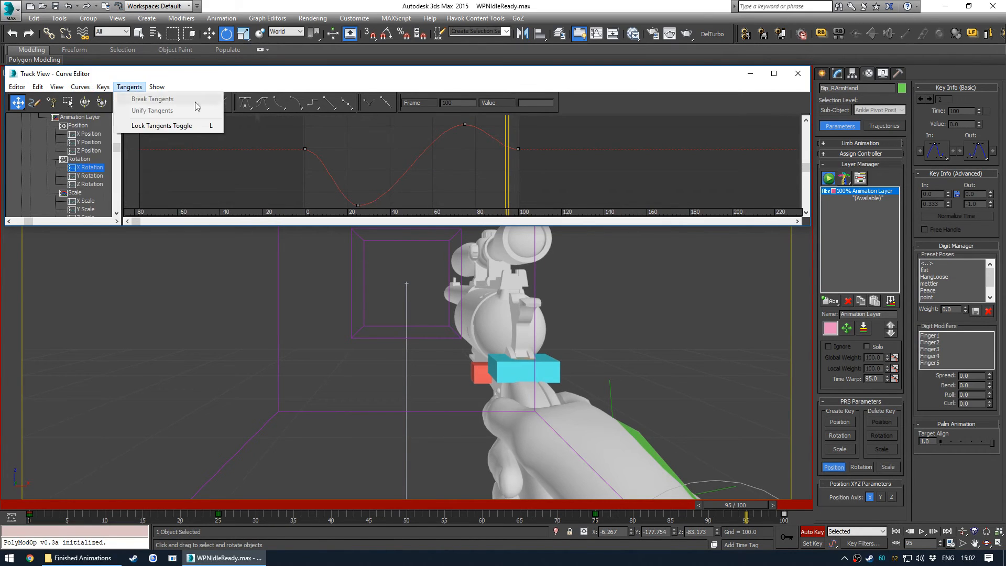
click(457, 171)
scroll(444, 141, up, 2)
scroll(448, 157, down, 4)
middle_drag(462, 167, 446, 161)
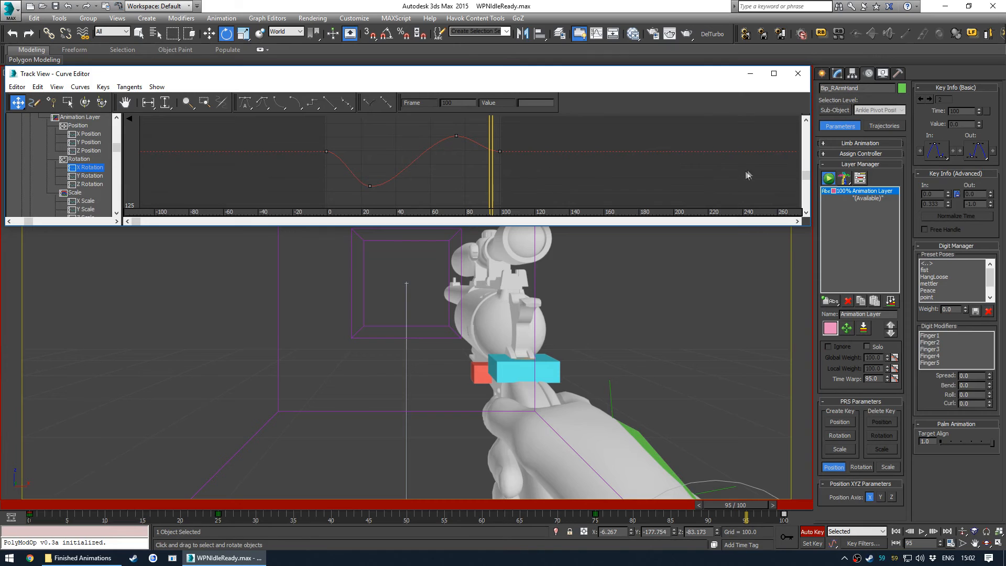
middle_drag(473, 142, 413, 144)
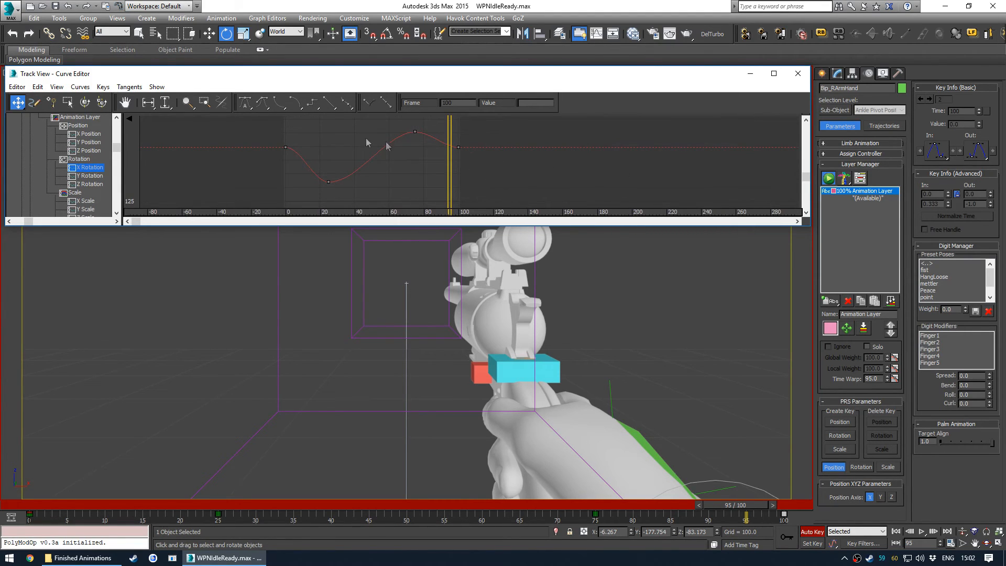
scroll(324, 149, up, 1)
middle_drag(330, 148, 361, 147)
click(298, 147)
mouse_move(493, 142)
mouse_down()
mouse_move(502, 142)
mouse_move(481, 149)
mouse_up()
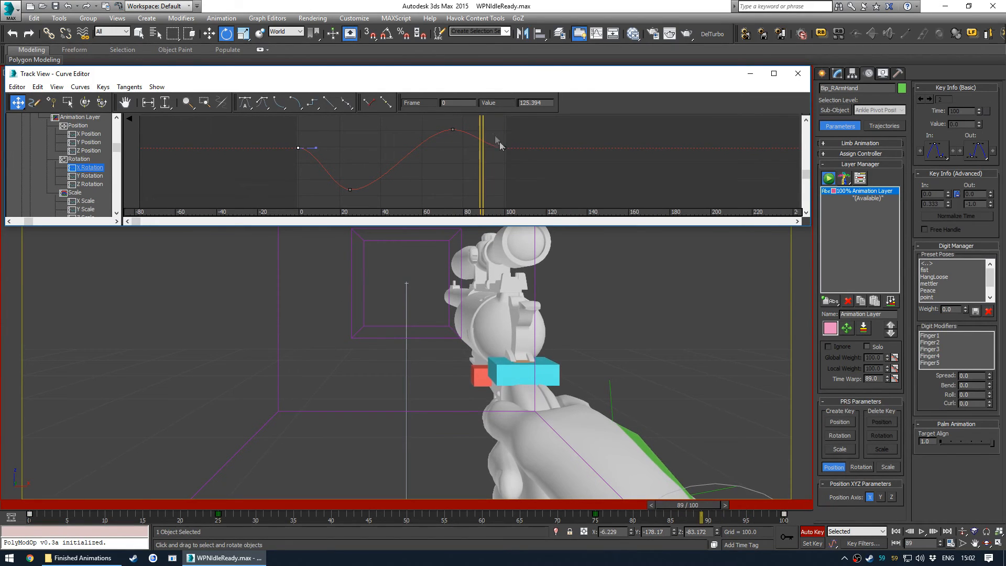
click(331, 104)
- Reshape the hand's X Rotation curve by moving its keys, including the one at frame 75
scroll(454, 136, down, 1)
middle_drag(446, 148, 437, 155)
scroll(438, 152, up, 2)
scroll(440, 149, down, 1)
scroll(519, 156, down, 4)
middle_drag(466, 186, 406, 181)
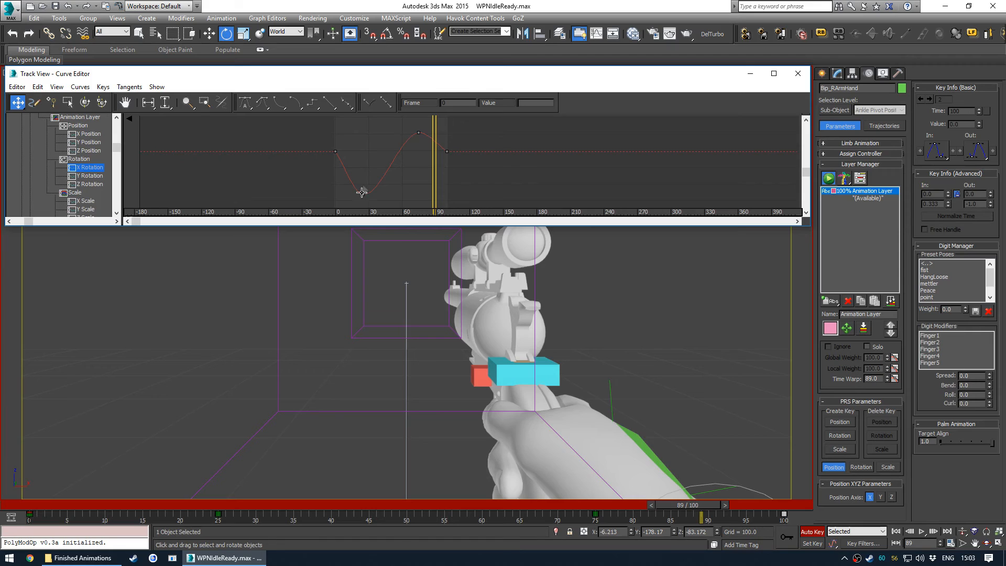
middle_drag(384, 172, 375, 171)
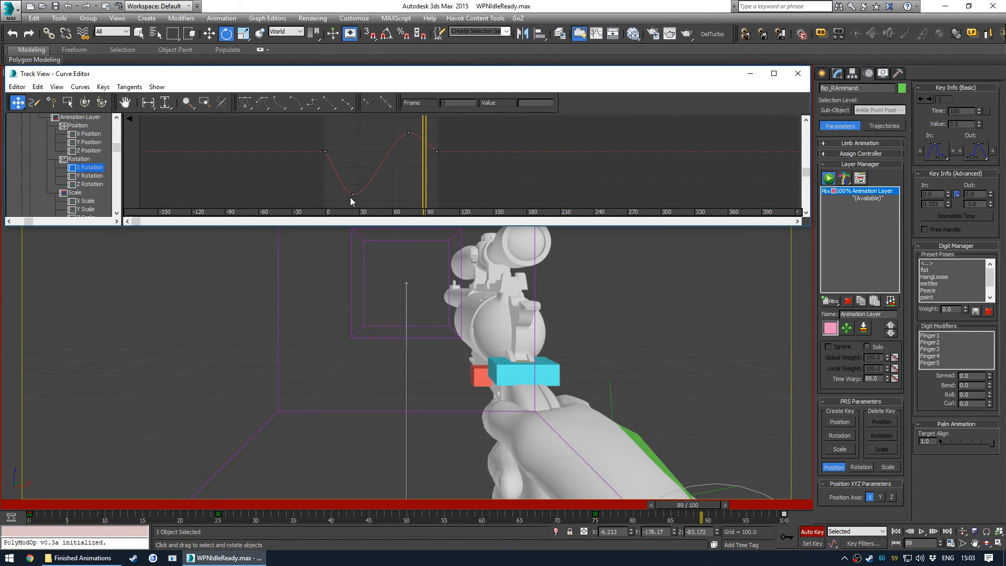
mouse_move(391, 163)
middle_down()
mouse_move(380, 178)
mouse_move(407, 163)
middle_up()
drag(399, 171, 402, 156)
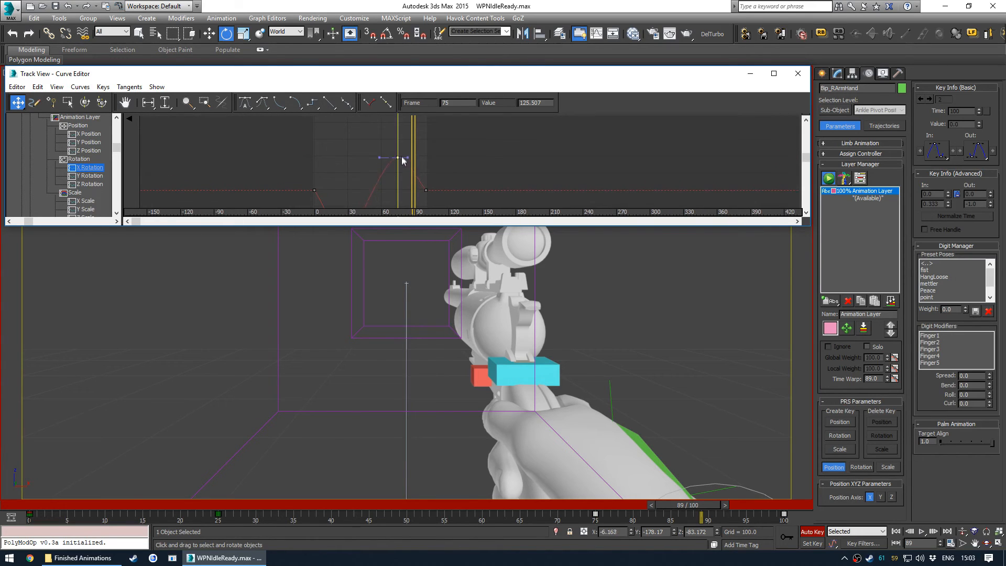
- Adjust the hand's X Rotation keys at frames 25 and 75 to refine the dip and peak of the sway curve
click(441, 153)
middle_drag(449, 194, 463, 175)
middle_drag(351, 164, 400, 173)
drag(465, 185, 370, 172)
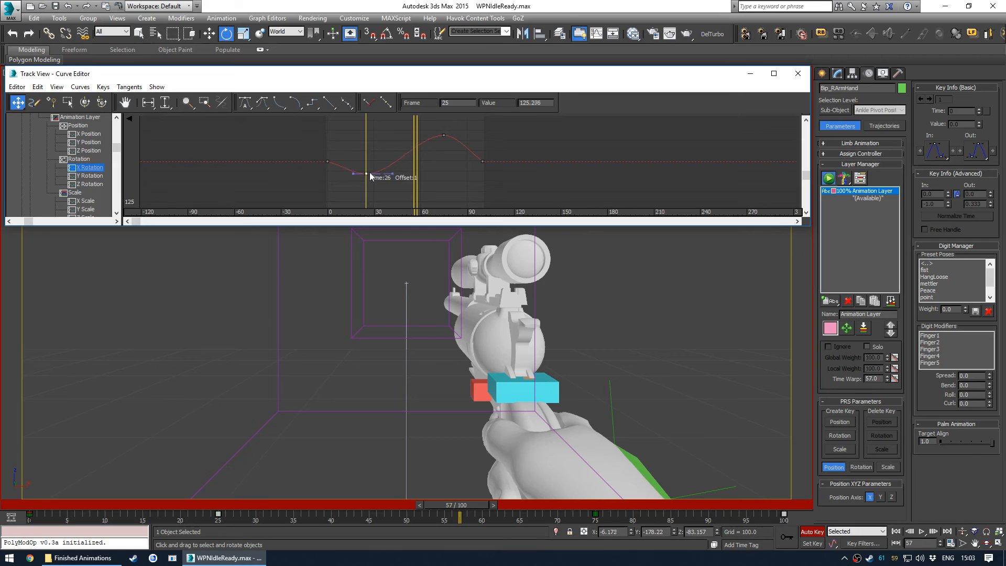
click(444, 135)
drag(443, 149, 442, 152)
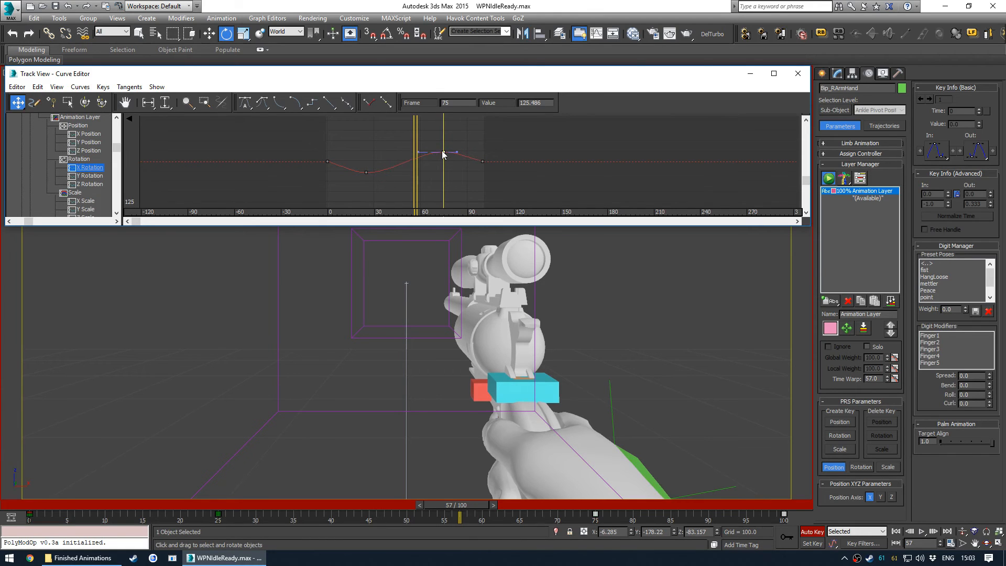
- Scrub and play back the animation in the camera and perspective views to check the hand sway
drag(32, 506, 363, 472)
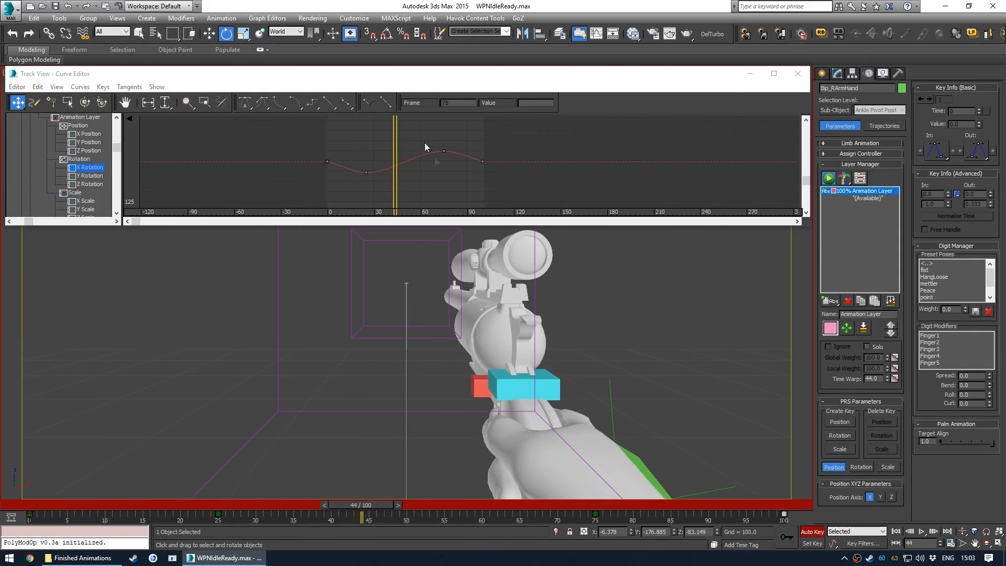
scroll(381, 137, down, 2)
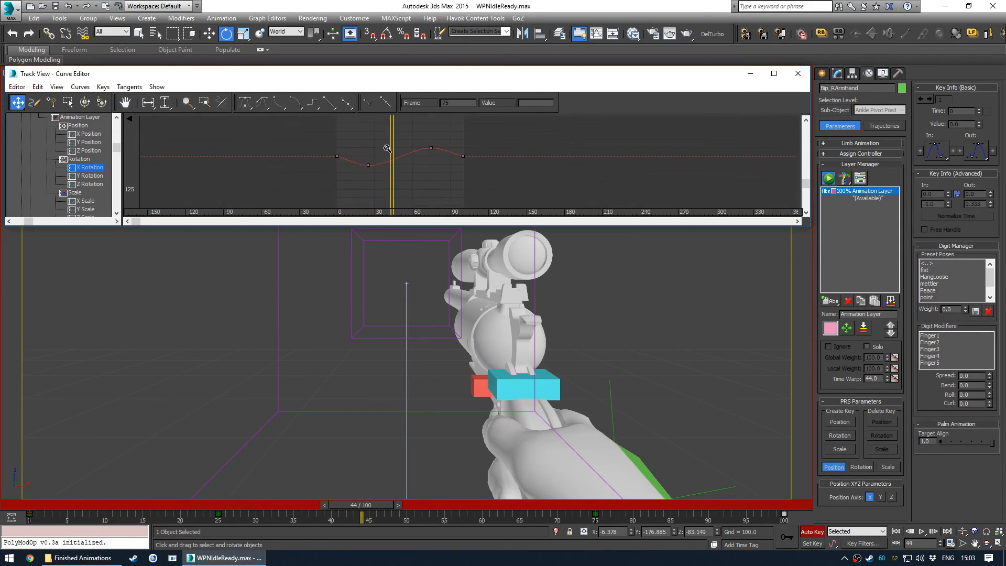
middle_drag(129, 133, 46, 135)
scroll(267, 140, down, 1)
scroll(335, 152, up, 2)
middle_drag(423, 174, 378, 154)
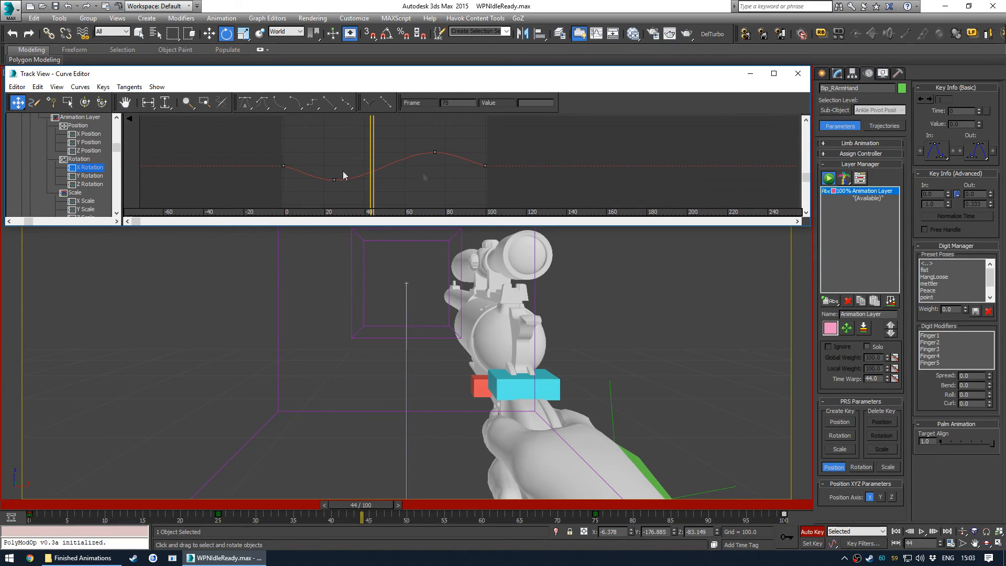
key(slash)
click(360, 435)
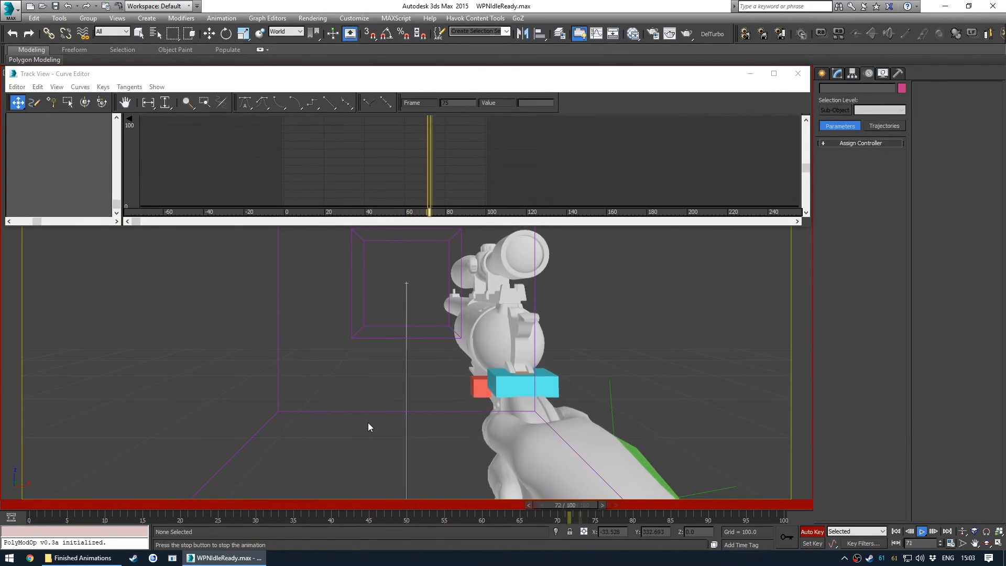
key(e)
key(slash)
key(alt+w)
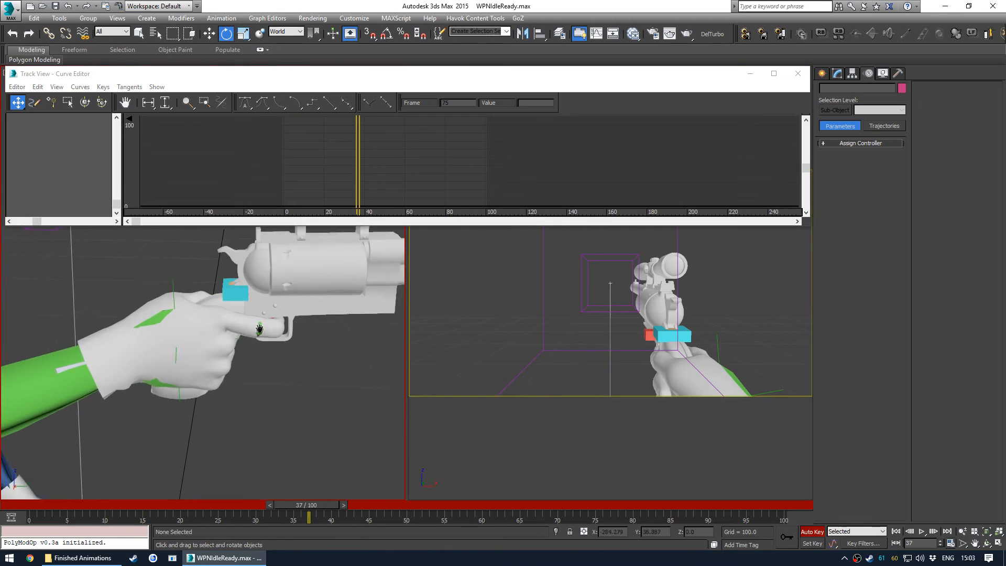
key(alt+w)
key(slash)
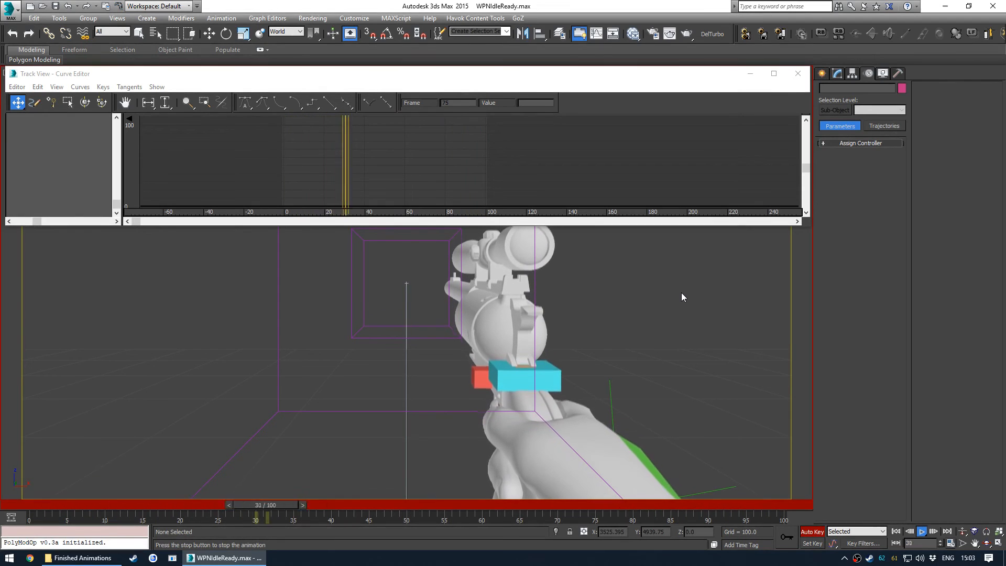
key(slash)
key(e)
key(alt+w)
scroll(202, 362, down, 5)
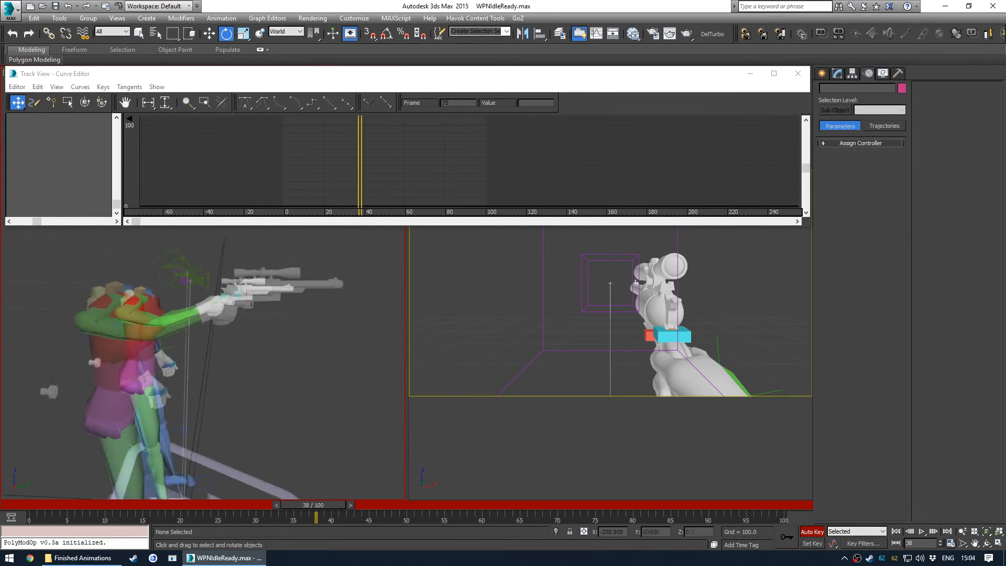
- Select the right upper arm and inspect its X and Y Rotation curves in the Curve Editor
click(158, 321)
click(383, 180)
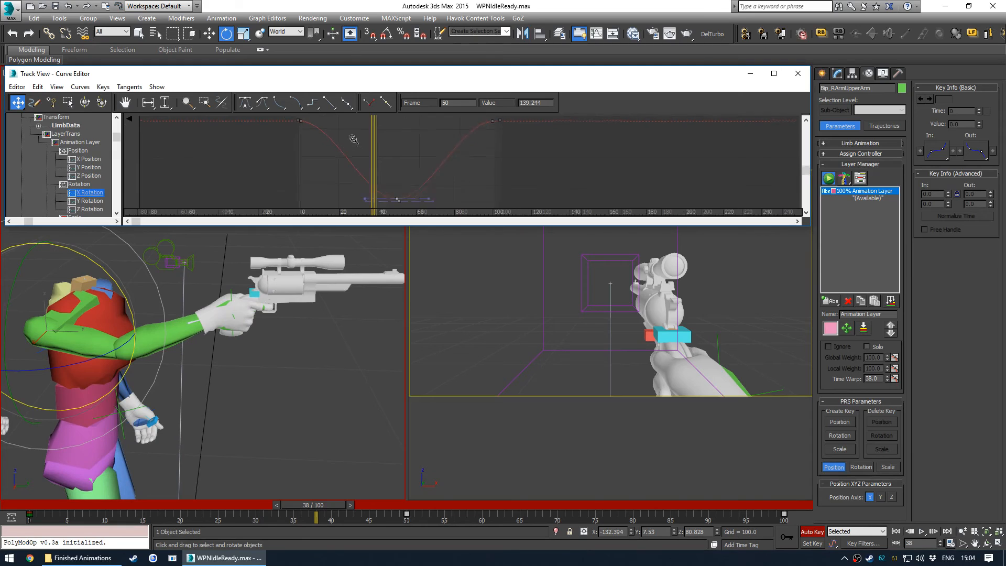
click(400, 140)
middle_drag(331, 145, 344, 153)
scroll(89, 200, down, 1)
click(89, 200)
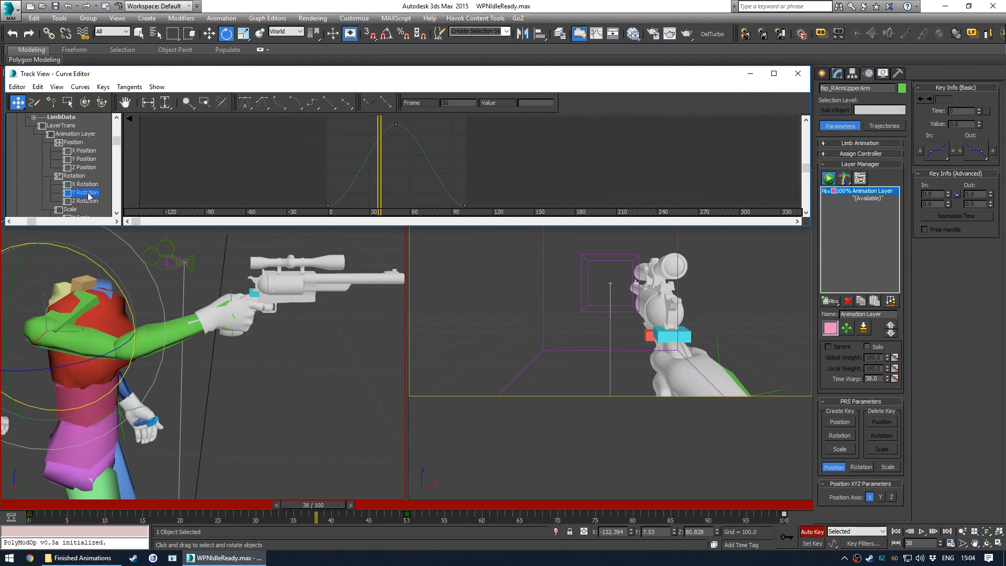
click(85, 185)
- Scrub through the full timeline and play the animation in the maximized camera view
drag(31, 505, 781, 511)
key(e)
click(555, 329)
key(alt+w)
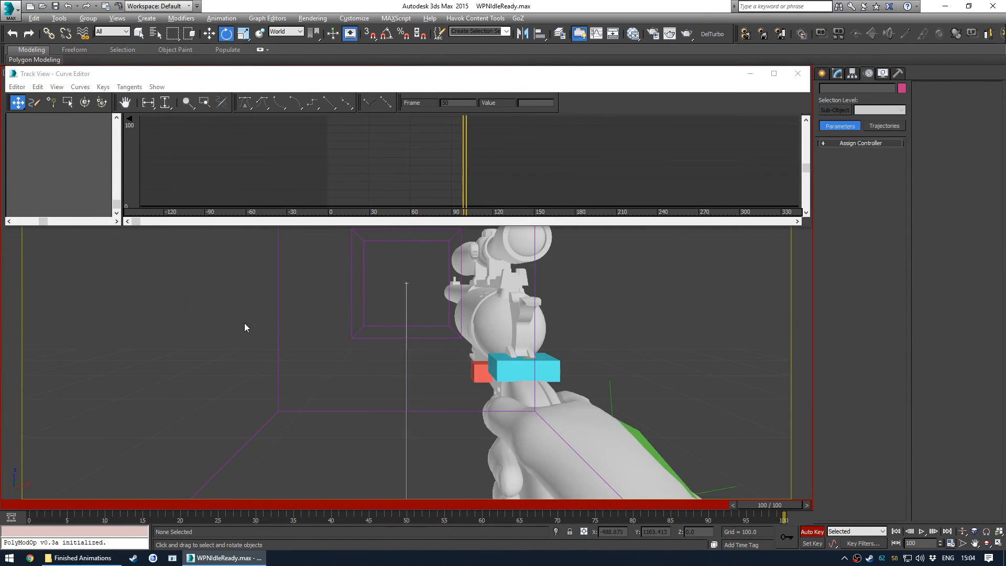
key(slash)
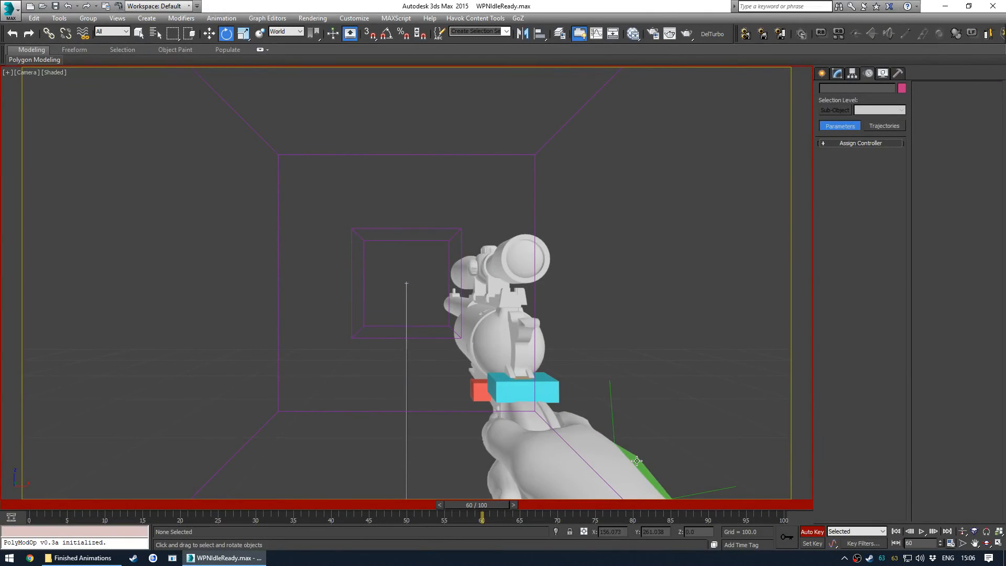
- Select the right hand, open its X Rotation curve and examine the hand pose from several perspective angles
click(637, 461)
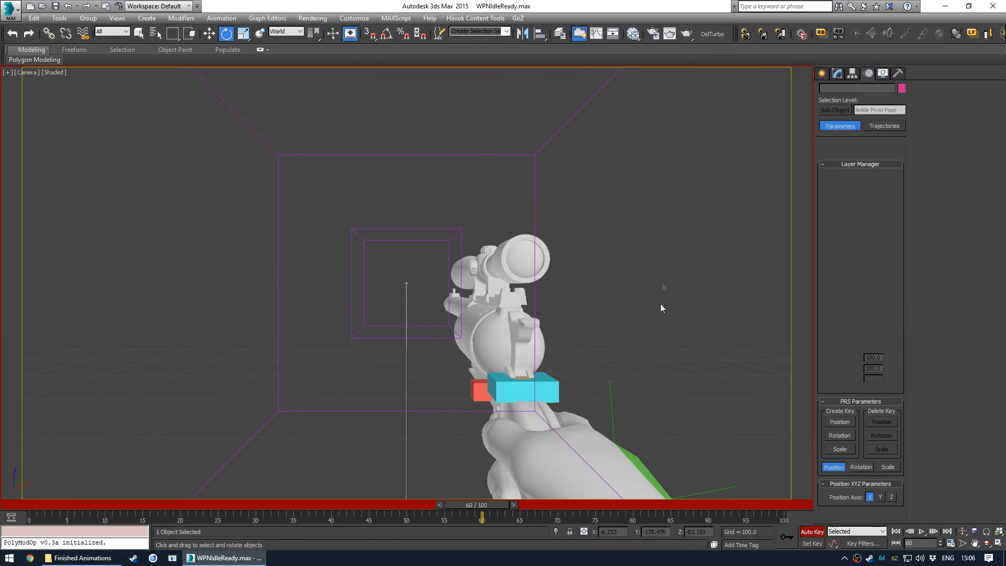
key(ctrl+e)
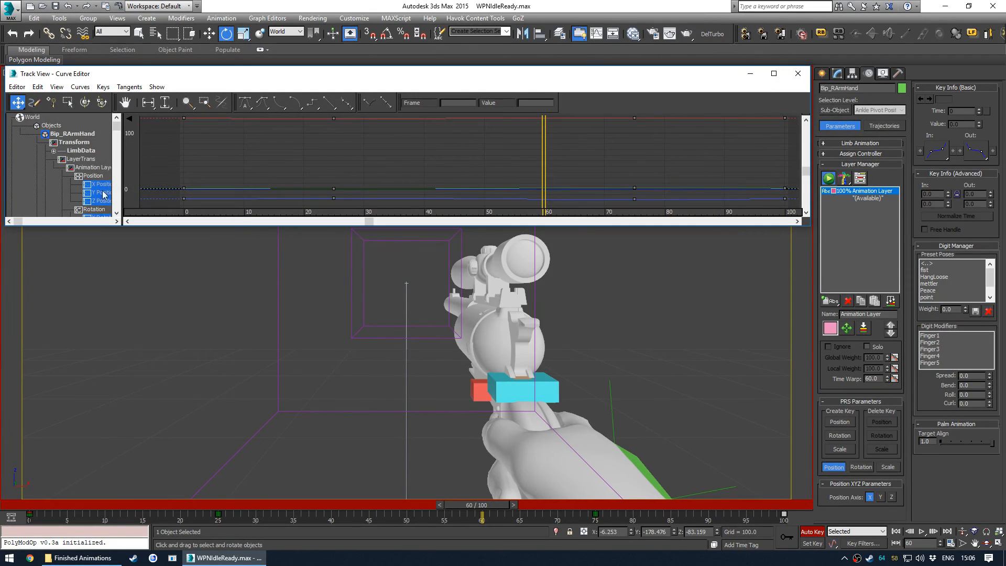
click(95, 194)
click(78, 159)
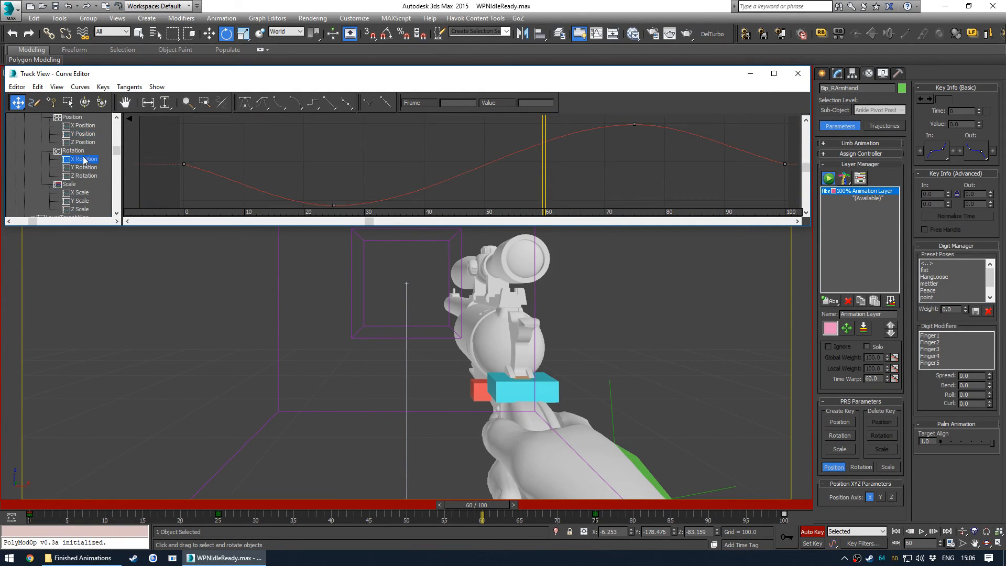
ctrl+alt+middle_drag(492, 188, 463, 168)
key(alt+w)
alt+middle_drag(334, 344, 335, 390)
click(336, 390)
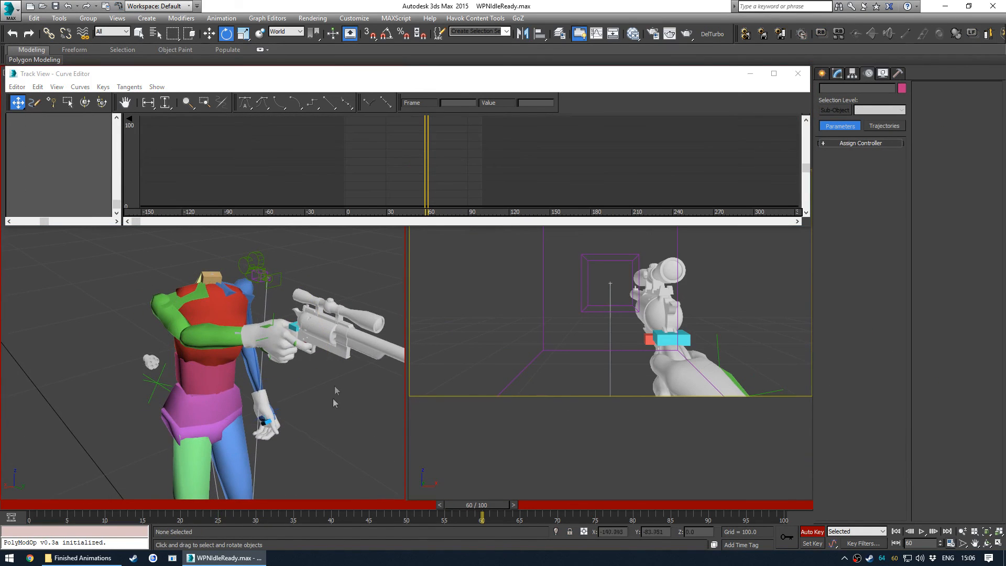
click(264, 329)
click(81, 193)
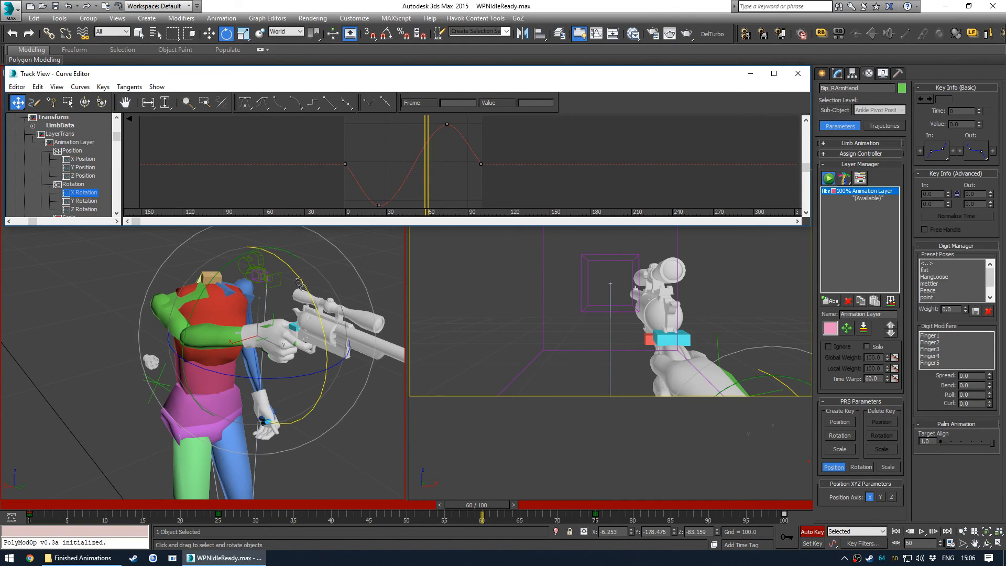
alt+middle_drag(286, 270, 213, 299)
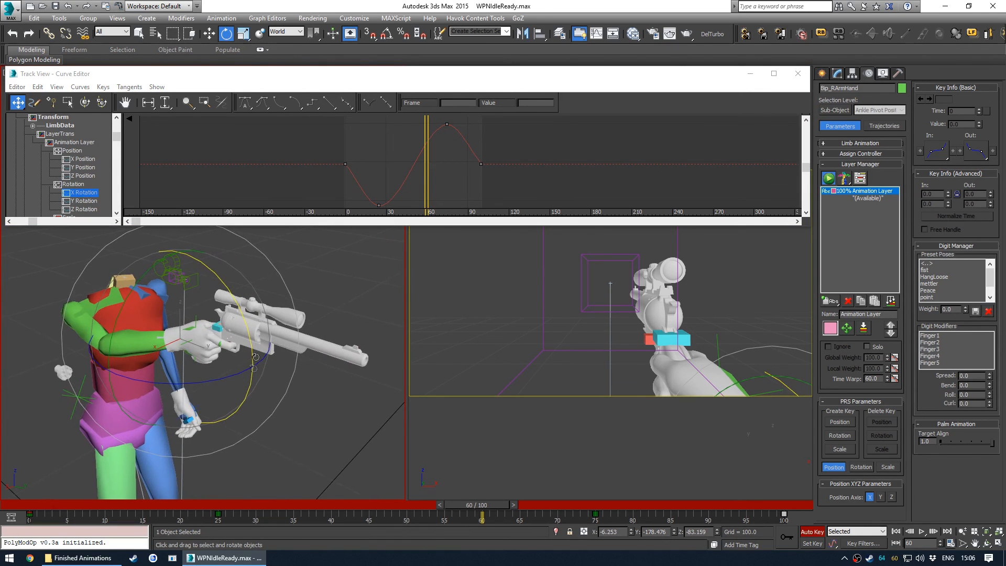
alt+middle_drag(201, 272, 320, 306)
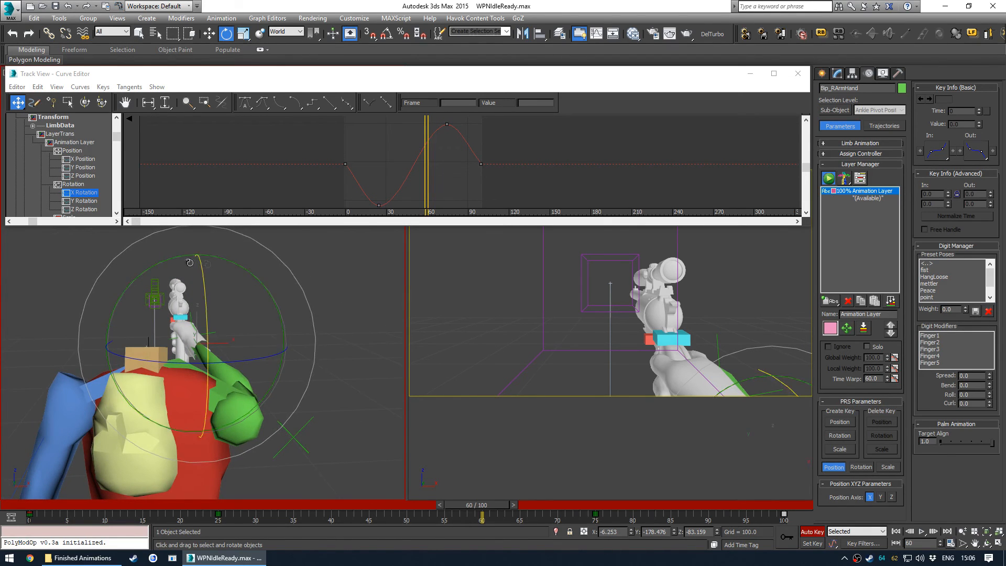
alt+middle_drag(139, 289, 265, 326)
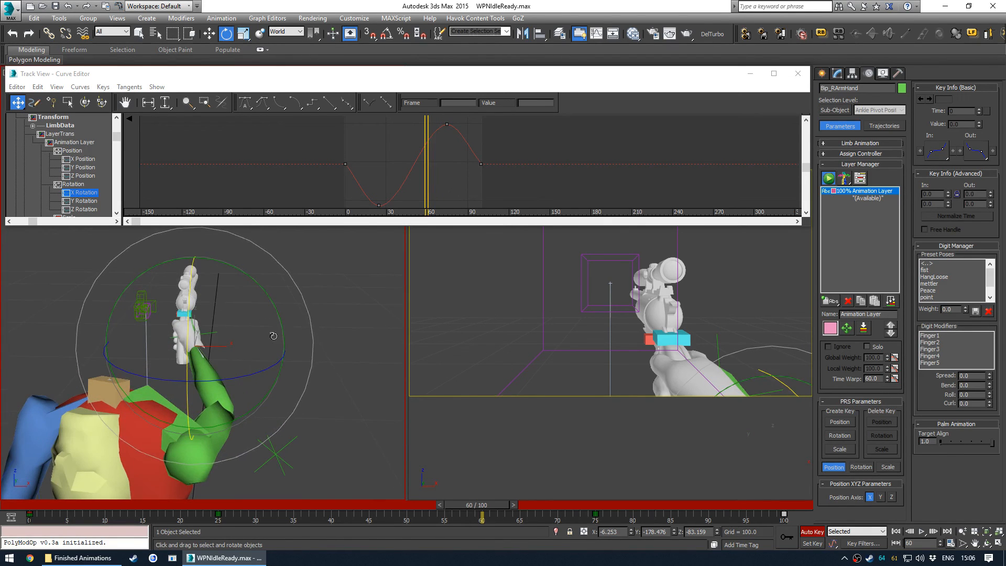
alt+middle_drag(197, 365, 178, 299)
- Edit the right hand's Z Rotation keys and tangents, and adjust a key on its Y Rotation curve
click(83, 200)
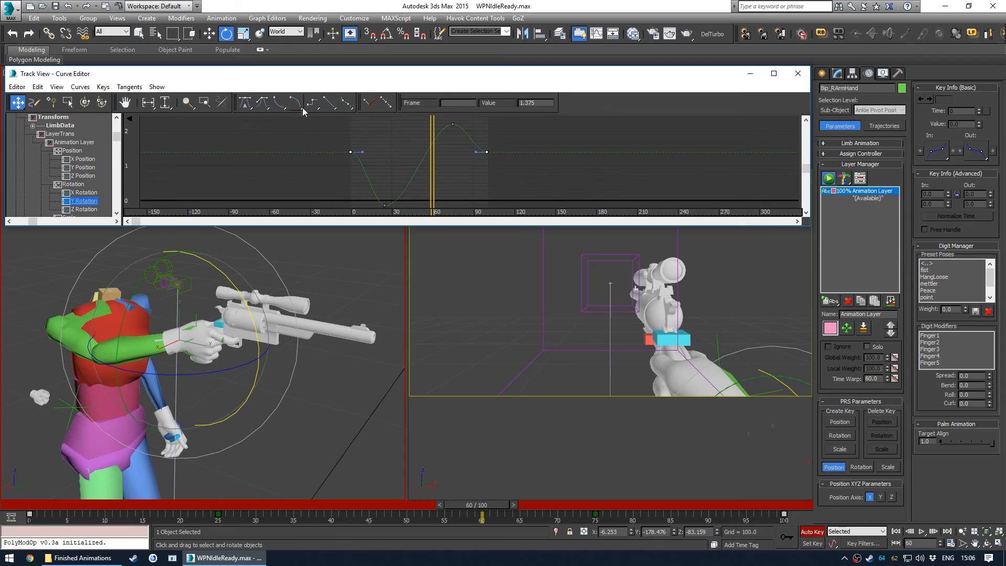
click(84, 209)
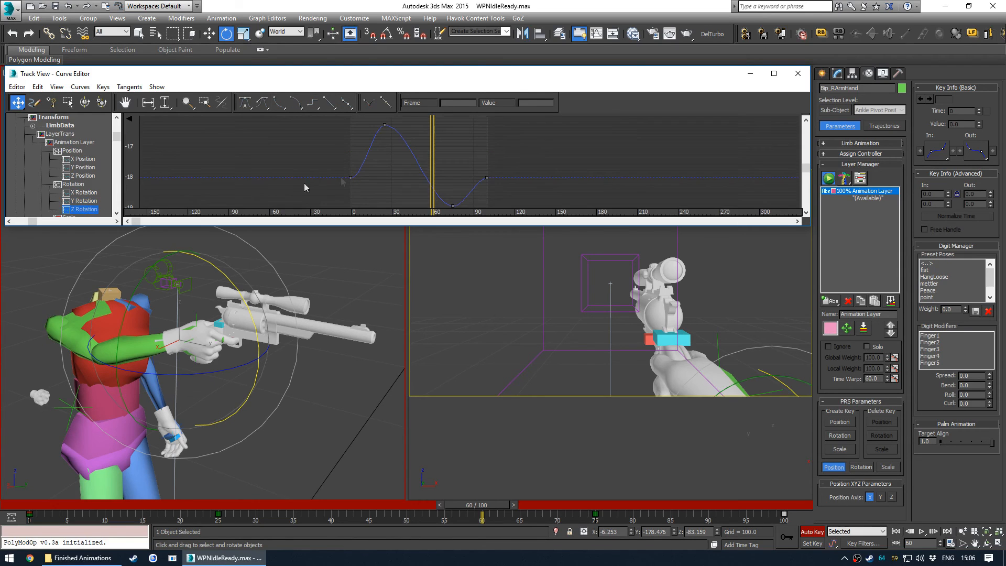
drag(493, 179, 493, 179)
click(330, 102)
middle_drag(427, 155, 449, 152)
click(433, 139)
middle_drag(420, 147, 419, 153)
drag(377, 125, 377, 146)
click(79, 201)
drag(377, 184, 389, 179)
- Close the Curve Editor and play the animation from the first to the last frame in the camera view
click(798, 74)
click(472, 251)
key(alt+w)
key(Home)
key(/)
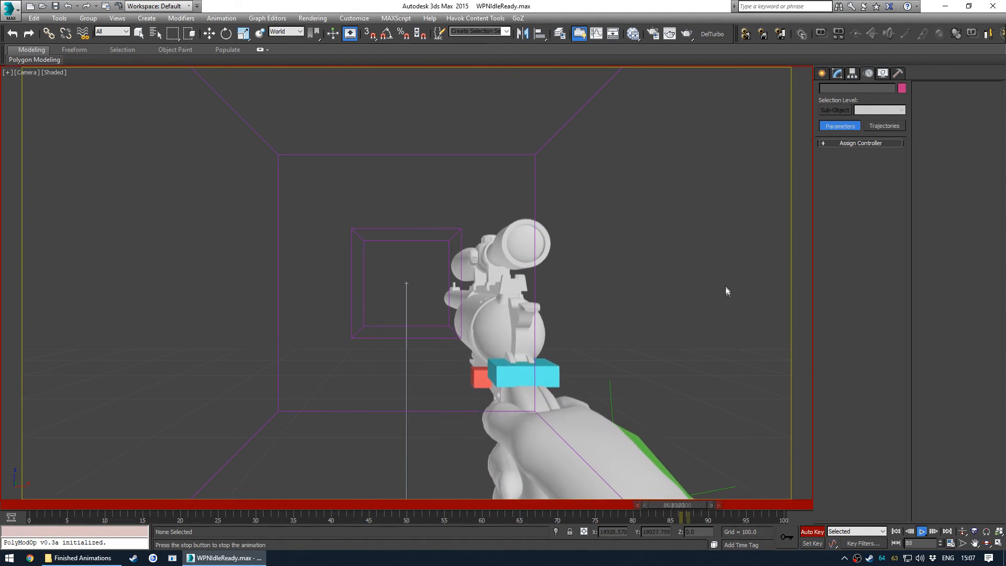
key(End)
key(e)
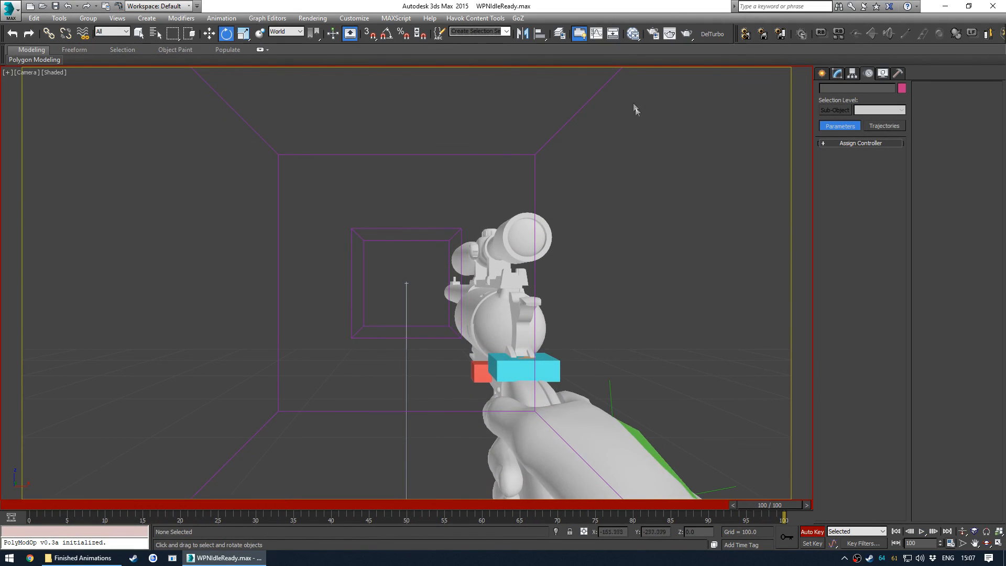
- Export the scene with Havok Content Tools and run the AnimationExport1stPerson configuration to write WPNIdleReady.hkx
click(764, 41)
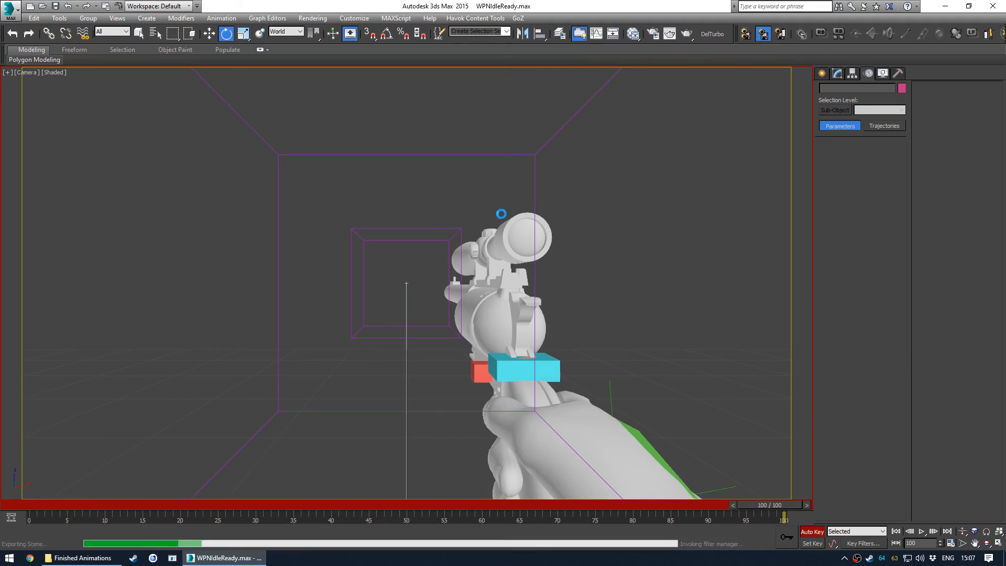
click(554, 196)
drag(696, 143, 759, 143)
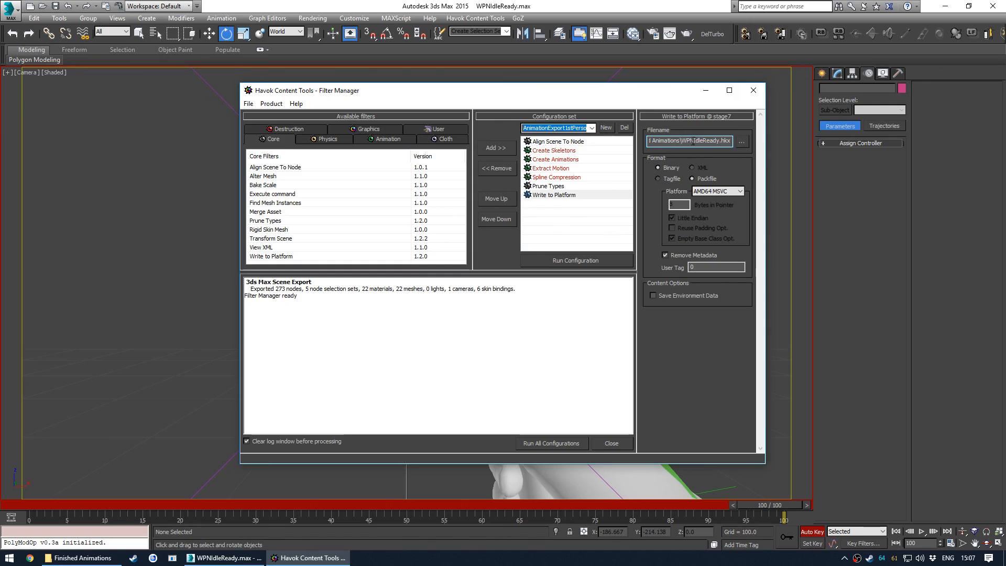
click(548, 263)
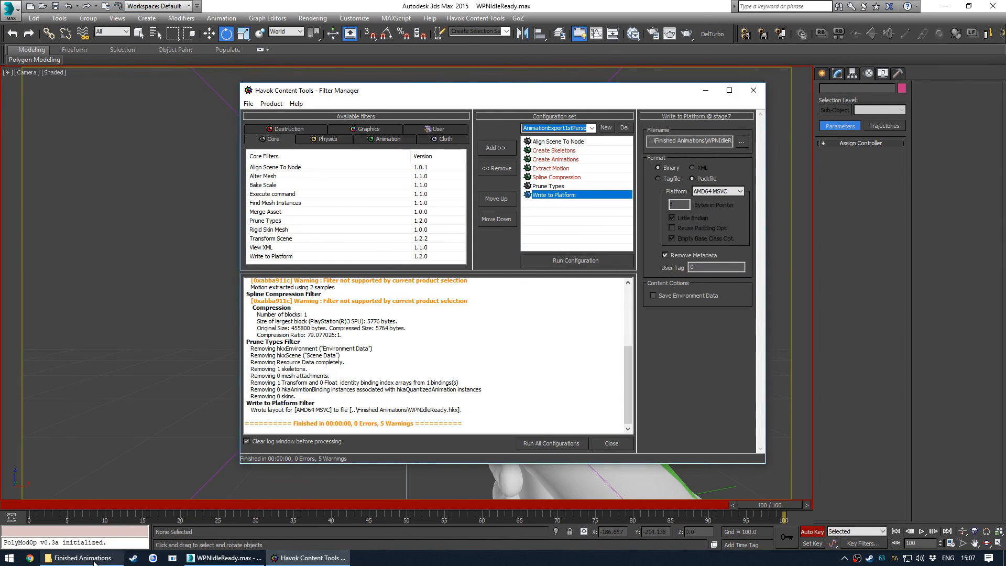
- Check the exported WPNIdleReady.hkx in the Finished Animations folder and close the Filter Manager
click(78, 558)
click(292, 211)
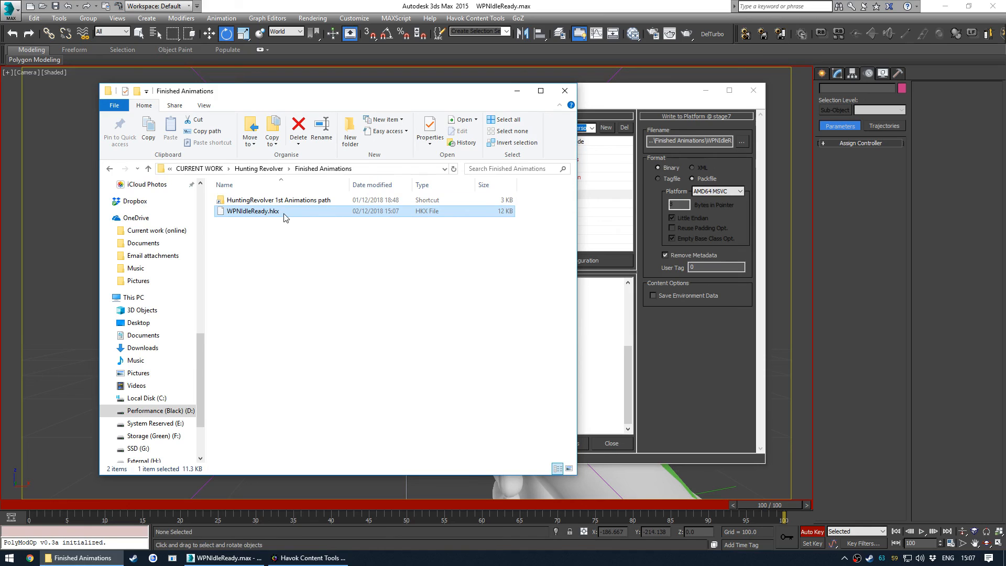
click(606, 95)
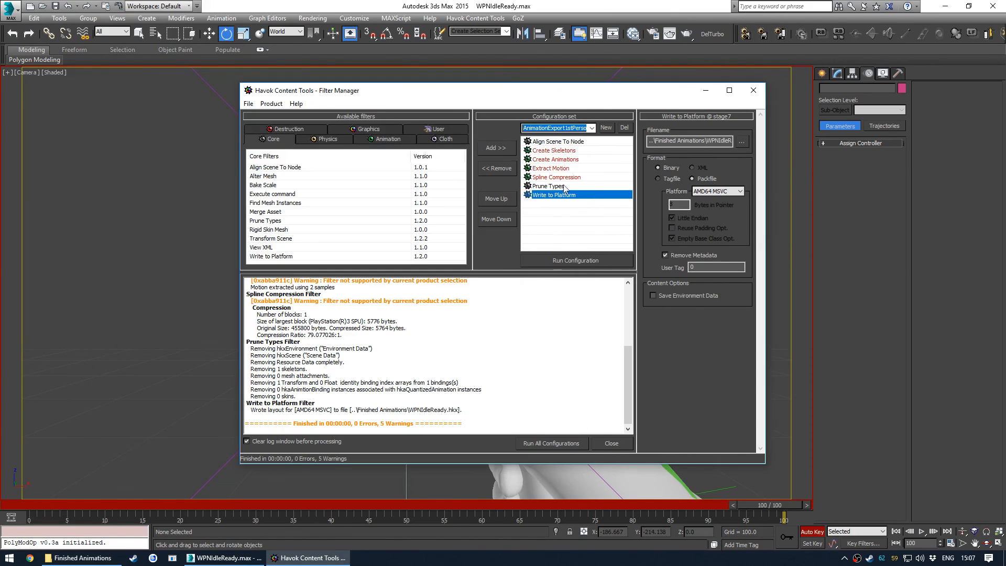
click(753, 91)
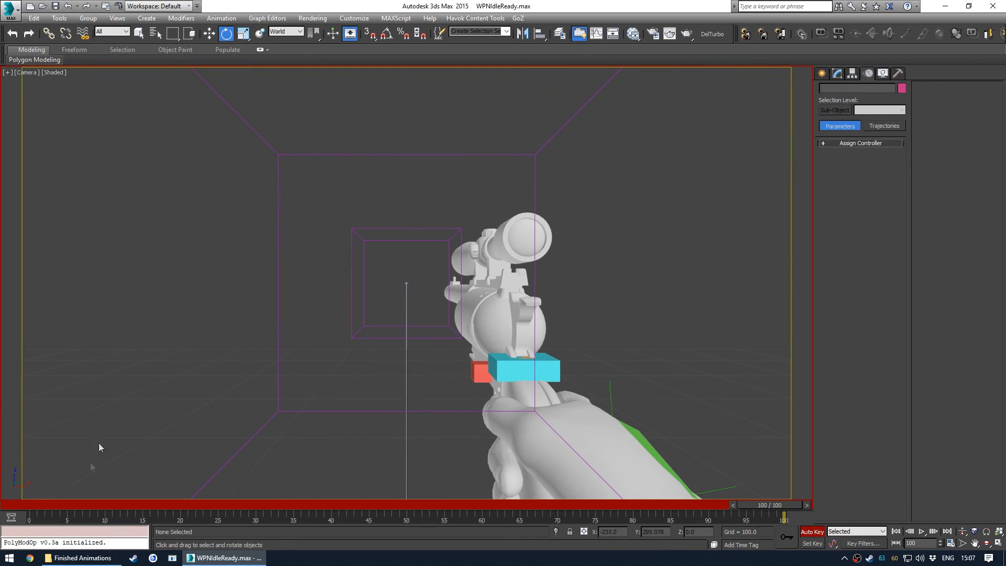
- Copy WPNIdleReady.hkx into the HuntingRevolver animations folder, replacing the existing file
click(79, 557)
mouse_move(254, 215)
mouse_down()
mouse_move(251, 202)
mouse_move(267, 202)
mouse_up()
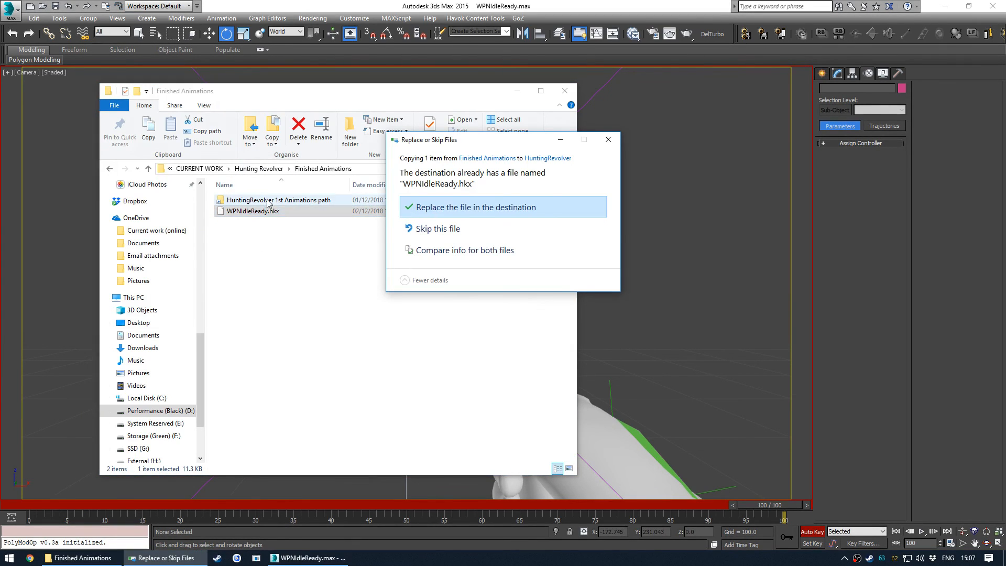
click(434, 207)
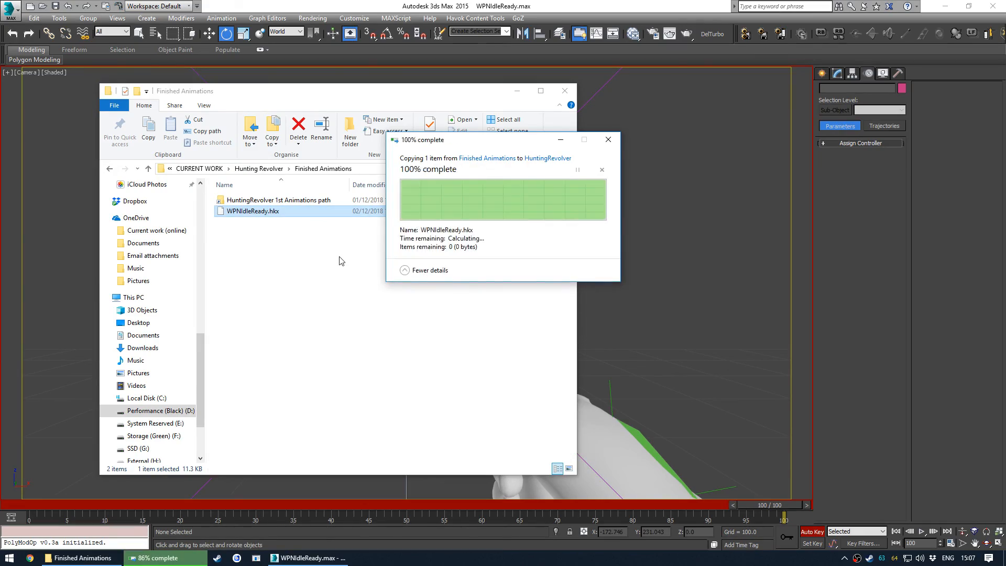
click(586, 322)
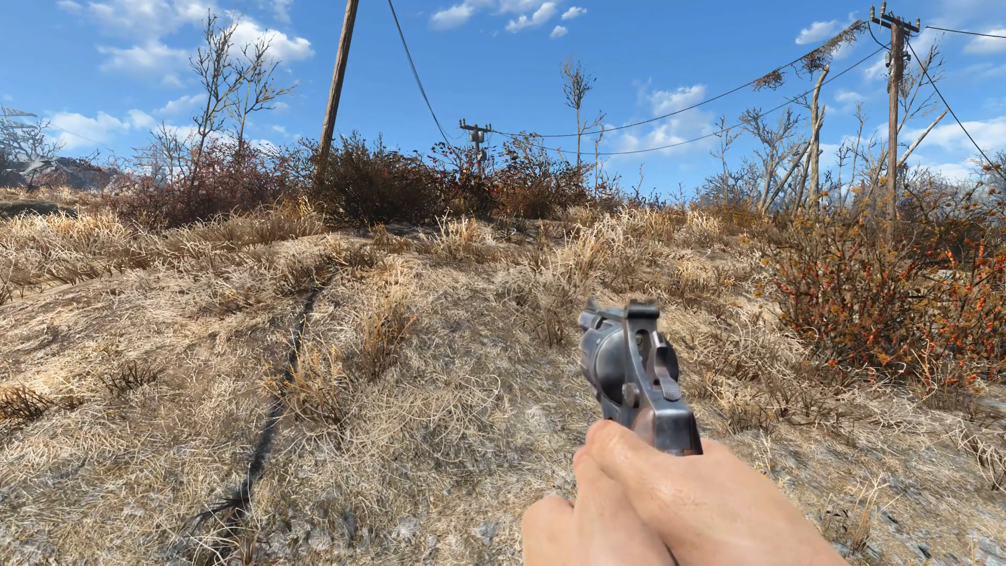
key(2)
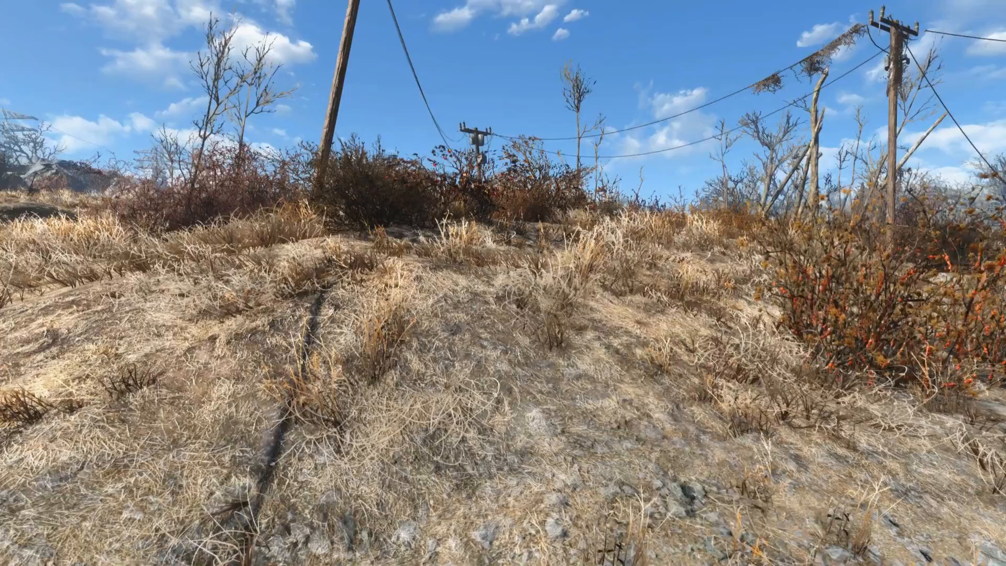